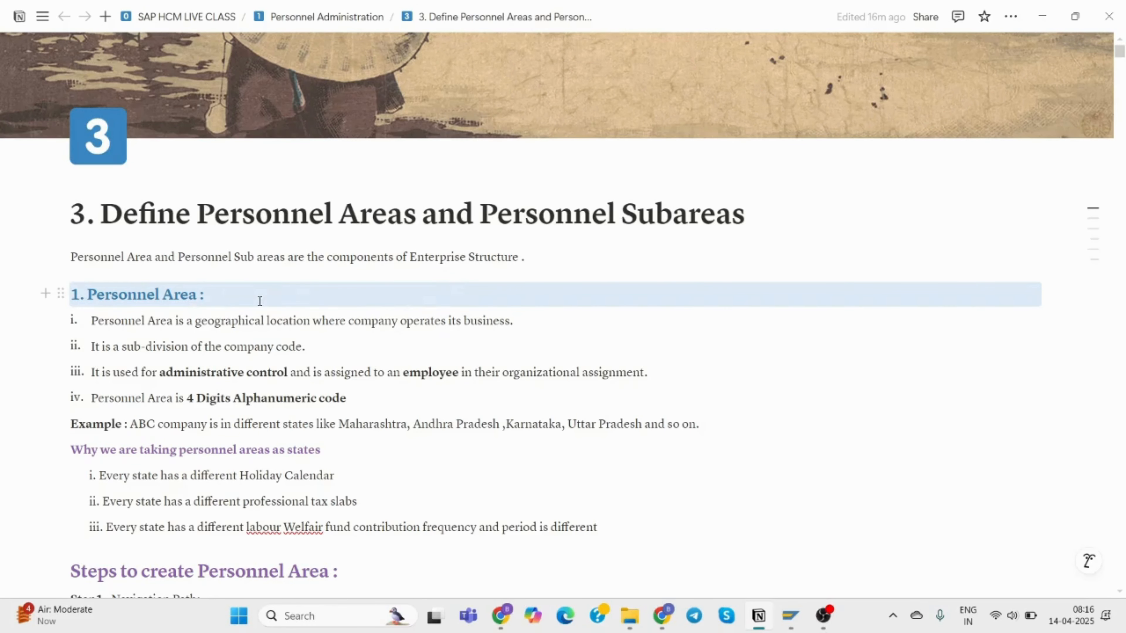
Pluralise the section heading and list item i so both read 'Personnel Areas'.
scroll(263, 303, down, 3)
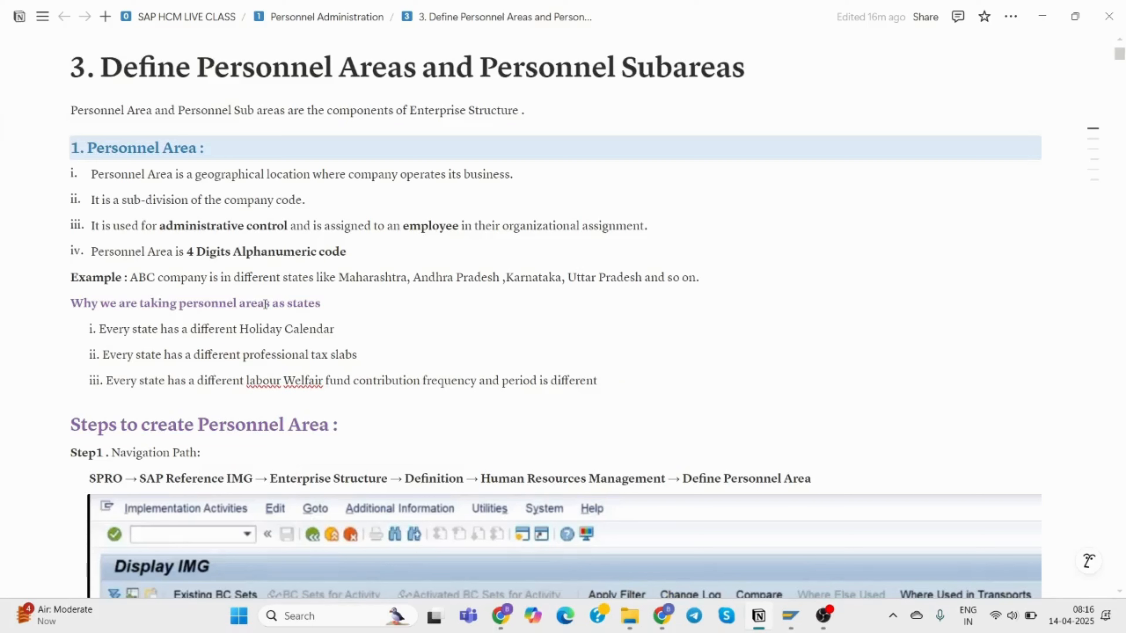
click(197, 148)
text(s)
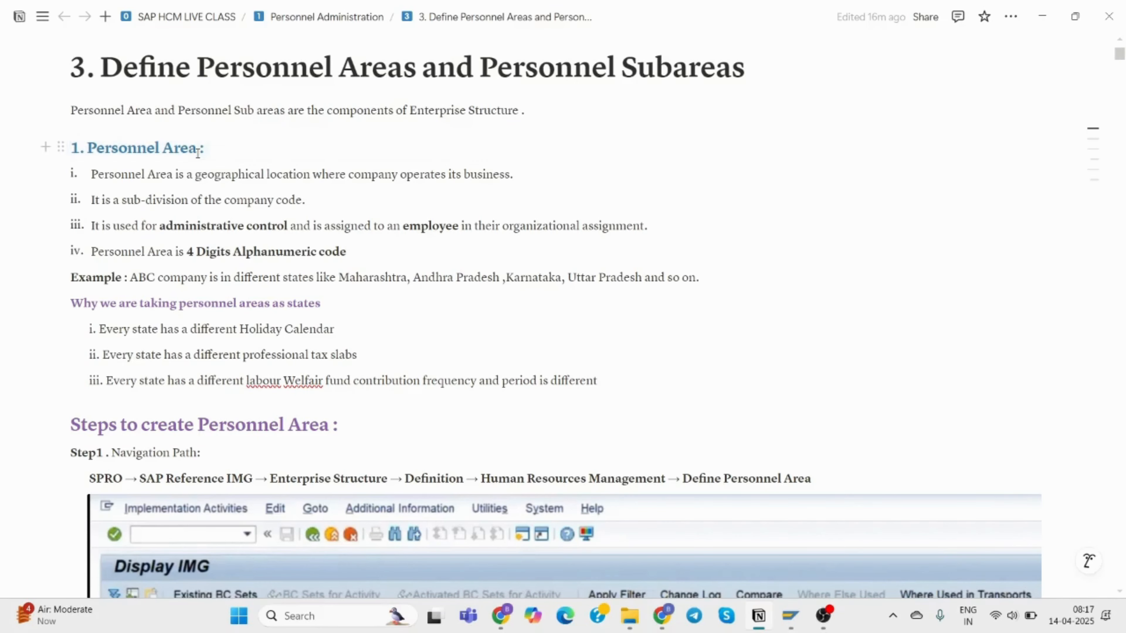
click(173, 175)
text(s)
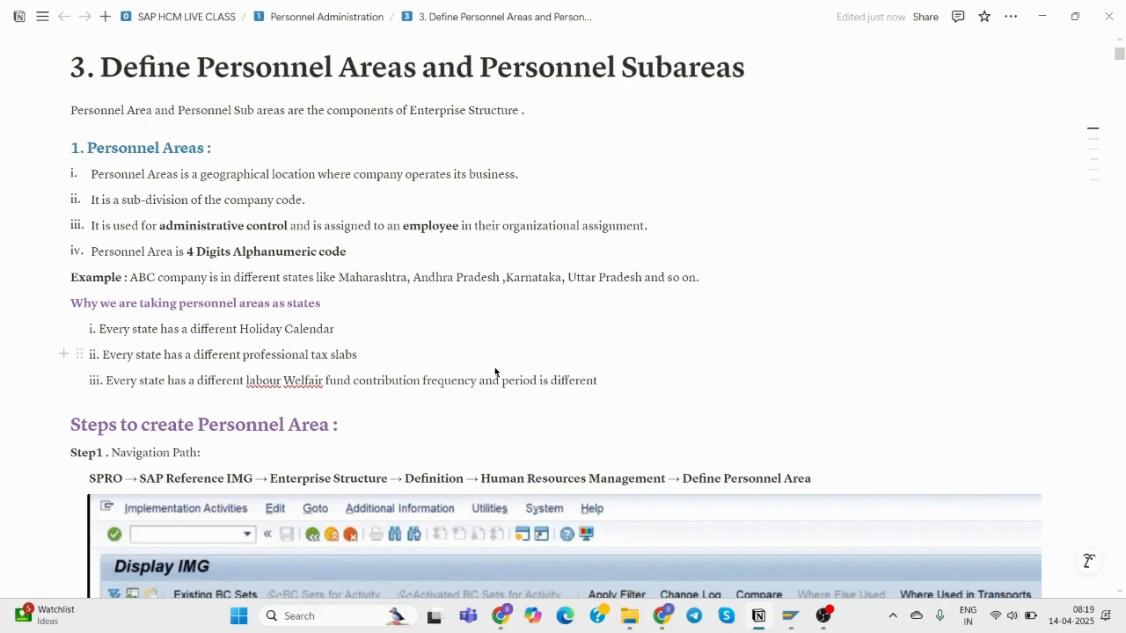
Change the steps heading to read 'Steps to create Personnel Areas'.
scroll(495, 367, down, 5)
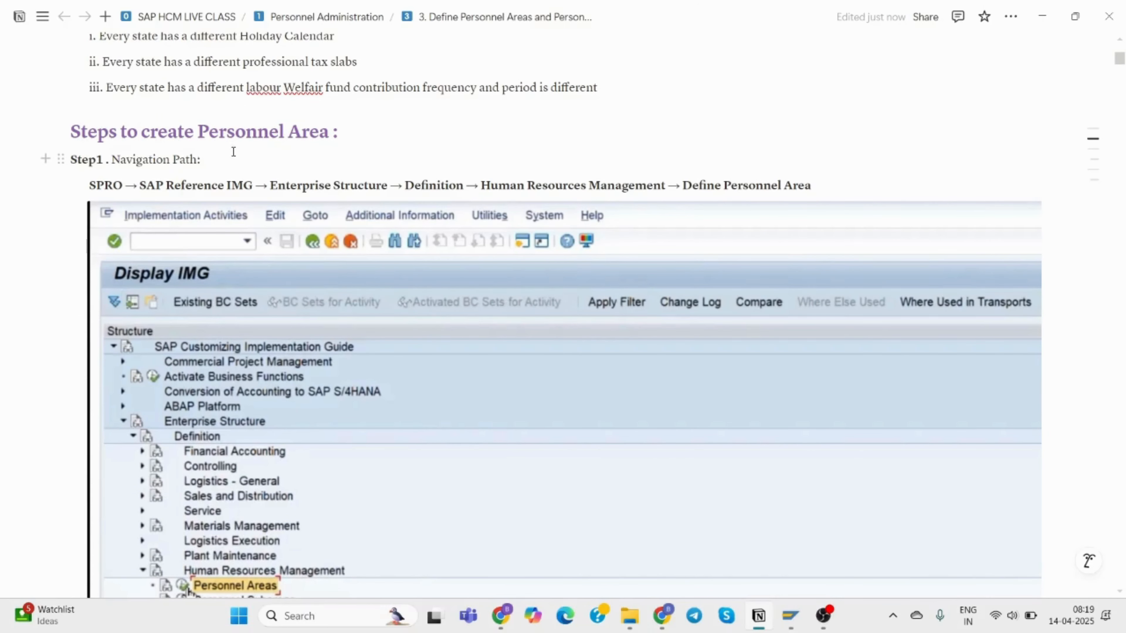
click(328, 133)
text(s)
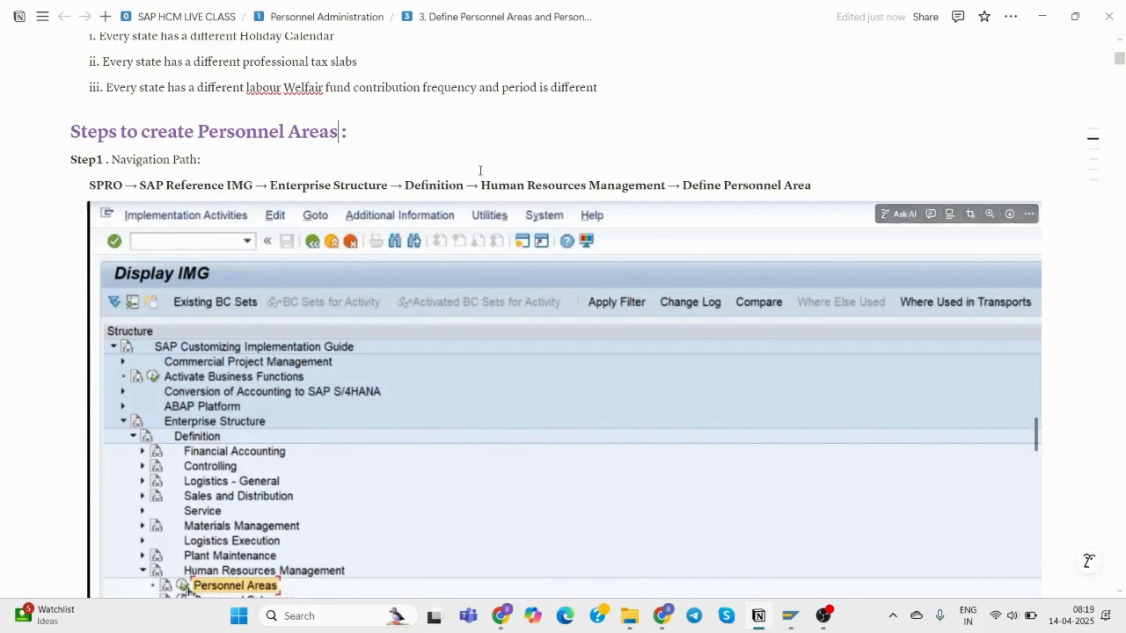
click(519, 153)
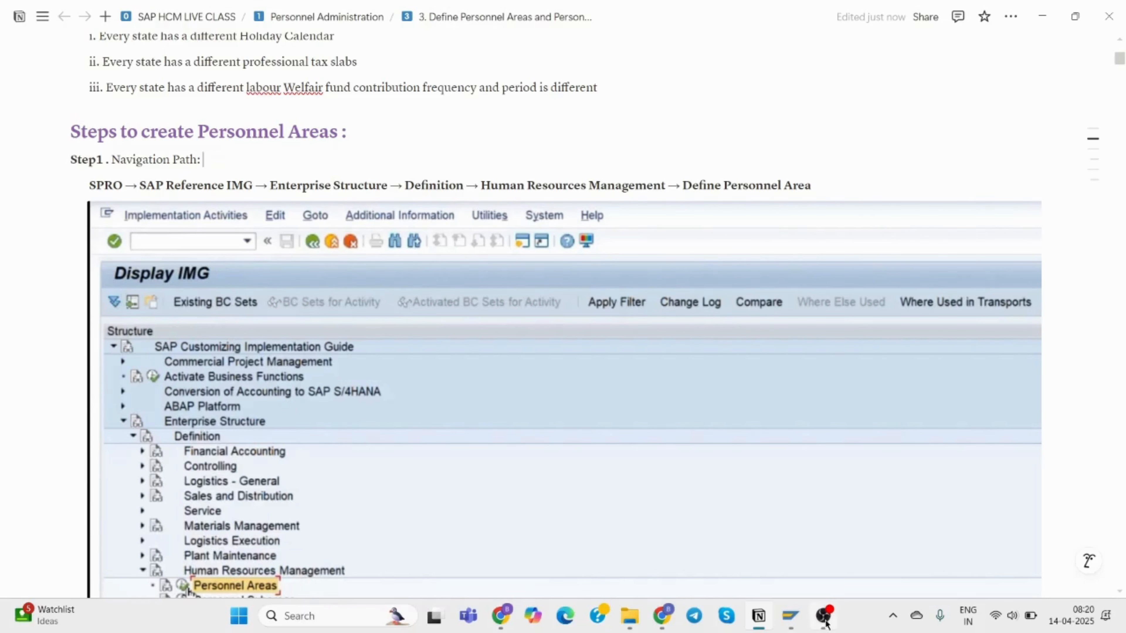
mouse_move(794, 619)
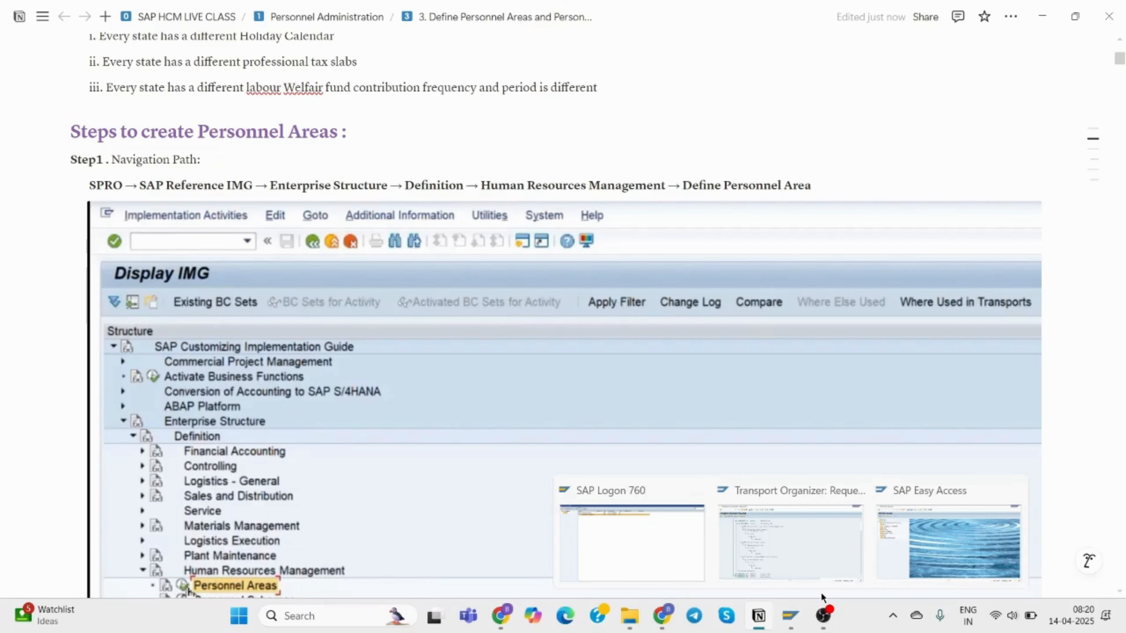
Start the SPRO customizing transaction from SAP Easy Access.
click(959, 528)
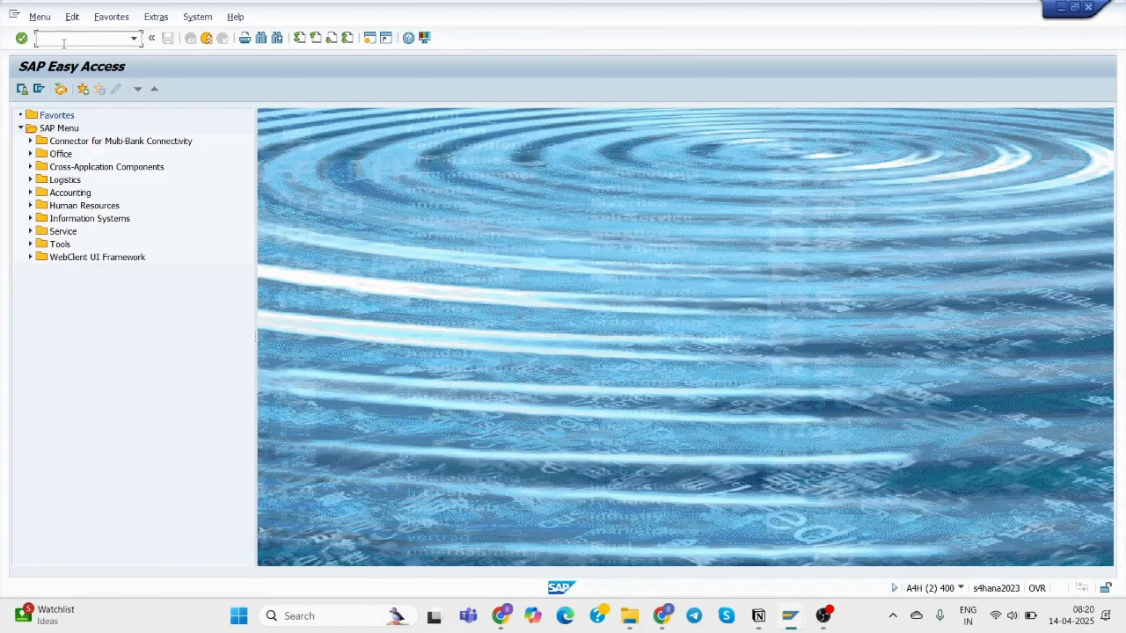
text(spro)
key(Return)
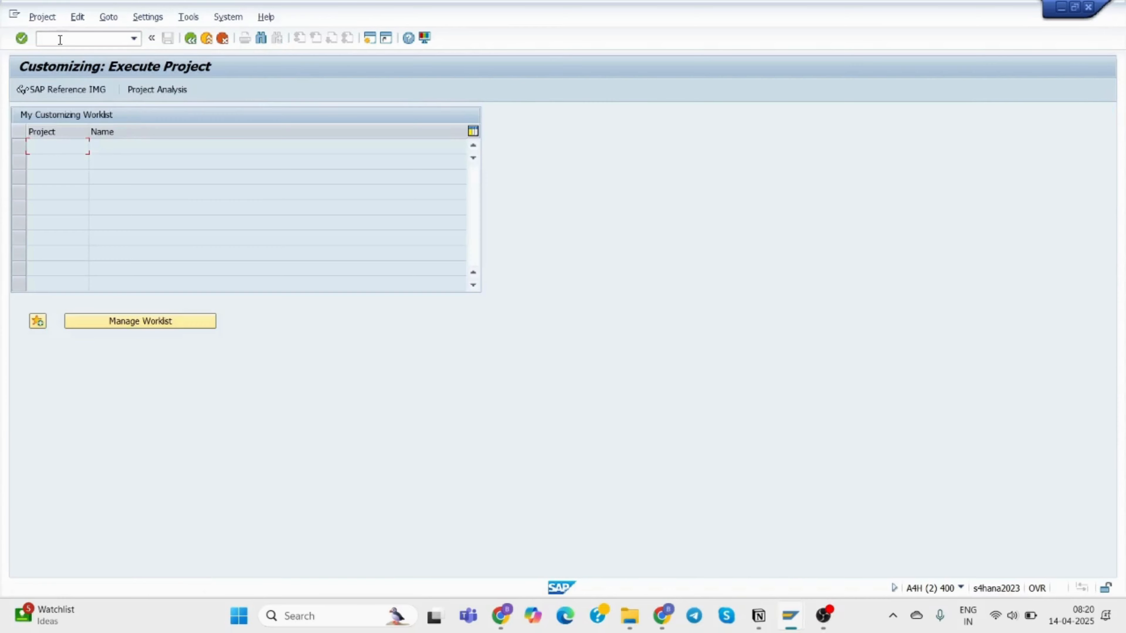
In the SAP Reference IMG, run Enterprise Structure > Definition > Human Resources Management > Personnel Areas.
click(73, 90)
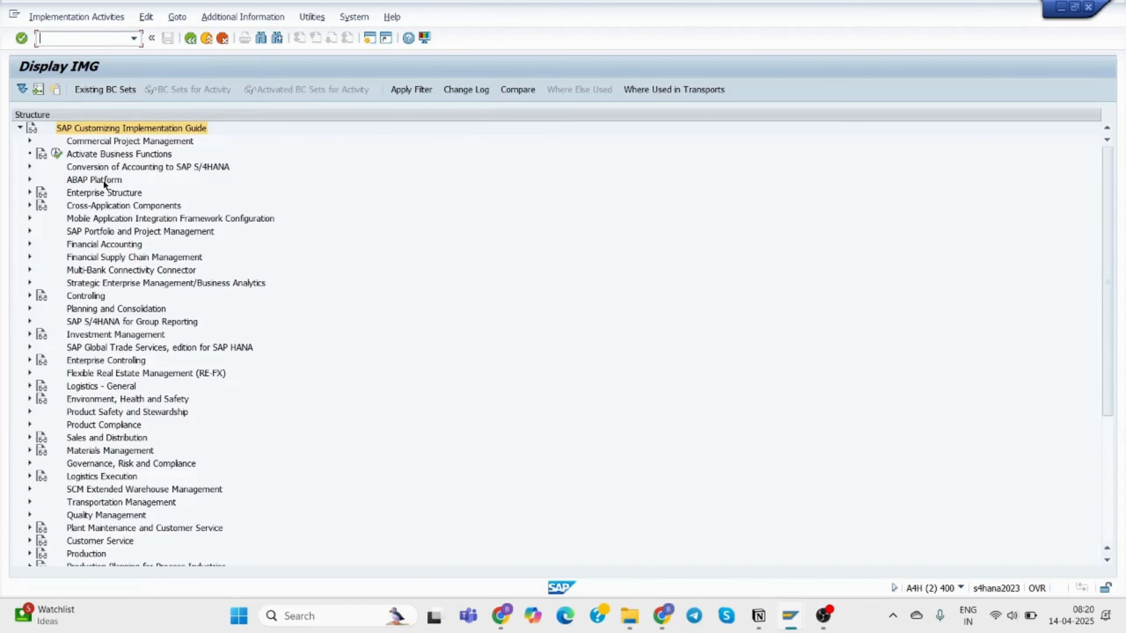
click(30, 193)
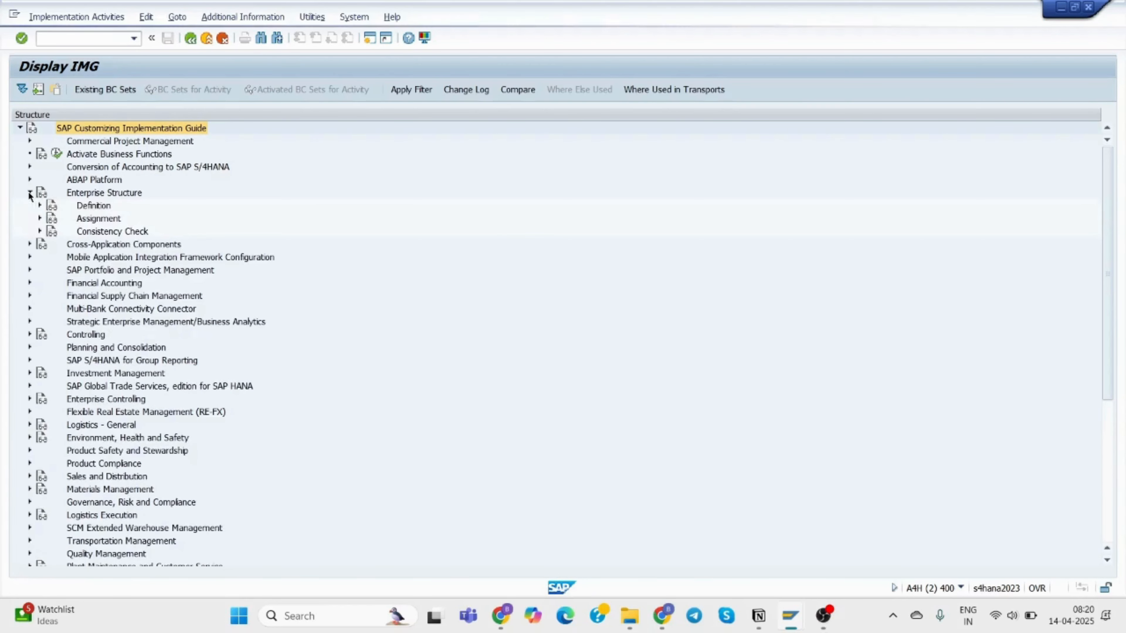
click(40, 206)
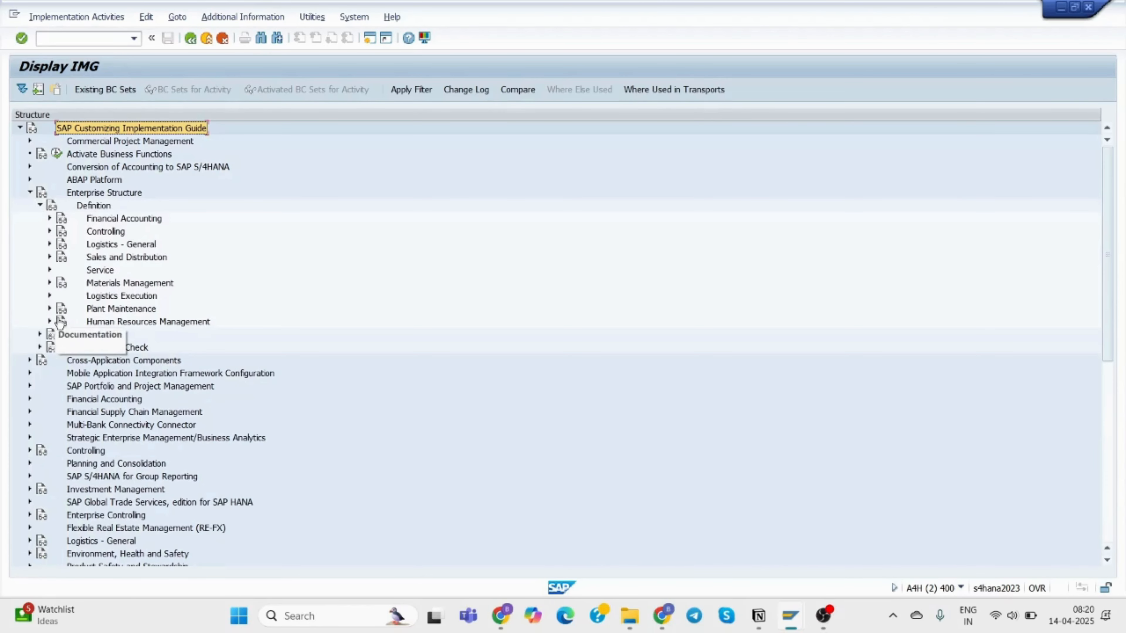
click(50, 322)
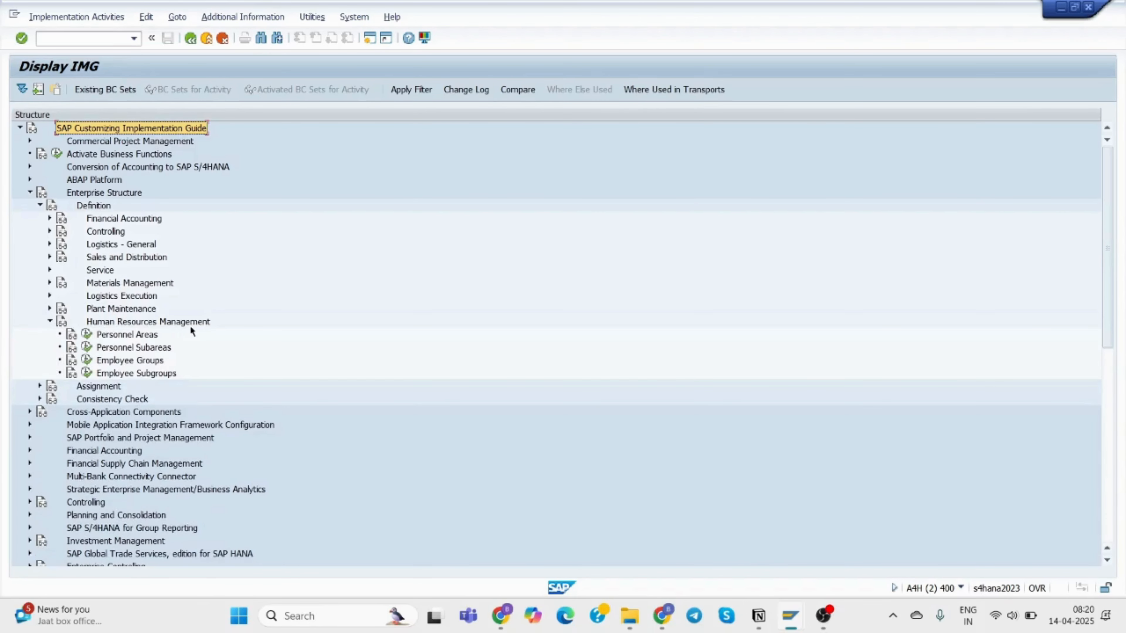
click(127, 337)
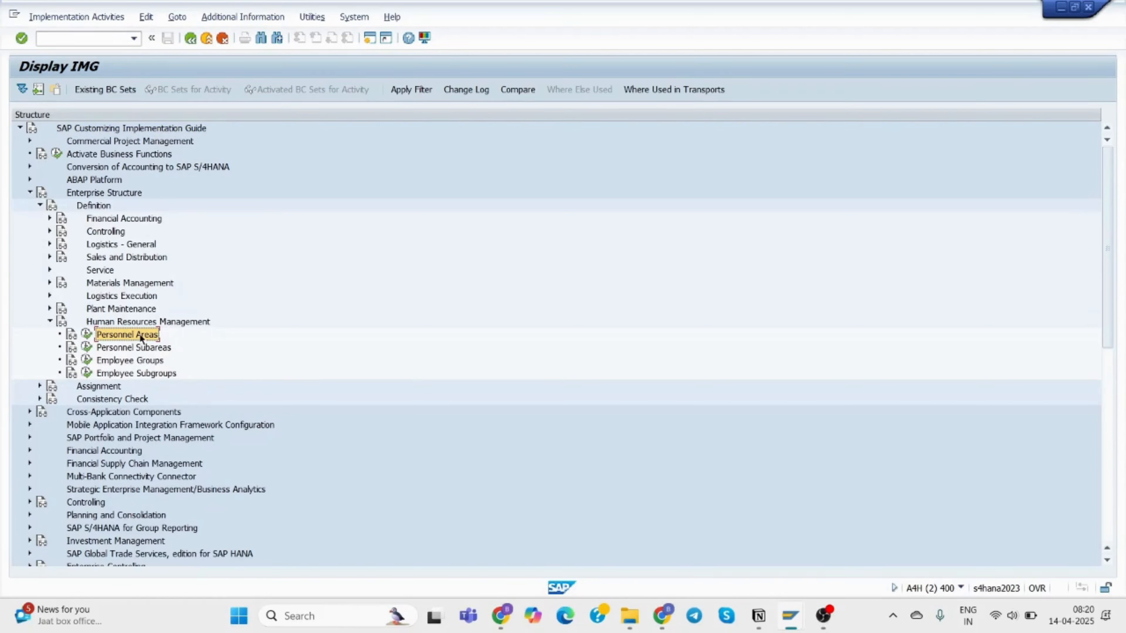
click(86, 335)
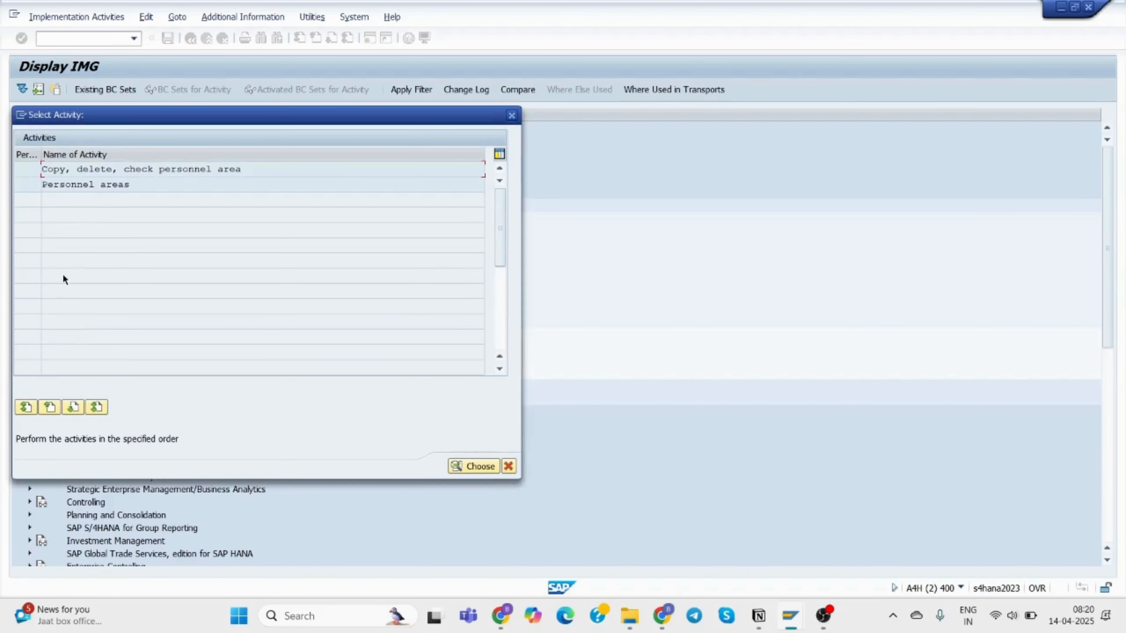
Open the Personnel areas table and browse its 143 entries, returning to the top.
double_click(98, 187)
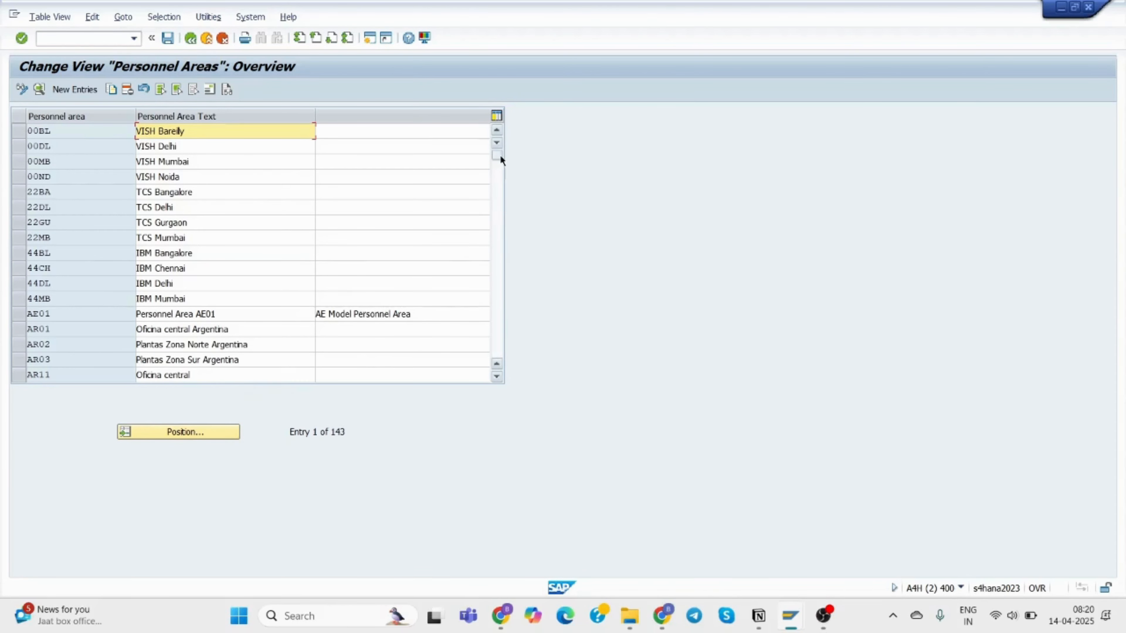
scroll(391, 219, down, 9)
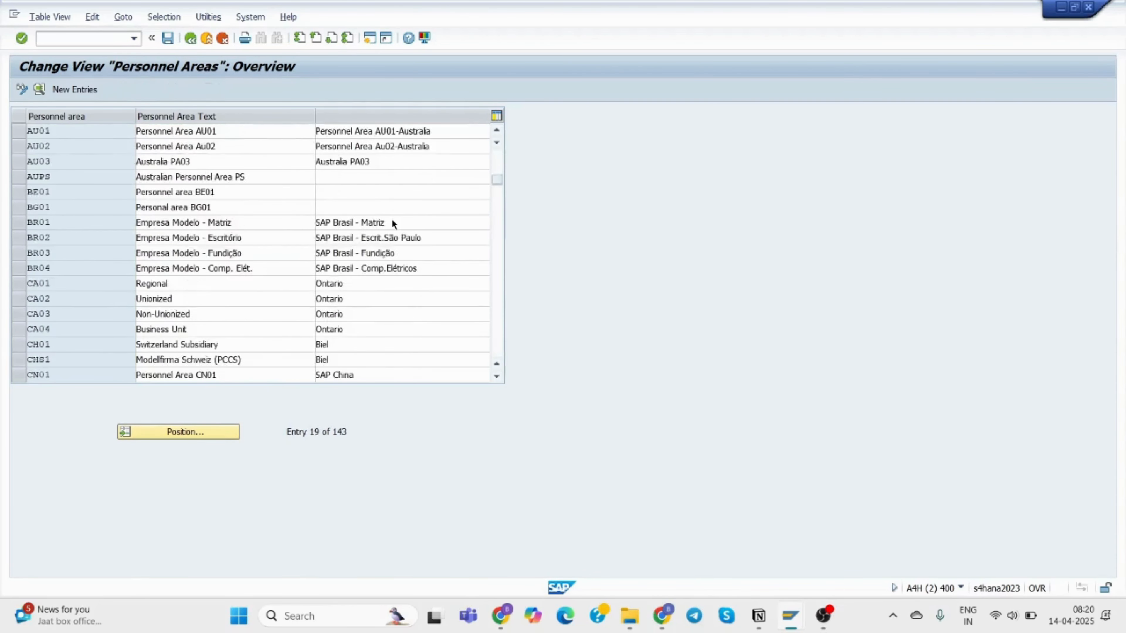
scroll(391, 219, down, 14)
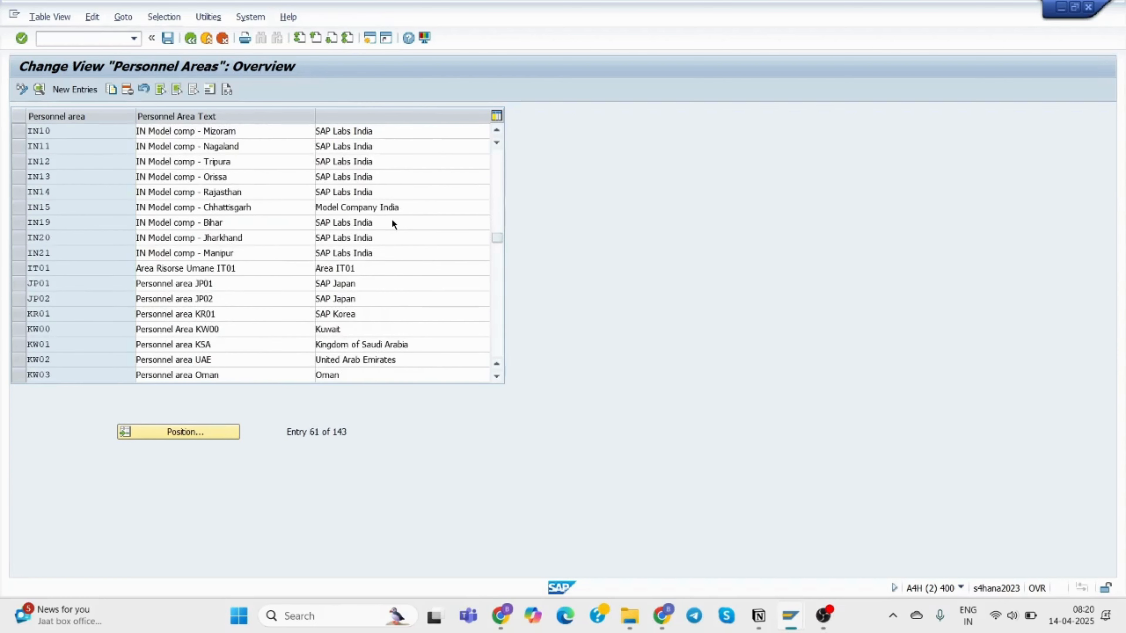
scroll(392, 221, down, 11)
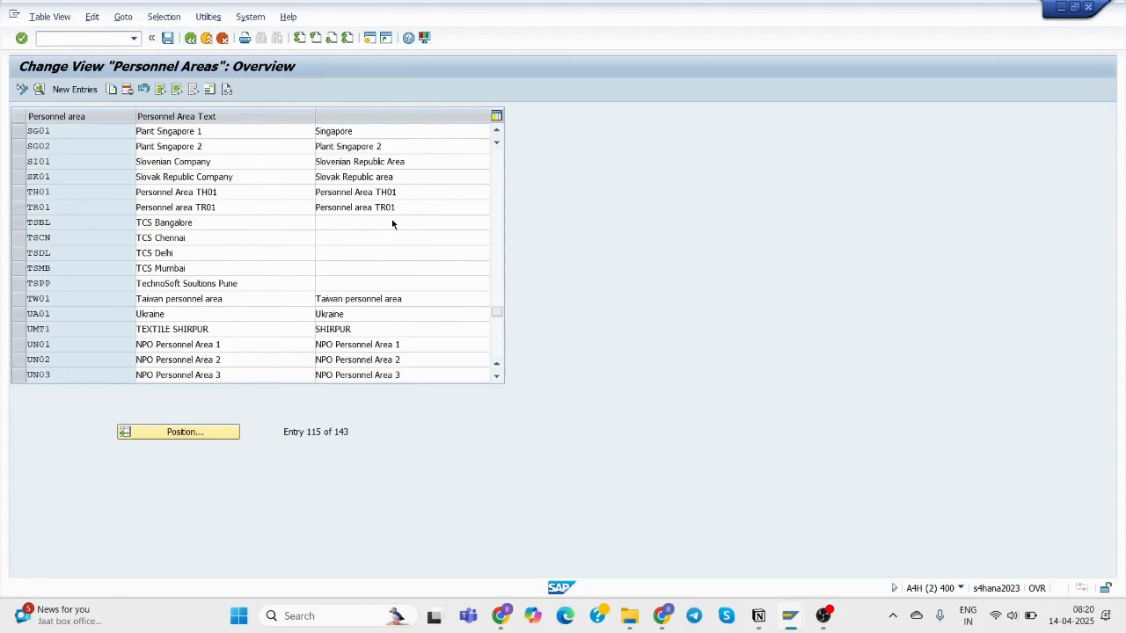
scroll(392, 219, down, 3)
scroll(392, 219, up, 6)
scroll(391, 219, up, 2)
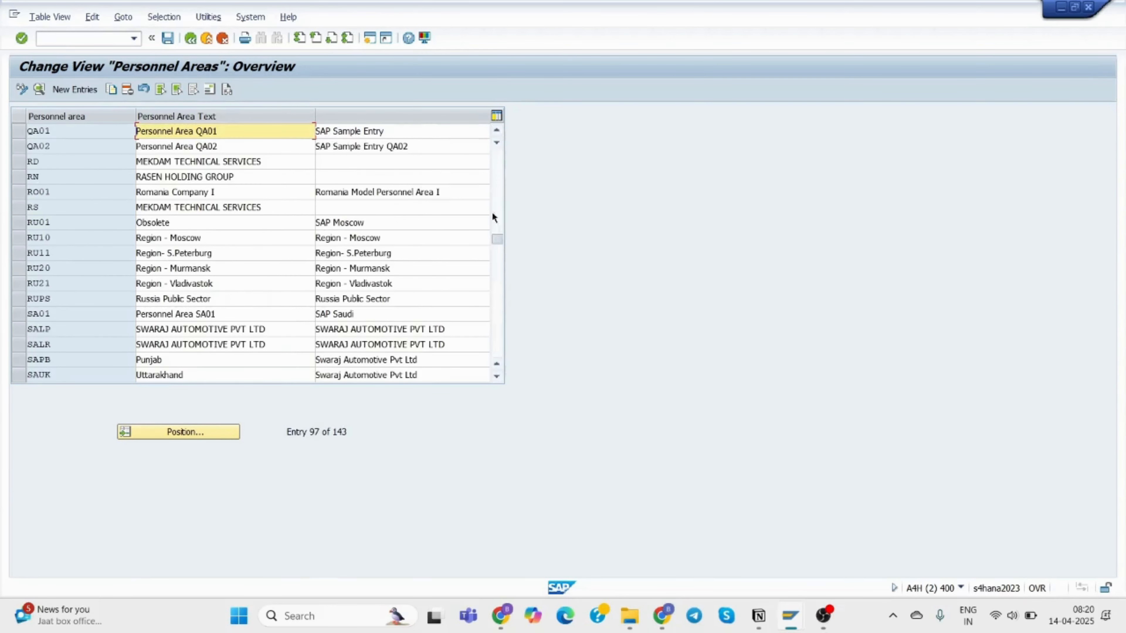
drag(497, 151, 497, 150)
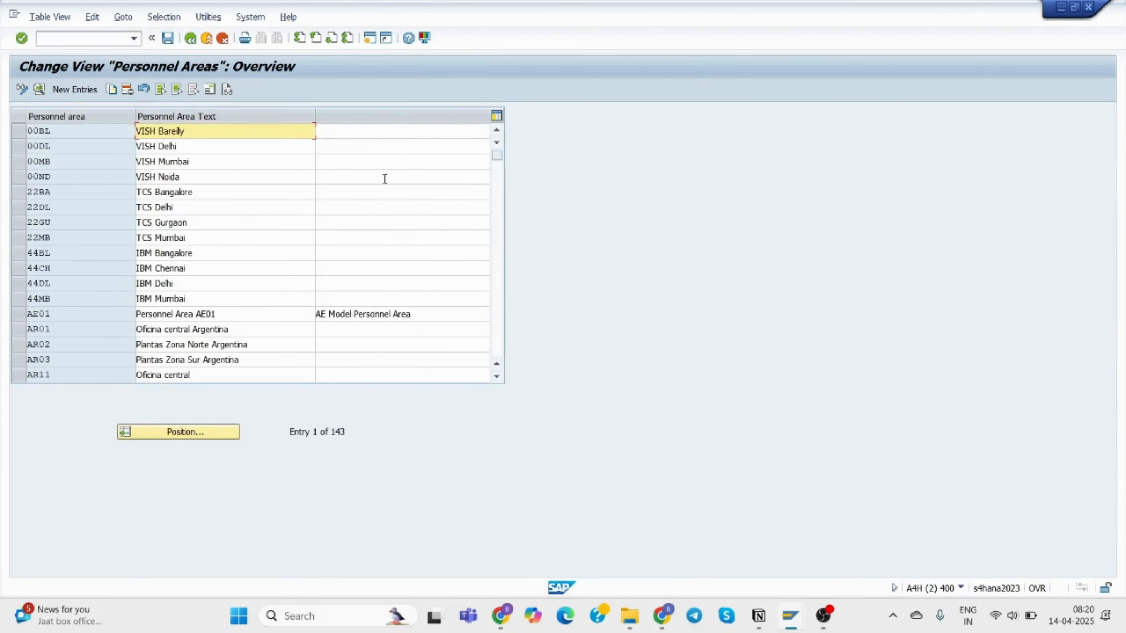
Add a new personnel area 35BA described as 'TCS Bangalore'.
click(64, 90)
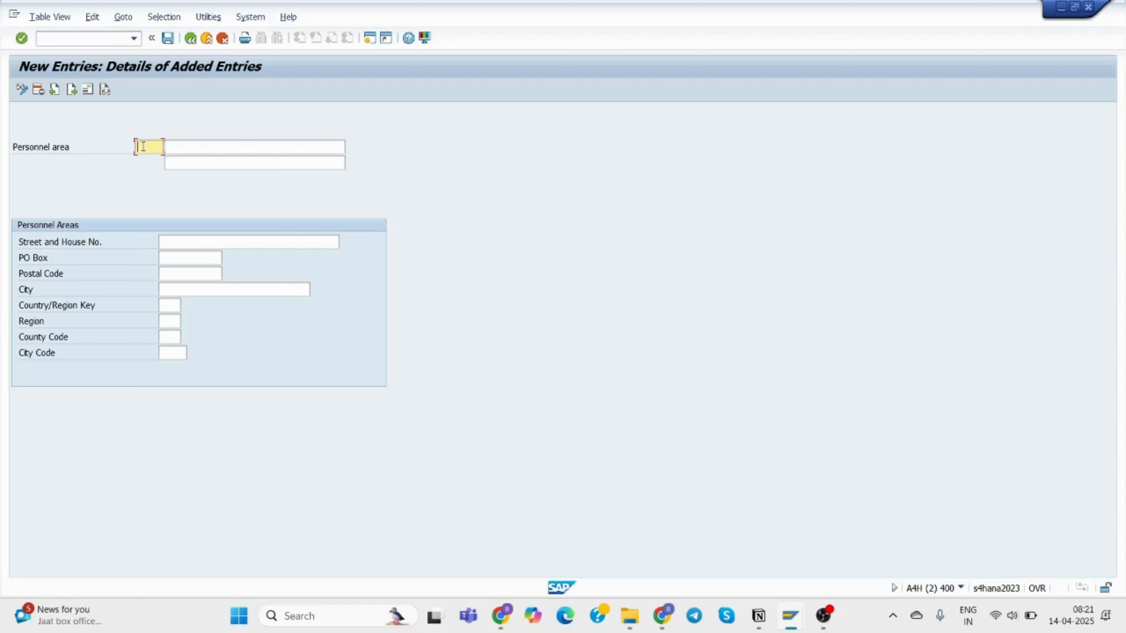
text(35BA)
click(198, 144)
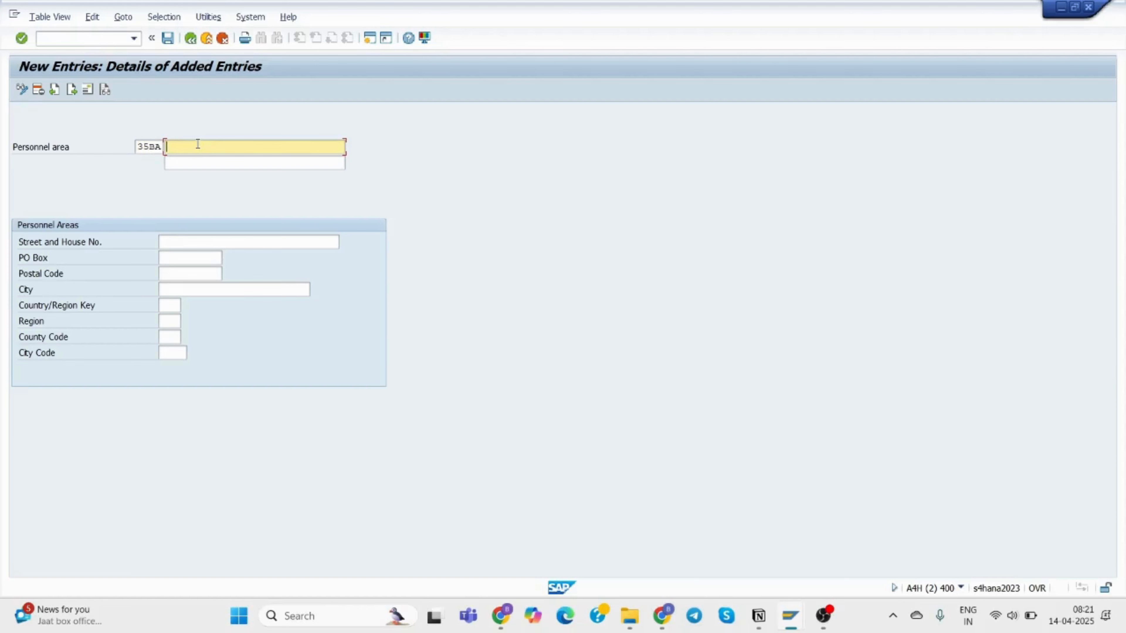
text(TCS)
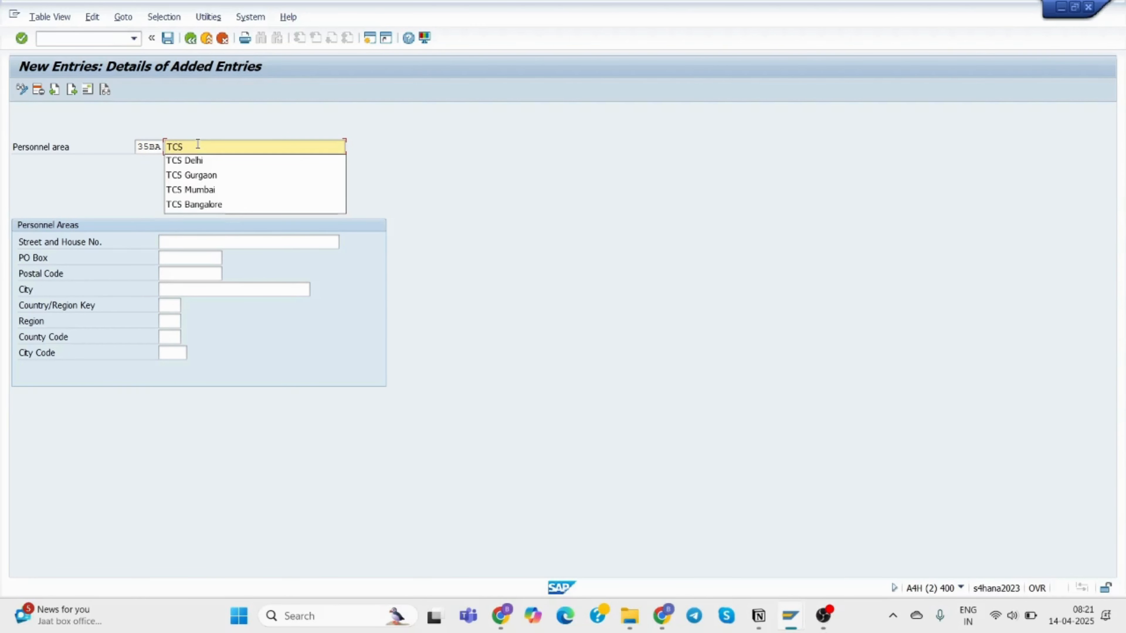
click(216, 209)
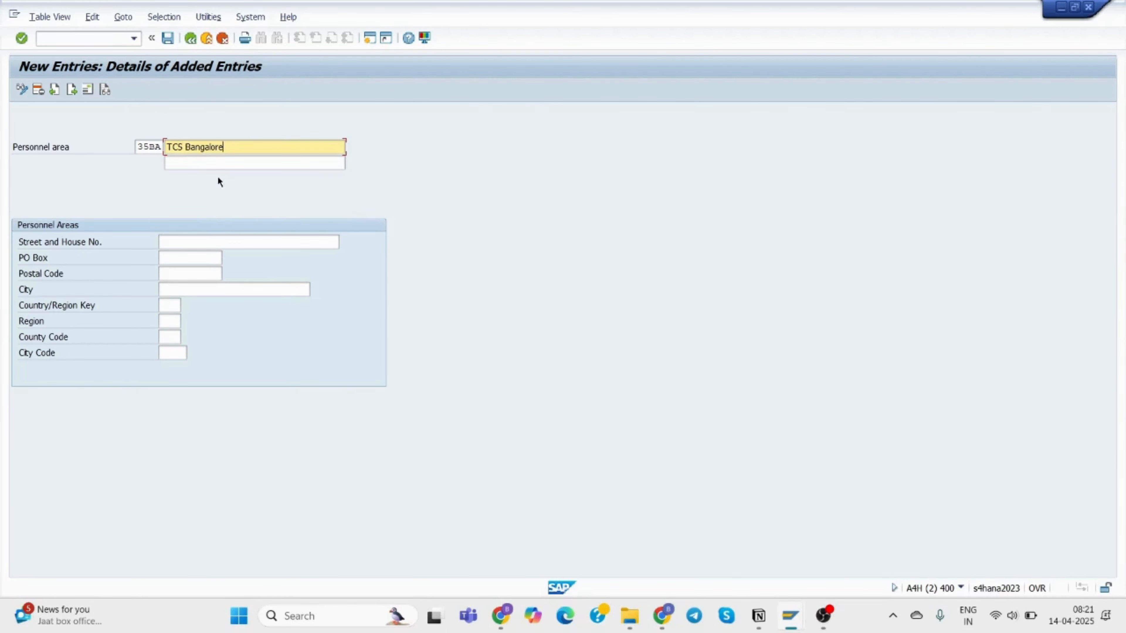
Enter street '56 , IT Park' and save, which triggers the connection-broken error.
click(207, 244)
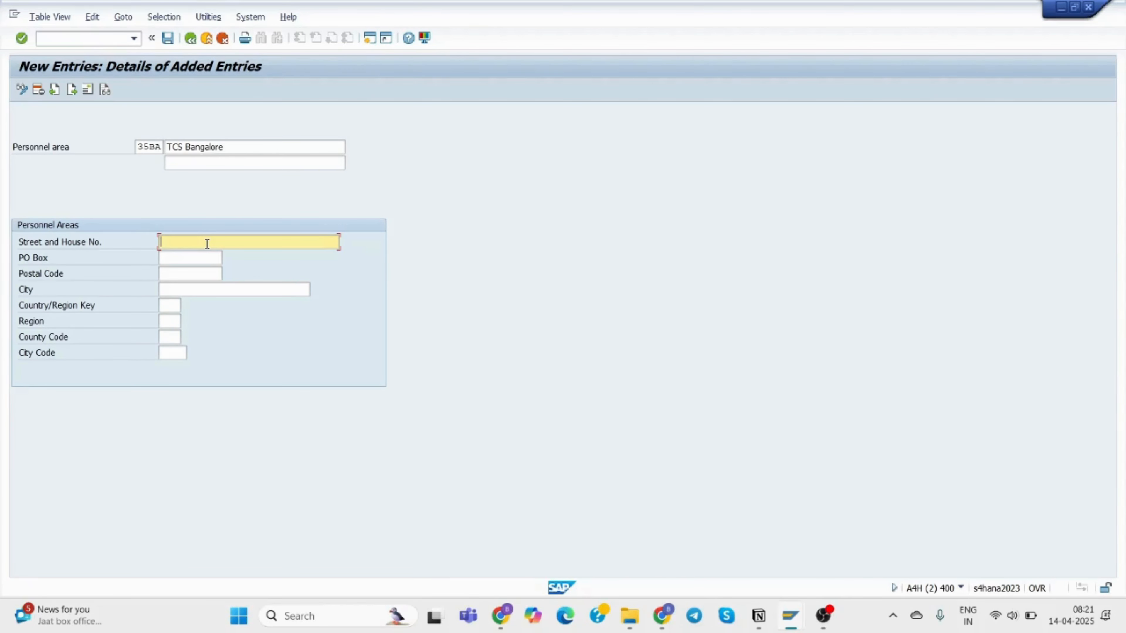
text(56)
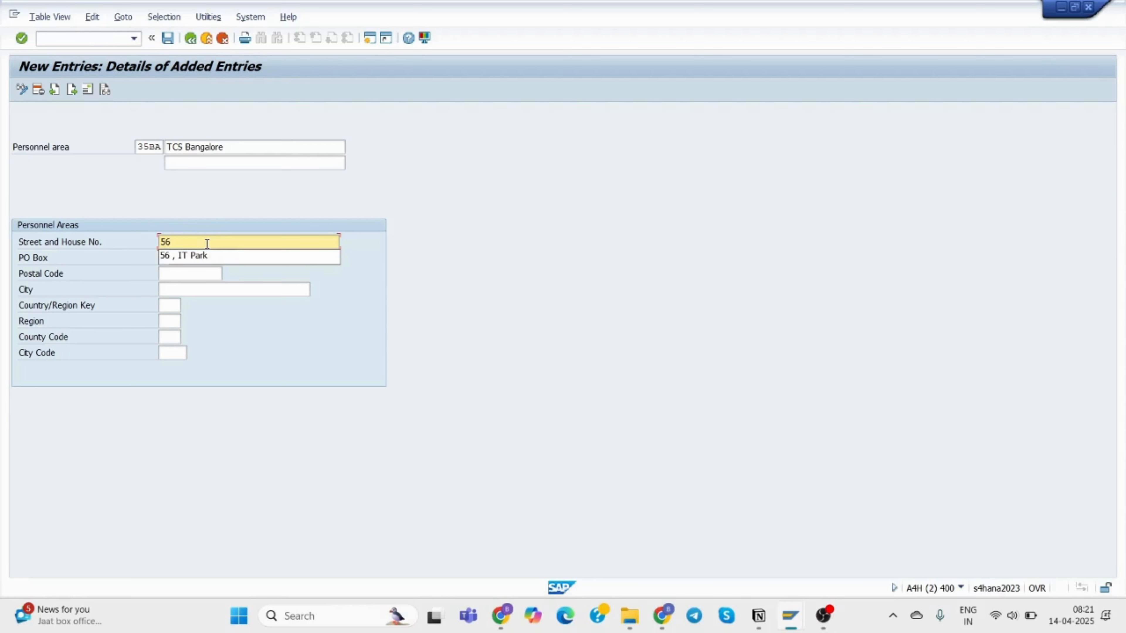
click(207, 257)
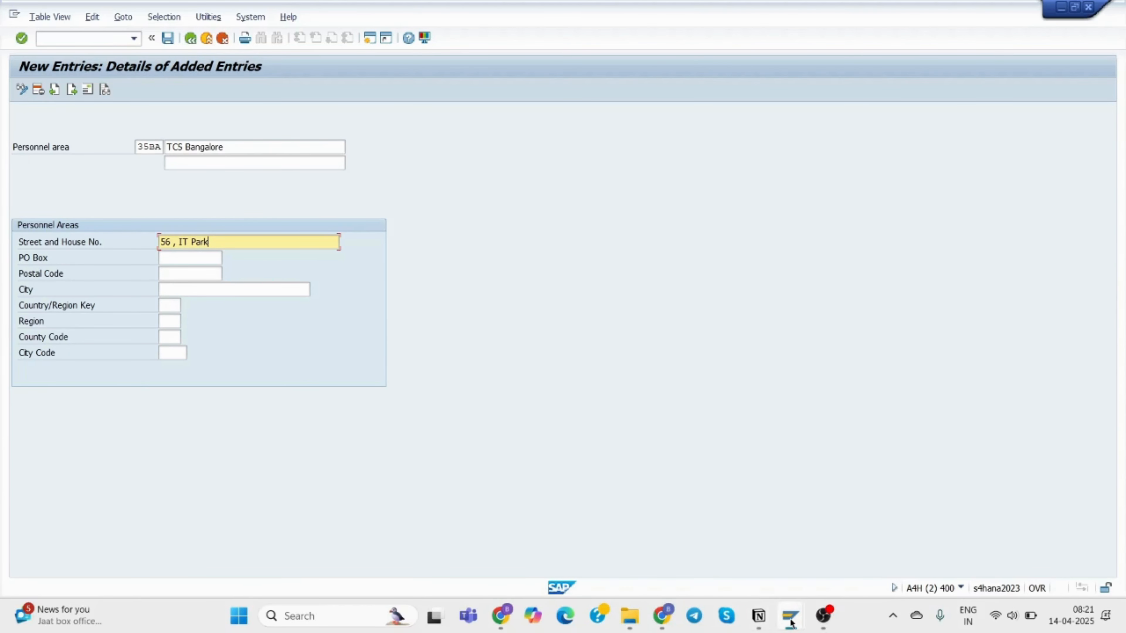
mouse_move(790, 622)
click(920, 553)
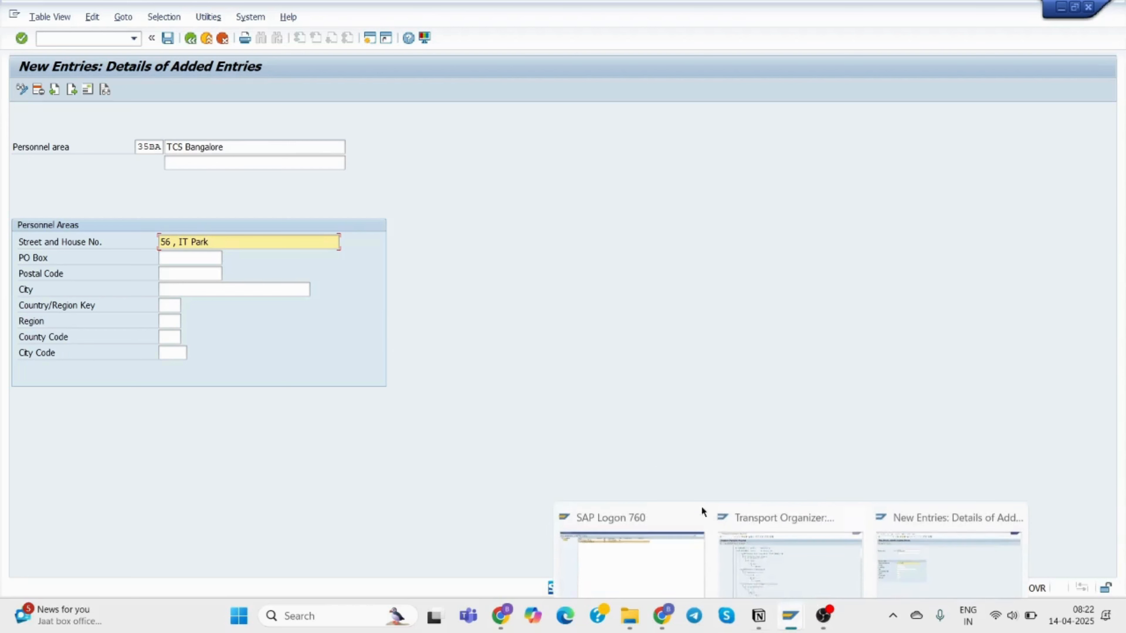
click(372, 39)
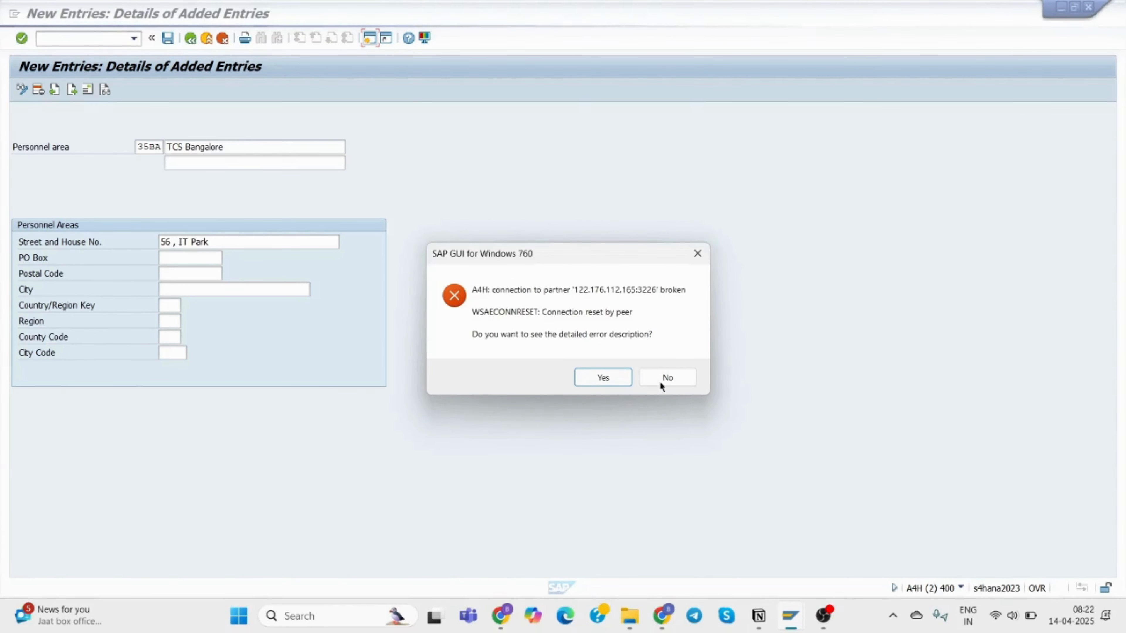
Decline the error details and log back on, continuing with this logon and ending others.
click(673, 377)
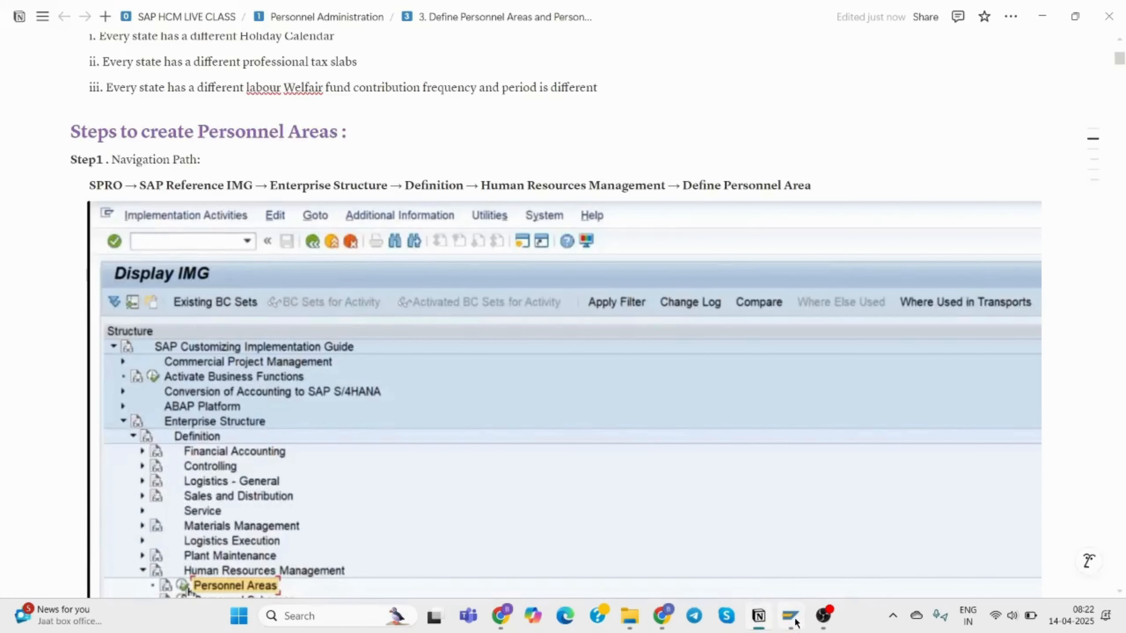
click(794, 623)
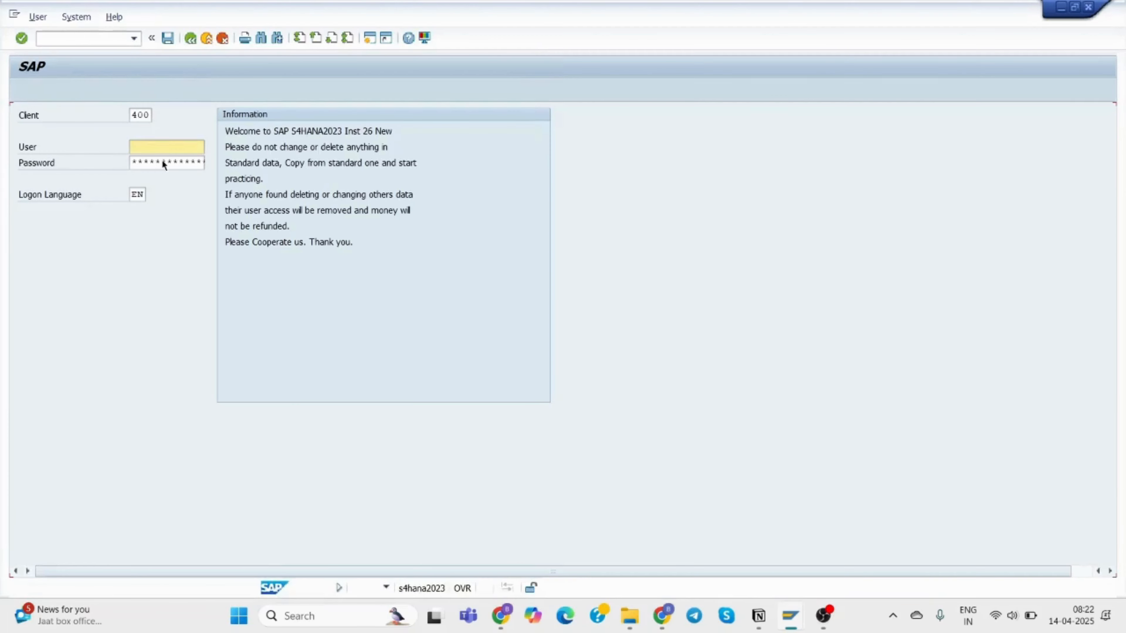
text(bu)
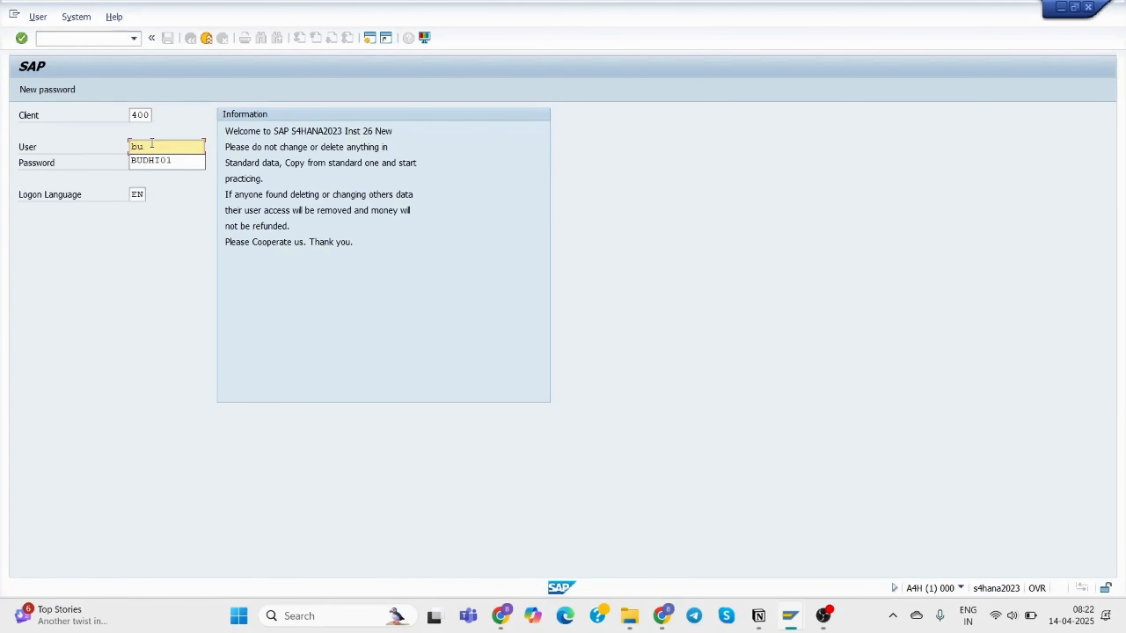
click(159, 161)
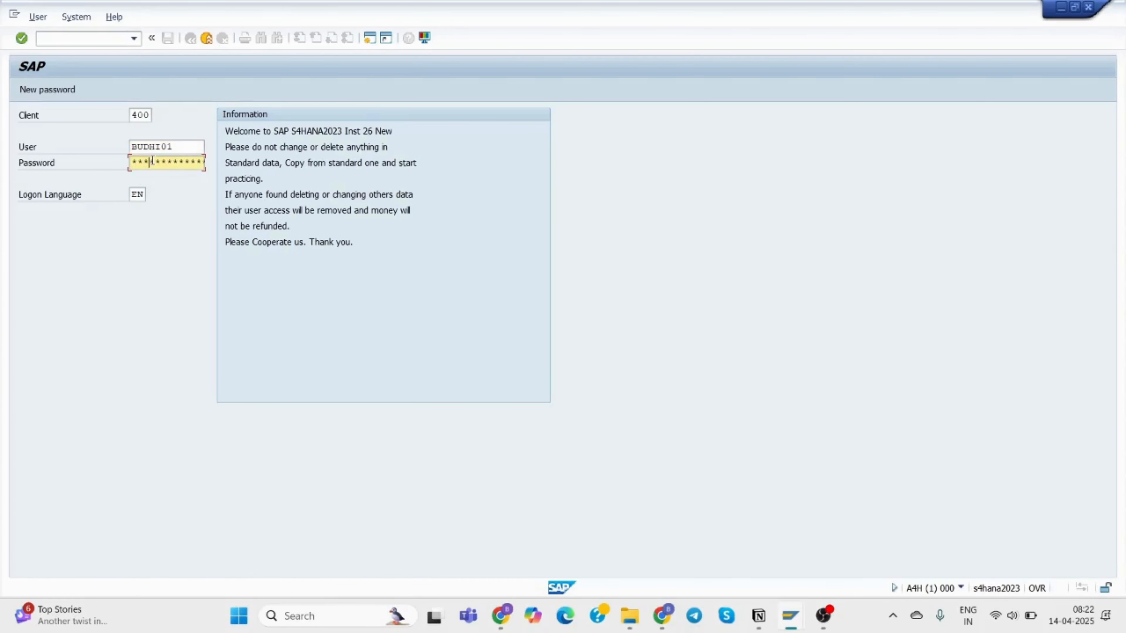
key(Return)
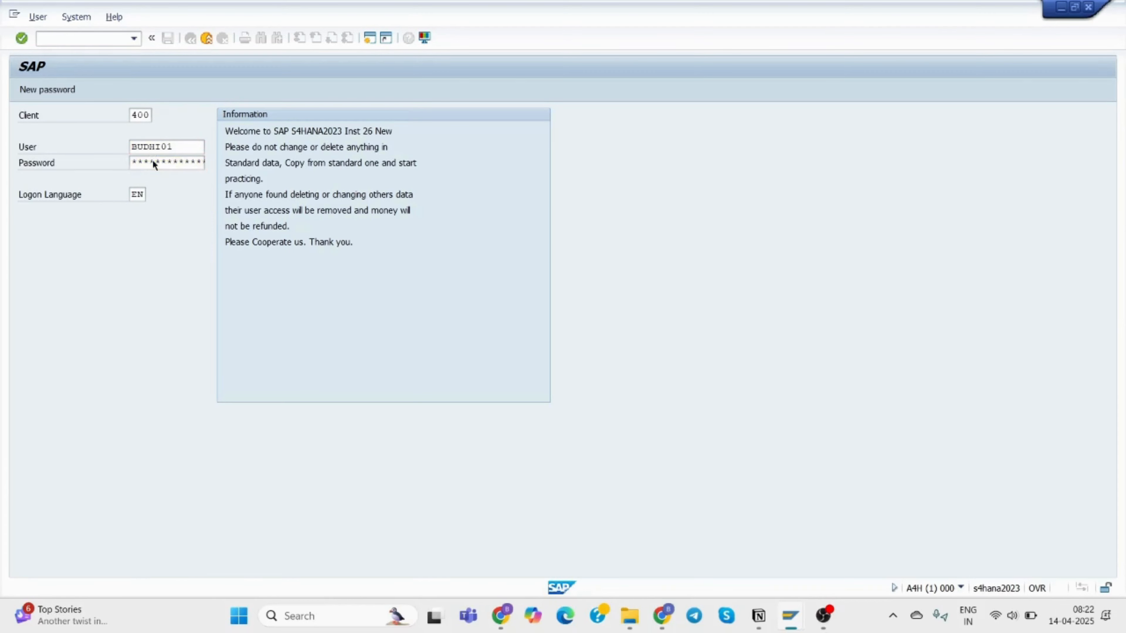
click(73, 408)
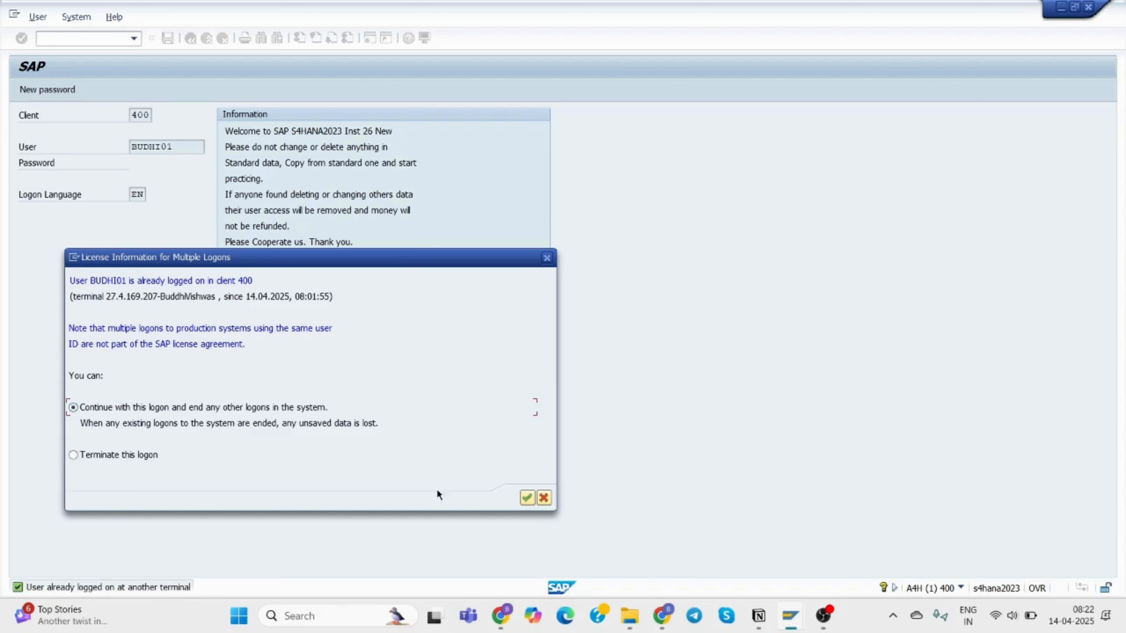
click(526, 497)
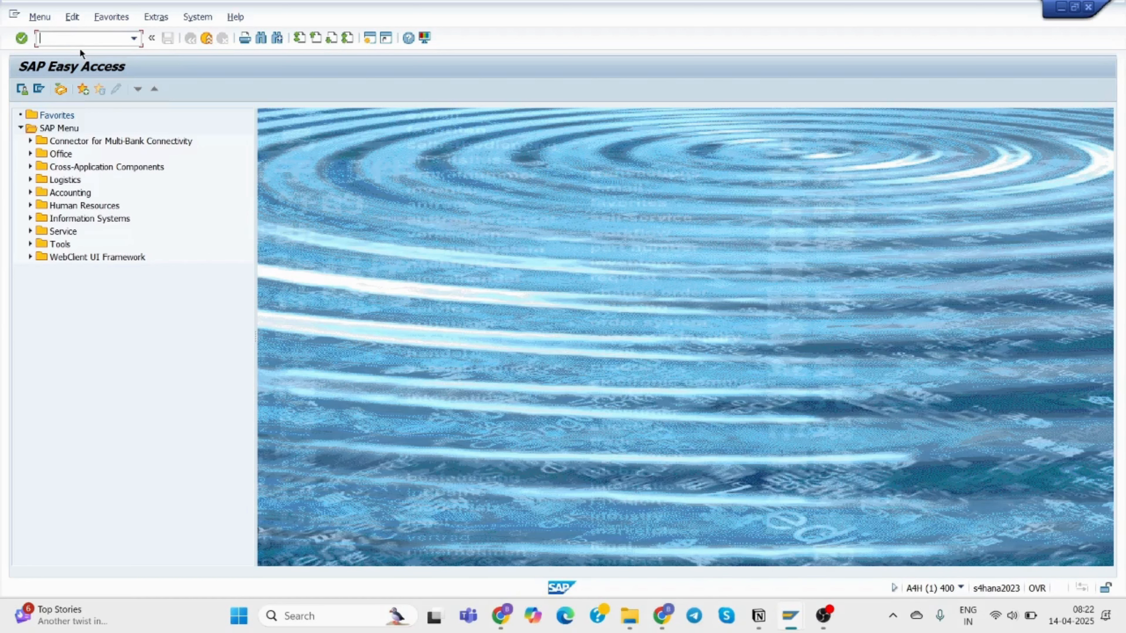
Run OX15 for the internal trading partners overview and open the Position prompt.
text(ox15)
key(Return)
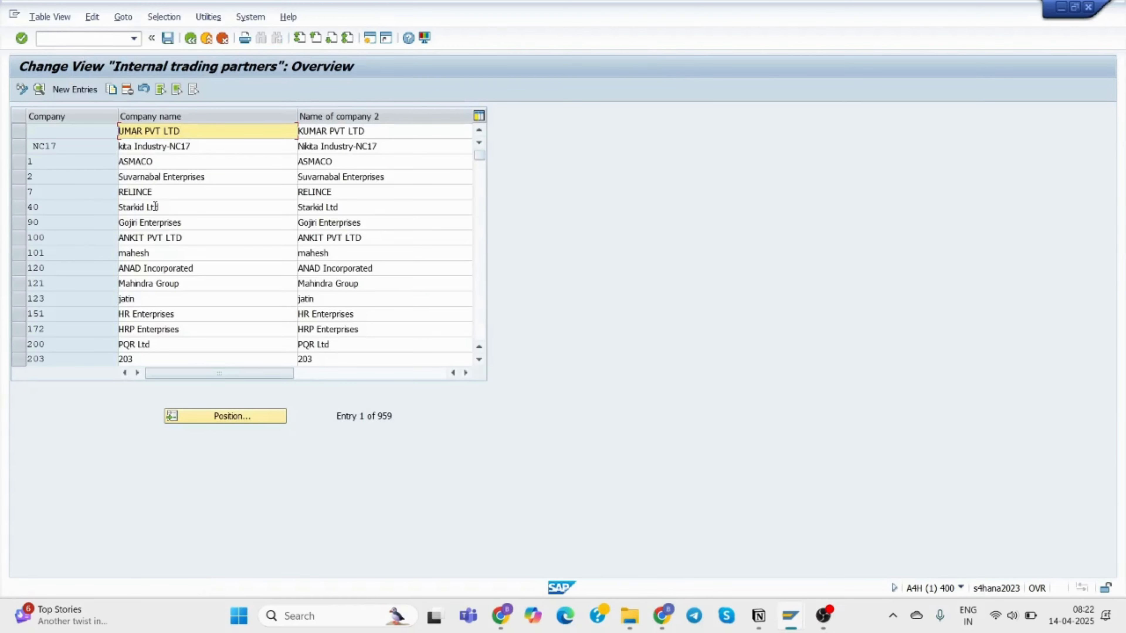
click(239, 416)
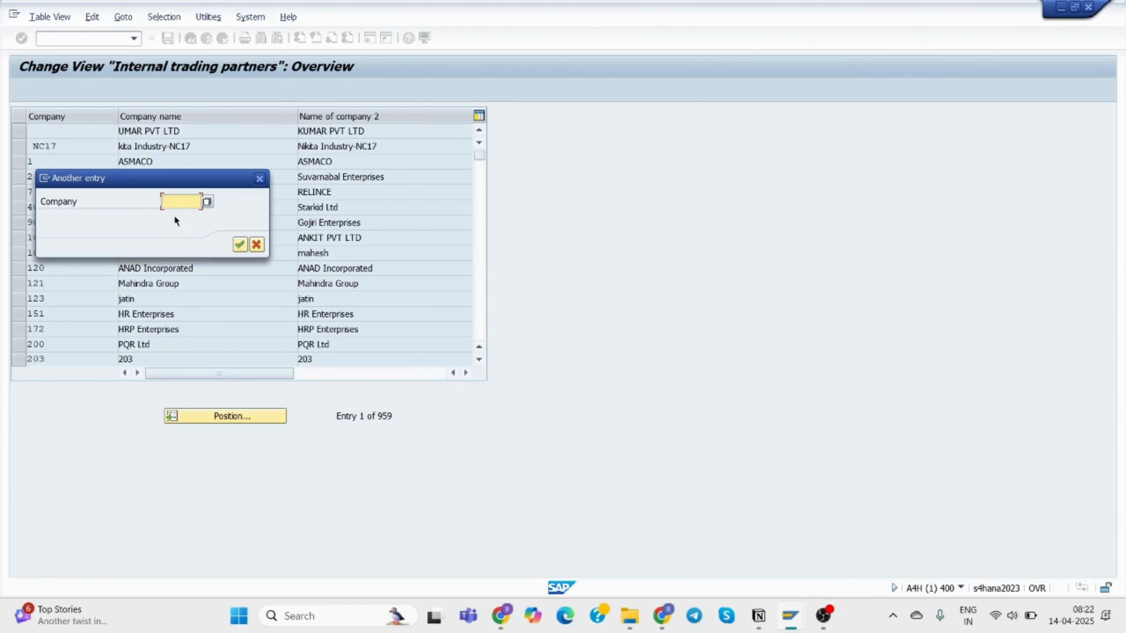
Jump the trading partners list to company TC56 (TCS Pvt India Ltd) and select its row.
text(tc56)
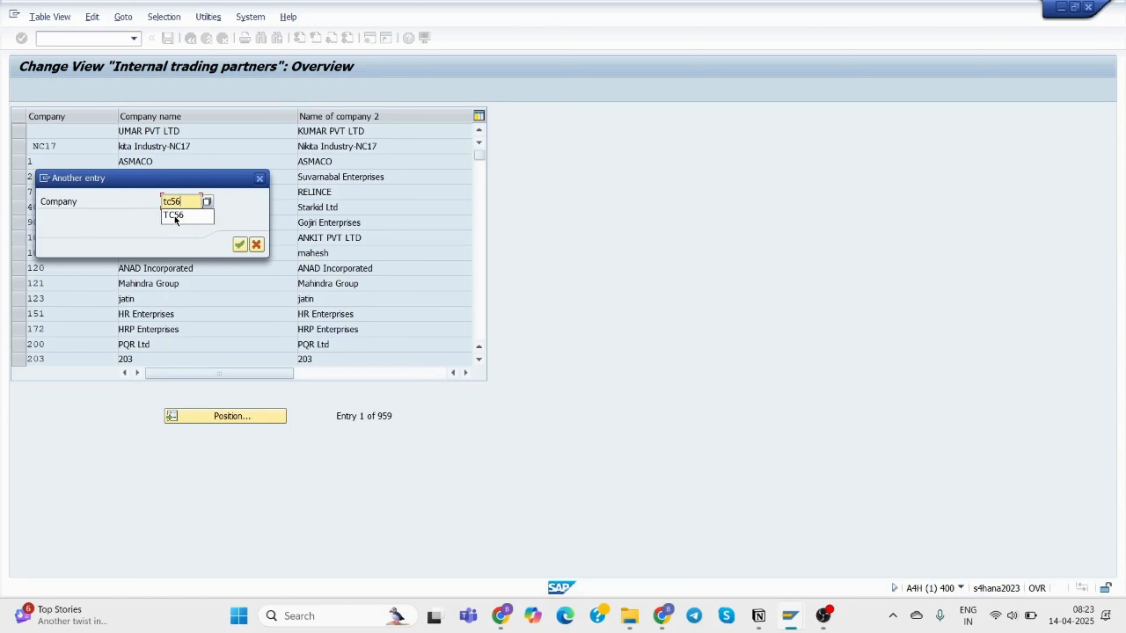
click(176, 217)
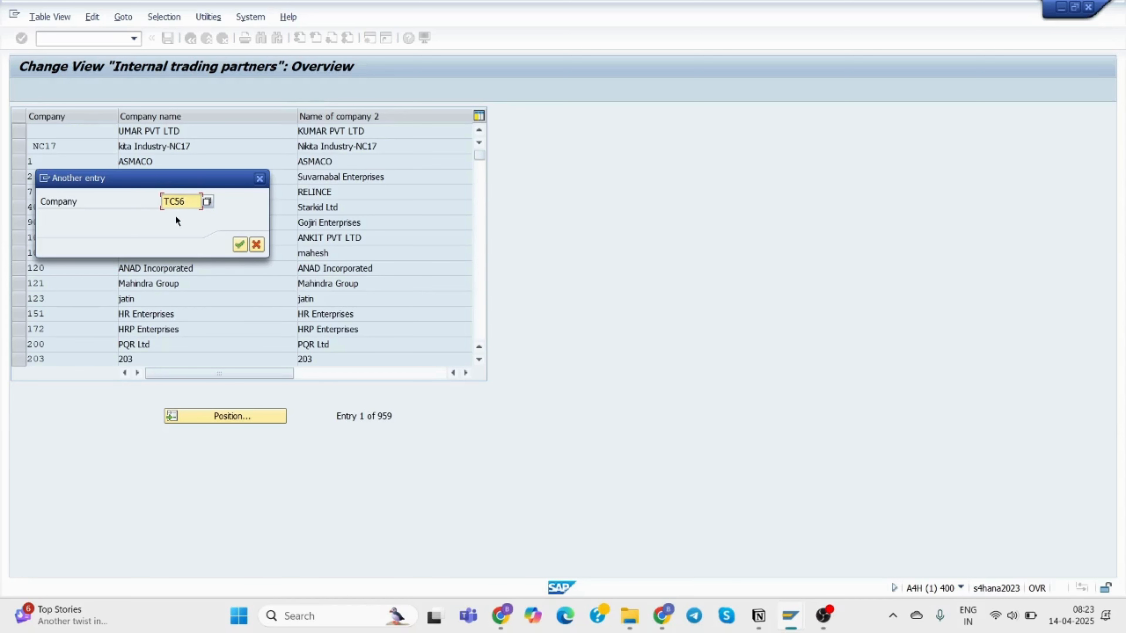
key(Return)
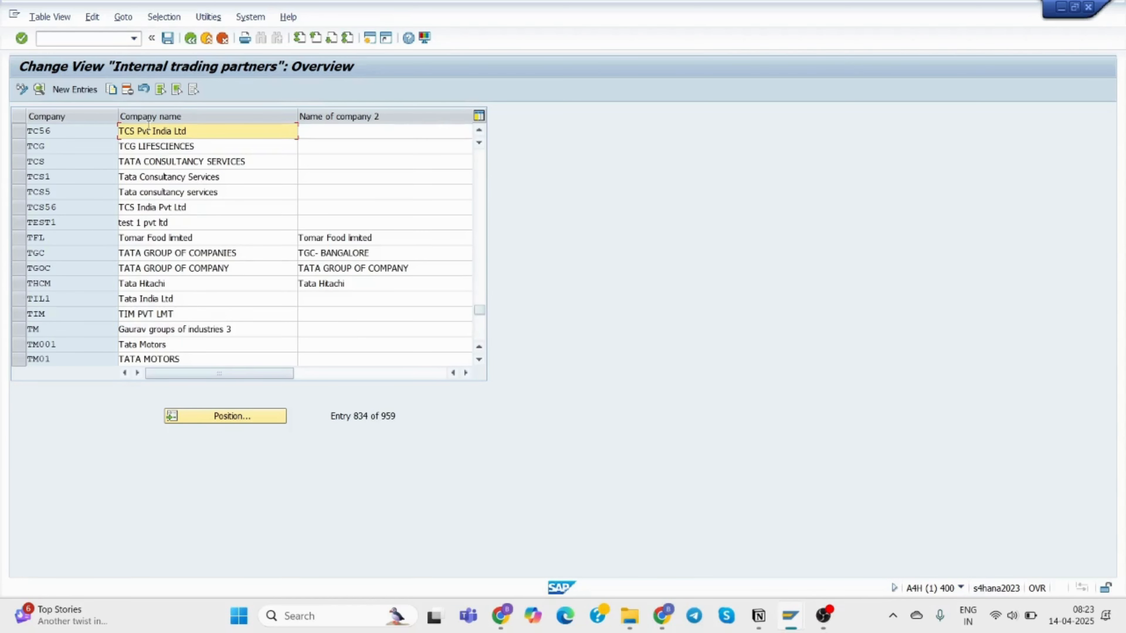
click(18, 131)
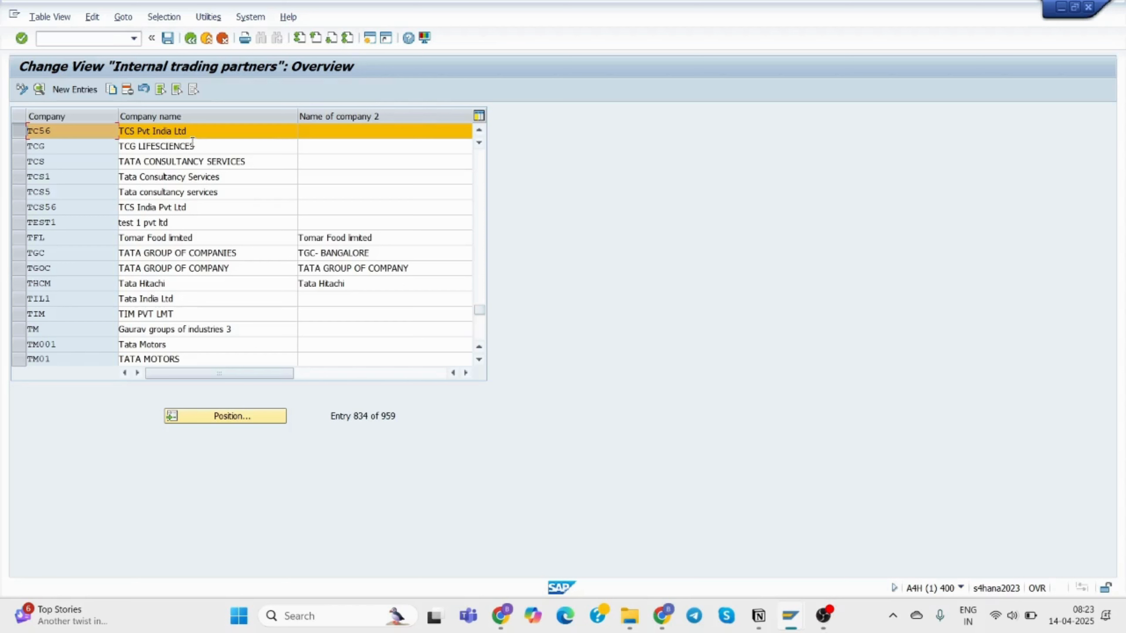
Open TC56's details showing 56, IT Park, PO Box 45667, 560029 Bangalore.
double_click(188, 131)
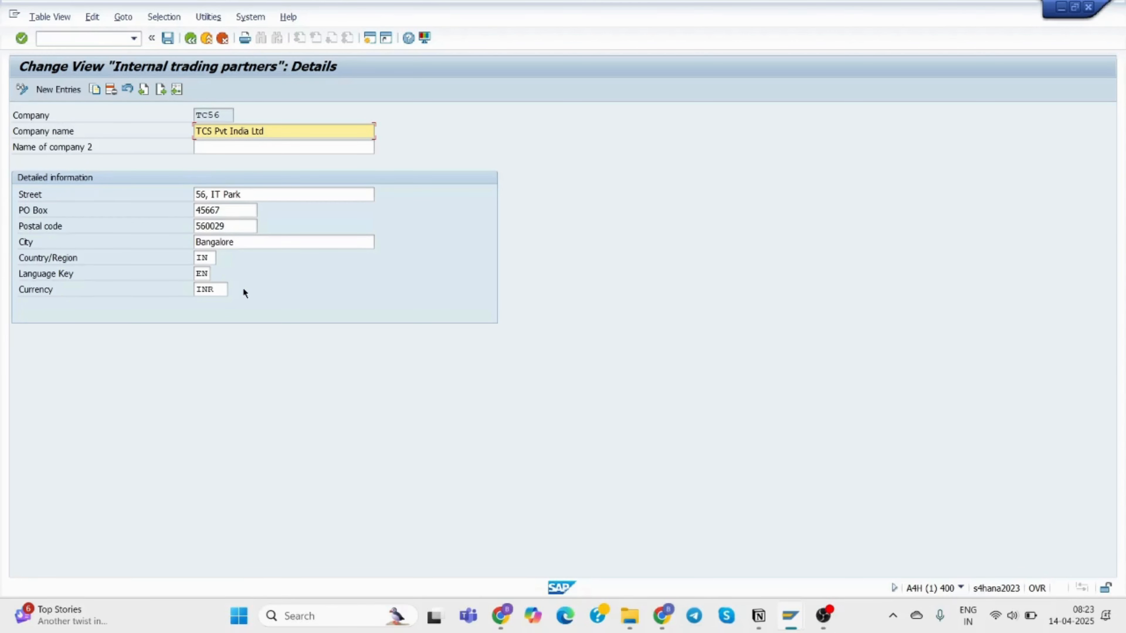
mouse_move(791, 619)
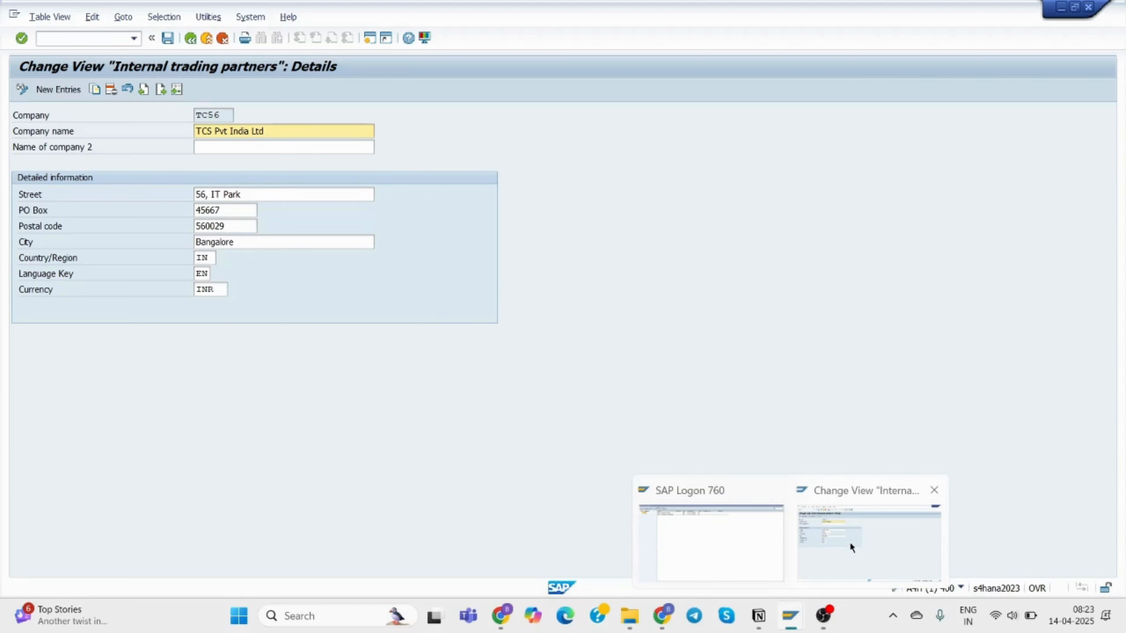
In a new session, display the modifiable requests in the Transport Organizer.
click(368, 38)
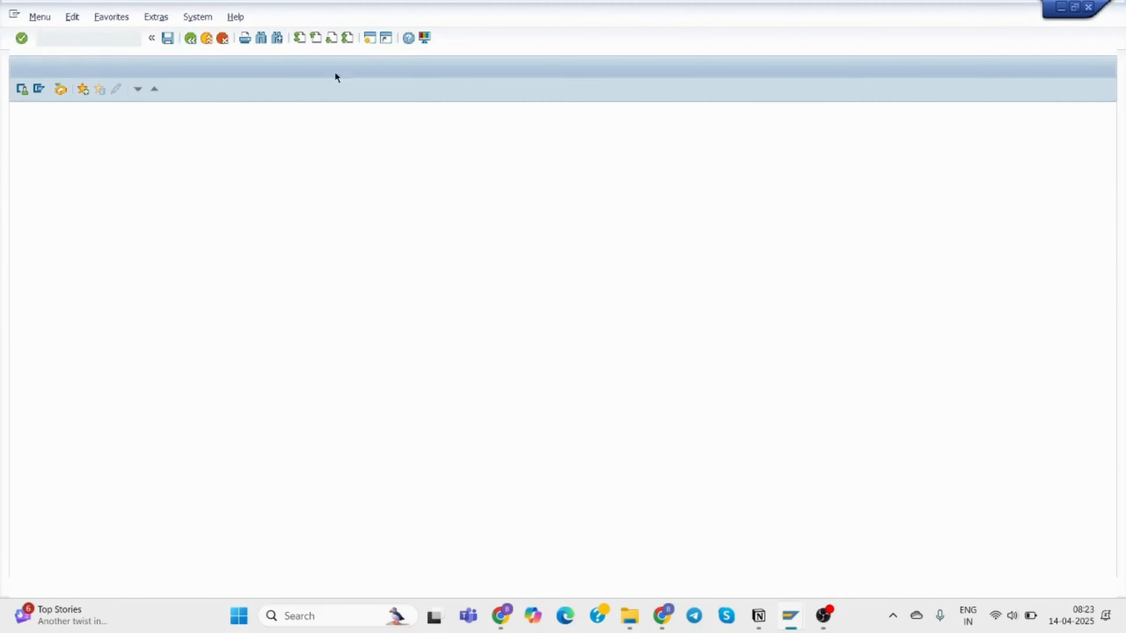
text(se16)
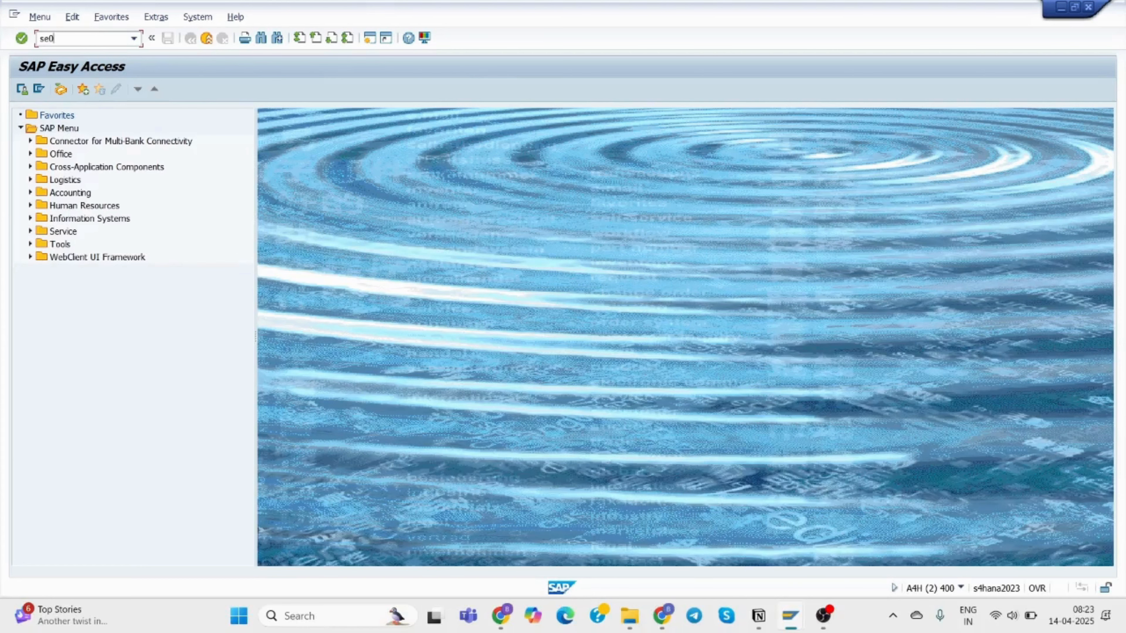
key(Return)
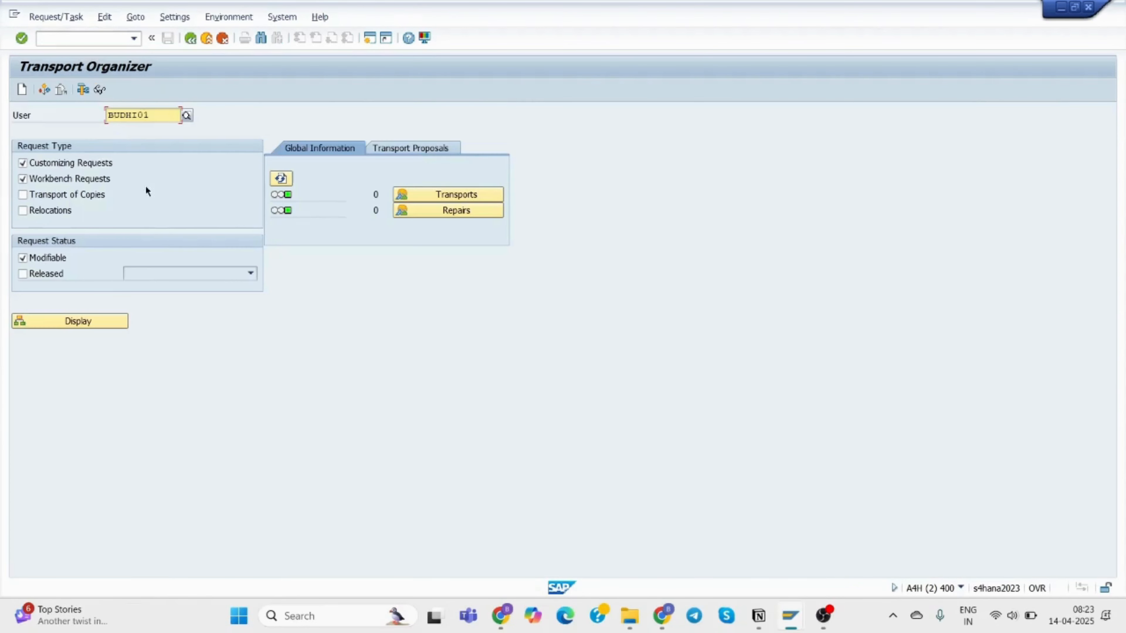
click(84, 320)
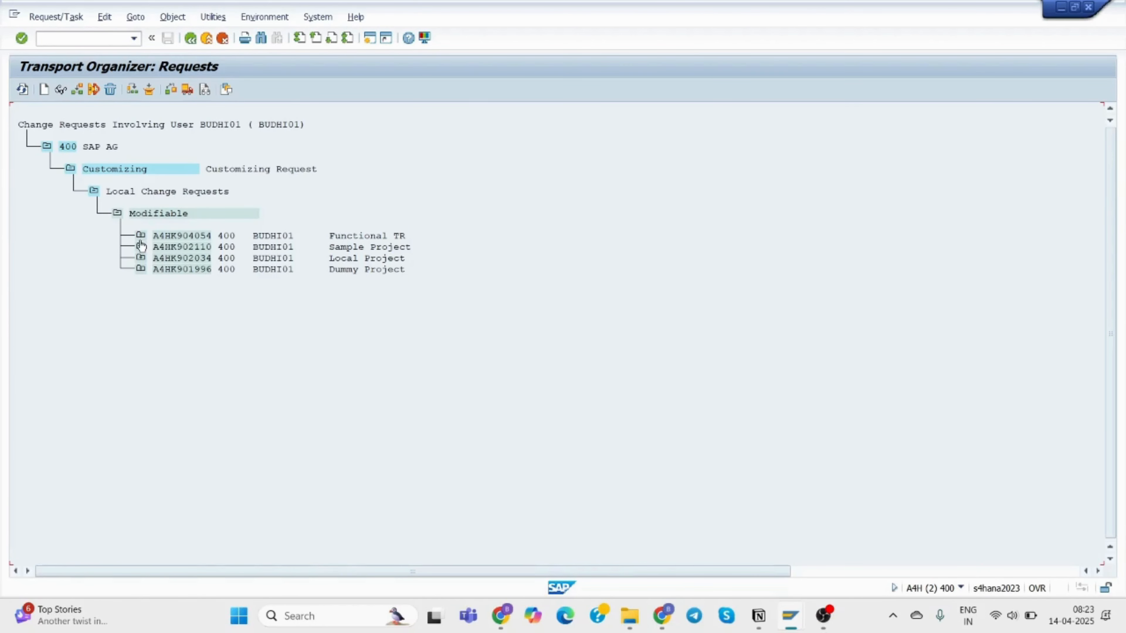
Expand Functional TR through its Define company activity down to table T880 and key 400TC56.
click(141, 235)
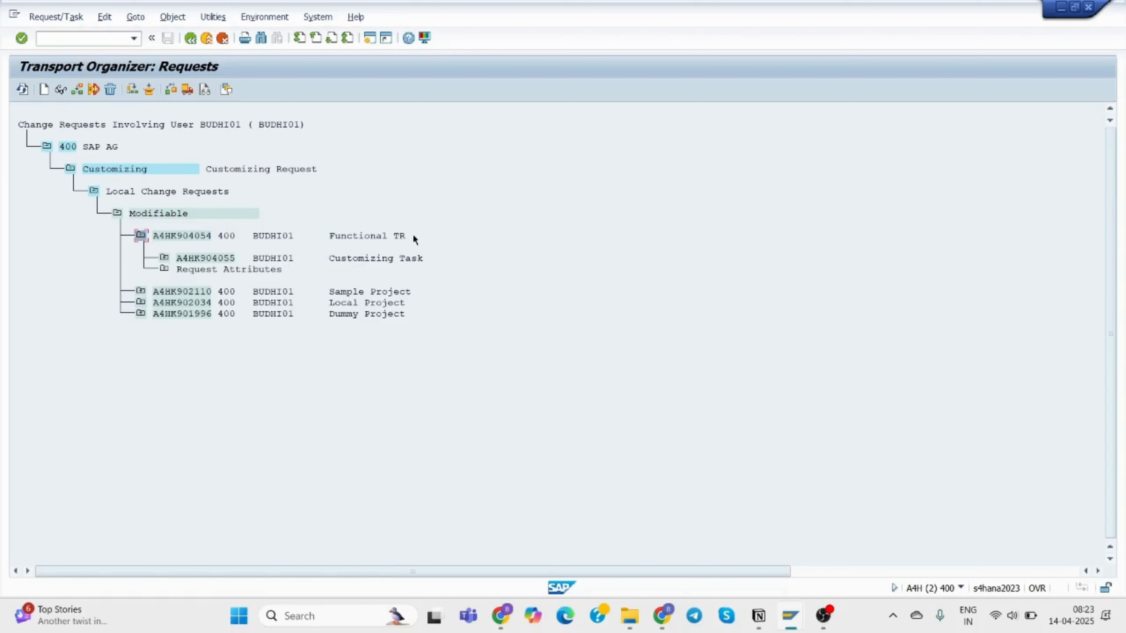
click(163, 258)
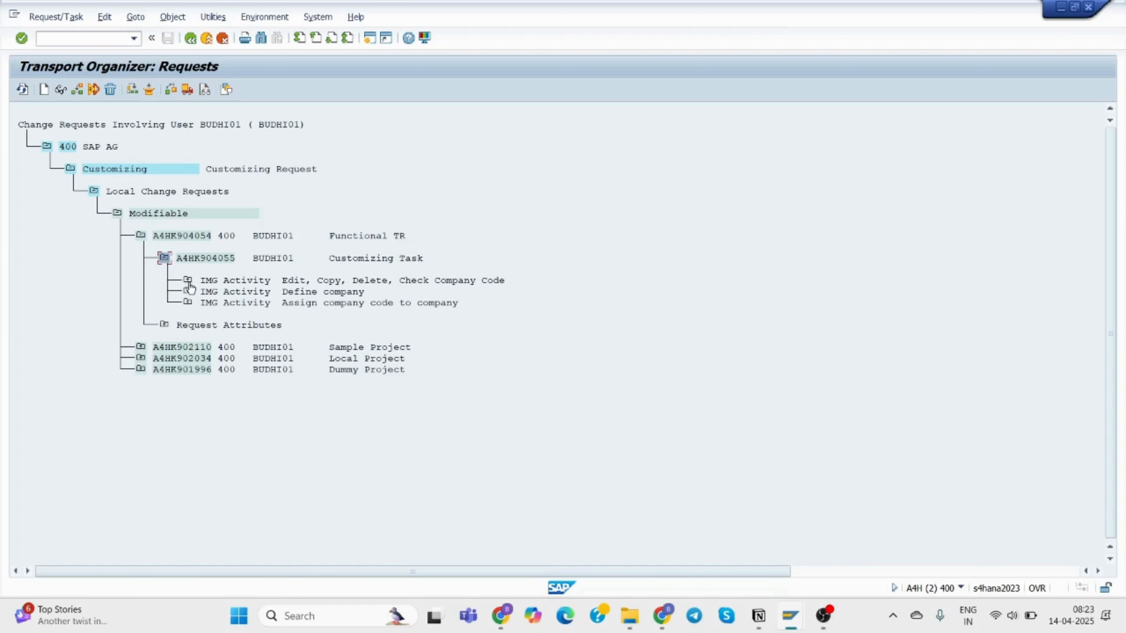
click(187, 291)
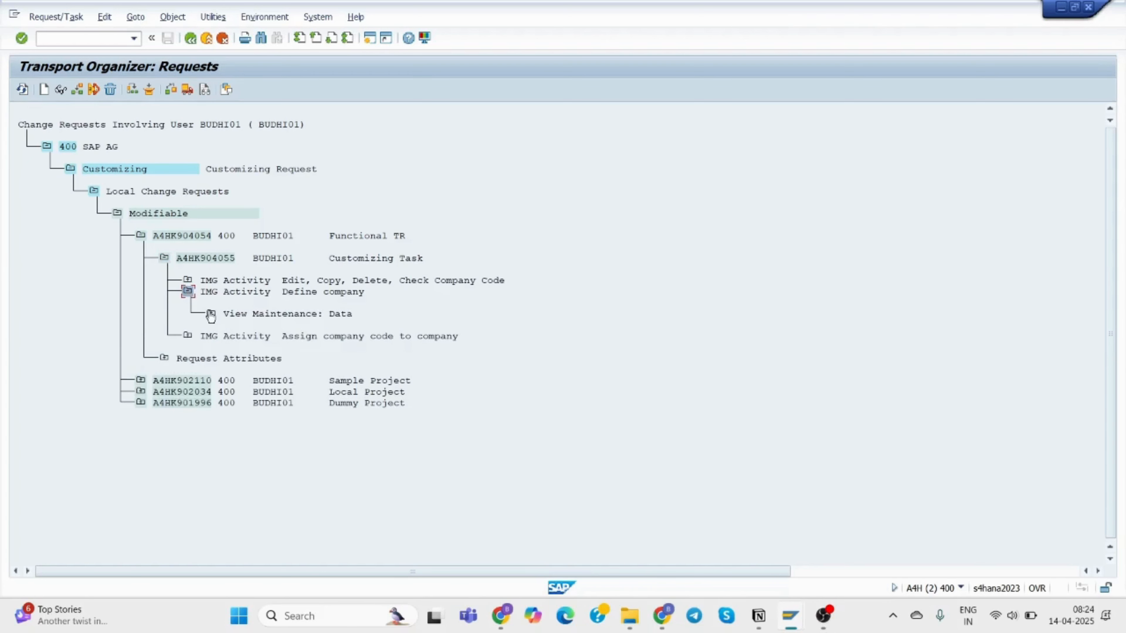
click(211, 314)
click(234, 336)
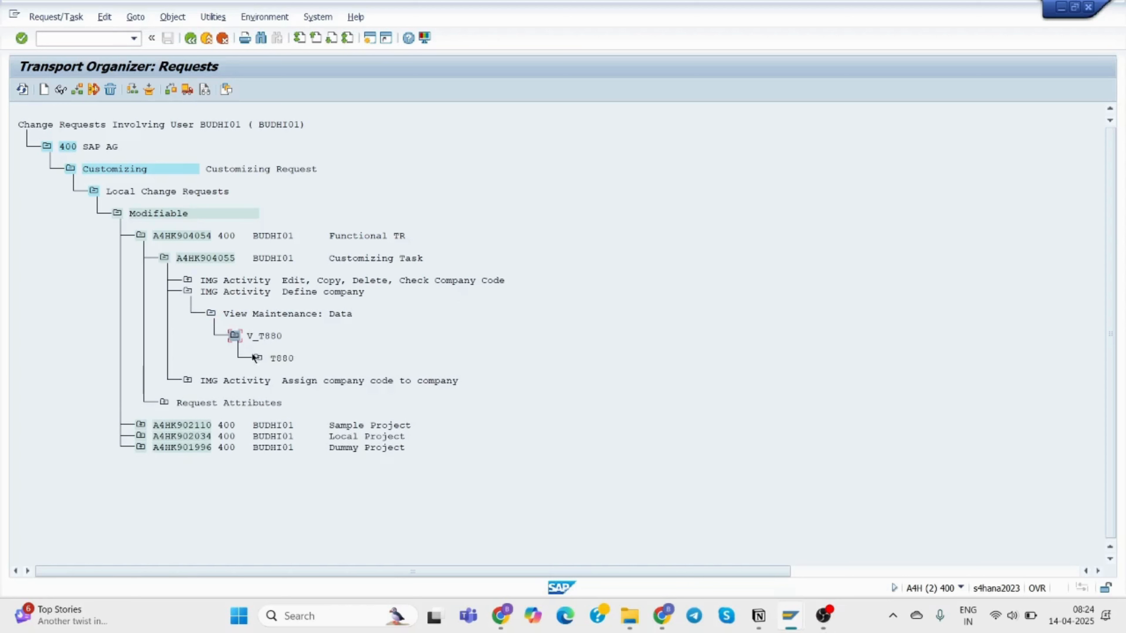
click(259, 357)
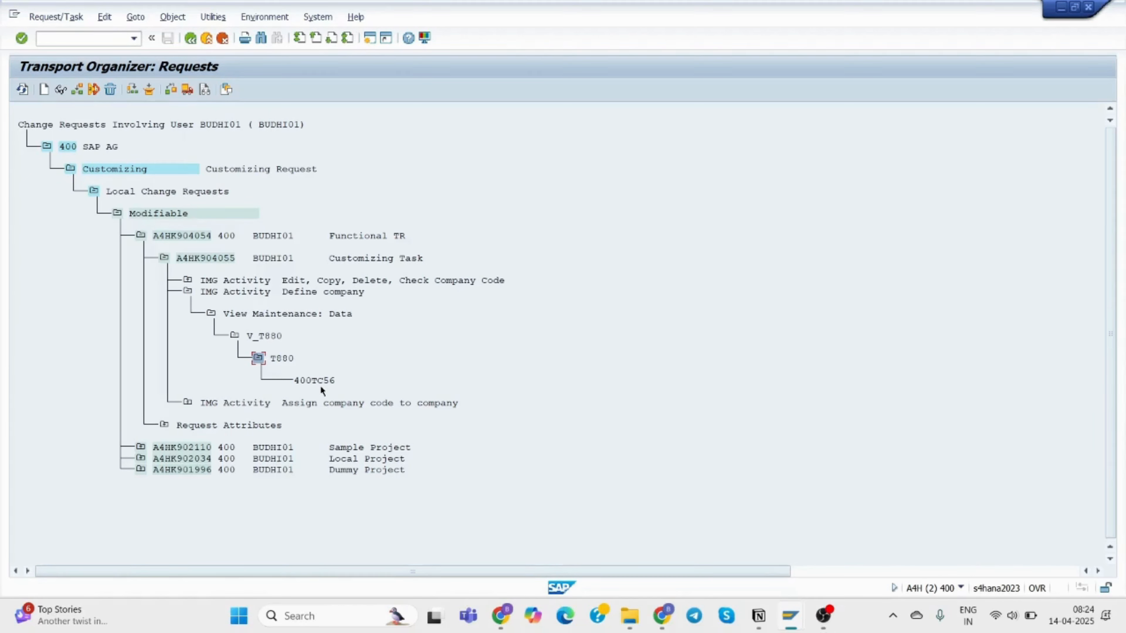
Expand the Assign company code to company activity down to table T001 and key 40035TC.
click(187, 404)
click(211, 424)
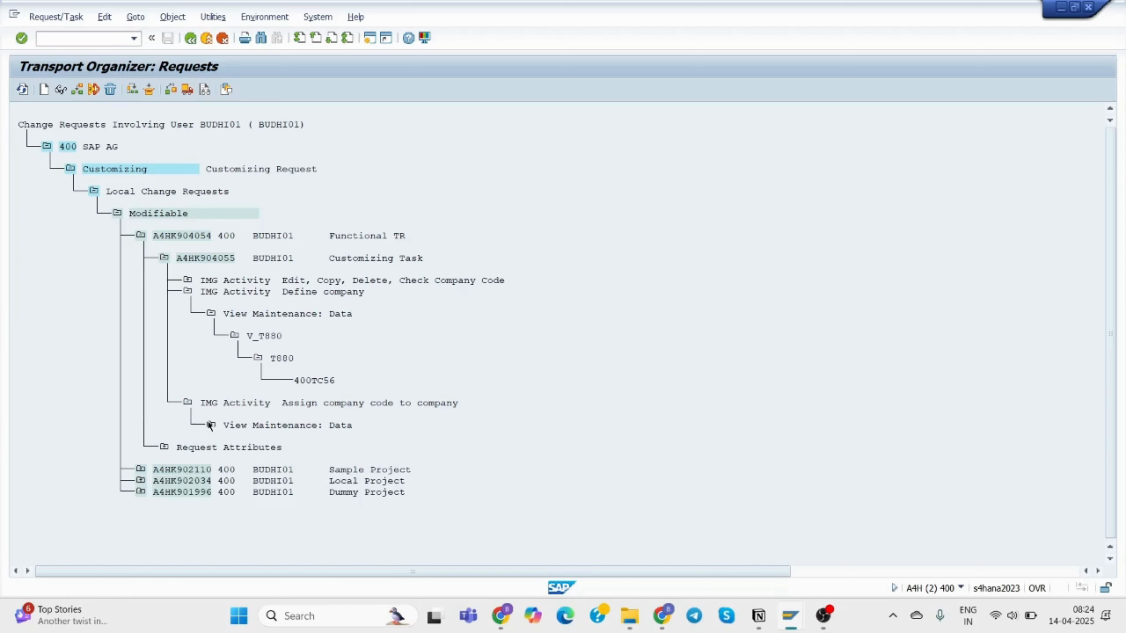
click(234, 446)
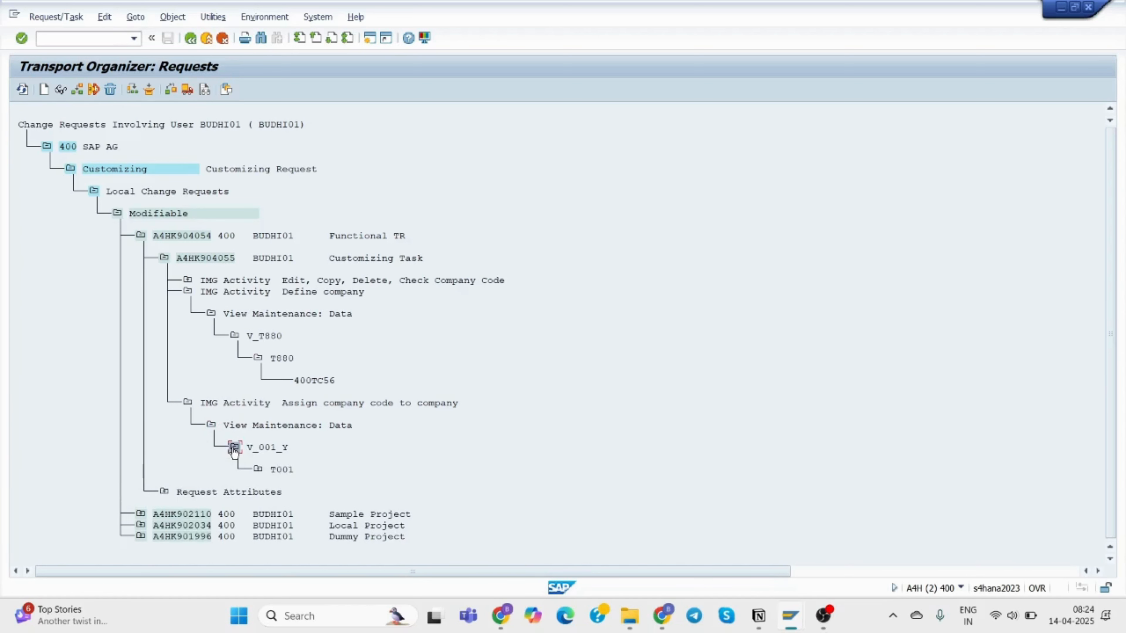
click(258, 470)
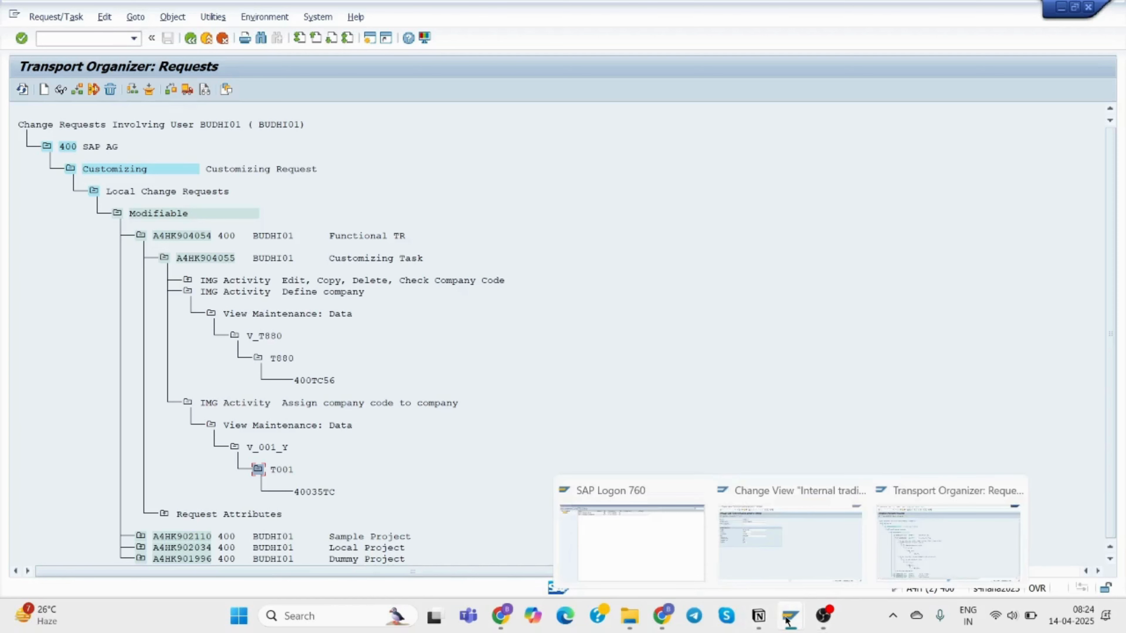
Open the S4HANA system logon screen from SAP Logon, then close it again.
click(799, 549)
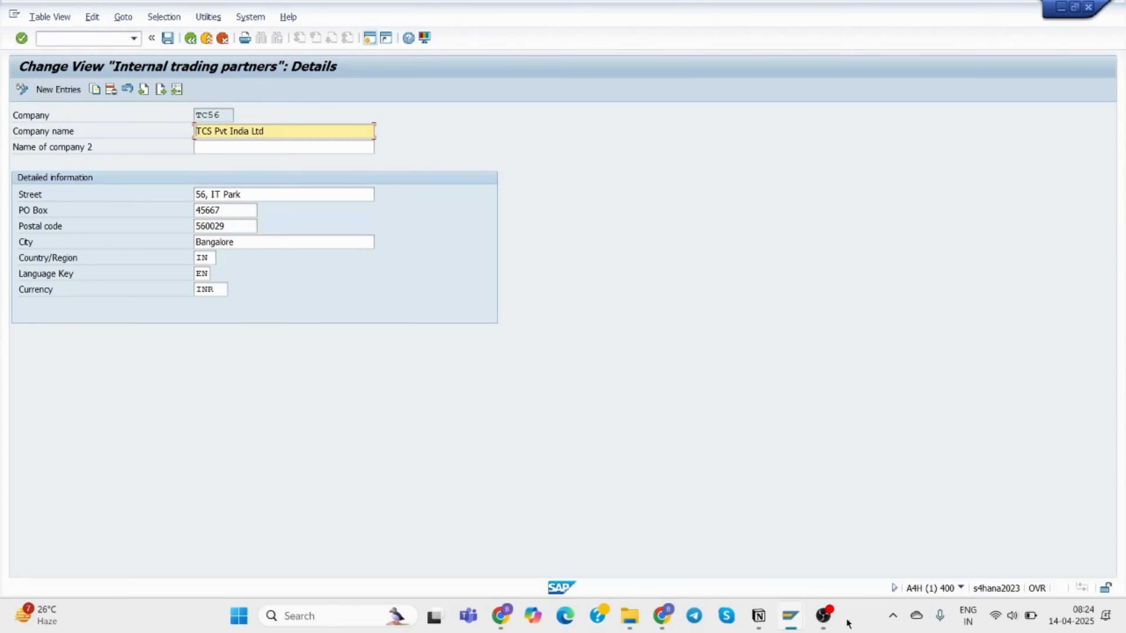
mouse_move(787, 620)
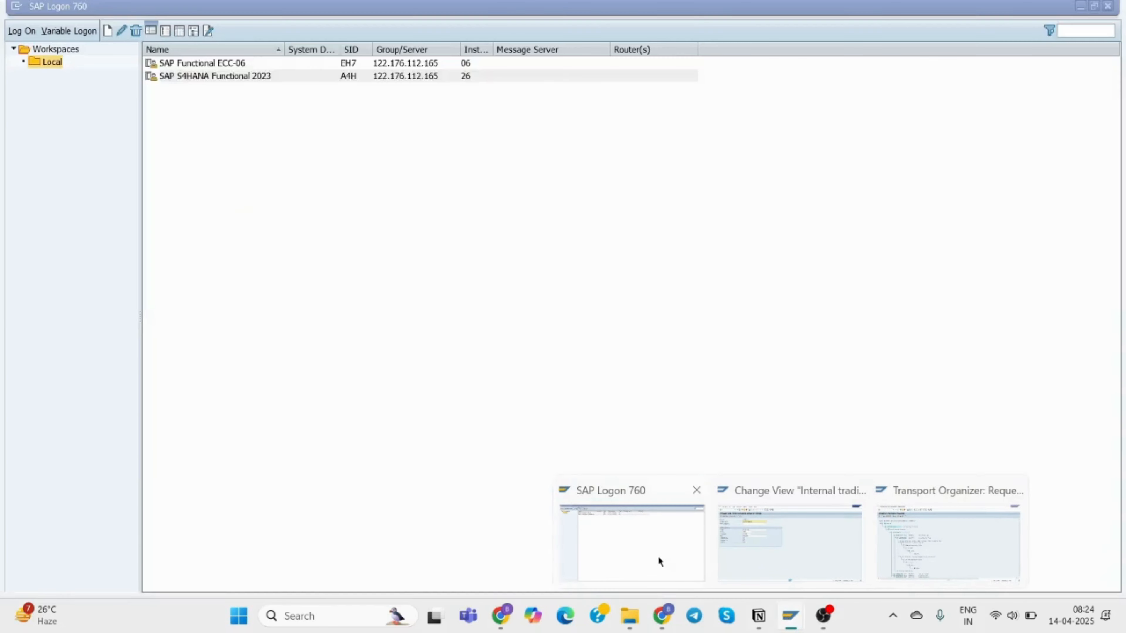
click(657, 556)
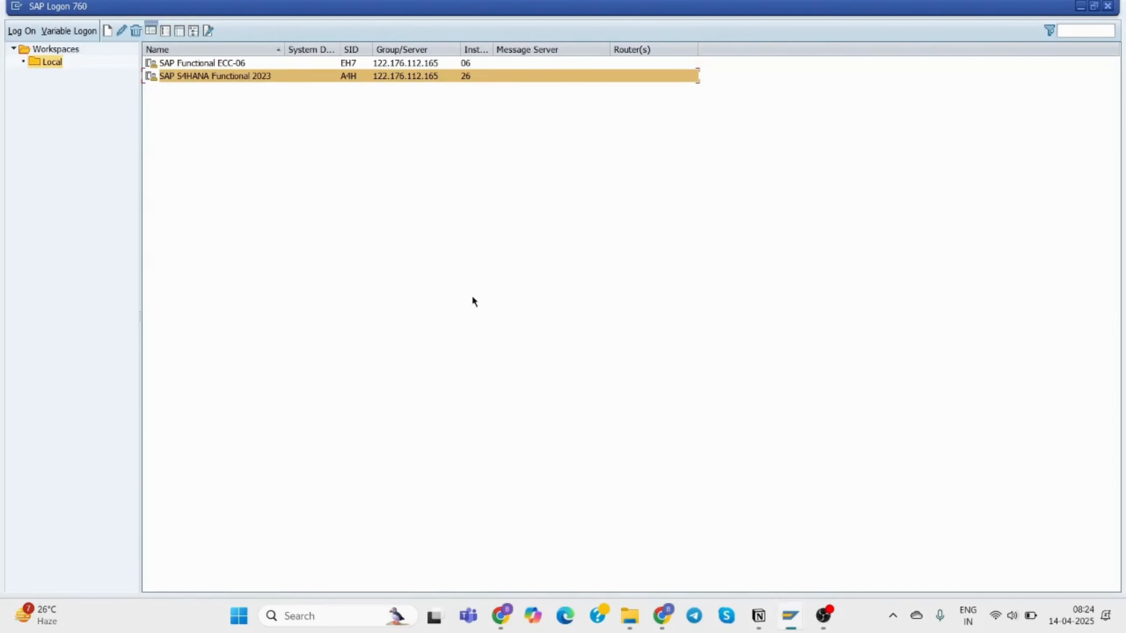
double_click(206, 75)
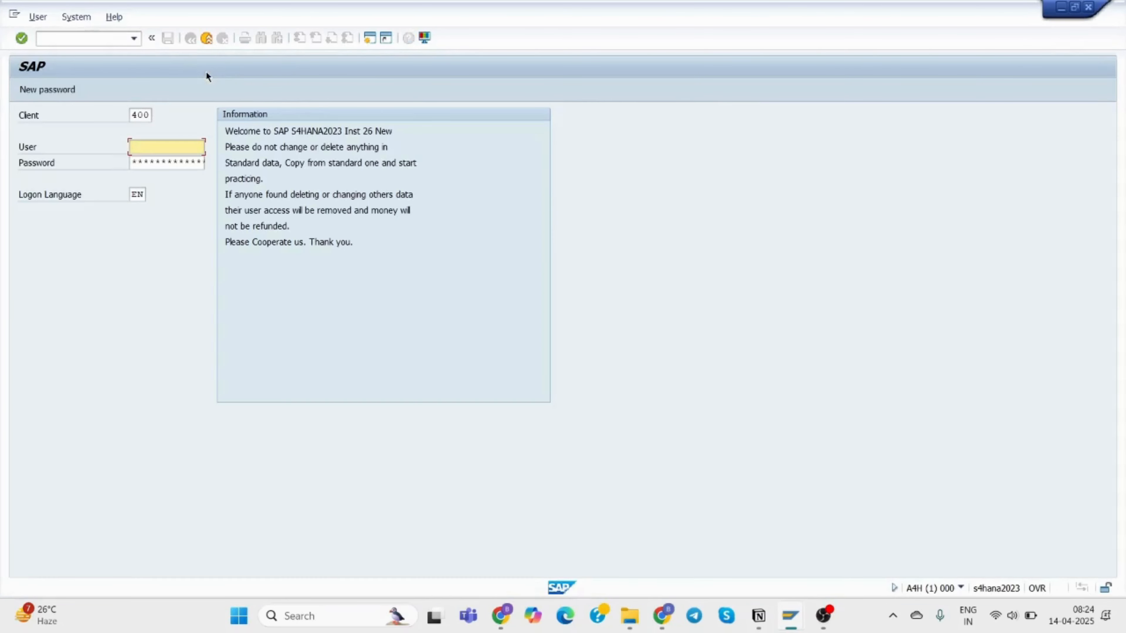
click(1088, 7)
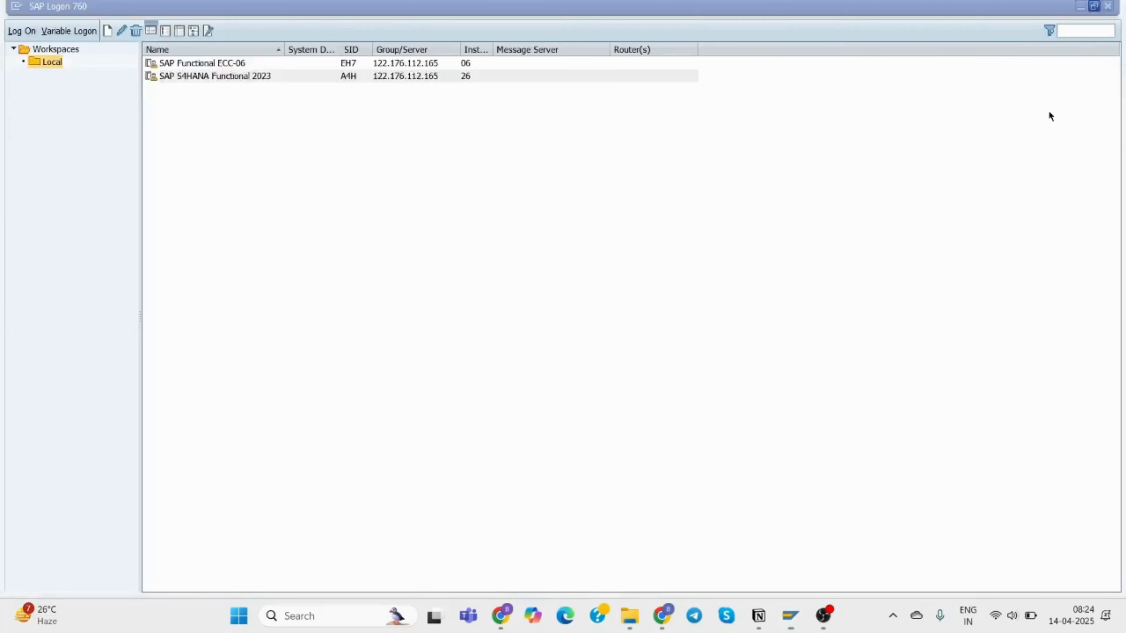
Create a new session from the trading partners window and start SPRO.
mouse_move(789, 603)
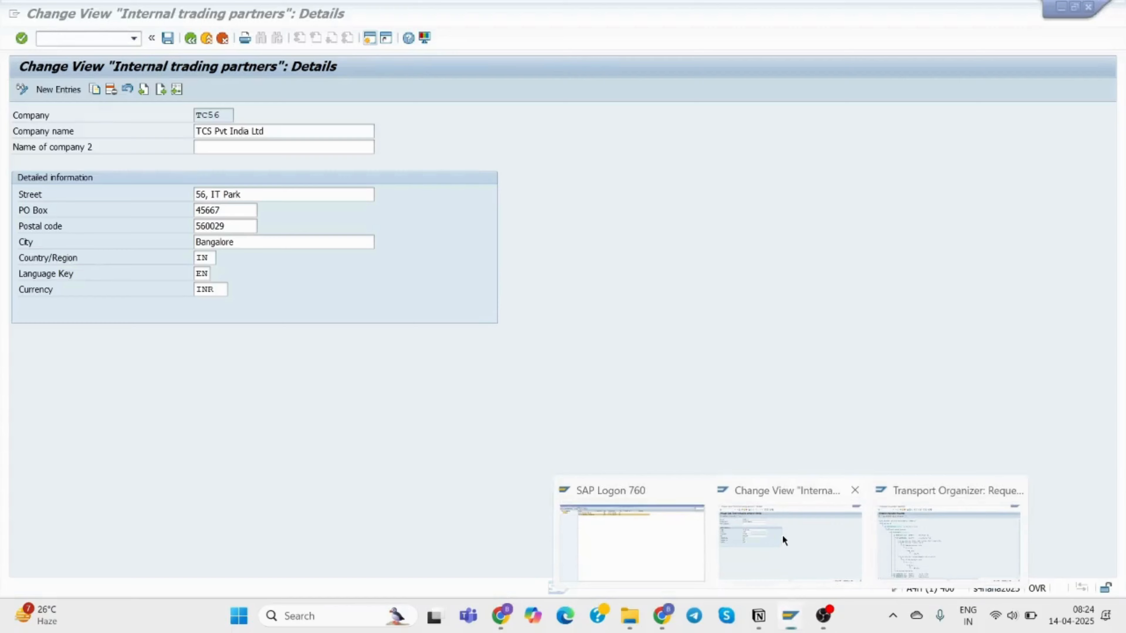
click(782, 534)
click(366, 41)
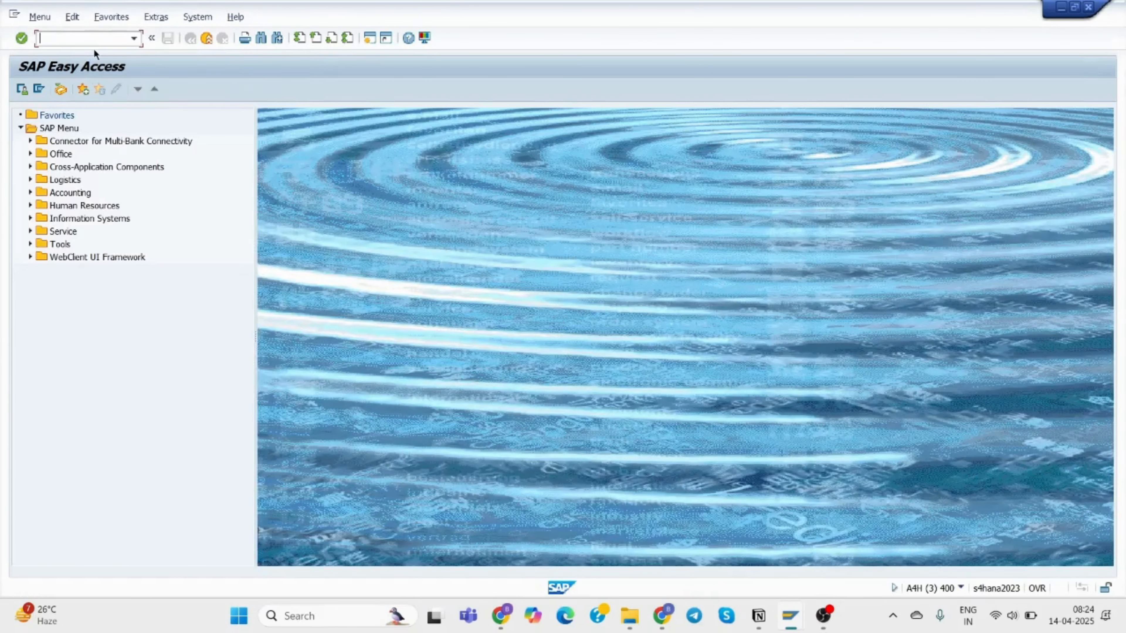
text(spro)
key(Return)
In the Reference IMG, open Personnel areas under Enterprise Structure > Definition > Human Resources Management.
click(70, 90)
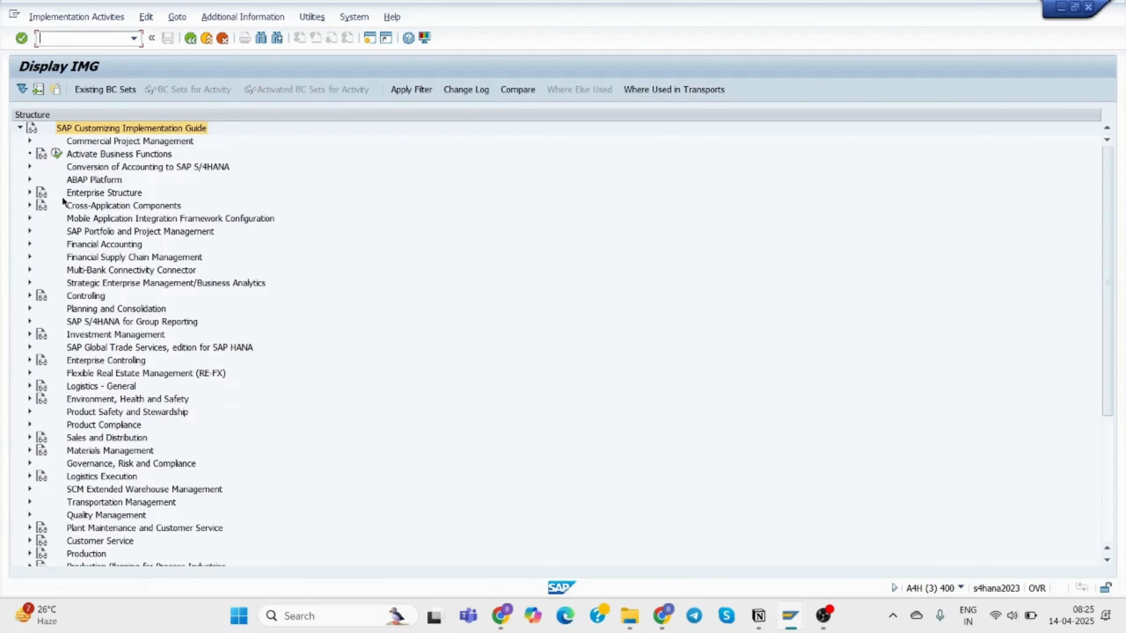
click(29, 192)
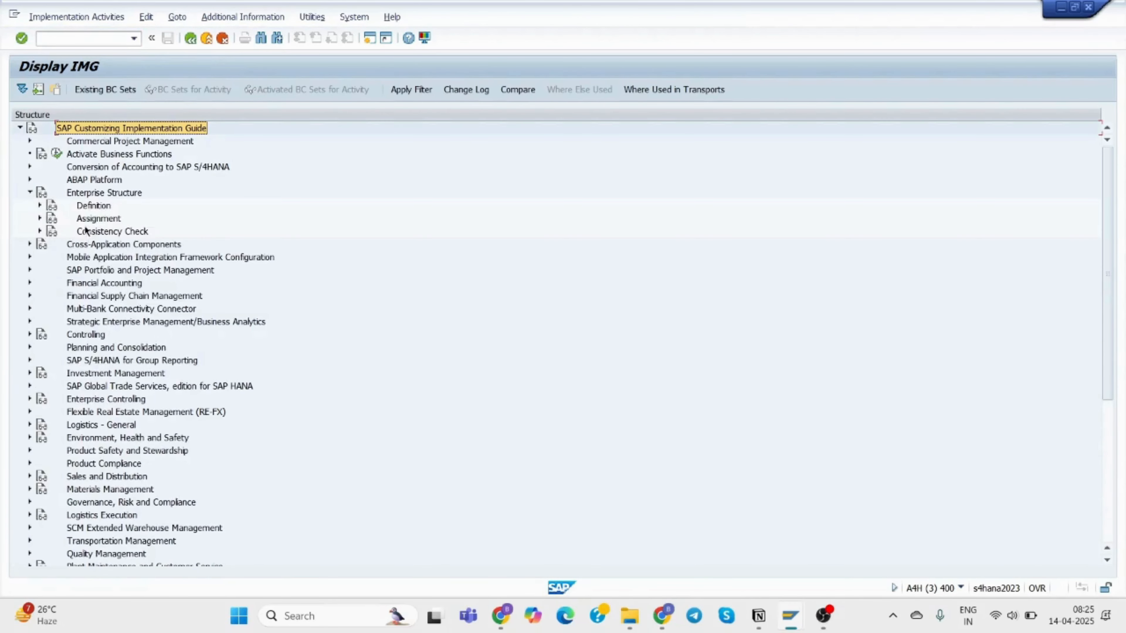
click(40, 205)
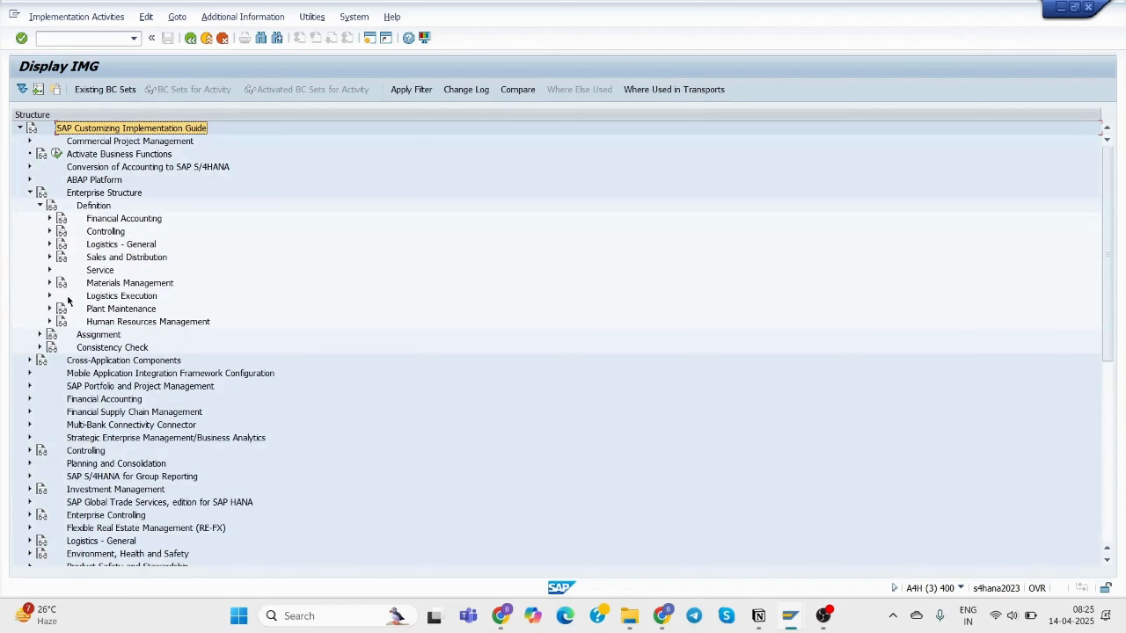
click(50, 322)
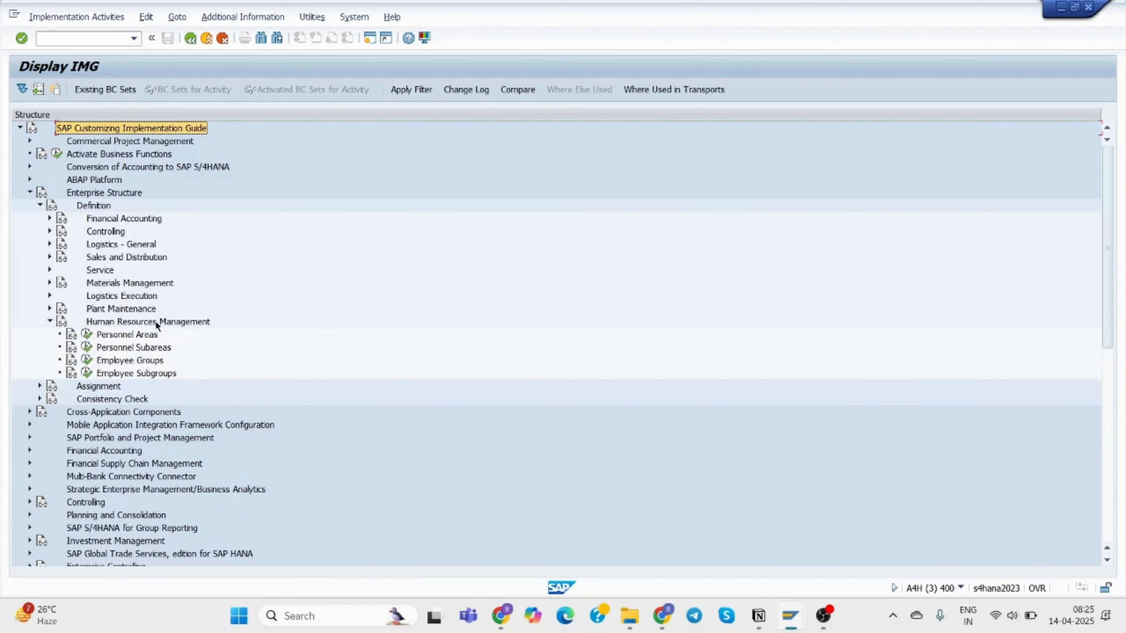
click(86, 334)
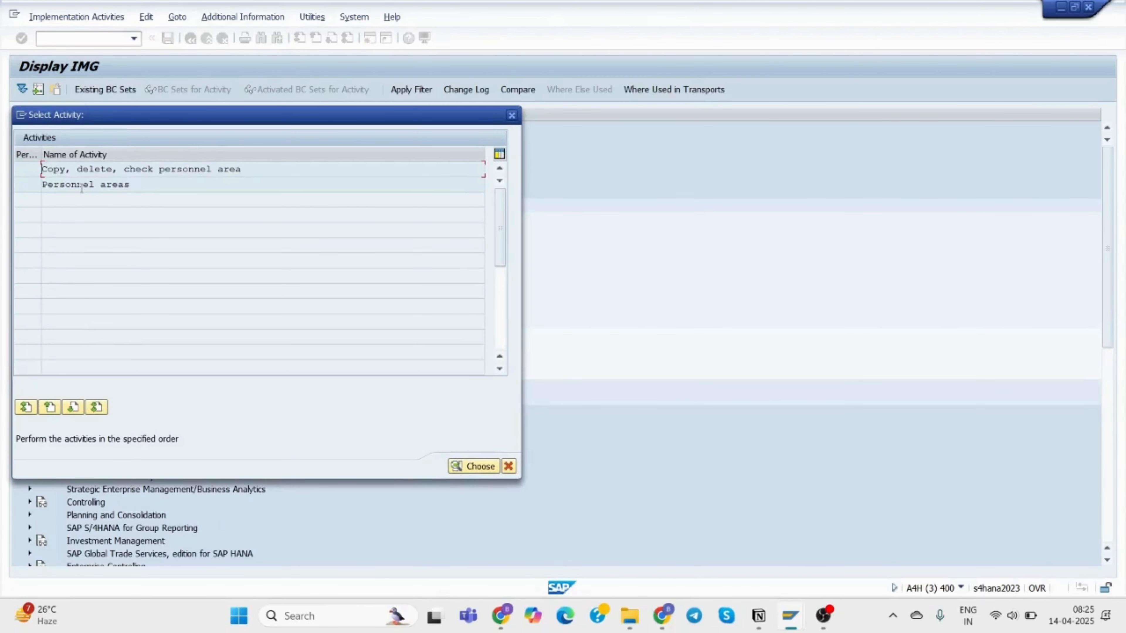
double_click(82, 185)
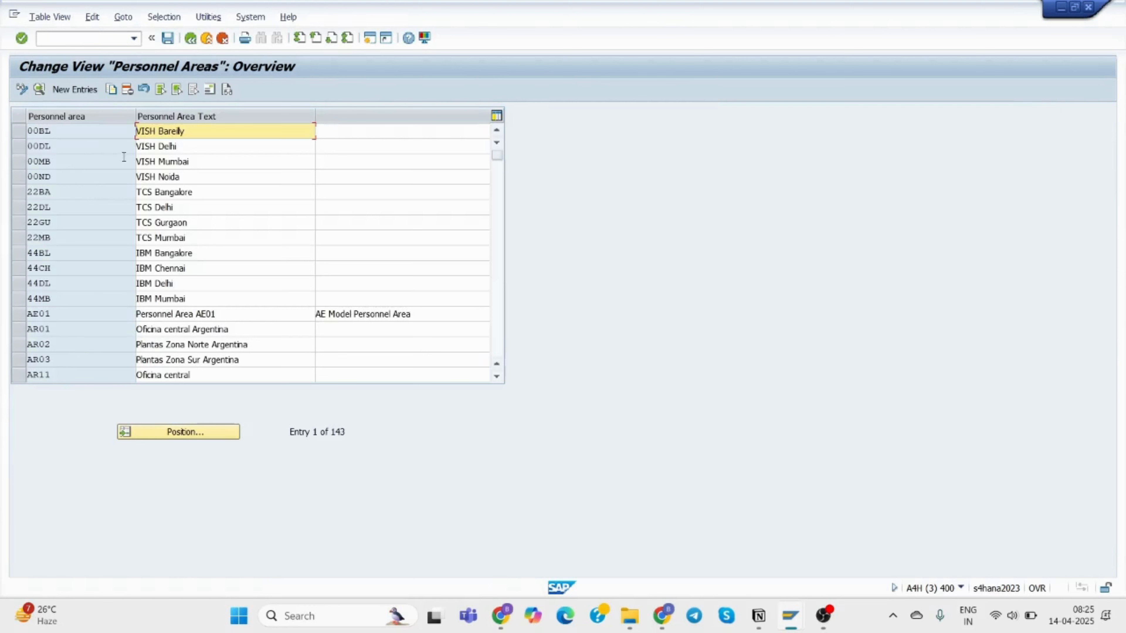
Create a new personnel area entry 35BA with description 'TCS Bangalore'.
click(77, 90)
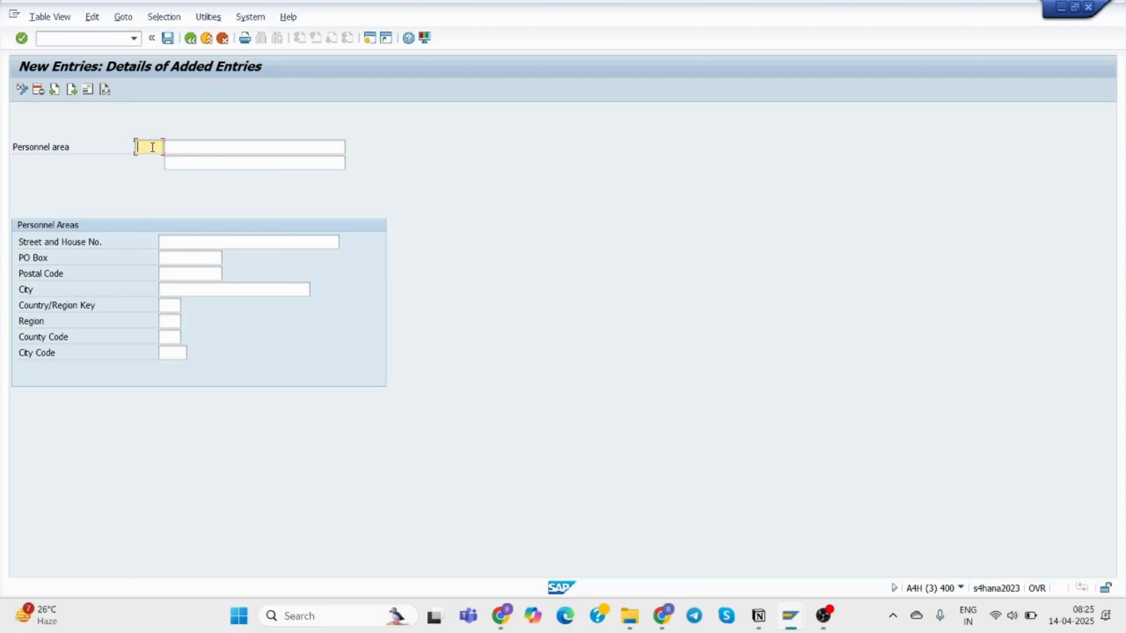
text(35)
click(150, 160)
click(182, 147)
text(TCS)
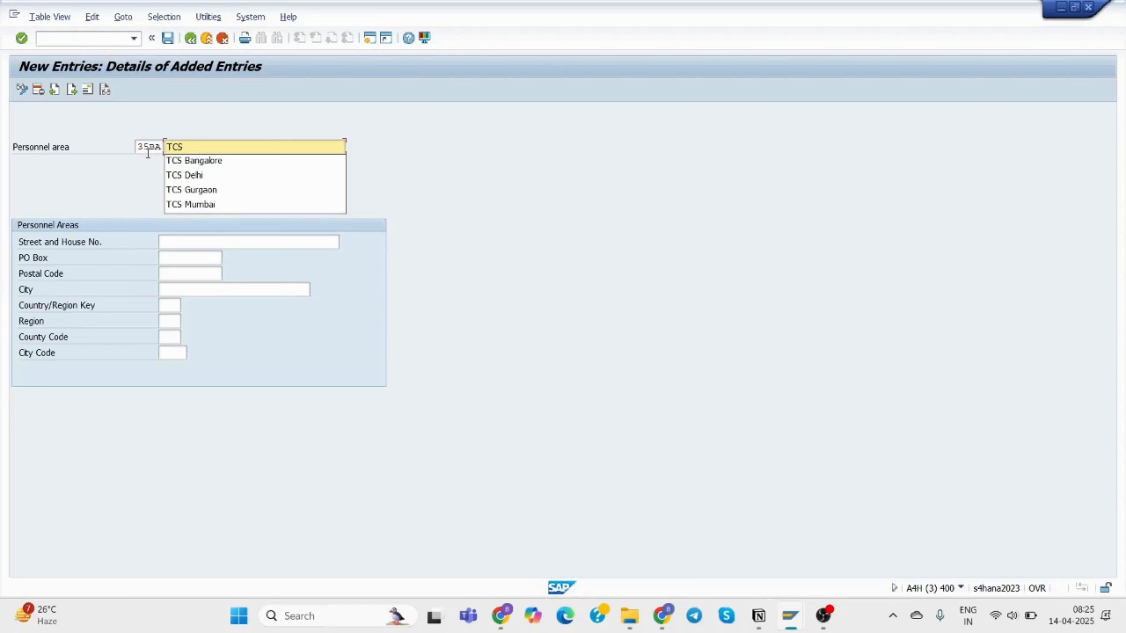
click(188, 161)
Enter street '56 , IT Park', PO box 45667 and postal code 560029.
click(199, 243)
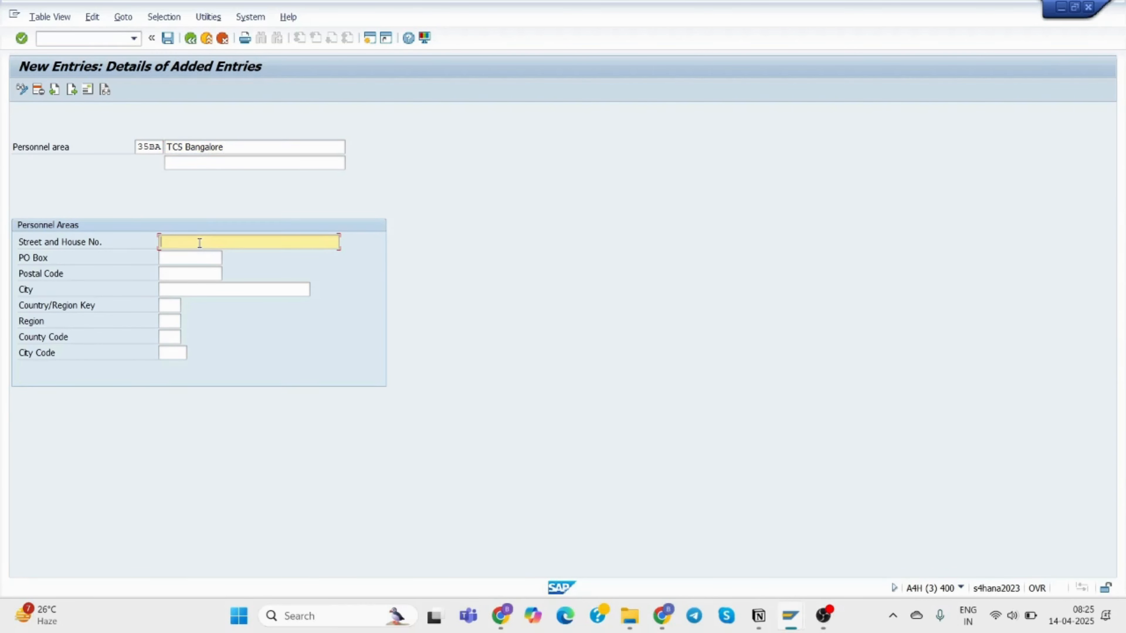
text(56)
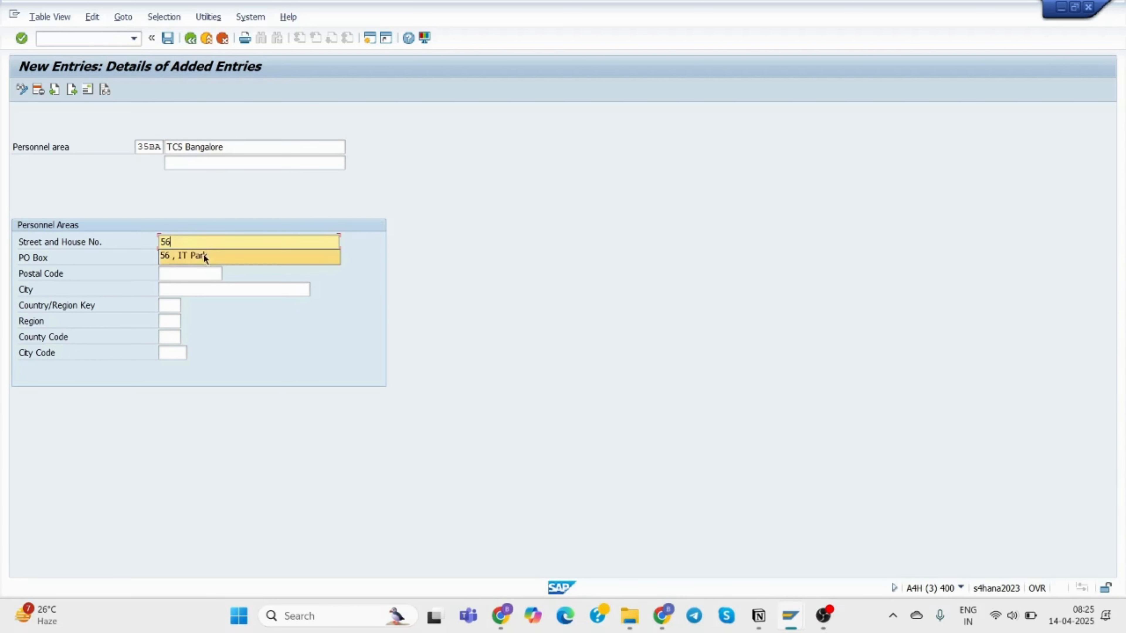
click(203, 256)
click(173, 256)
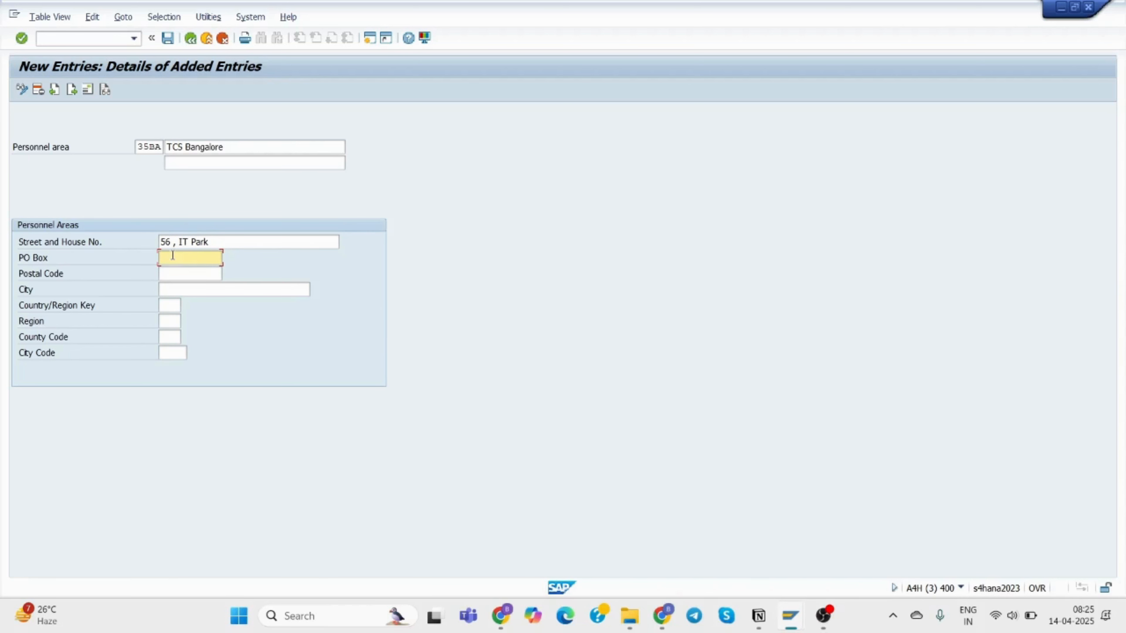
text(45667)
click(195, 275)
text(5600)
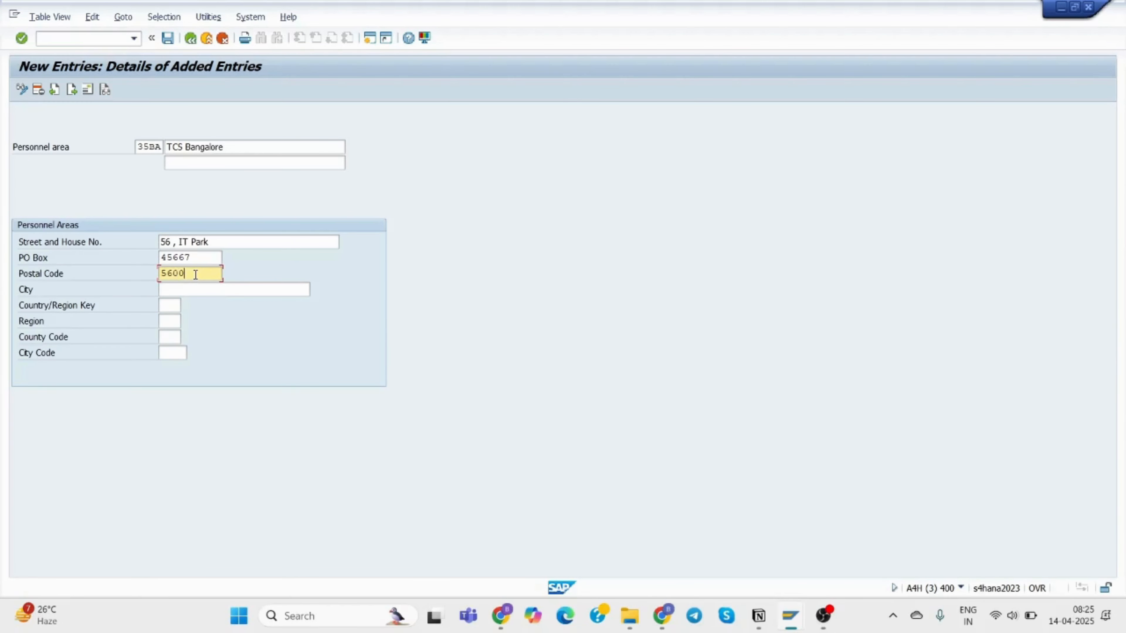
text(29)
Set the city to Bangalore and look up the country/region key starting with 'in'.
click(193, 287)
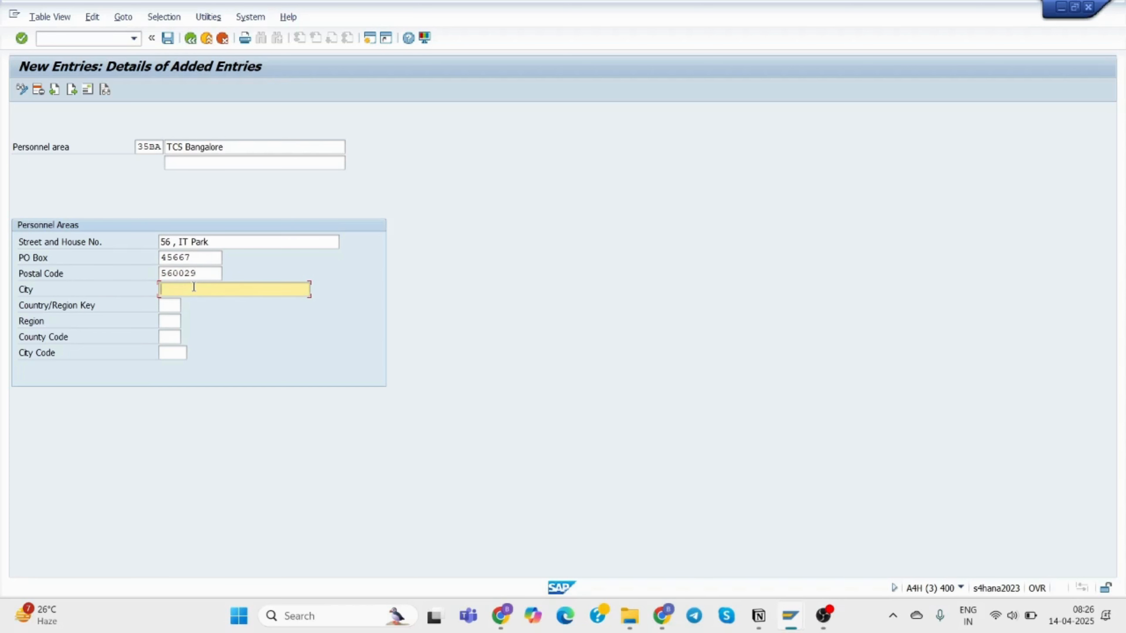
text(Ban)
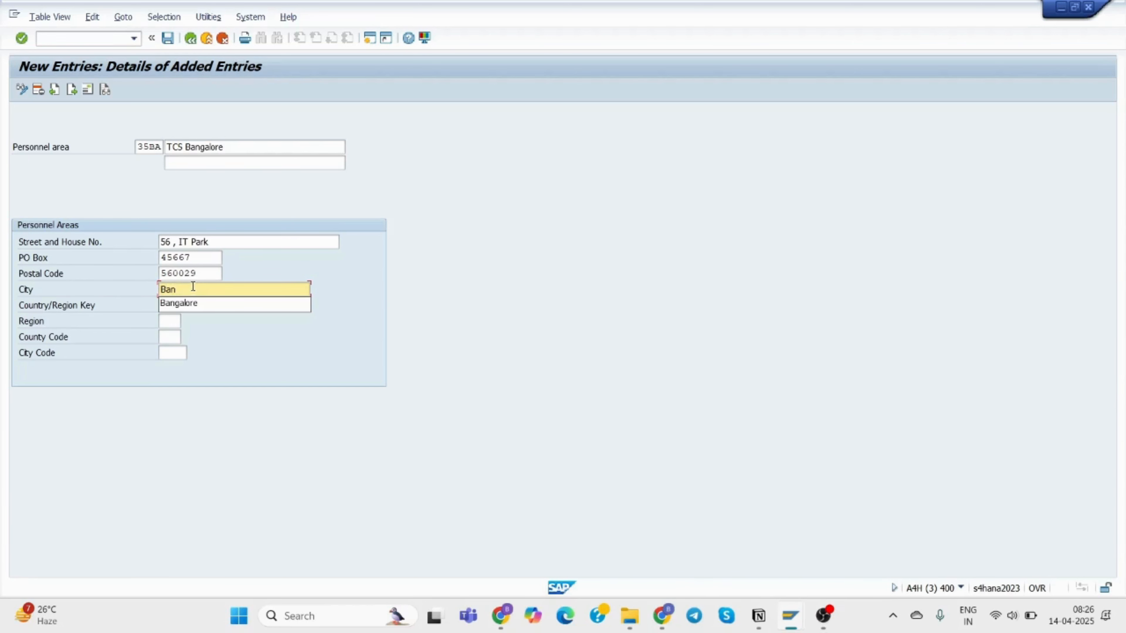
click(209, 304)
click(169, 306)
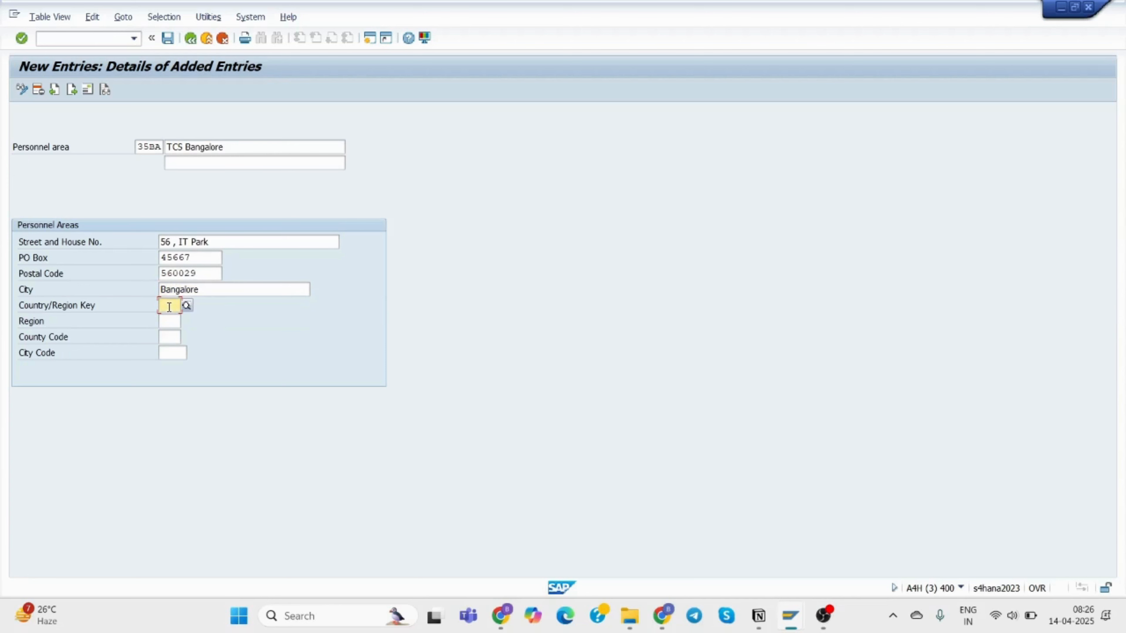
text(in)
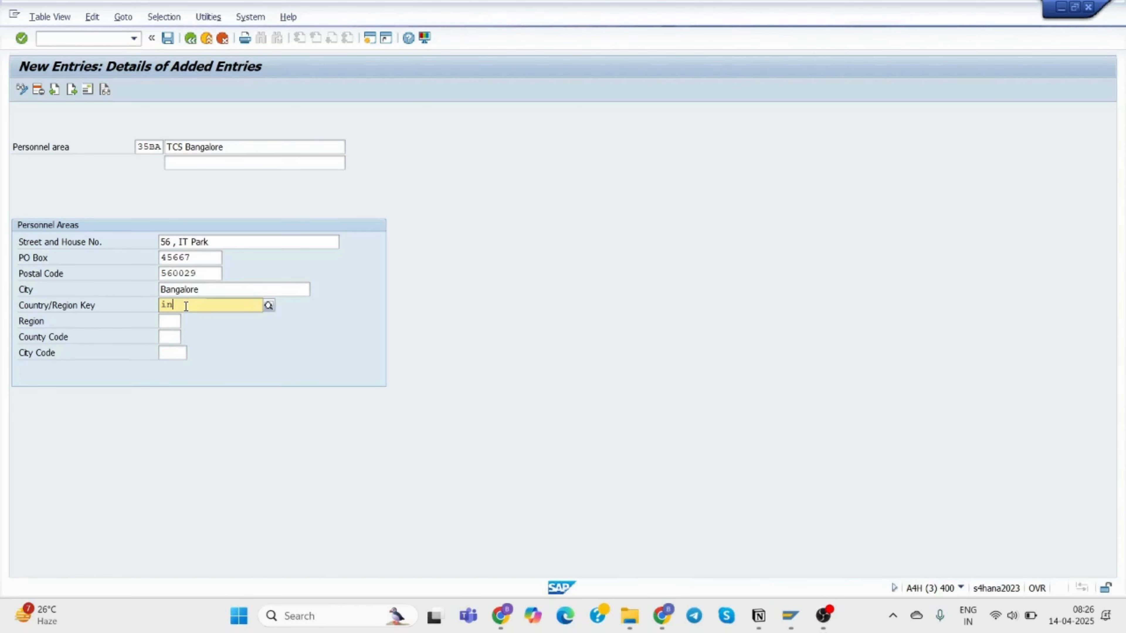
click(270, 304)
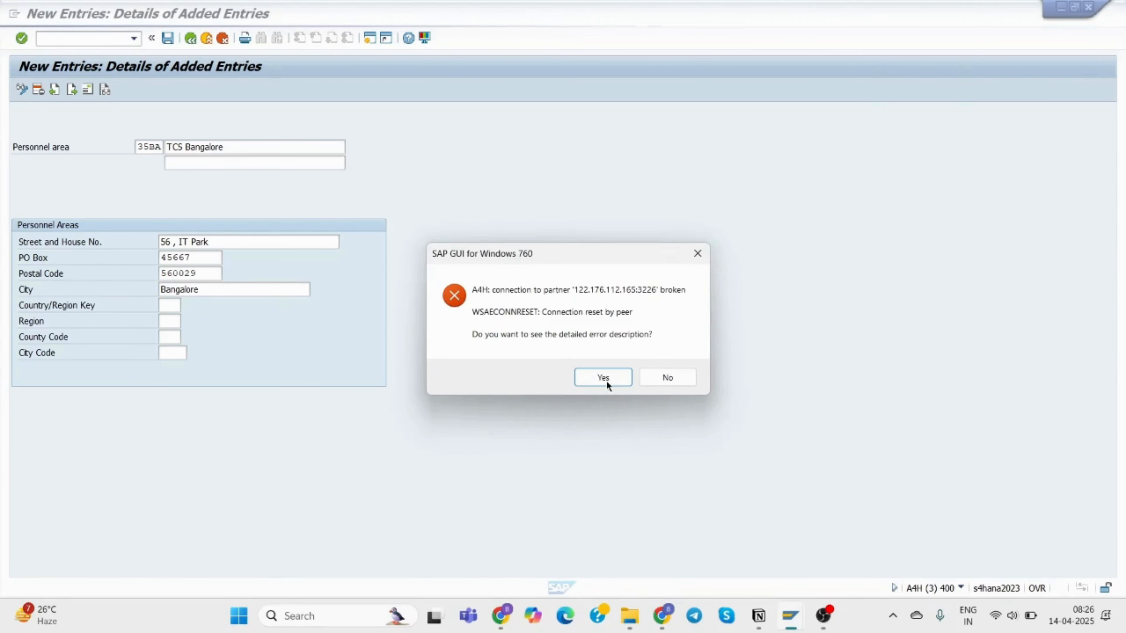
Dismiss the connection errors and reopen the S4HANA Functional 2023 system from SAP Logon.
click(677, 378)
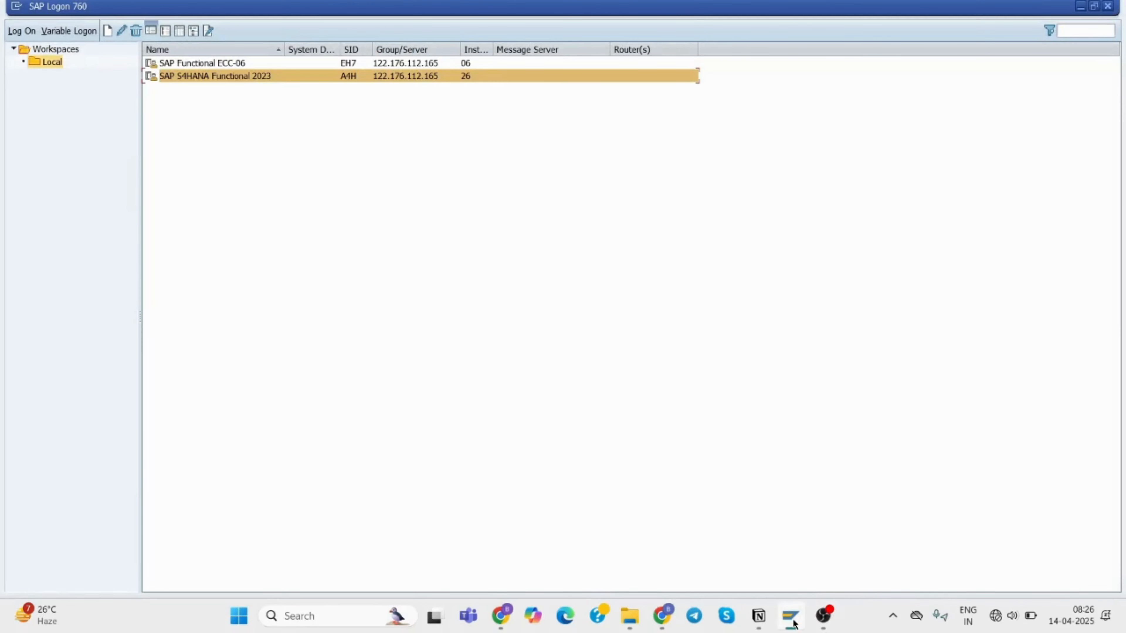
double_click(225, 77)
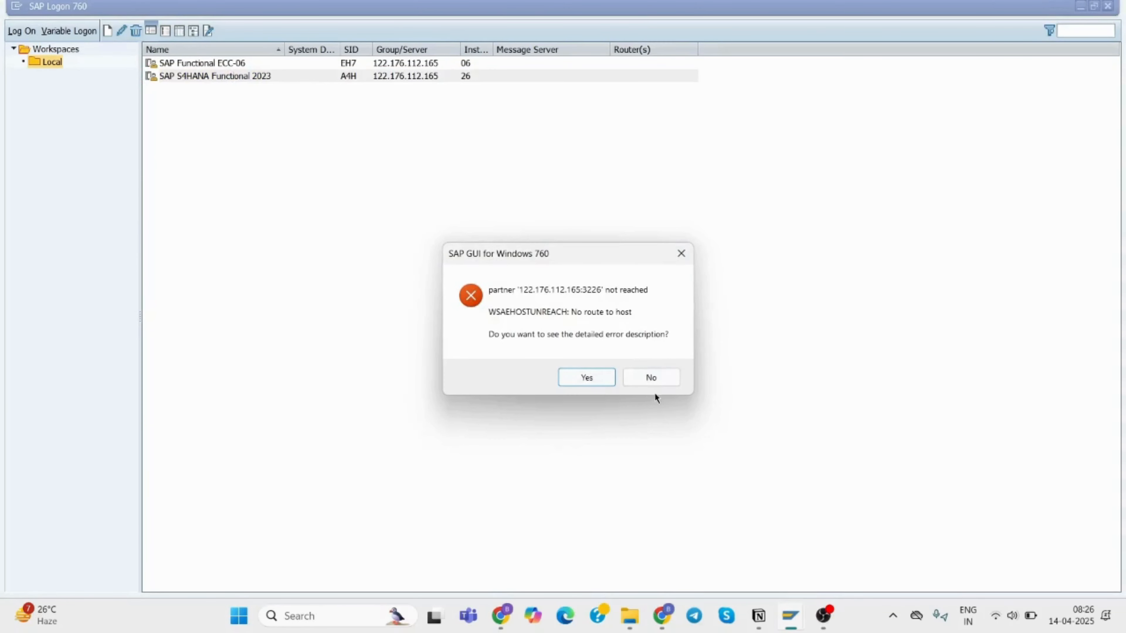
click(653, 378)
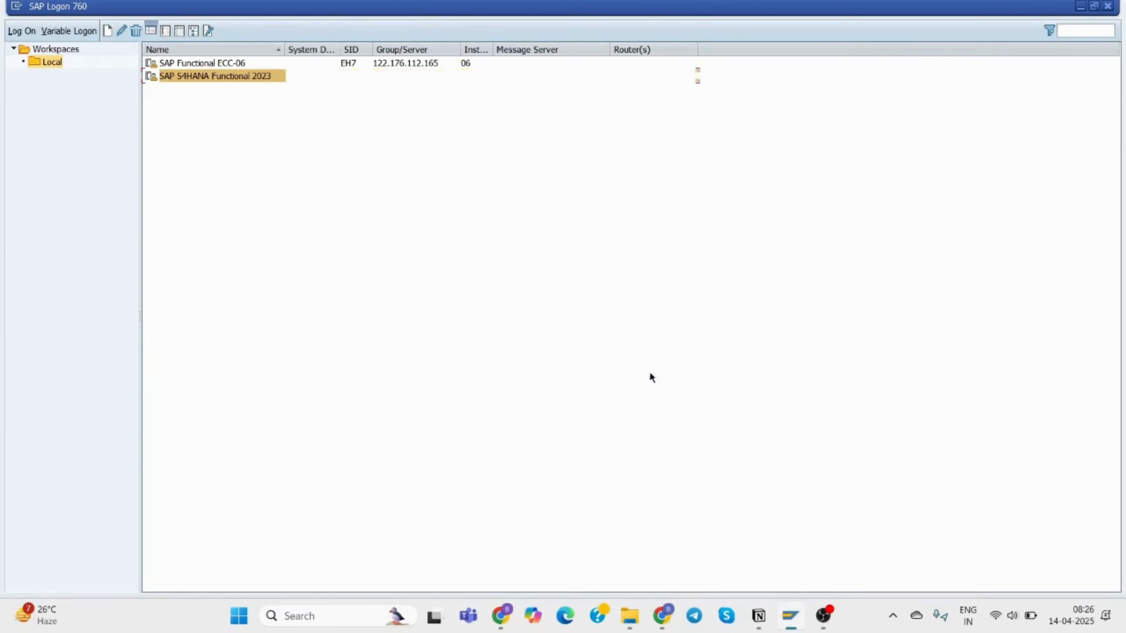
double_click(232, 78)
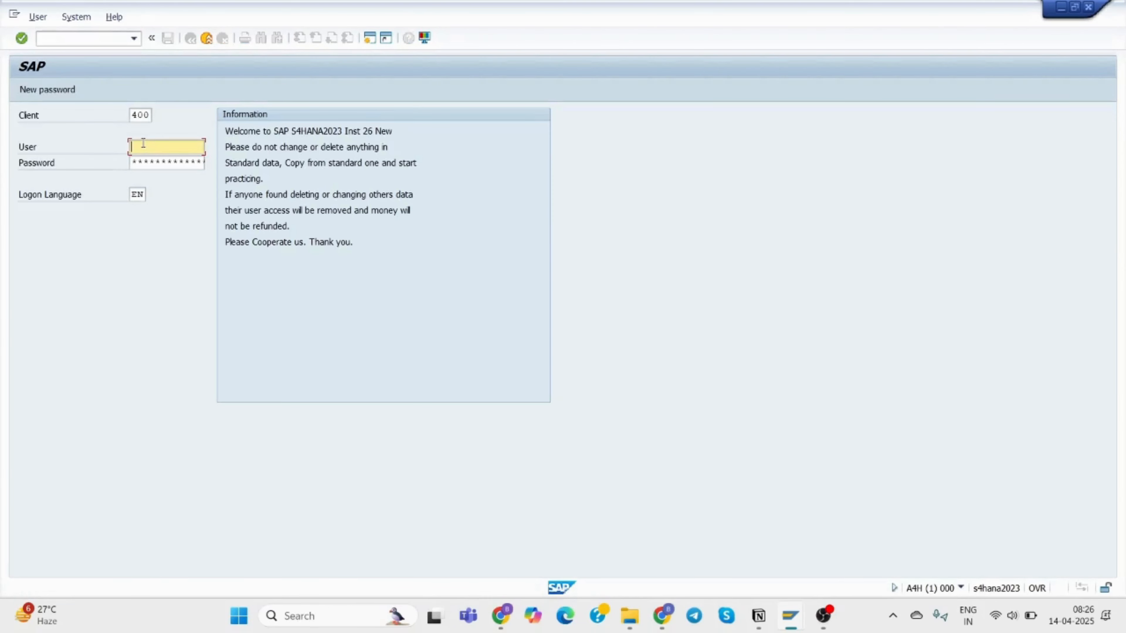
Log on with the user name and password, continuing this logon and ending other sessions.
text(bu)
click(149, 160)
click(149, 160)
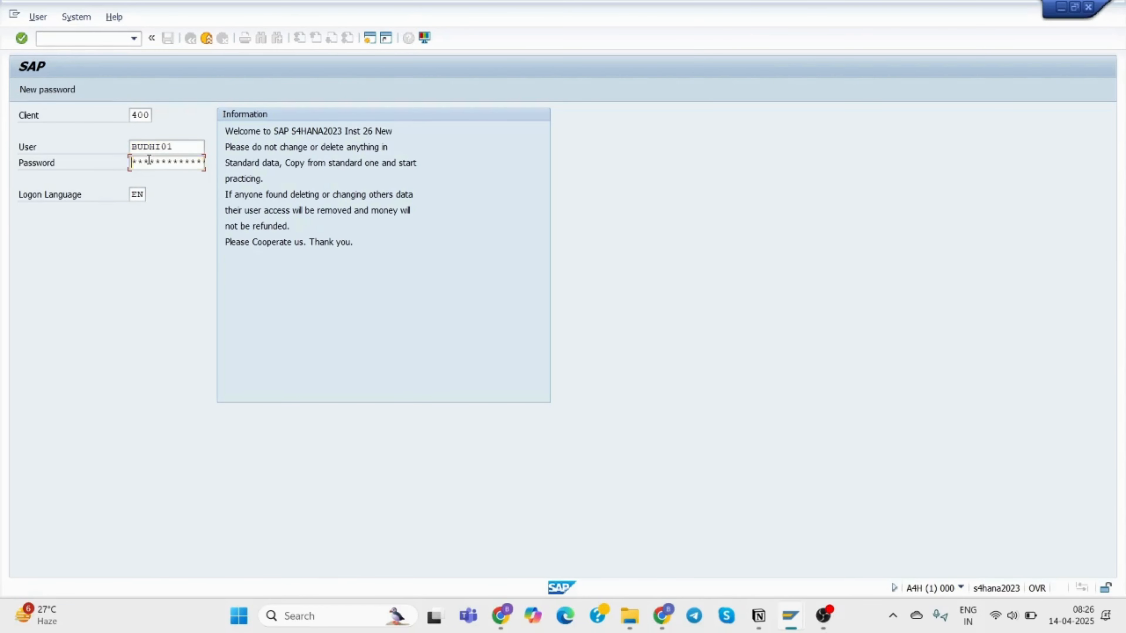
text(**)
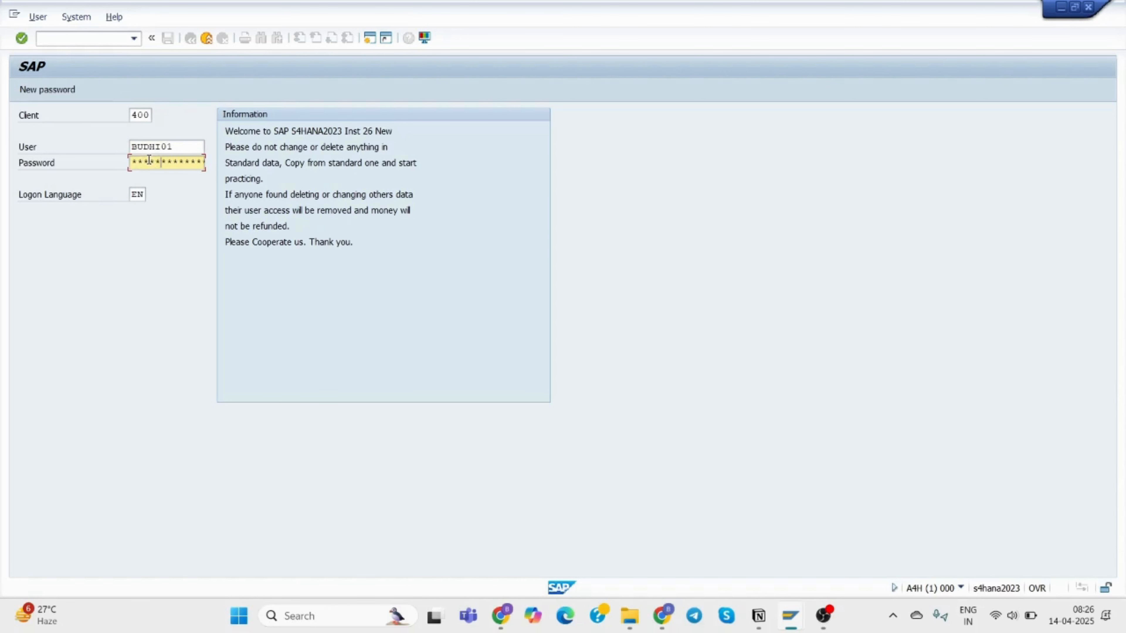
key(Return)
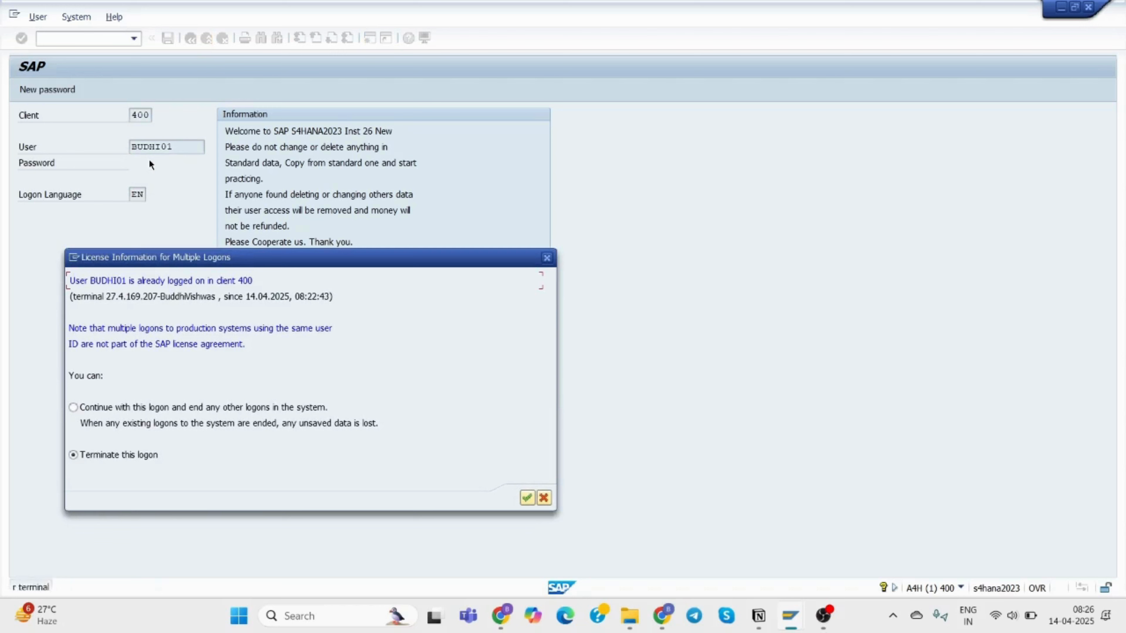
click(526, 497)
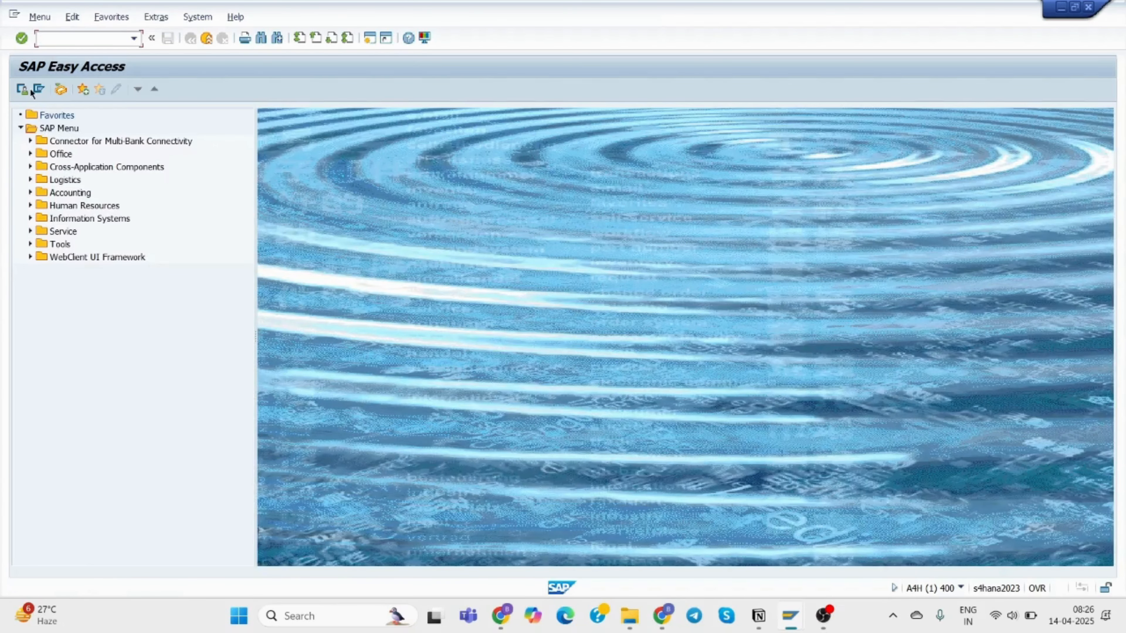
Run SPRO and open Personnel areas under Enterprise Structure > Definition > Human Resources Management.
text(spro)
key(Return)
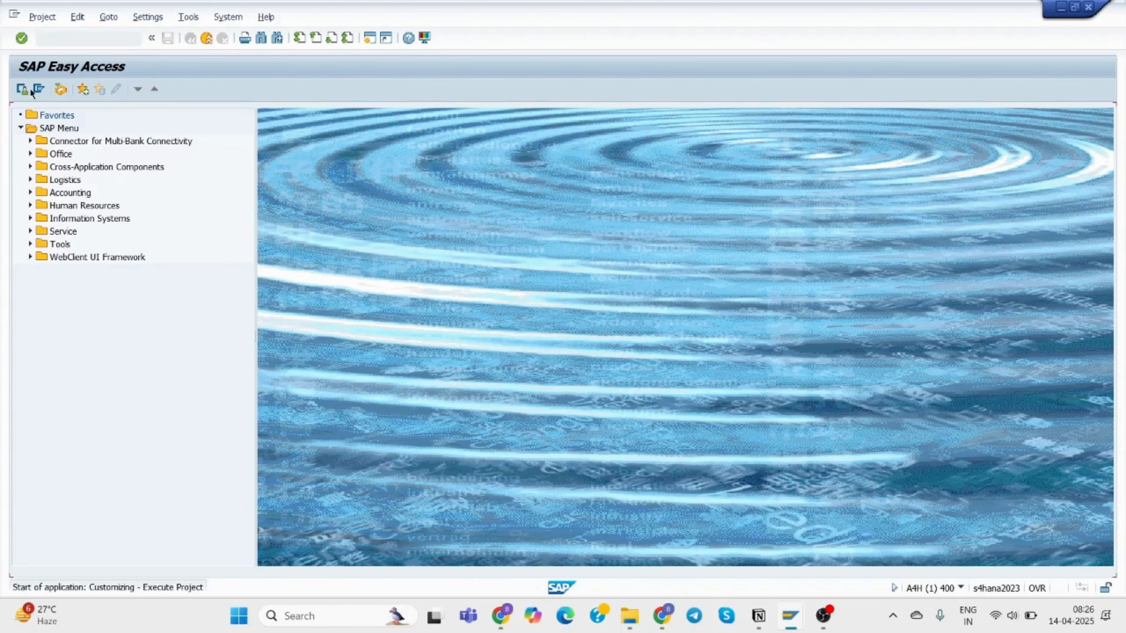
click(69, 88)
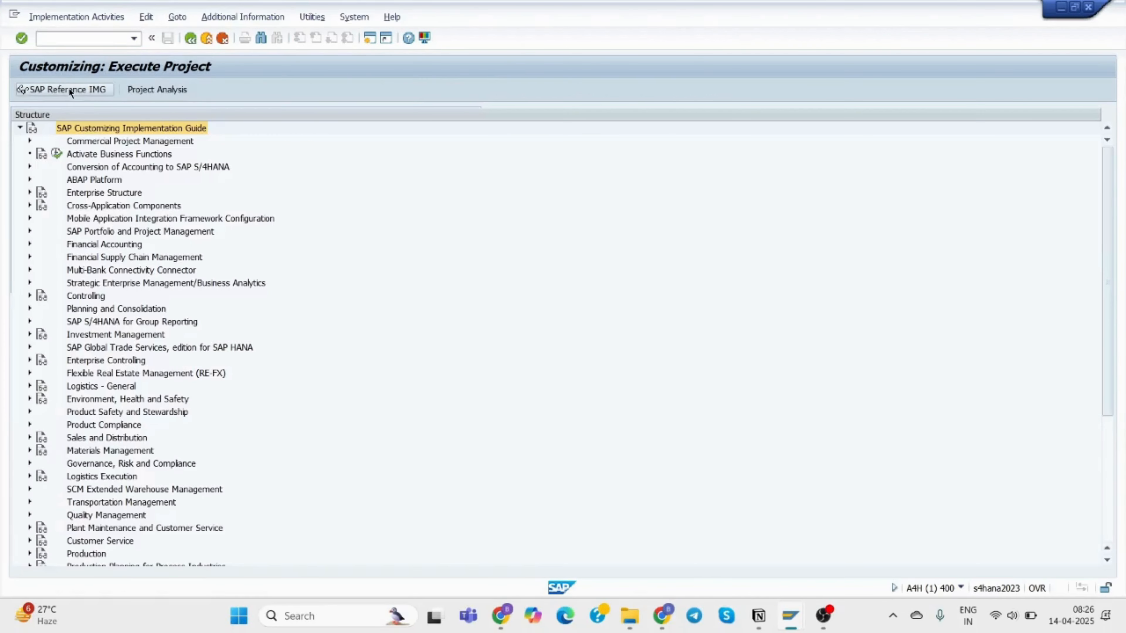
click(30, 192)
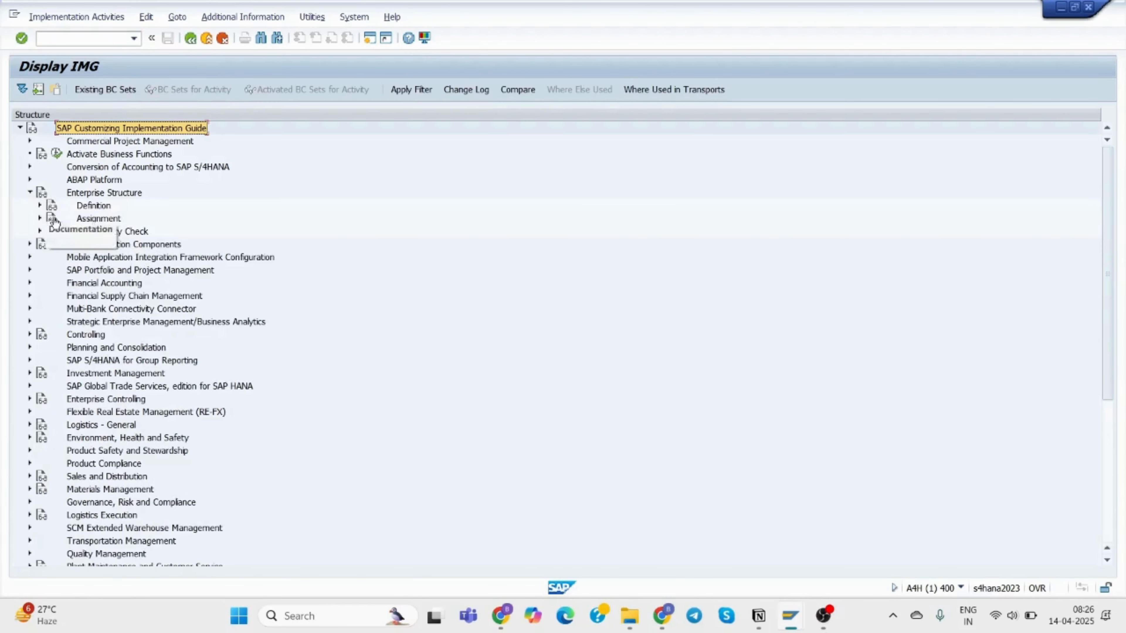
click(40, 205)
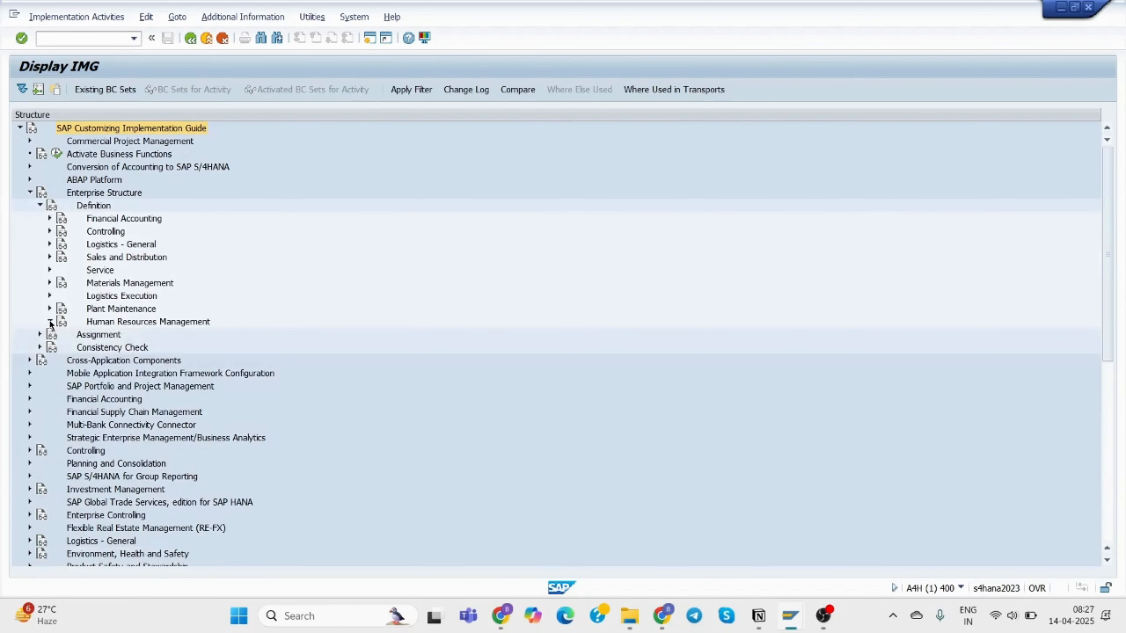
click(51, 322)
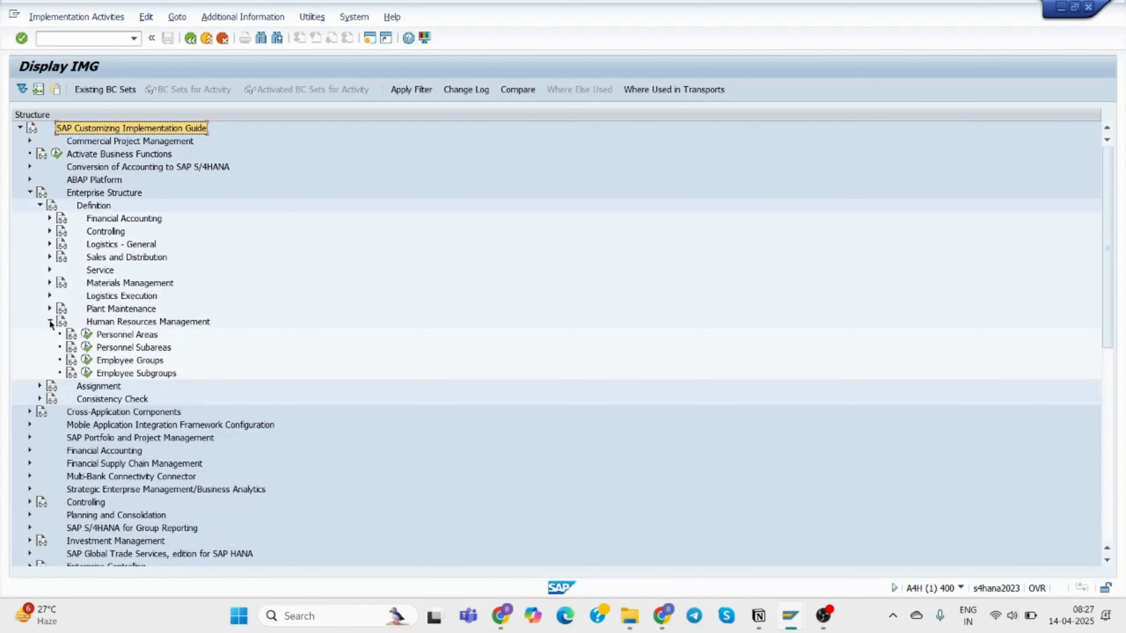
click(86, 336)
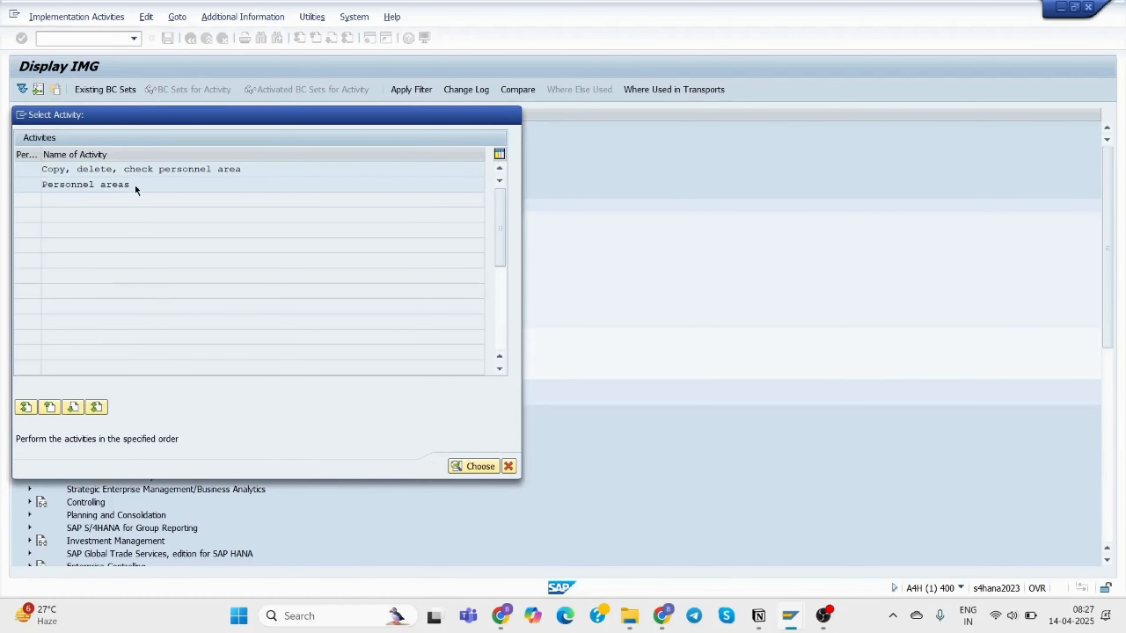
double_click(135, 185)
Add a new personnel area entry 35BA described as 'TCS Bangalore'.
click(82, 90)
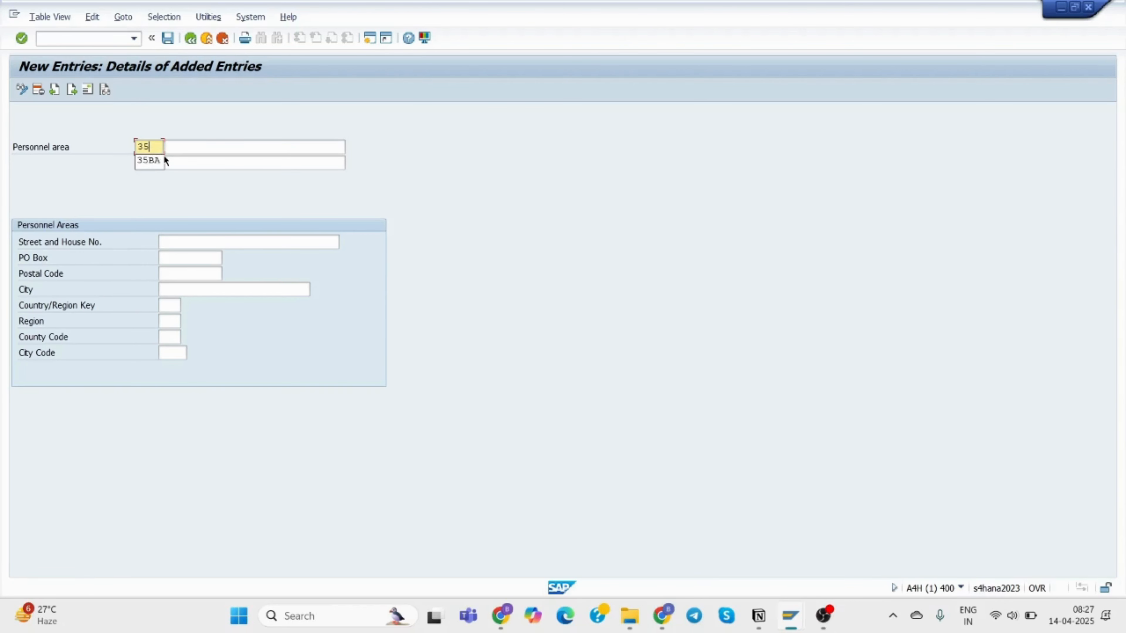
text(35)
click(160, 160)
click(177, 153)
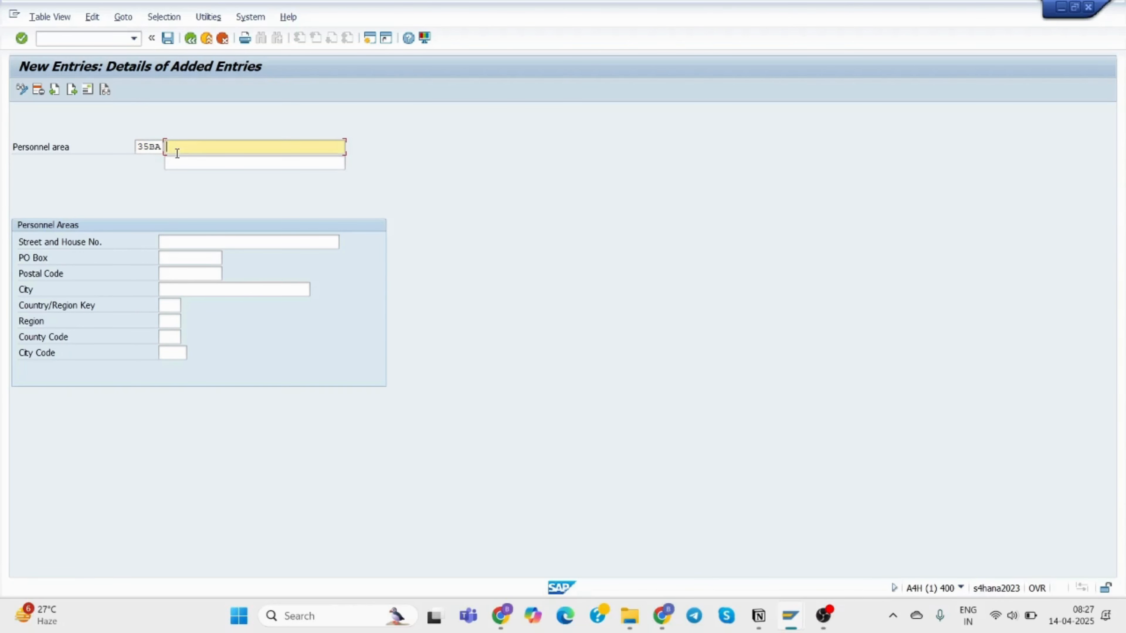
text(Tcs)
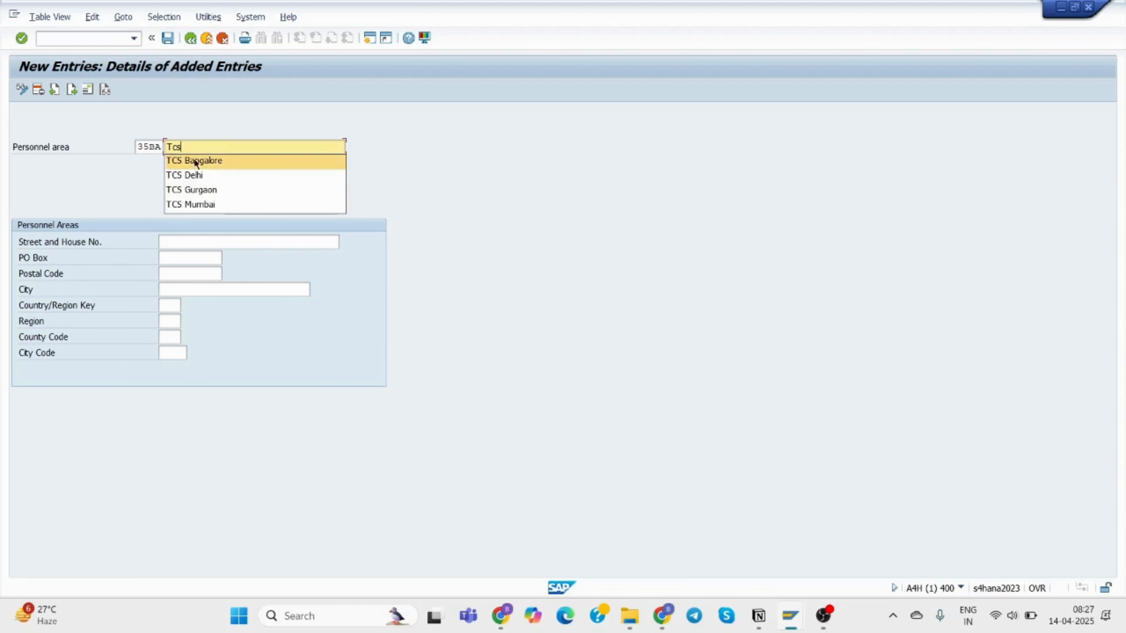
click(196, 160)
Enter street '56 , IT Park', PO box 45667 and postal code 560029.
click(194, 242)
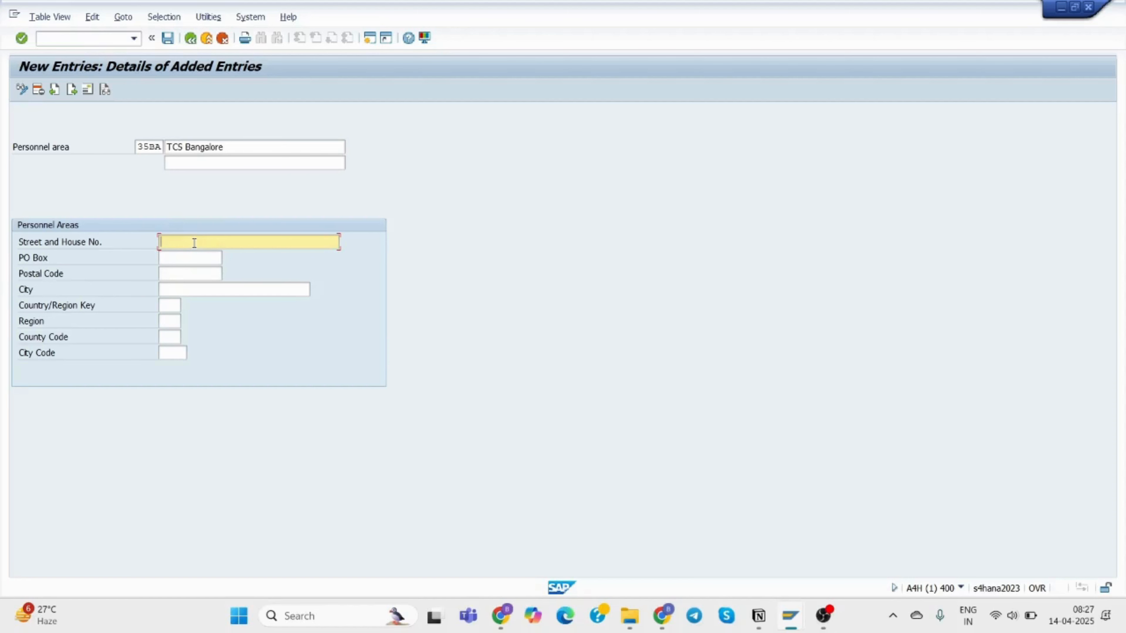
text(%6)
key(BackSpace)
key(BackSpace)
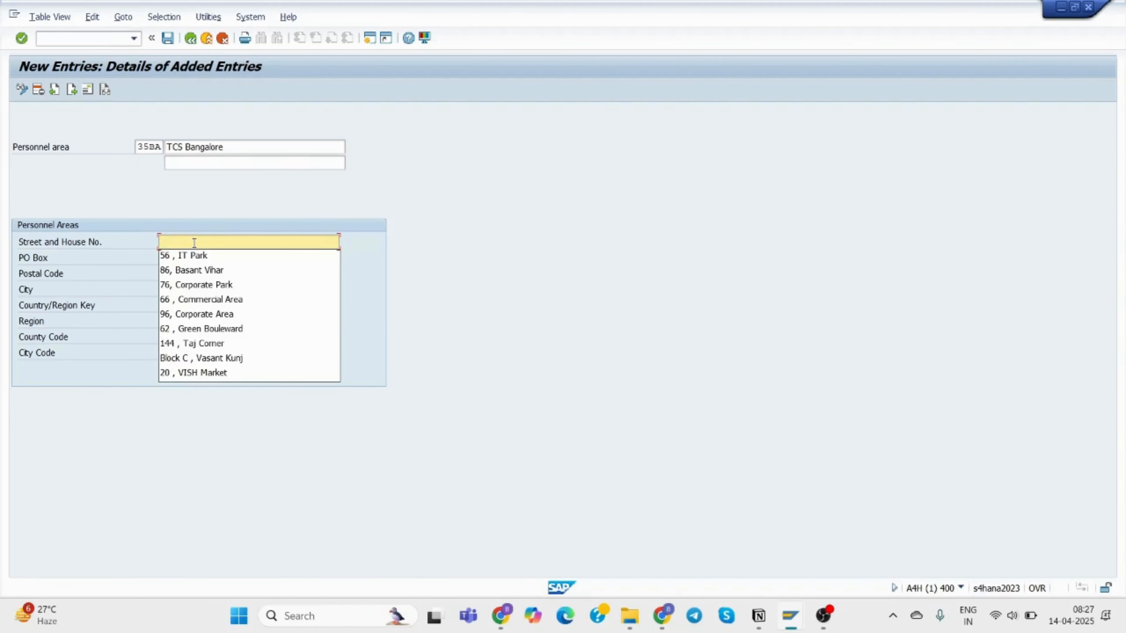
click(195, 256)
click(191, 257)
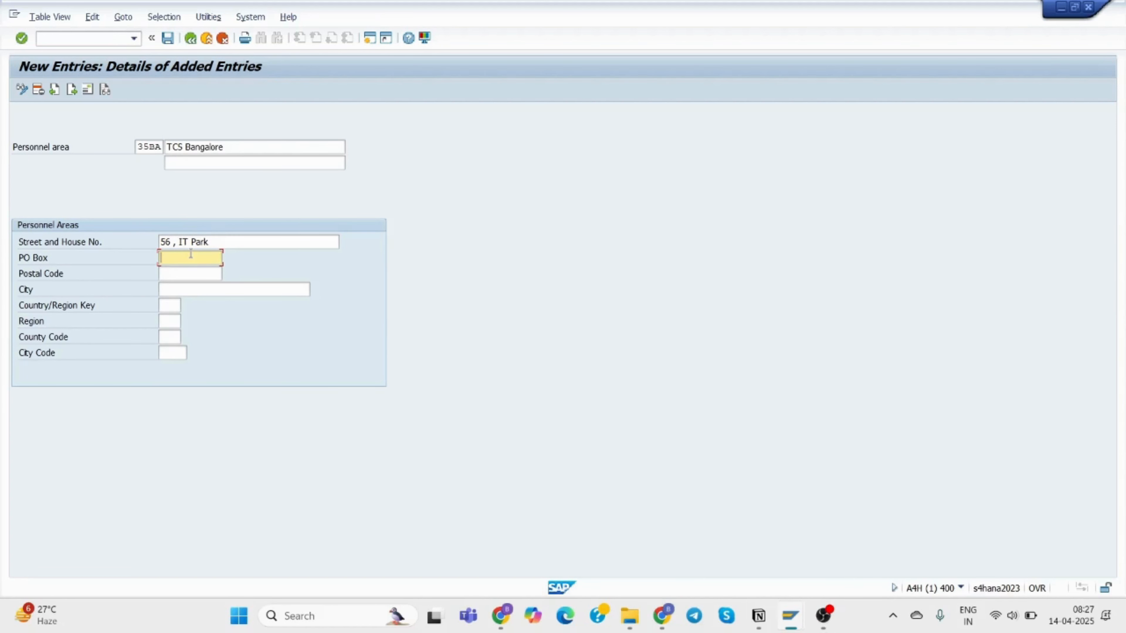
text(45)
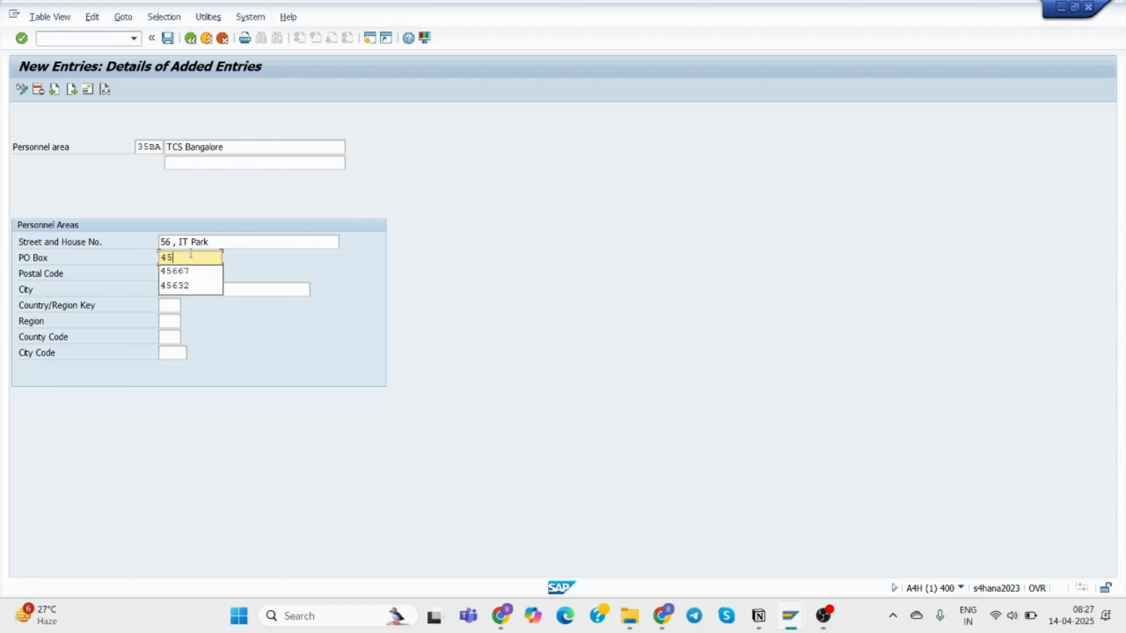
text(667)
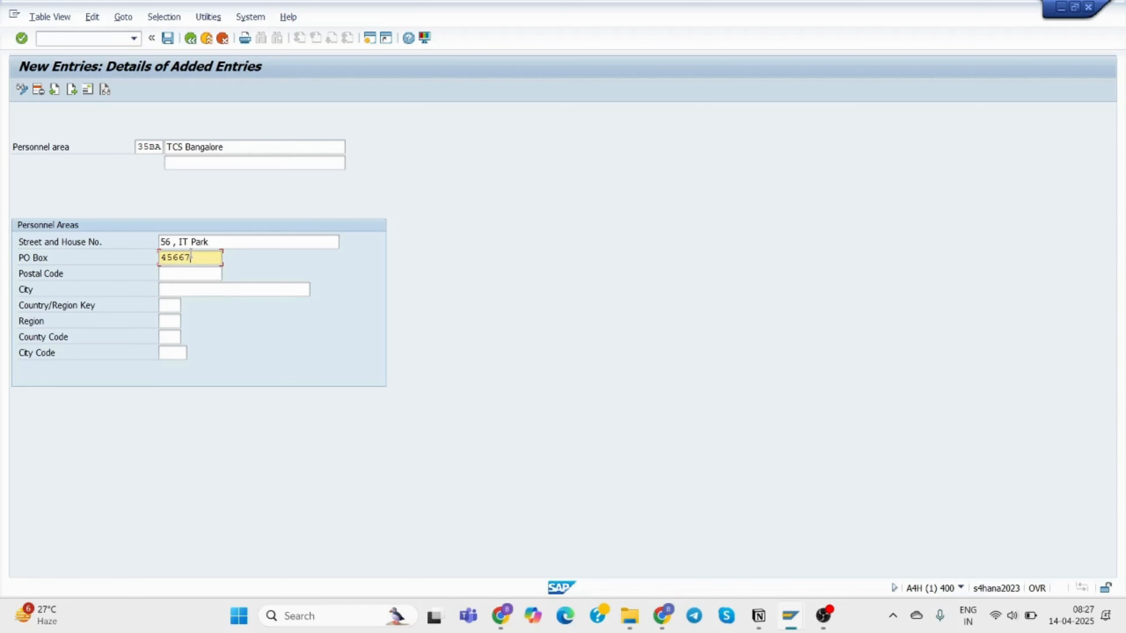
click(191, 277)
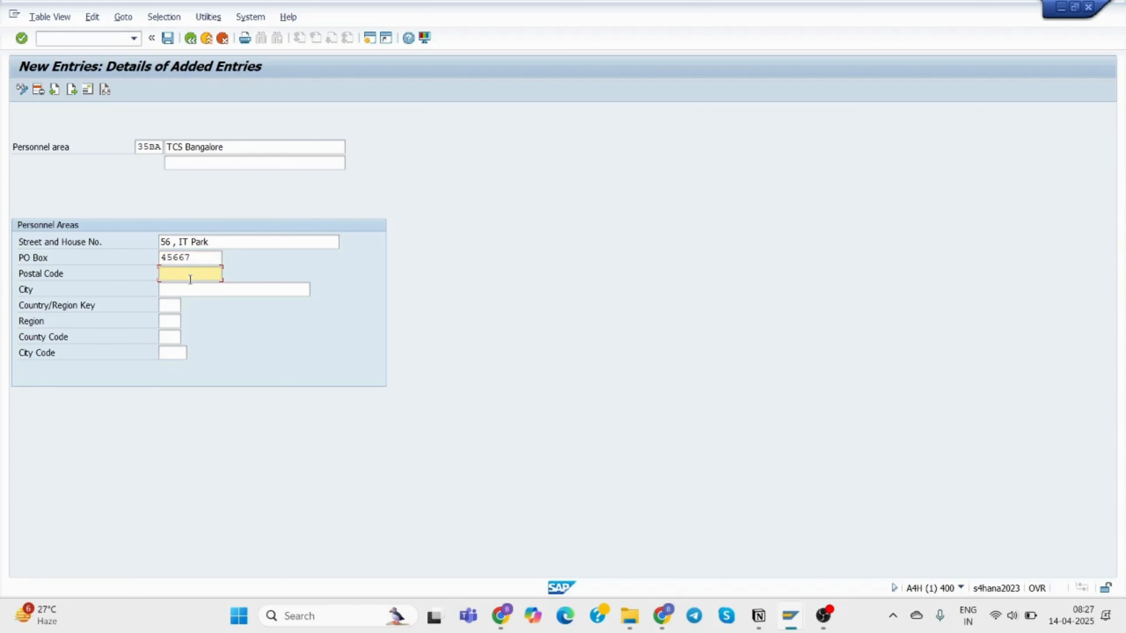
text(56)
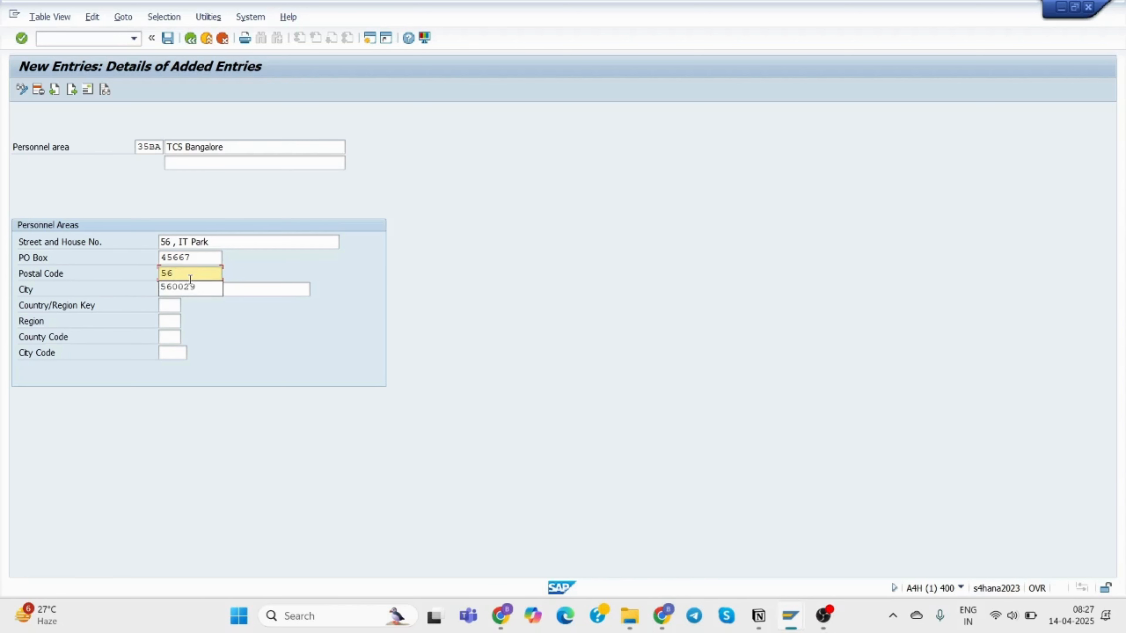
click(194, 286)
Set city Bangalore, country IN (India) and region 10 (Karnataka).
click(211, 291)
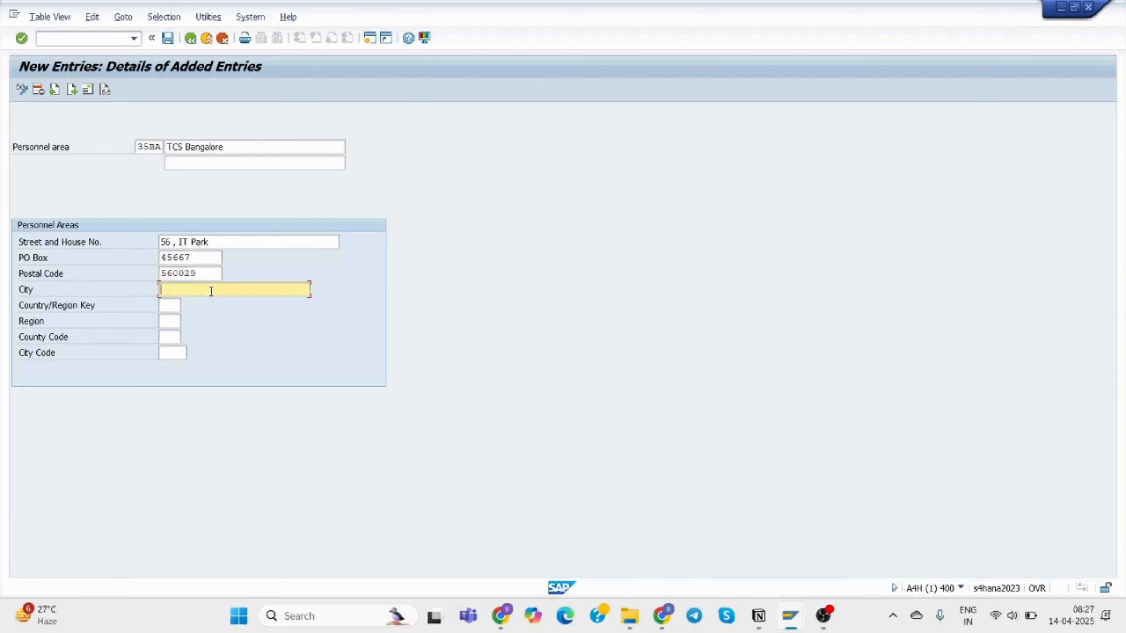
text(Ba)
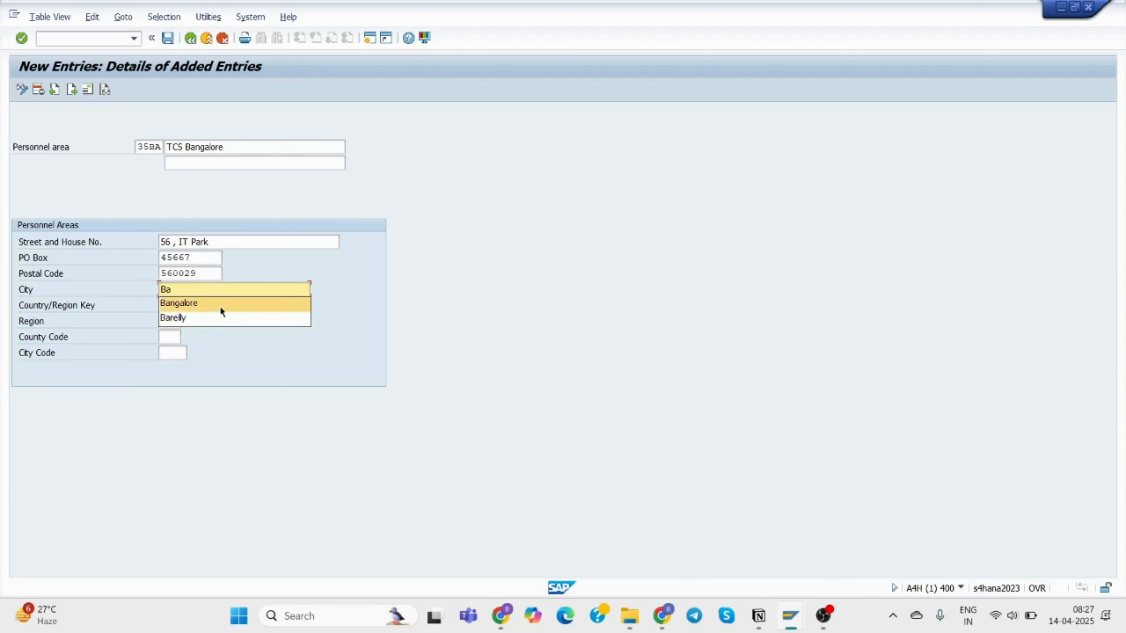
click(220, 307)
click(168, 308)
text(in)
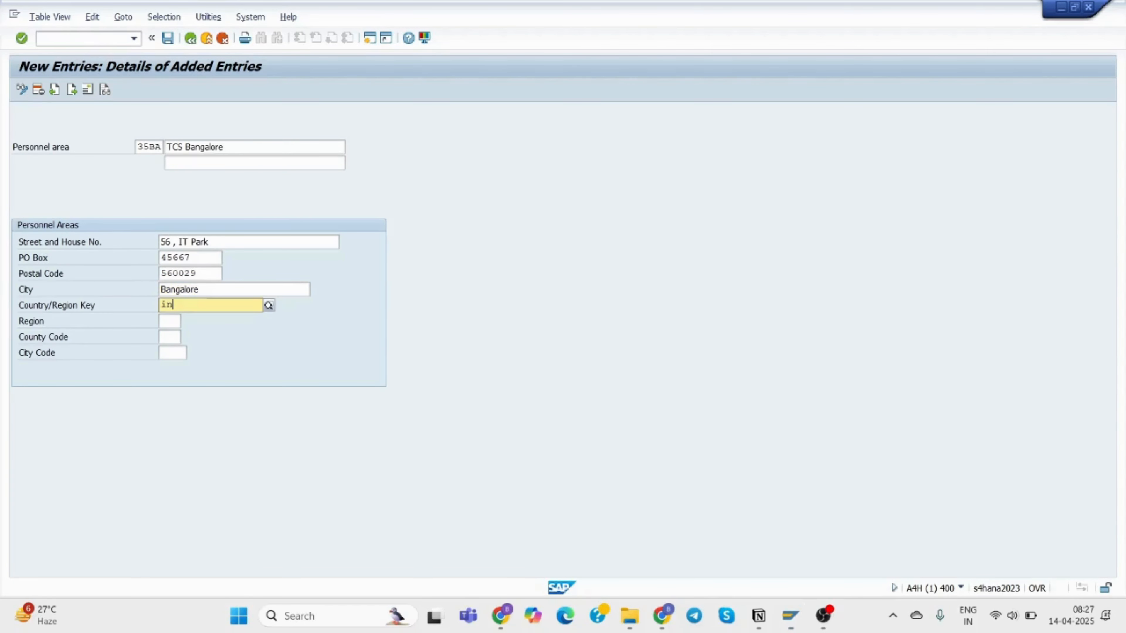
click(218, 333)
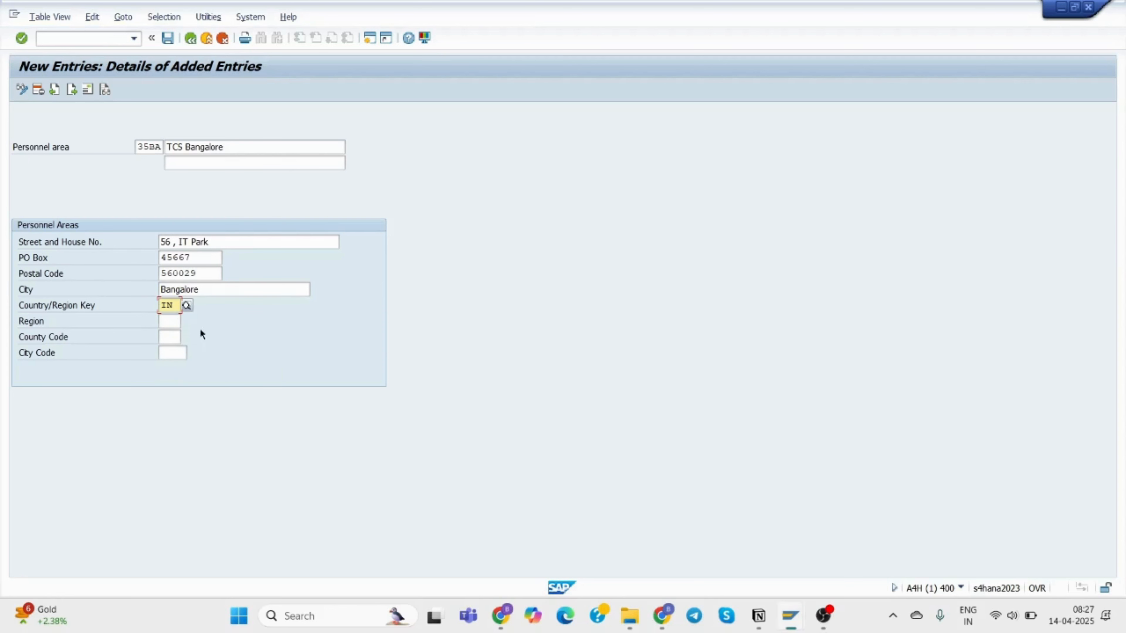
click(168, 320)
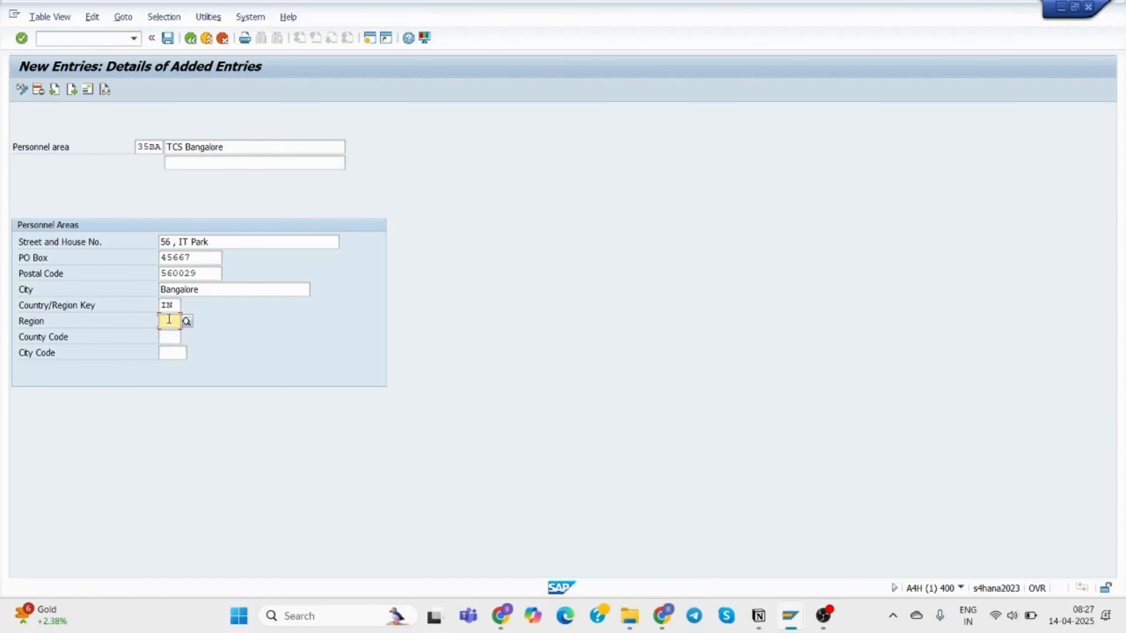
text(10)
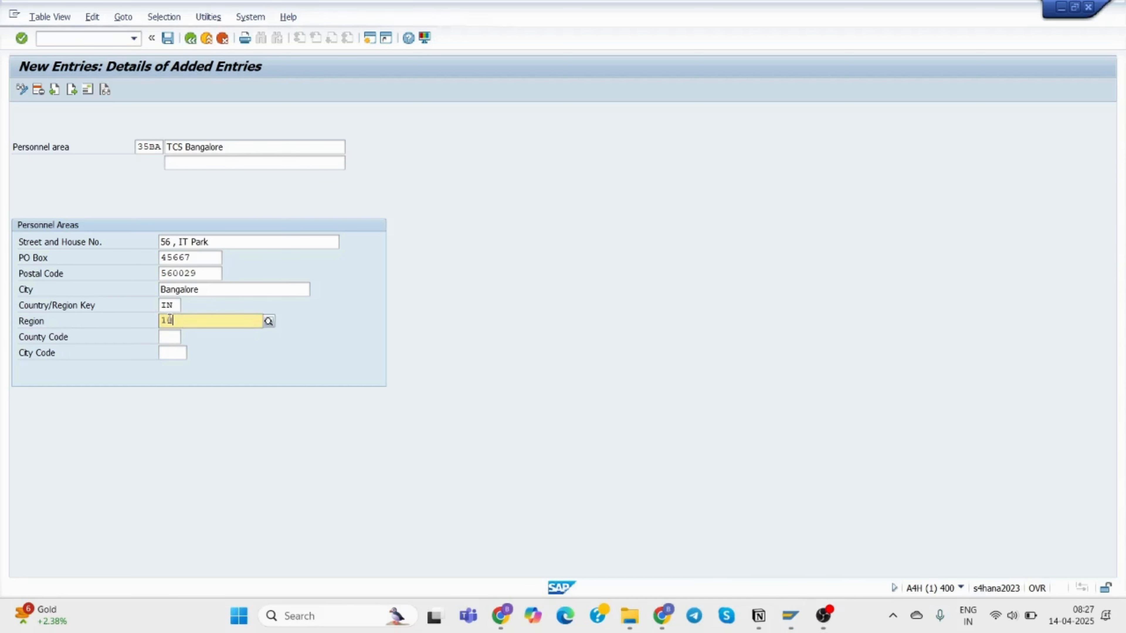
click(203, 349)
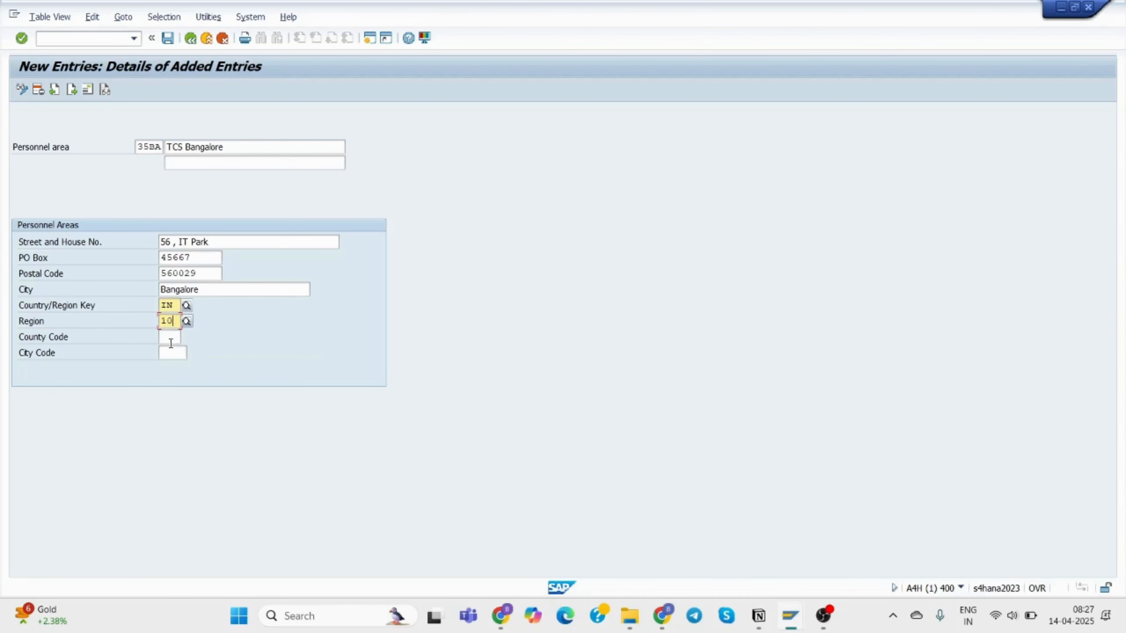
click(171, 342)
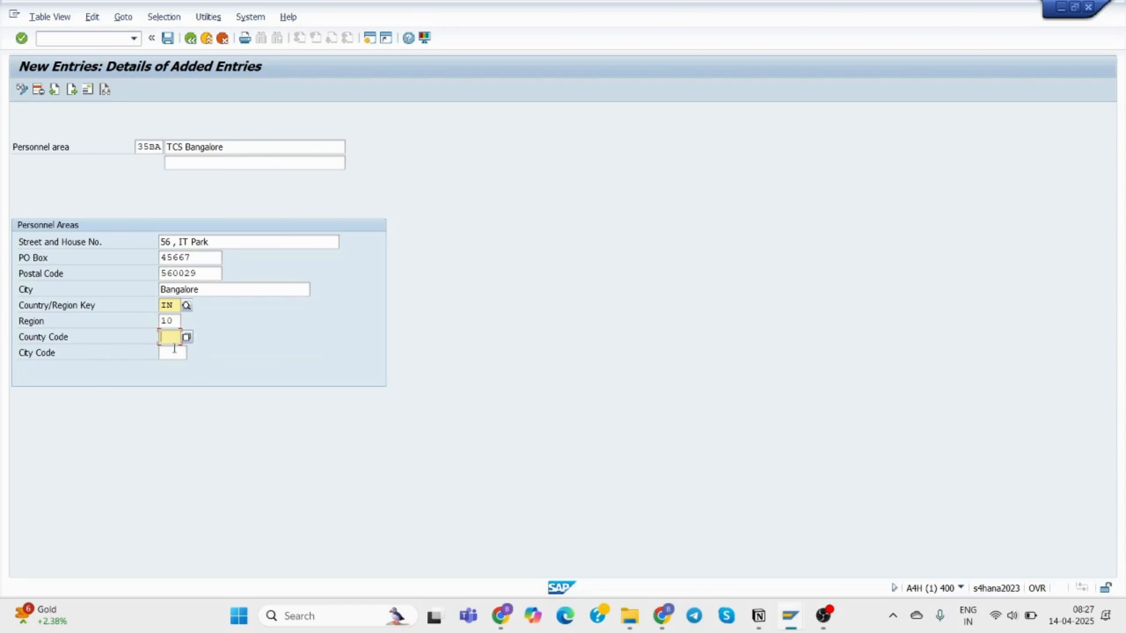
key(Tab)
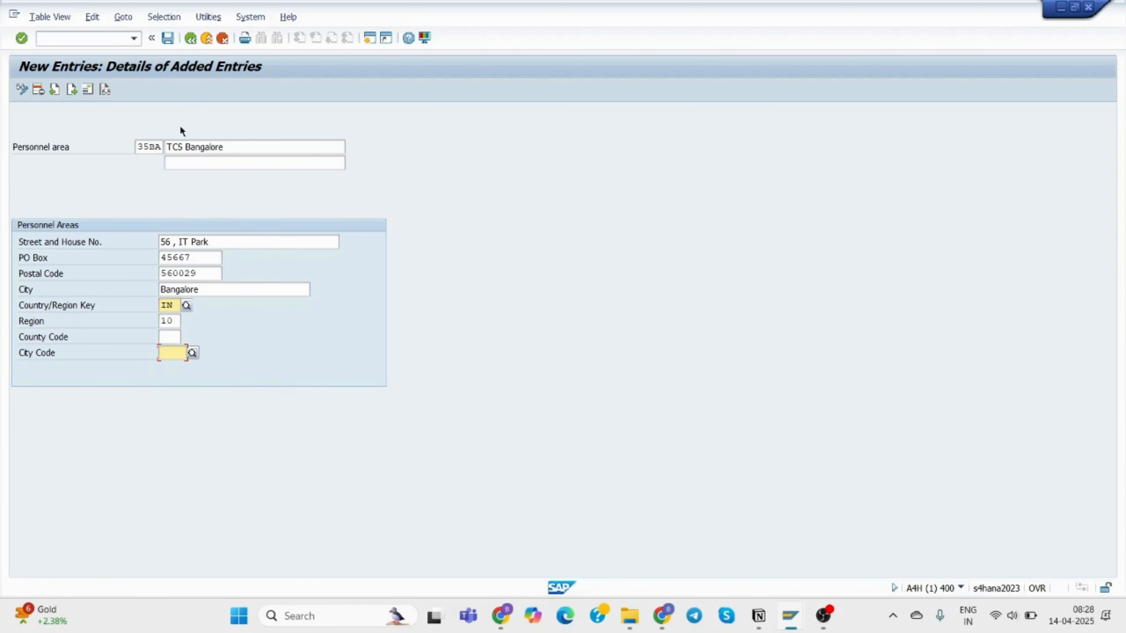
Save the entry, then in its address set title Company and name 'TCS Bangalore'.
click(167, 38)
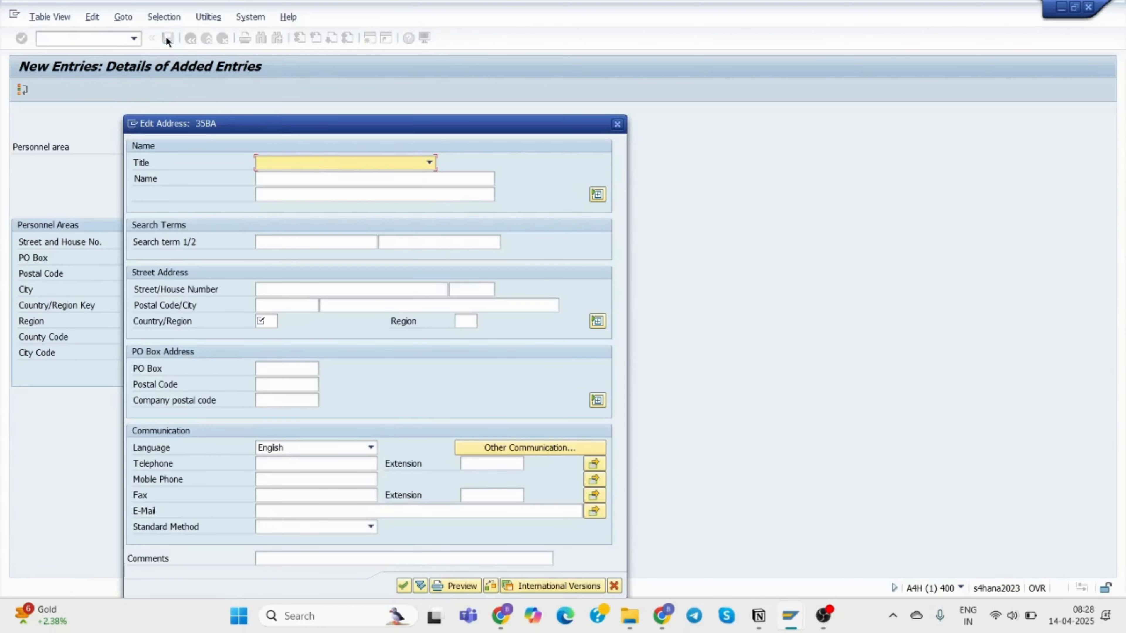
click(319, 163)
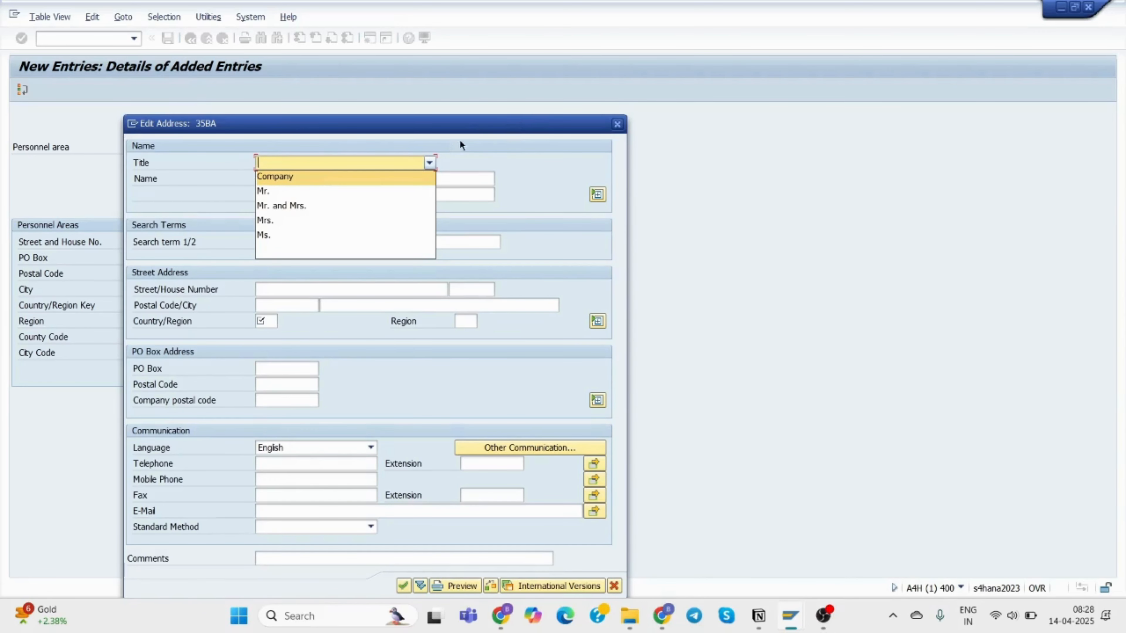
click(481, 127)
drag(522, 122, 813, 75)
click(616, 115)
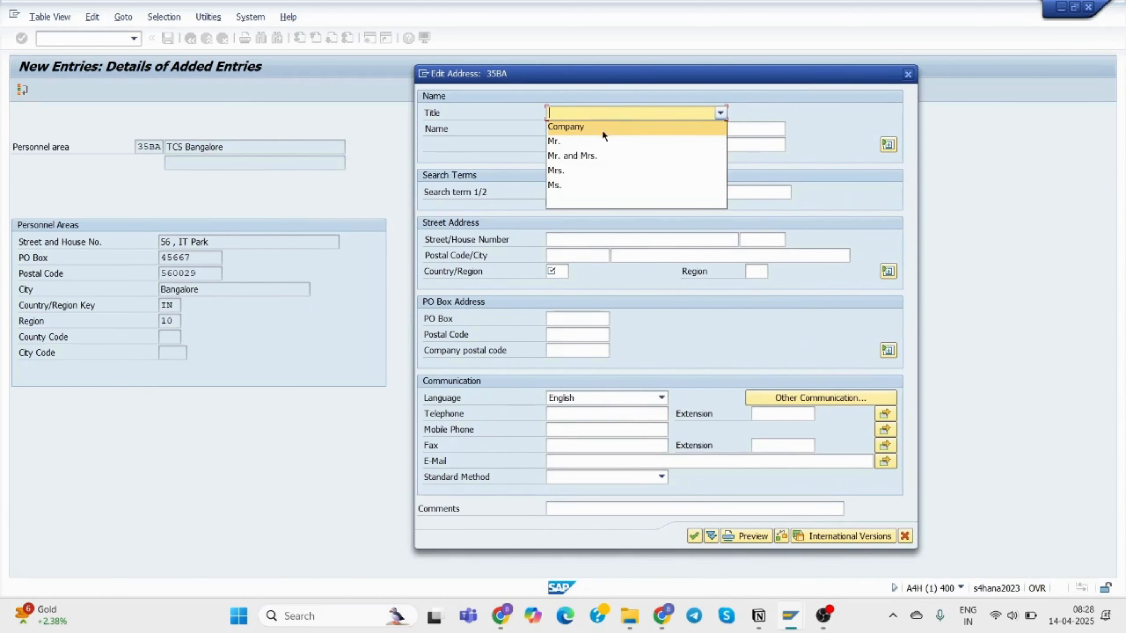
click(594, 126)
click(583, 128)
text(T)
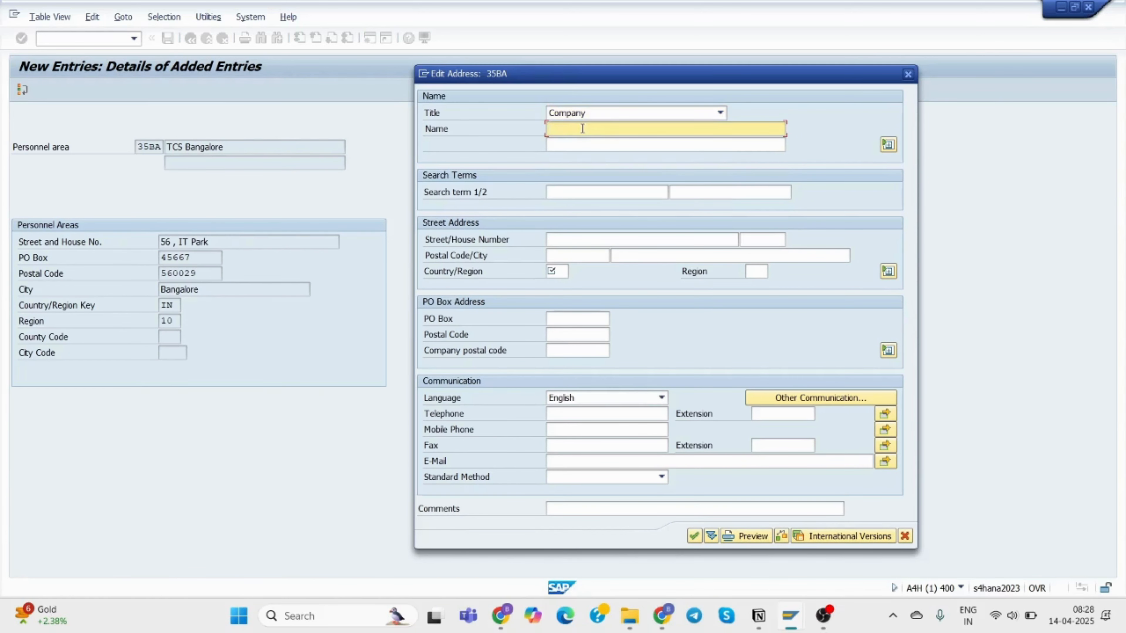
text(CS)
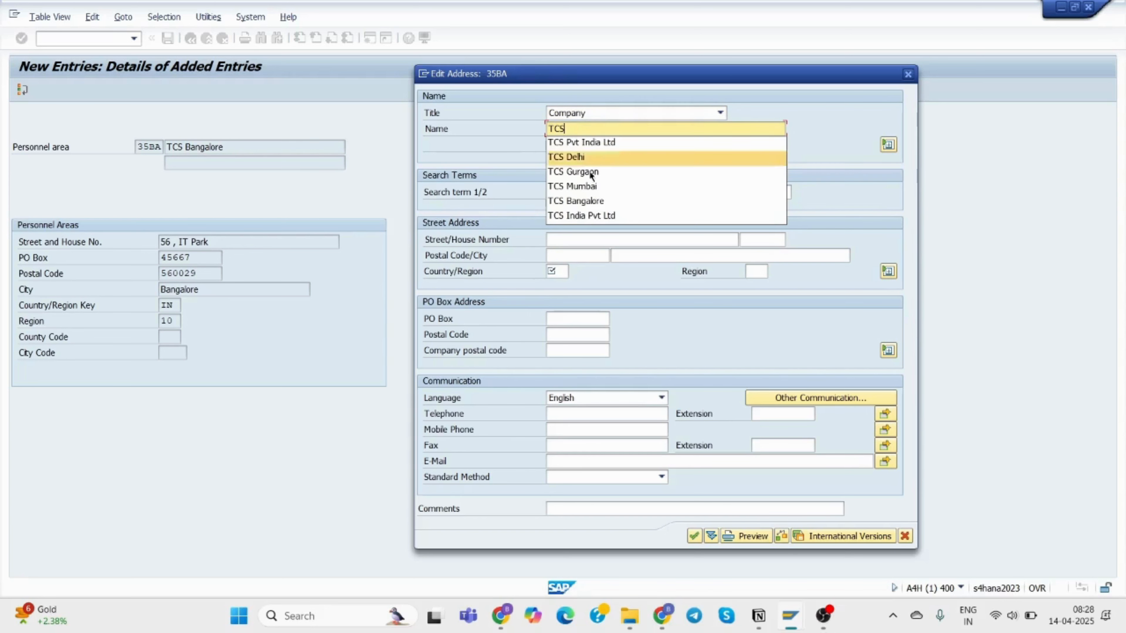
click(588, 200)
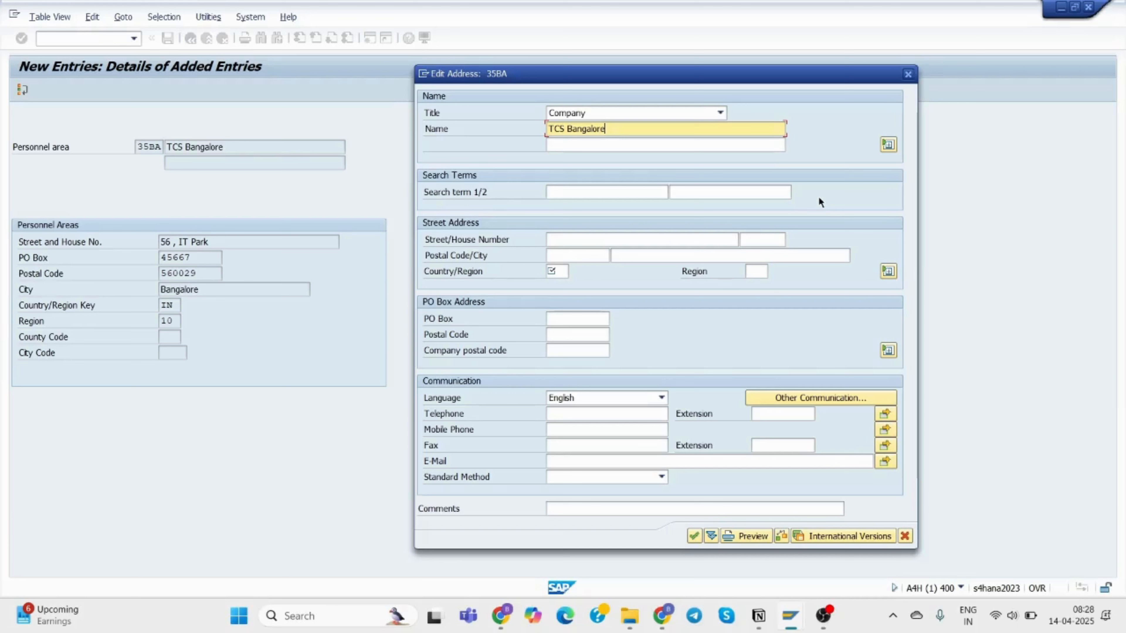
Fill street '56, IT Park', house number 56, postal code 560029 and city Bangalore.
click(567, 242)
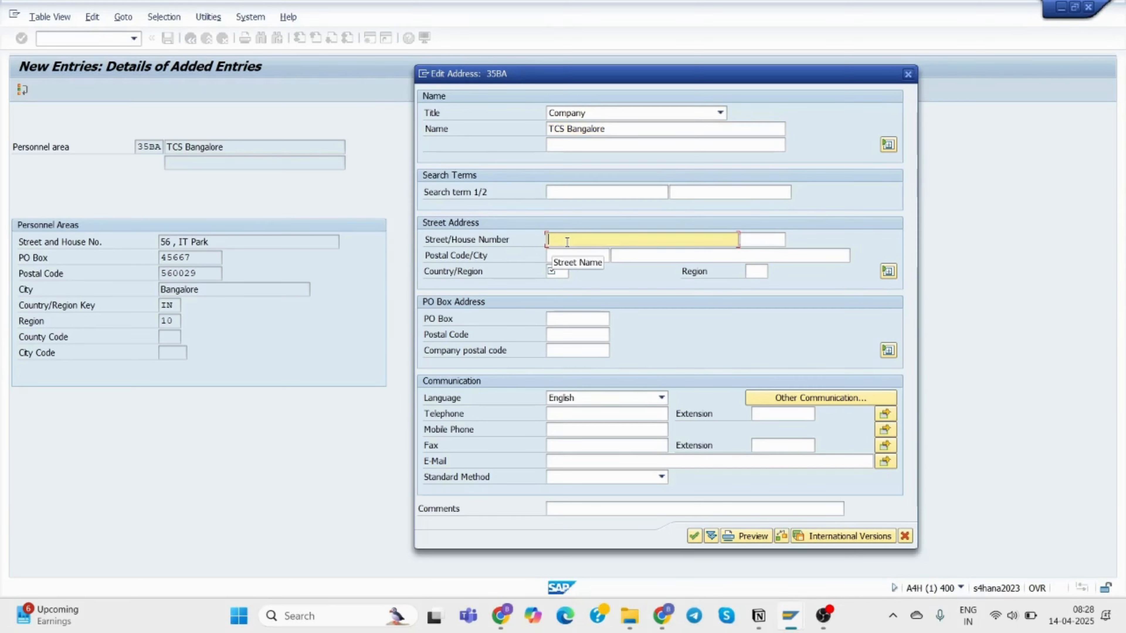
text(56)
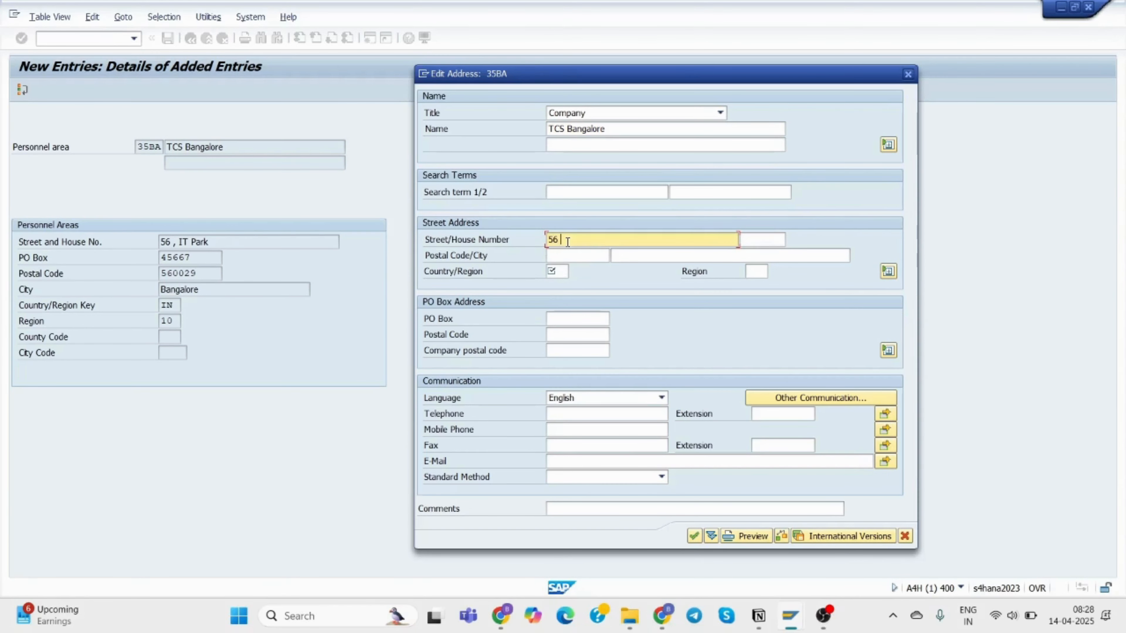
text(, IT Park)
click(763, 240)
text(56)
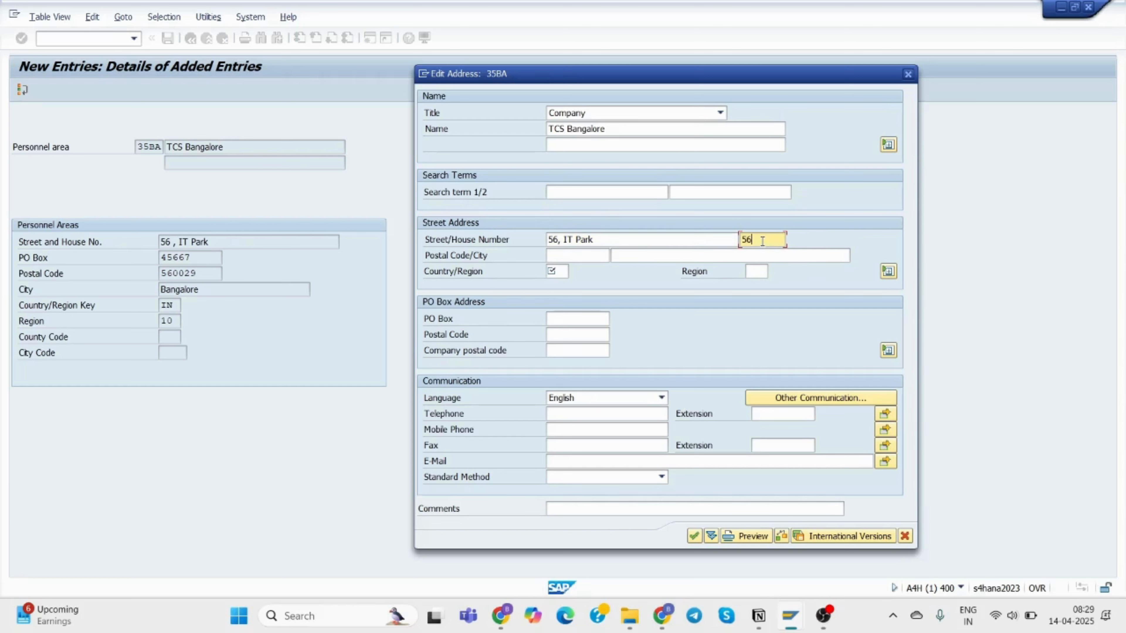
click(571, 256)
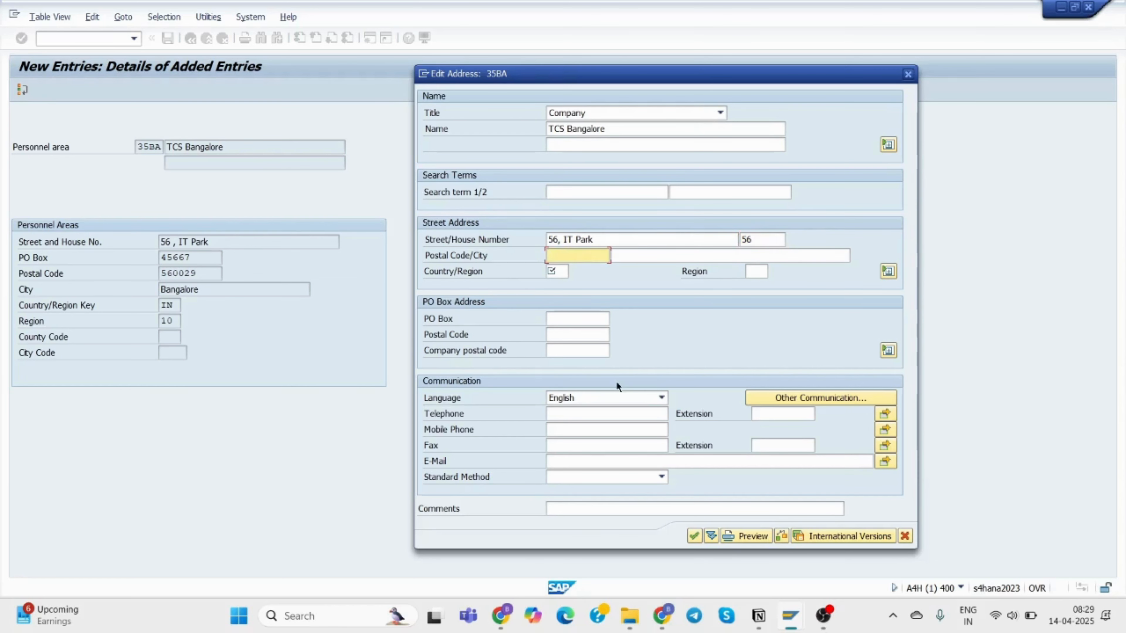
text(56)
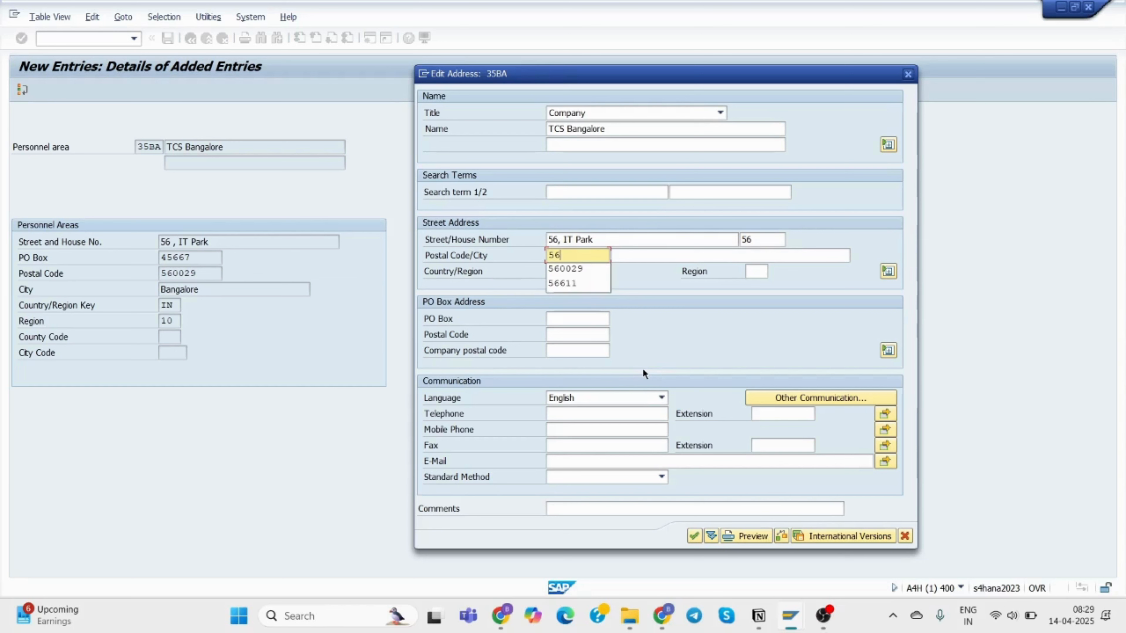
key(Down)
key(Return)
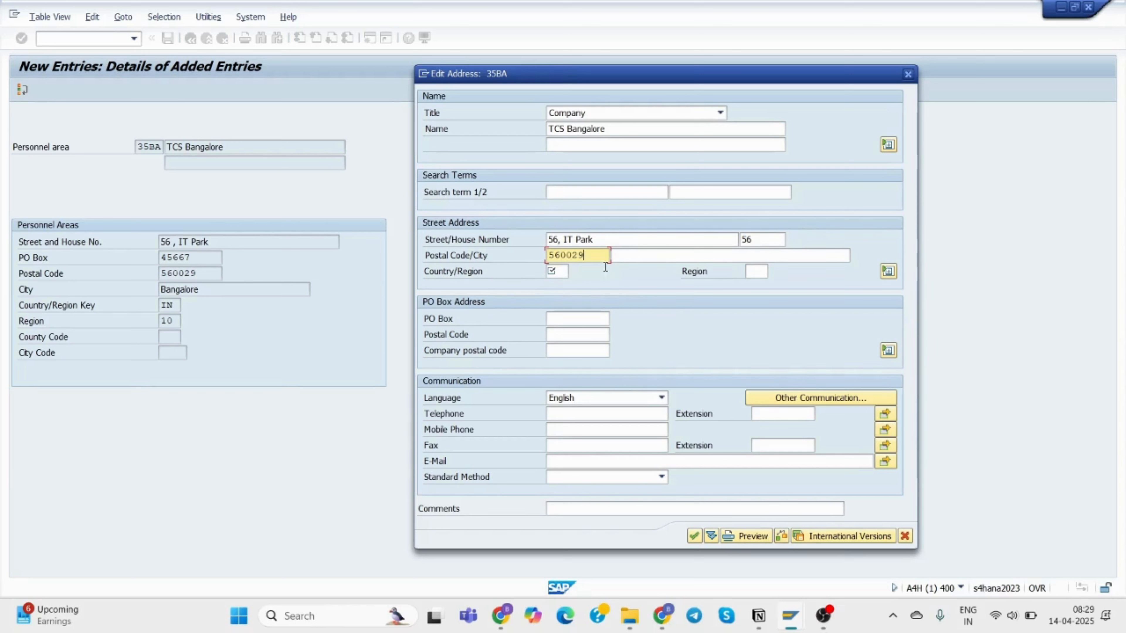
click(787, 256)
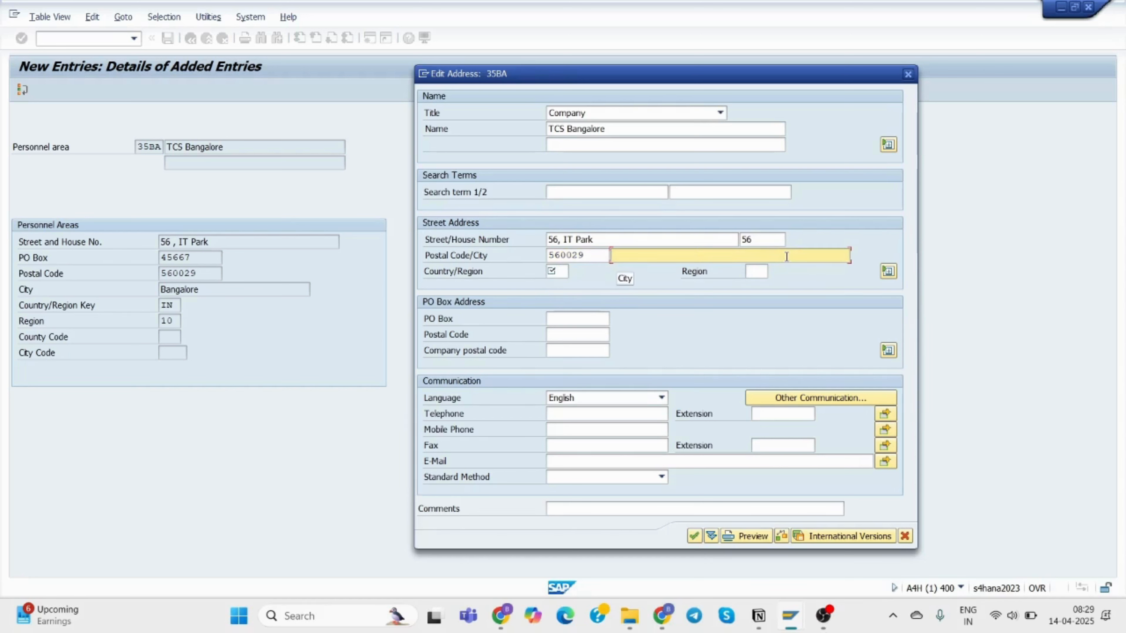
text(Ba)
click(741, 267)
Set country India, region 10 Karnataka, PO box 45667 with PO box postal code 560029.
click(556, 270)
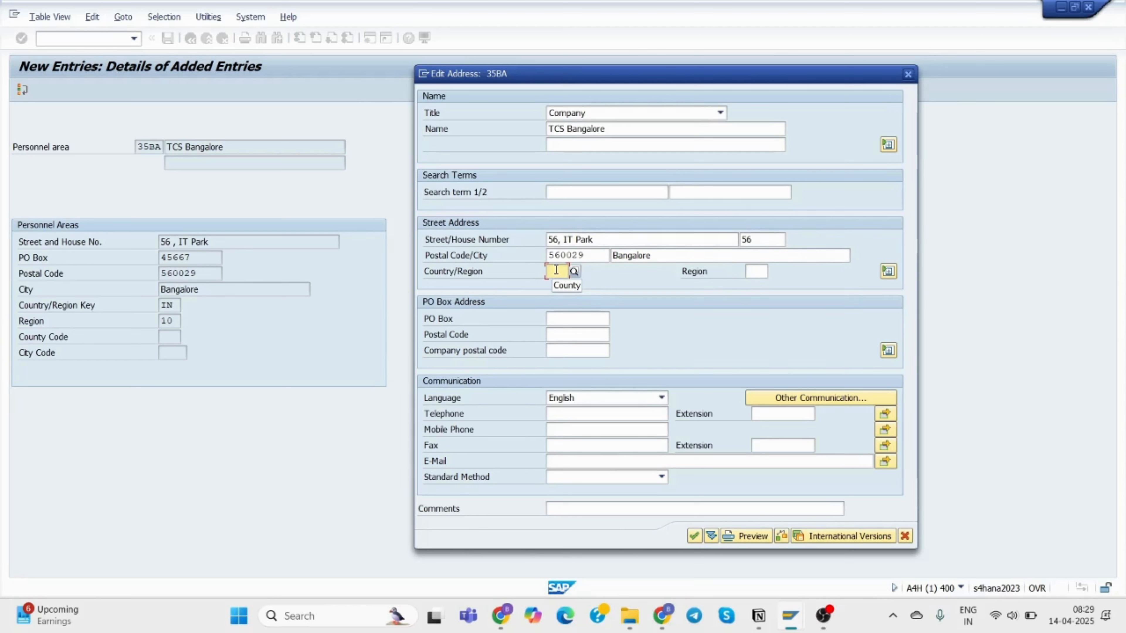
text(in)
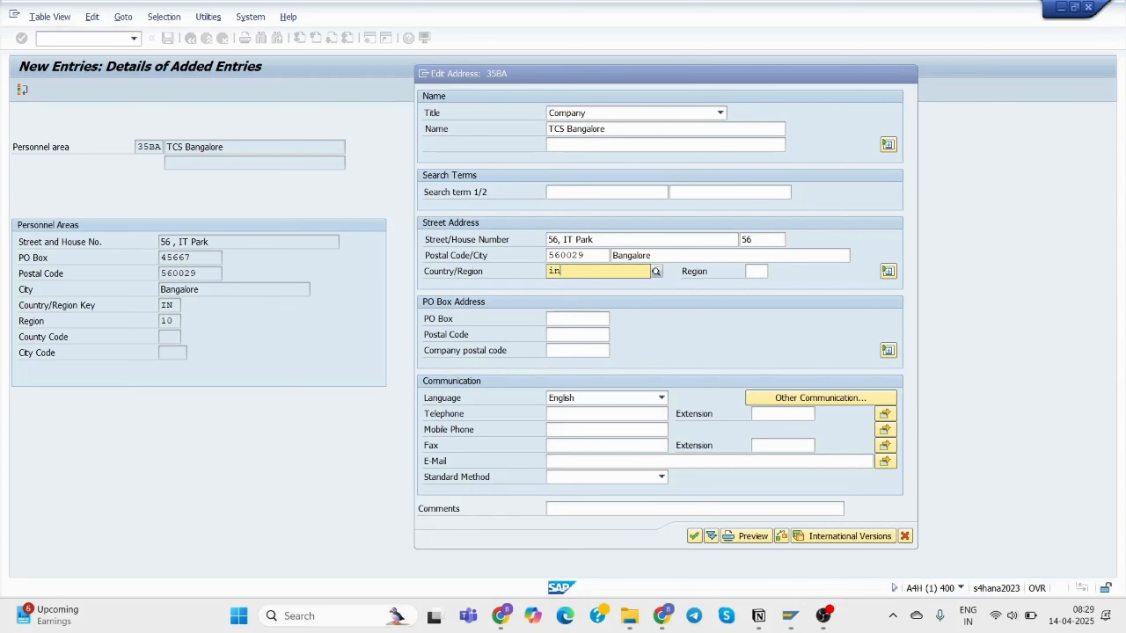
click(609, 297)
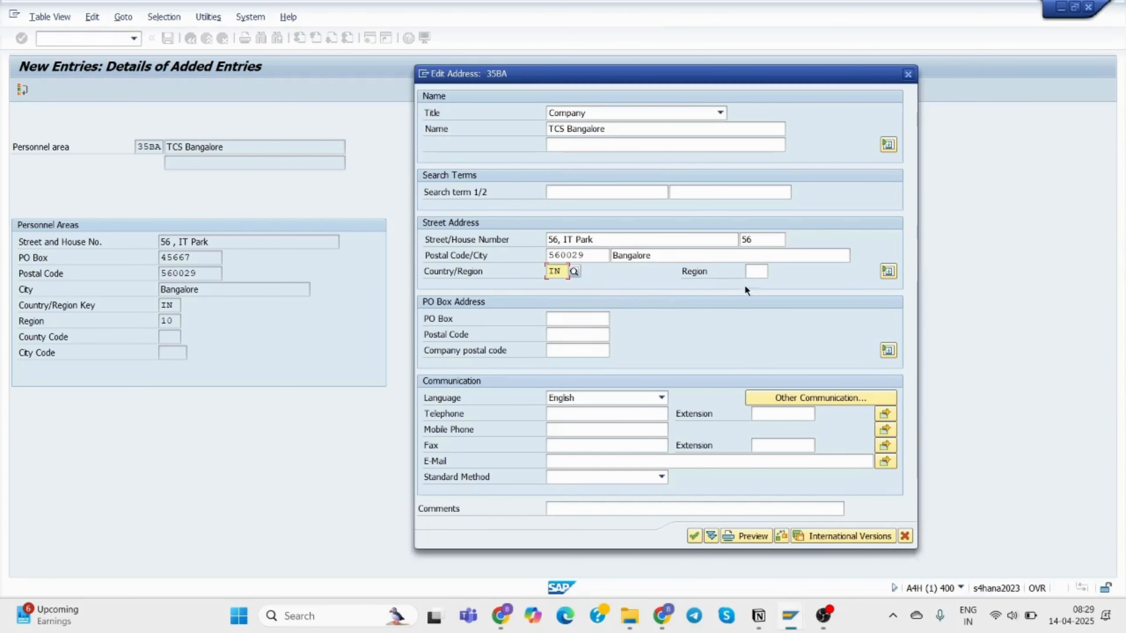
click(751, 271)
text(10)
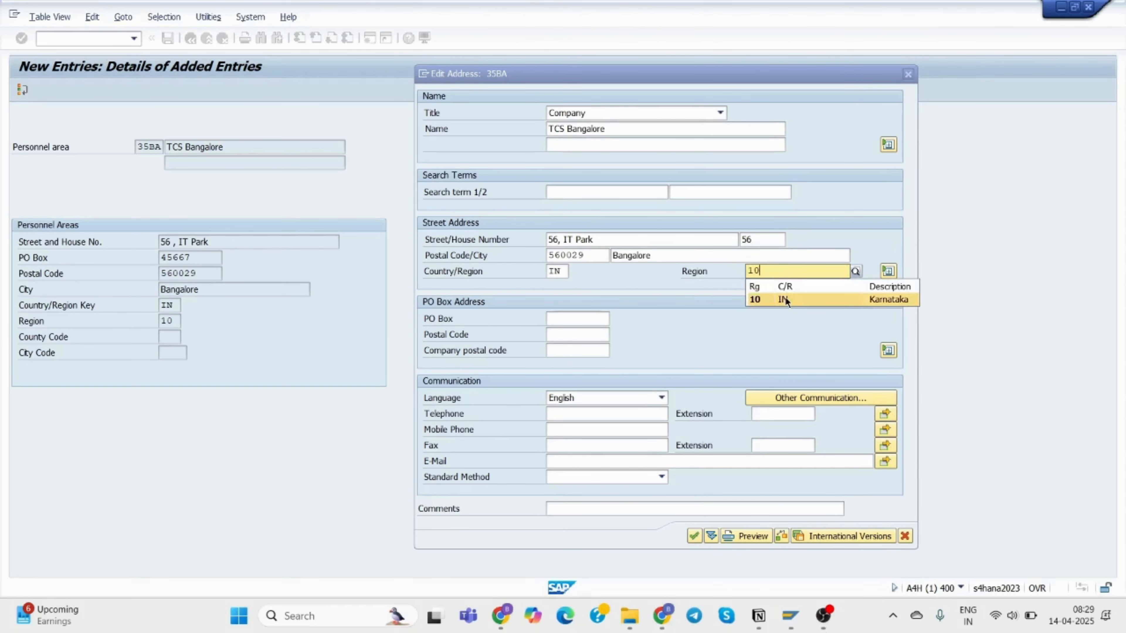
click(756, 299)
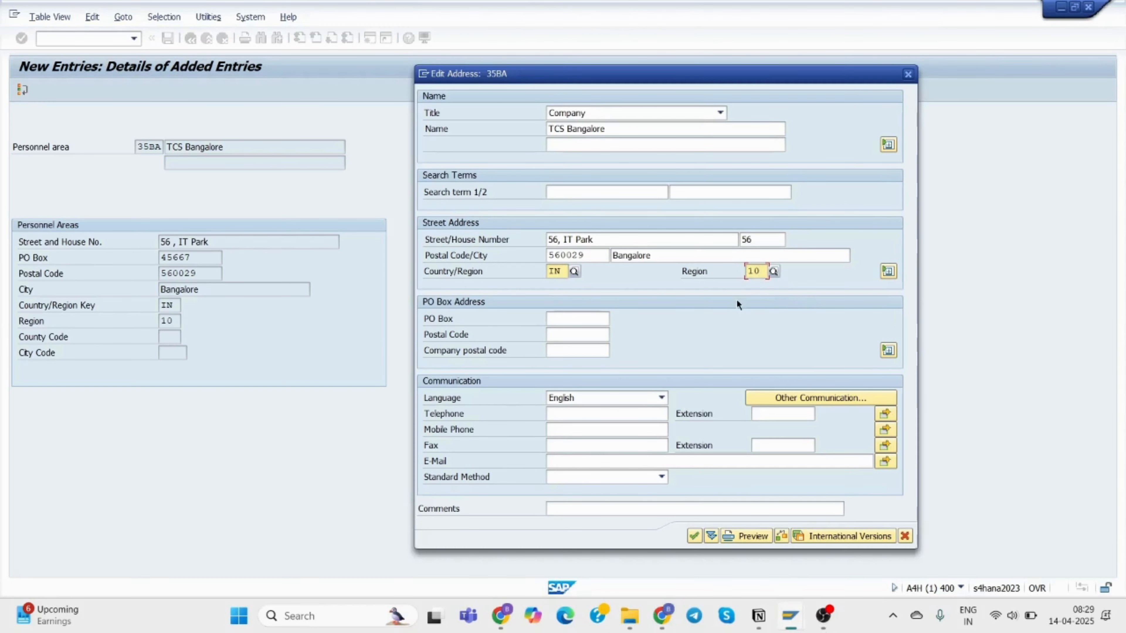
click(557, 320)
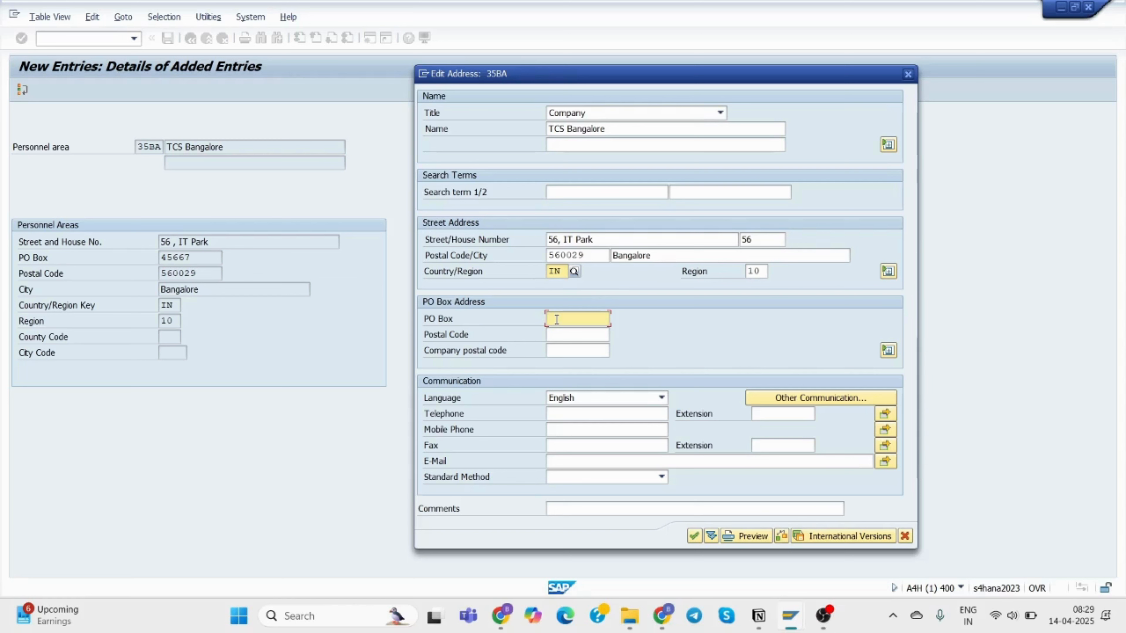
text(45667)
click(563, 336)
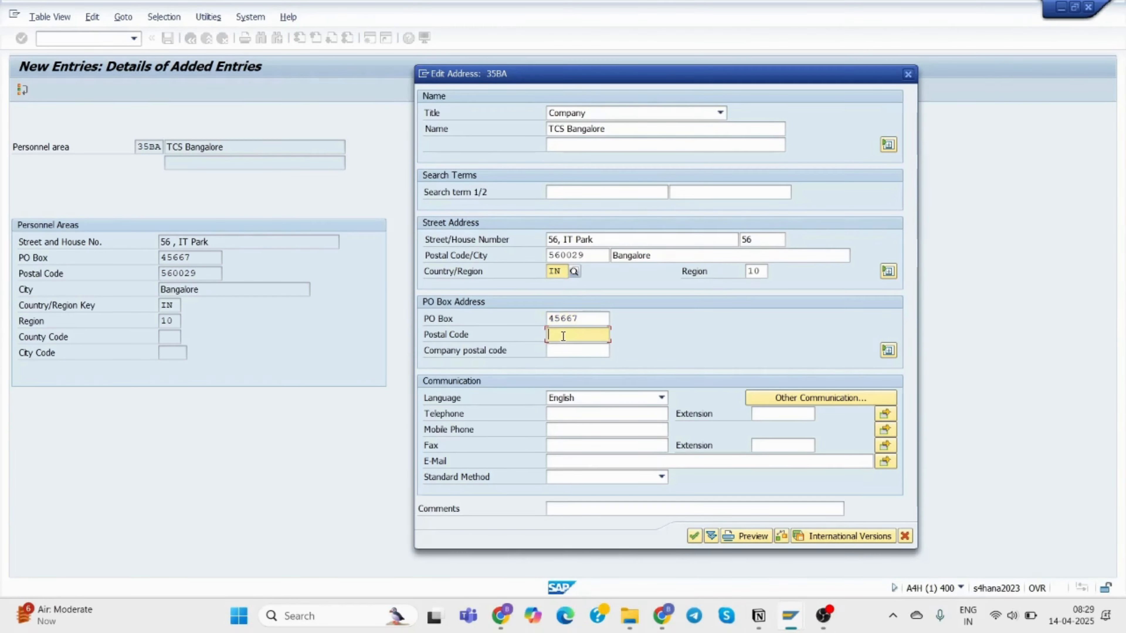
text(5600)
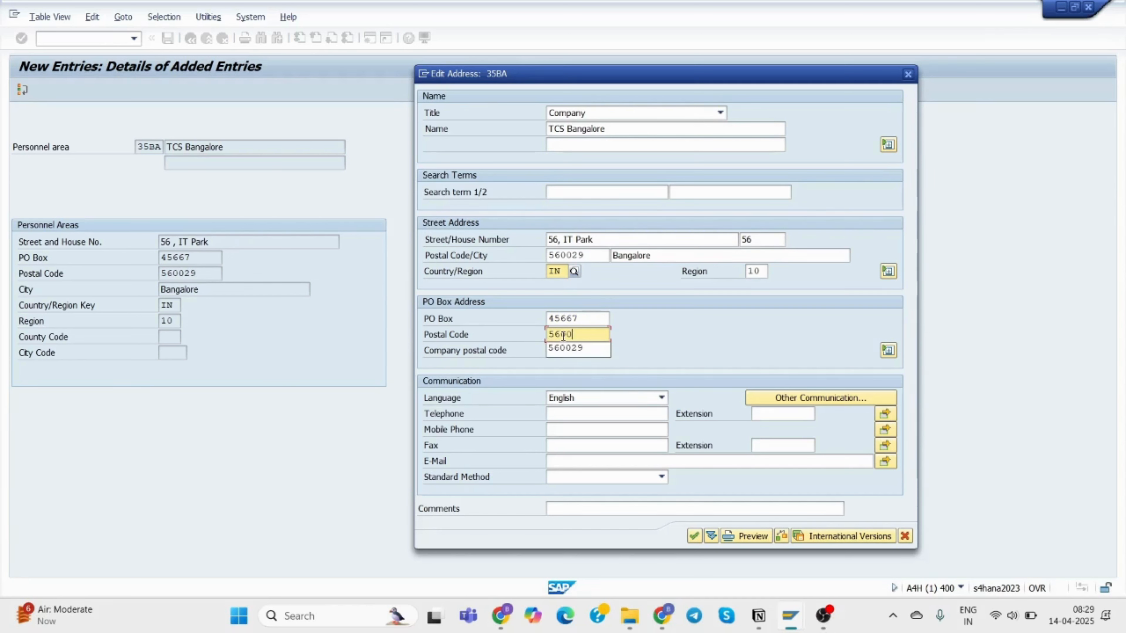
text(29)
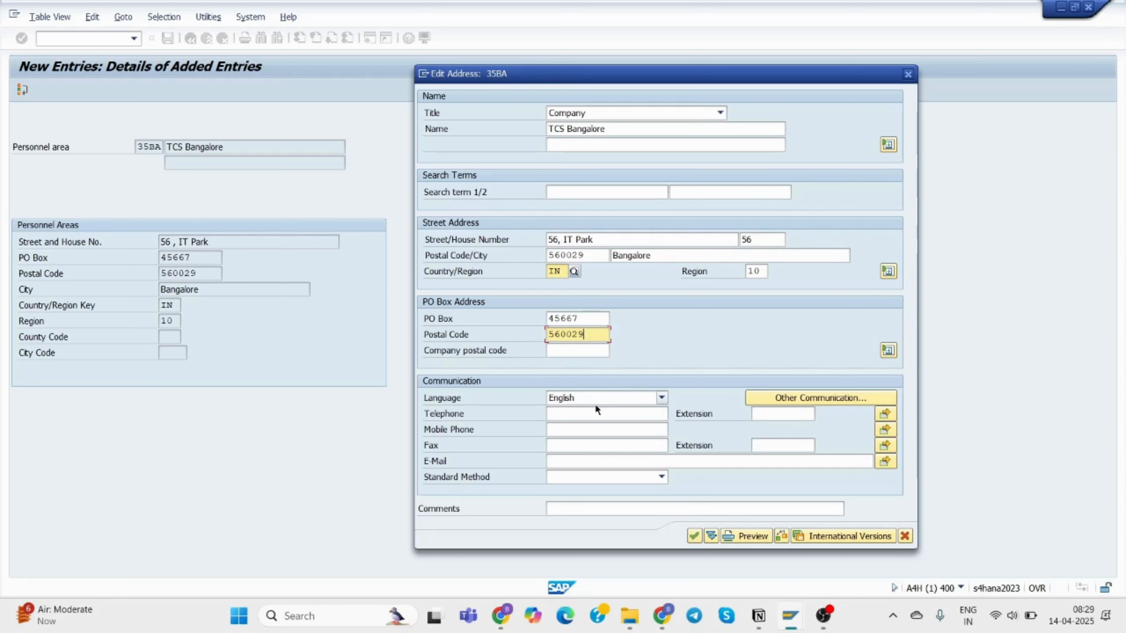
click(574, 415)
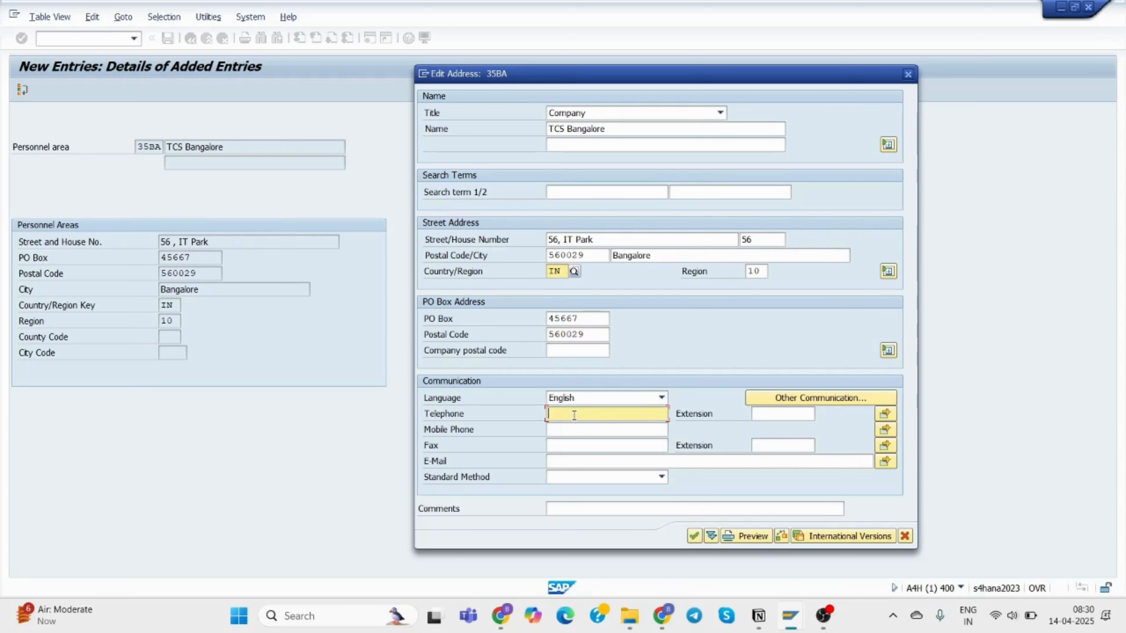
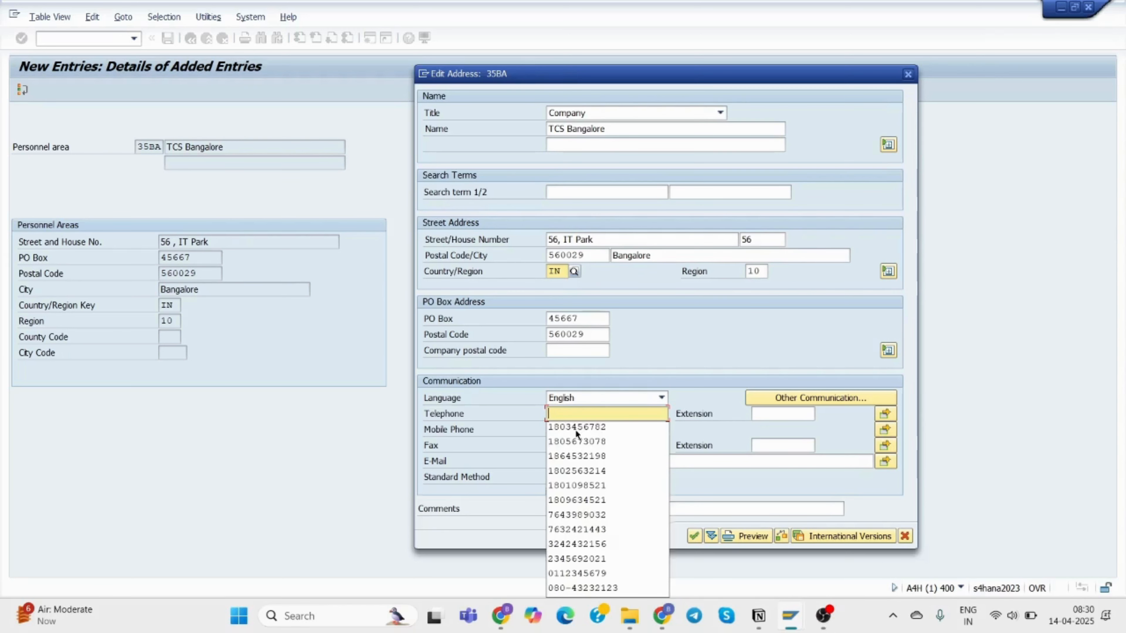
mouse_move(784, 617)
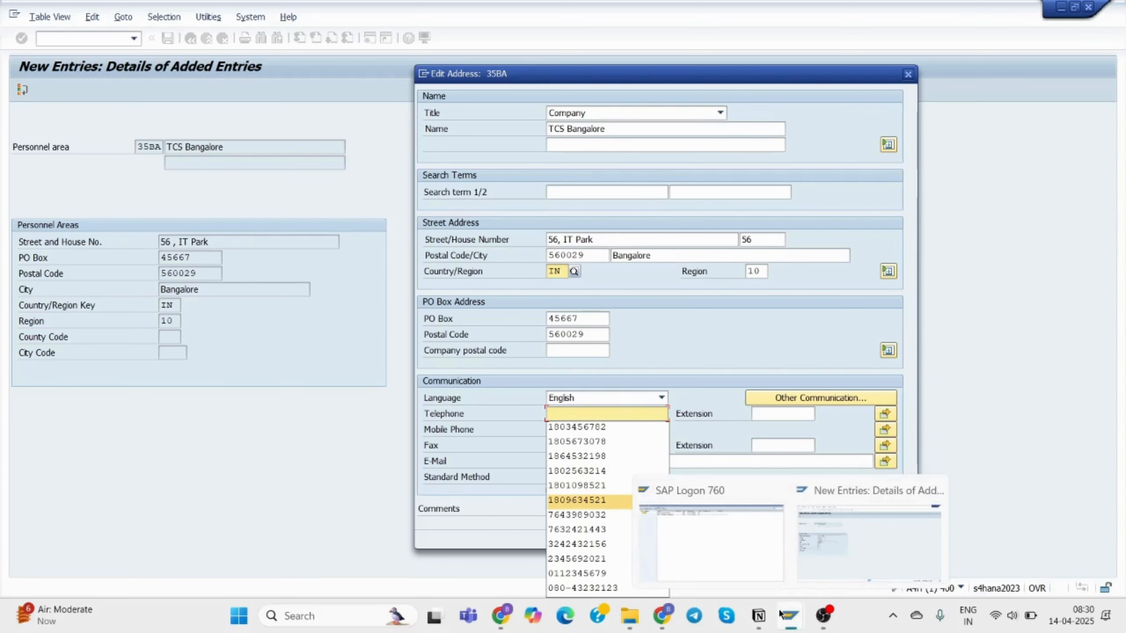
Return to the window with the 35BA address dialog and reposition the dialog to fit on screen.
click(880, 560)
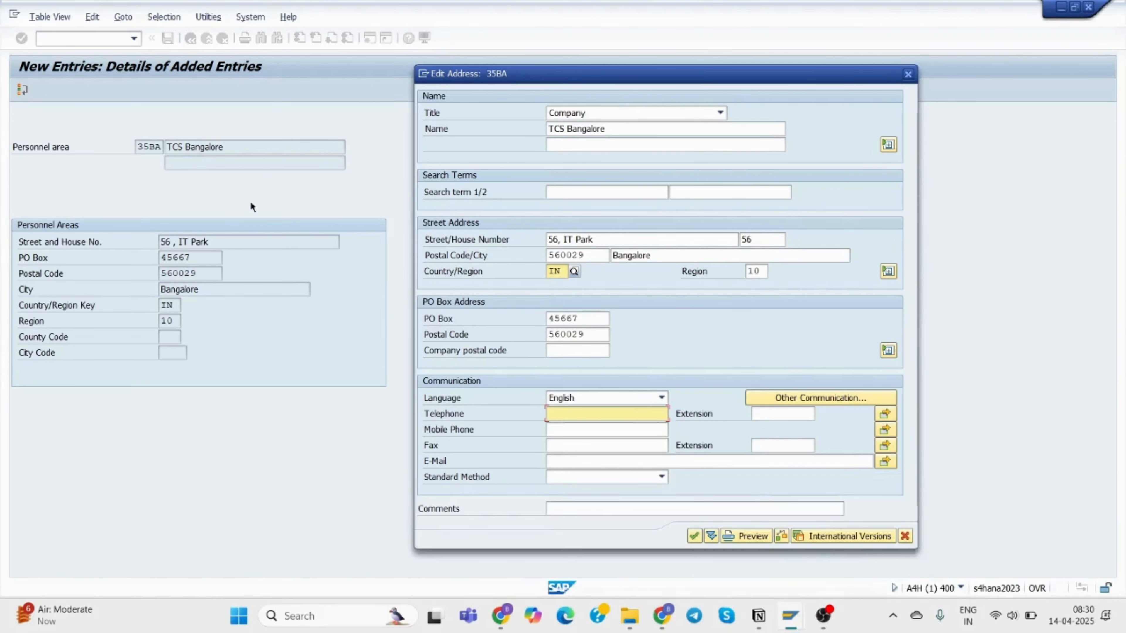
mouse_move(780, 619)
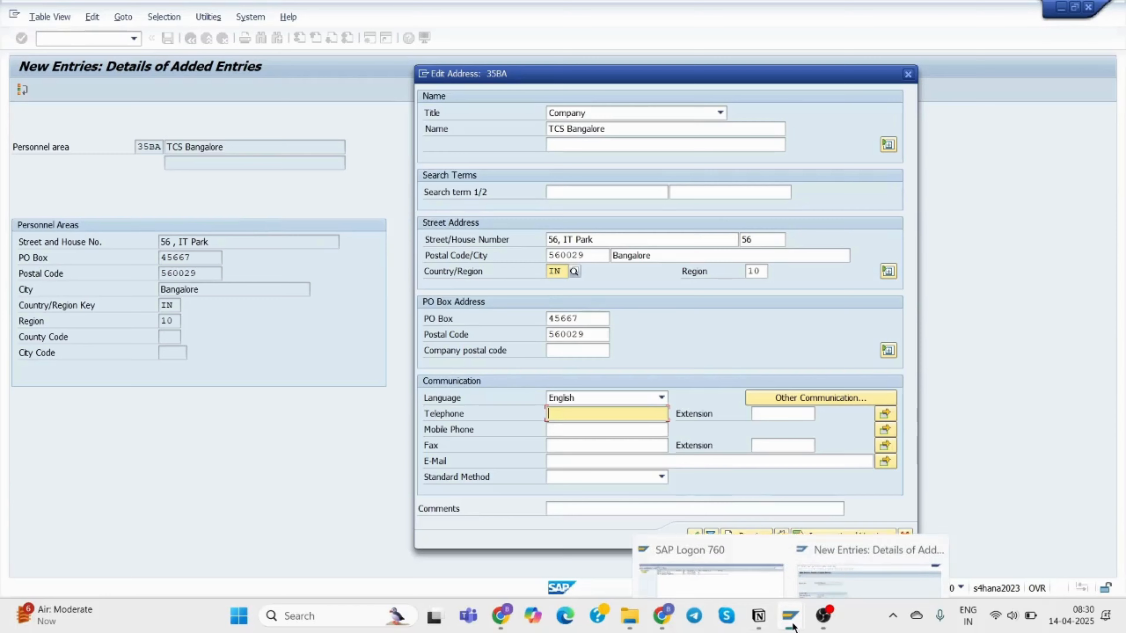
click(713, 525)
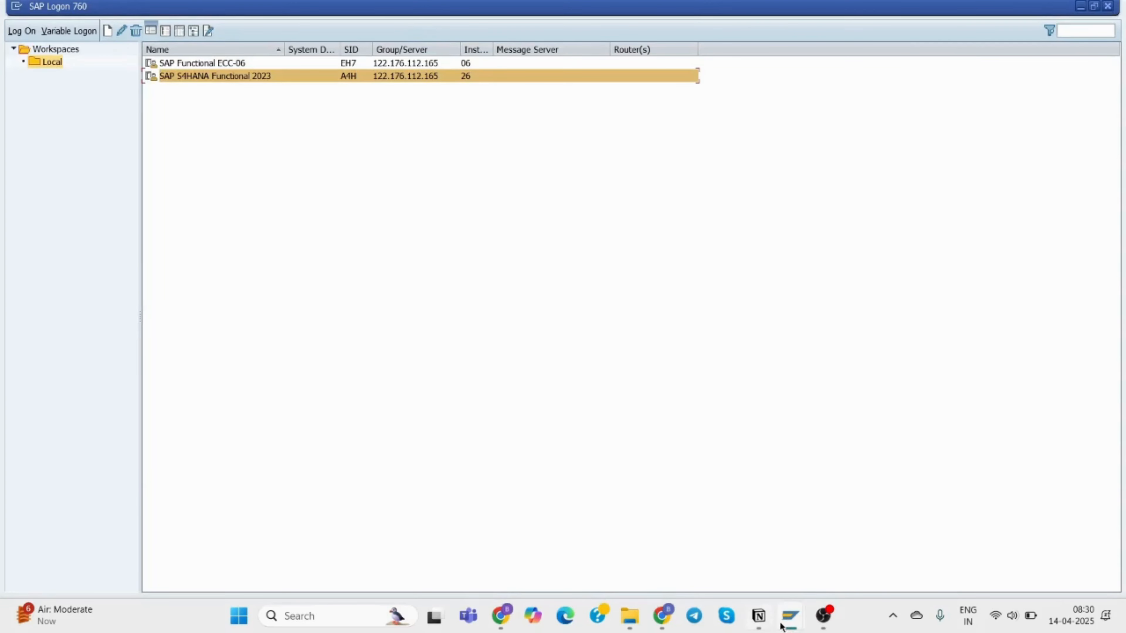
click(855, 535)
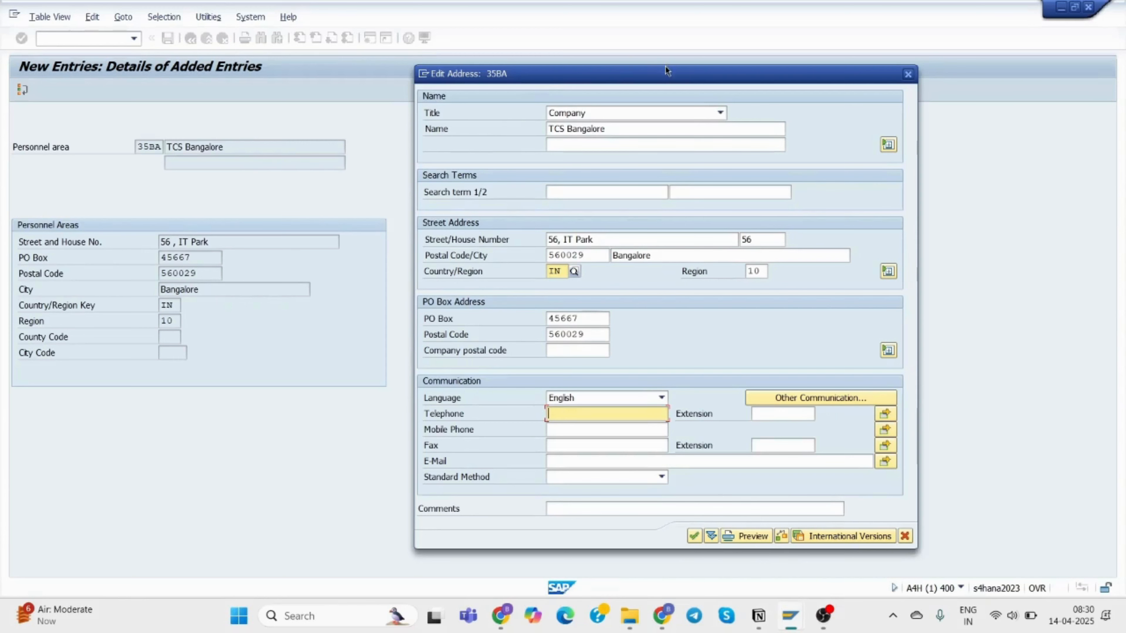
drag(665, 70, 744, 157)
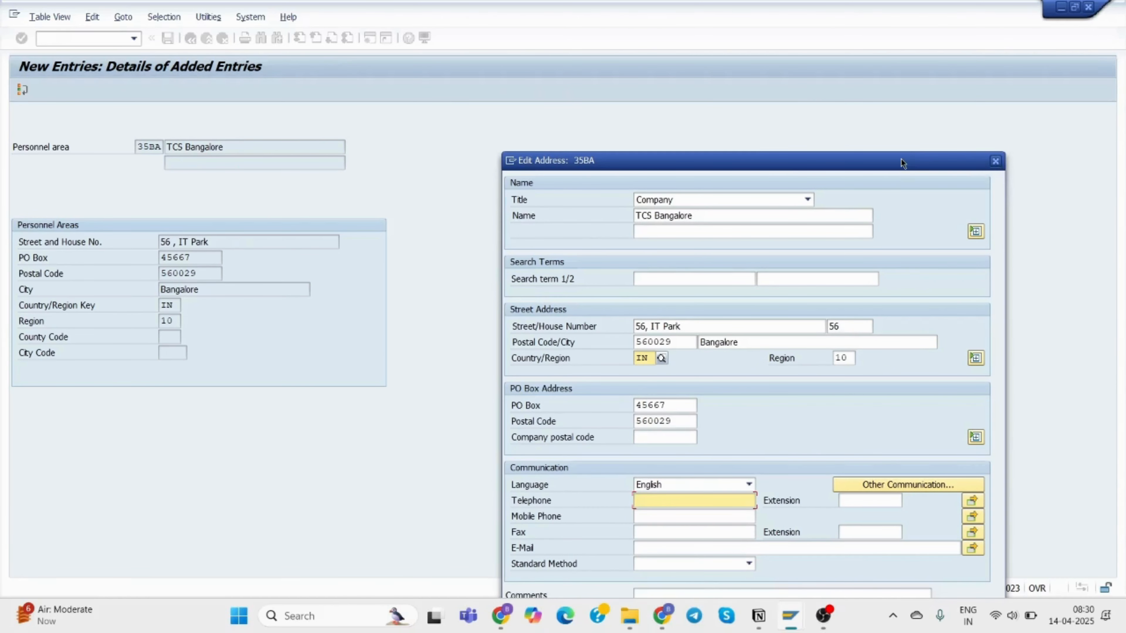
drag(900, 162, 876, 102)
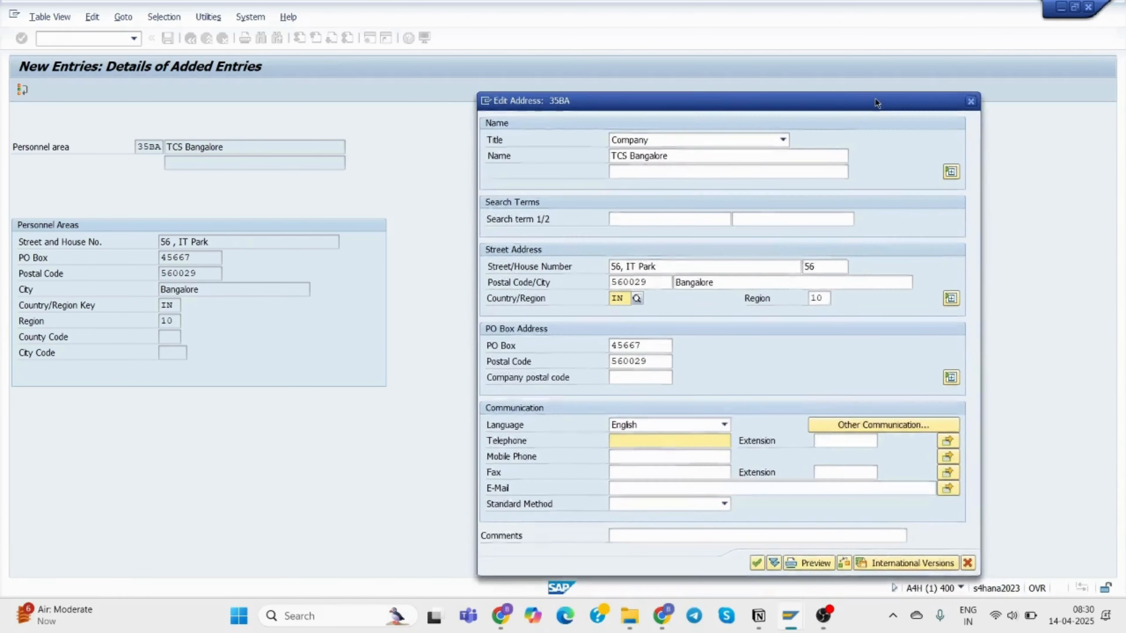
Close the address dialog discarding its data, dismiss the request prompt and leave the entry screen.
click(969, 102)
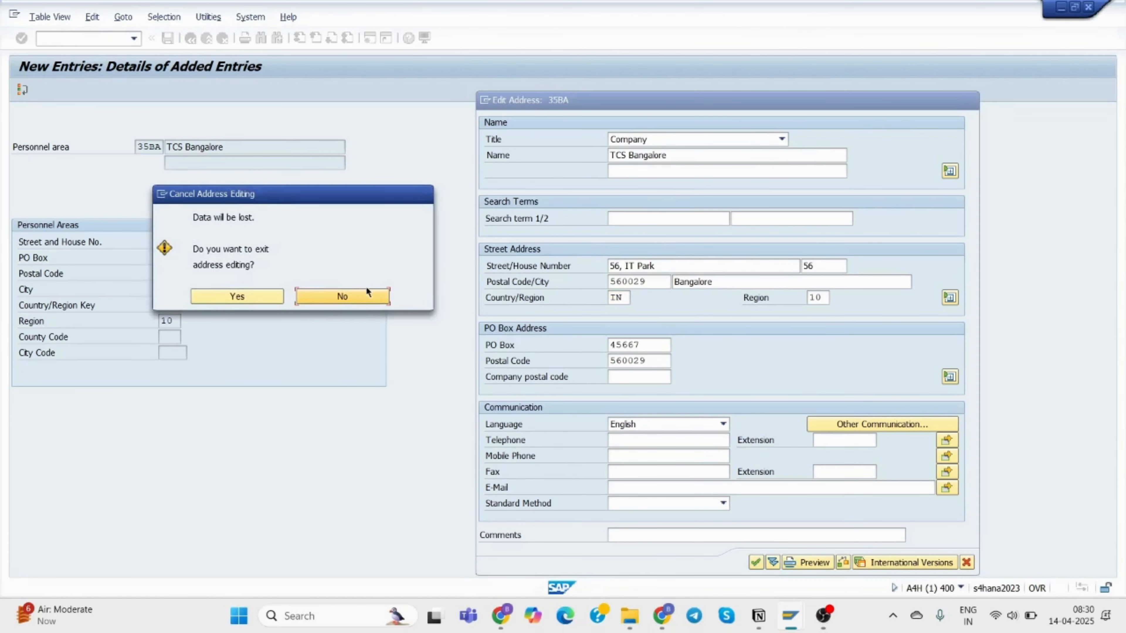
click(335, 298)
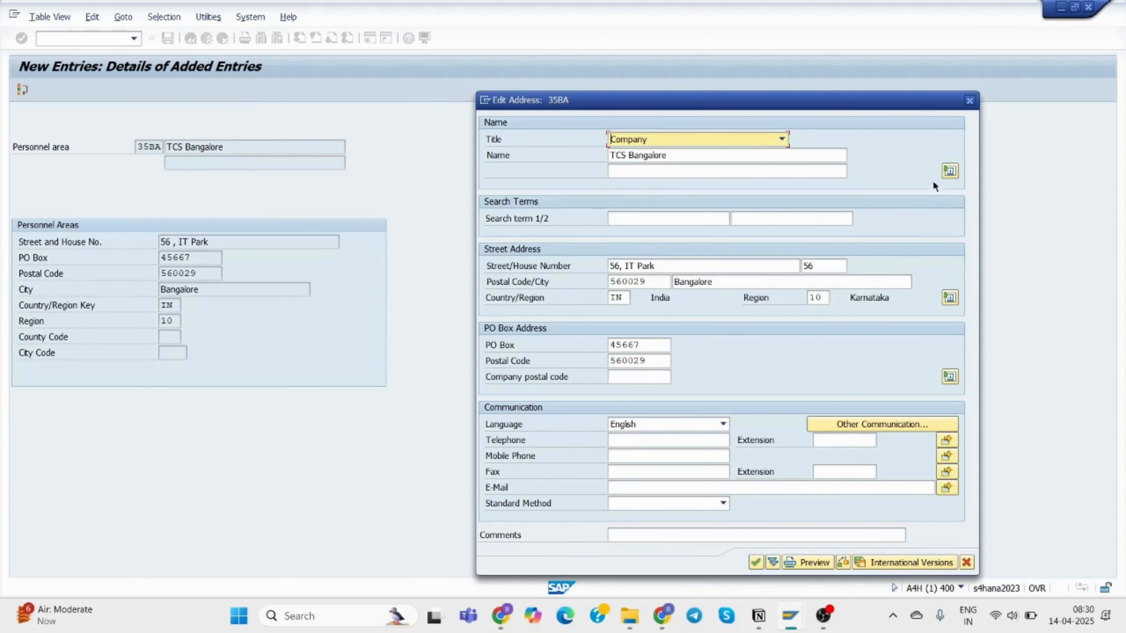
click(969, 100)
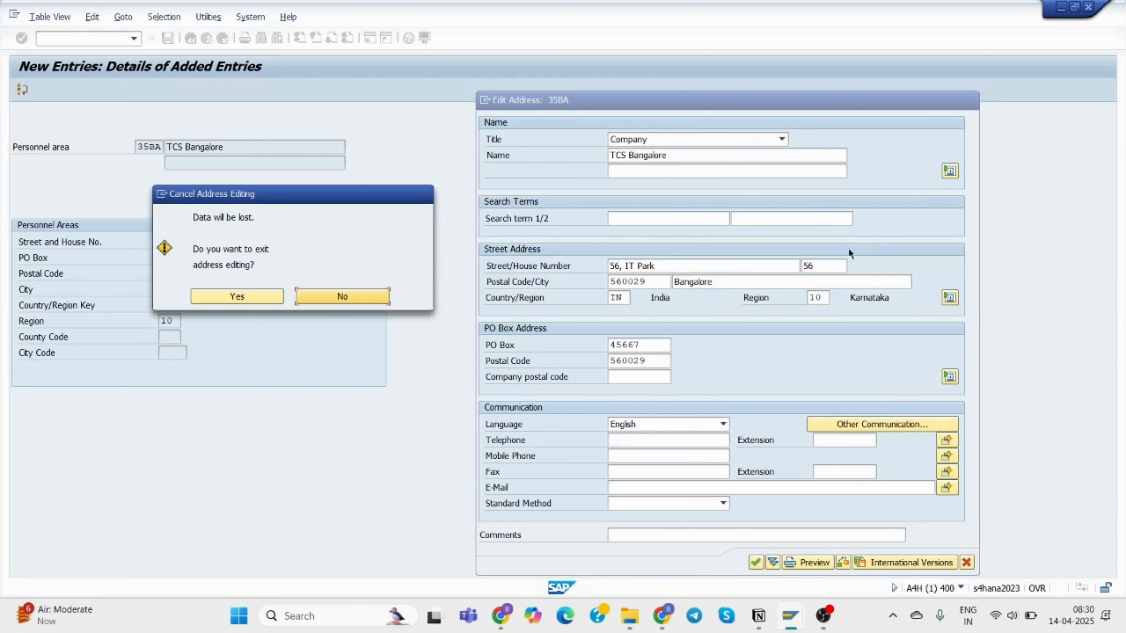
click(262, 295)
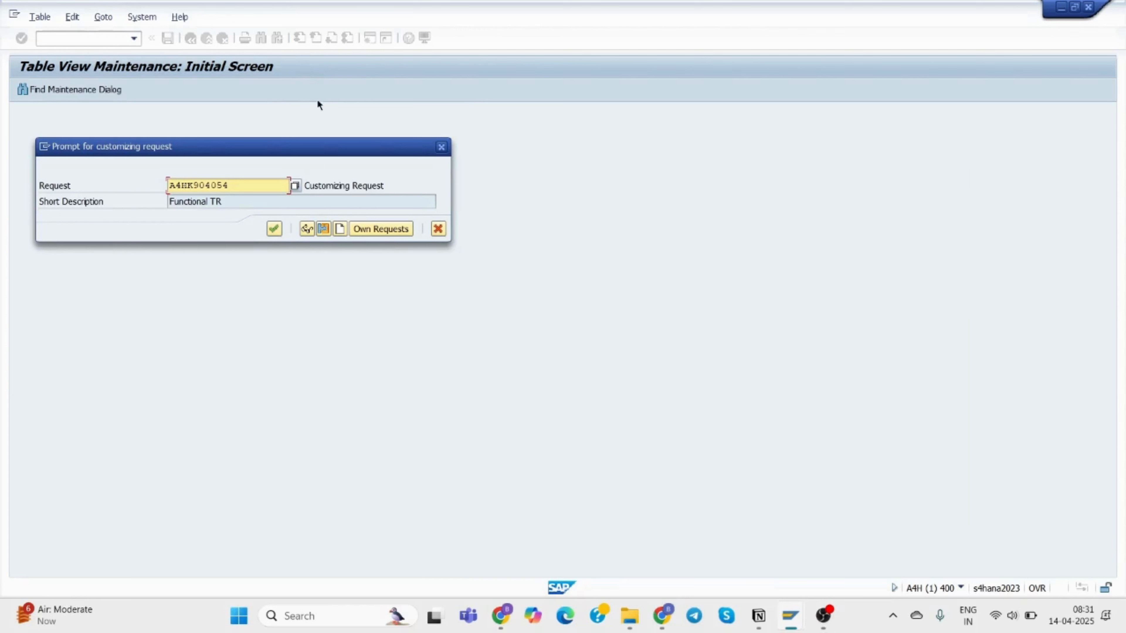
click(442, 146)
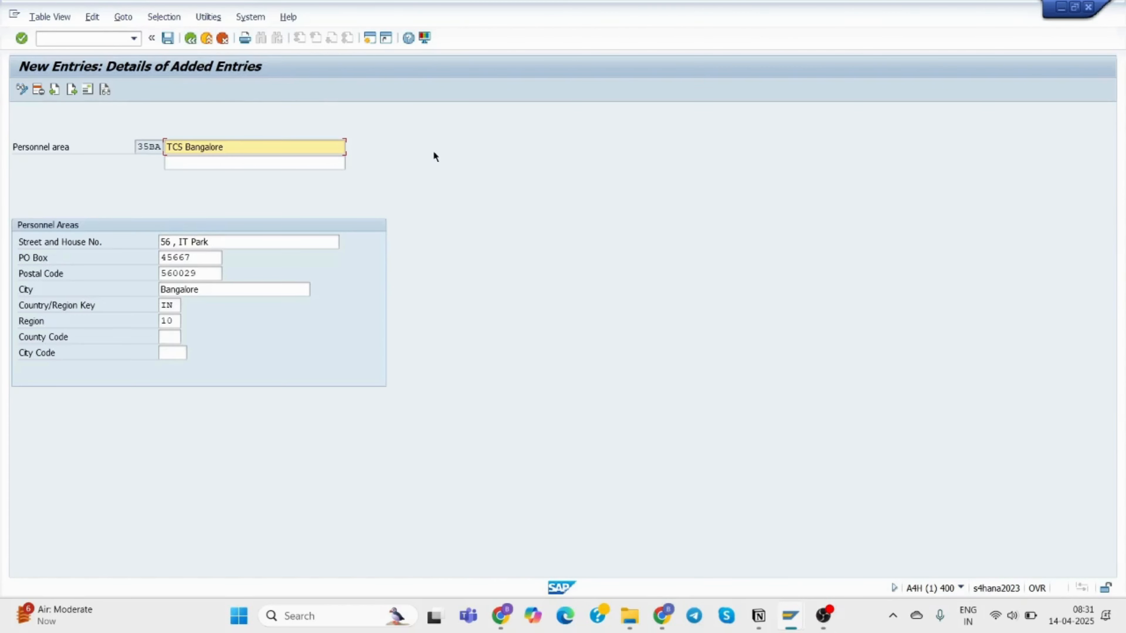
click(368, 38)
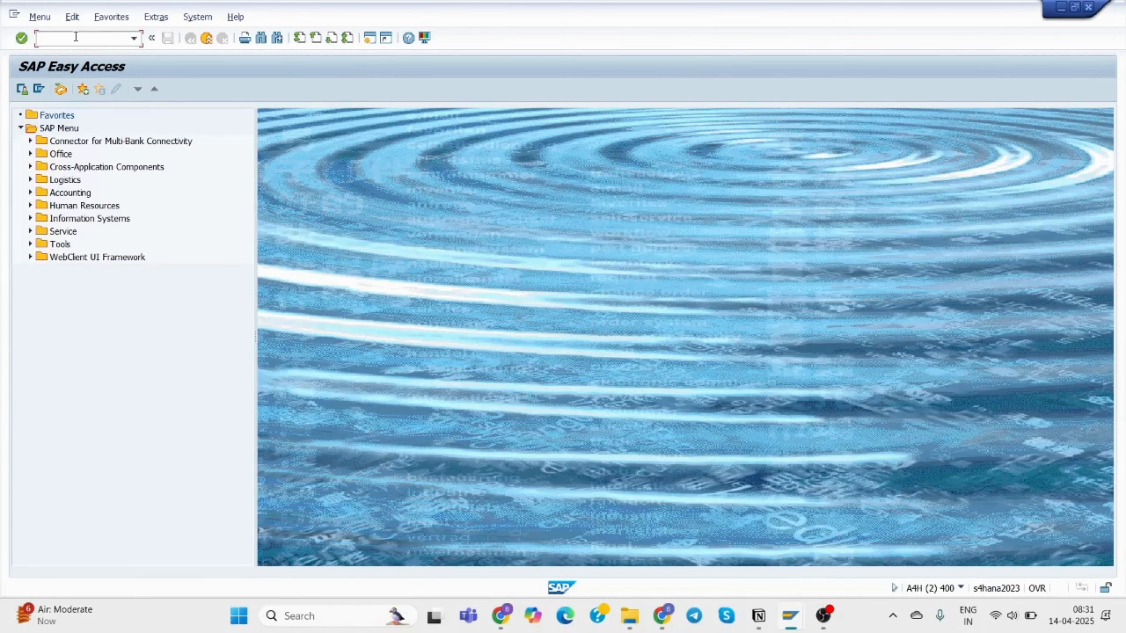
text(ox15)
key(Return)
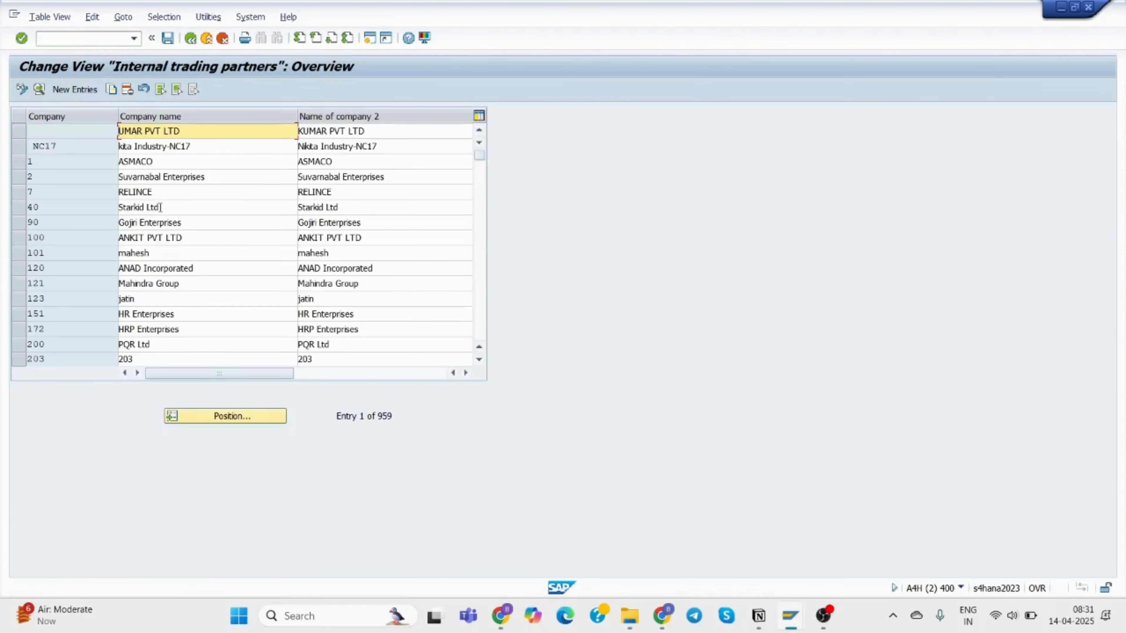
scroll(172, 297, down, 3)
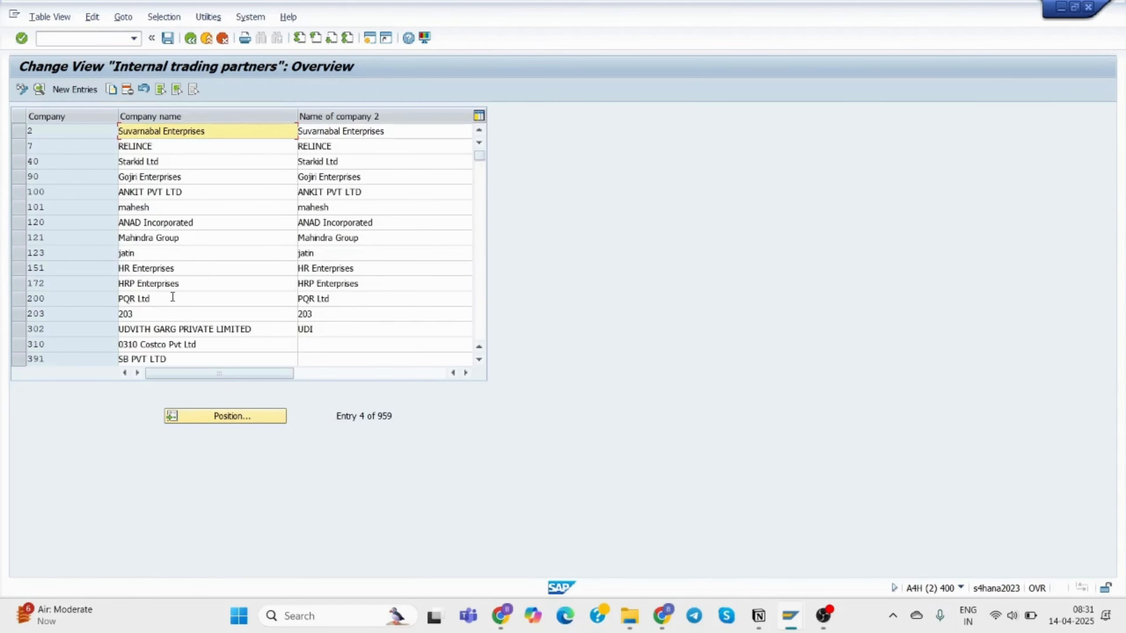
scroll(172, 300, down, 3)
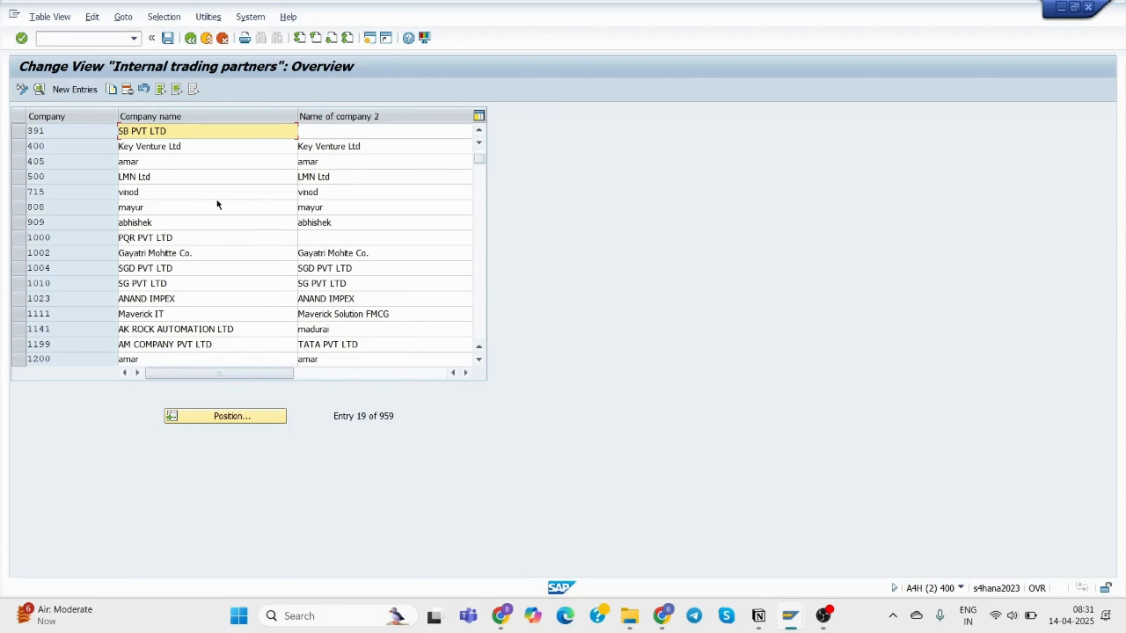
click(265, 418)
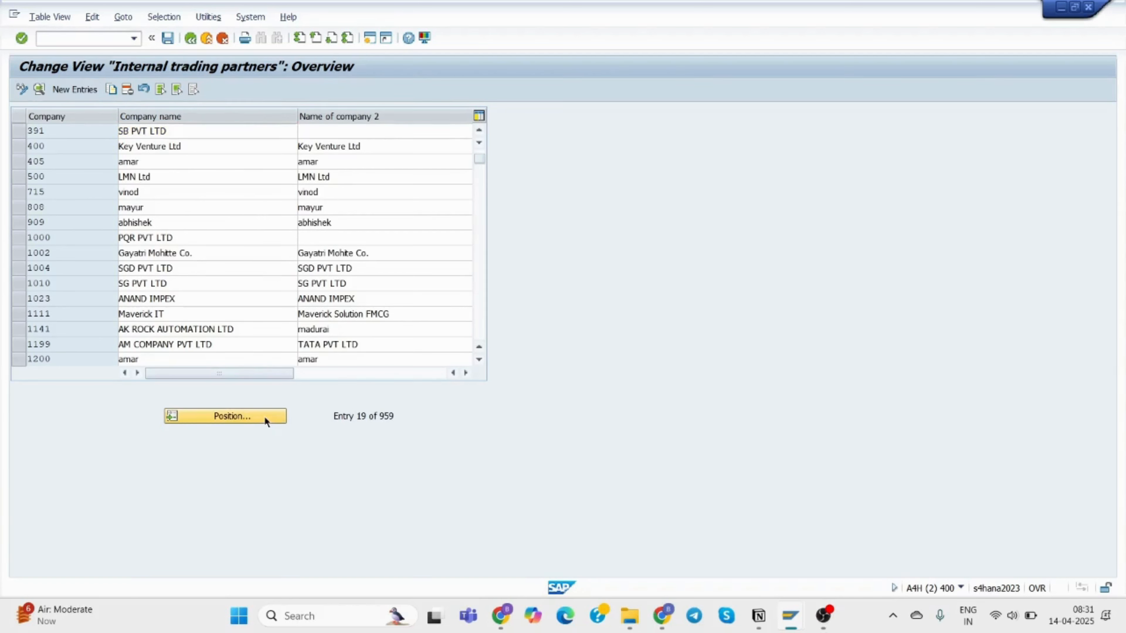
text(tc56)
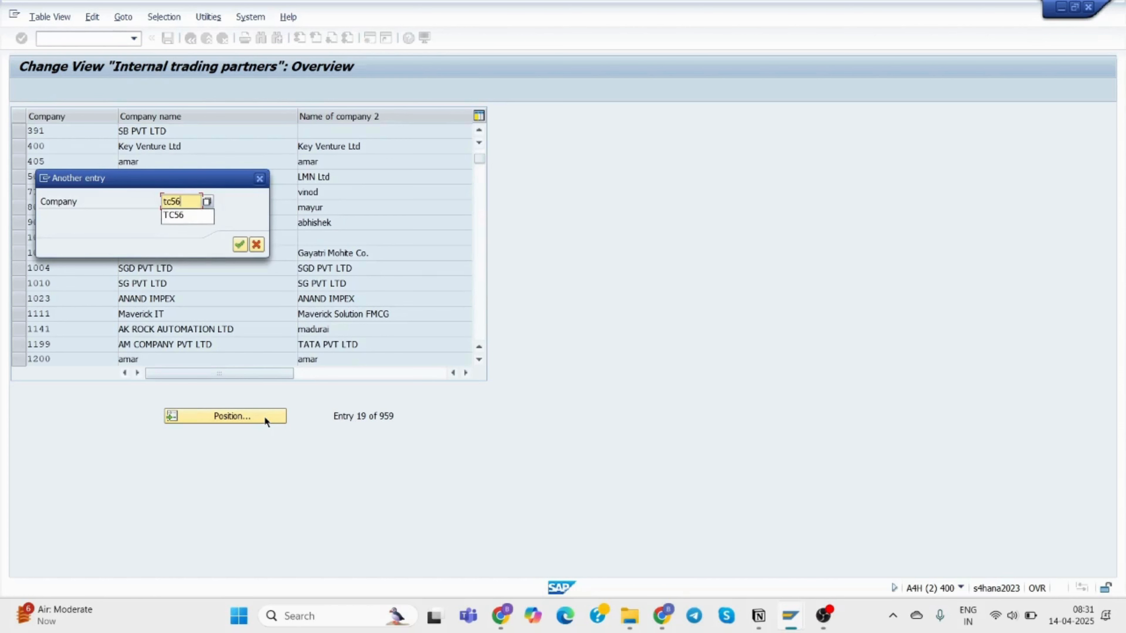
key(Return)
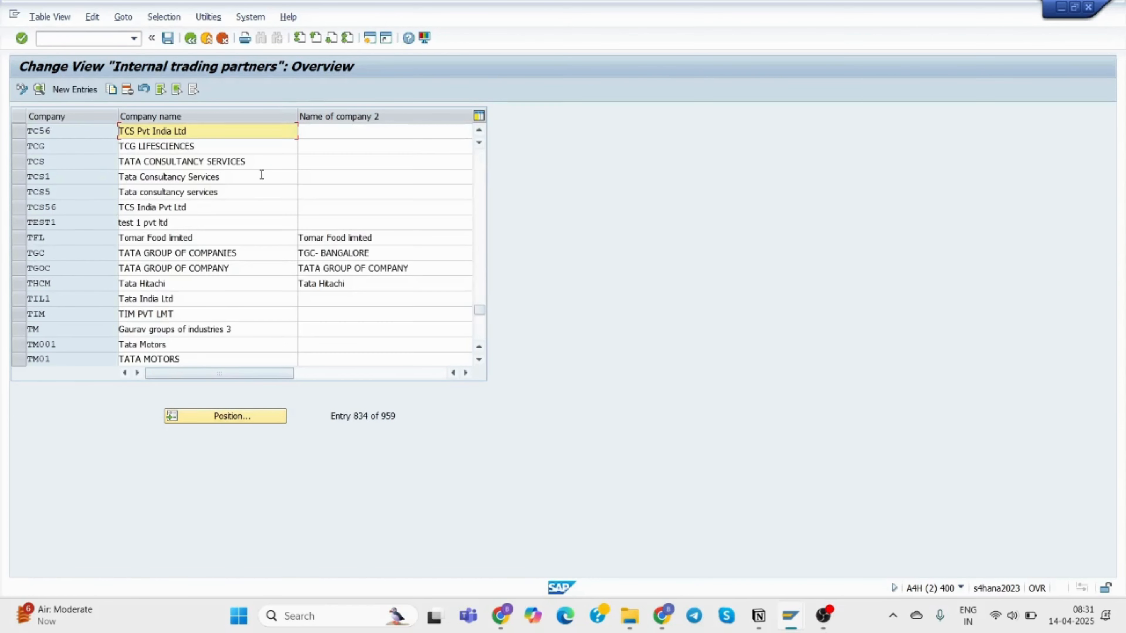
double_click(239, 131)
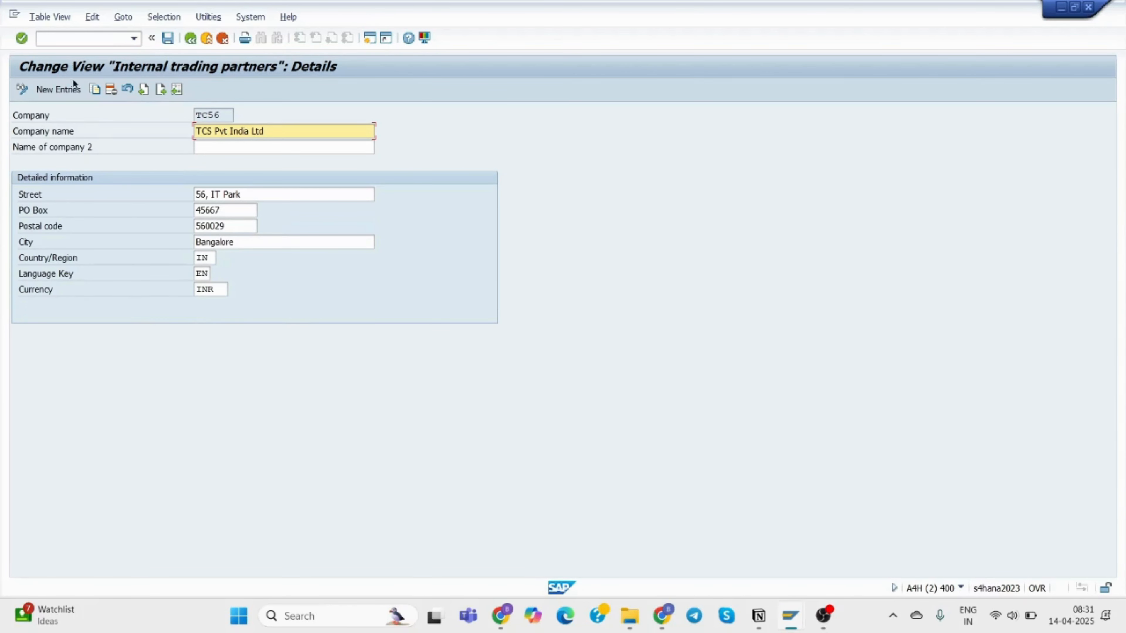
click(190, 38)
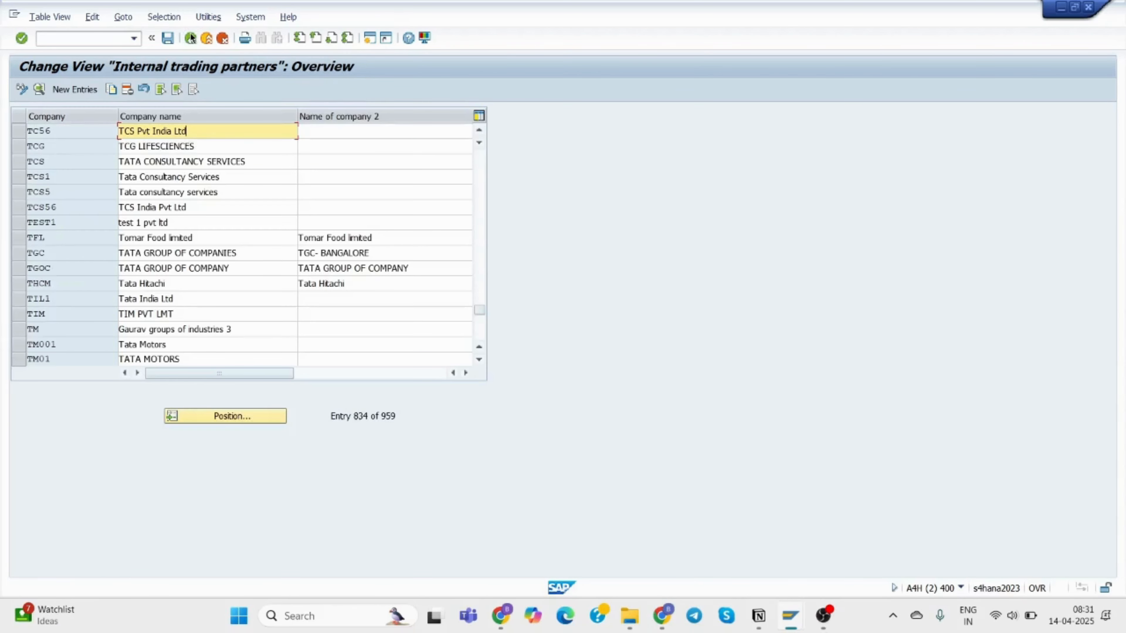
click(190, 38)
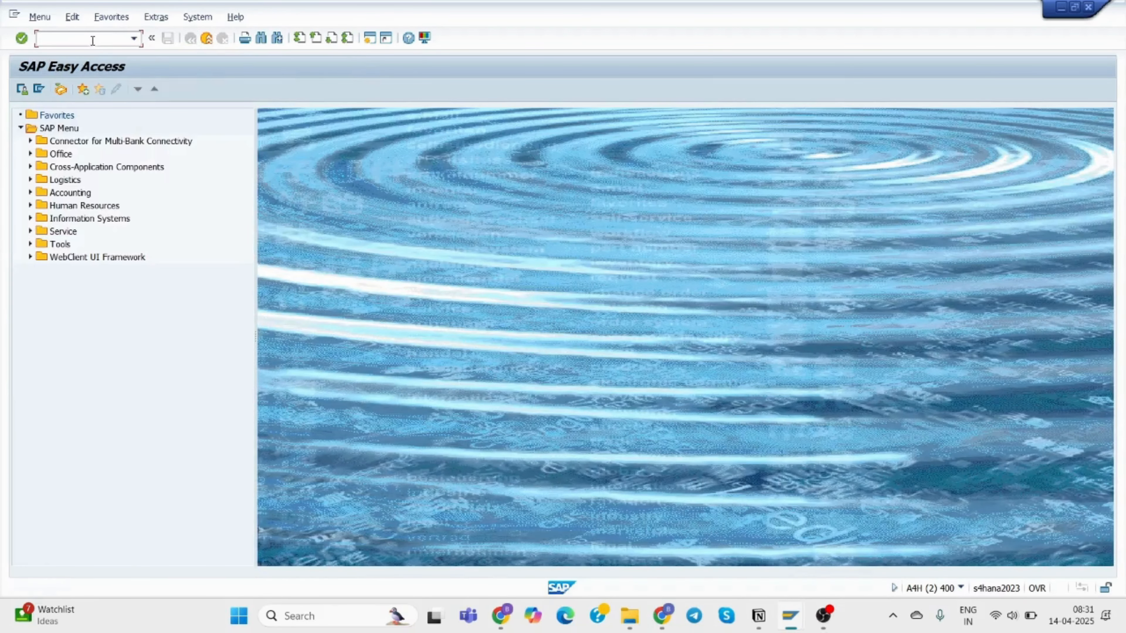
Run OX02, position to company code 35TC and open its address.
click(92, 38)
text(ok)
key(BackSpace)
text(x02)
key(Return)
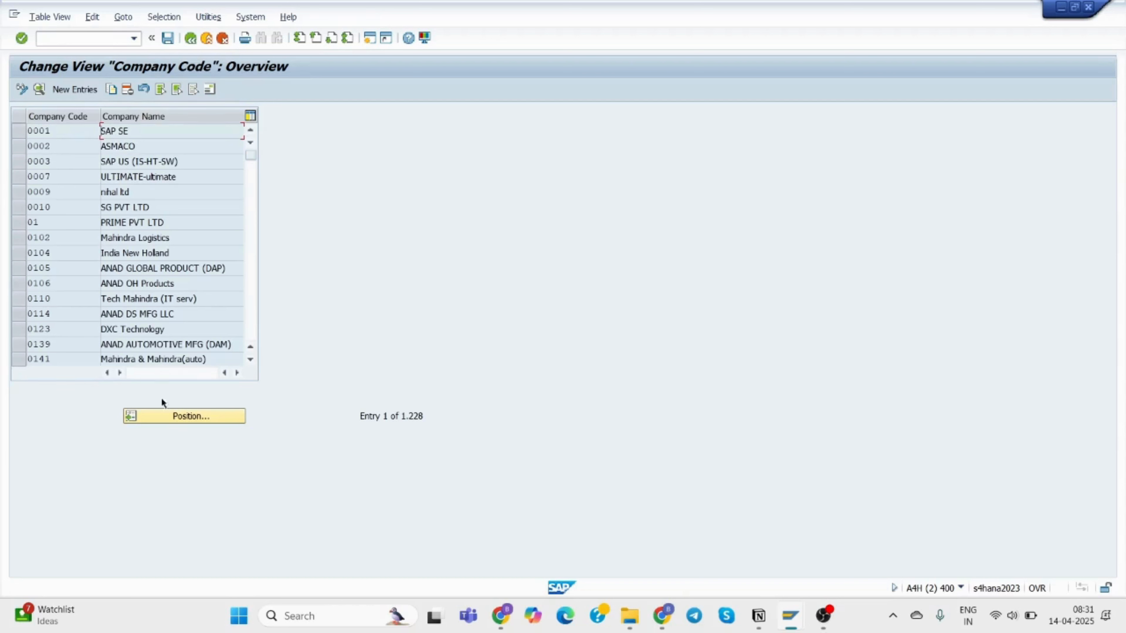
click(169, 410)
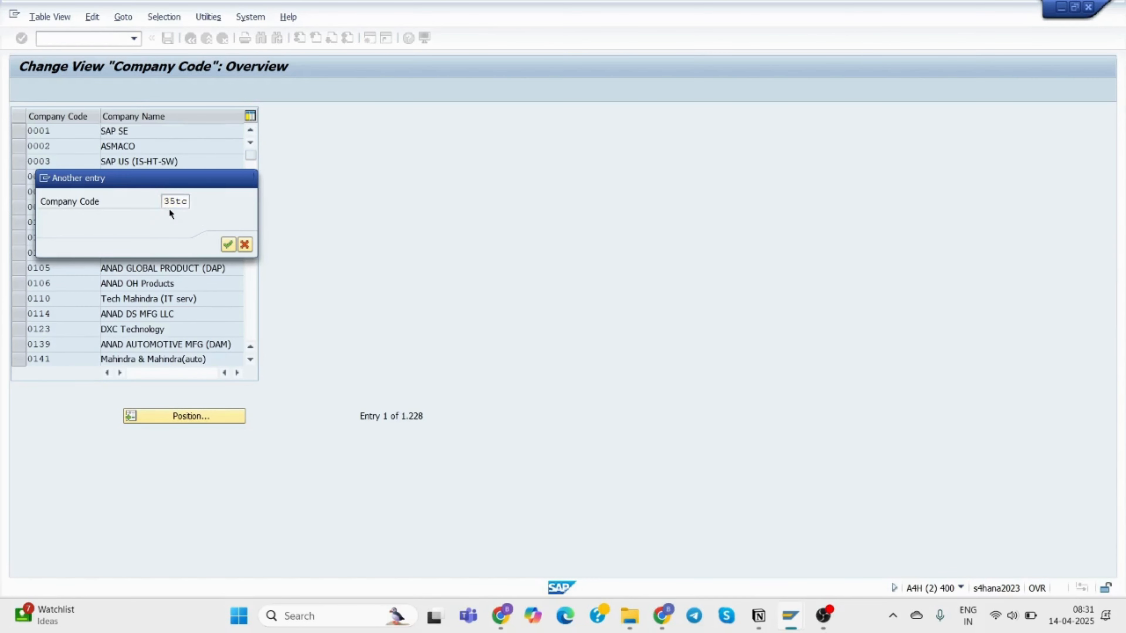
key(Return)
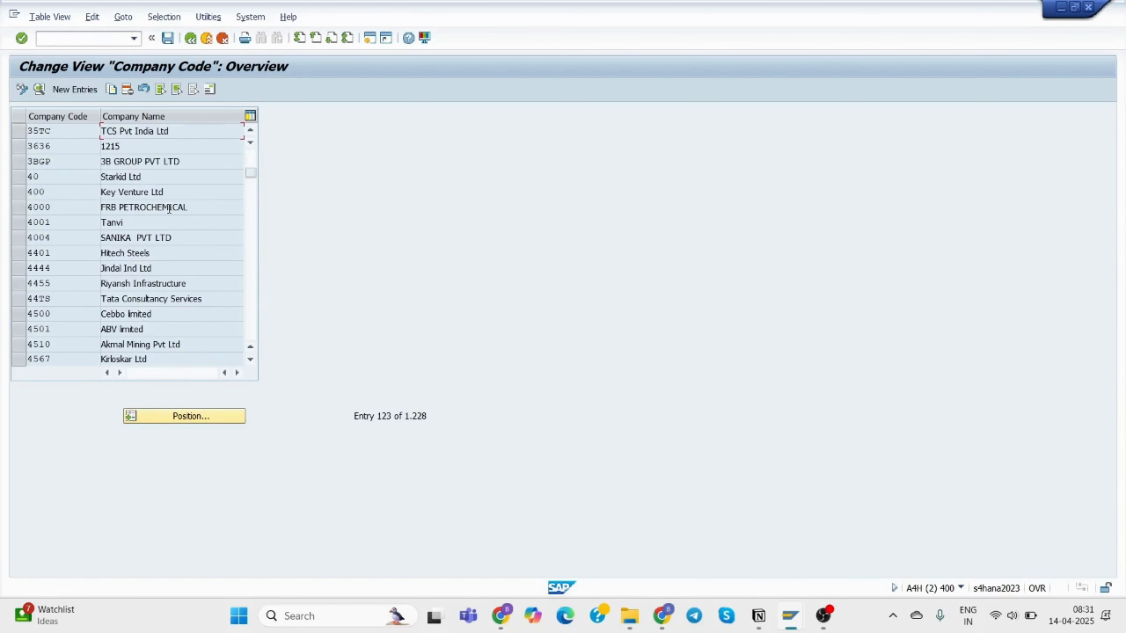
double_click(177, 130)
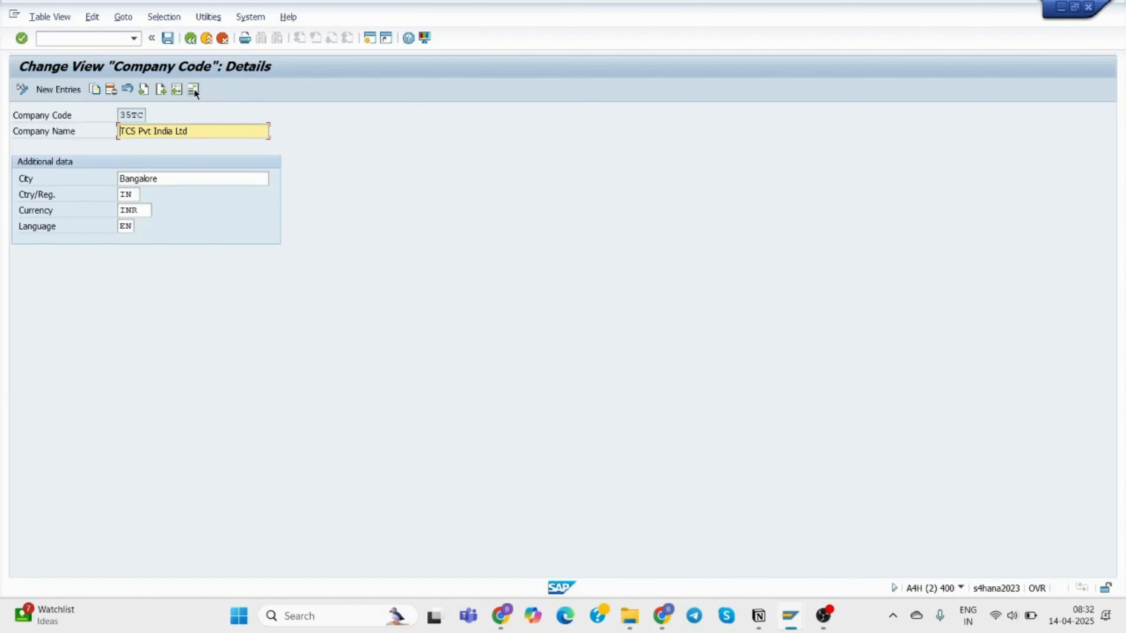
click(193, 89)
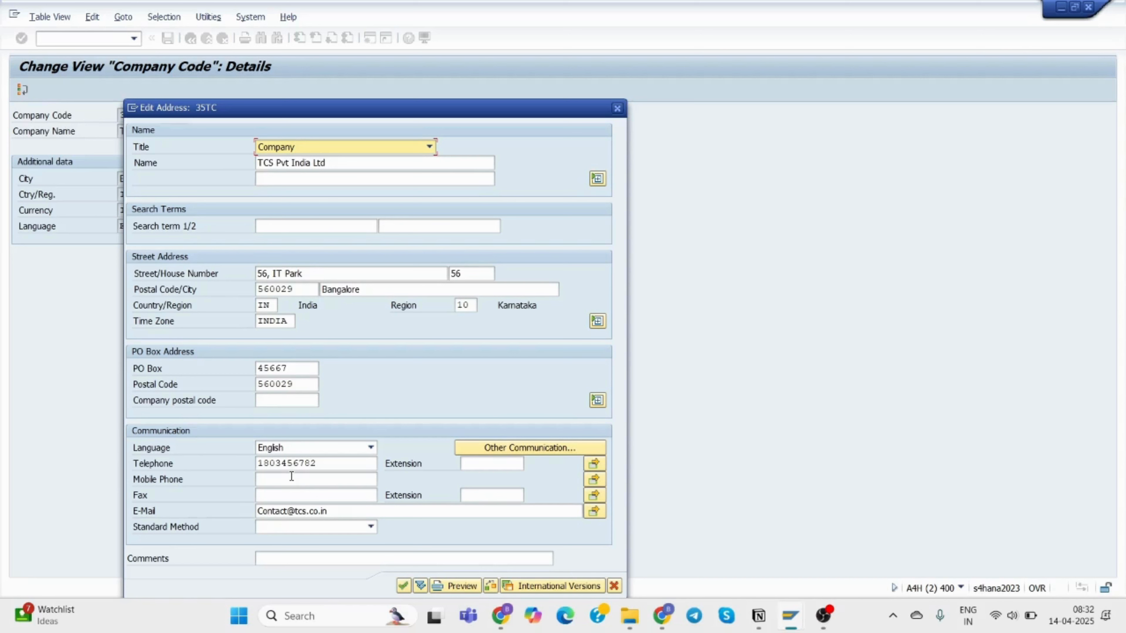
Copy 35TC's telephone number and switch to the 35BA personnel area window.
click(298, 462)
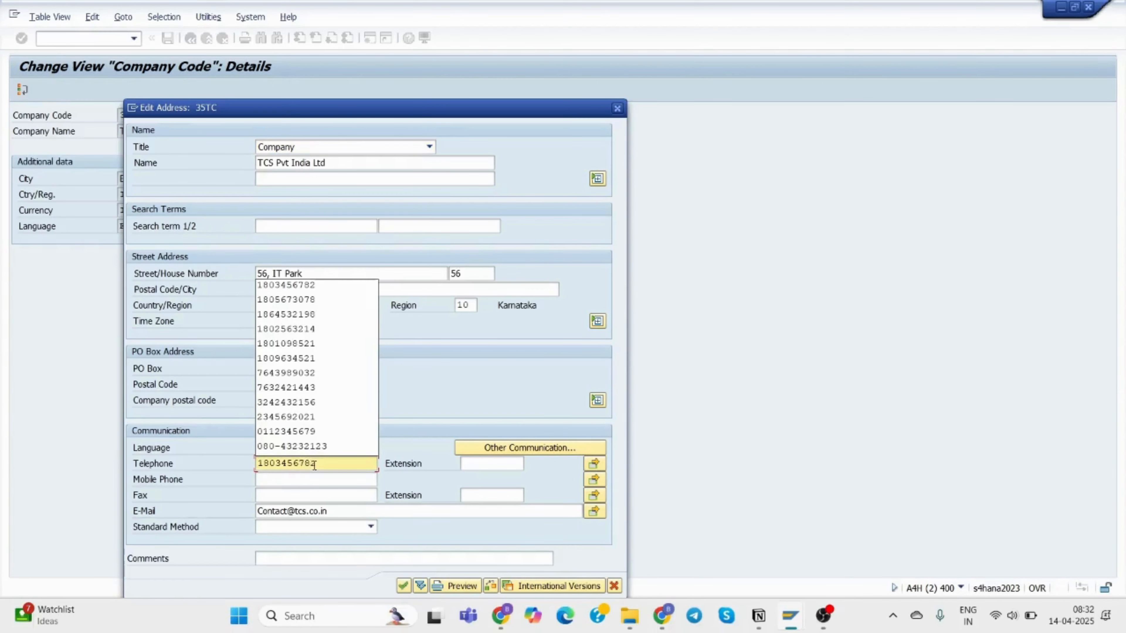
drag(317, 464, 256, 464)
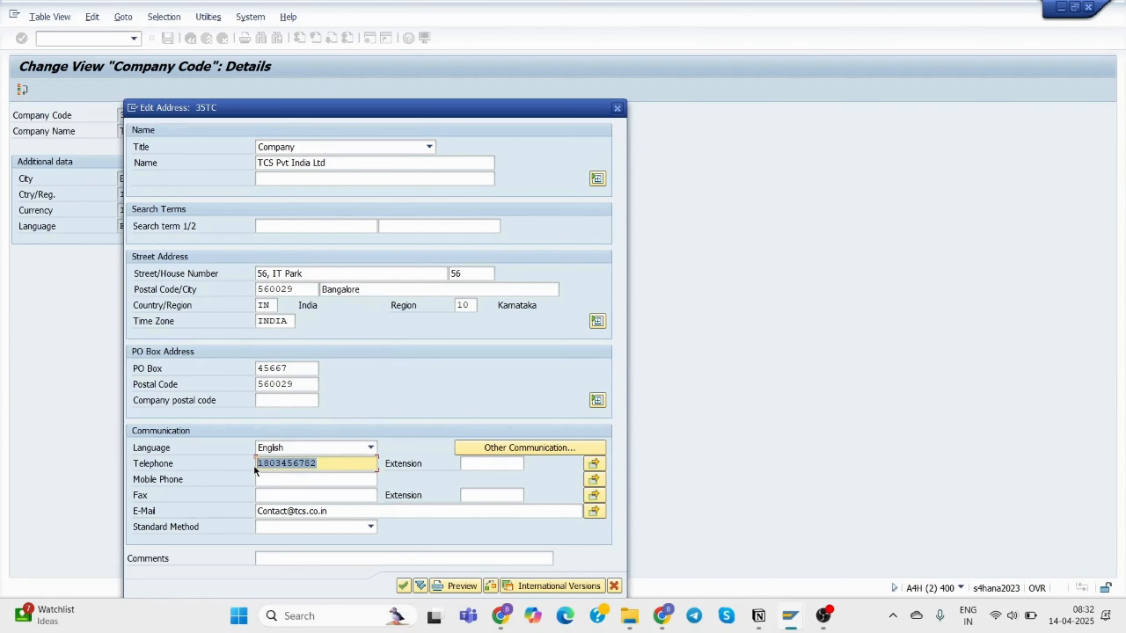
key(ctrl+c)
mouse_move(786, 617)
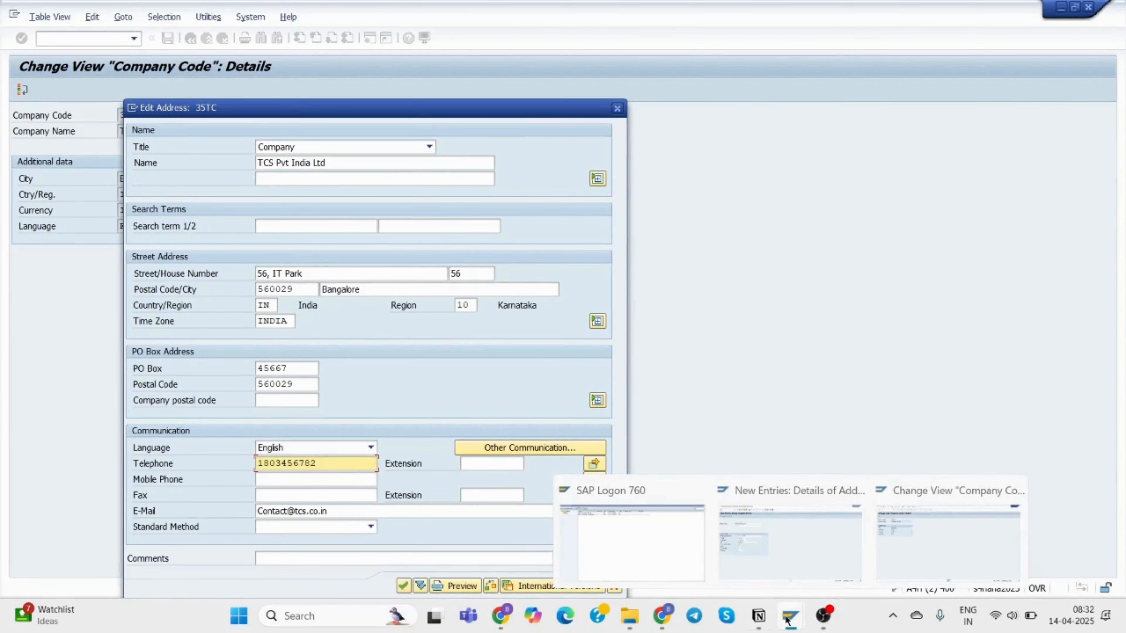
click(904, 552)
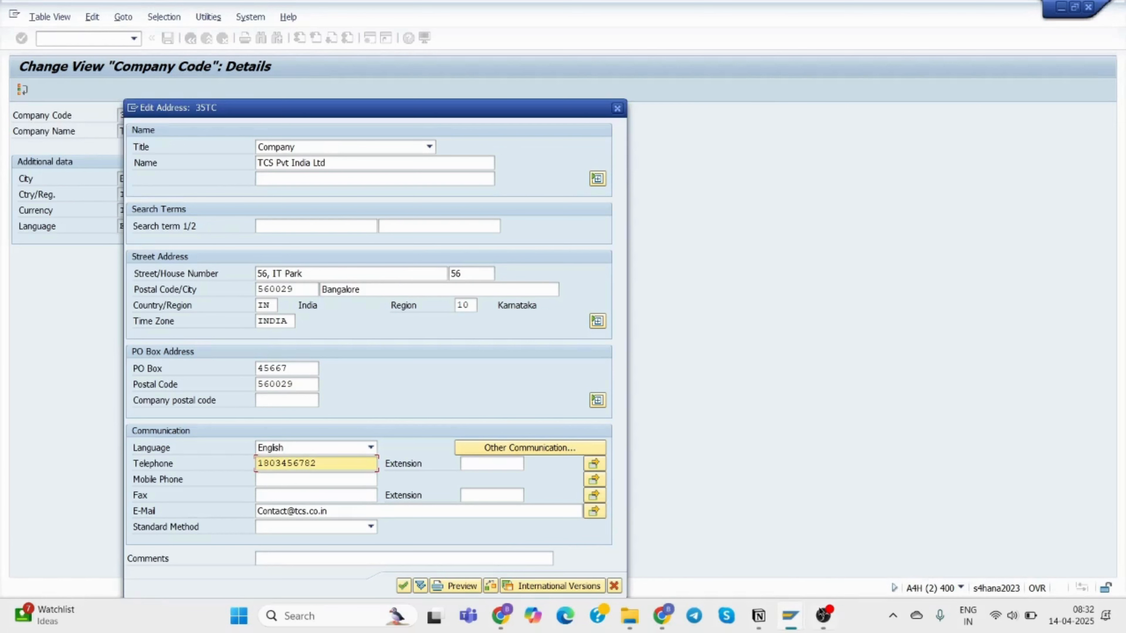
mouse_move(791, 618)
click(781, 551)
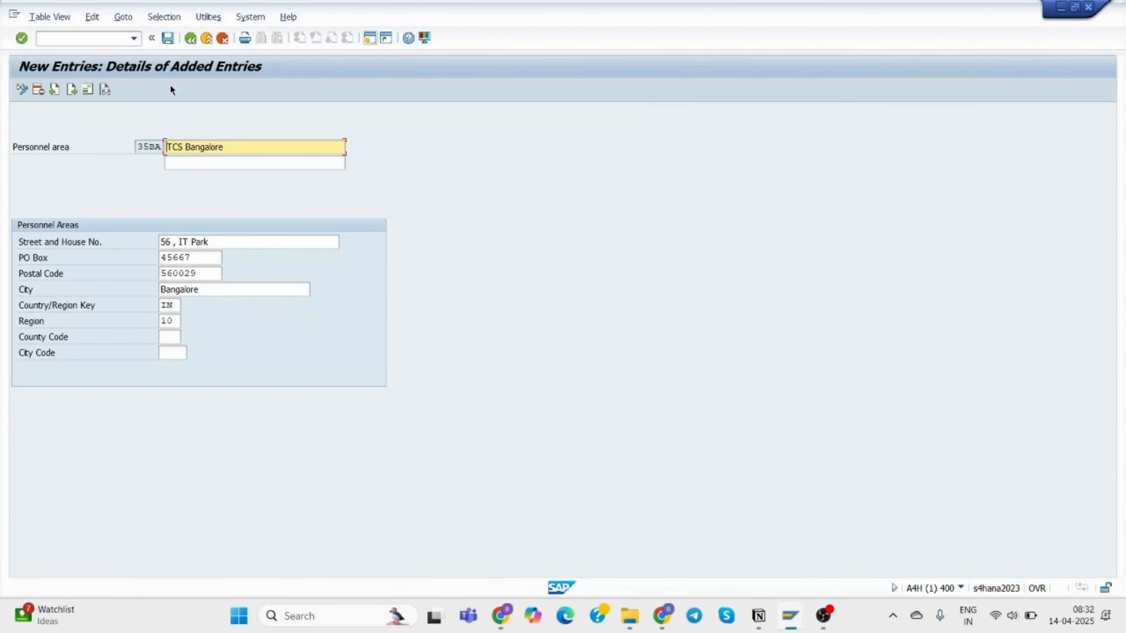
Save personnel area 35BA, close the request prompt and help panel, then open its Address form.
click(167, 39)
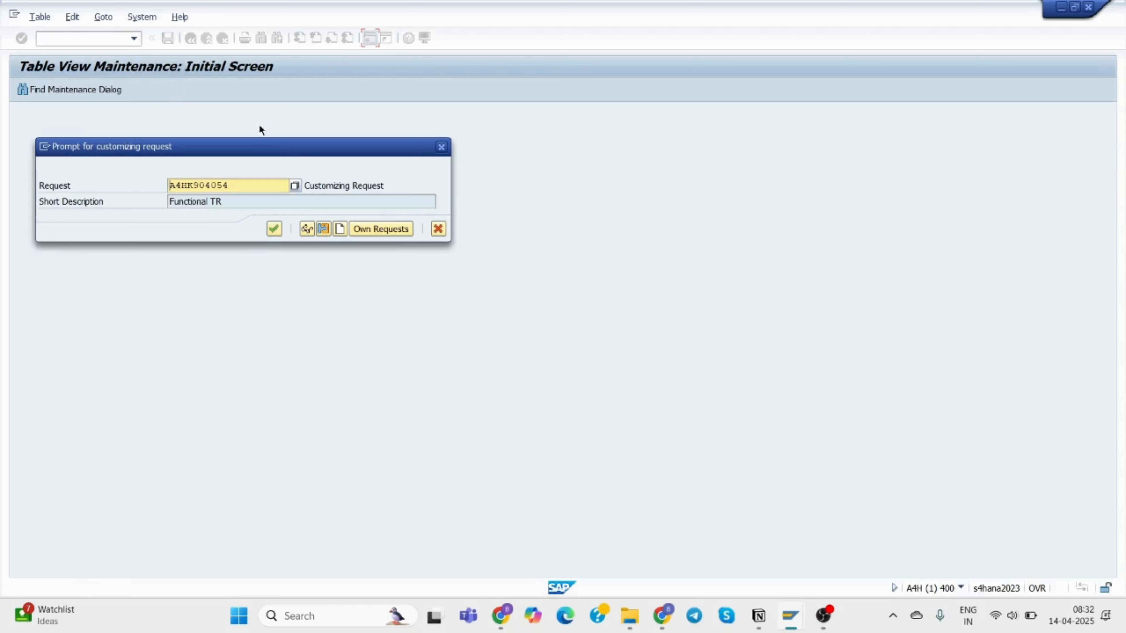
click(442, 146)
click(102, 89)
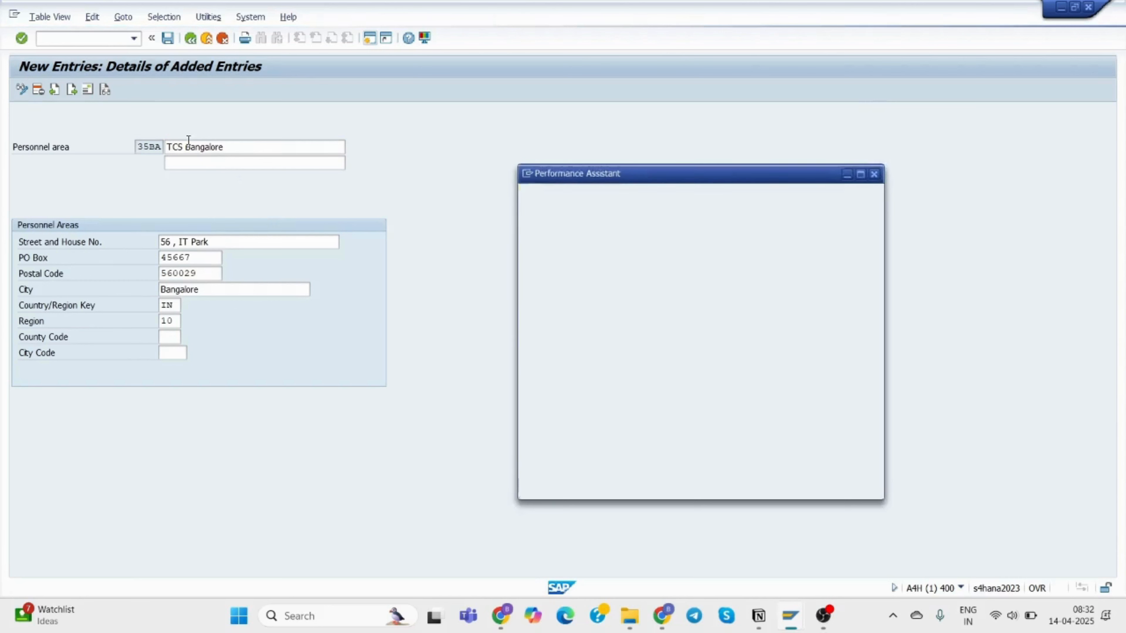
click(874, 174)
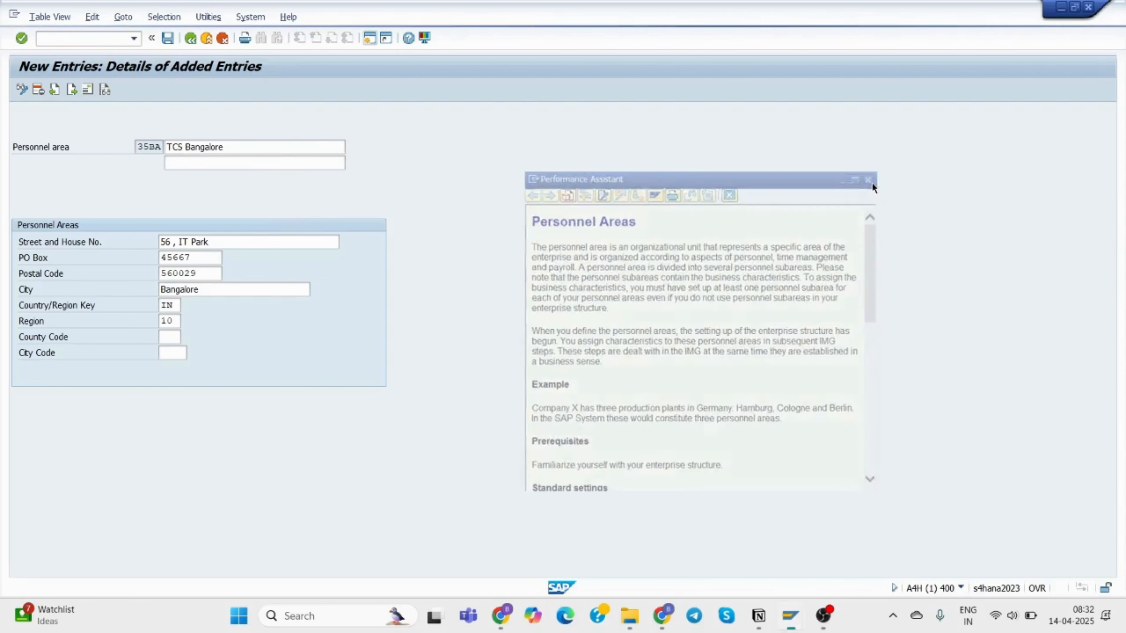
click(87, 90)
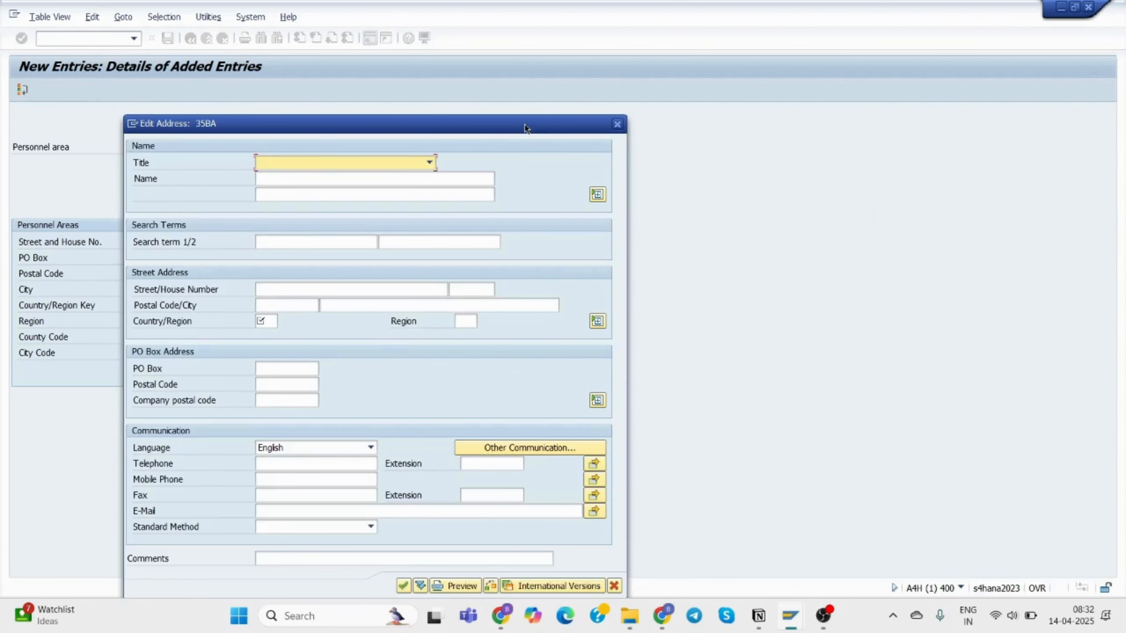
Set the address title to Company and the name to TCS Bangalore.
drag(527, 127, 827, 89)
click(705, 119)
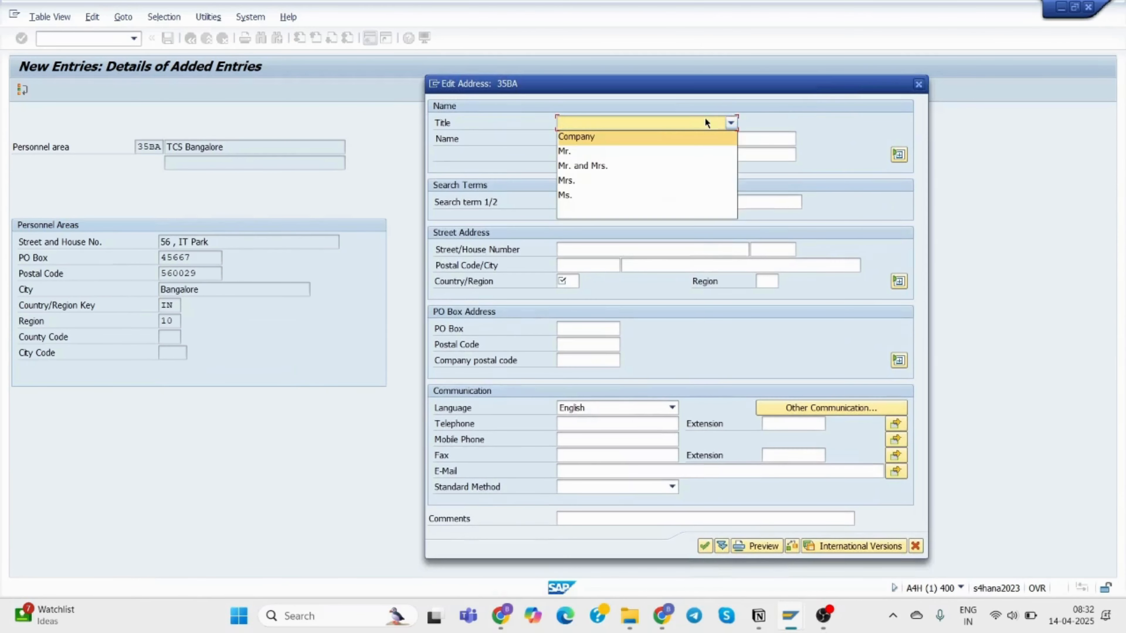
click(648, 140)
click(645, 141)
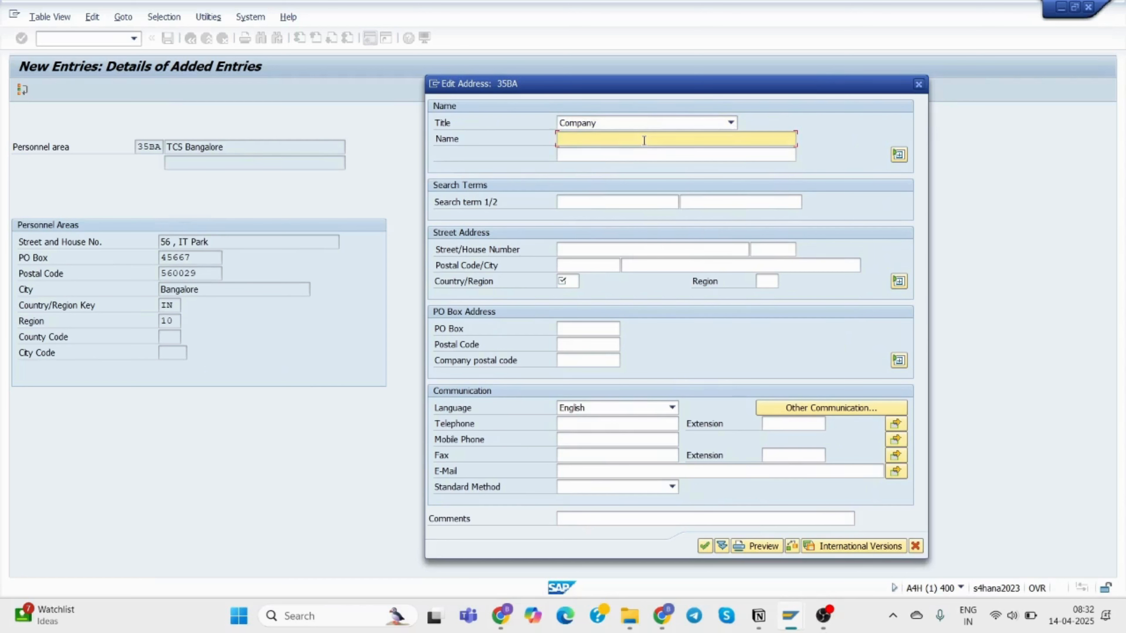
text(TCS)
click(637, 153)
Enter house number 56 and postal code 560029 in the street address.
click(582, 250)
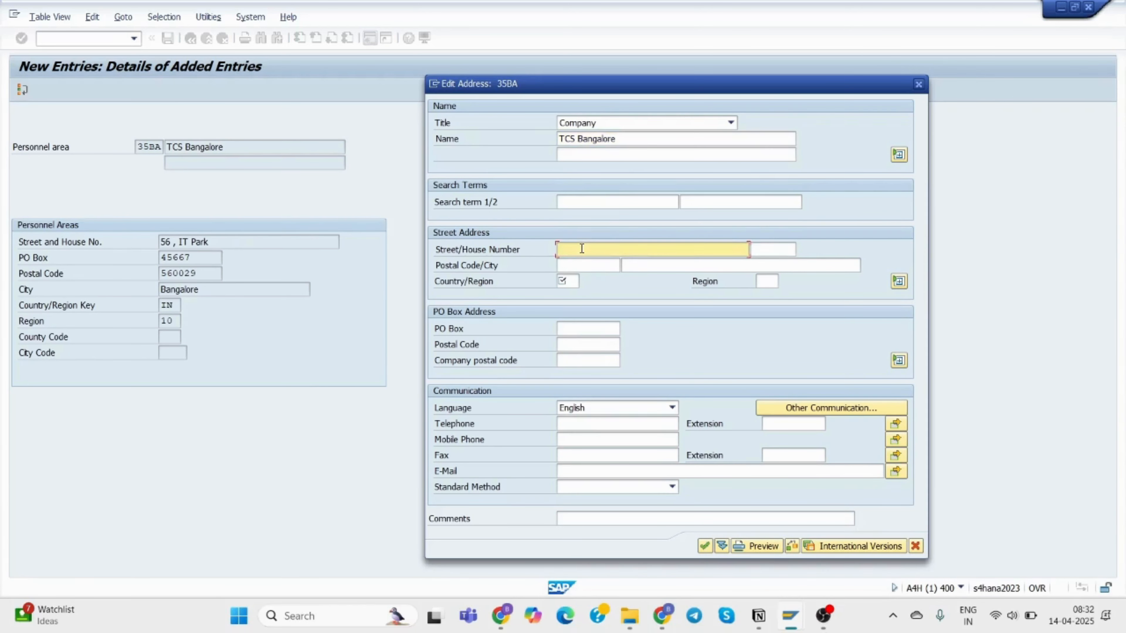
text(56, IT Park)
click(755, 251)
text(56)
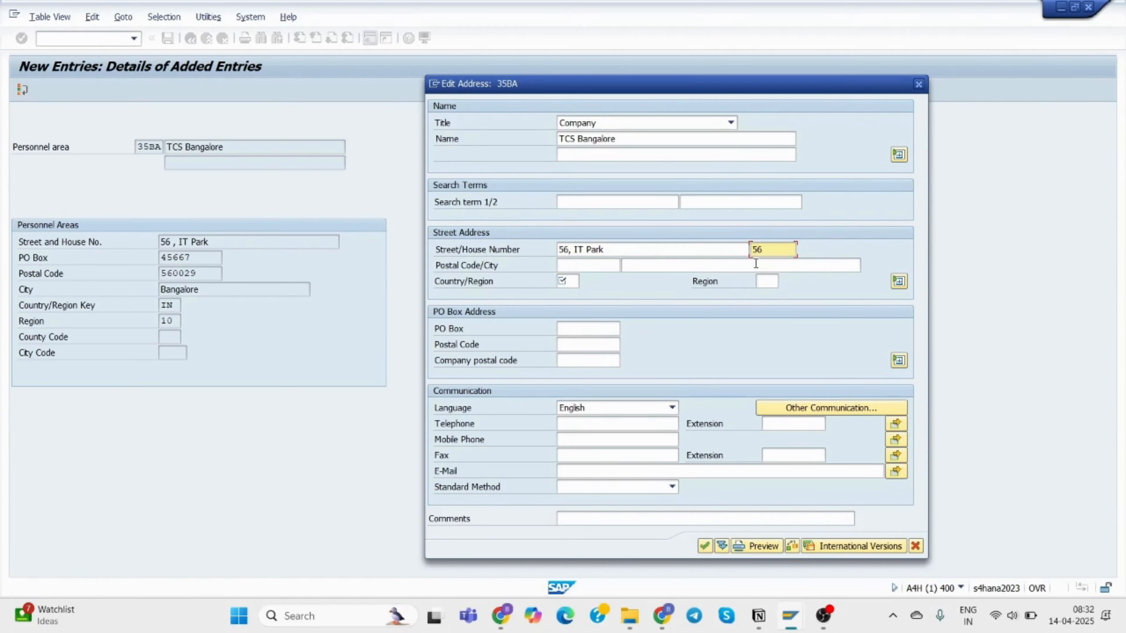
click(598, 267)
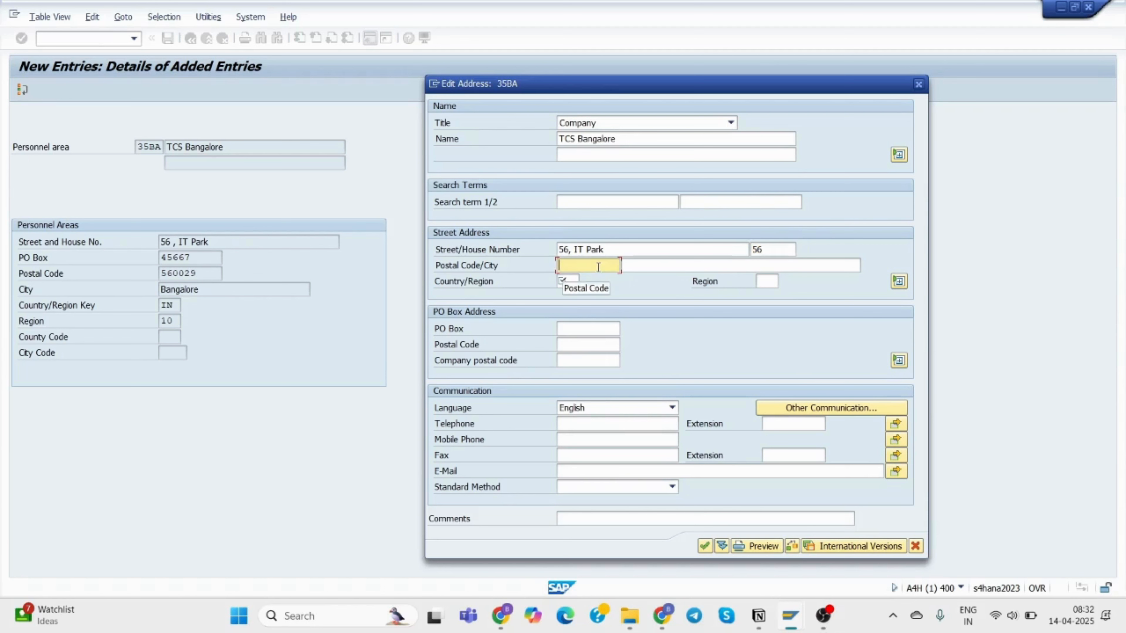
text(5600)
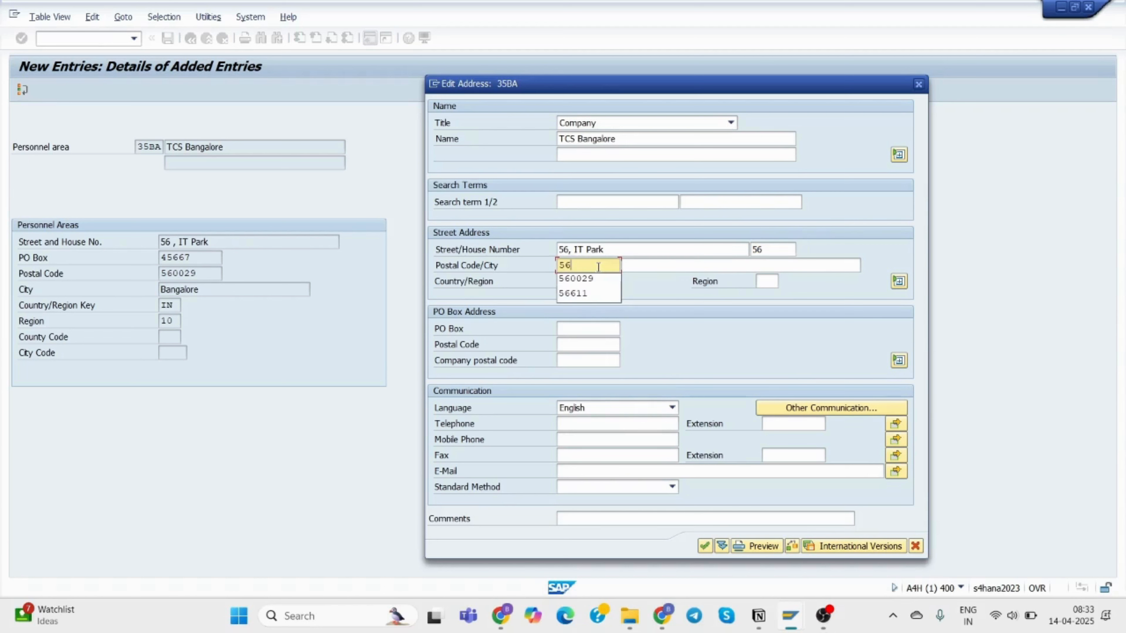
text(9)
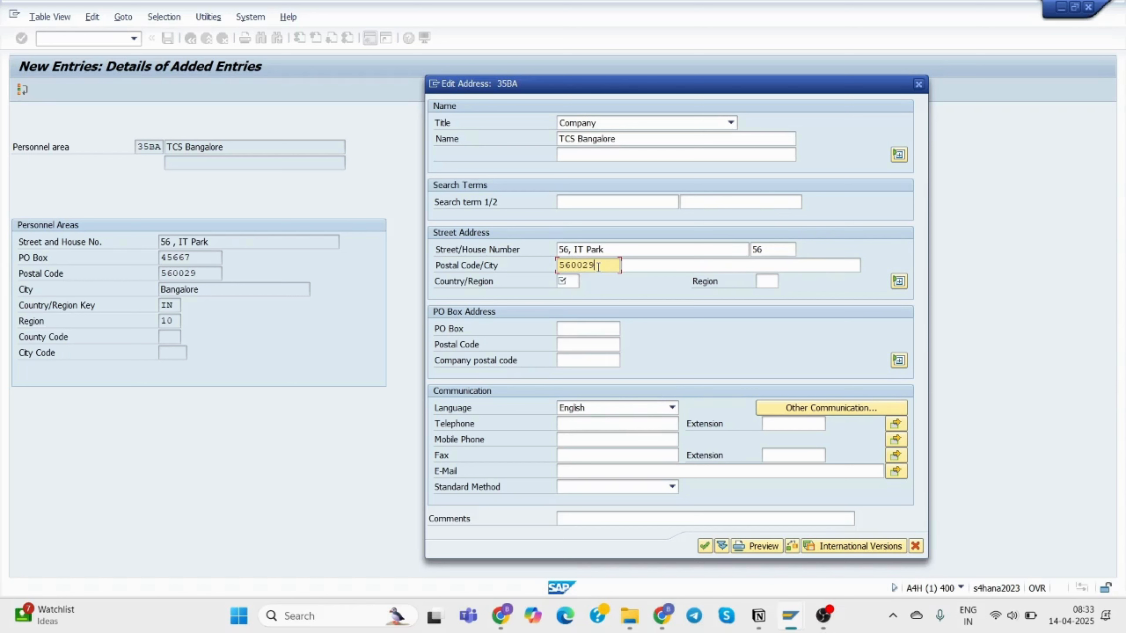
Set city Bangalore, country India (IN) and region 10 Karnataka.
click(650, 268)
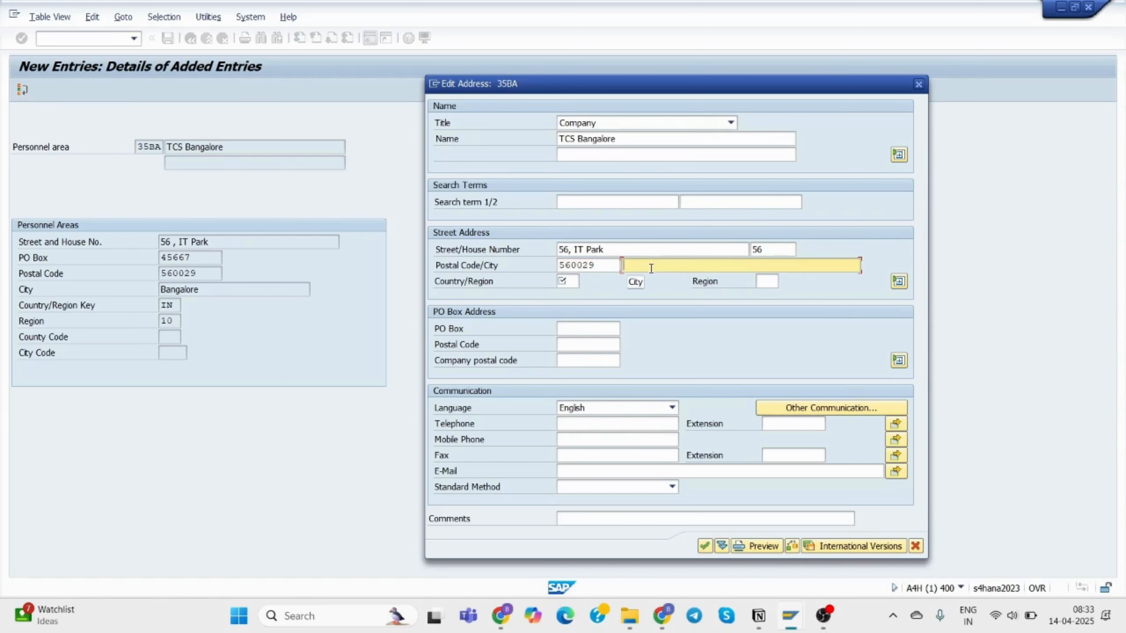
text(B)
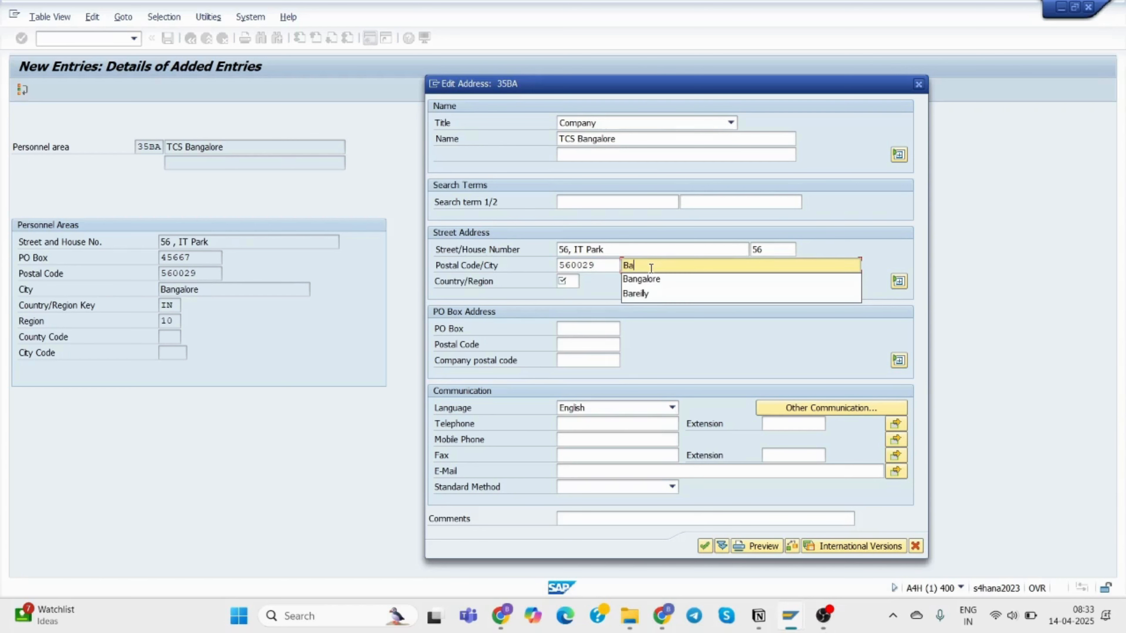
text(a)
click(654, 278)
click(571, 279)
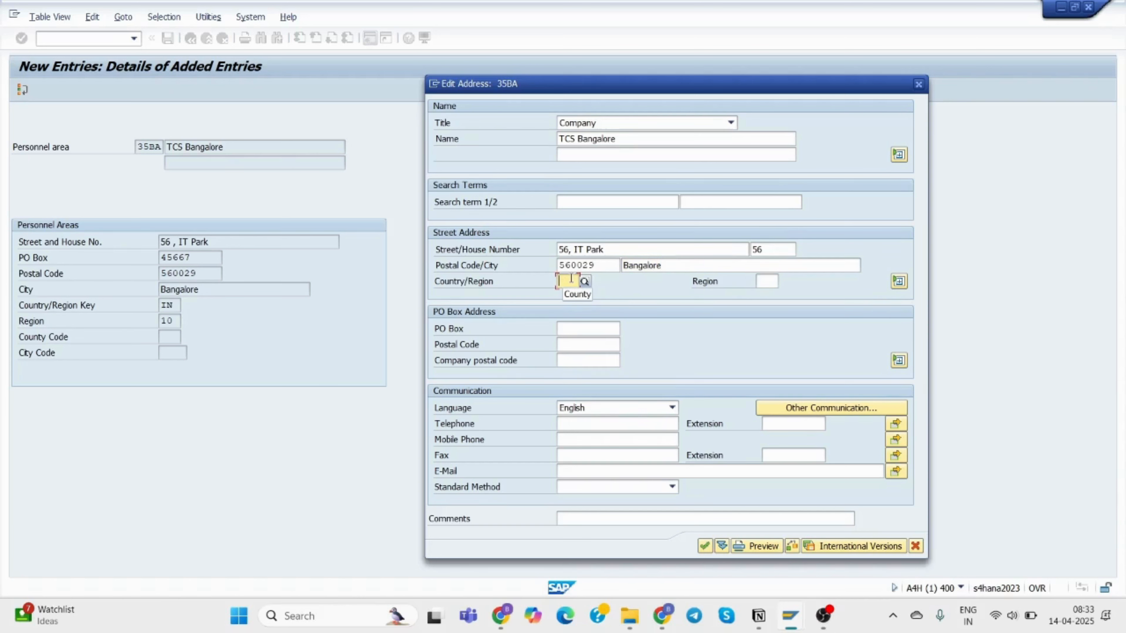
text(in)
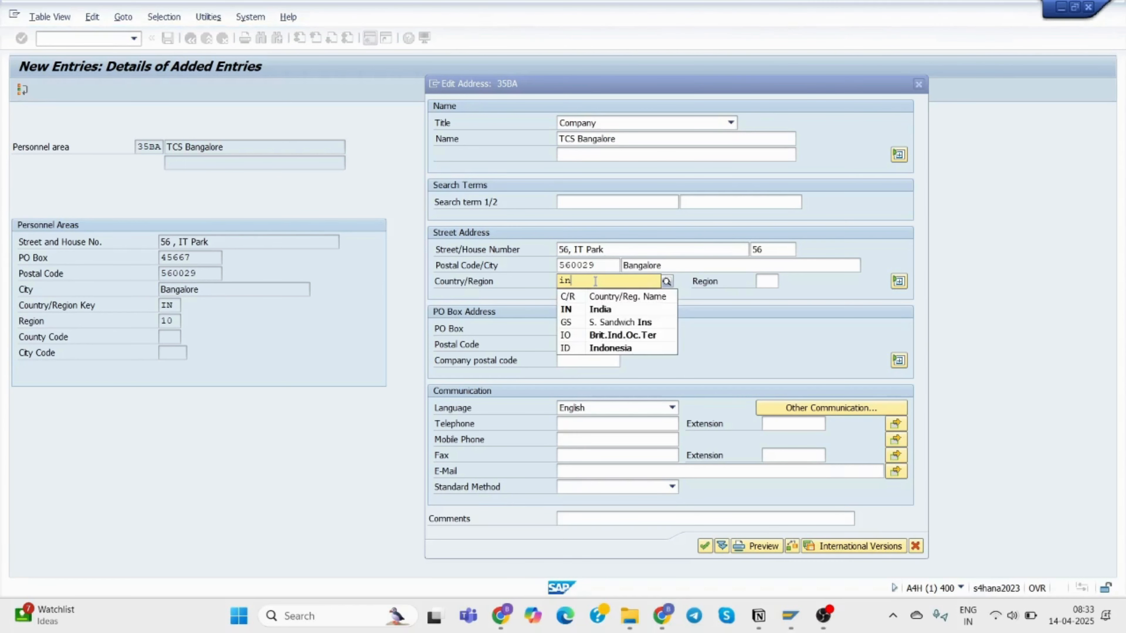
click(629, 308)
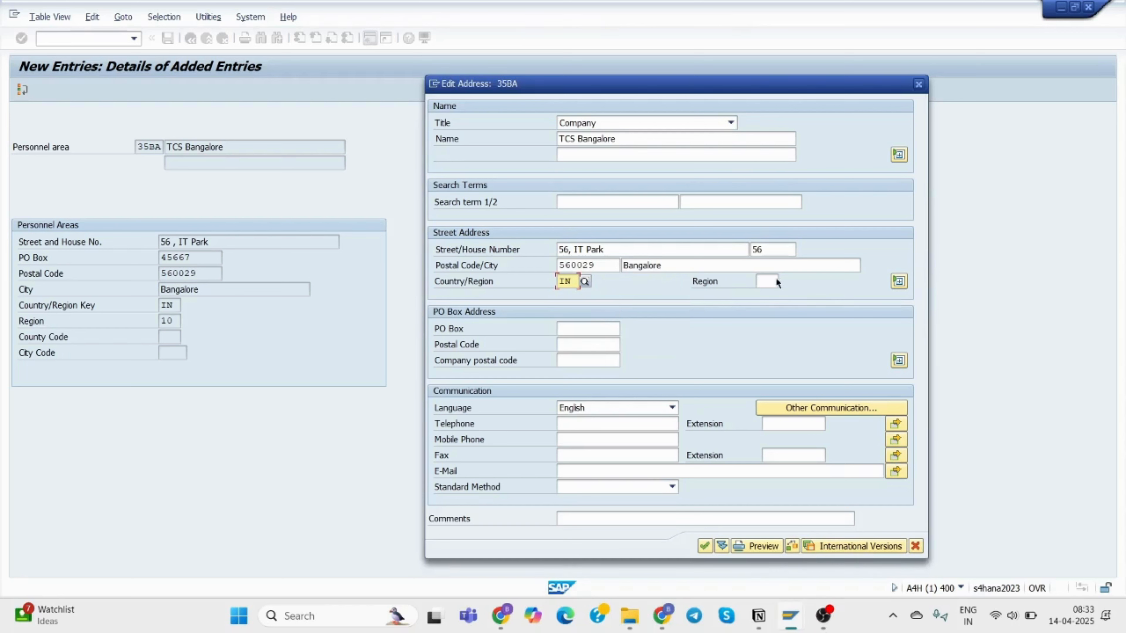
click(764, 283)
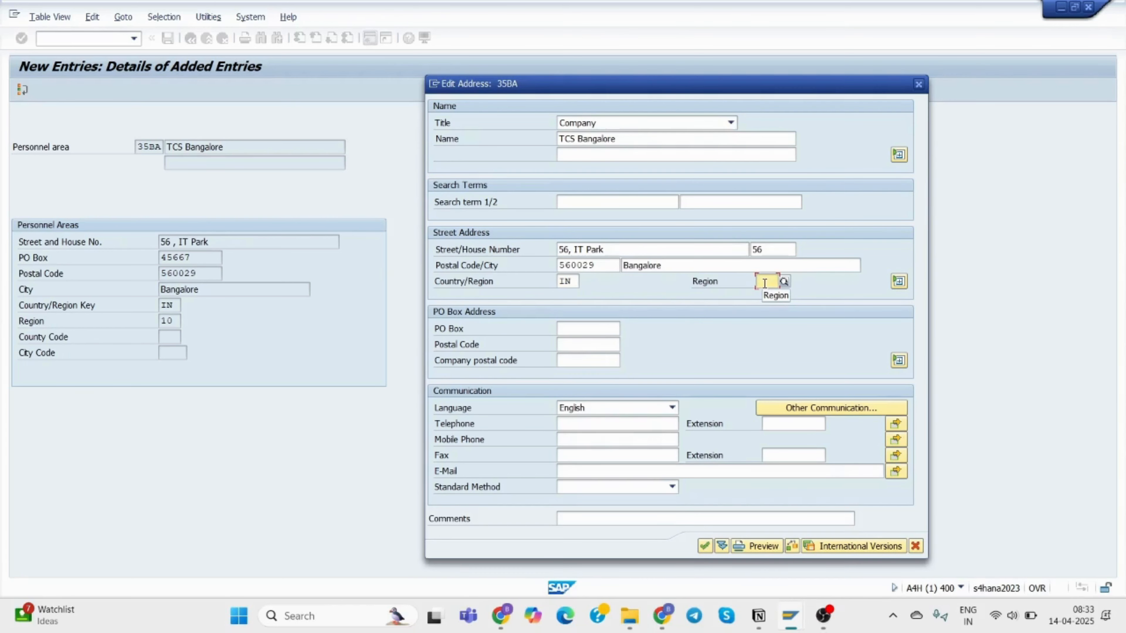
text(Ka)
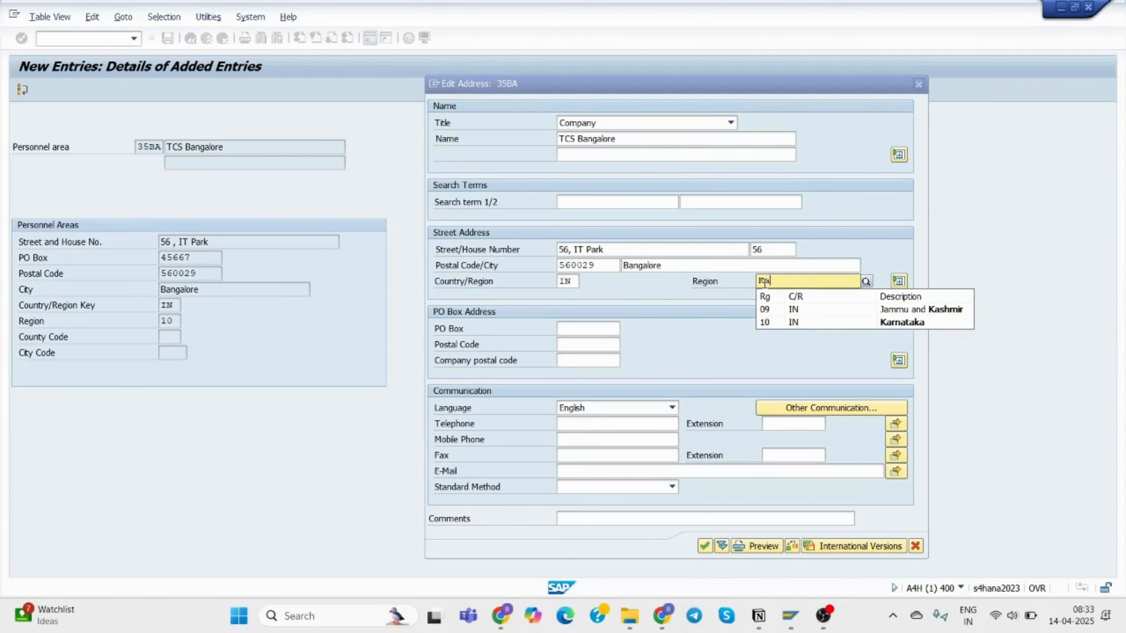
click(799, 321)
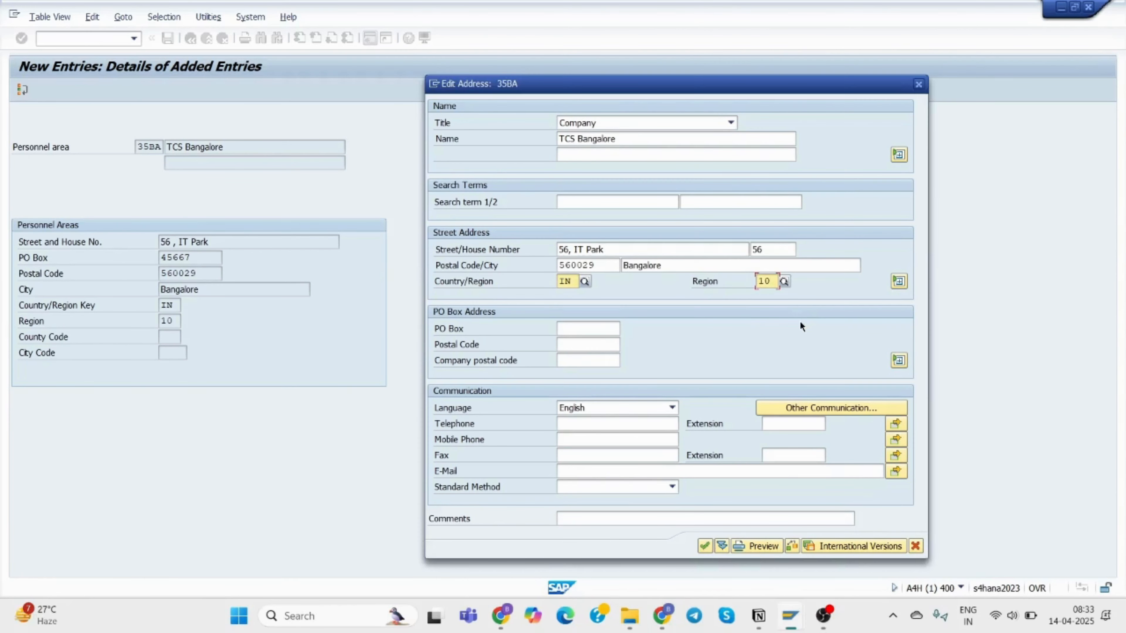
Enter PO box 45667 with PO box postal code 560029, referencing the company code address.
click(574, 329)
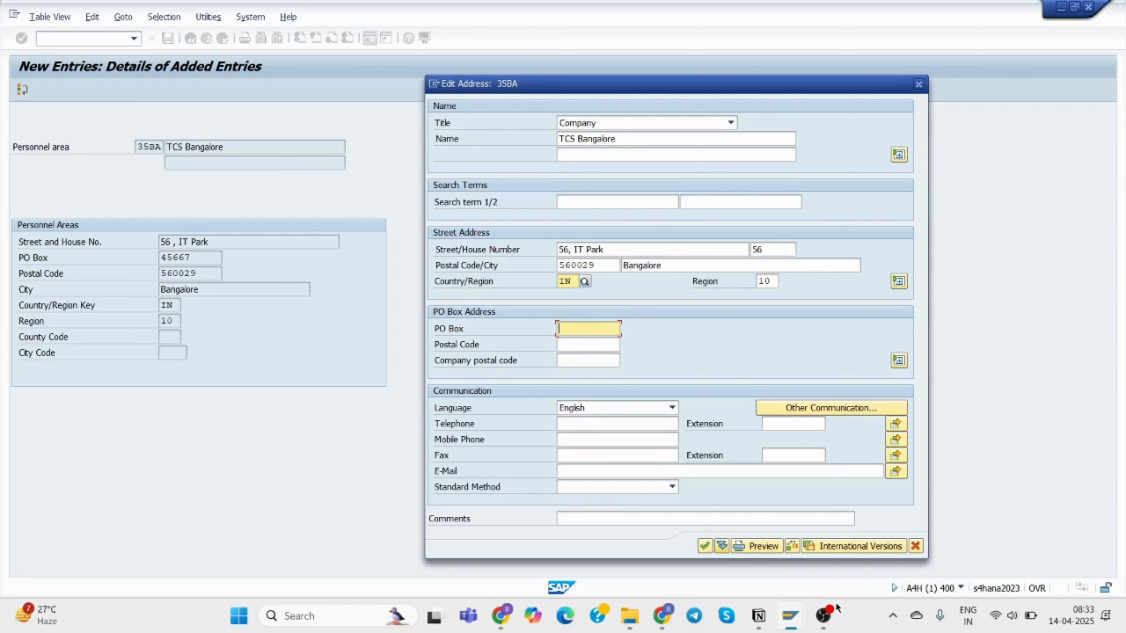
mouse_move(793, 623)
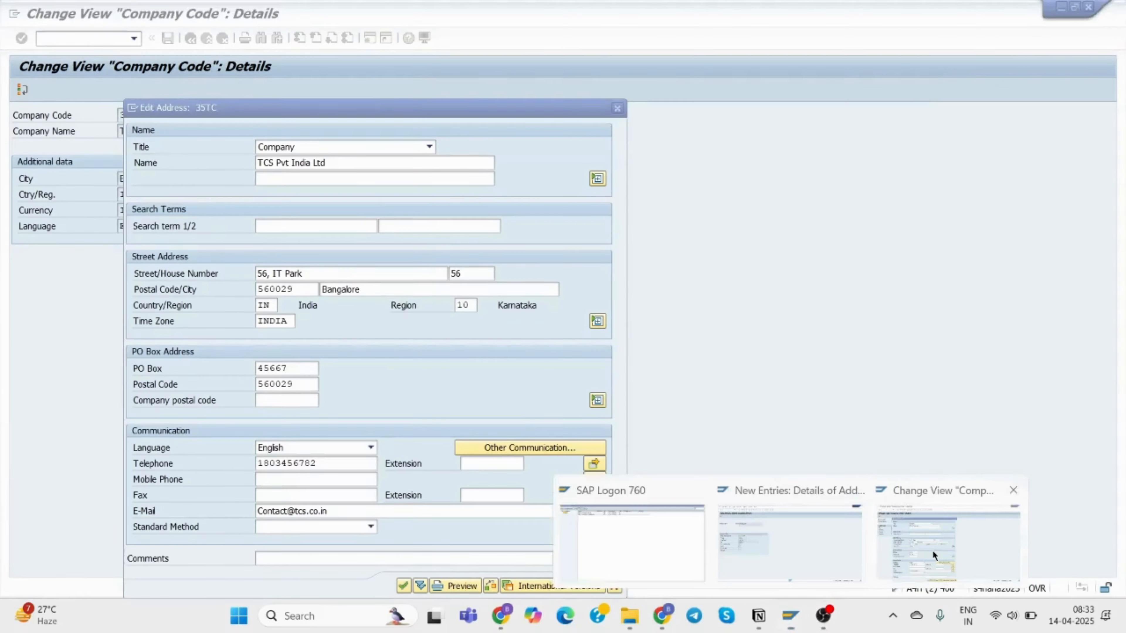
click(932, 551)
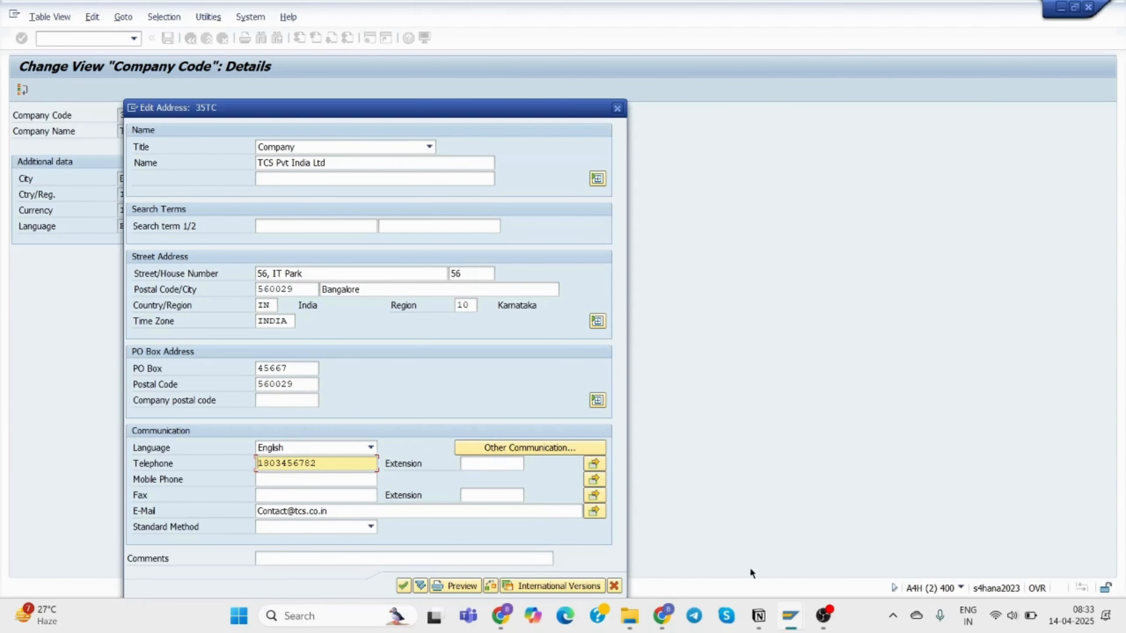
mouse_move(761, 621)
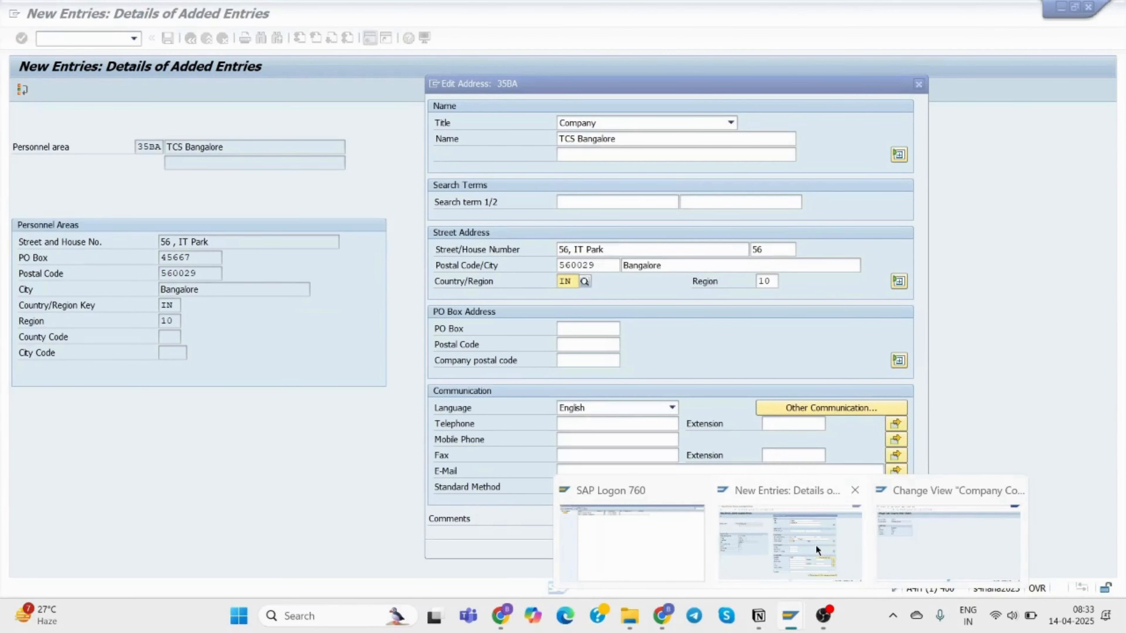
click(815, 545)
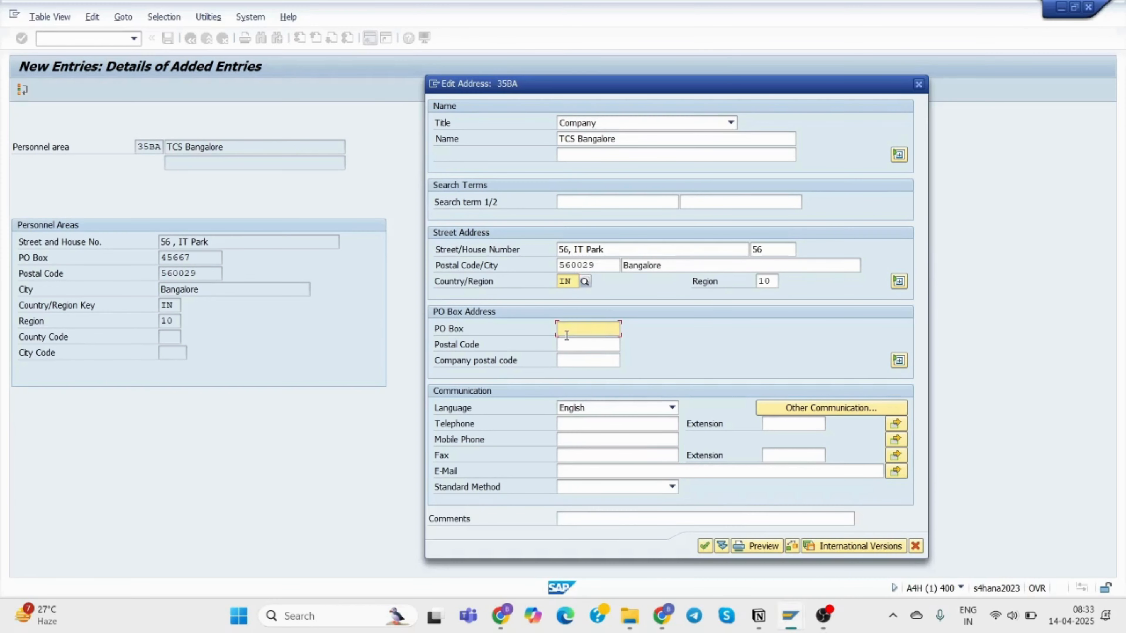
text(45667)
click(577, 350)
text(560029)
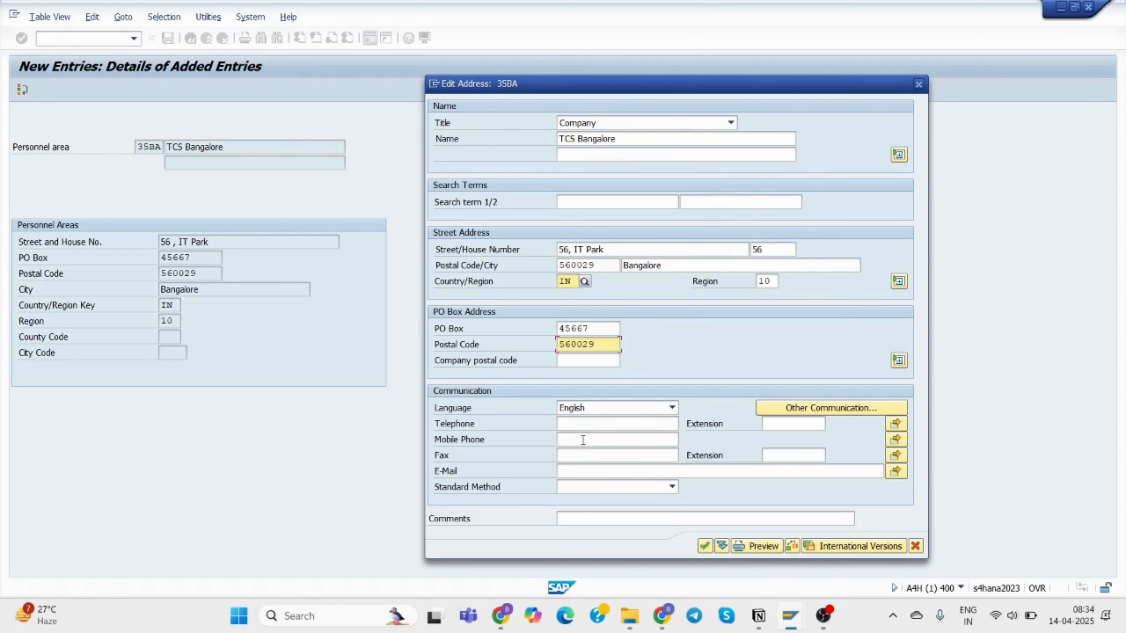
Enter the company telephone number in the communication details.
click(580, 425)
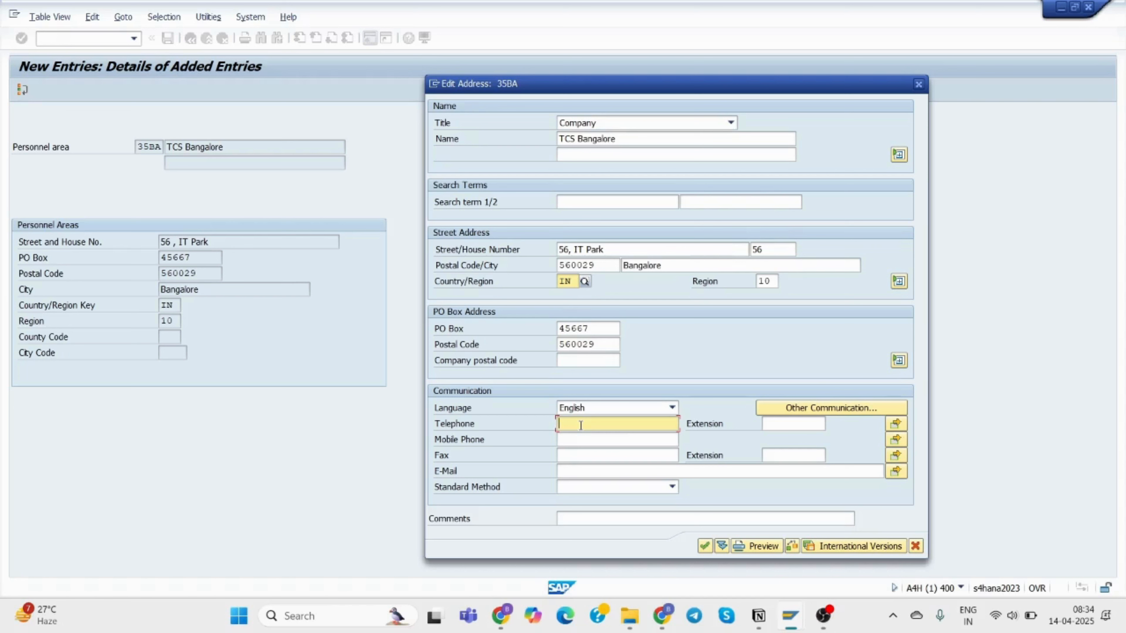
click(816, 409)
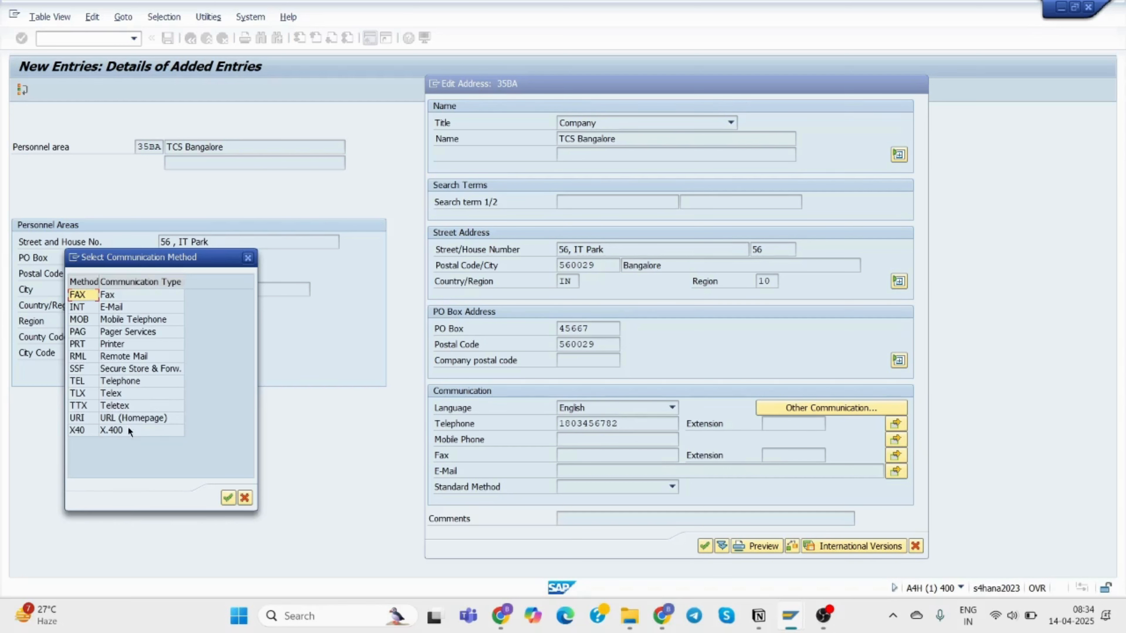
click(248, 259)
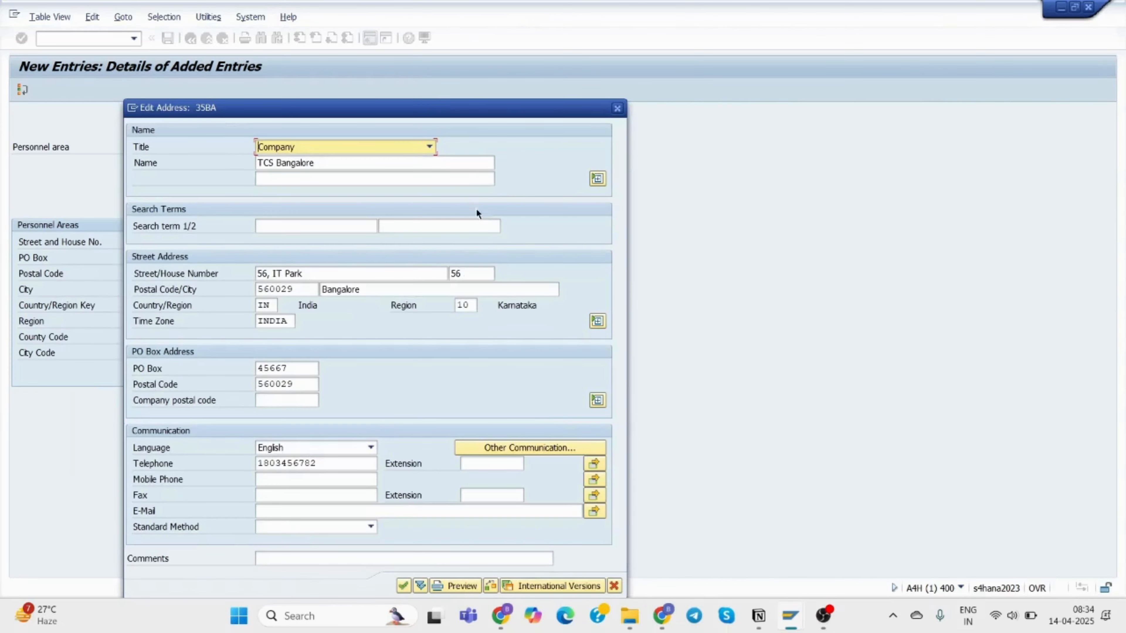
Fill in the company contact e-mail address.
drag(484, 111, 838, 73)
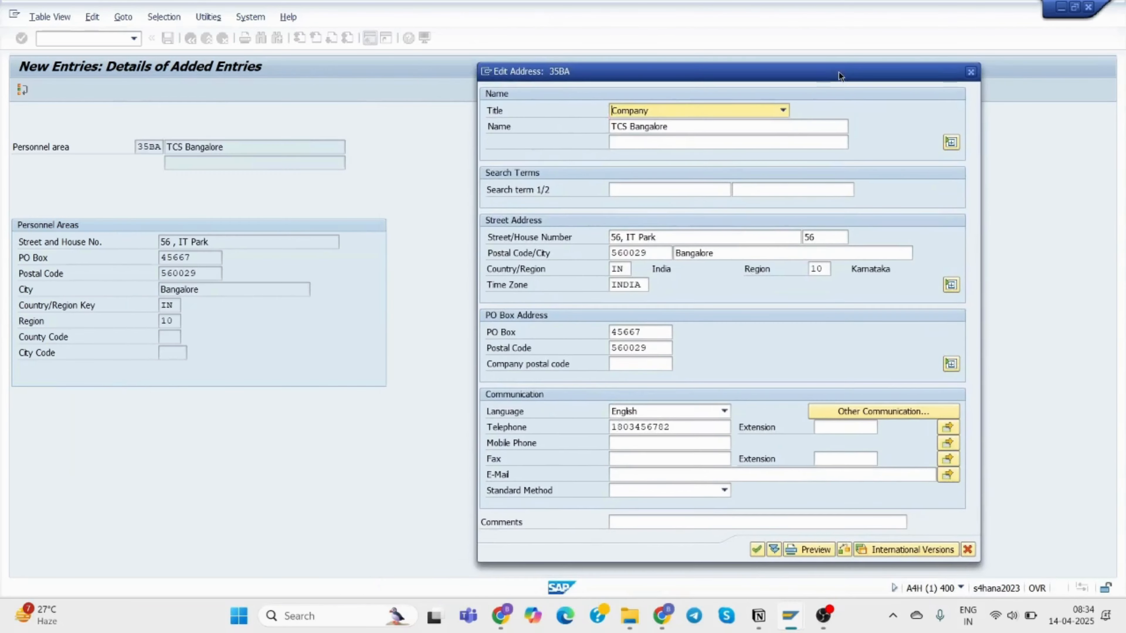
click(646, 477)
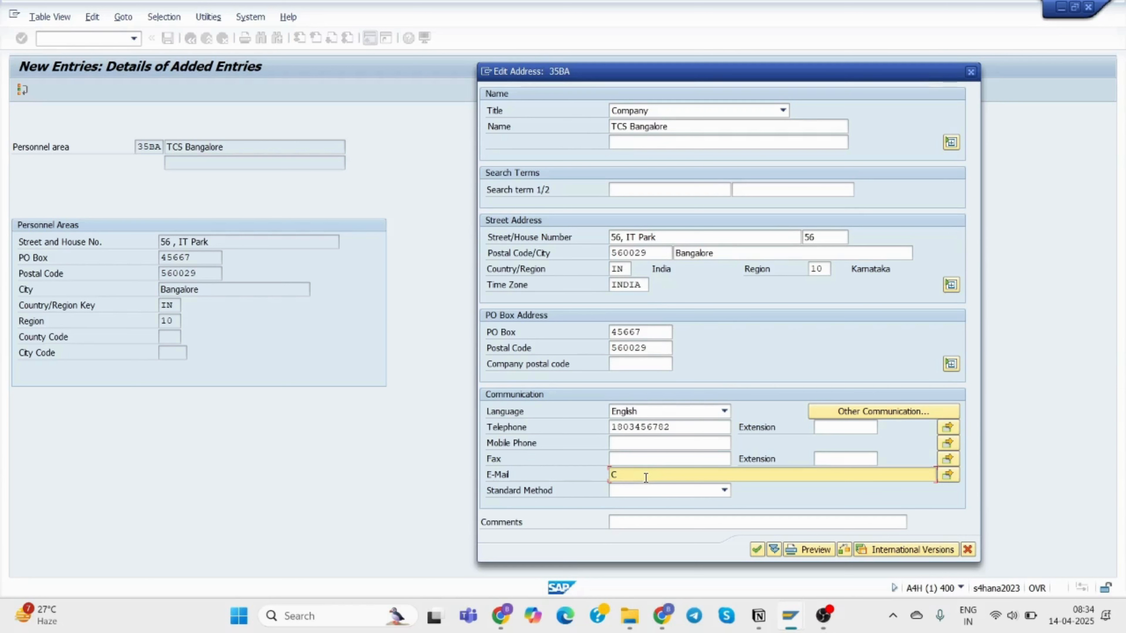
Accept the address and save personnel area 35BA under customizing request A4HK904054.
click(756, 551)
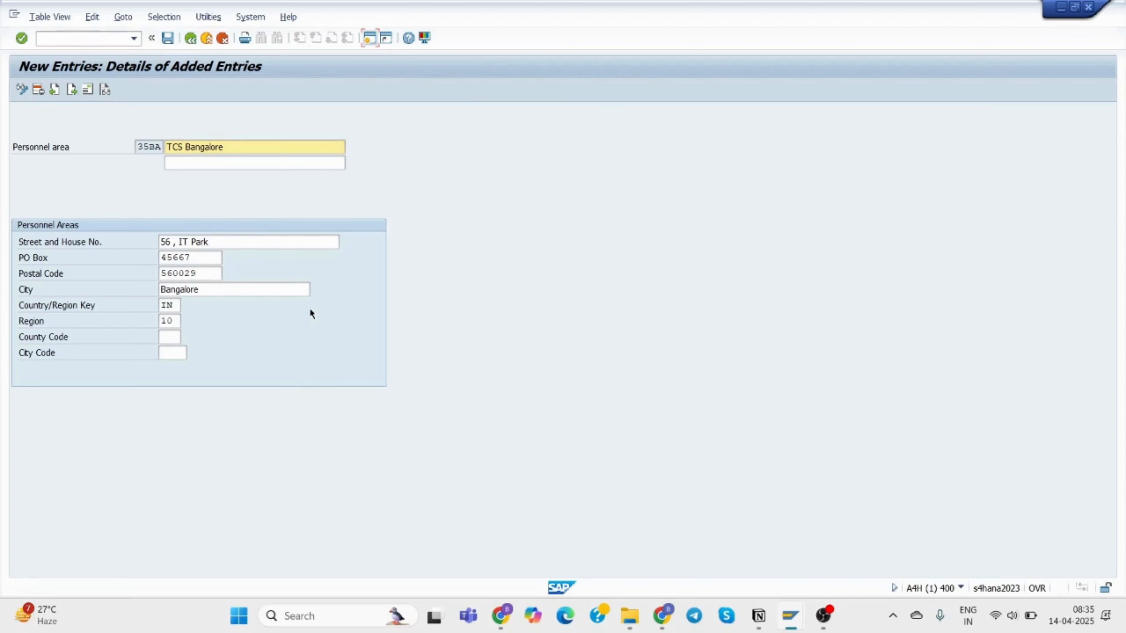
click(166, 39)
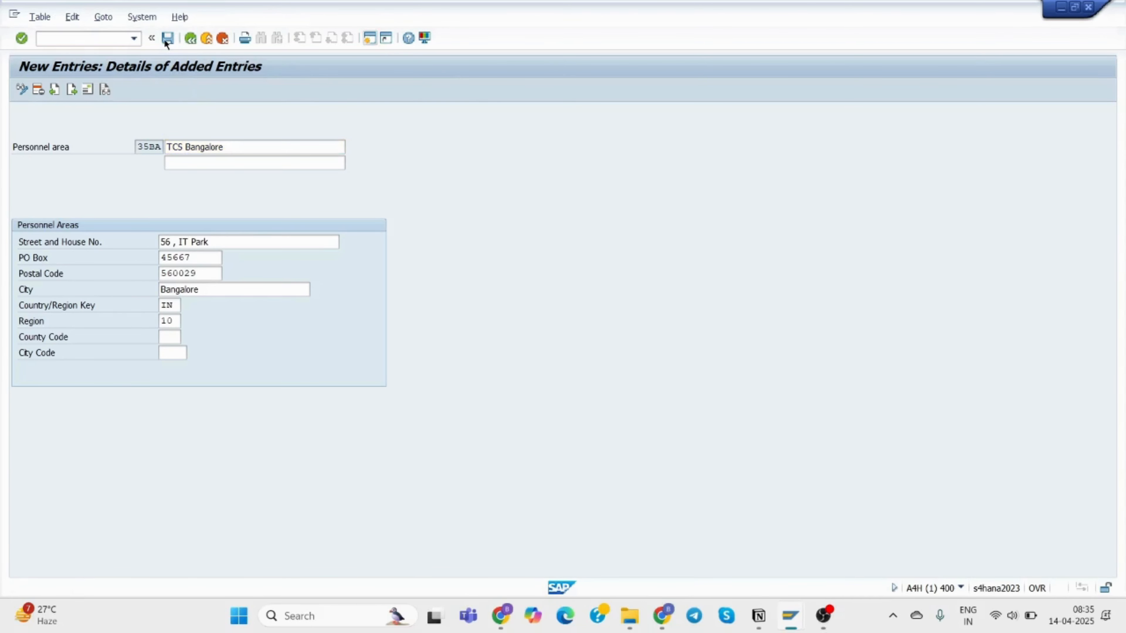
click(273, 230)
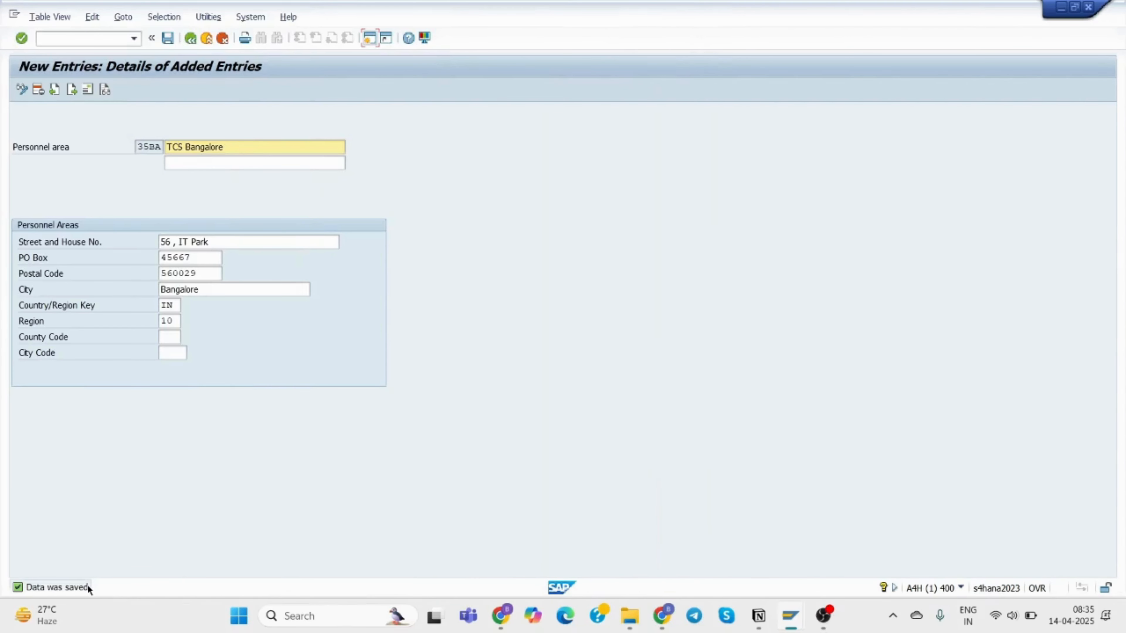
click(88, 90)
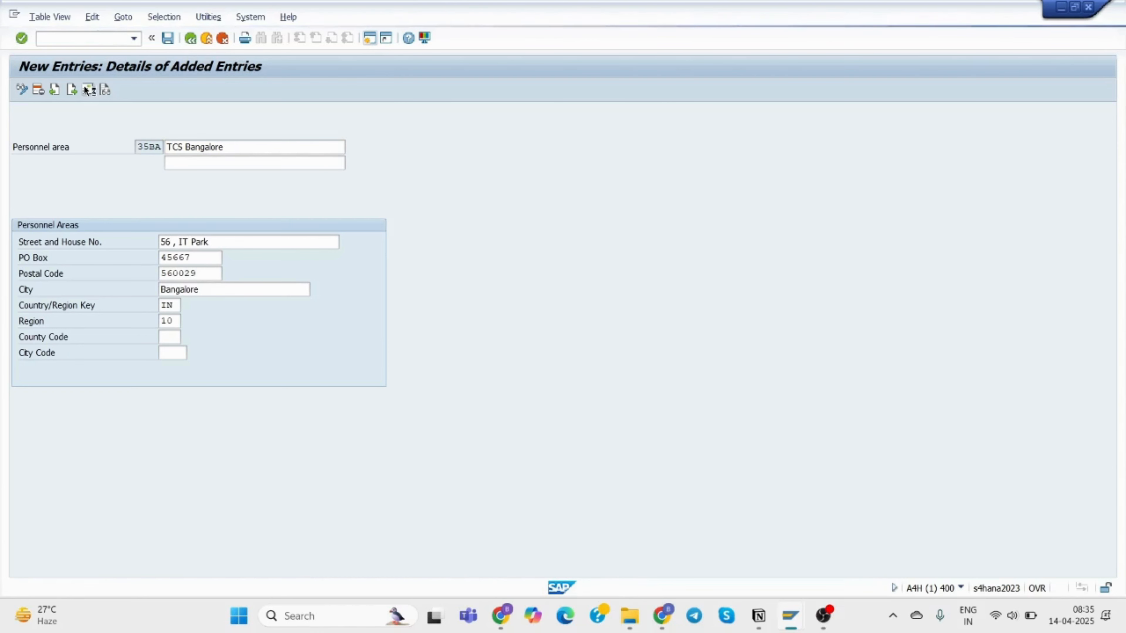
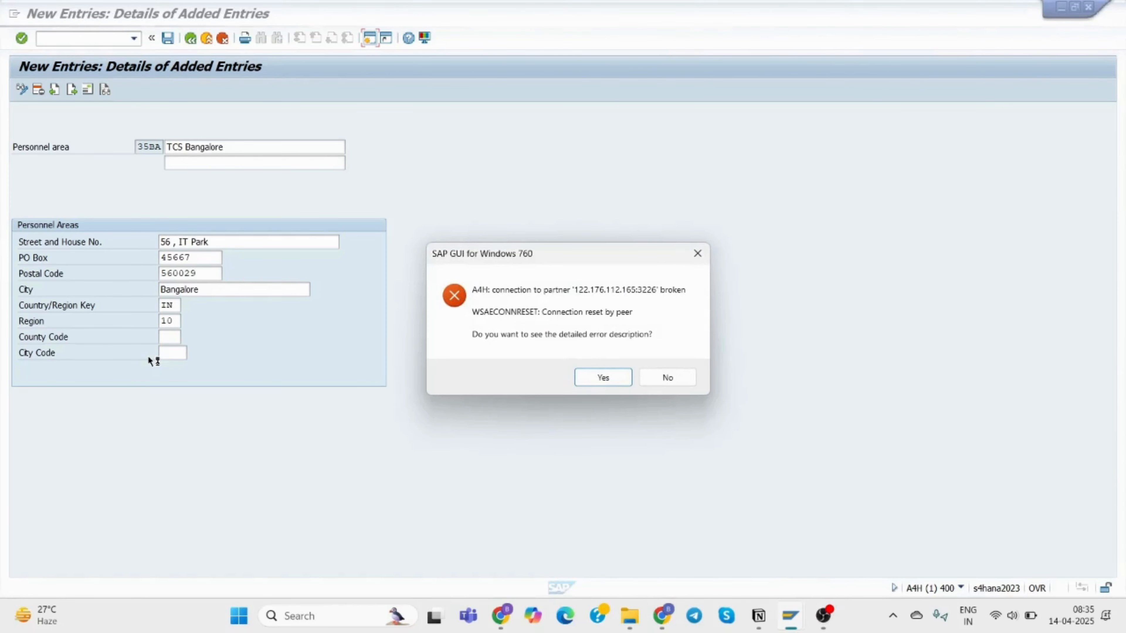
Reconnect to the S4HANA system with user and password, continuing this logon and ending the other one.
click(684, 376)
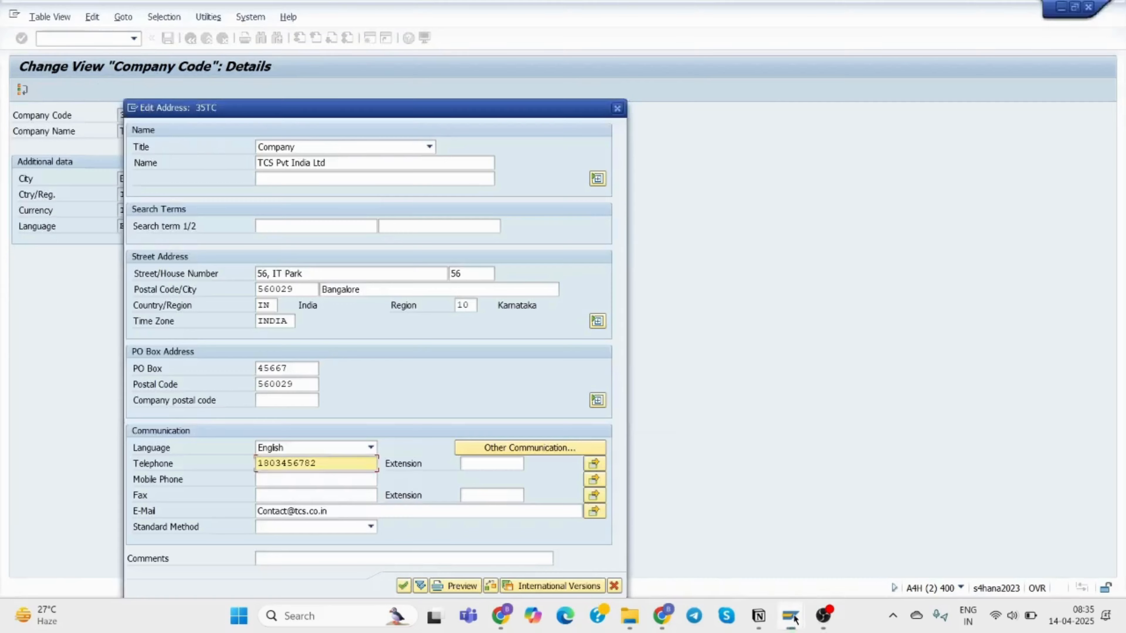
click(794, 619)
double_click(238, 75)
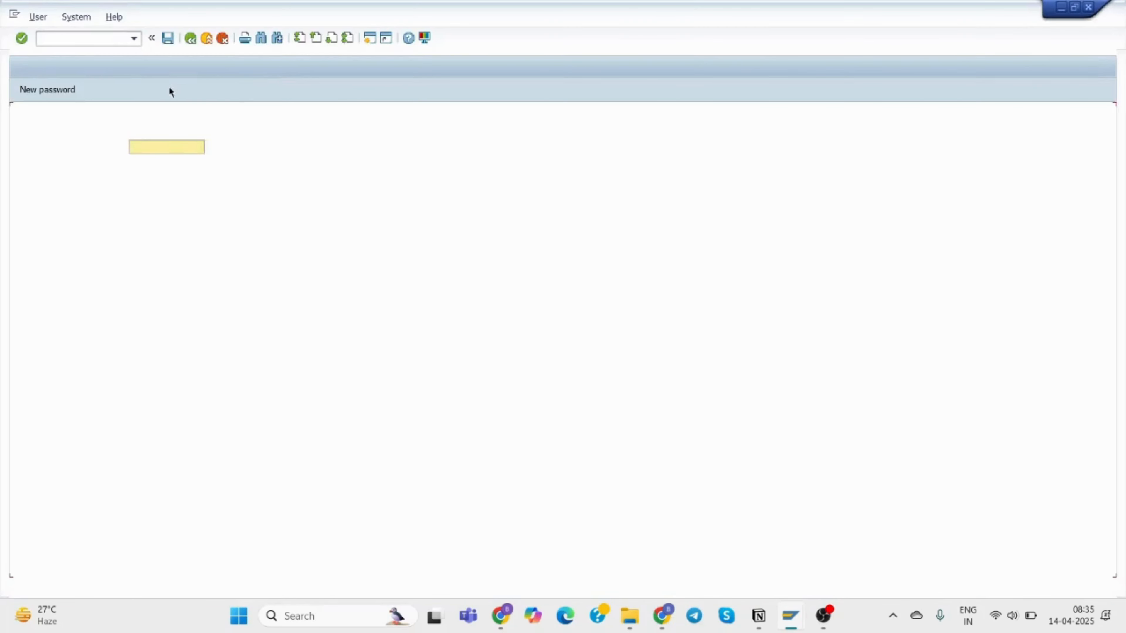
text(BUDHI01)
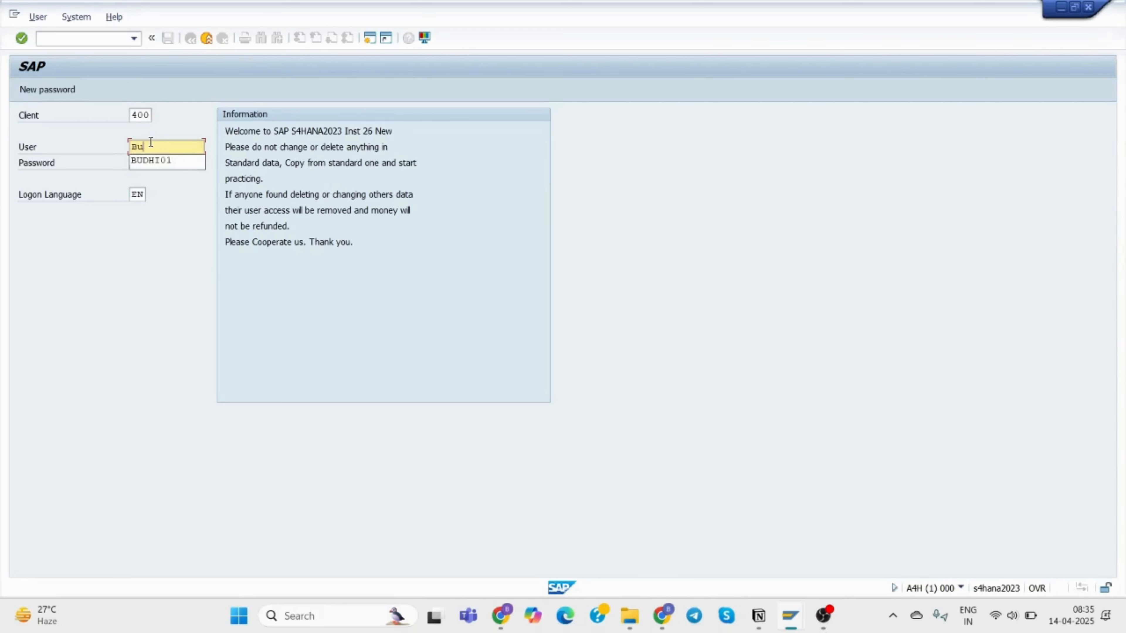
click(162, 160)
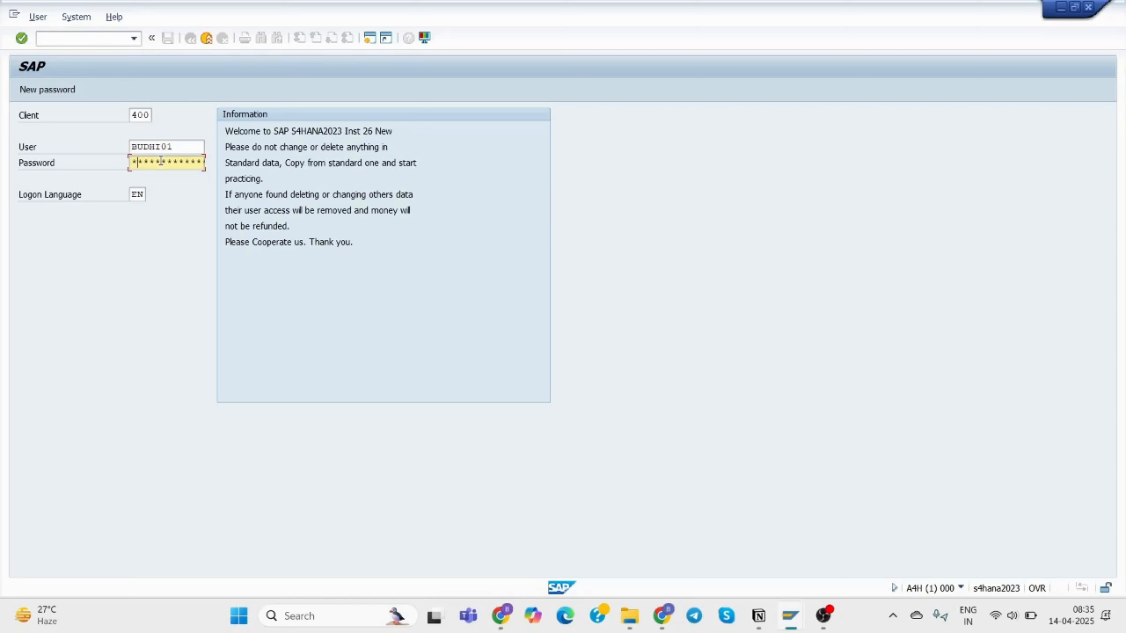
text(*)
key(Return)
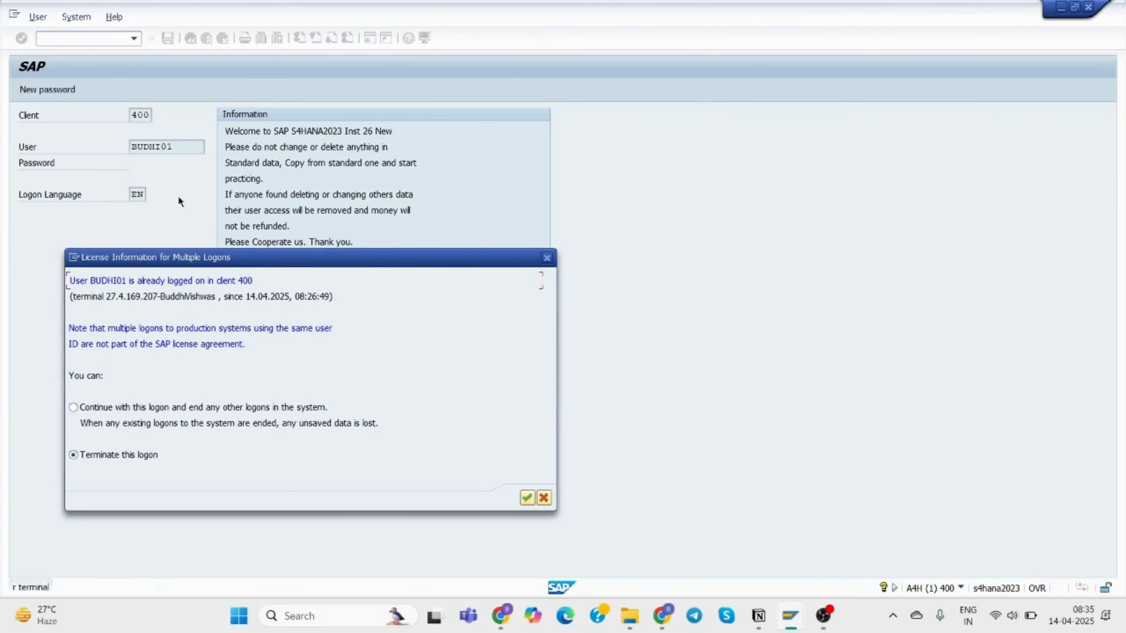
click(130, 407)
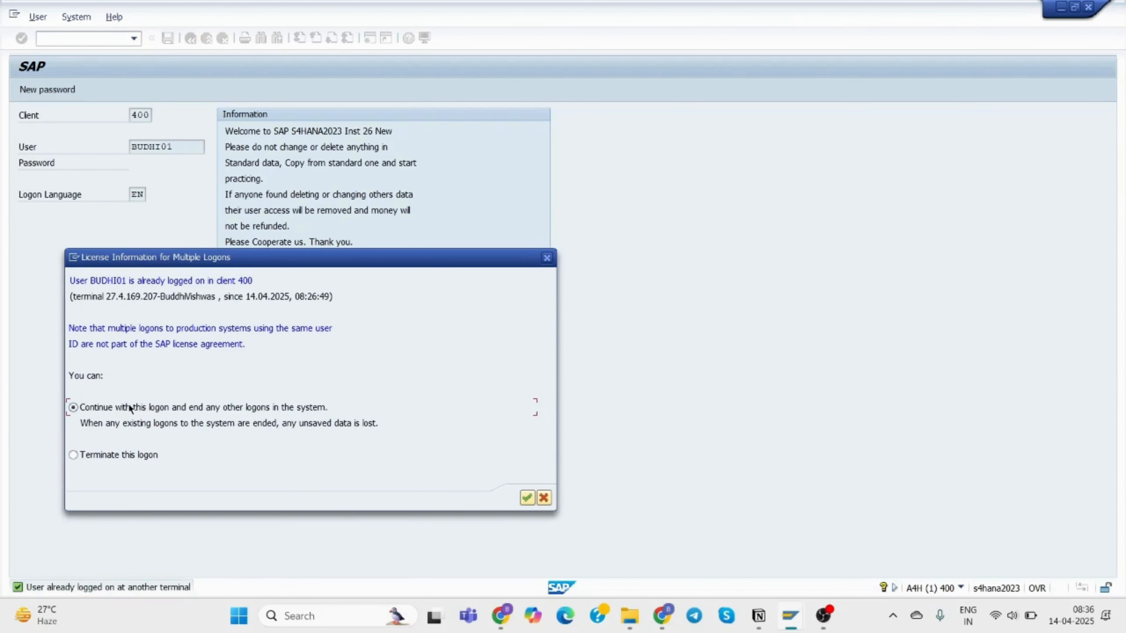
click(528, 498)
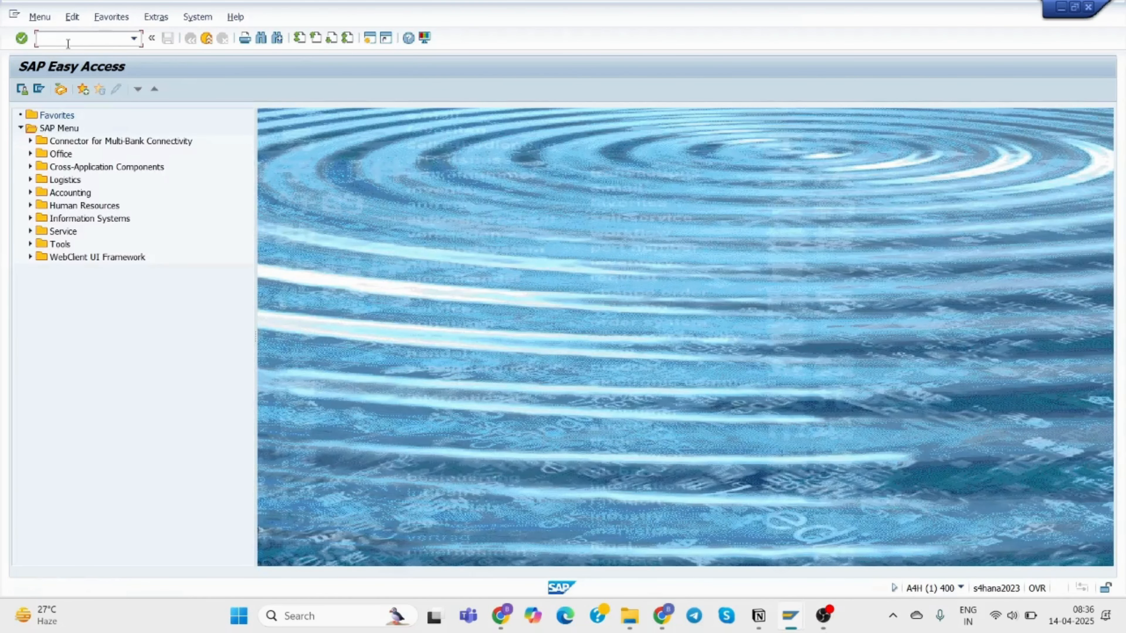
In the Transport Organizer (se0…), expand the Functional TR request down to T500P entry 40035BA.
click(64, 36)
text(se0)
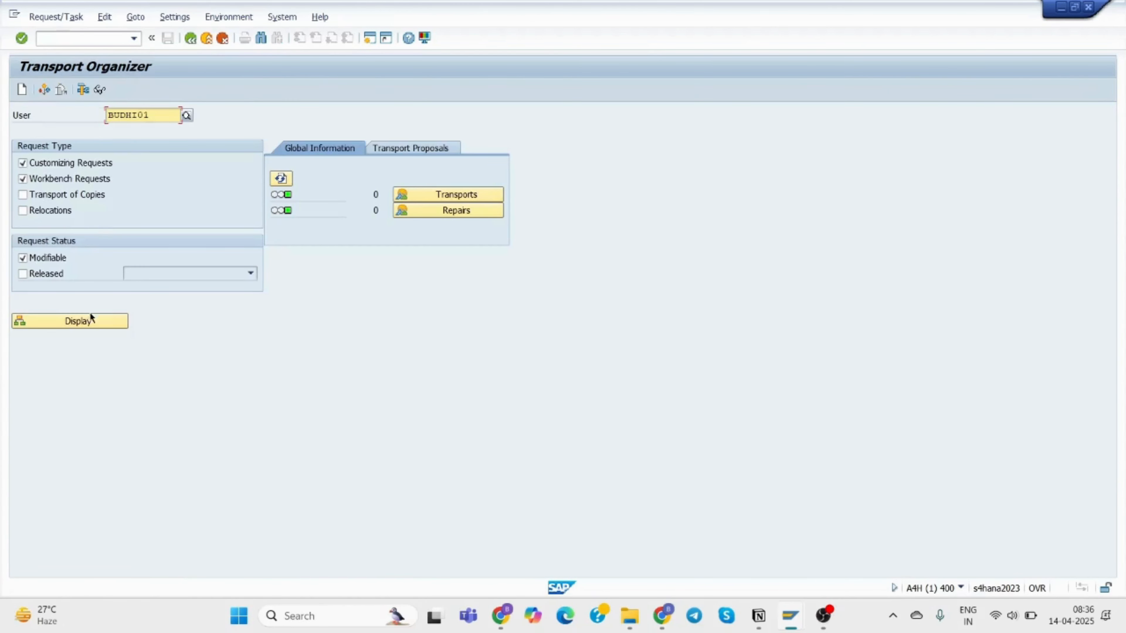
click(84, 320)
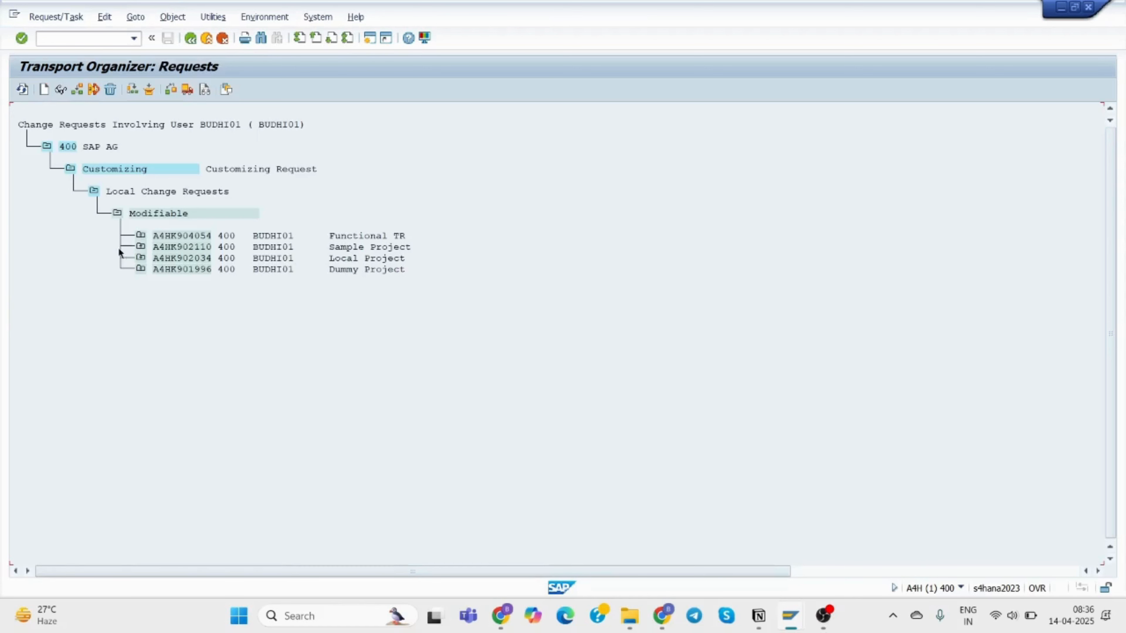
click(140, 238)
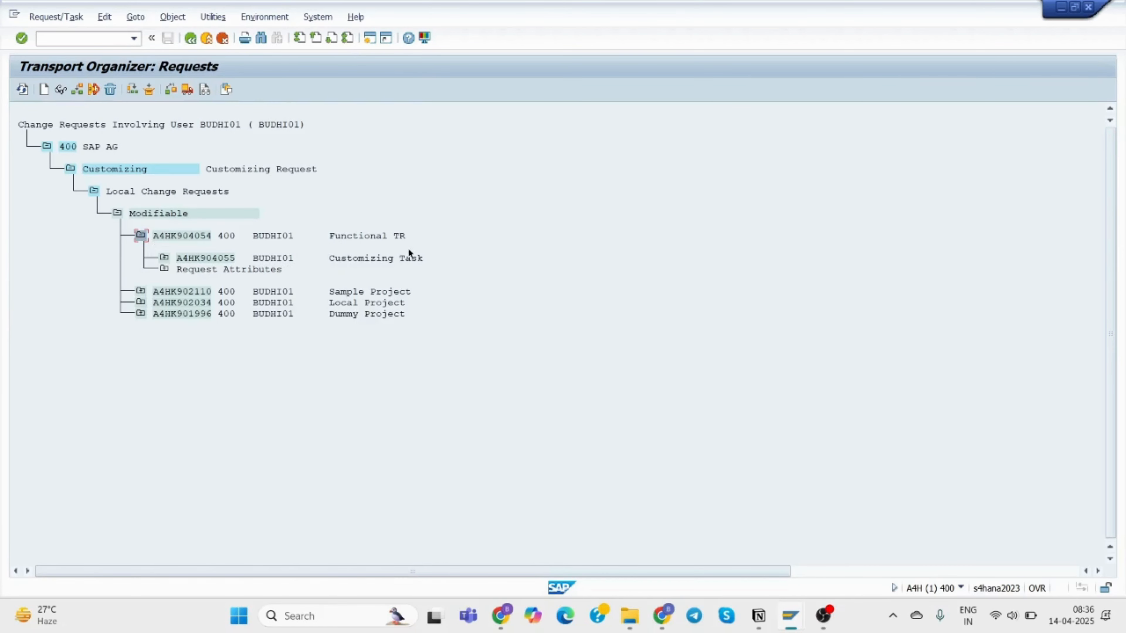
click(164, 259)
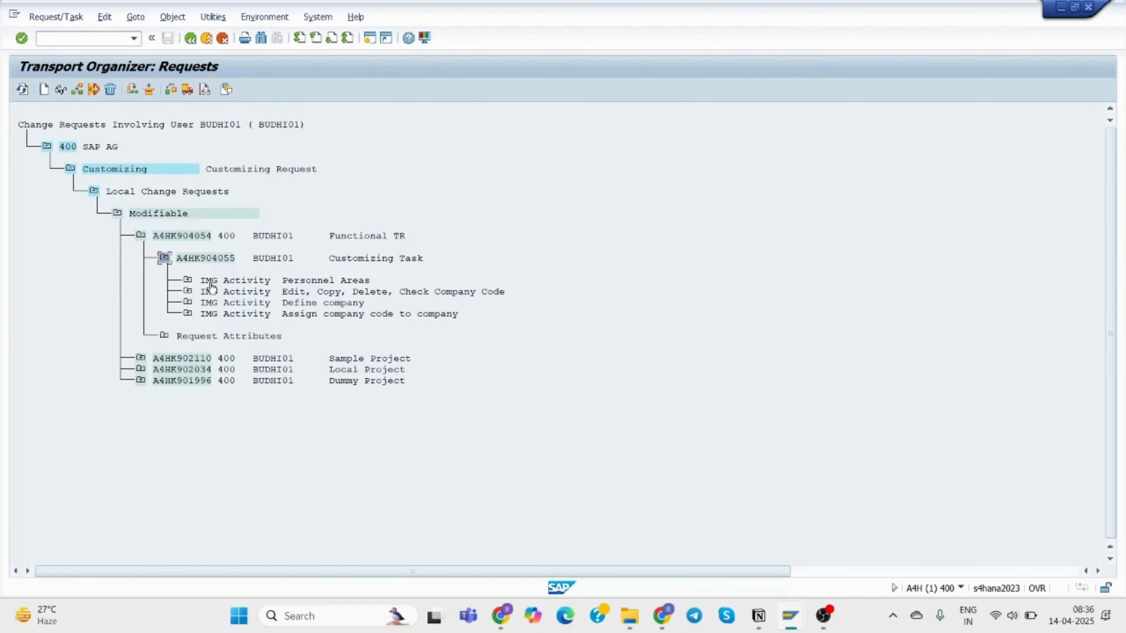
click(189, 281)
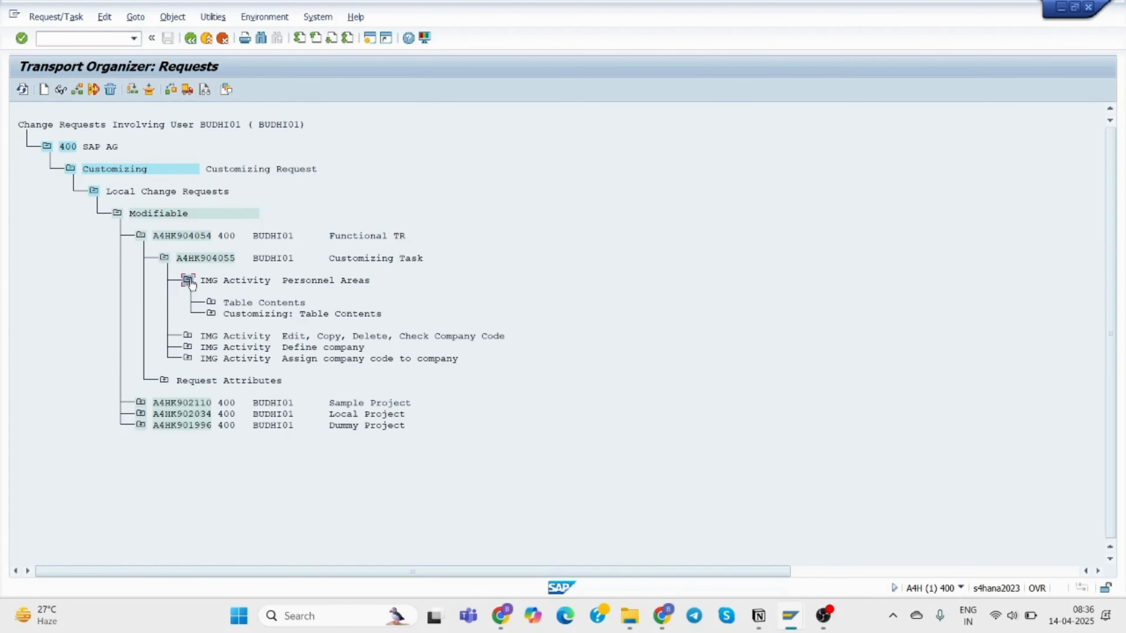
click(211, 303)
click(234, 326)
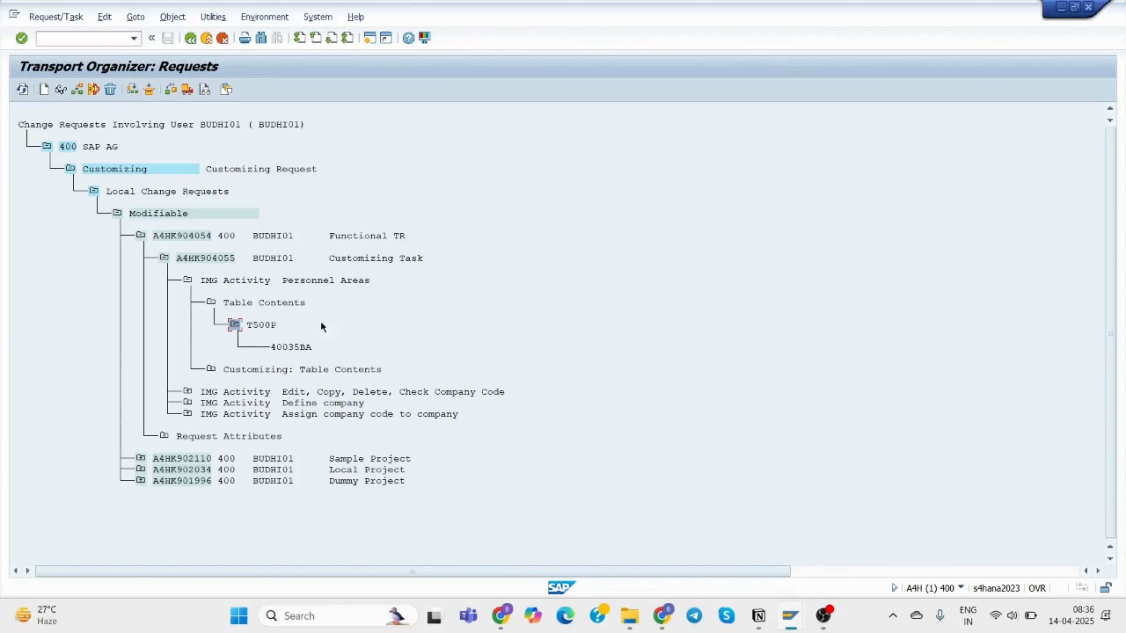
click(369, 40)
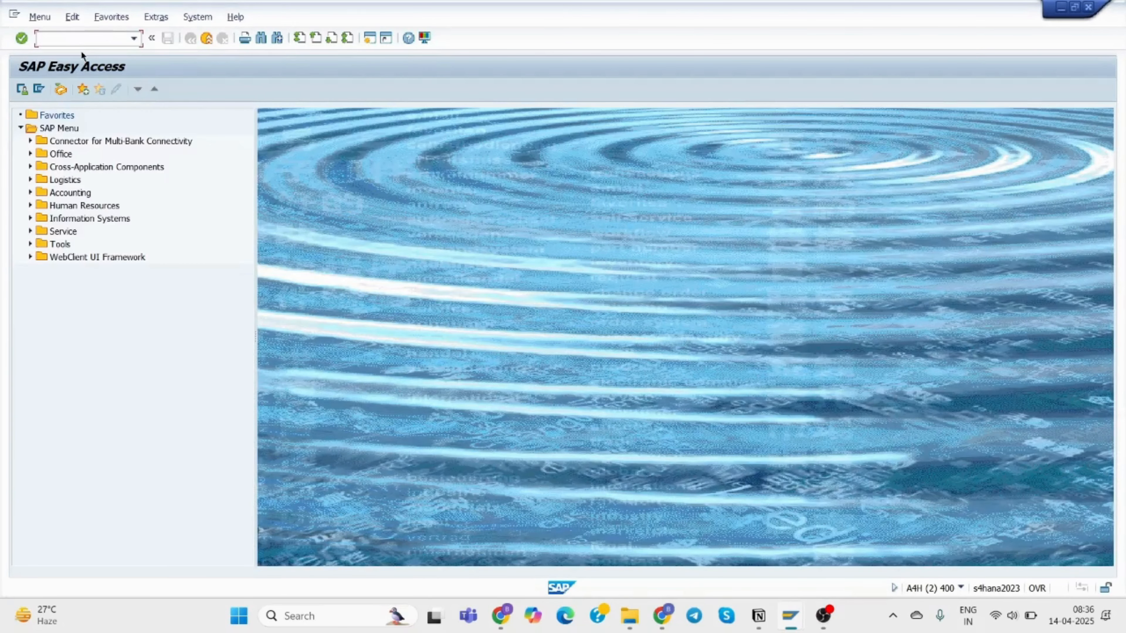
Via SPRO, open Enterprise Structure > Definition > Human Resources Management > Personnel Areas.
text(spro)
key(Return)
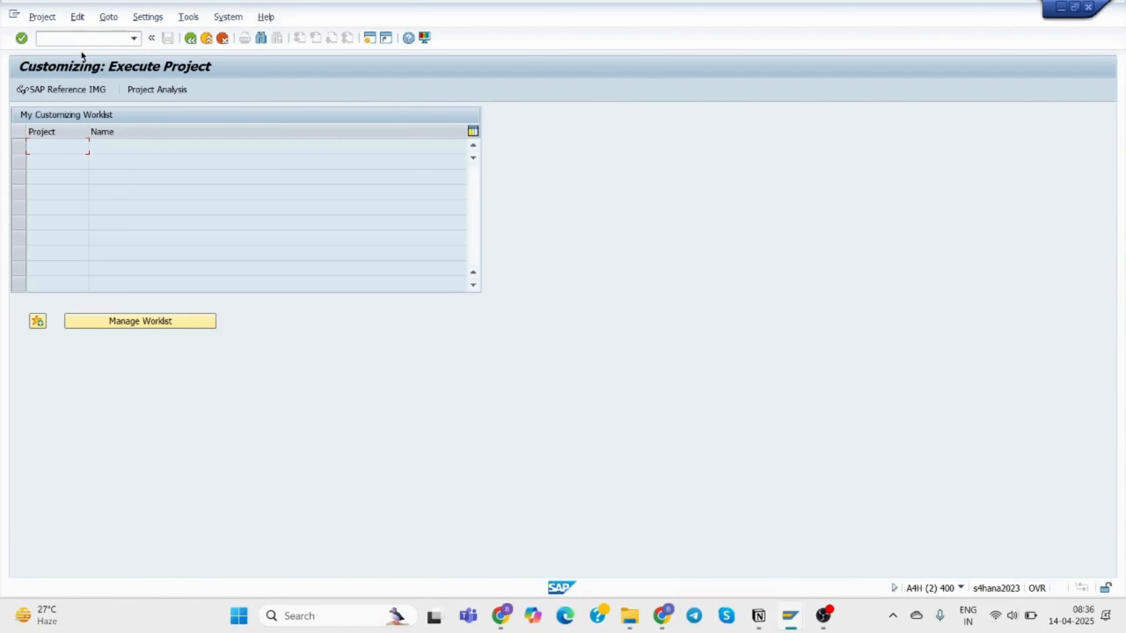
click(83, 89)
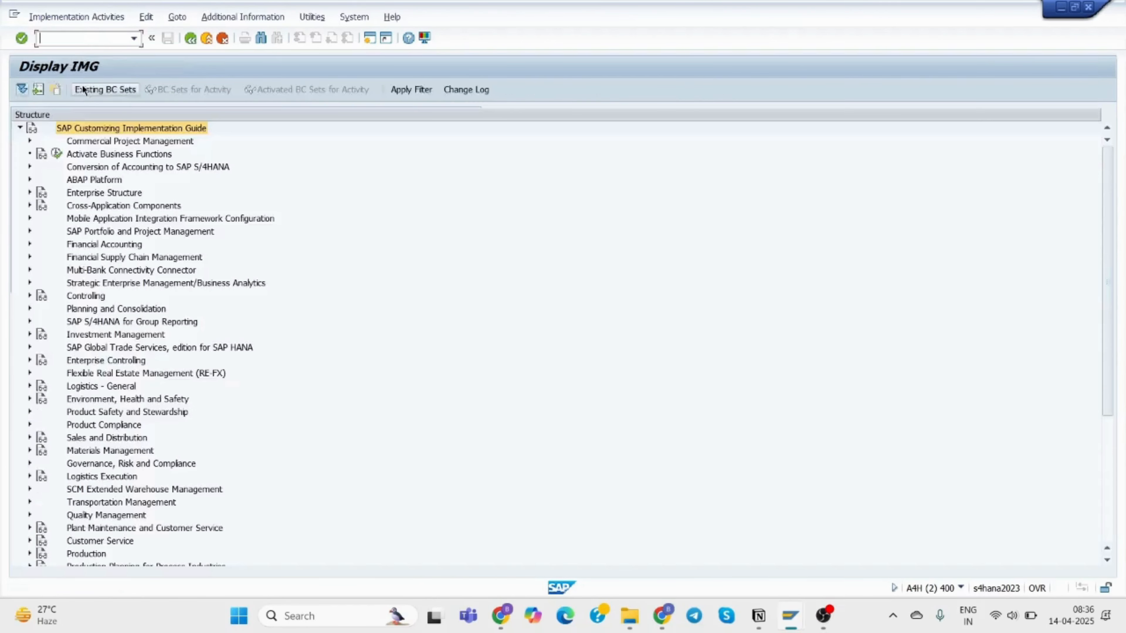
click(30, 192)
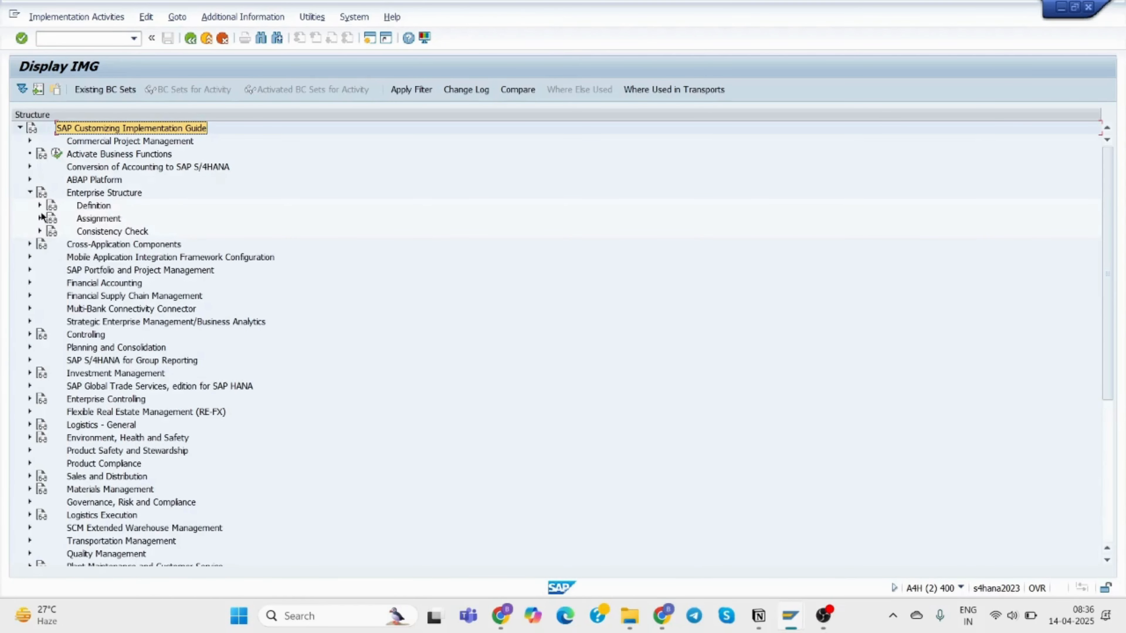
click(39, 205)
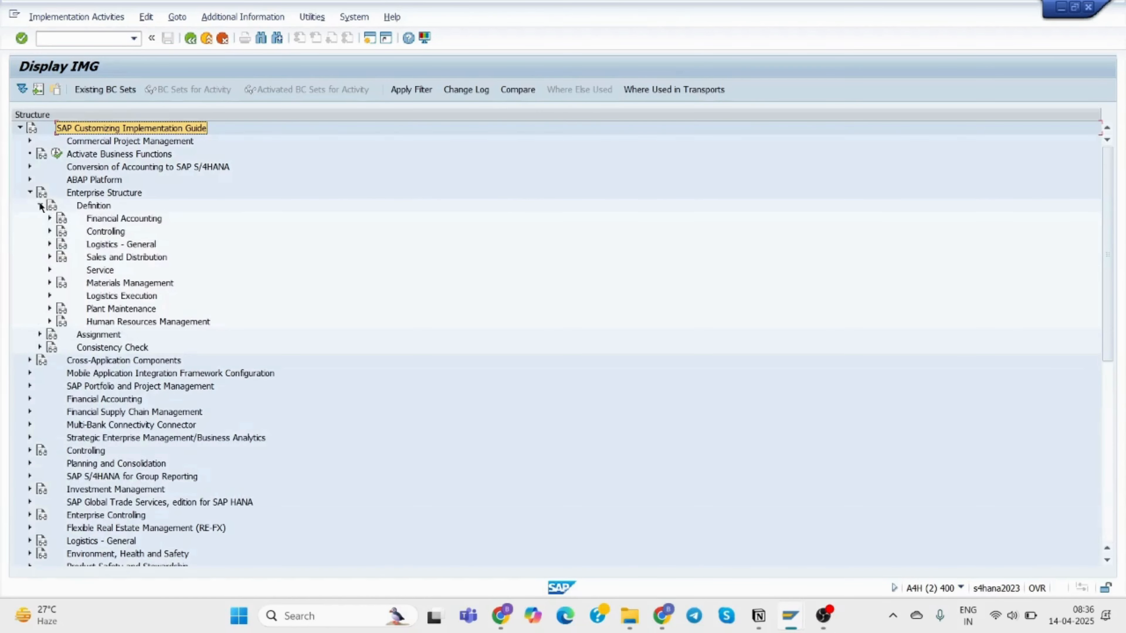
click(50, 322)
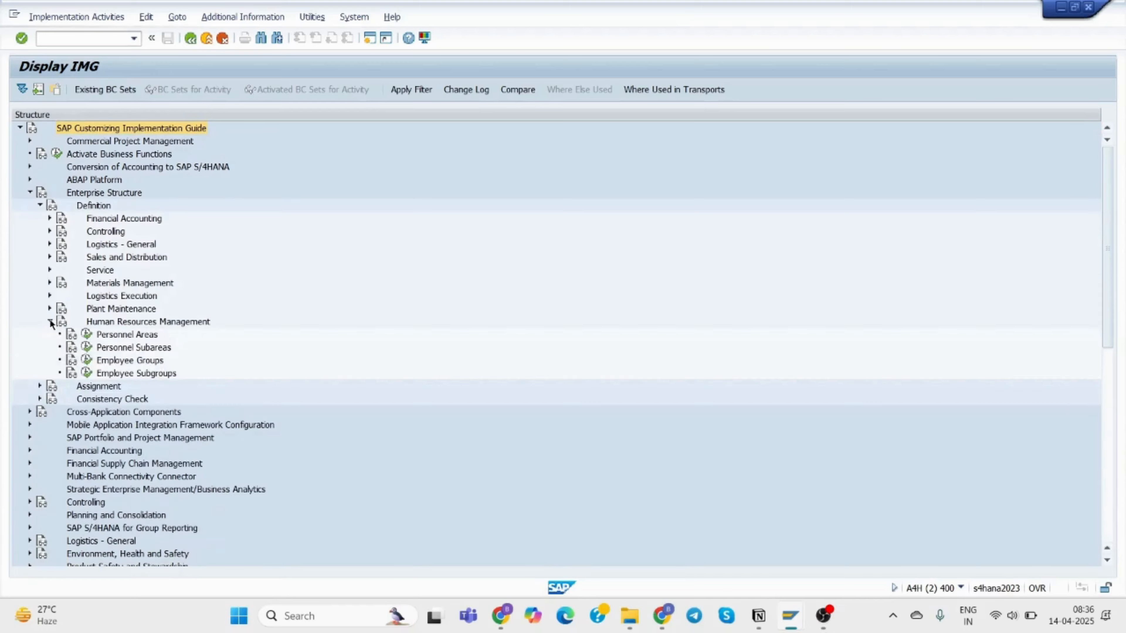
click(85, 335)
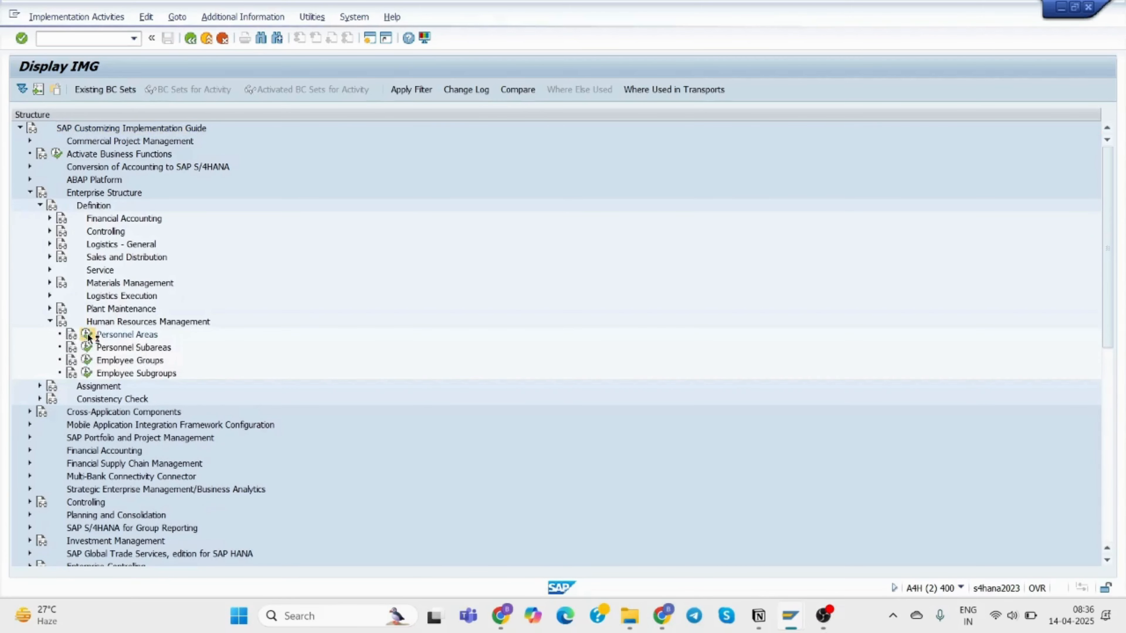
double_click(138, 187)
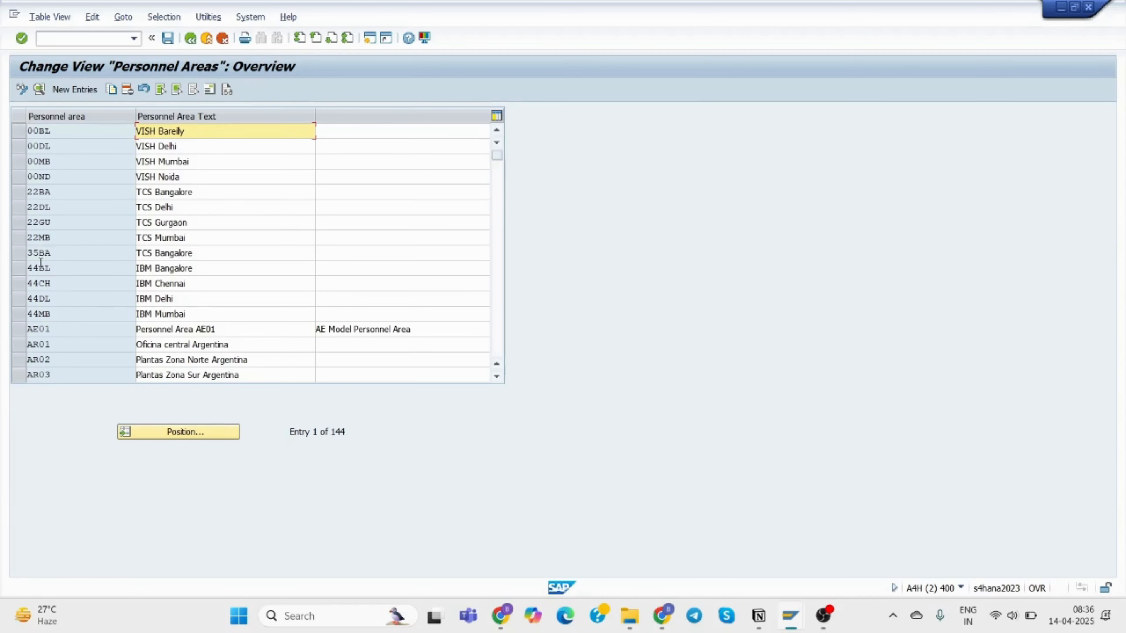
Select the 35BA TCS Bangalore row and start a new personnel area entry.
click(16, 256)
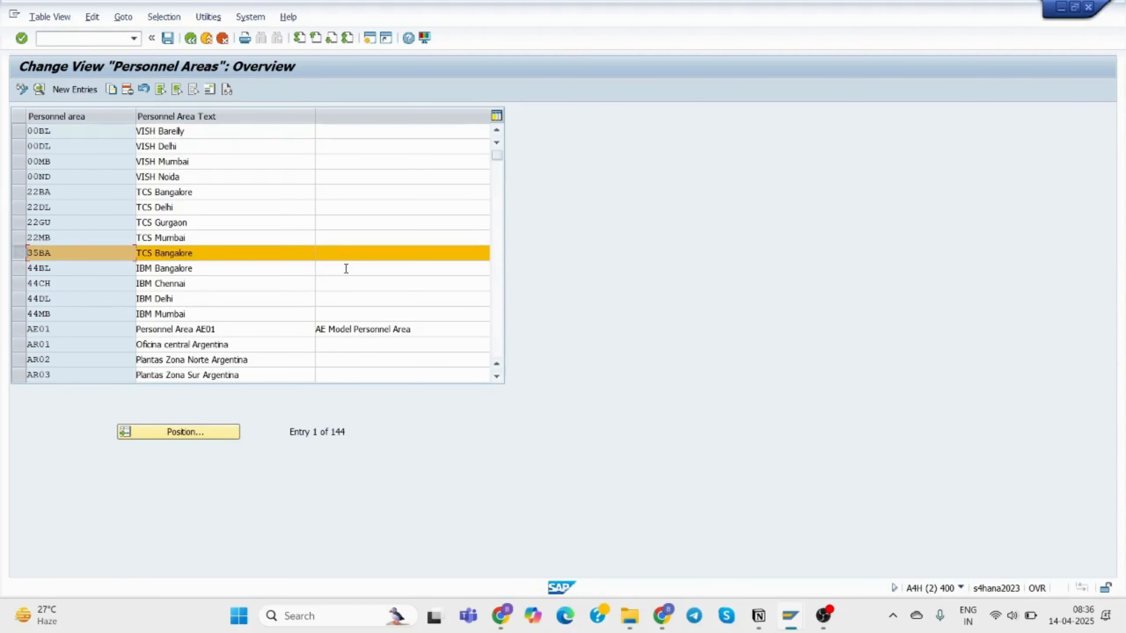
click(85, 90)
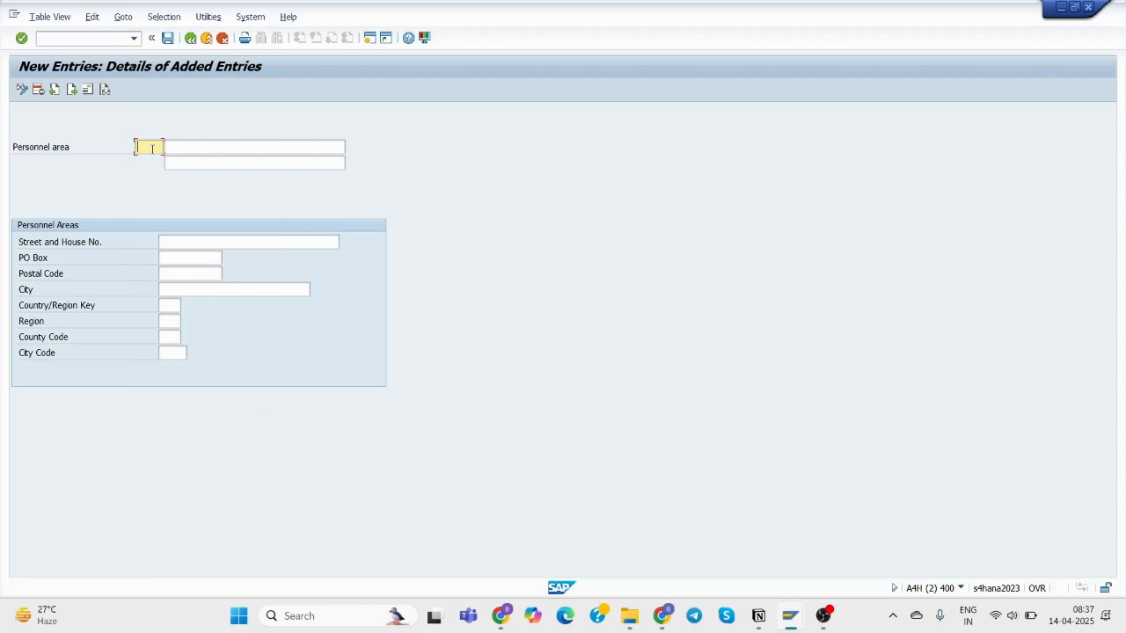
Enter the personnel area key, description TCS Mumbai and street 66, Knowledge Park.
text(35MBA)
click(201, 147)
text(TCS)
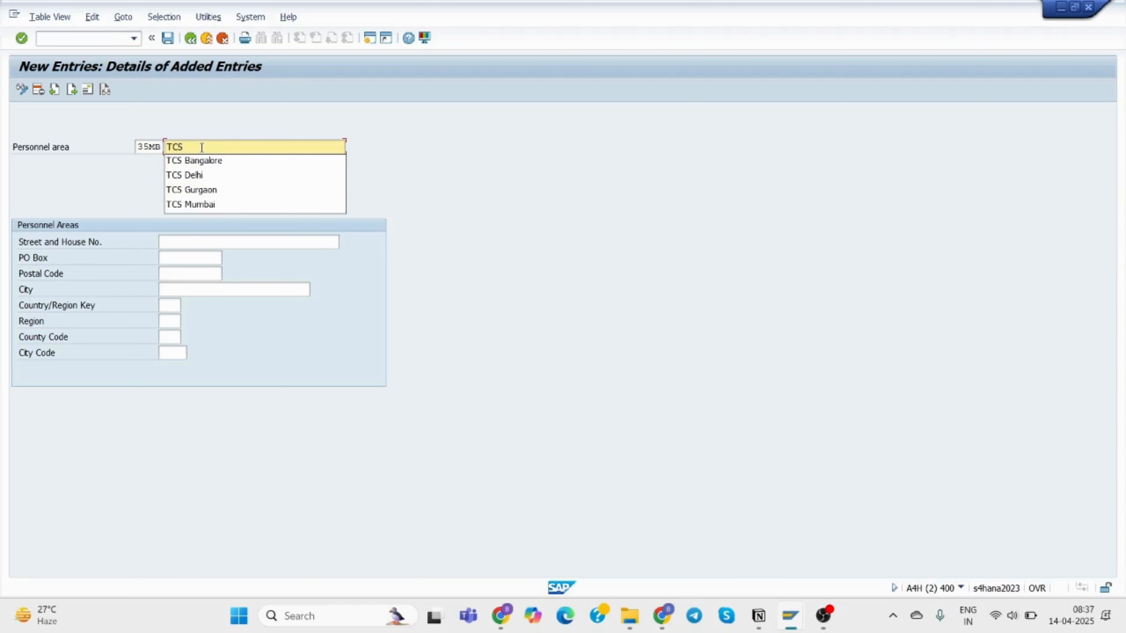
click(195, 205)
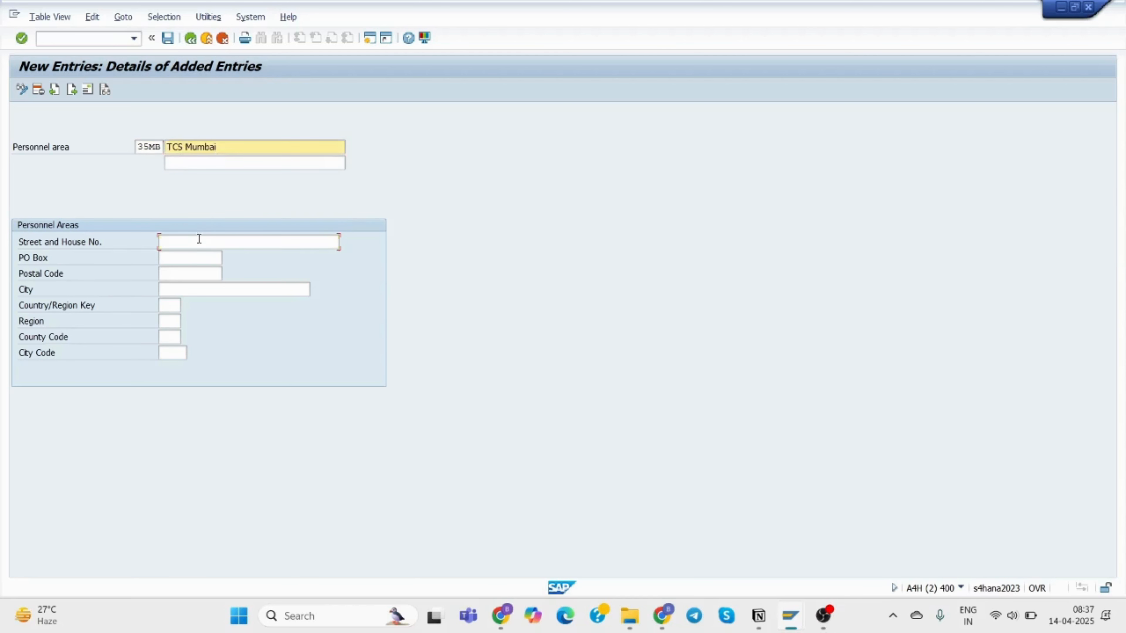
click(199, 239)
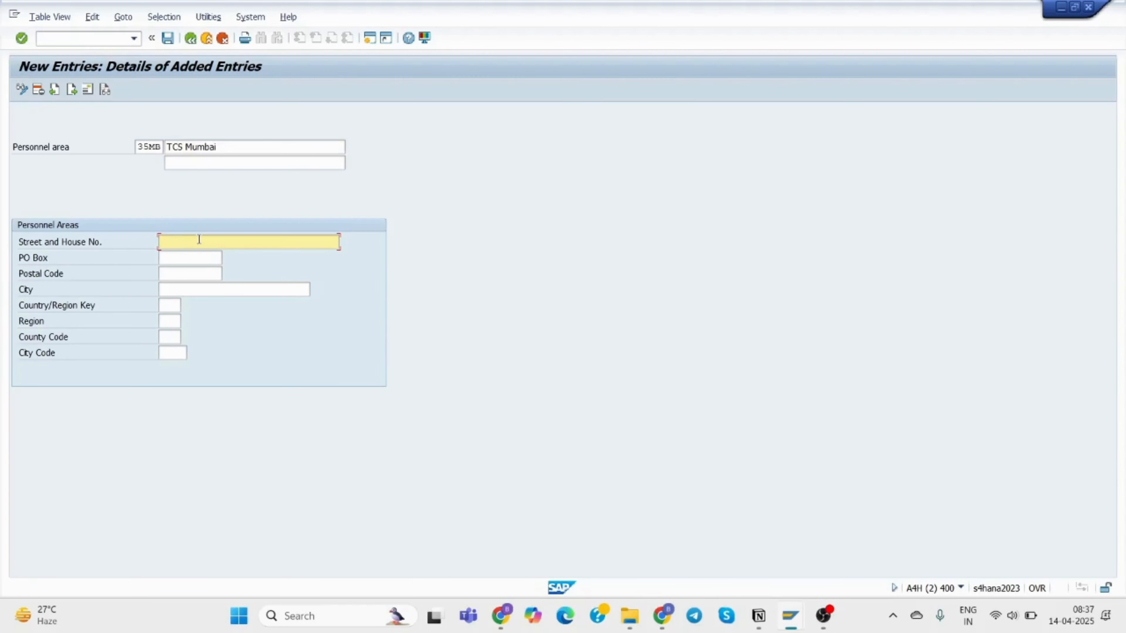
text(6)
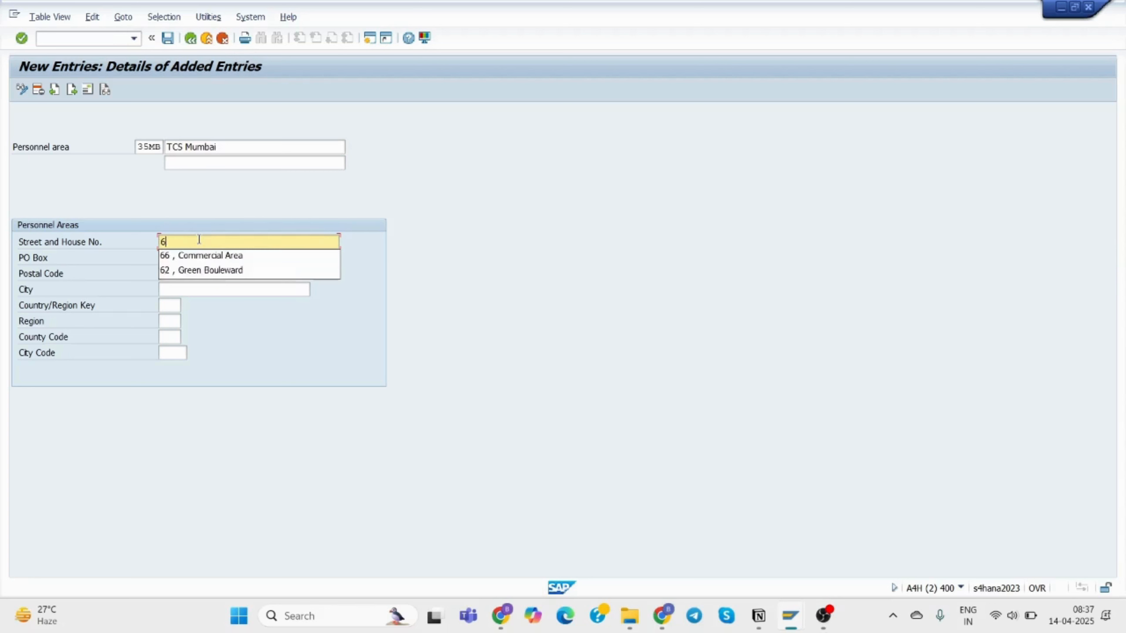
text(6, )
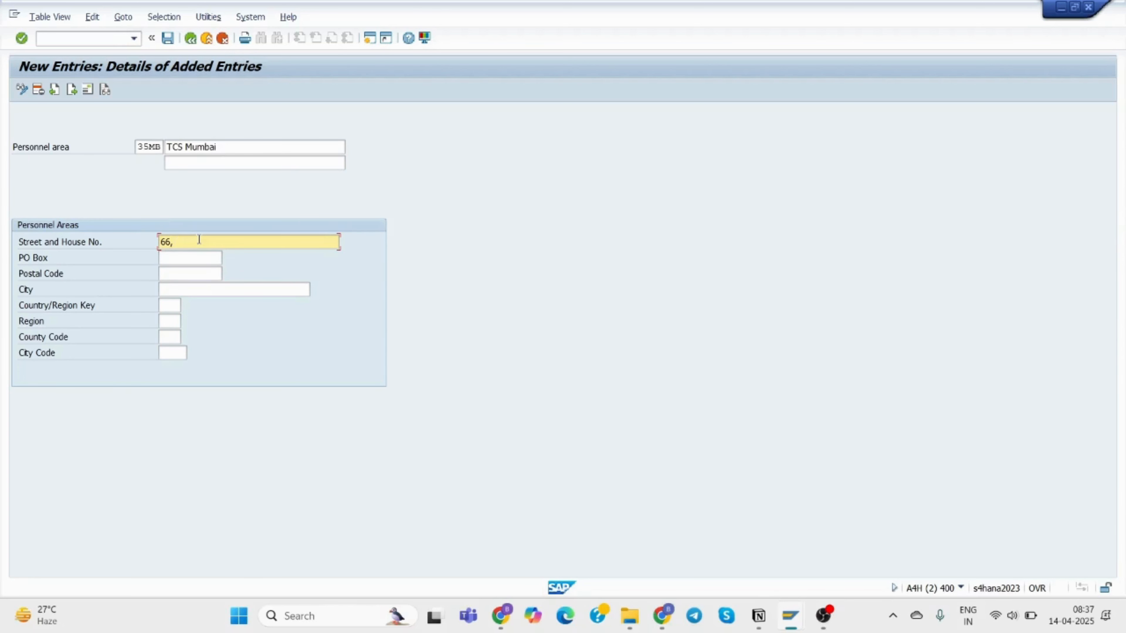
text(Knowledge Park)
Fill in PO box 39875, postal code 654398 and city Mumbai.
click(203, 260)
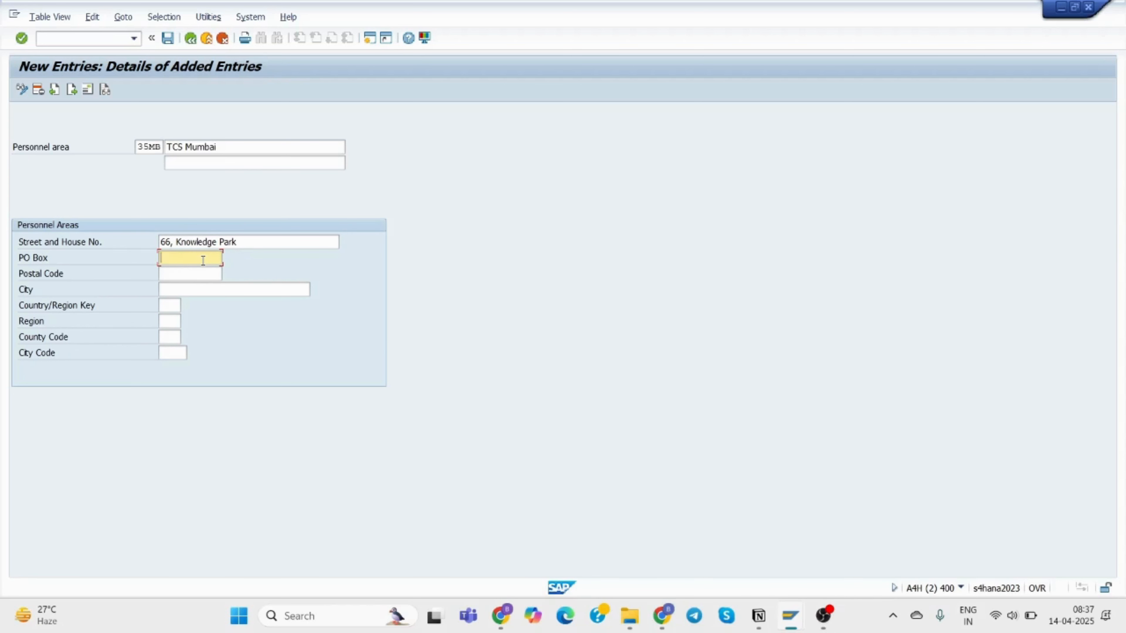
text(39875)
click(207, 271)
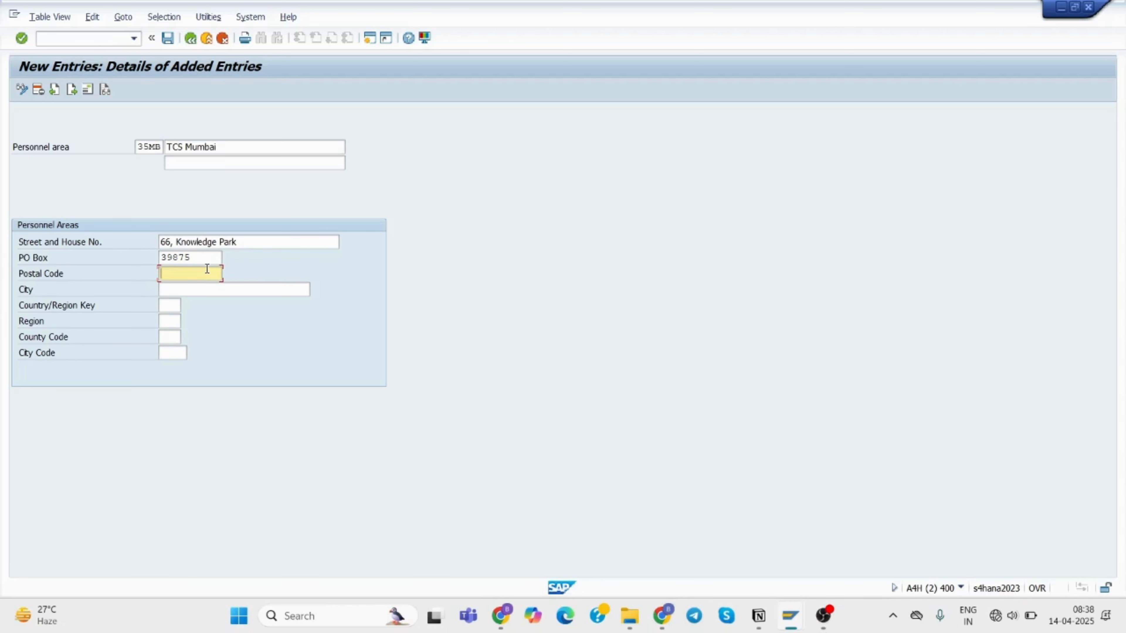
text(654398)
click(198, 288)
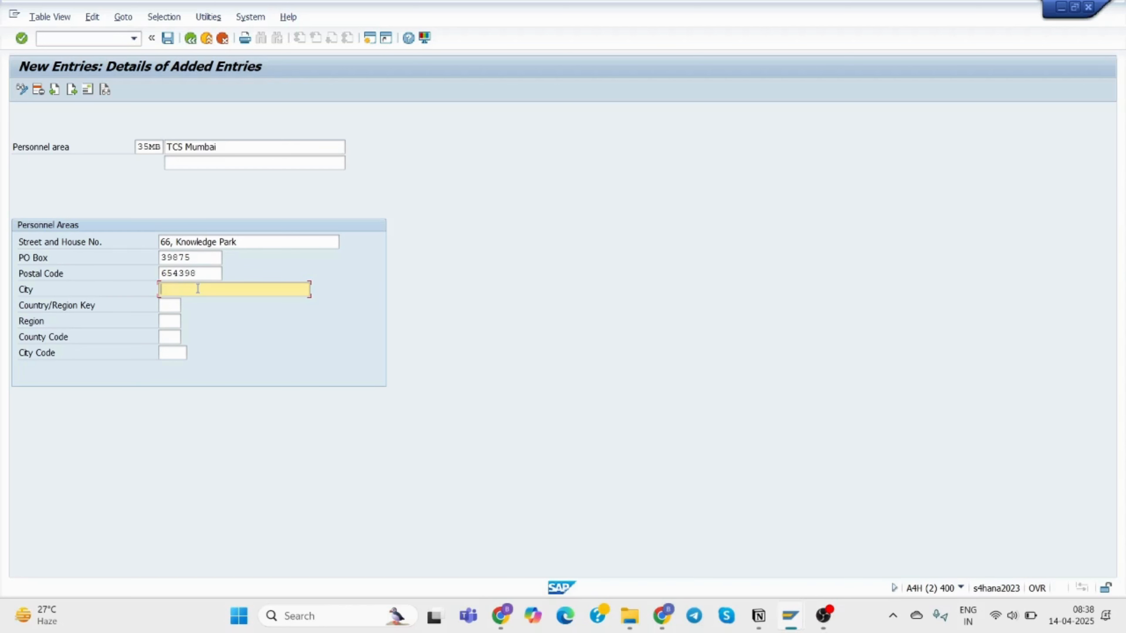
text(Mum)
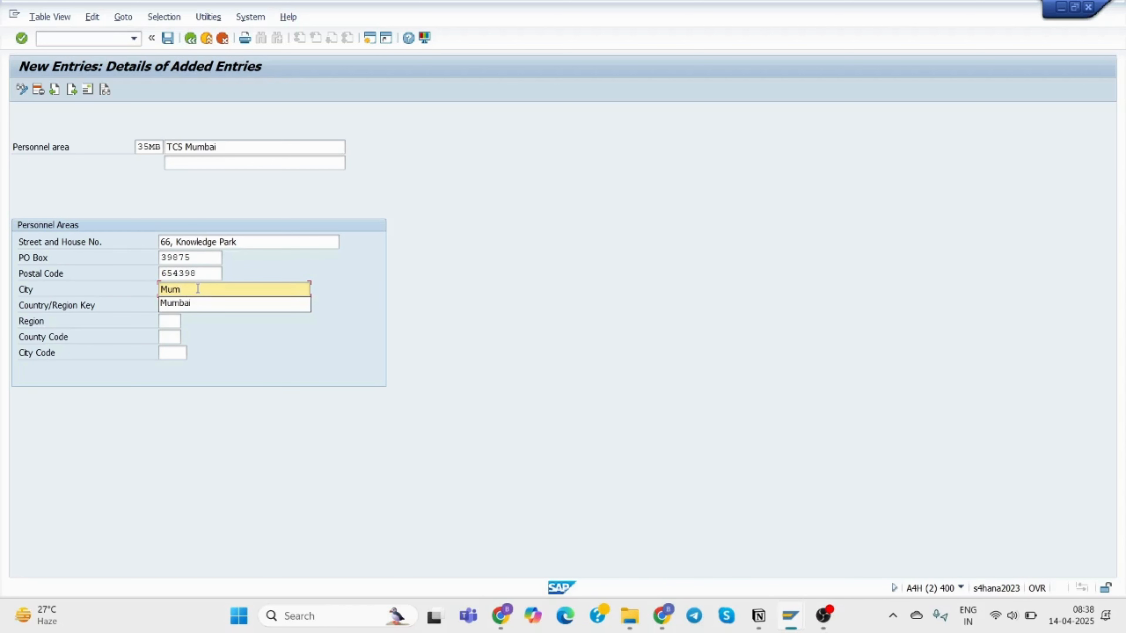
click(202, 308)
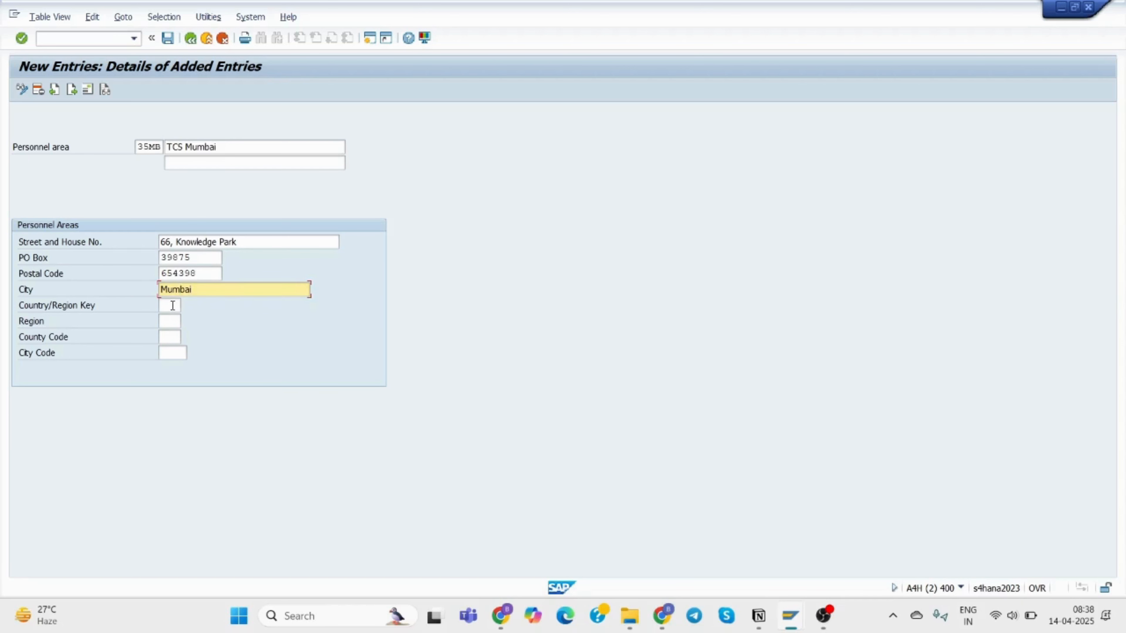
Set country IN and region MH (Maharashtra), then save the entry.
click(171, 305)
text(in)
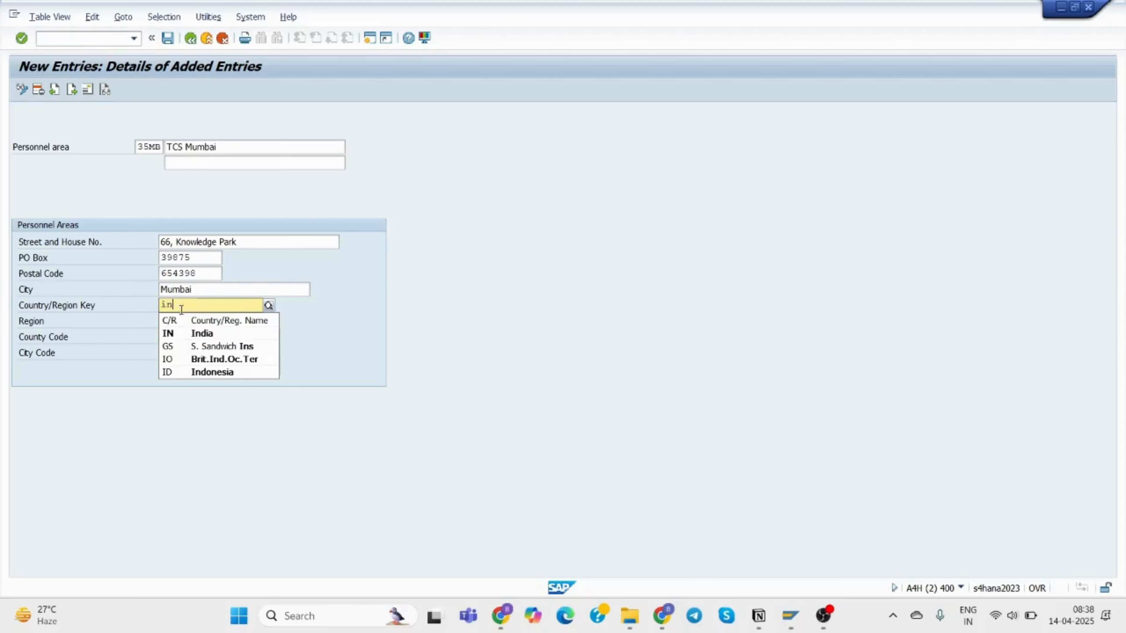
click(195, 335)
click(164, 324)
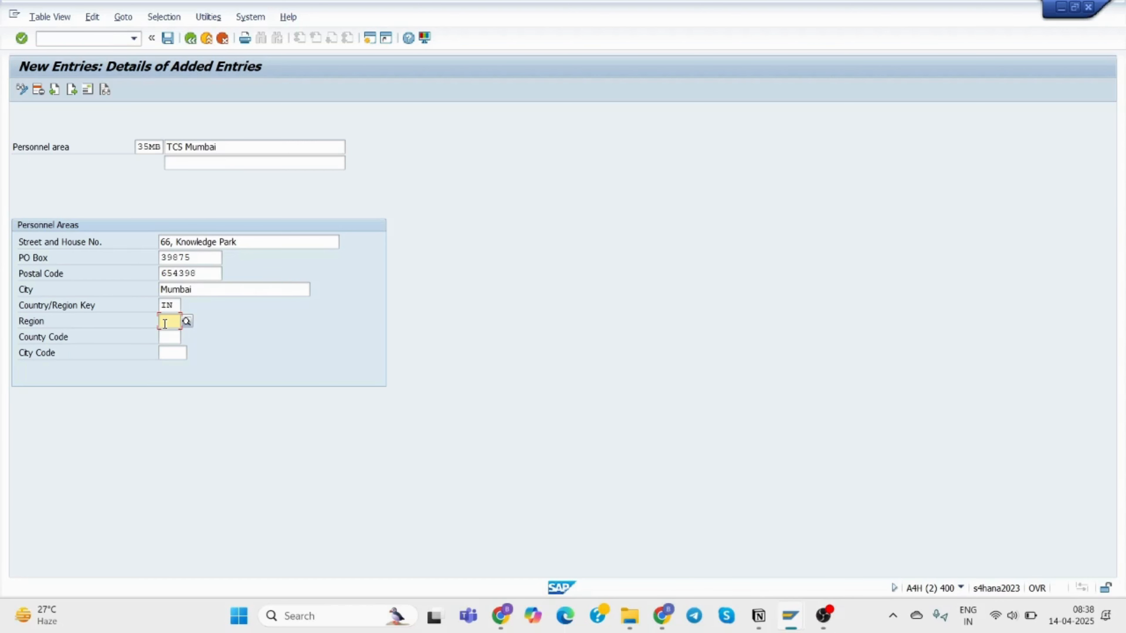
text(M)
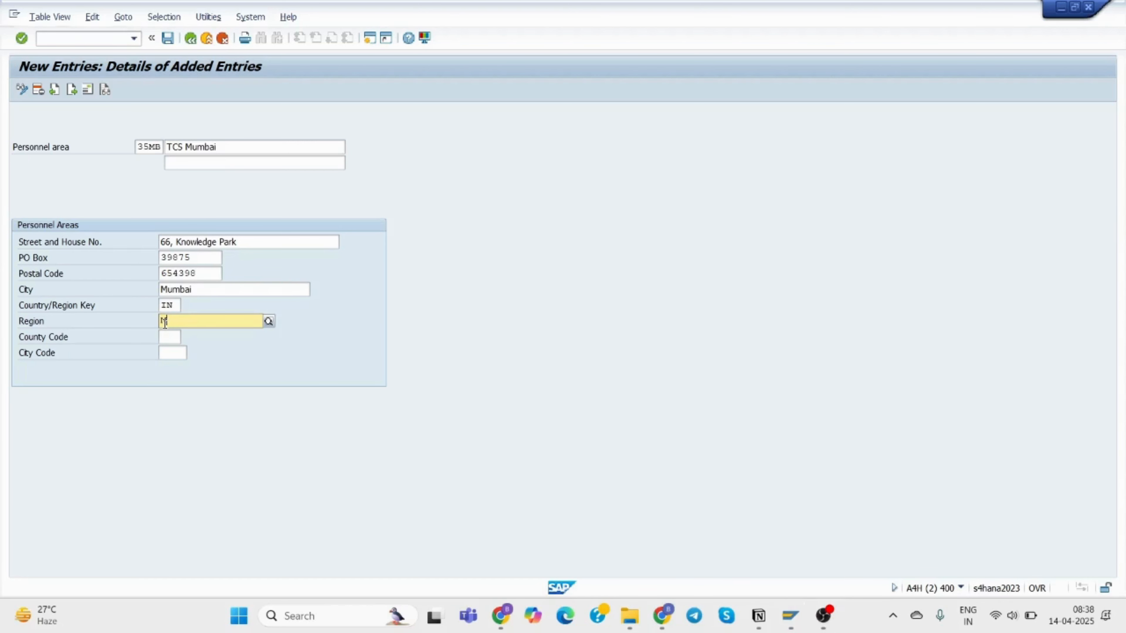
click(183, 348)
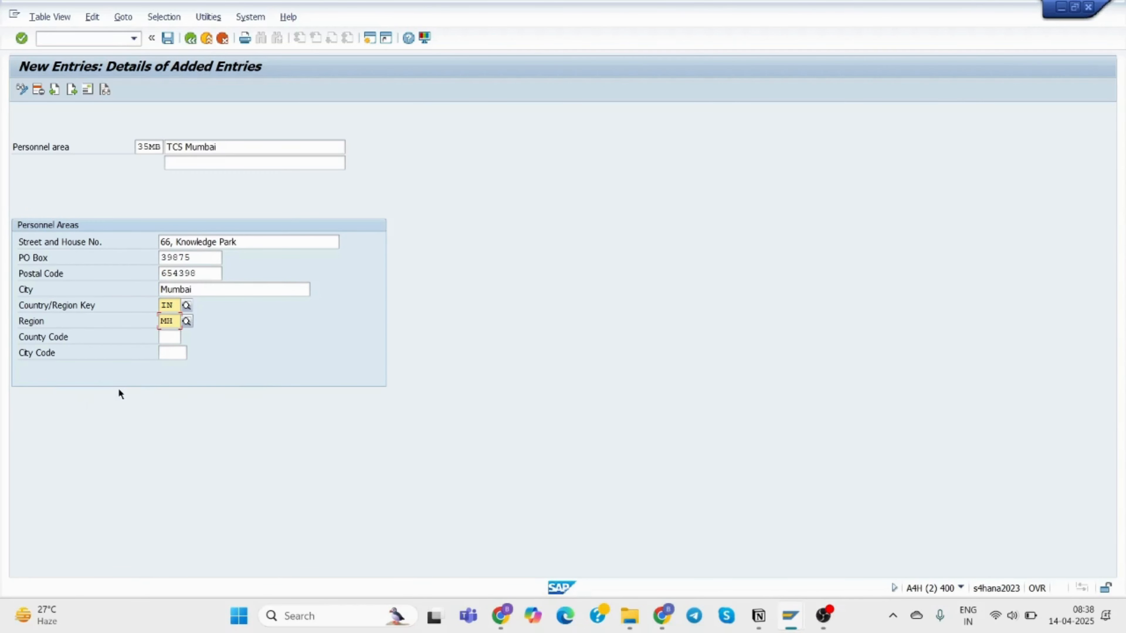
click(167, 36)
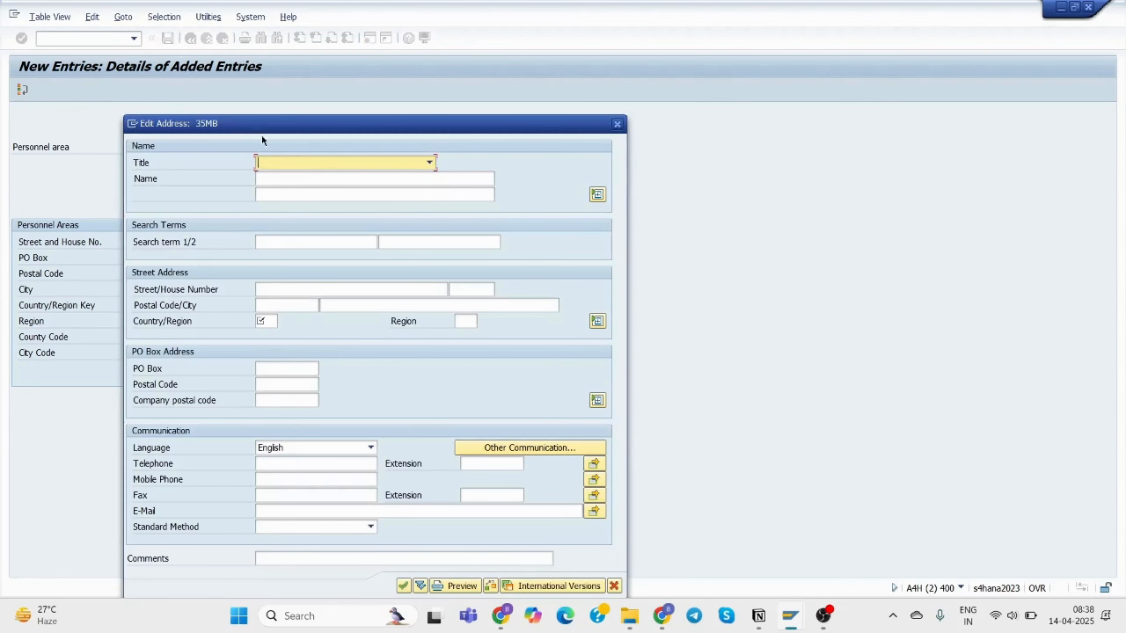
Set address title Company, name TCS Mumbai and street 66, Knowledge Park.
click(319, 162)
click(311, 177)
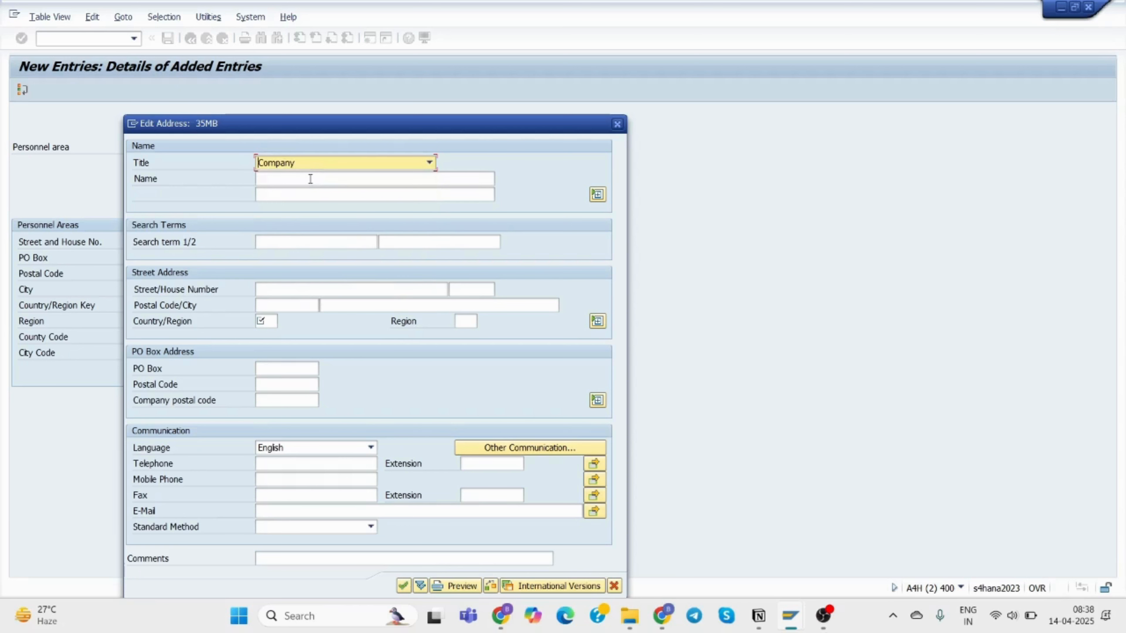
click(311, 179)
text(TCS)
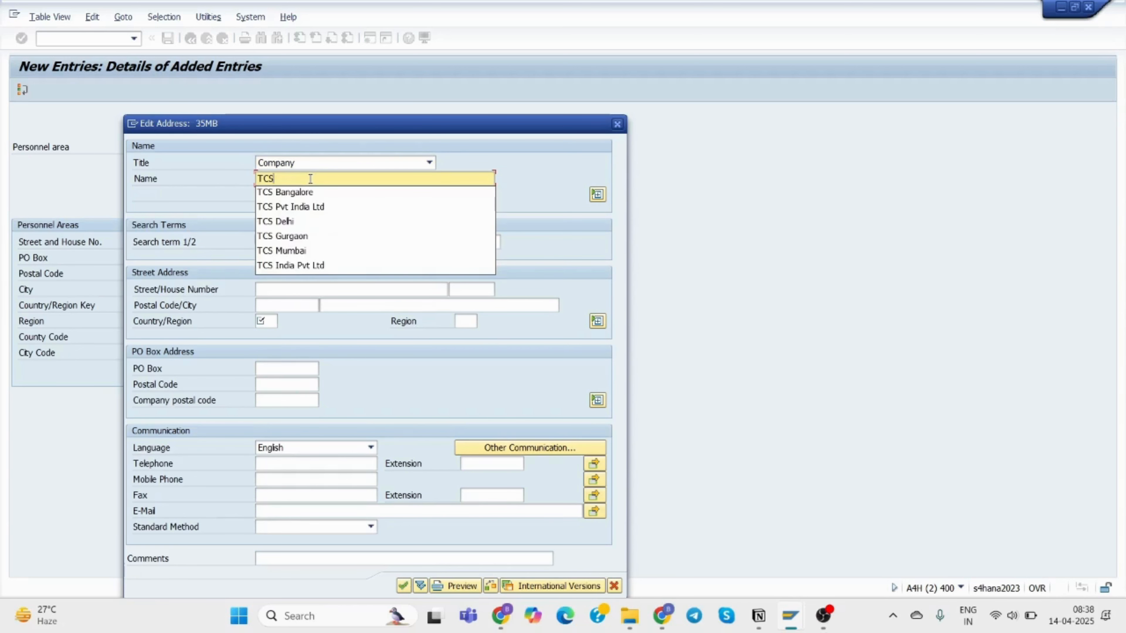
click(306, 250)
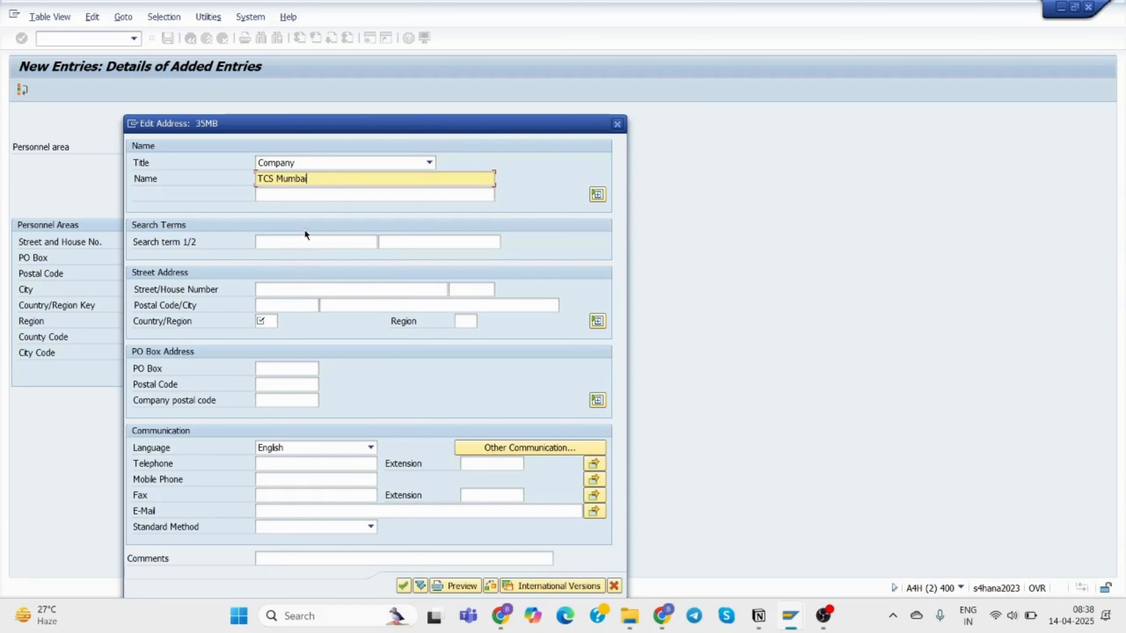
click(284, 289)
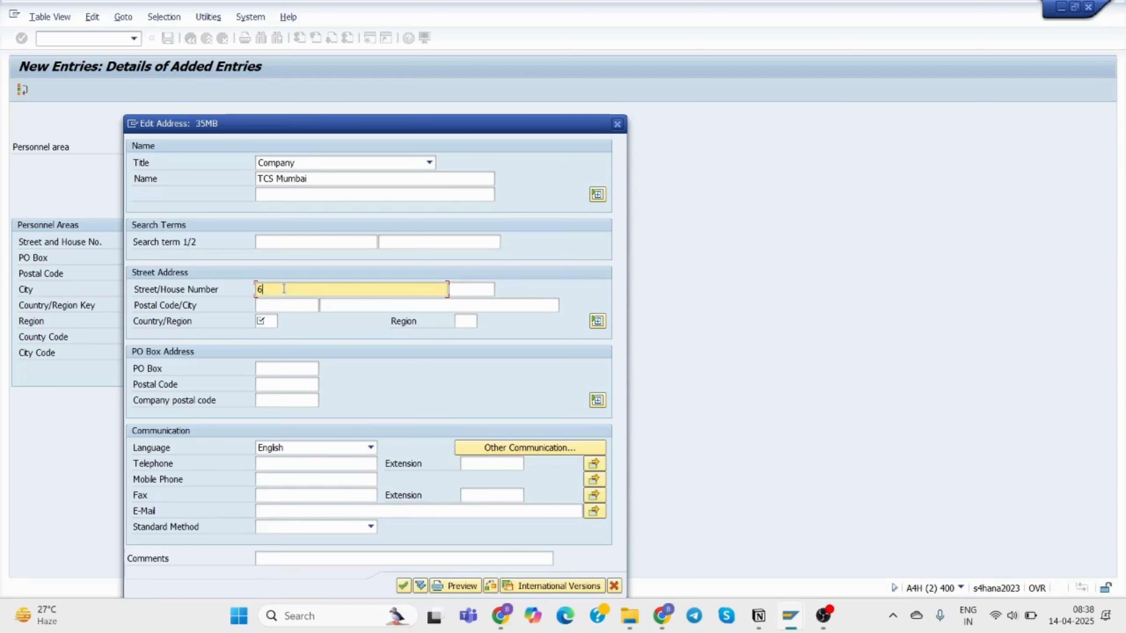
text(66)
drag(458, 128, 722, 95)
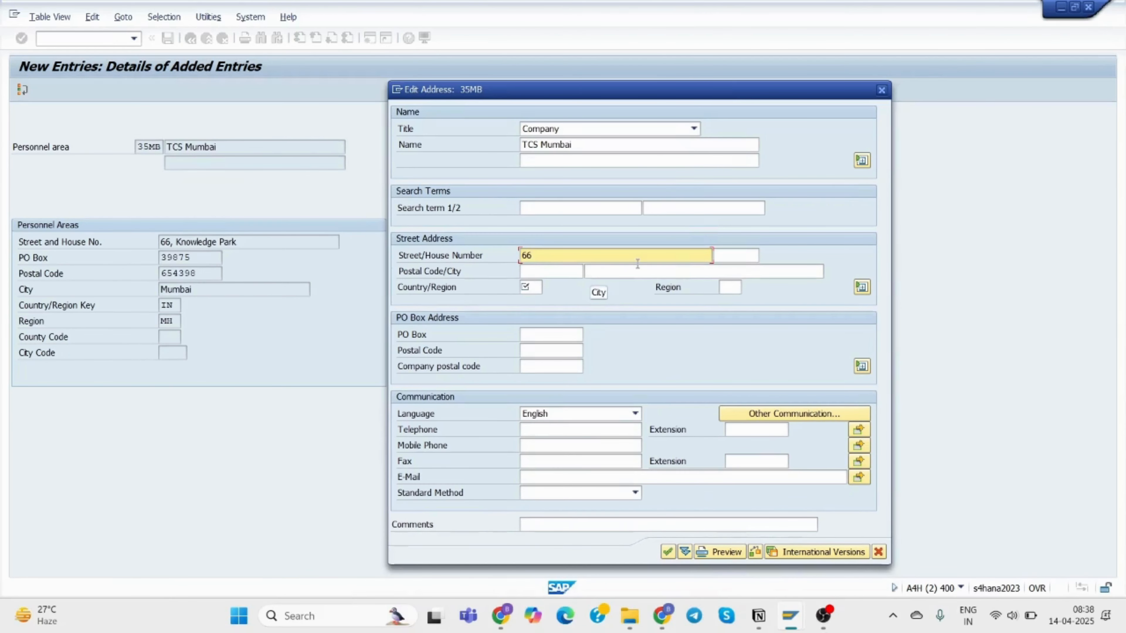
text(, Knowledge Park)
Enter house number 66, postal code 654398 and city Mumbai.
click(742, 254)
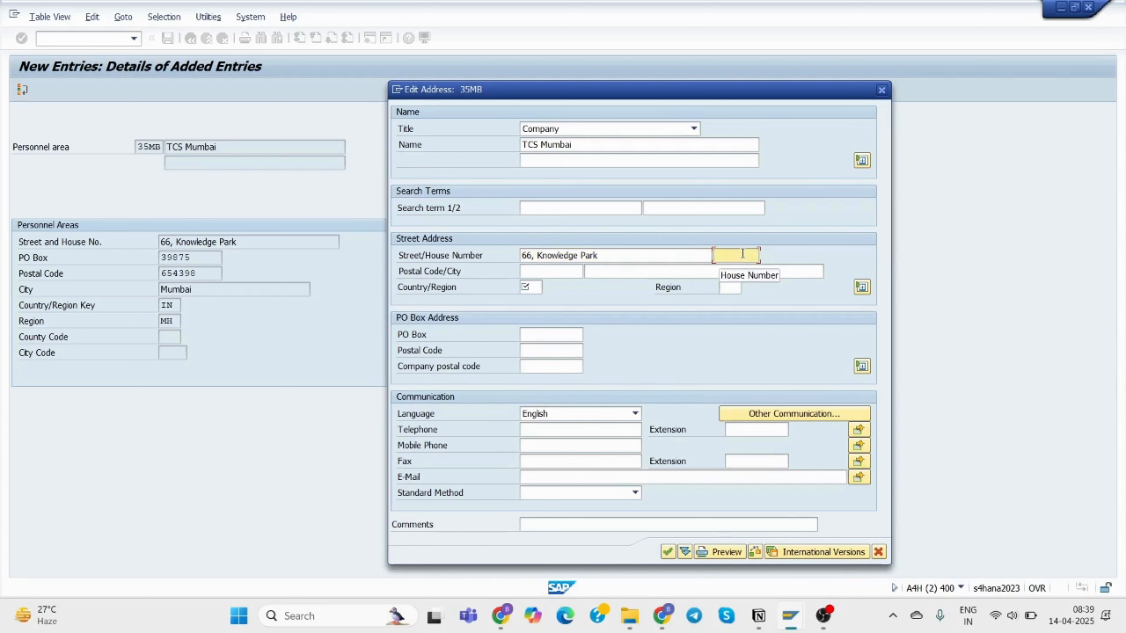
text(66)
click(539, 273)
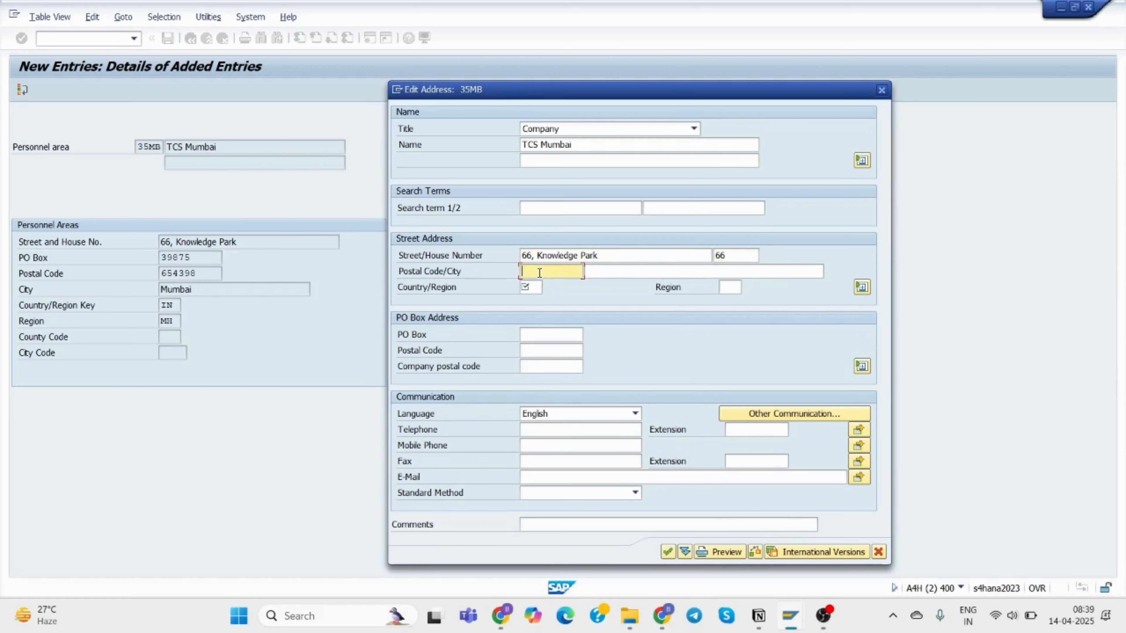
text(65)
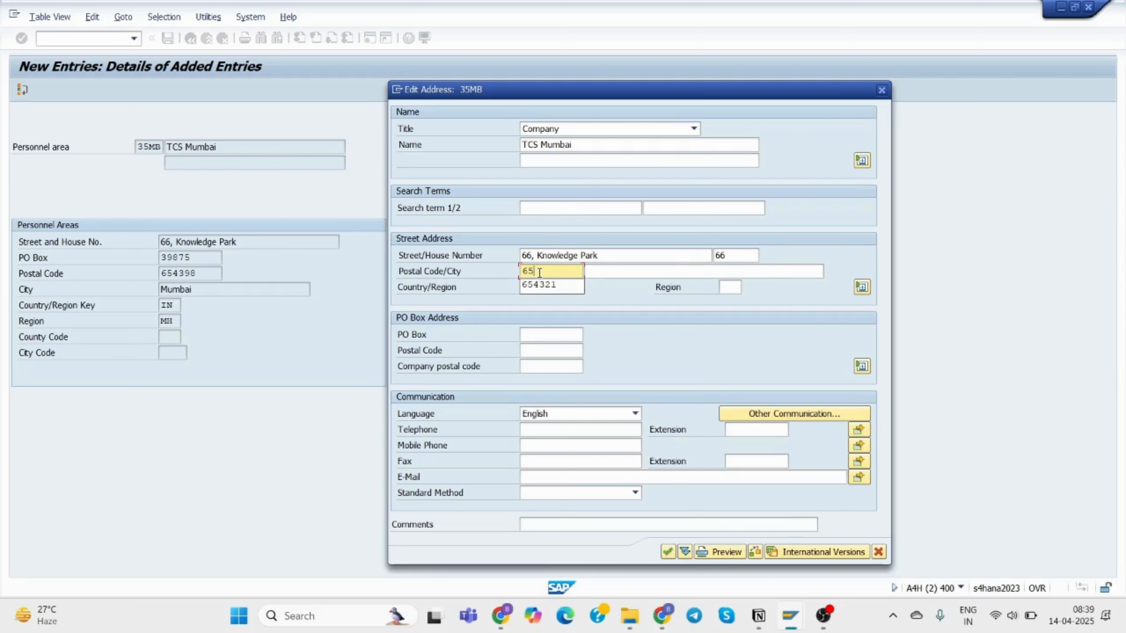
text(4398)
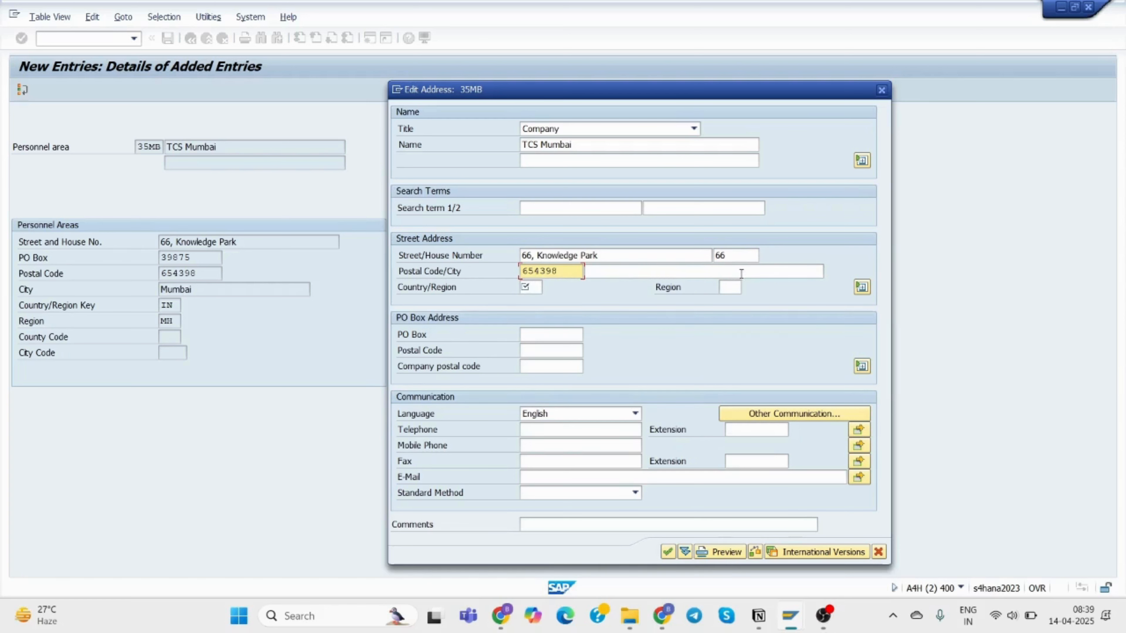
click(613, 271)
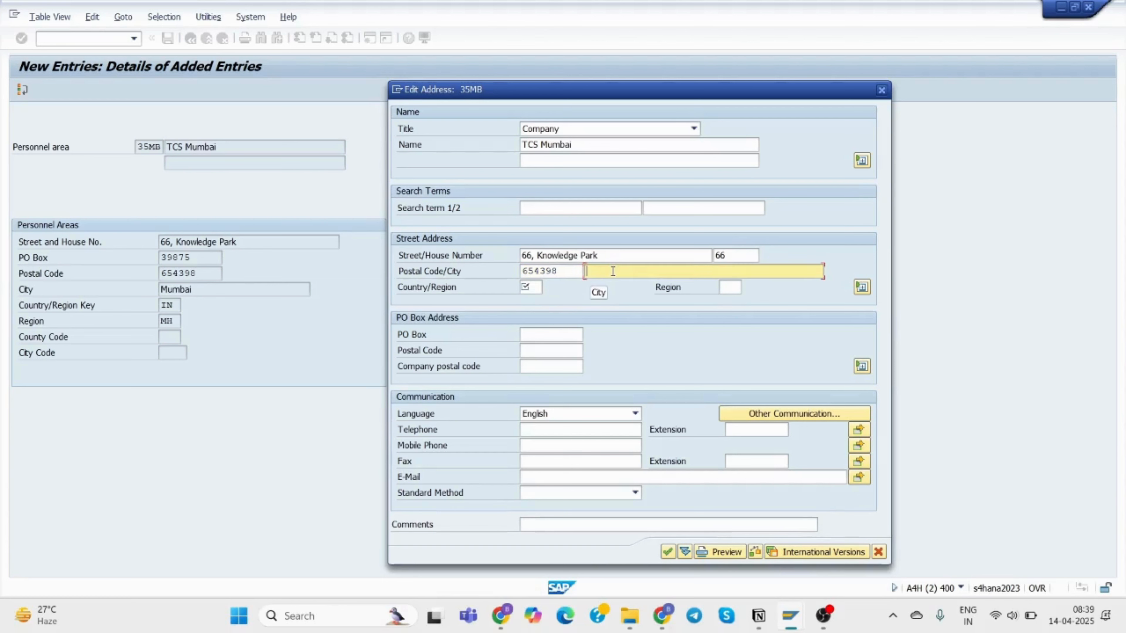
text(Mum)
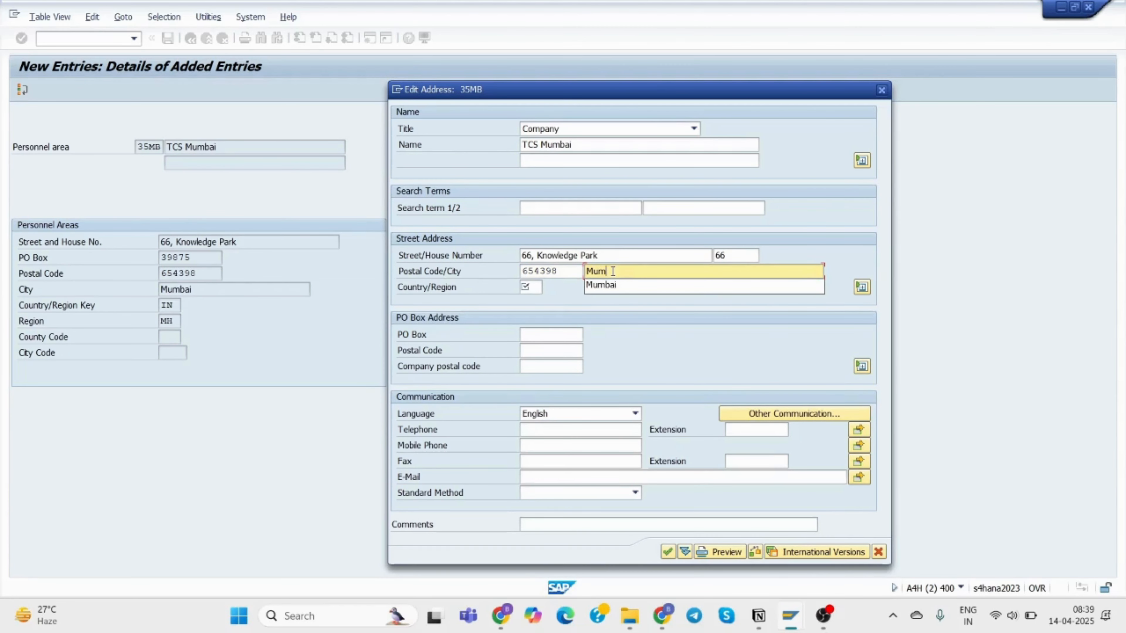
click(607, 286)
Set the address country to IN and region to MH (Maharashtra).
click(539, 287)
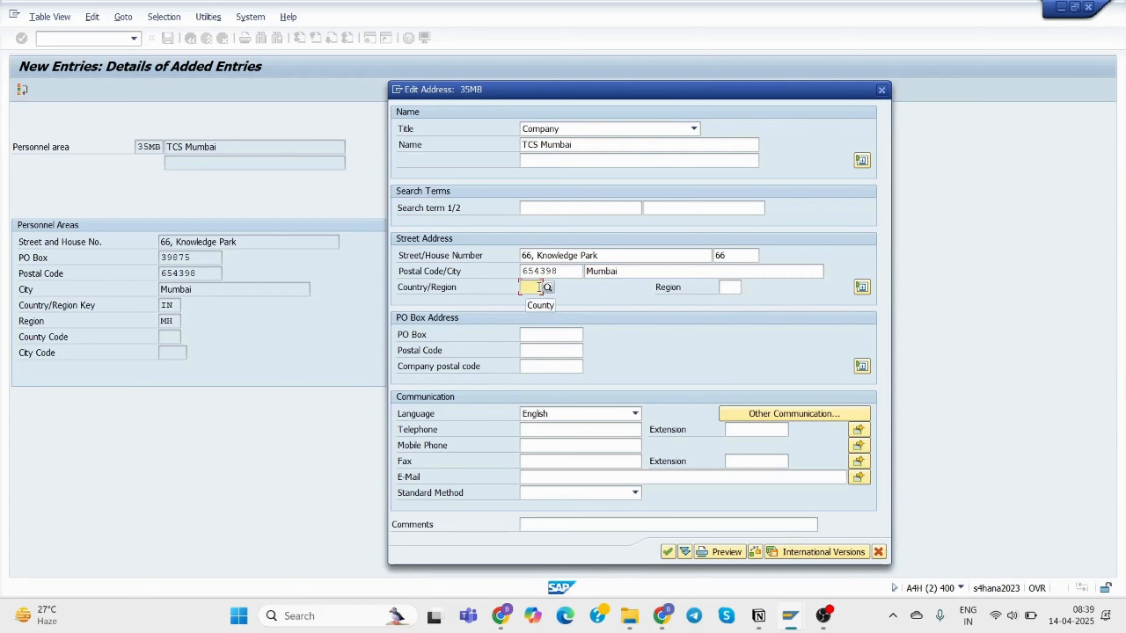
text(in)
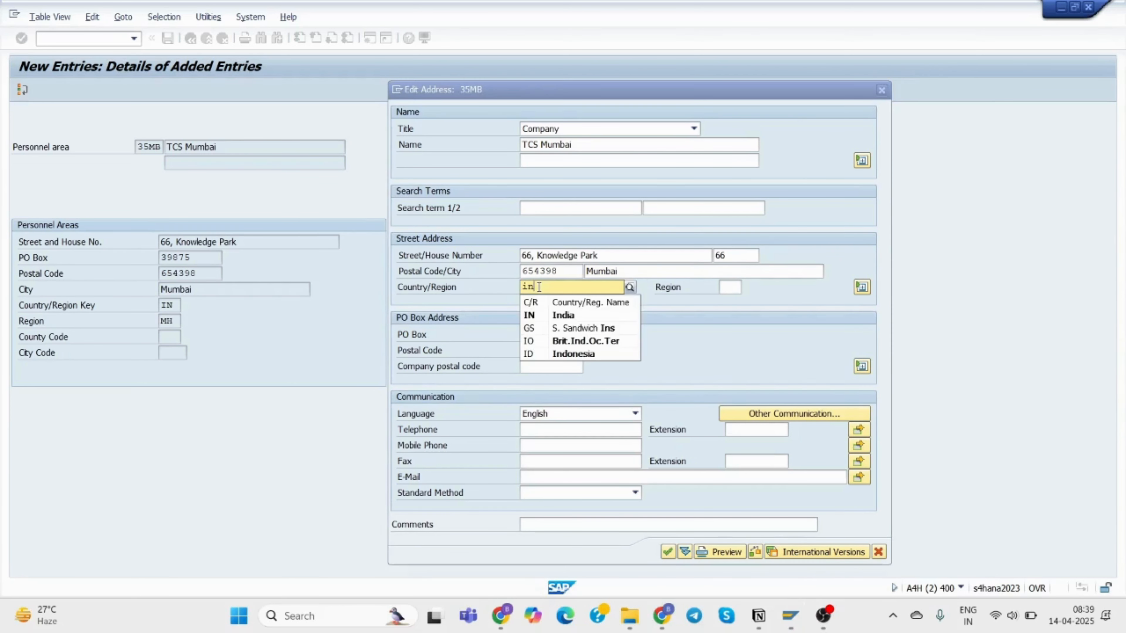
click(550, 316)
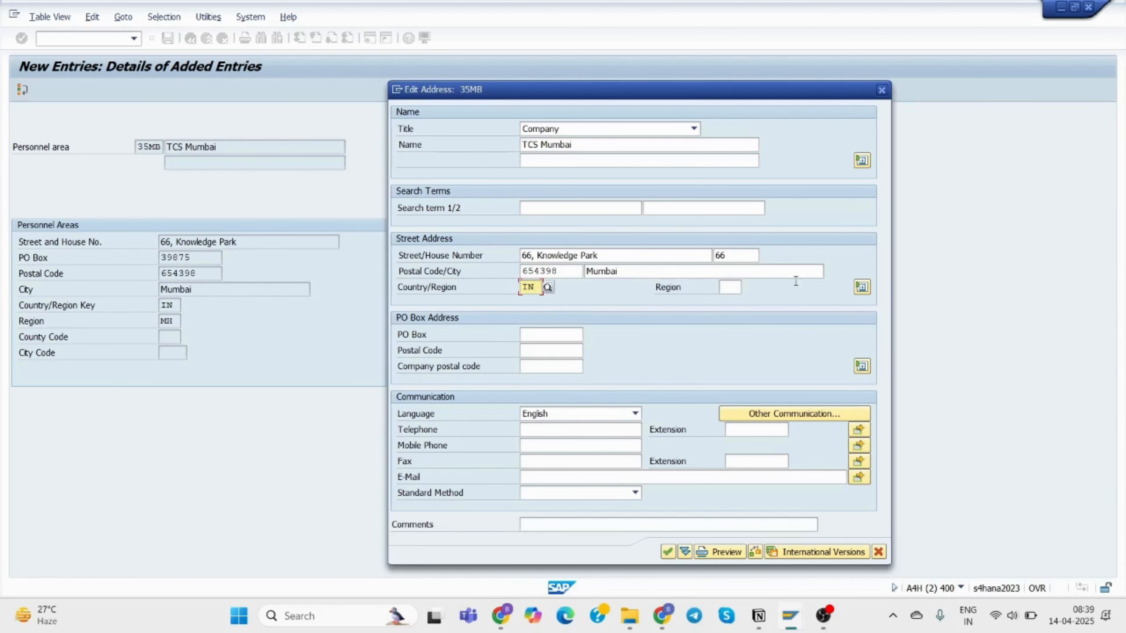
click(731, 286)
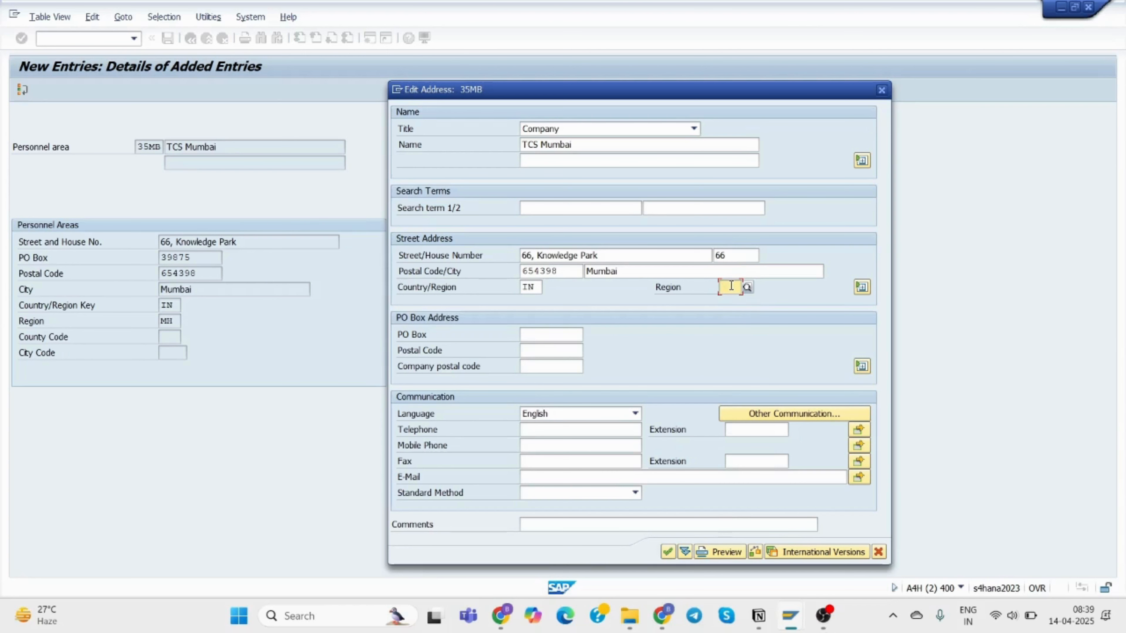
text(mh)
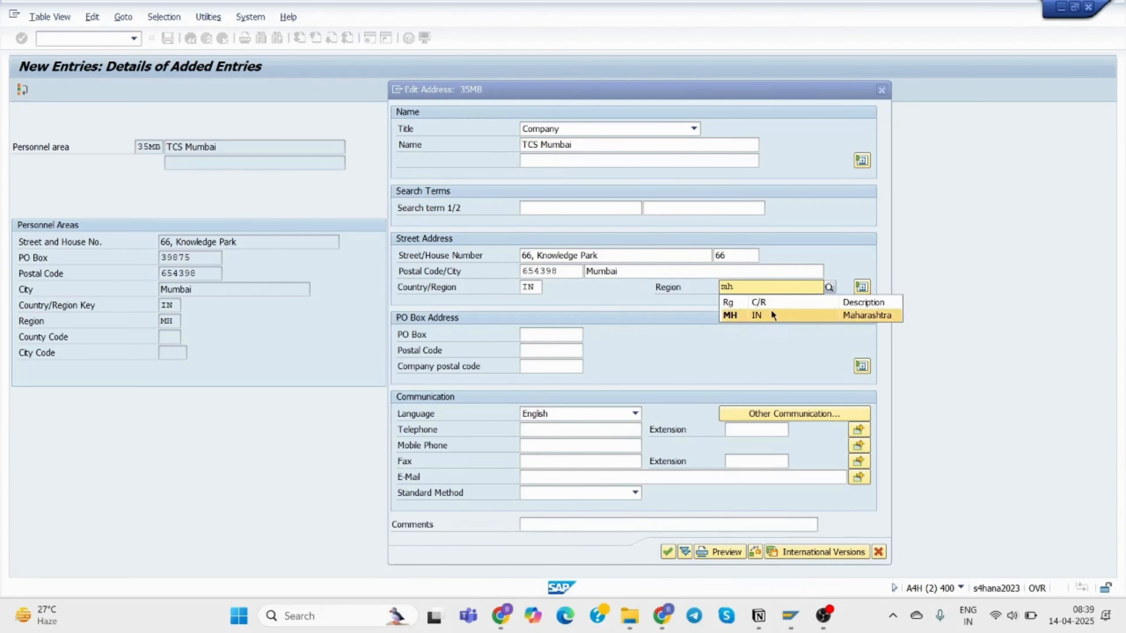
click(771, 309)
click(530, 336)
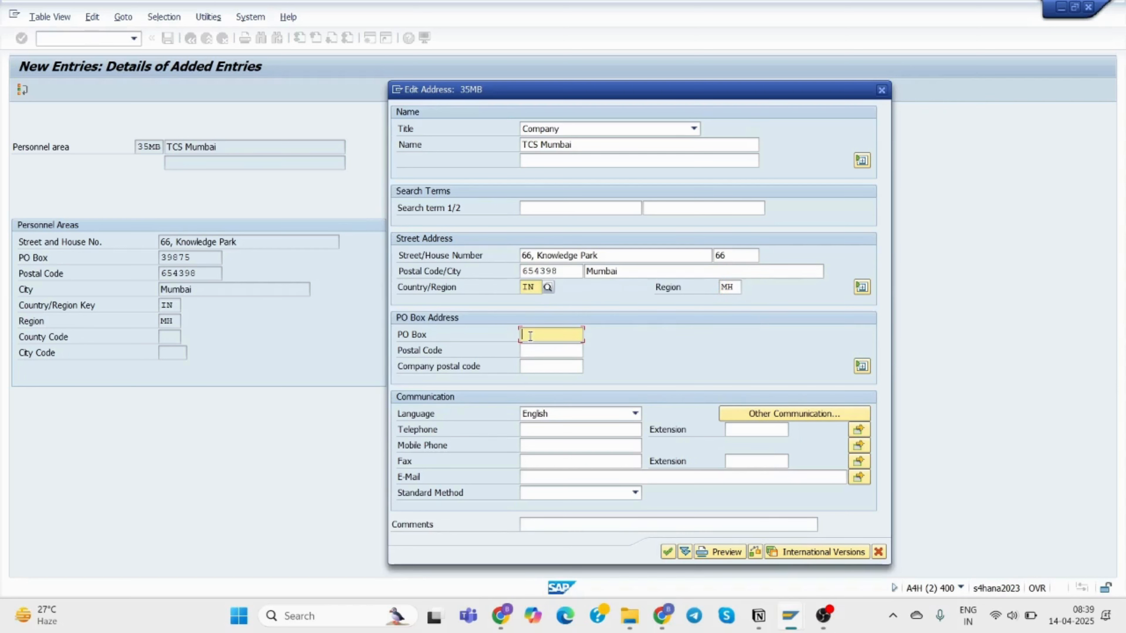
Add PO Box 39875 with postal code 654398, plus the company telephone number and e-mail address.
text(39875)
click(545, 355)
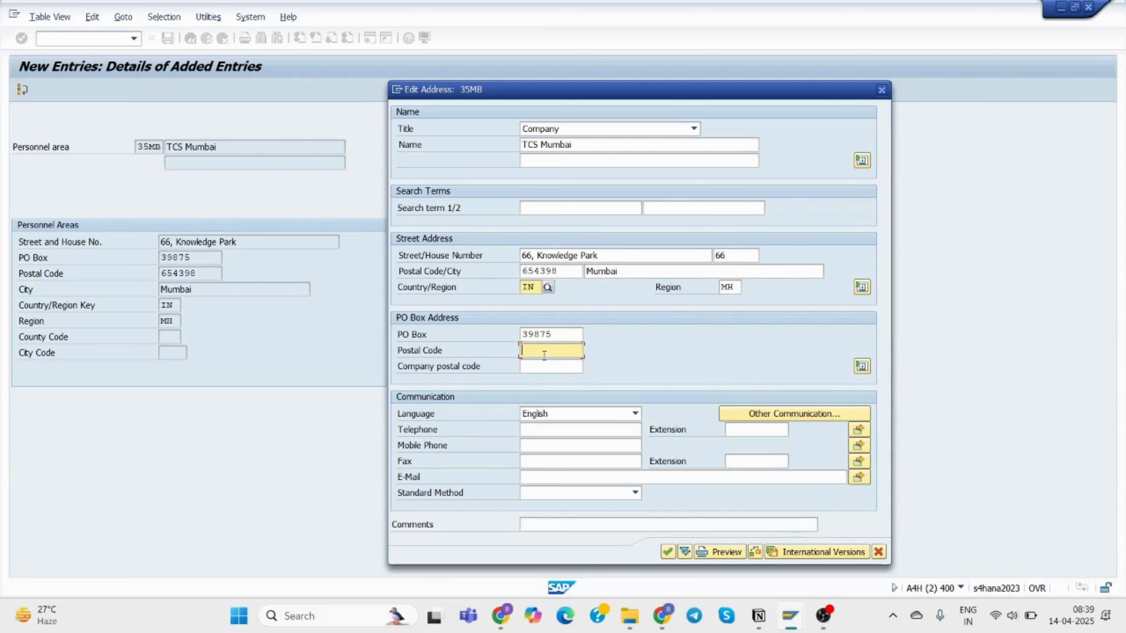
text(654398)
click(539, 434)
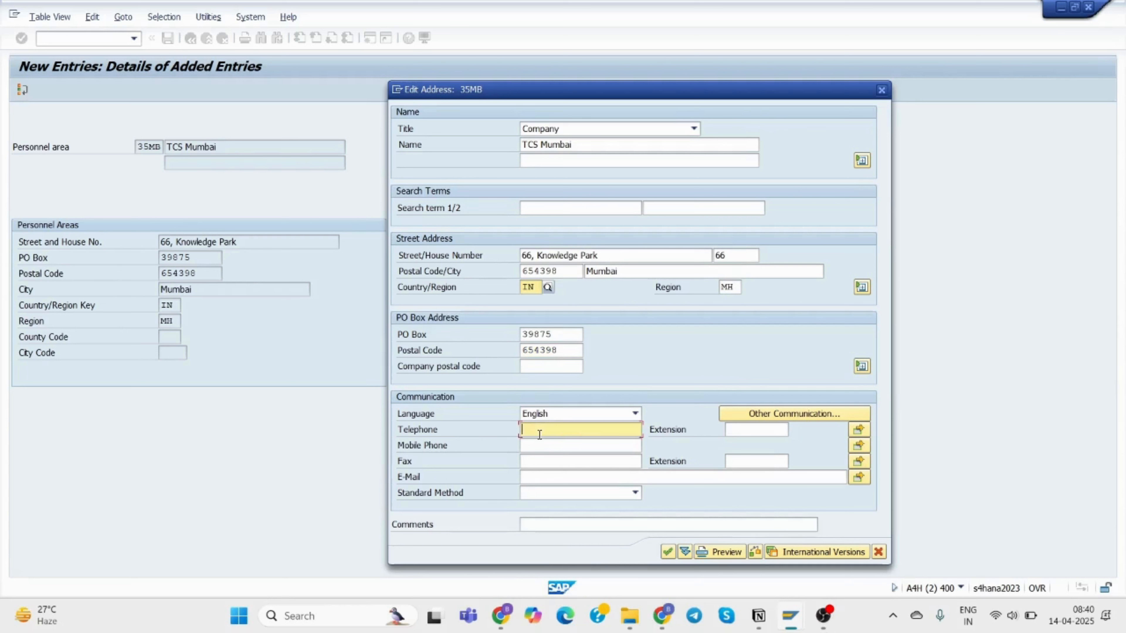
click(563, 478)
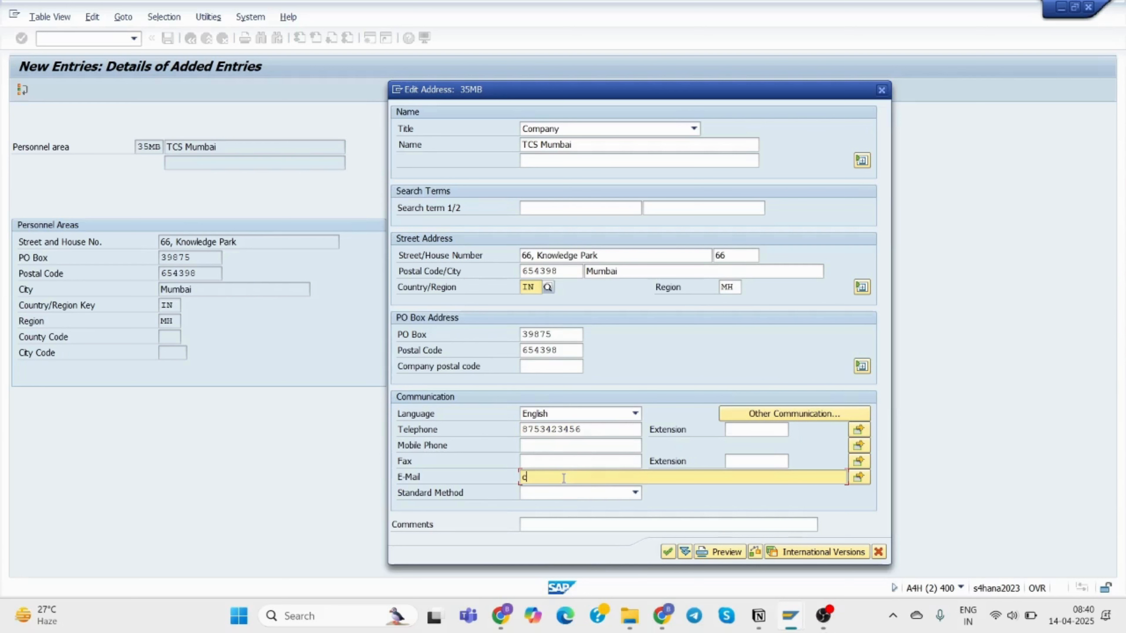
Accept the 35MB address, confirm the Functional TR customizing request, and start a blank entry.
click(771, 412)
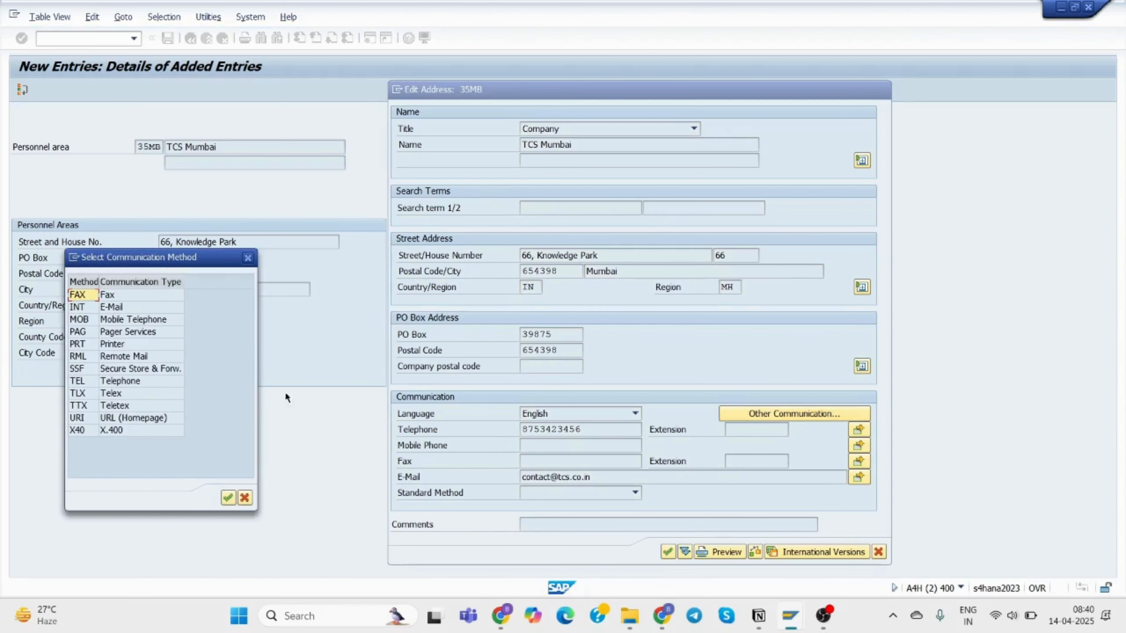
click(247, 260)
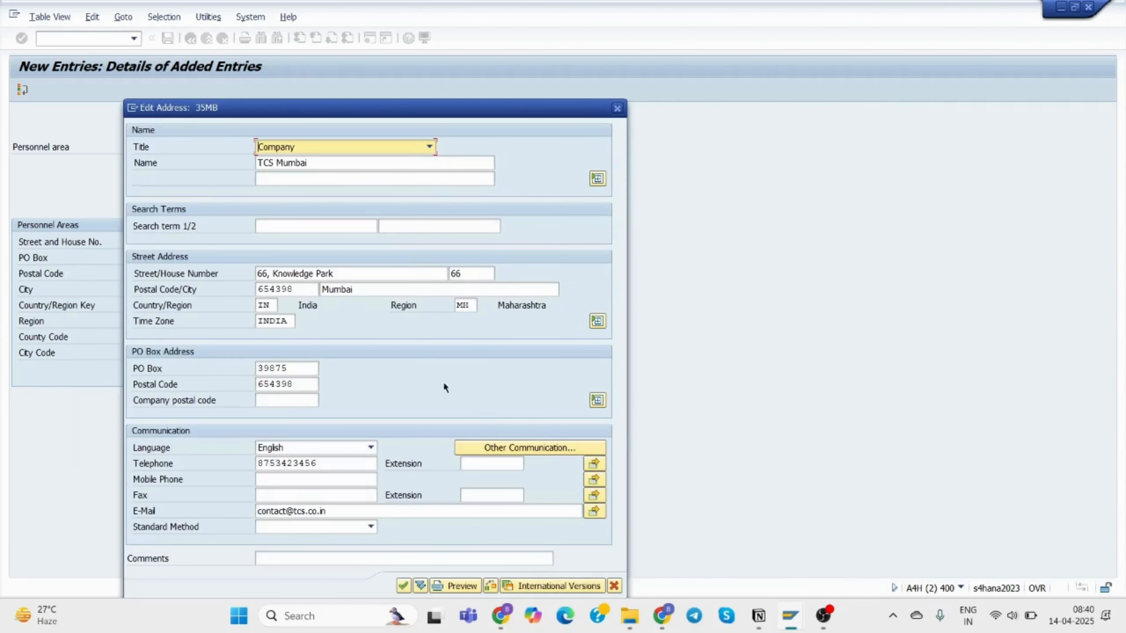
drag(538, 104, 896, 63)
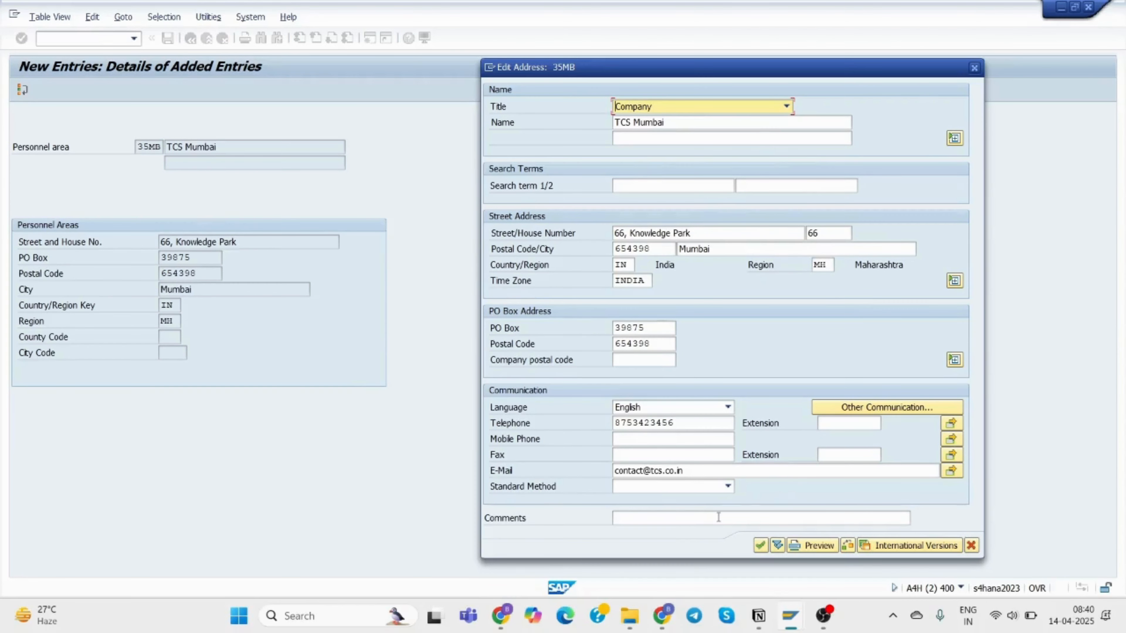
click(760, 547)
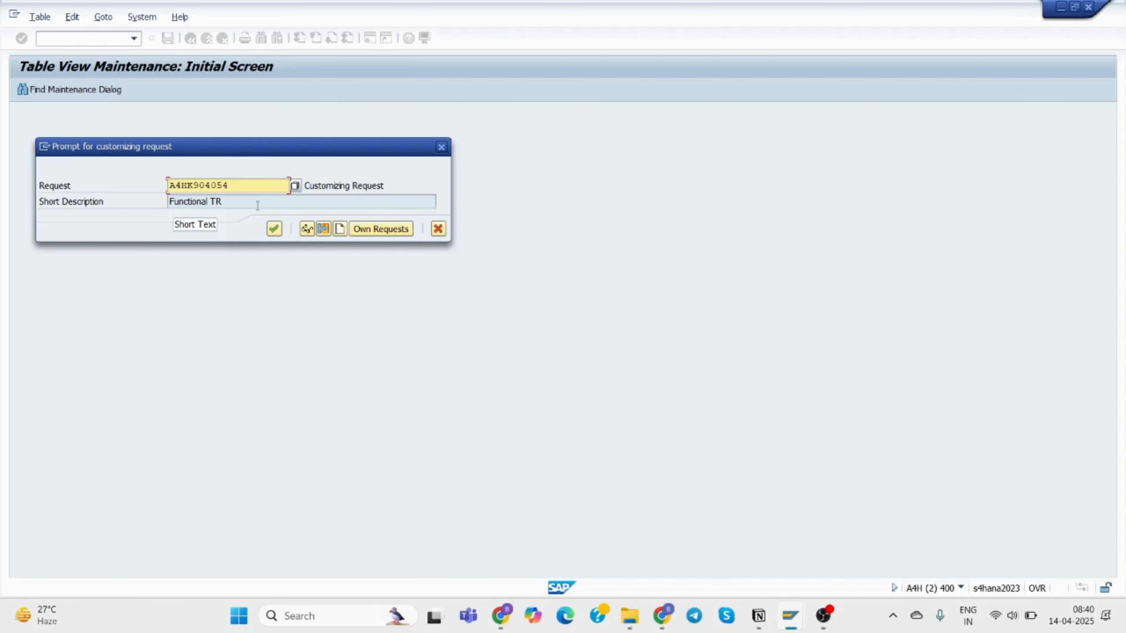
click(274, 229)
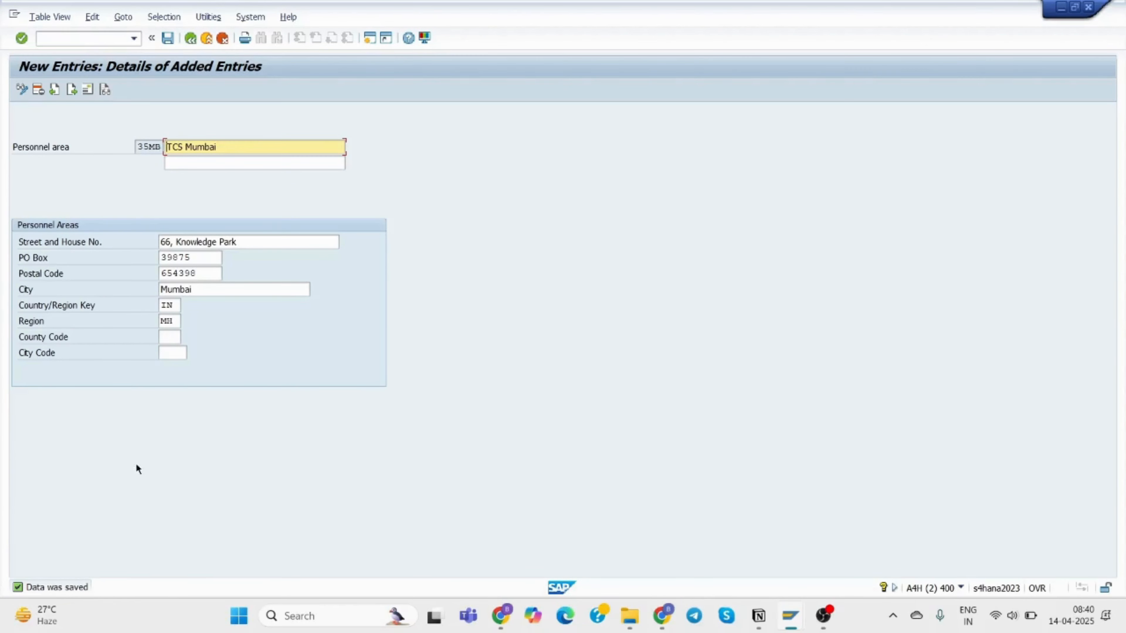
click(70, 90)
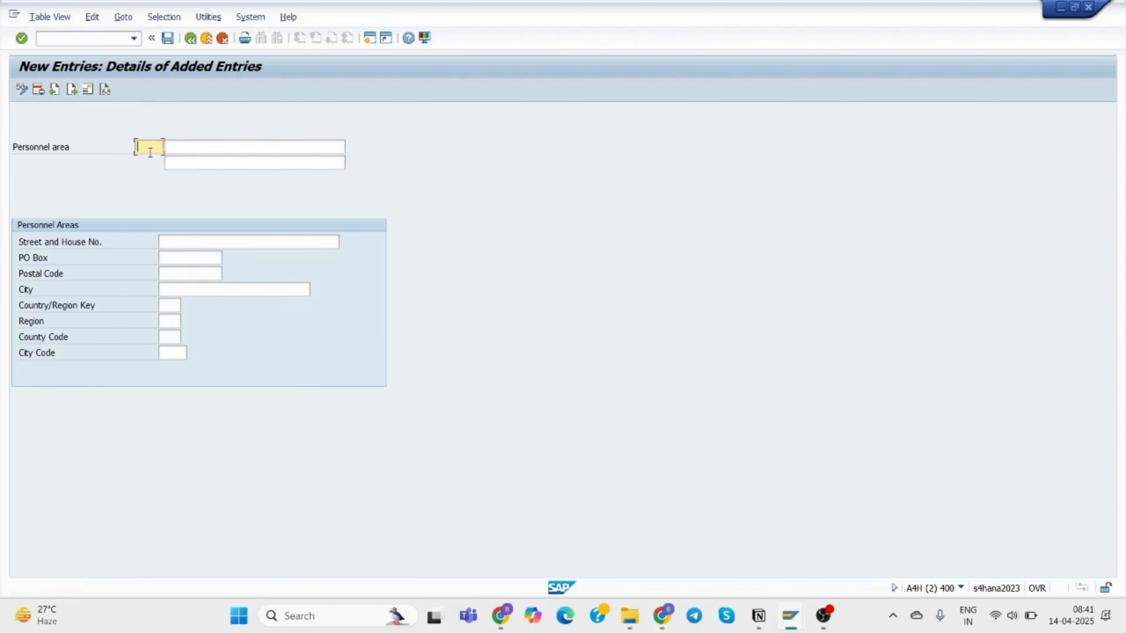
Enter personnel area 35DL, description TCS Delhi, street 86, Laxmi Nagar.
text(35)
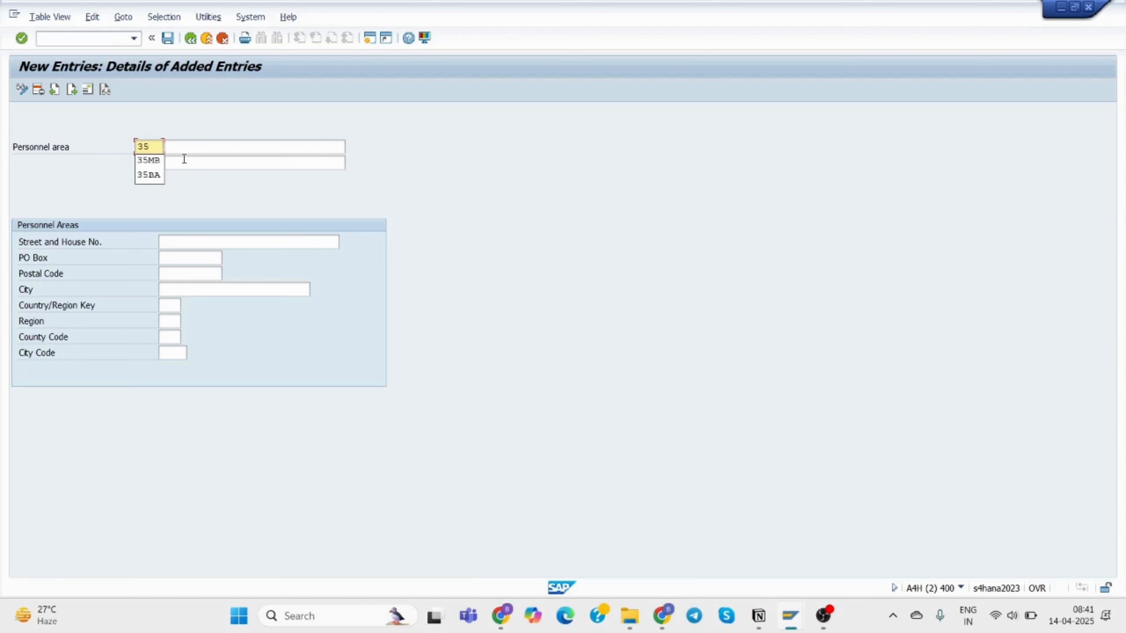
text(DL)
click(238, 141)
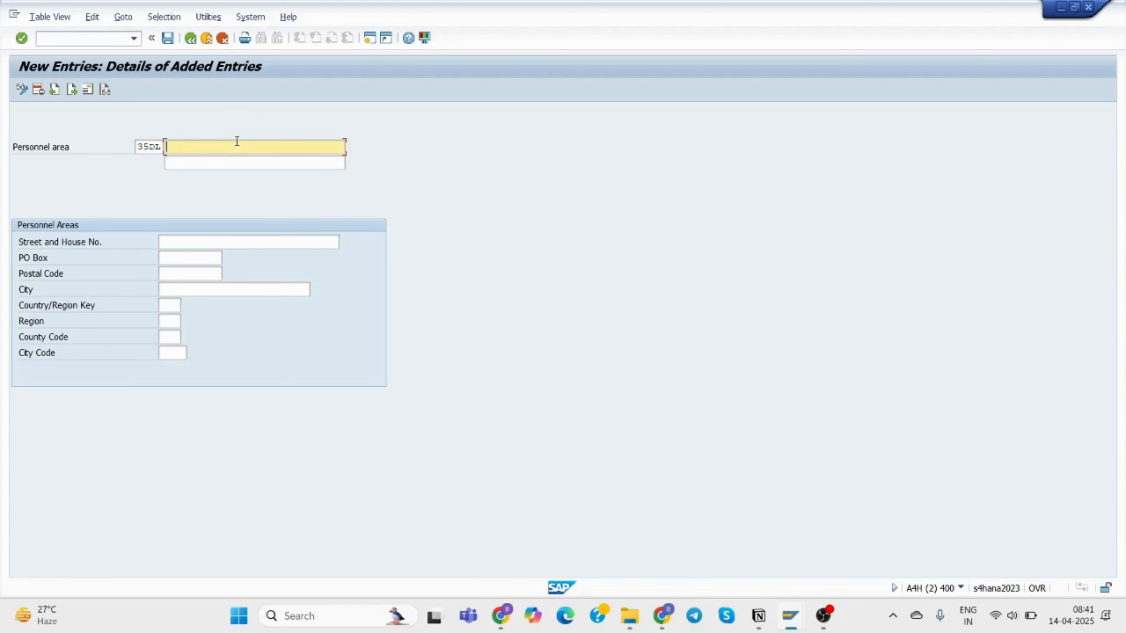
text(Tcs)
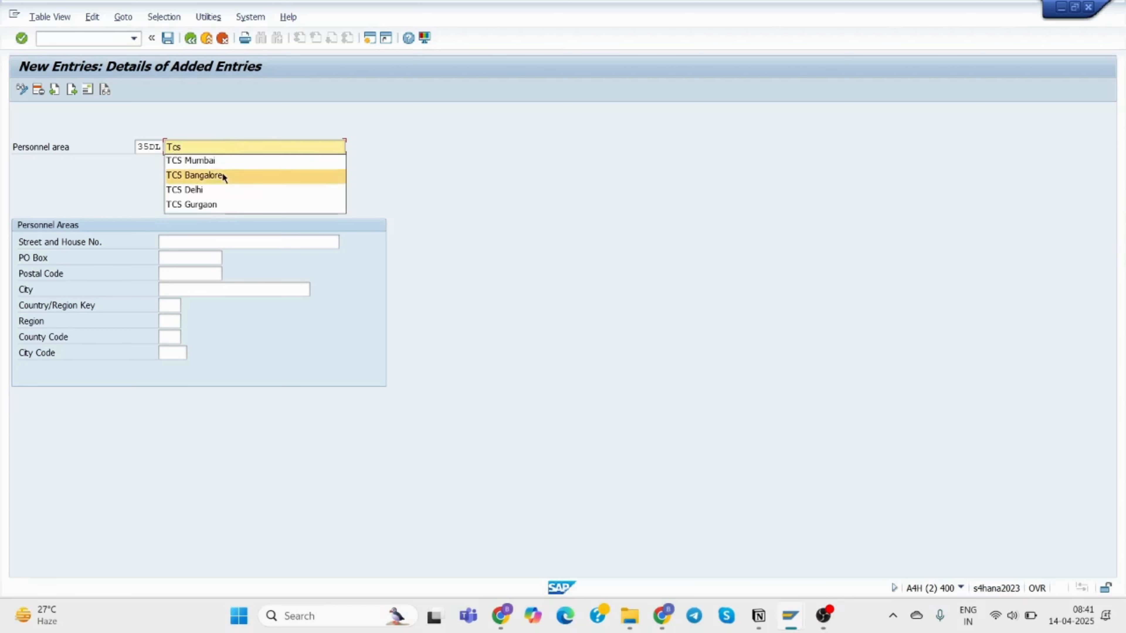
click(221, 190)
click(194, 242)
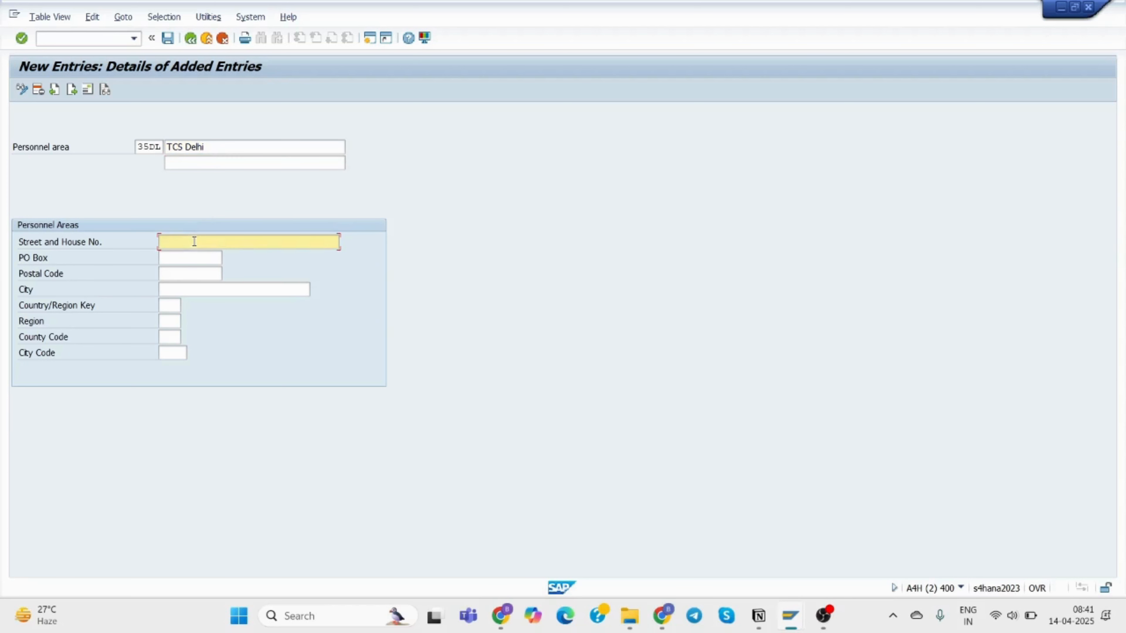
text(86,)
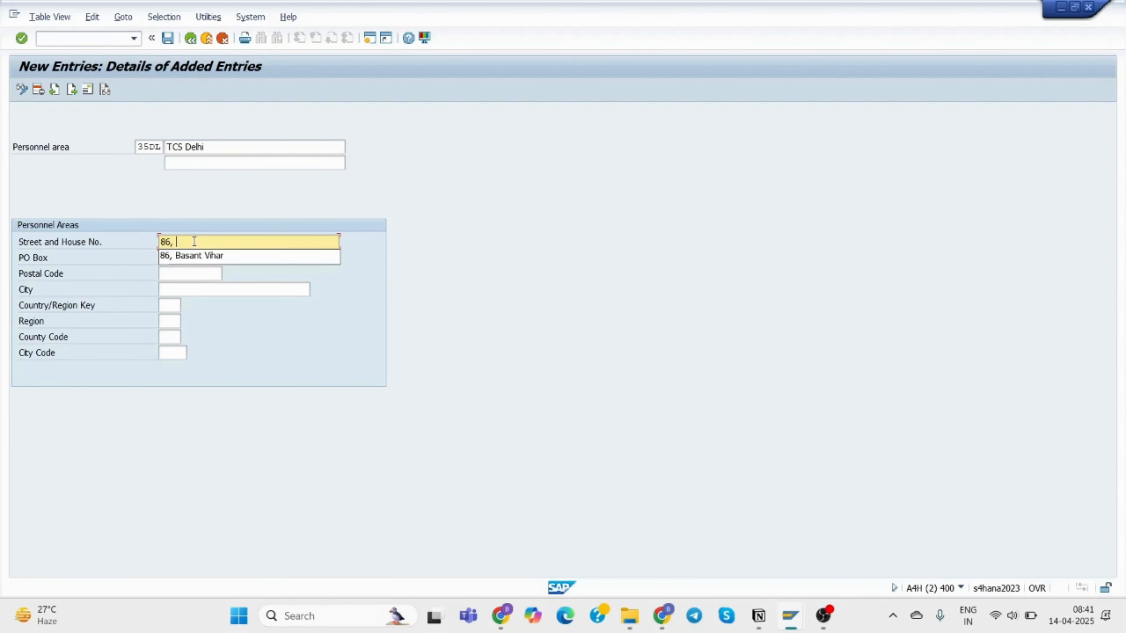
key(BackSpace)
key(BackSpace)
key(BackSpace)
key(BackSpace)
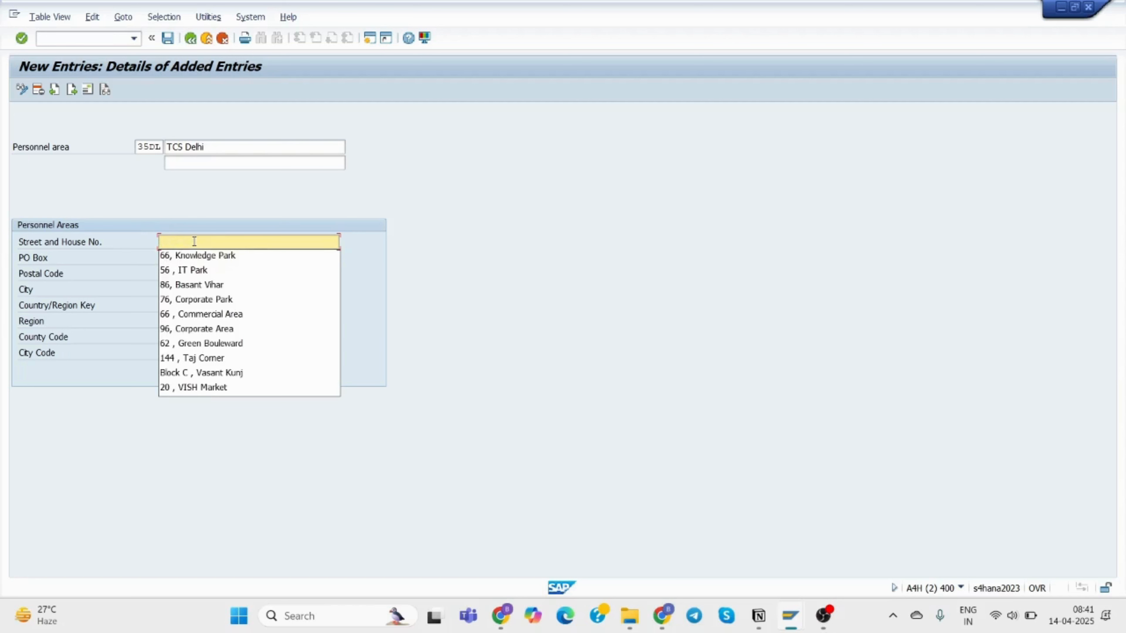
text(86, )
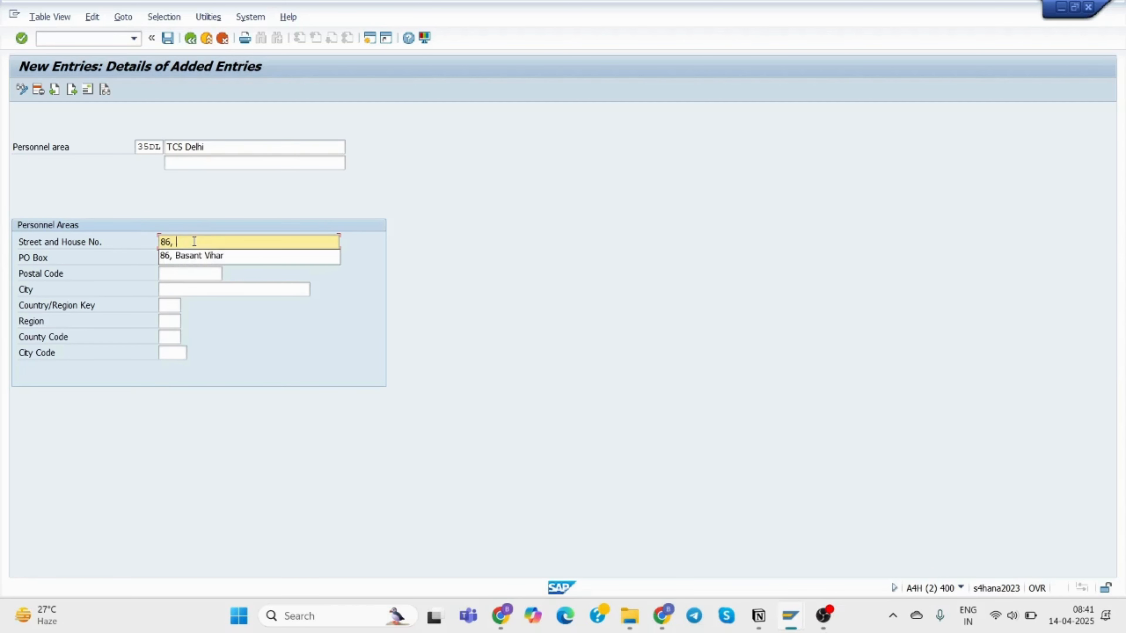
text(Laxmi)
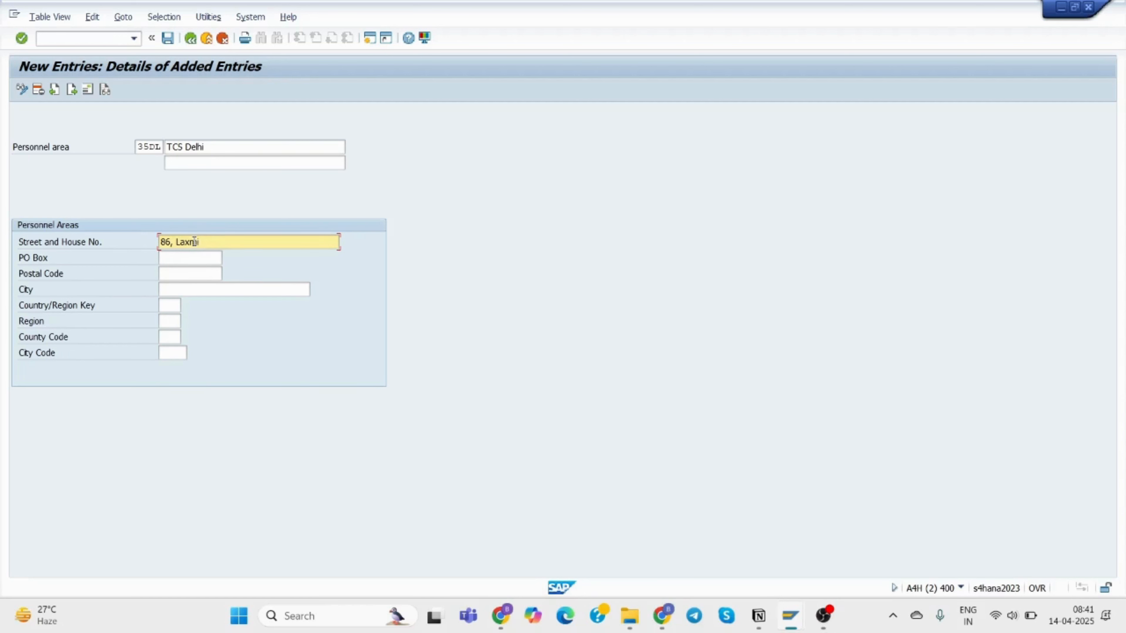
text( nagar)
key(BackSpace)
key(BackSpace)
key(BackSpace)
key(BackSpace)
key(BackSpace)
text(Nagar)
Fill in PO box 54894, postal code 788542 and city Delhi.
click(200, 253)
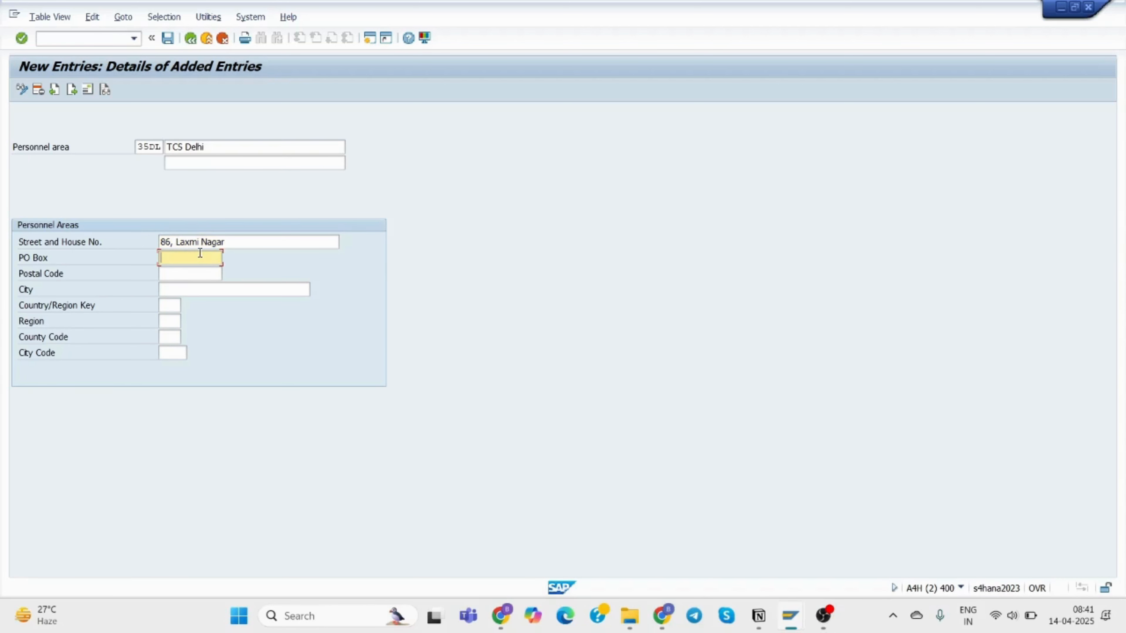
text(54894)
click(202, 271)
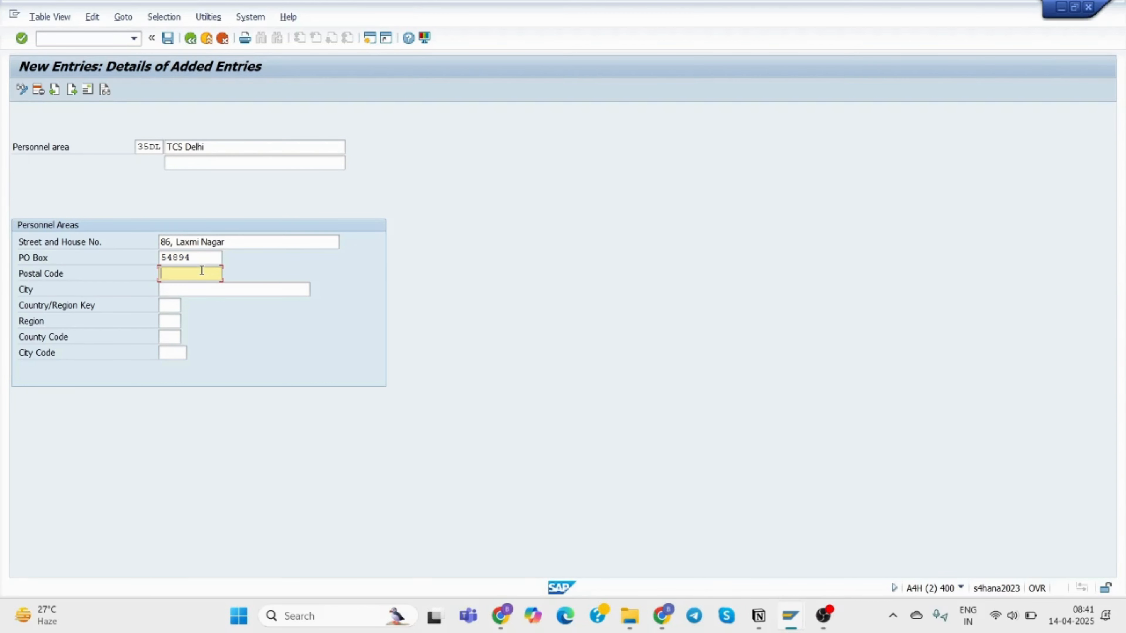
text(788542)
click(209, 291)
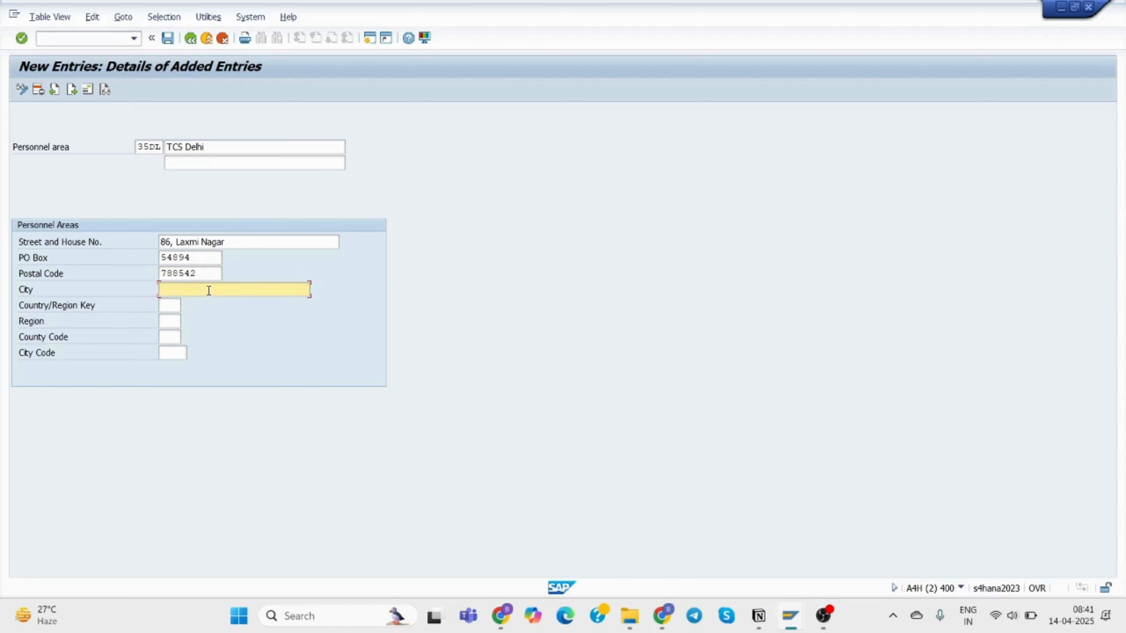
text(Delhi)
Set country IN and region Karnataka (10).
click(177, 305)
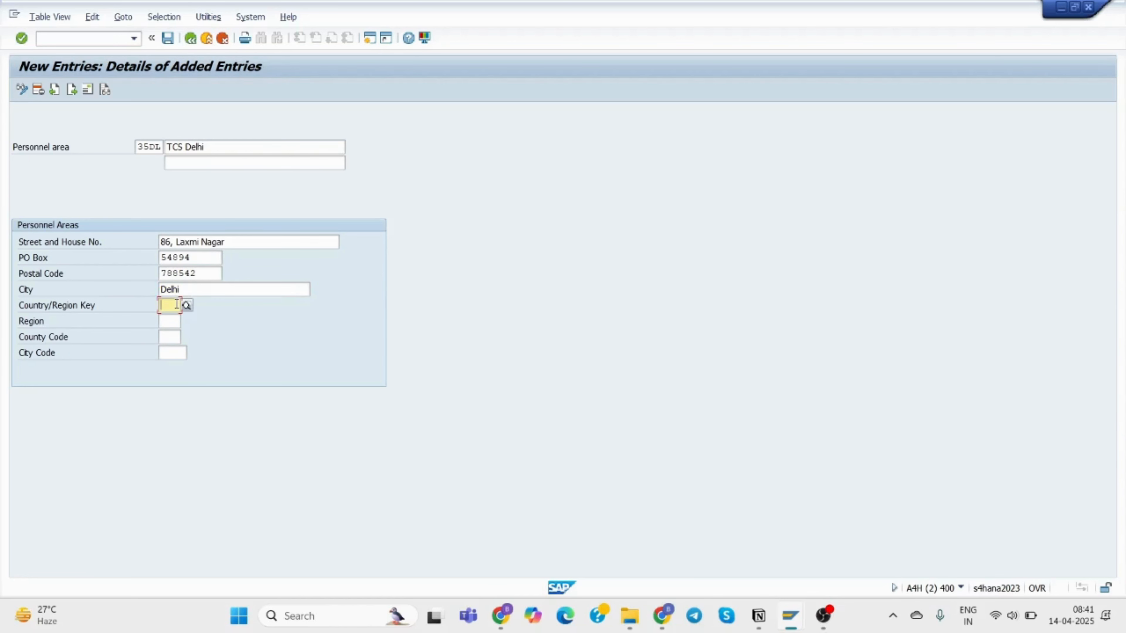
text(in)
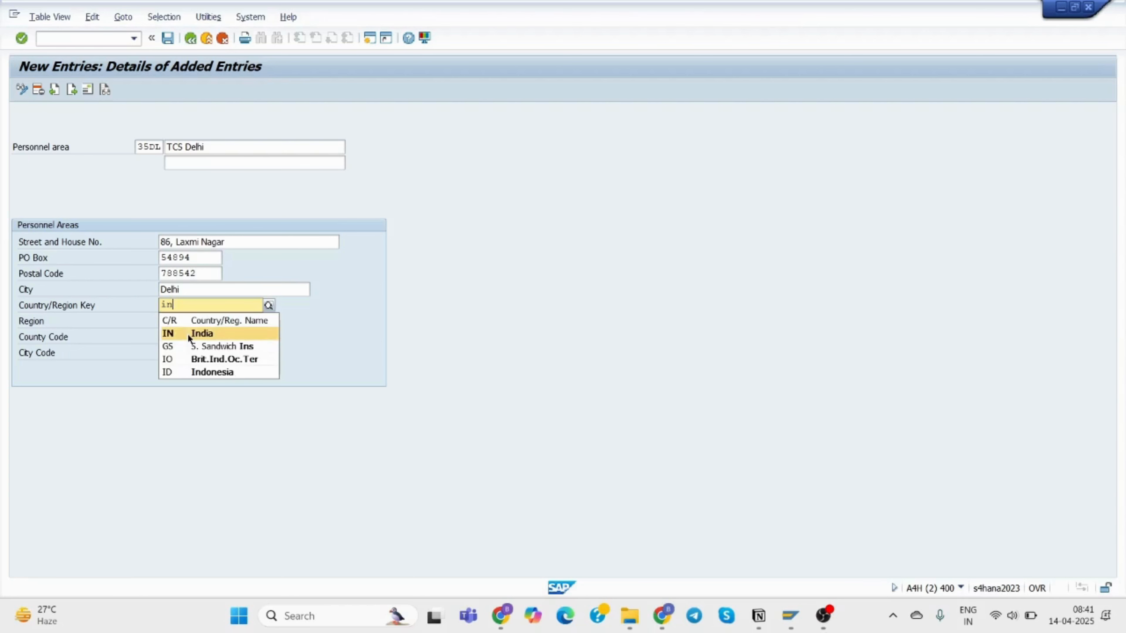
click(187, 334)
click(172, 323)
text(kar)
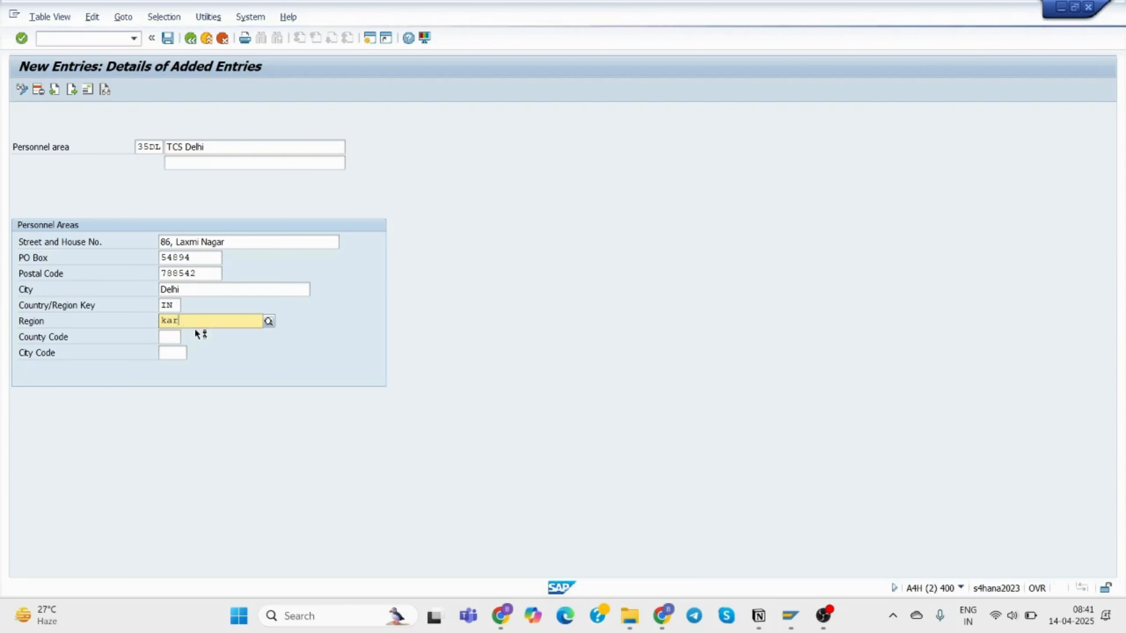
click(242, 351)
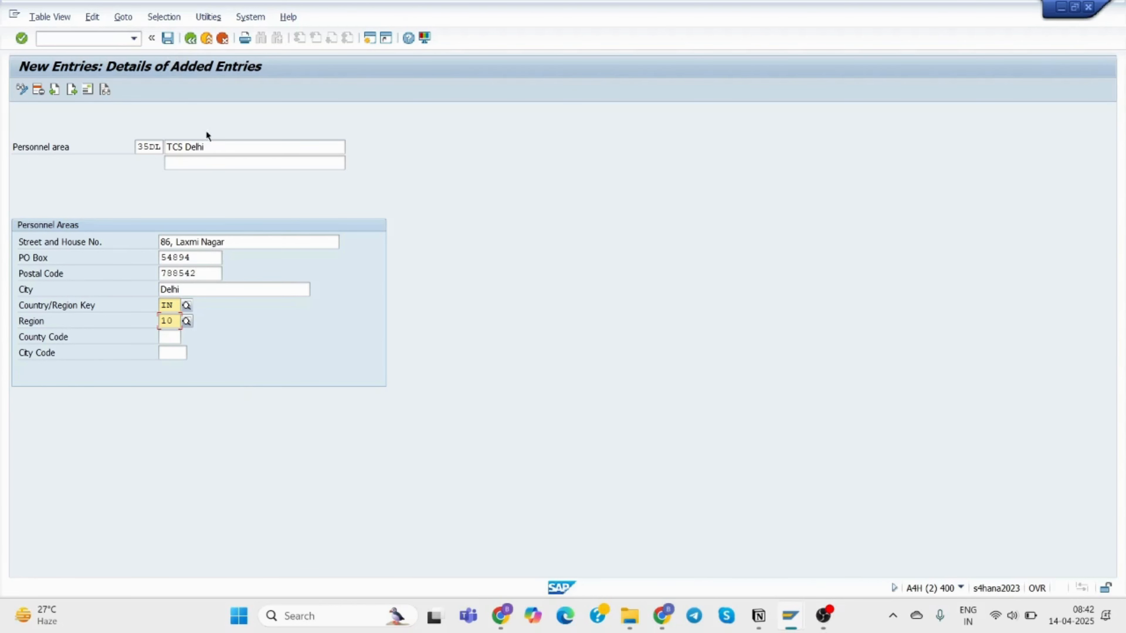
Save 35DL and give its address title Company and name TCS Delhi.
click(167, 39)
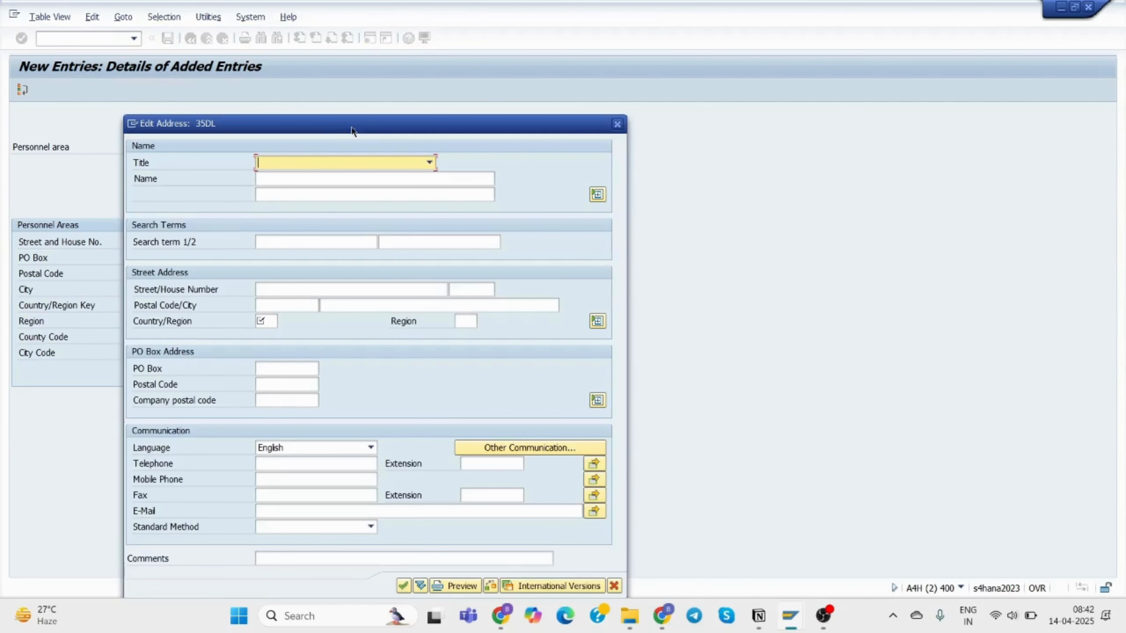
drag(199, 141, 619, 106)
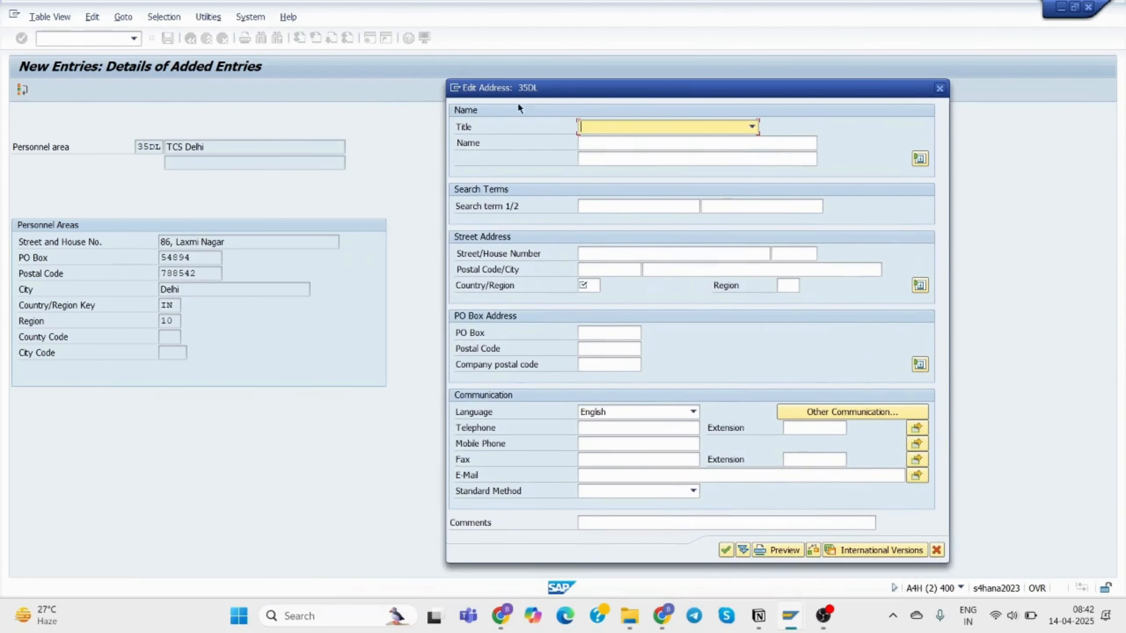
click(622, 127)
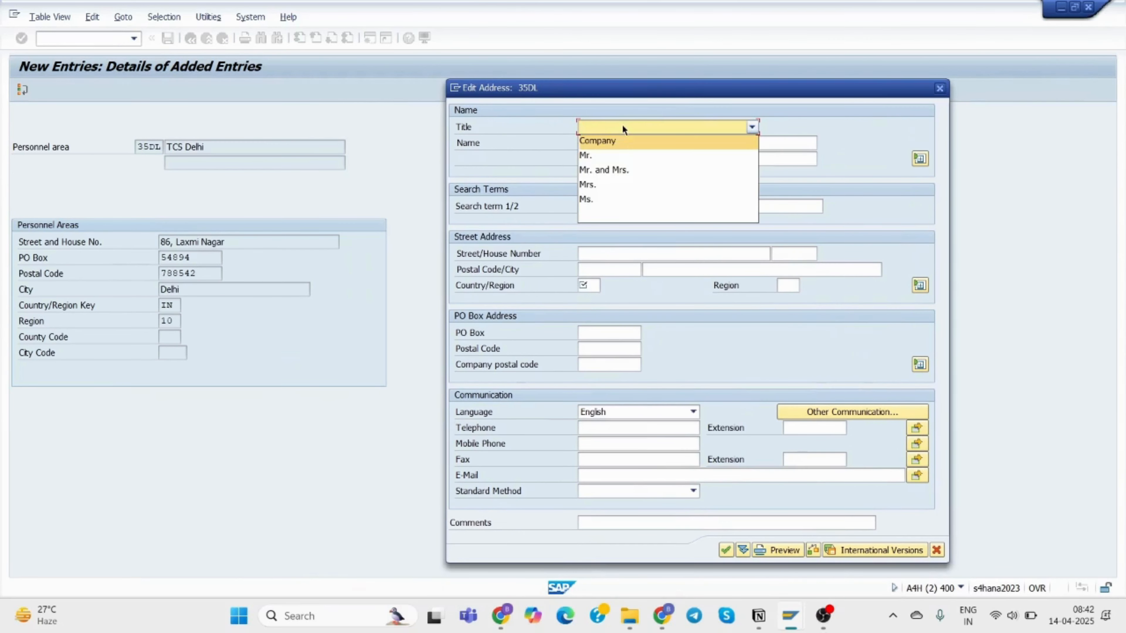
click(621, 140)
click(620, 141)
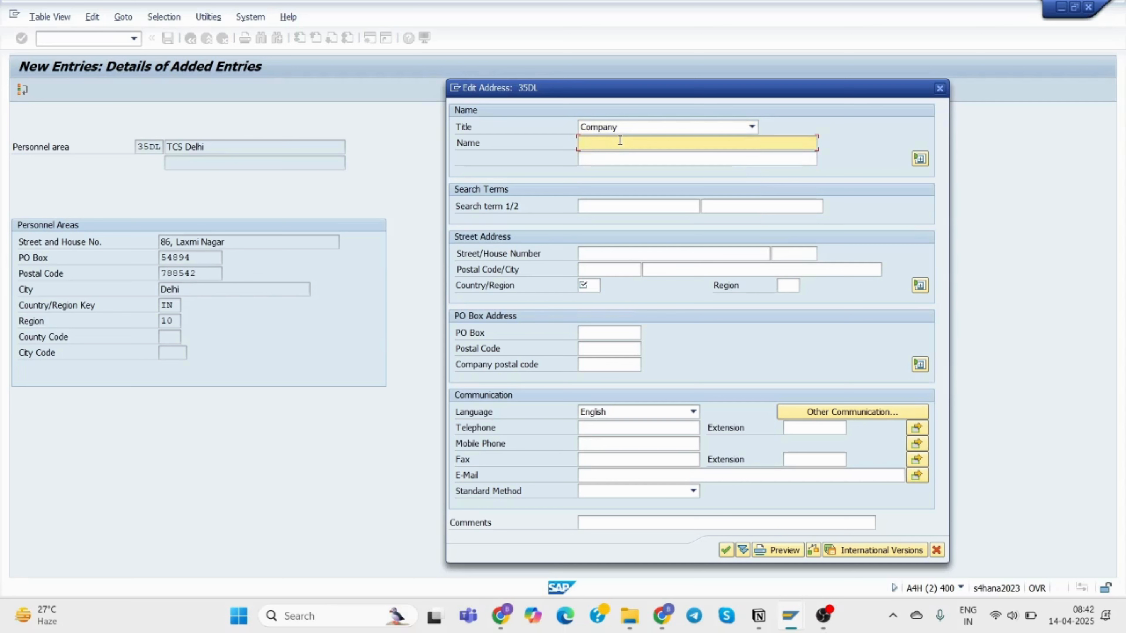
text(TCS)
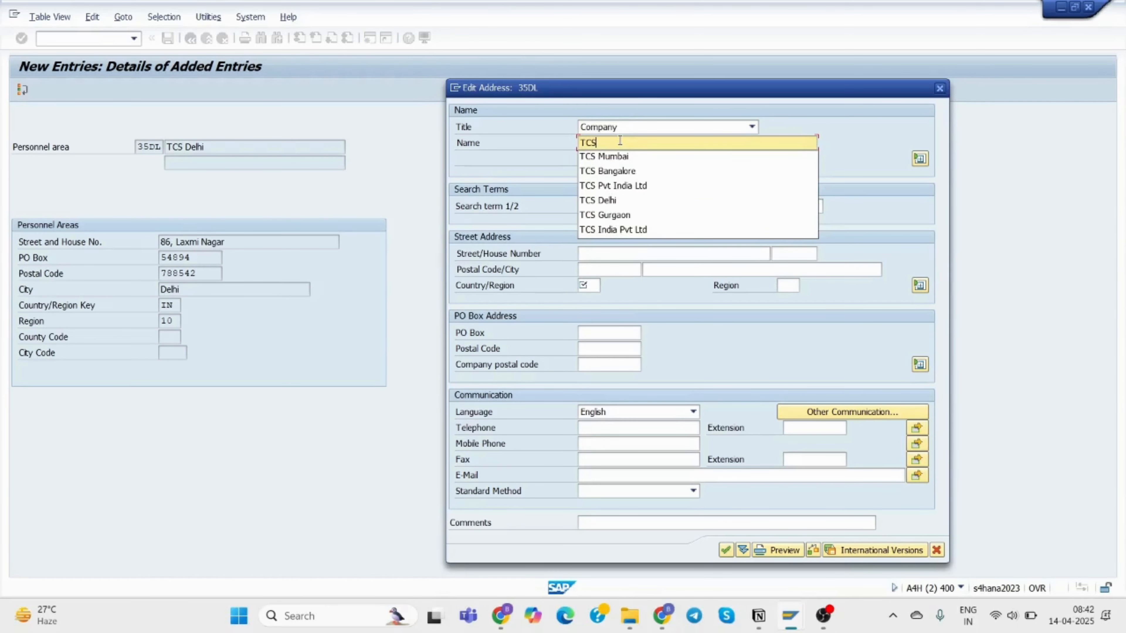
click(620, 200)
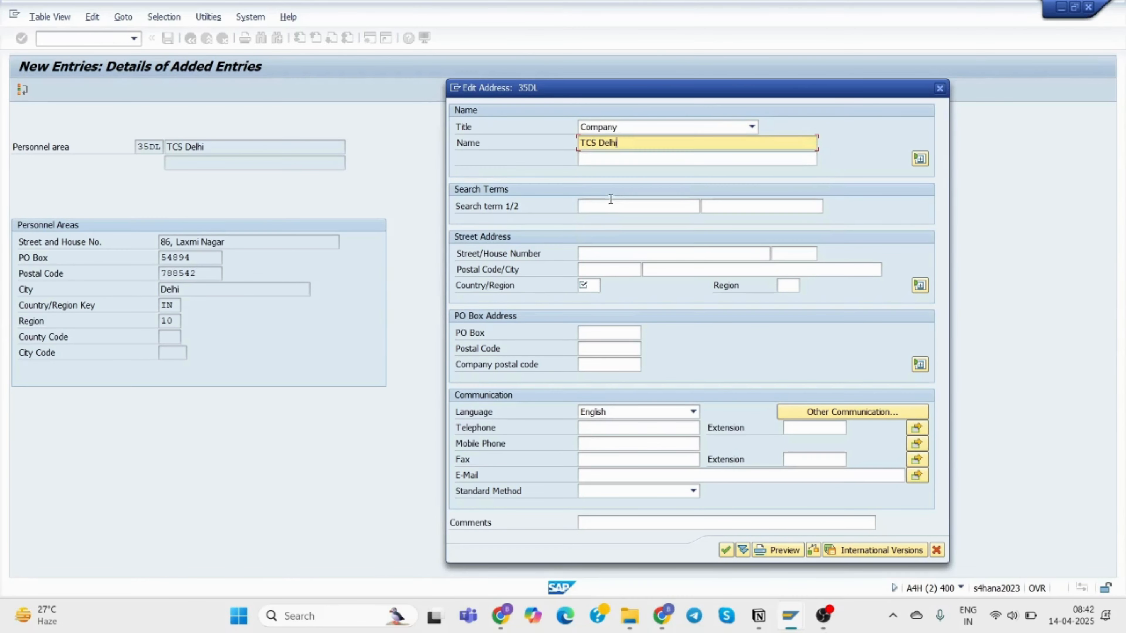
click(598, 251)
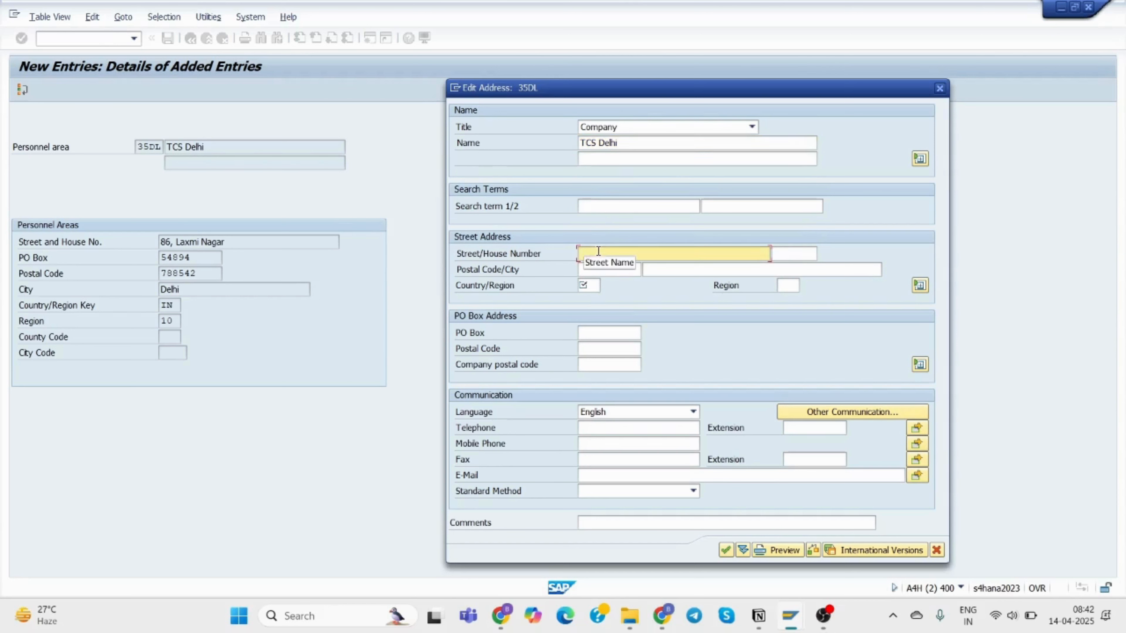
text(86, Laxmi )
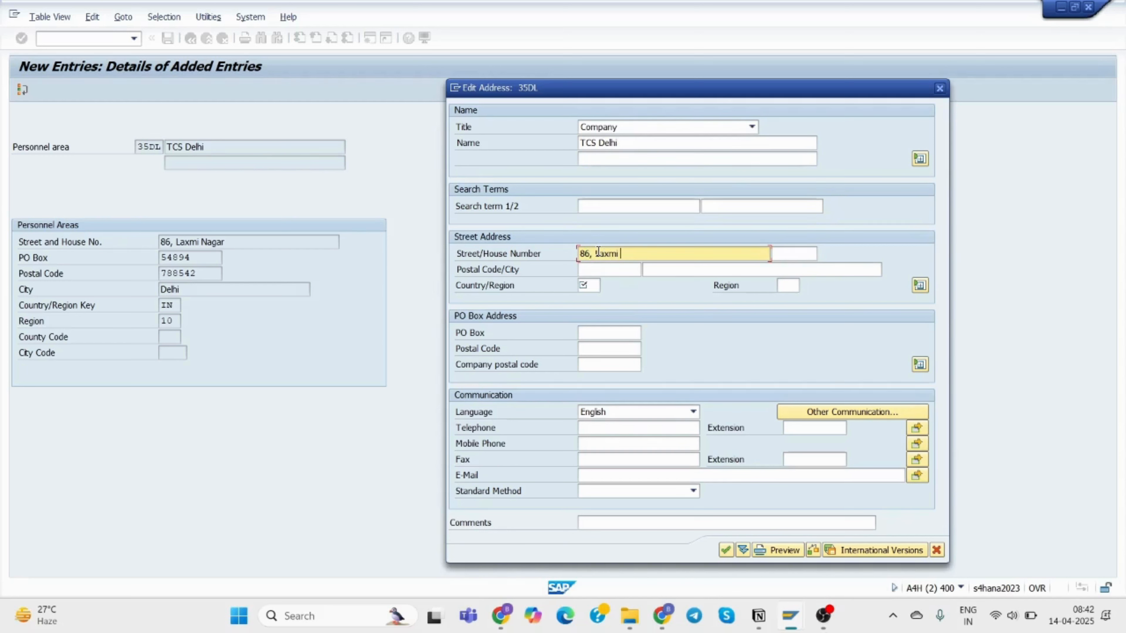
text(Nagar)
click(775, 252)
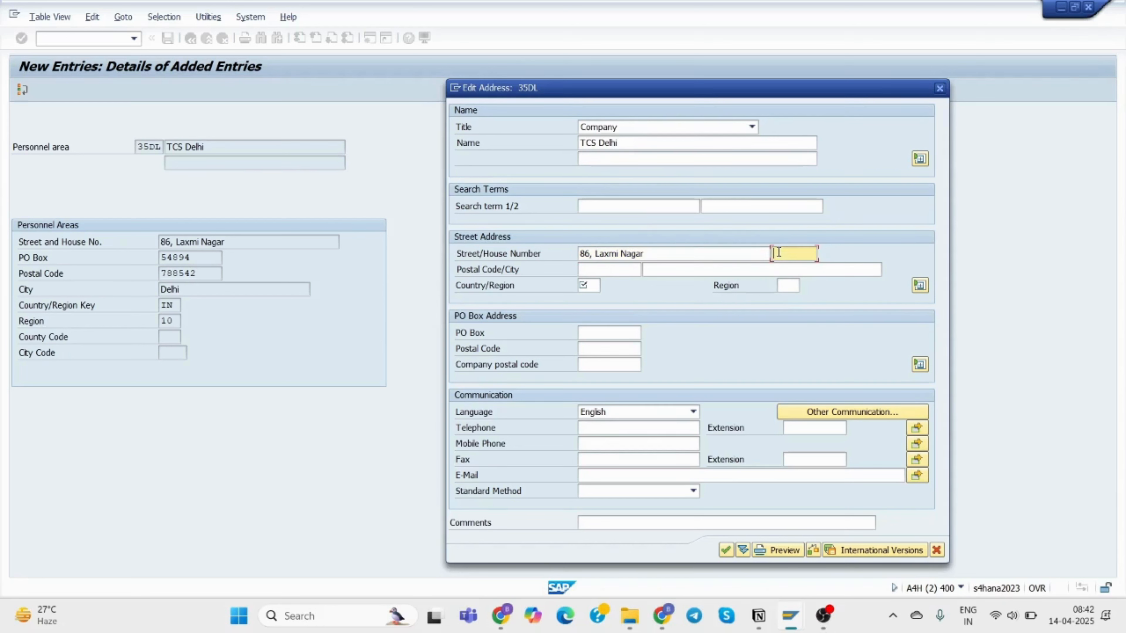
text(86)
click(592, 268)
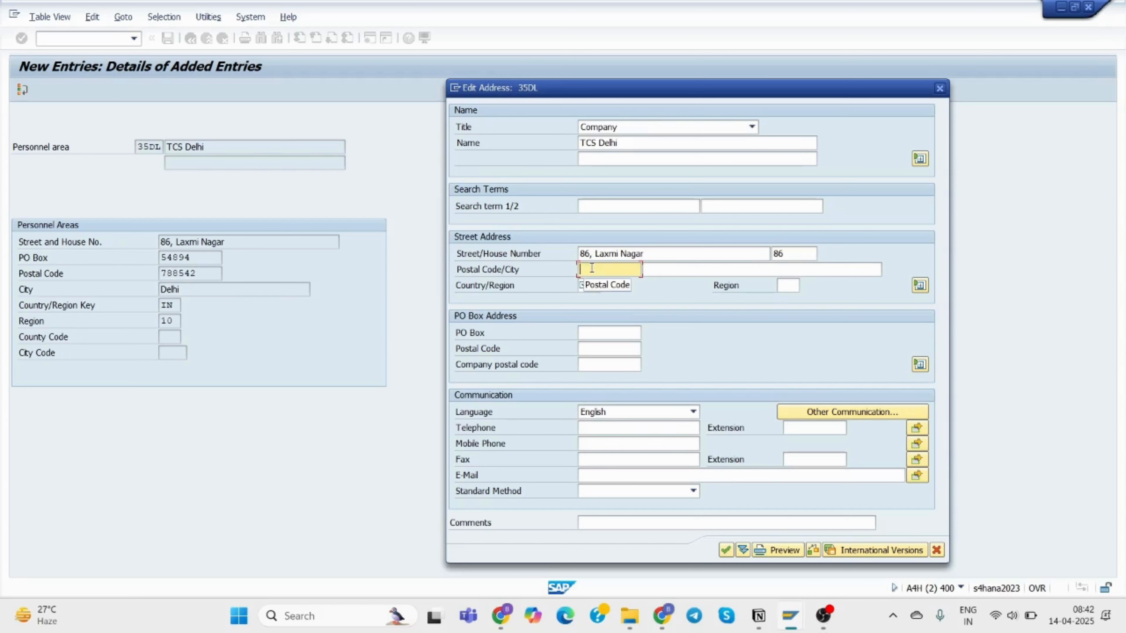
text(788542)
Enter 54894 in the city field and start the country as IN.
click(672, 271)
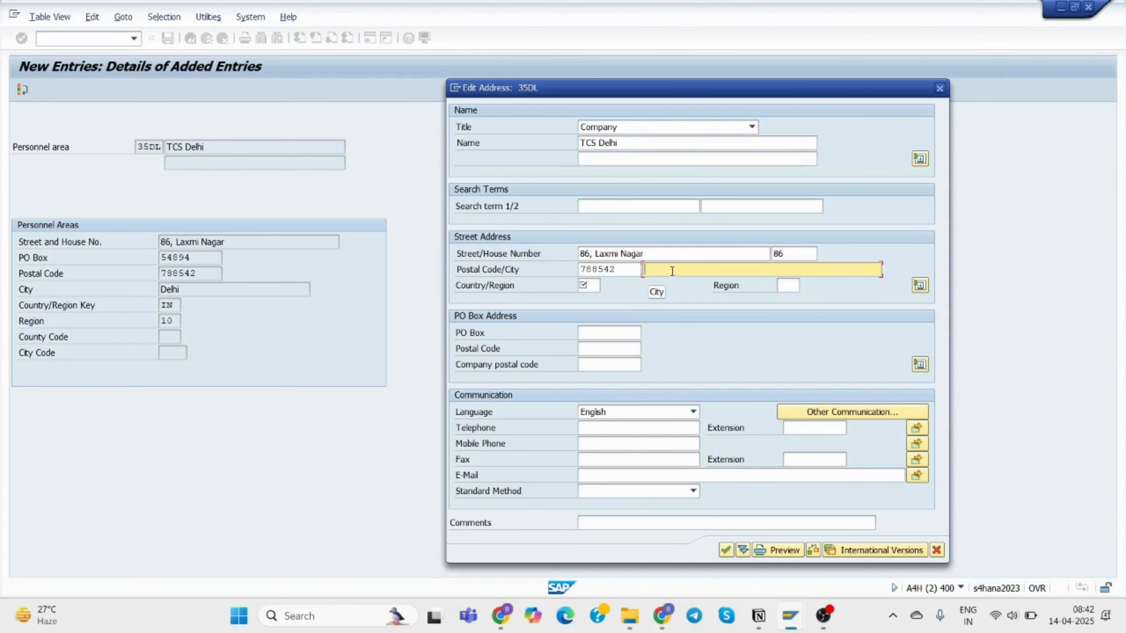
text(6)
key(BackSpace)
text(54894)
click(591, 285)
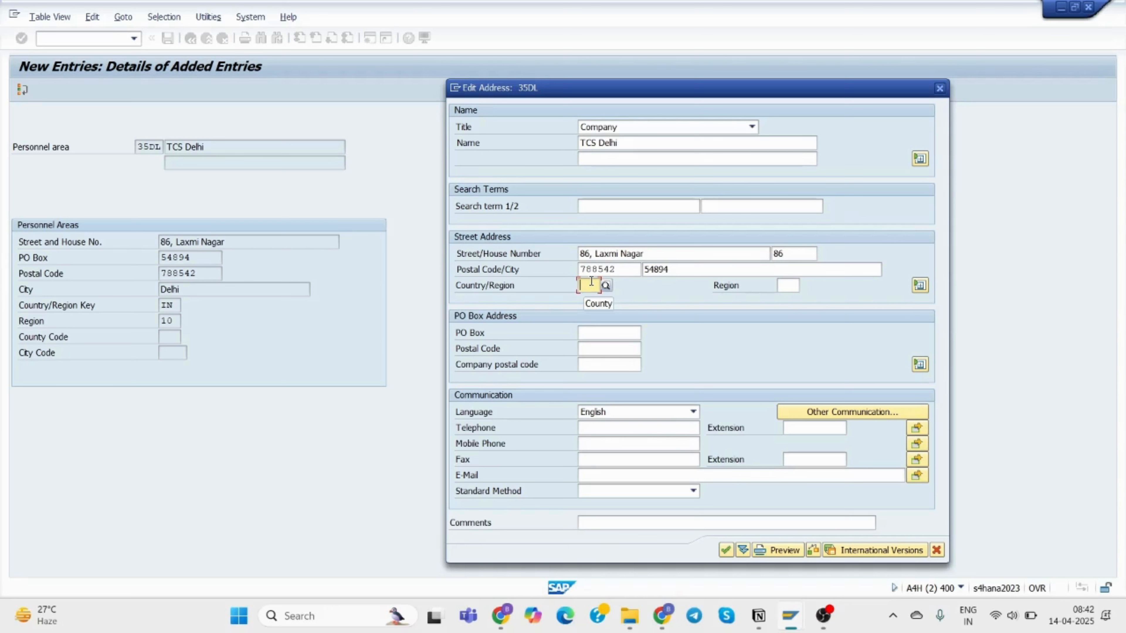
text(in)
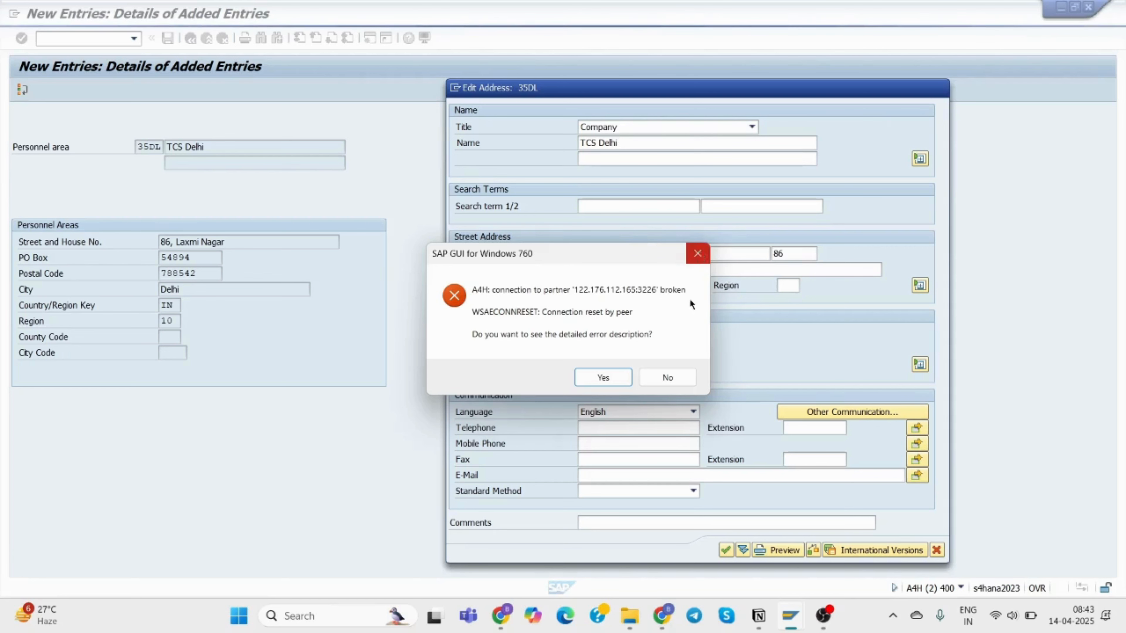
Close the old session and log back on to S4HANA Functional 2023, accepting the multiple logon.
click(669, 378)
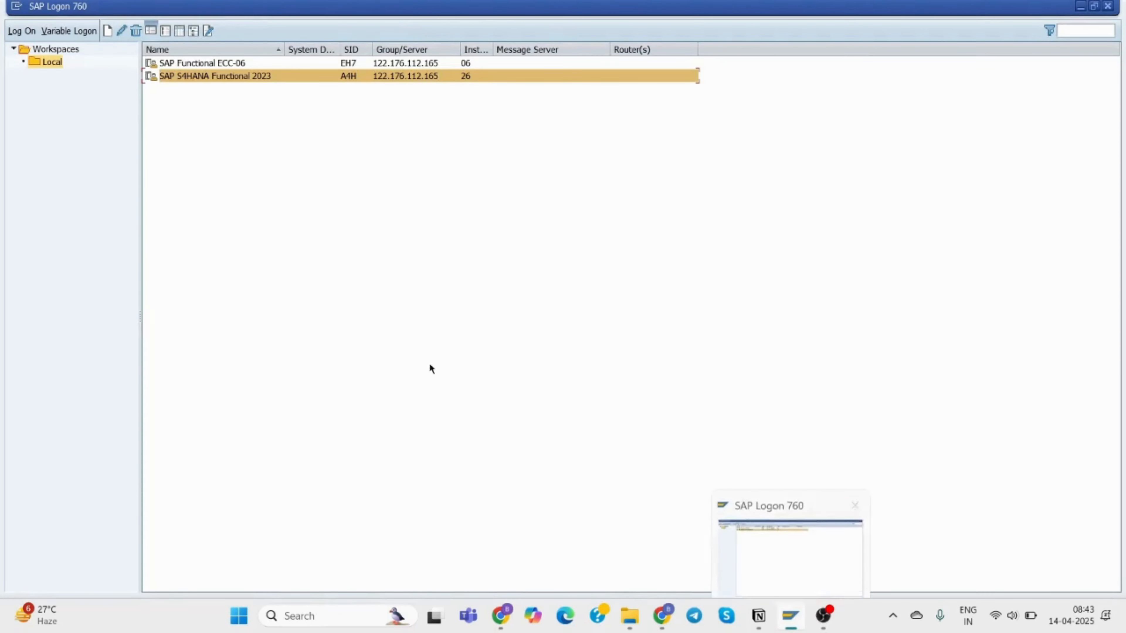
double_click(215, 77)
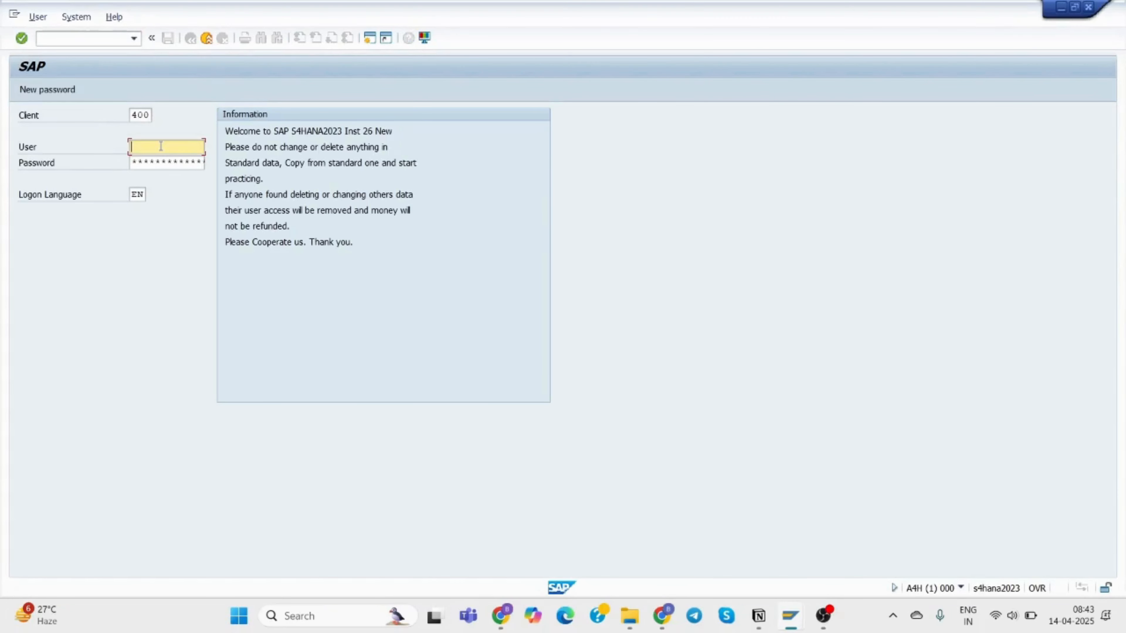
text(Budd)
key(BackSpace)
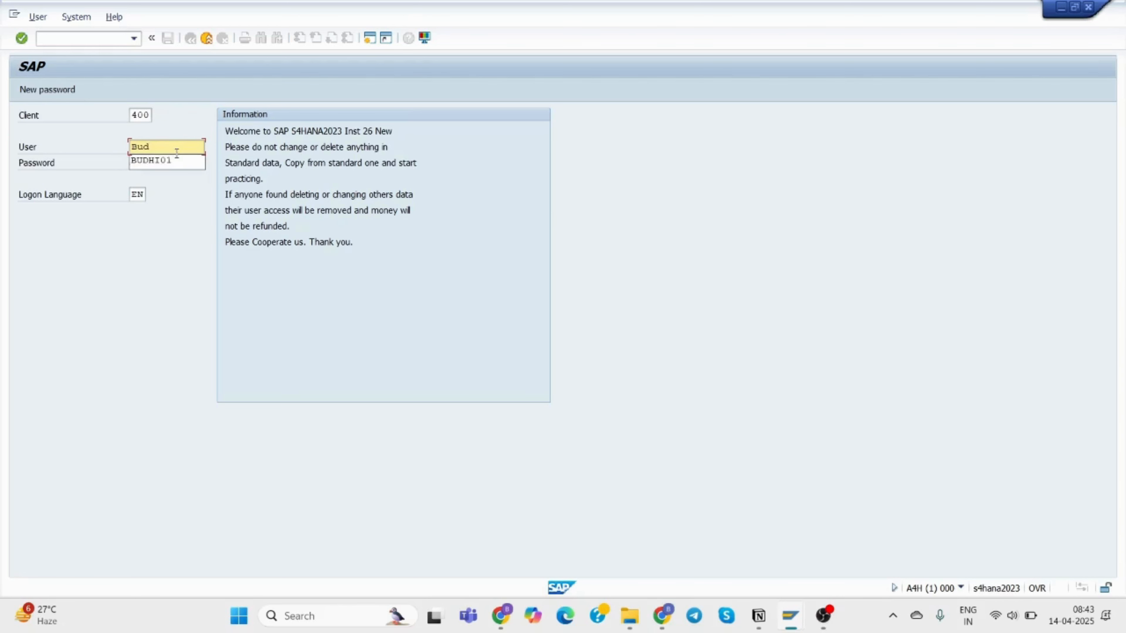
click(175, 161)
click(158, 157)
text(**)
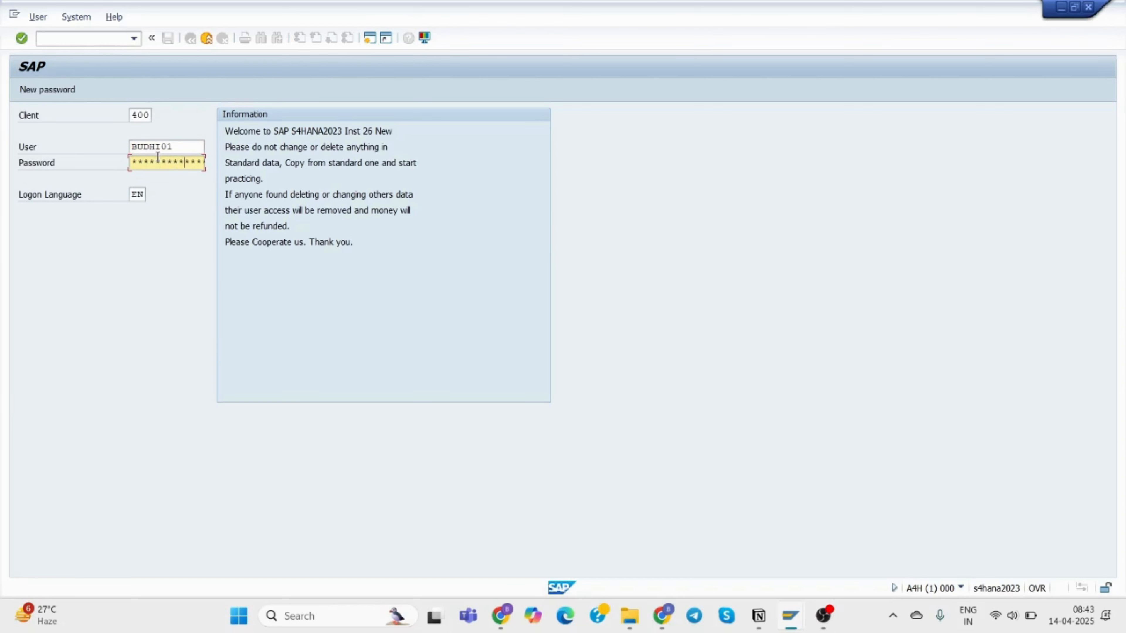
key(Return)
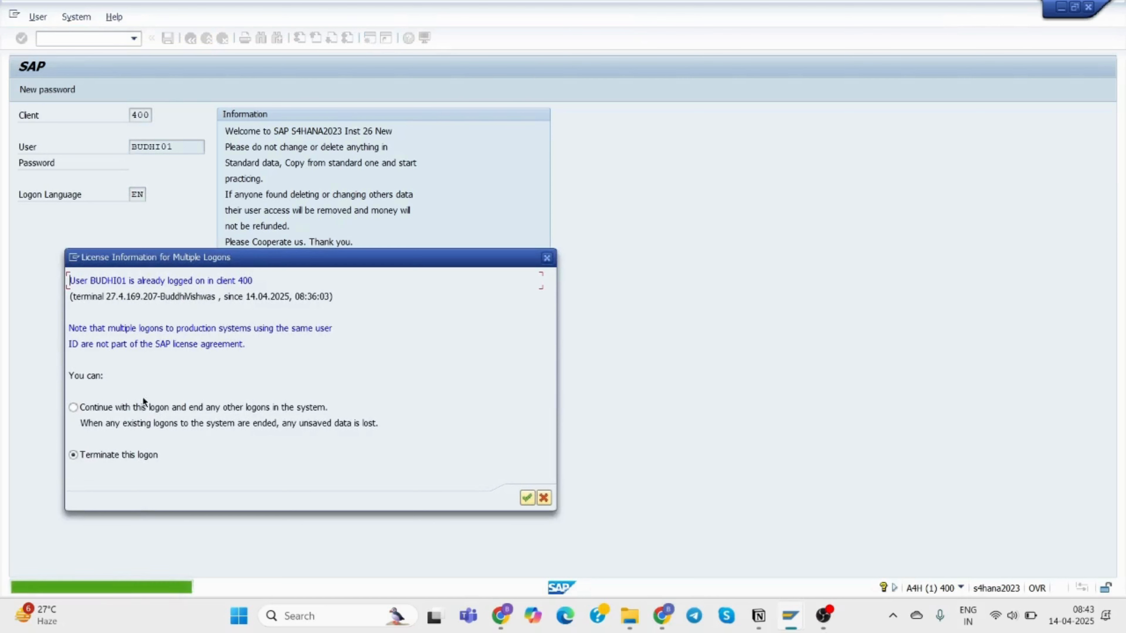
click(139, 408)
click(526, 498)
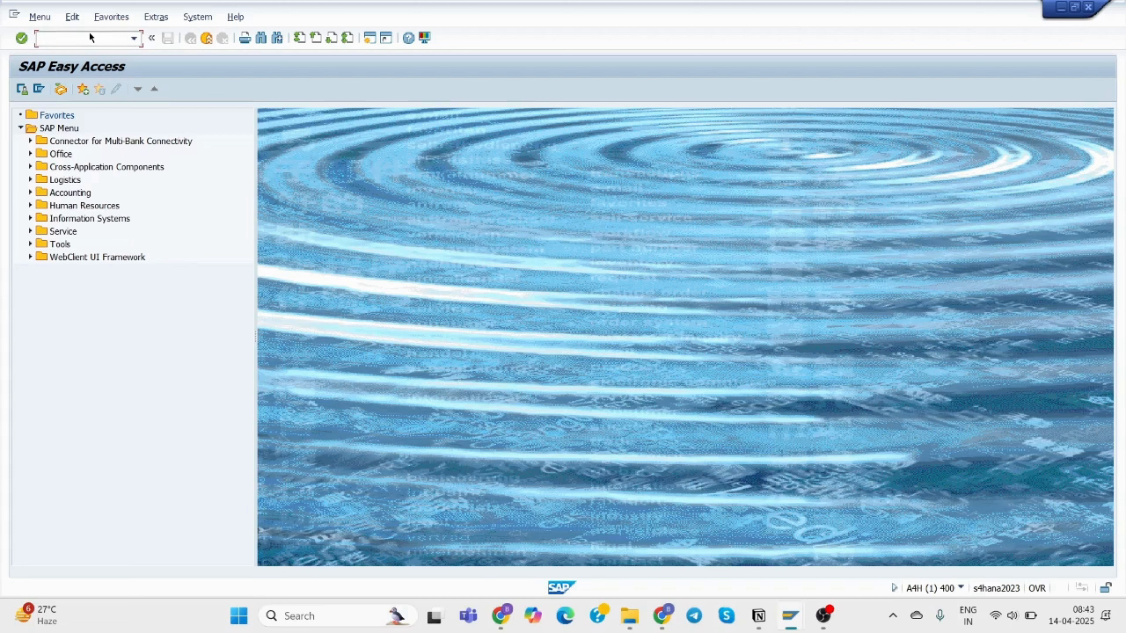
Run SPRO and open the Personnel Areas table under Enterprise Structure > Definition > Human Resources Management.
text(spro)
key(Return)
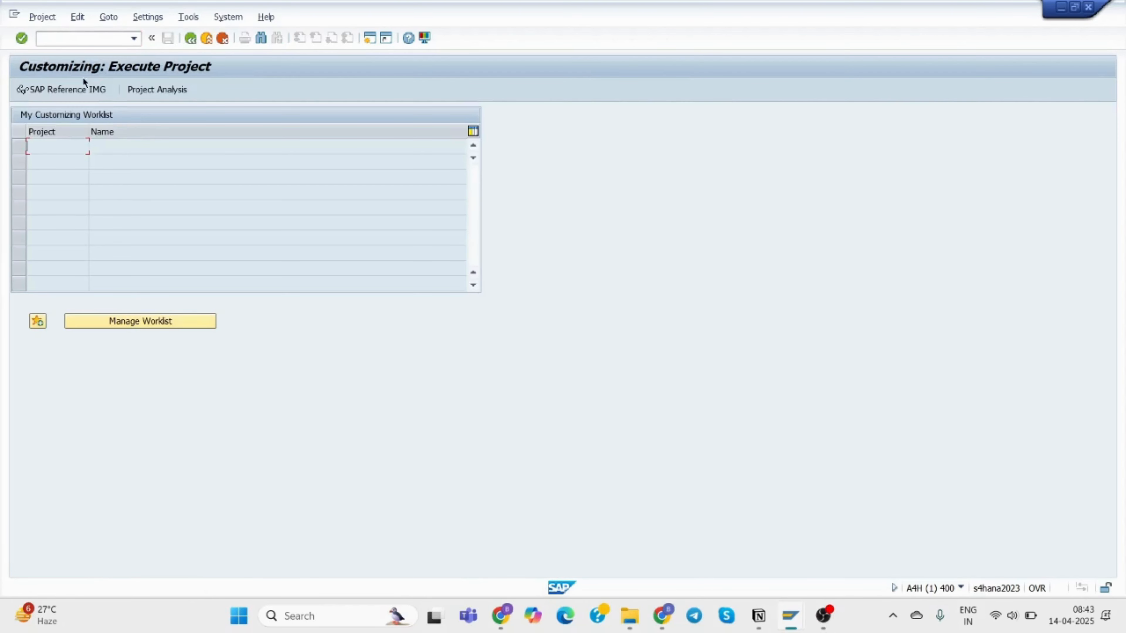
click(73, 88)
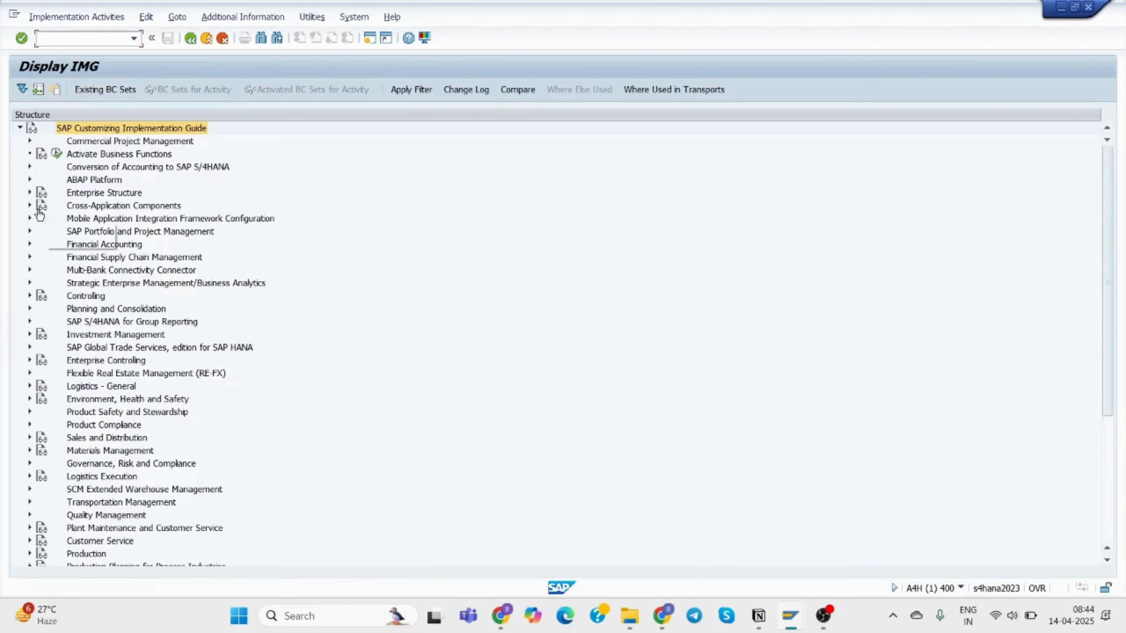
click(30, 193)
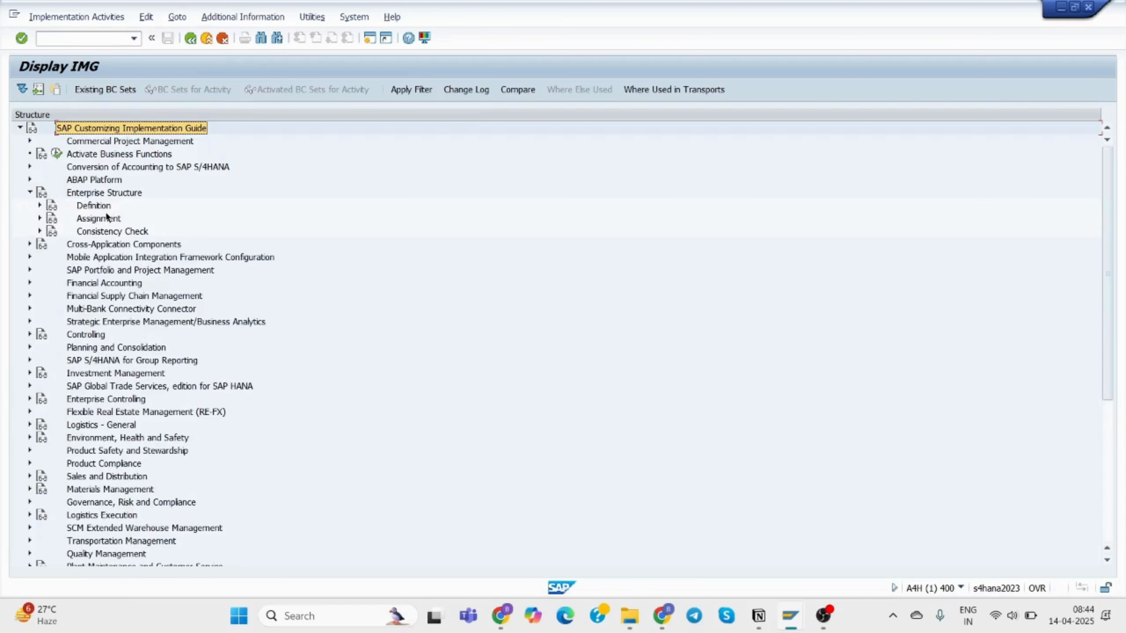
click(40, 206)
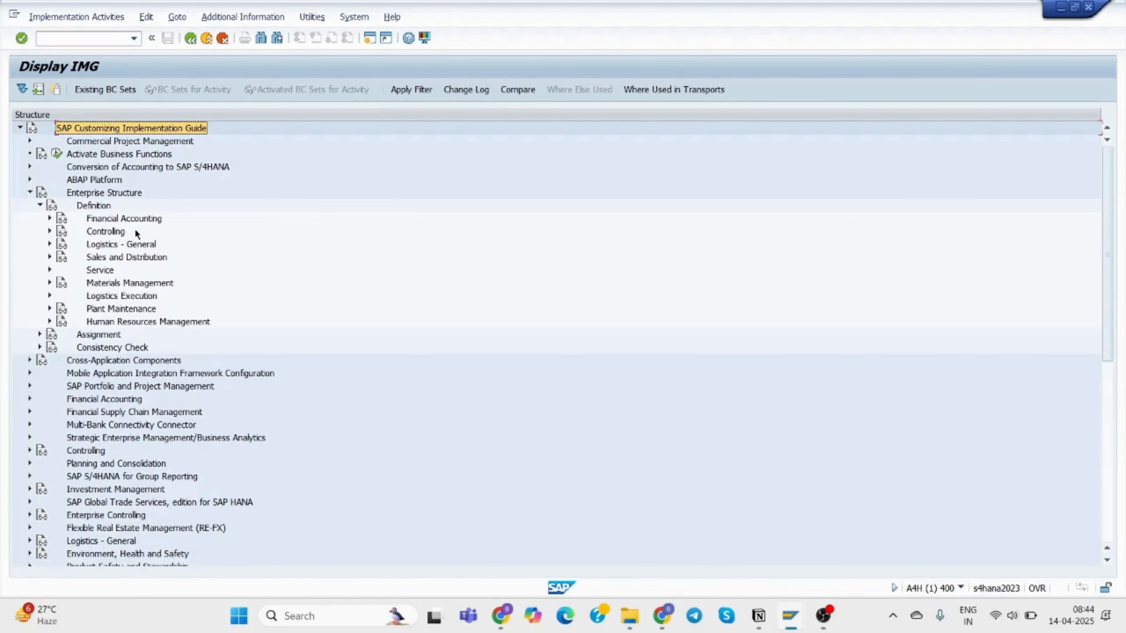
click(50, 321)
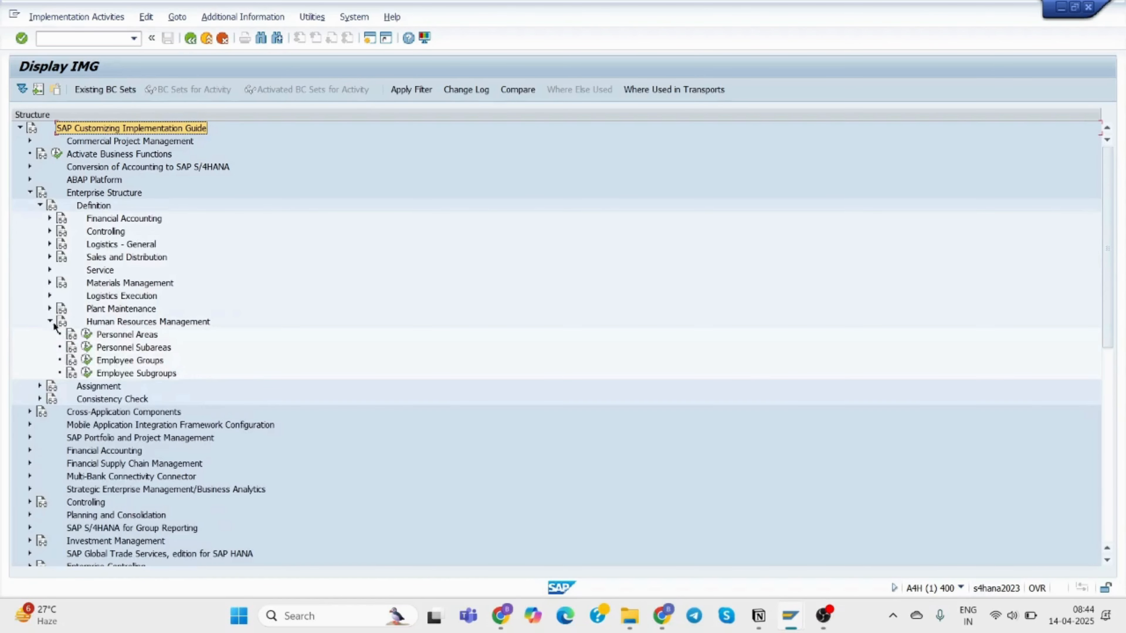
click(87, 334)
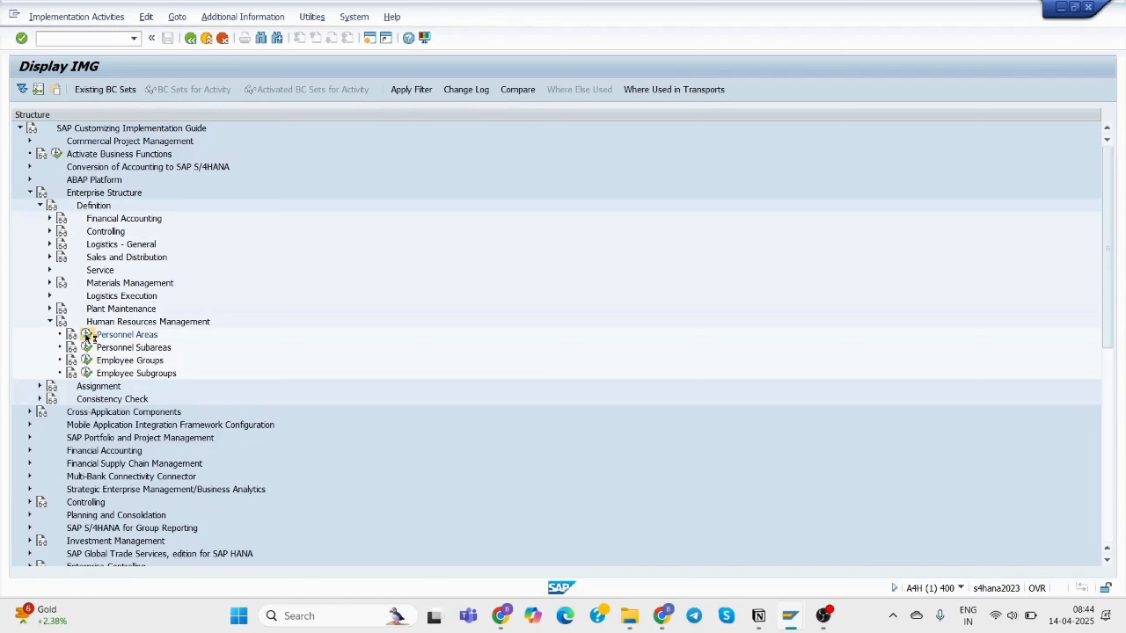
double_click(119, 183)
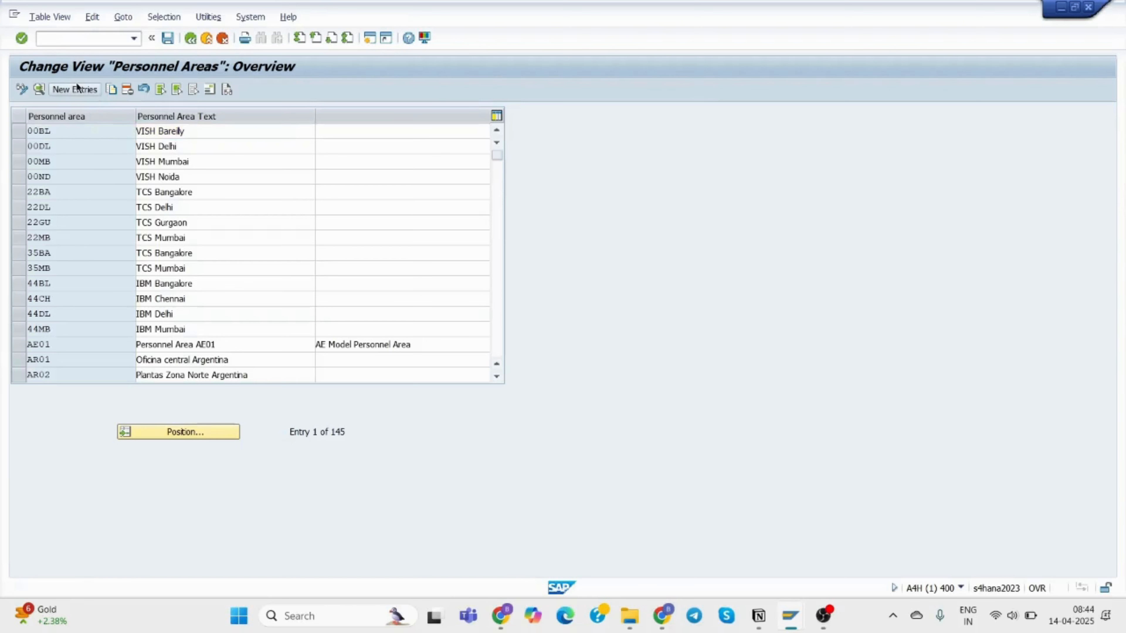
Add new personnel area 35DL with the description TCS Delhi.
click(75, 88)
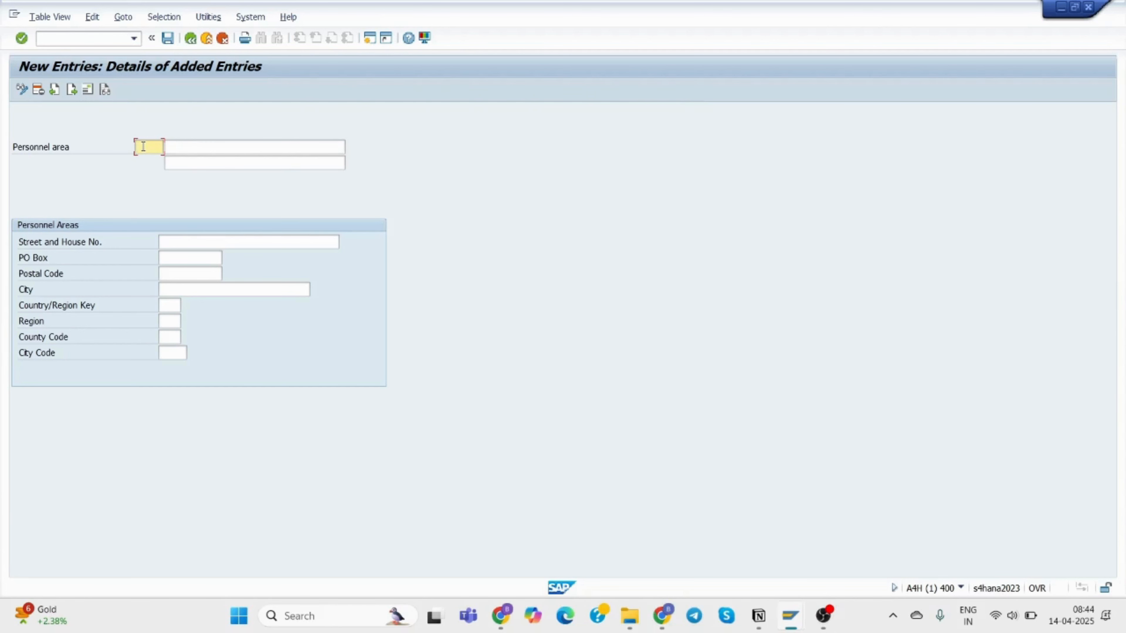
text(35)
click(162, 161)
click(188, 148)
text(De)
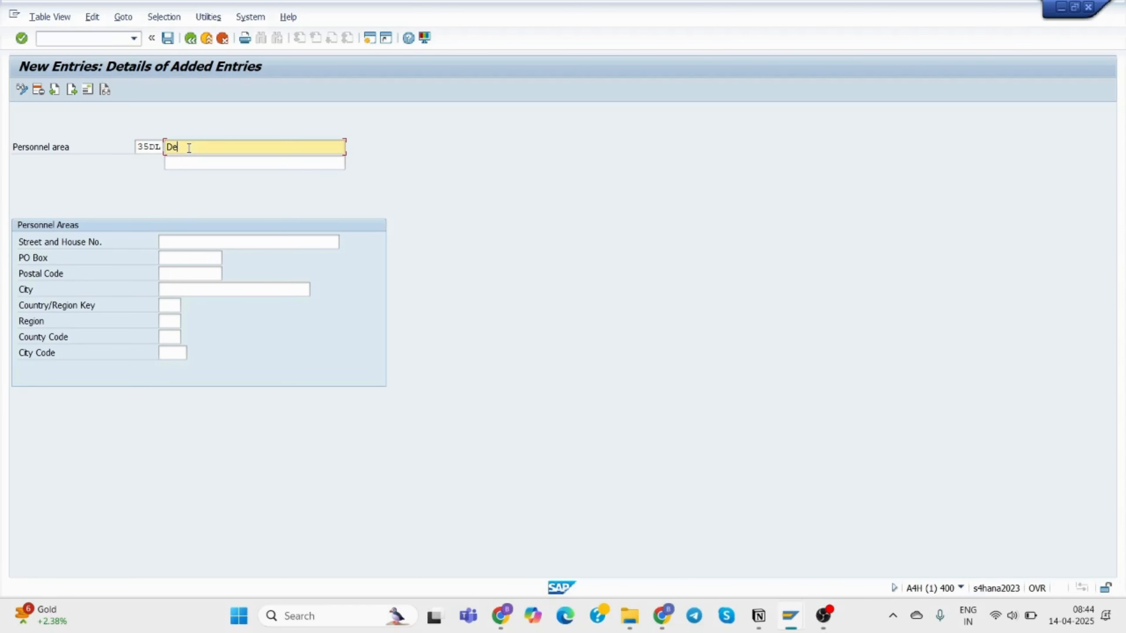
key(BackSpace)
key(BackSpace)
text(TCS)
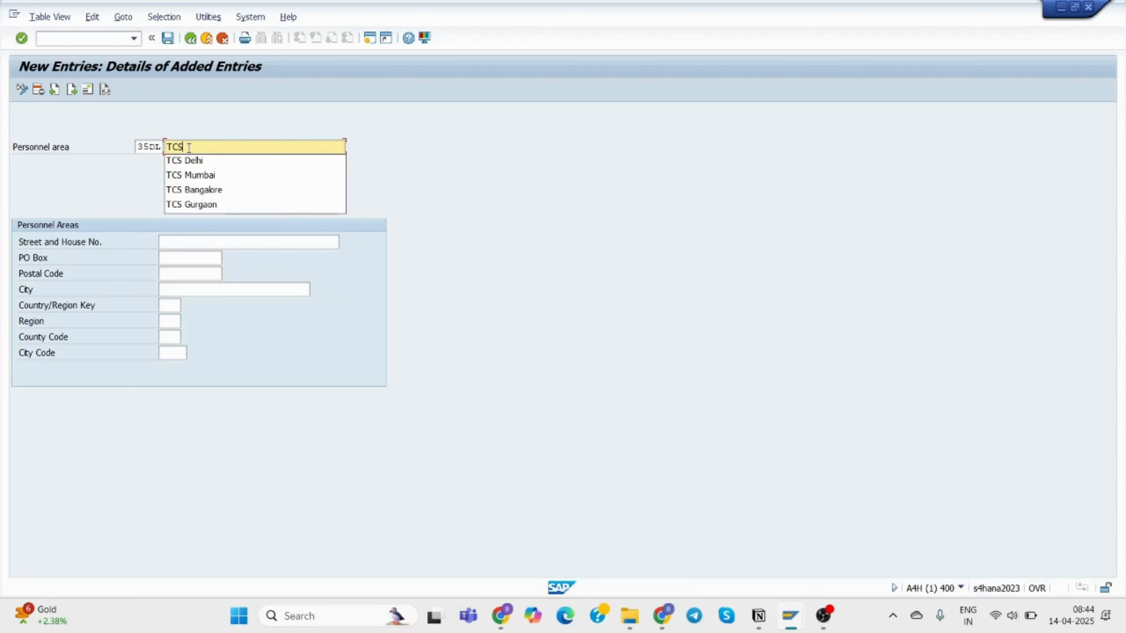
click(194, 162)
click(194, 242)
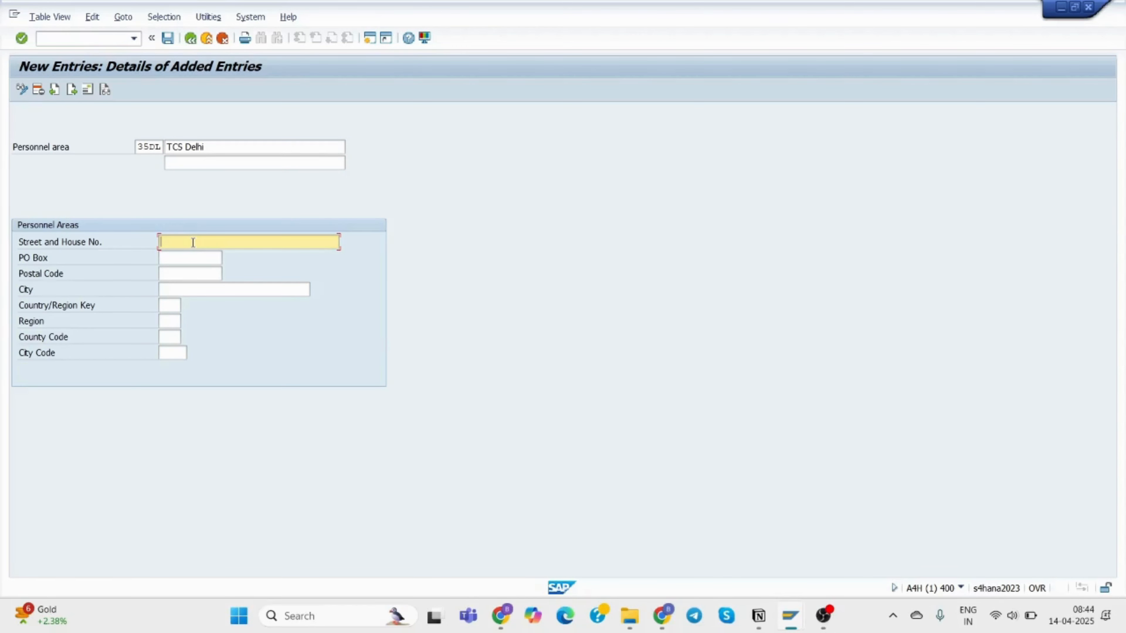
text(86)
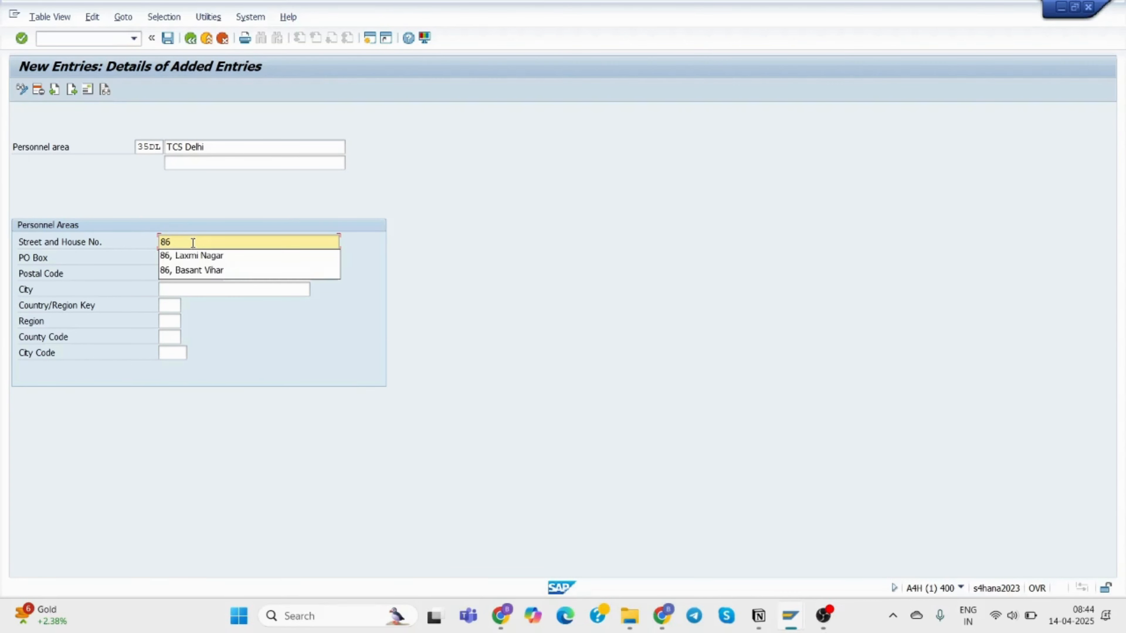
click(195, 256)
click(183, 258)
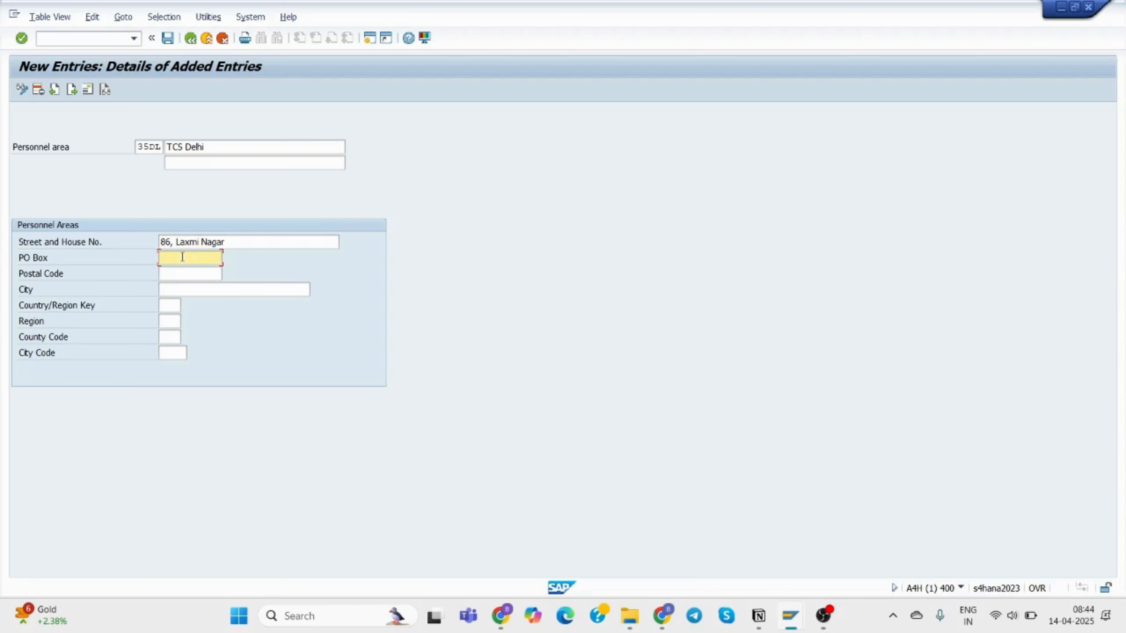
text(54)
click(196, 271)
click(189, 272)
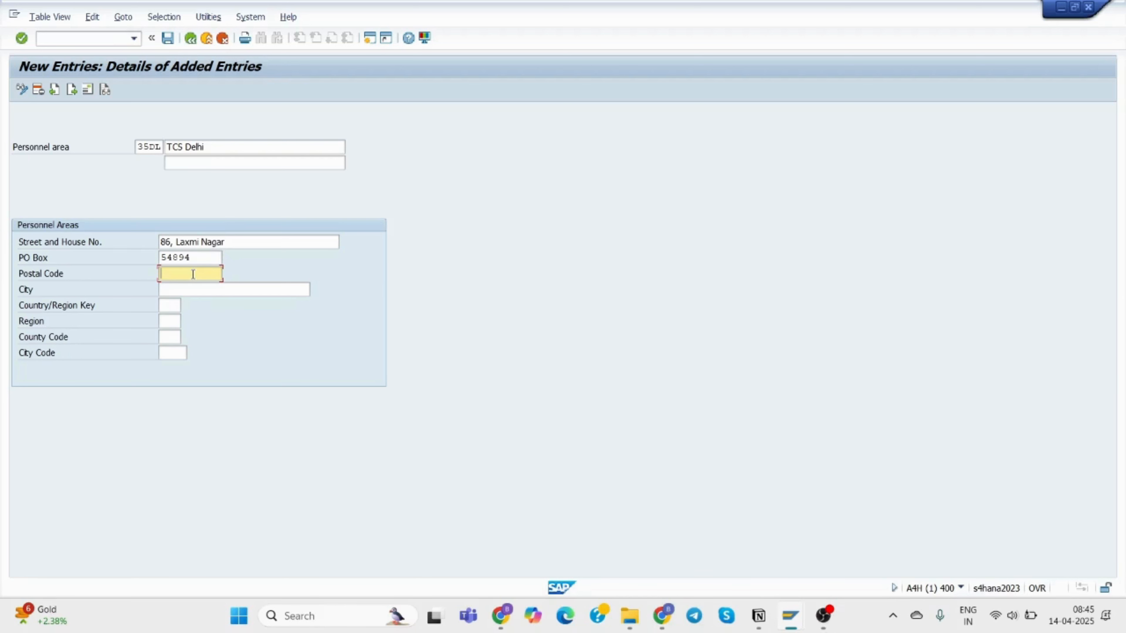
text(78)
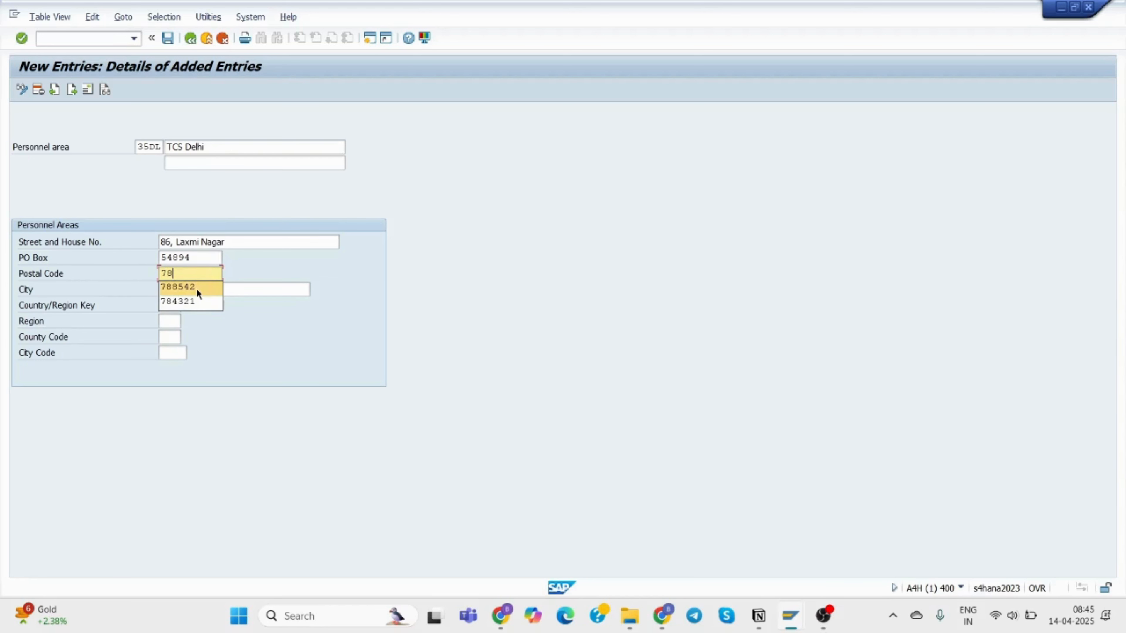
click(197, 289)
click(187, 290)
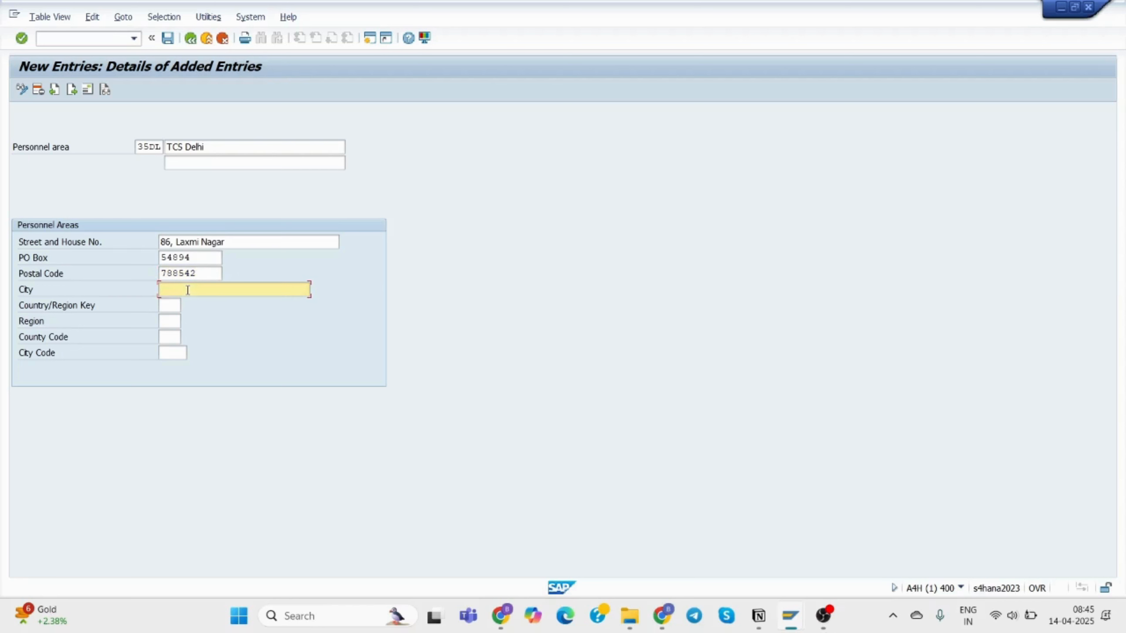
text(De)
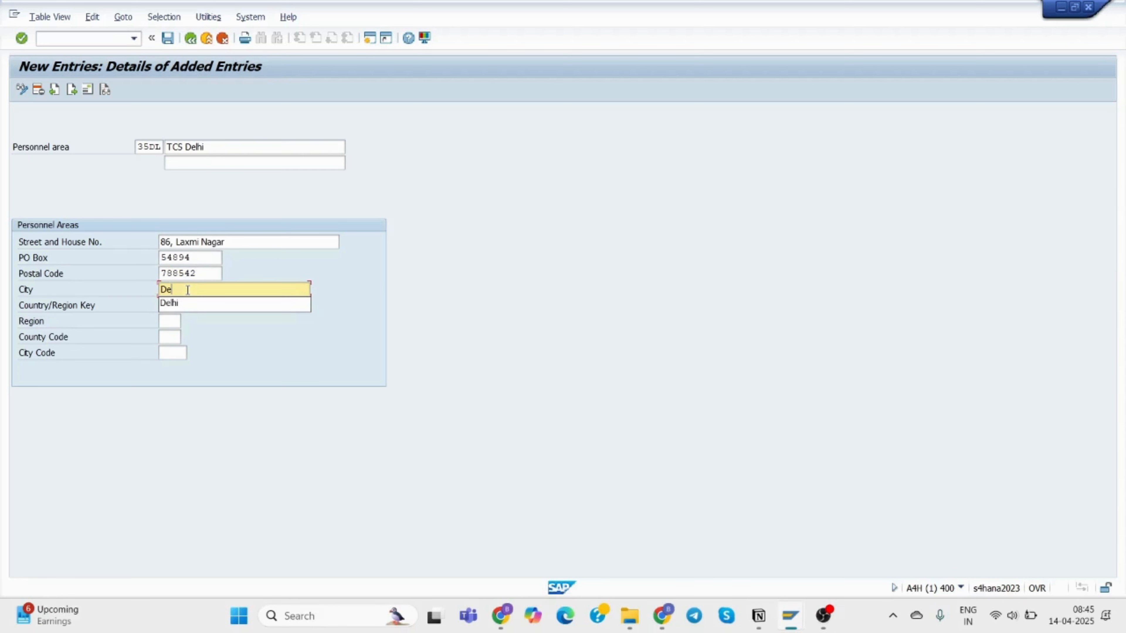
click(179, 306)
Set country key IN and region 30 (Delhi), then validate the entry.
click(168, 304)
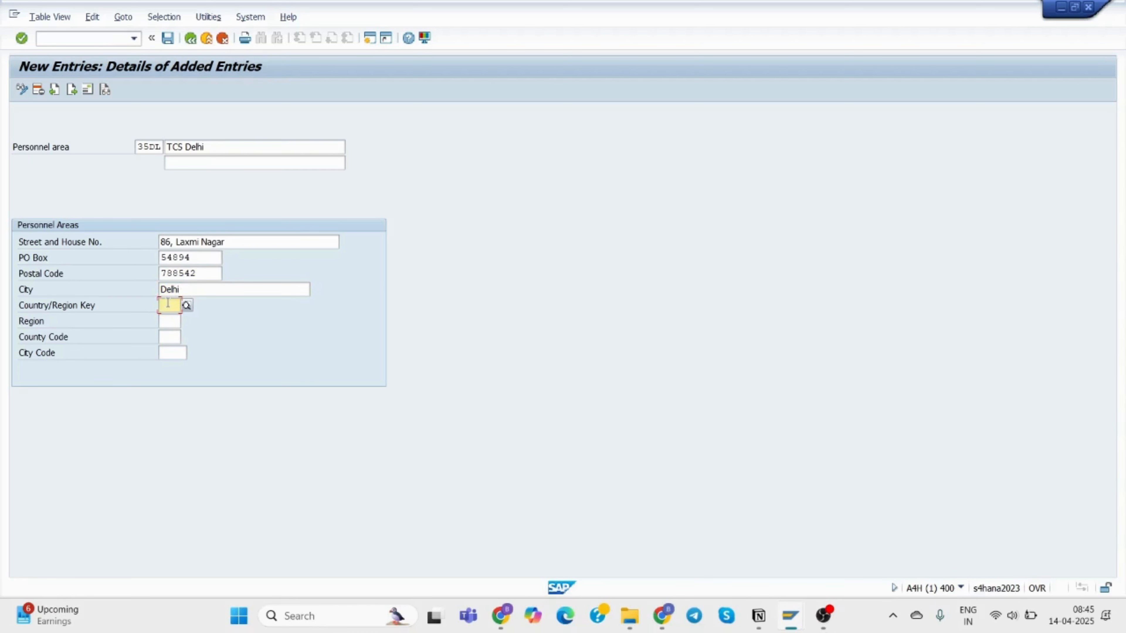
text(I)
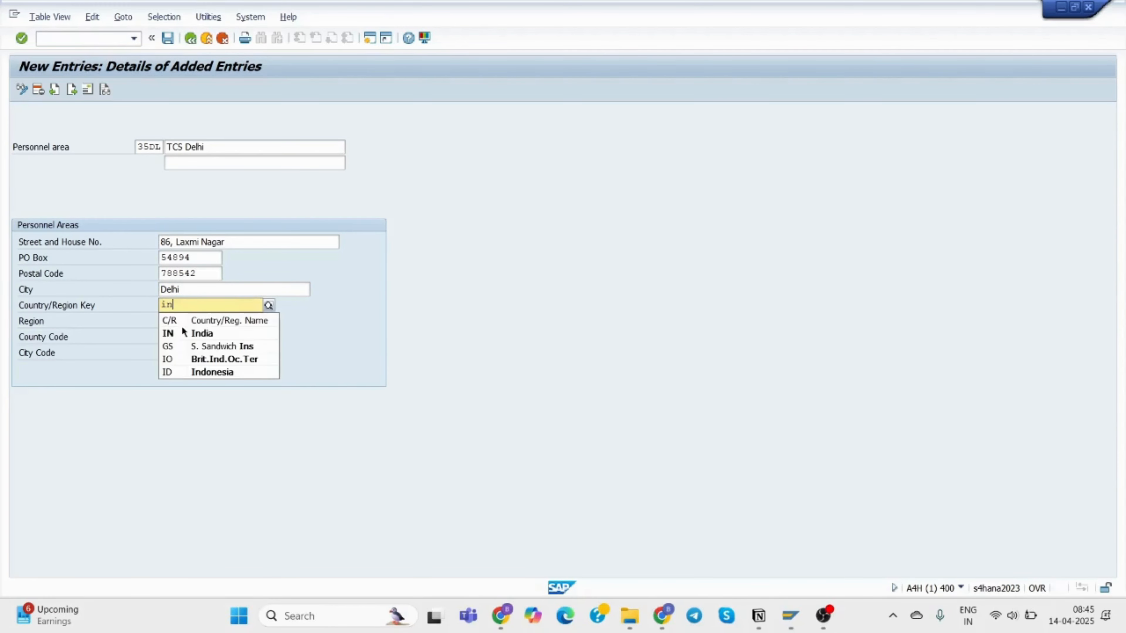
click(184, 334)
click(172, 319)
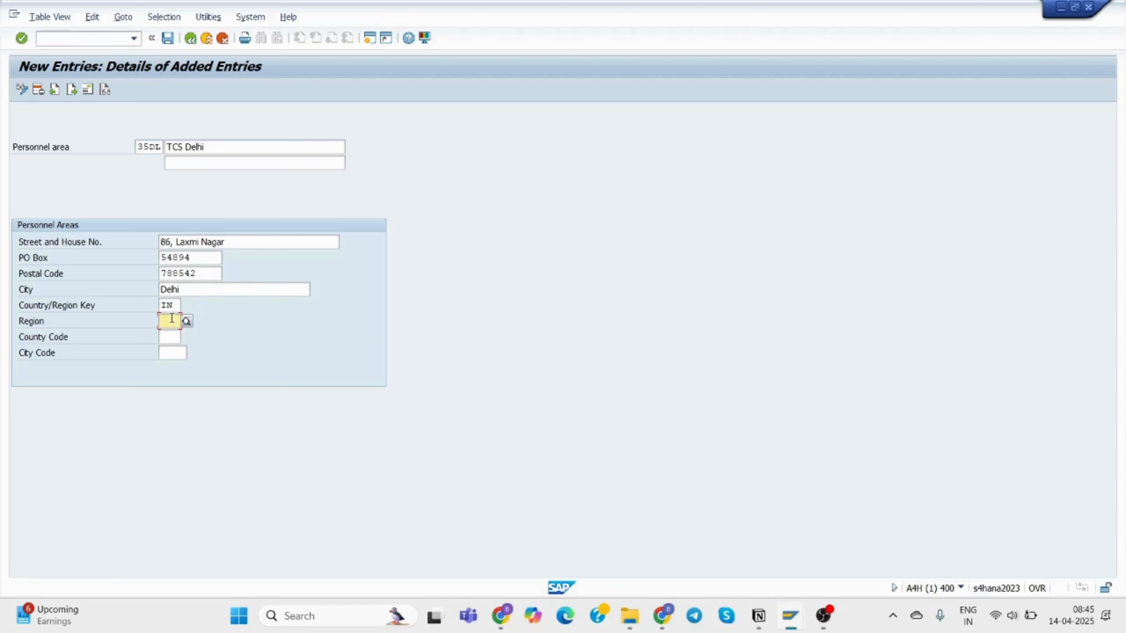
text(Del)
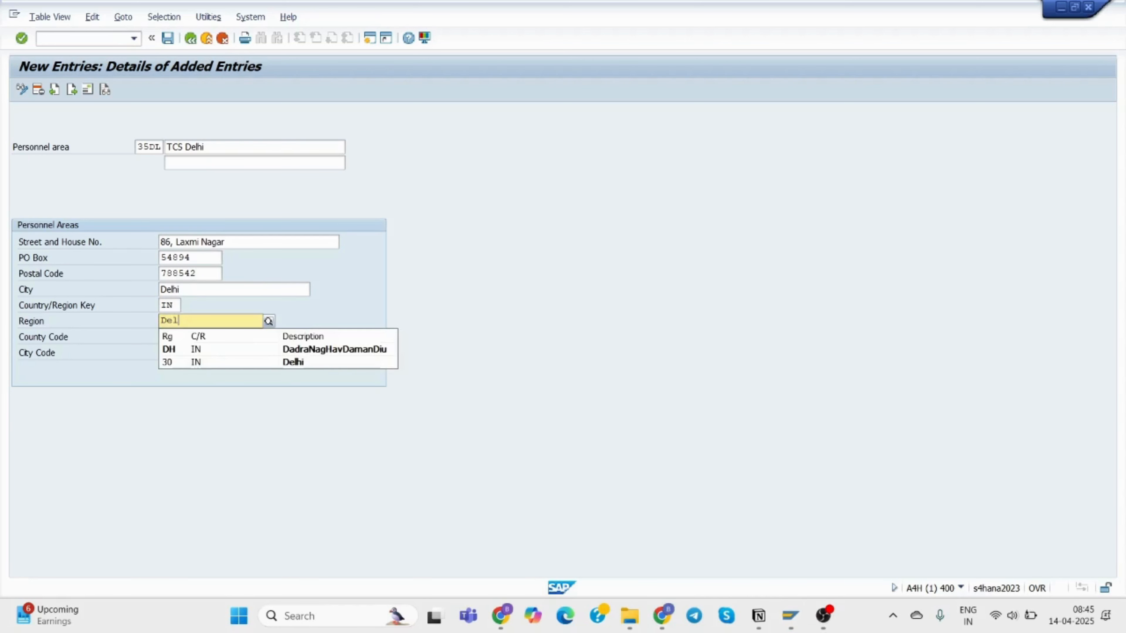
click(191, 348)
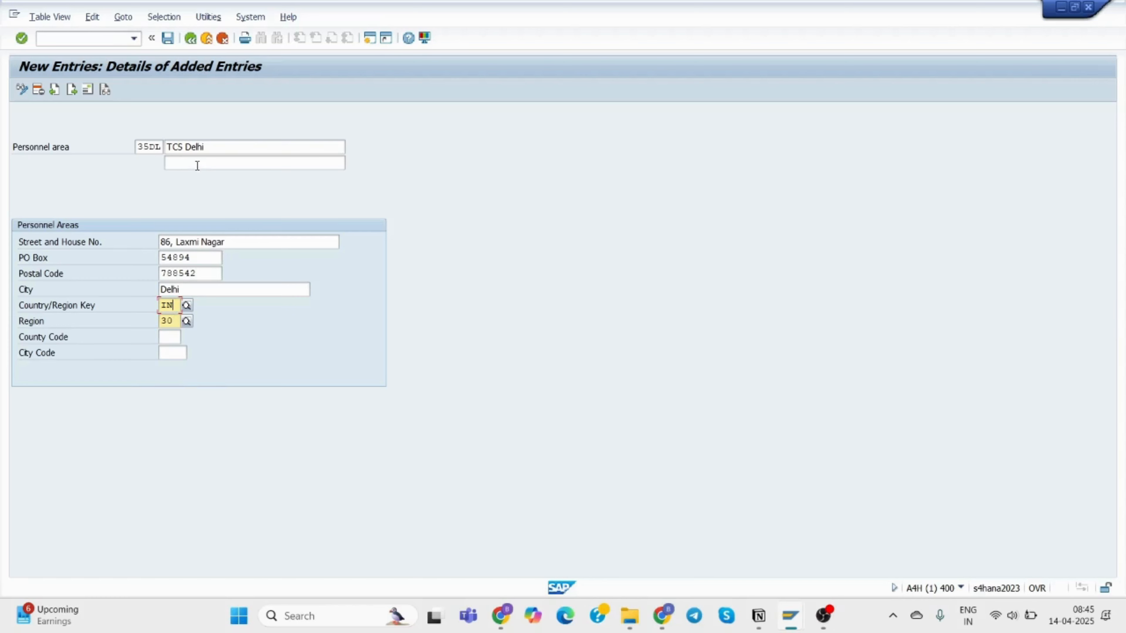
click(168, 38)
In the 35DL address editor, set title Company and name TCS Delhi.
click(169, 38)
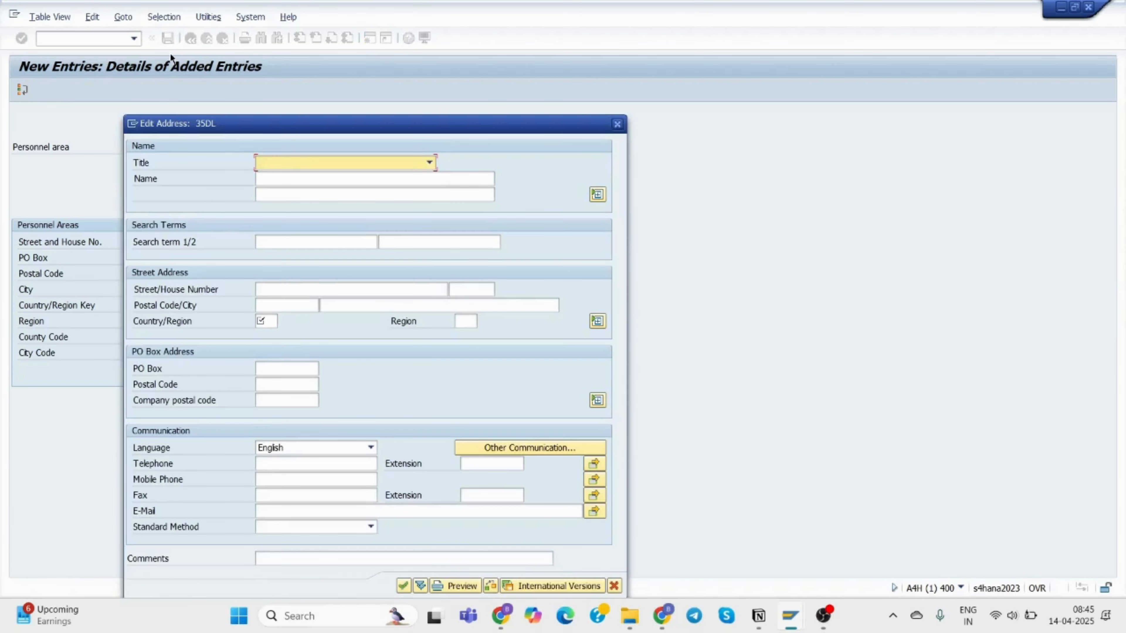
click(288, 162)
click(287, 178)
click(282, 178)
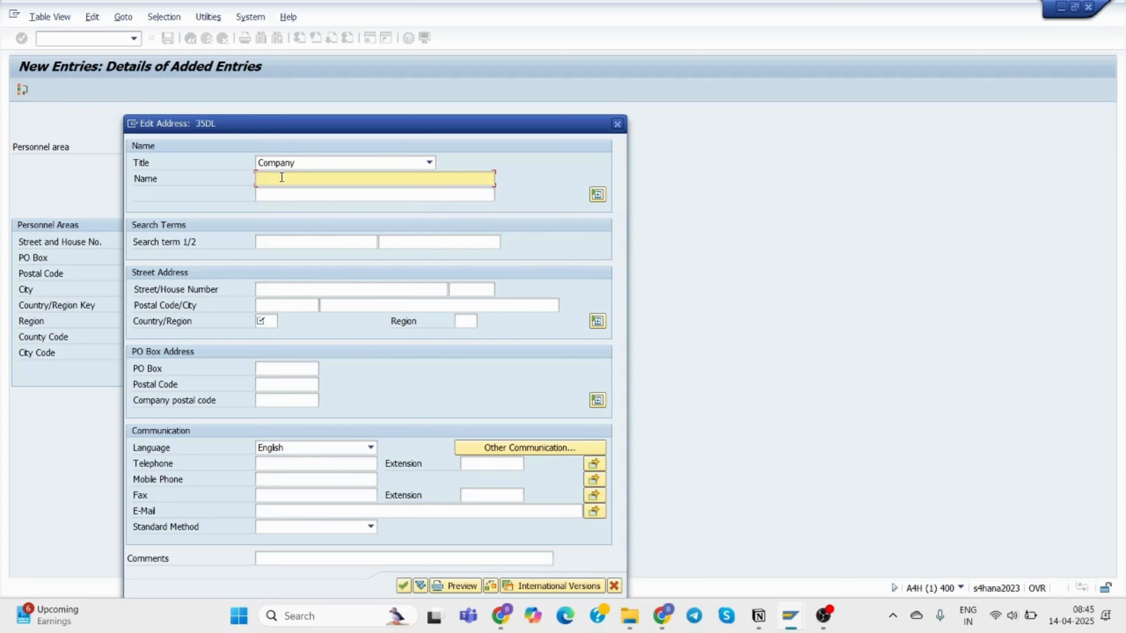
text(TCS)
click(294, 189)
click(280, 287)
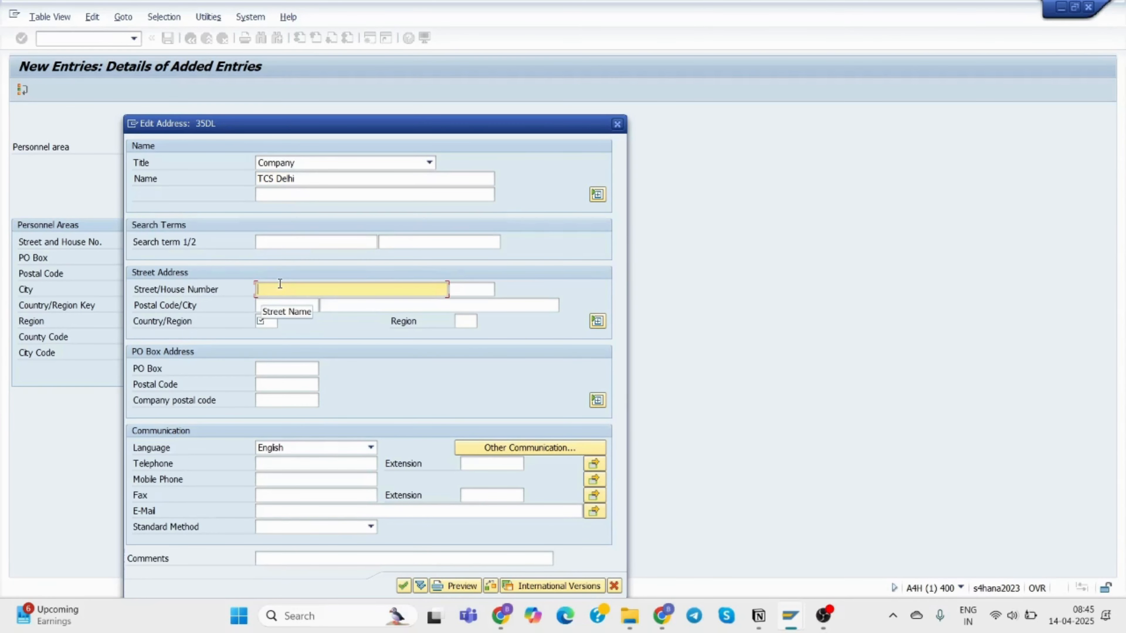
text(86, )
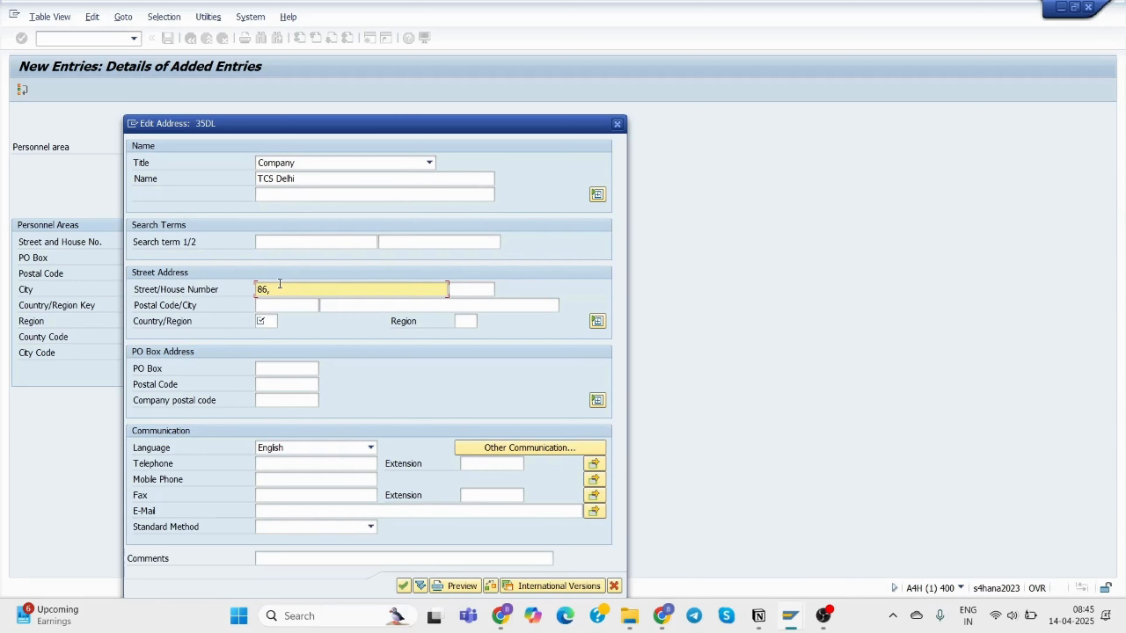
text(Laxmi Nagar)
click(470, 283)
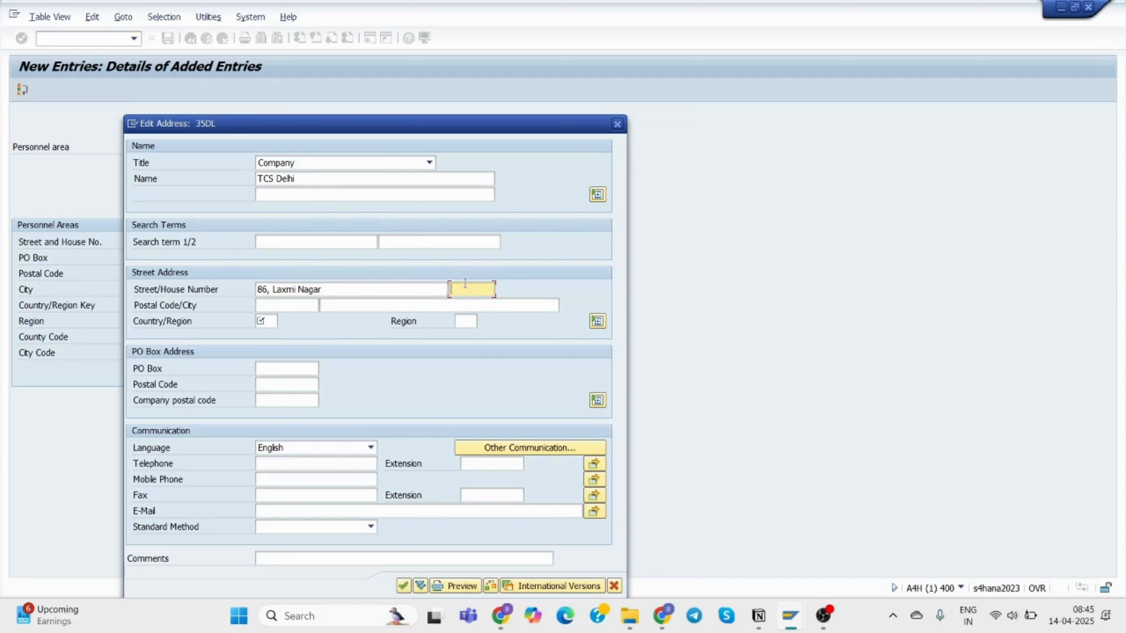
text(86)
click(288, 305)
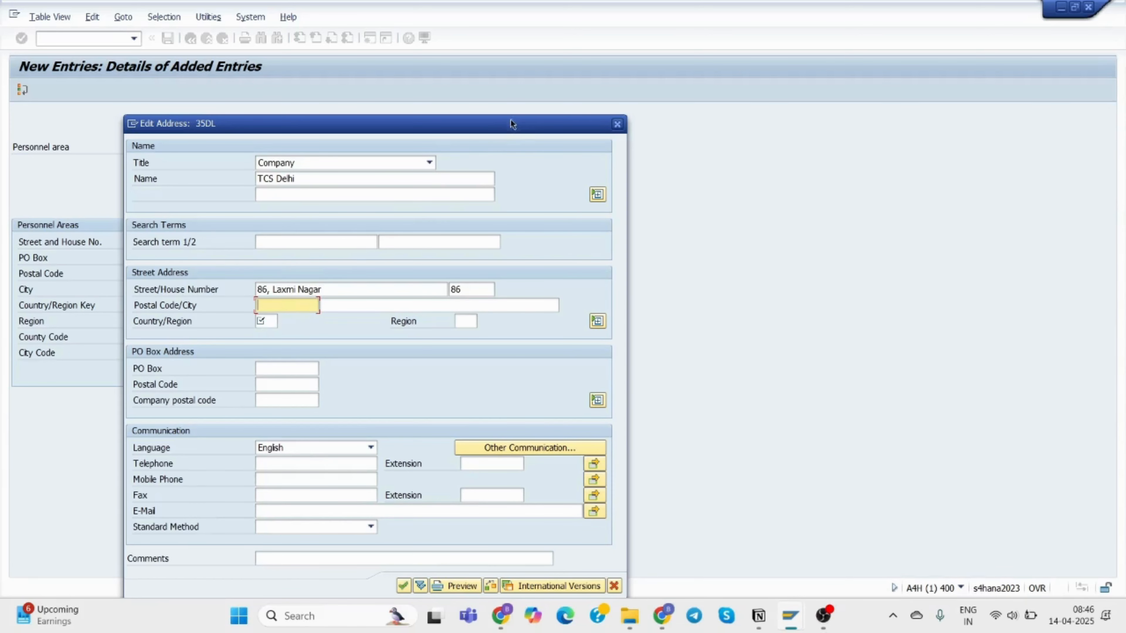
drag(510, 121, 661, 75)
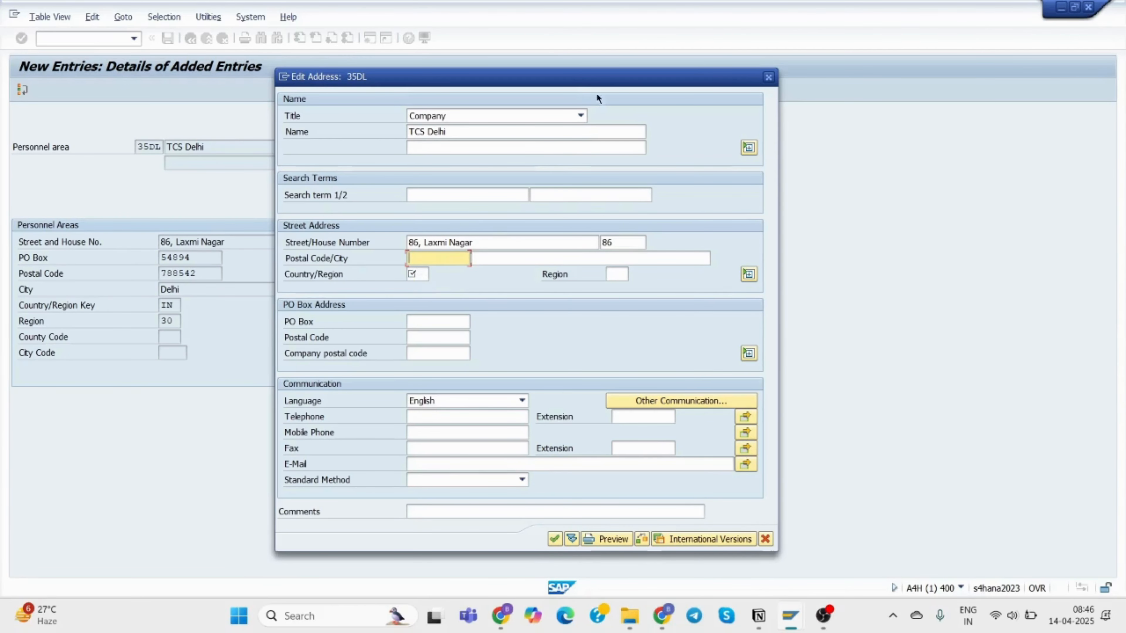
drag(611, 83, 677, 85)
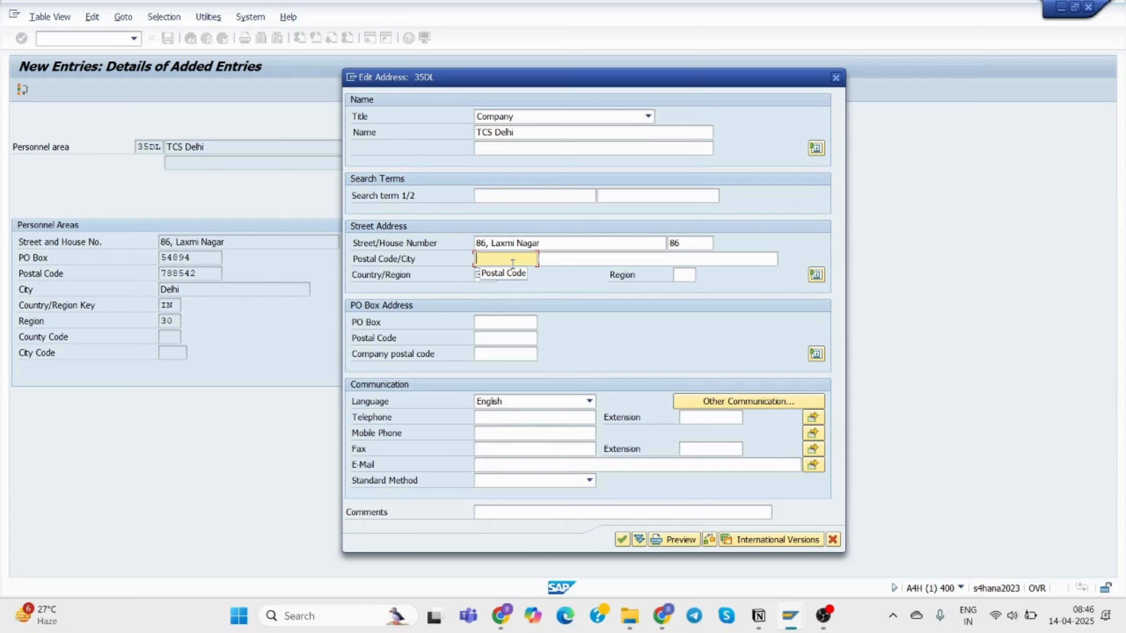
text(788)
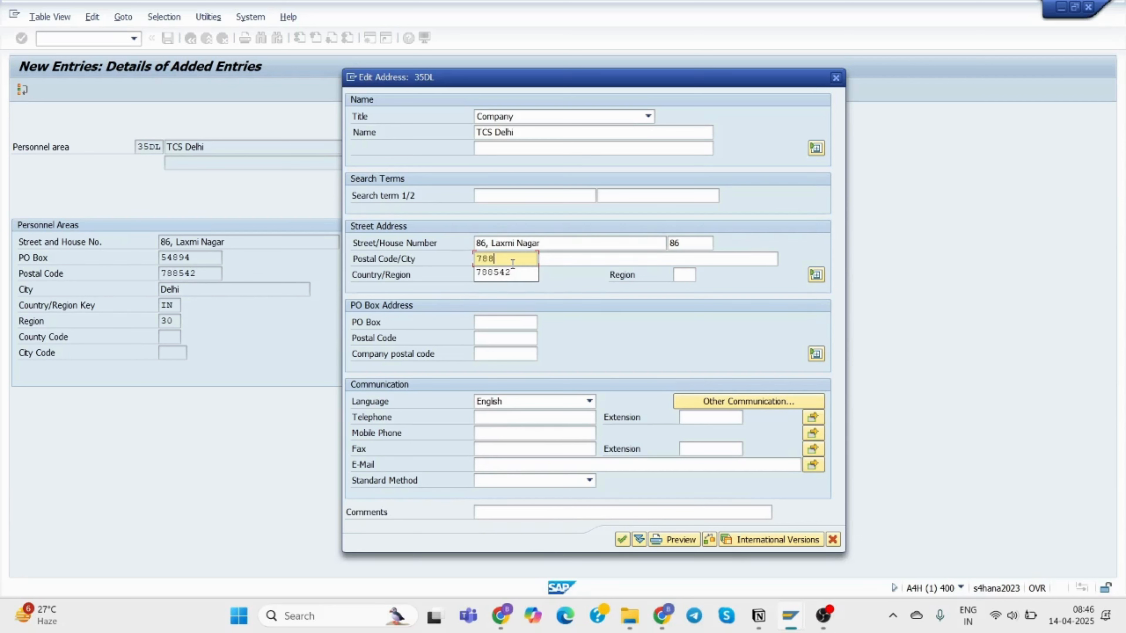
click(523, 272)
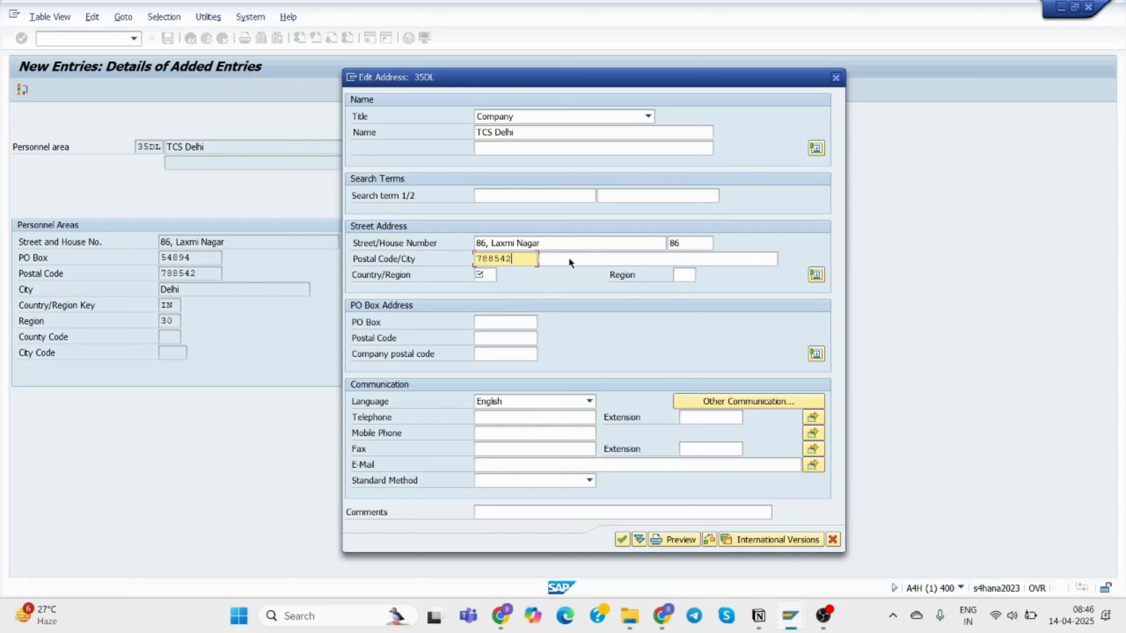
click(590, 260)
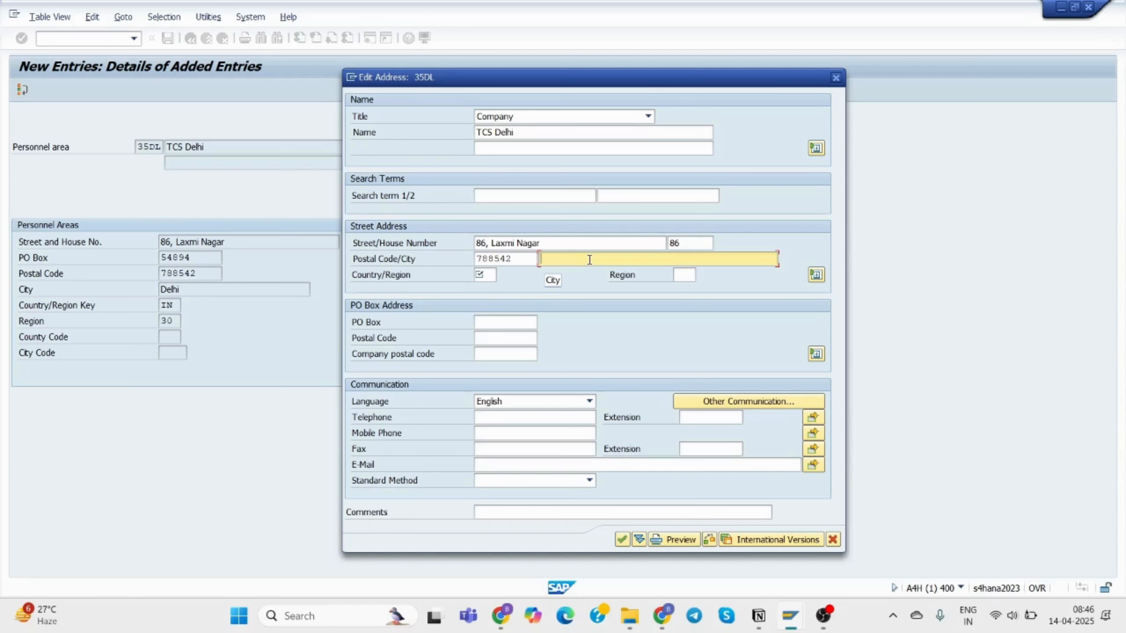
Set city Delhi, country India and region 30 (Delhi).
text(De)
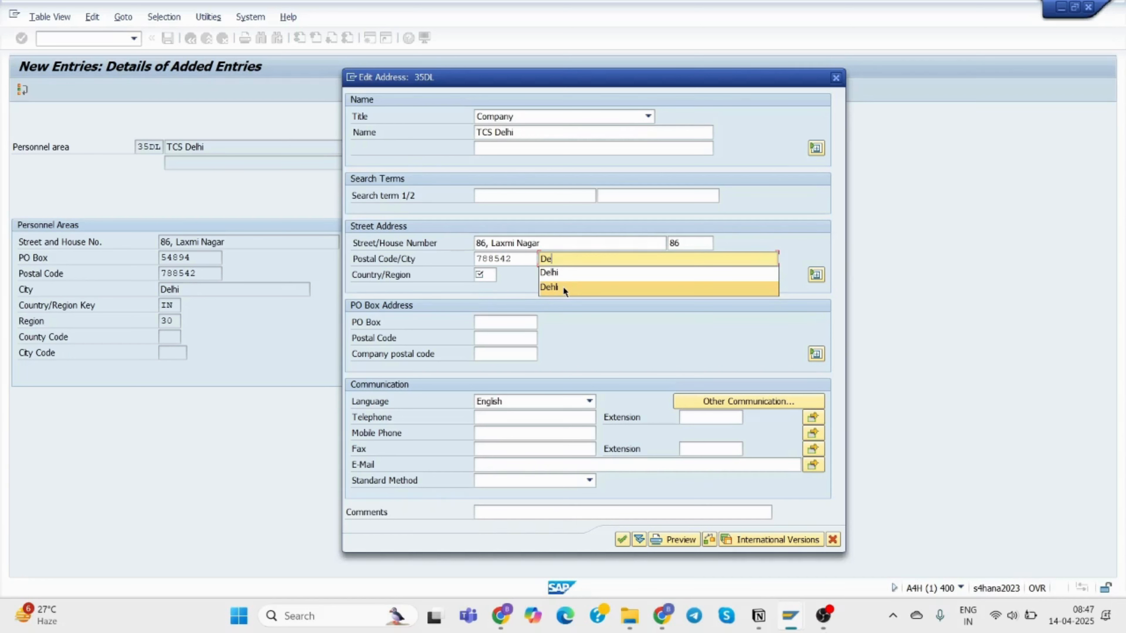
click(563, 287)
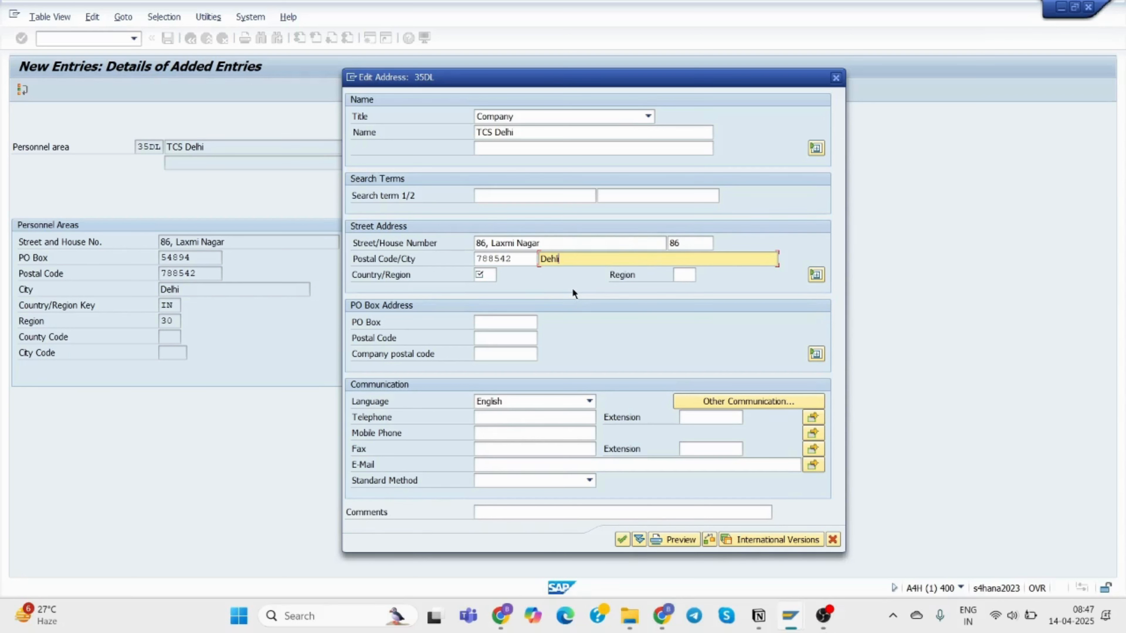
key(BackSpace)
key(BackSpace)
key(BackSpace)
key(BackSpace)
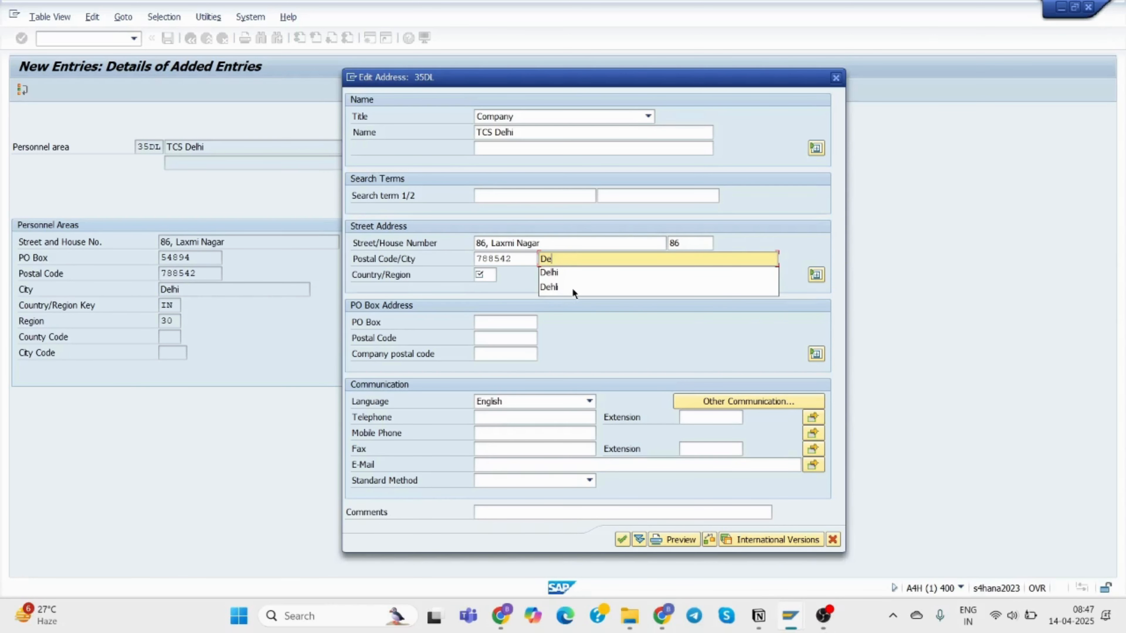
text(lhi)
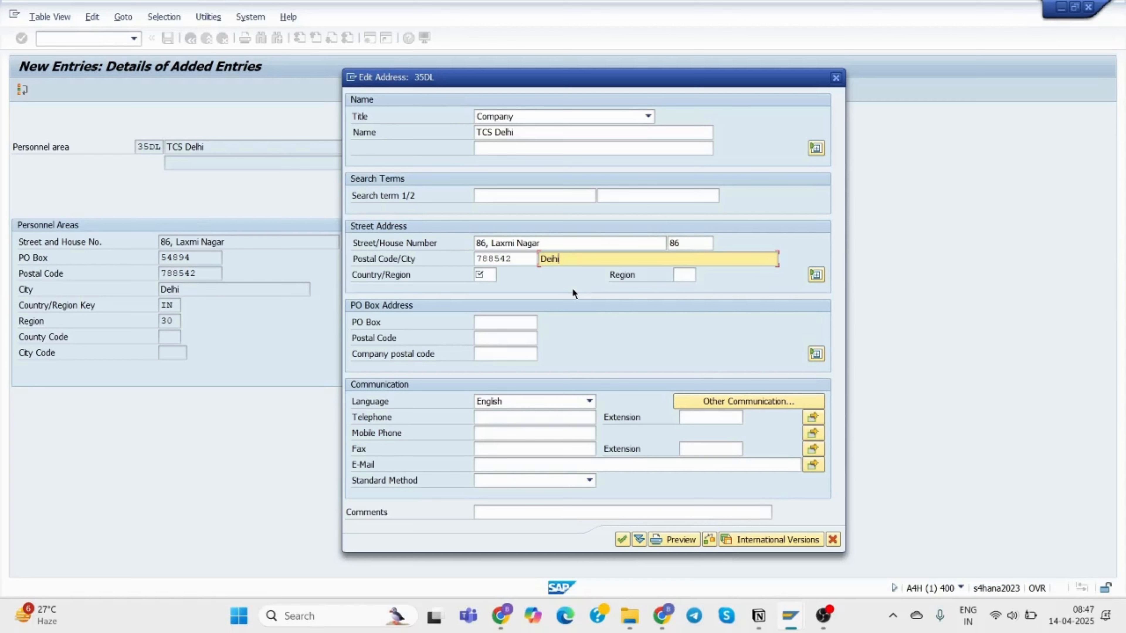
key(BackSpace)
key(BackSpace)
key(BackSpace)
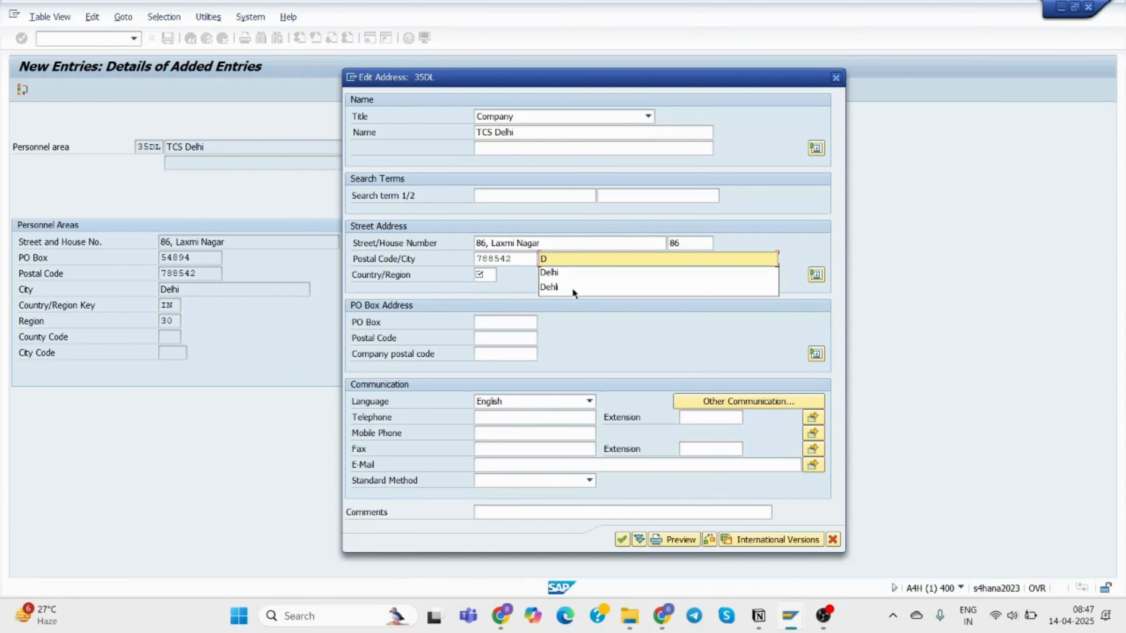
click(583, 272)
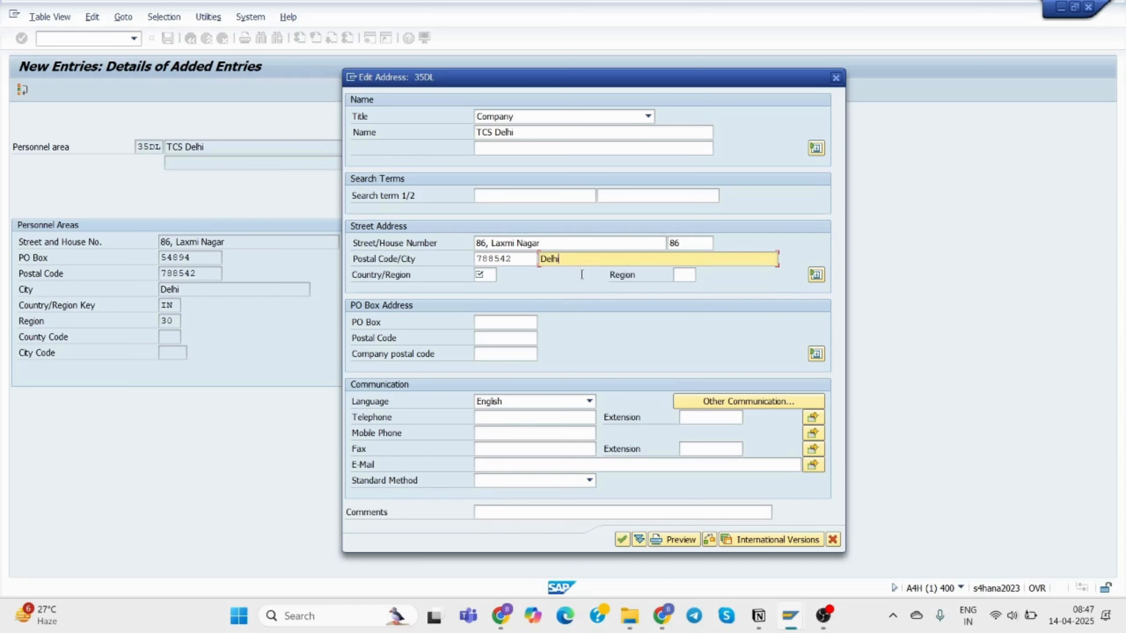
click(489, 275)
text(In)
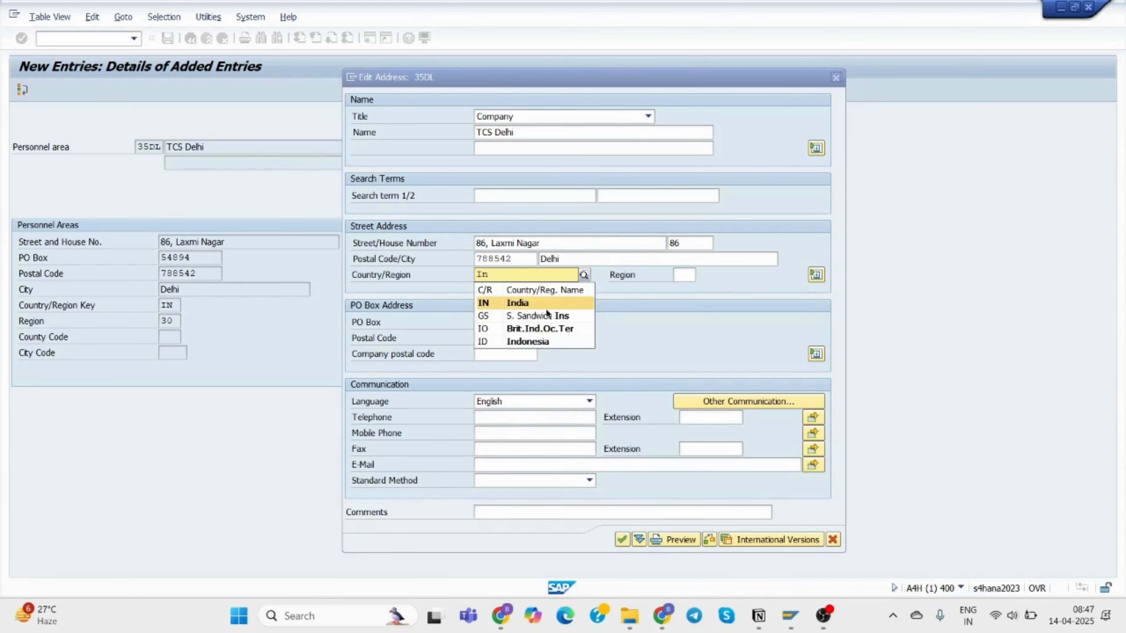
click(517, 303)
click(684, 274)
text(De)
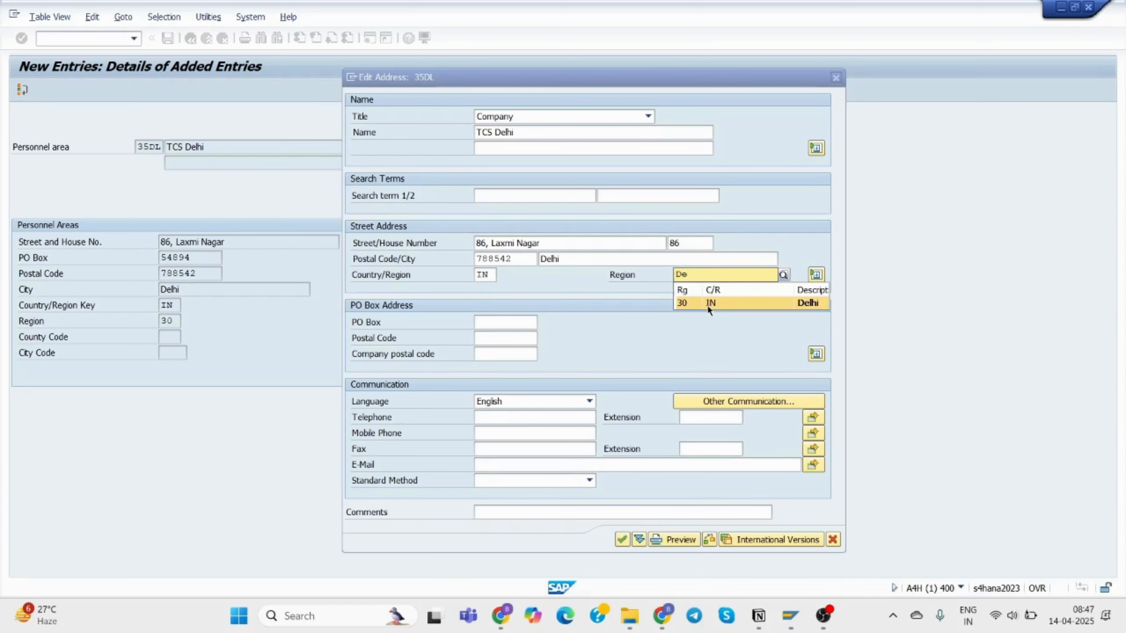
click(708, 305)
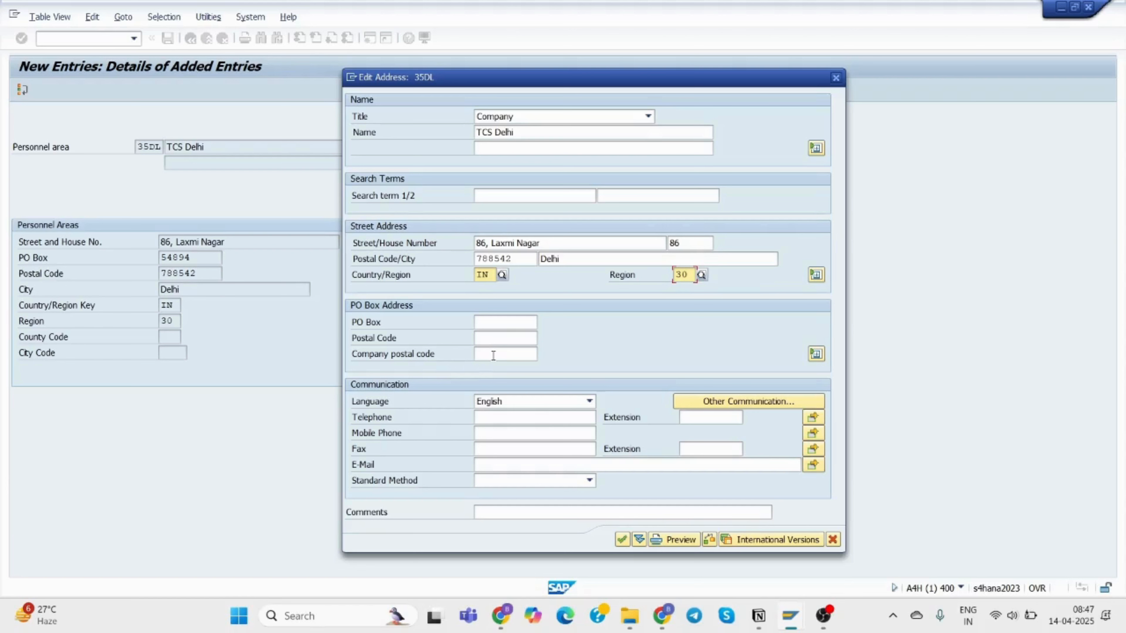
Add PO box 5489 with postal code 788542, telephone and e-mail, then save under the customizing request.
click(504, 324)
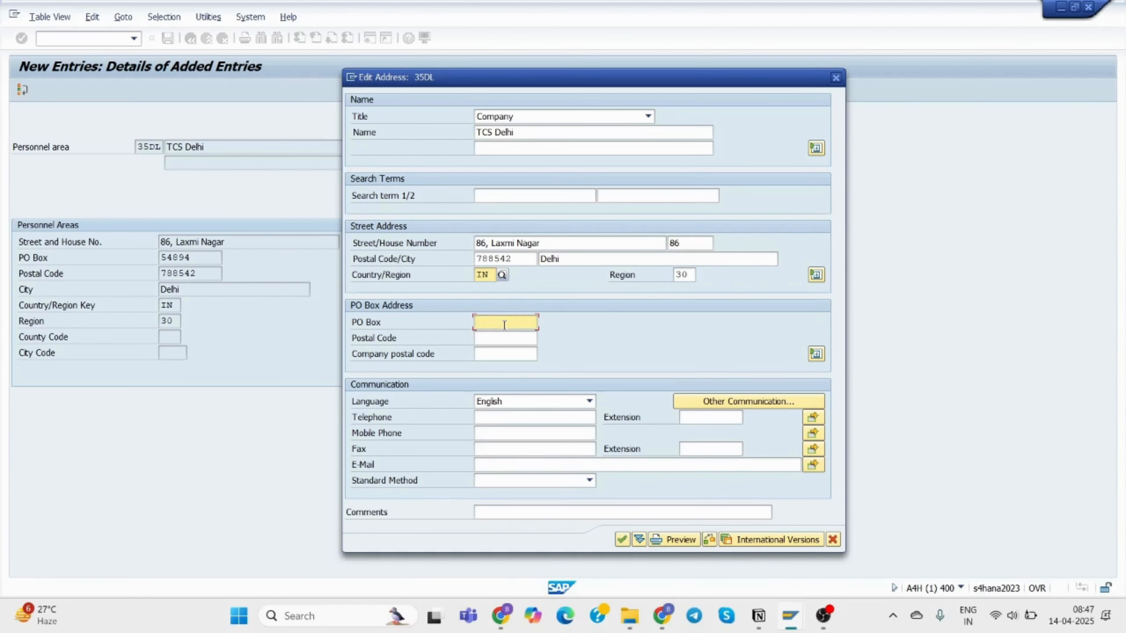
text(54894)
click(510, 337)
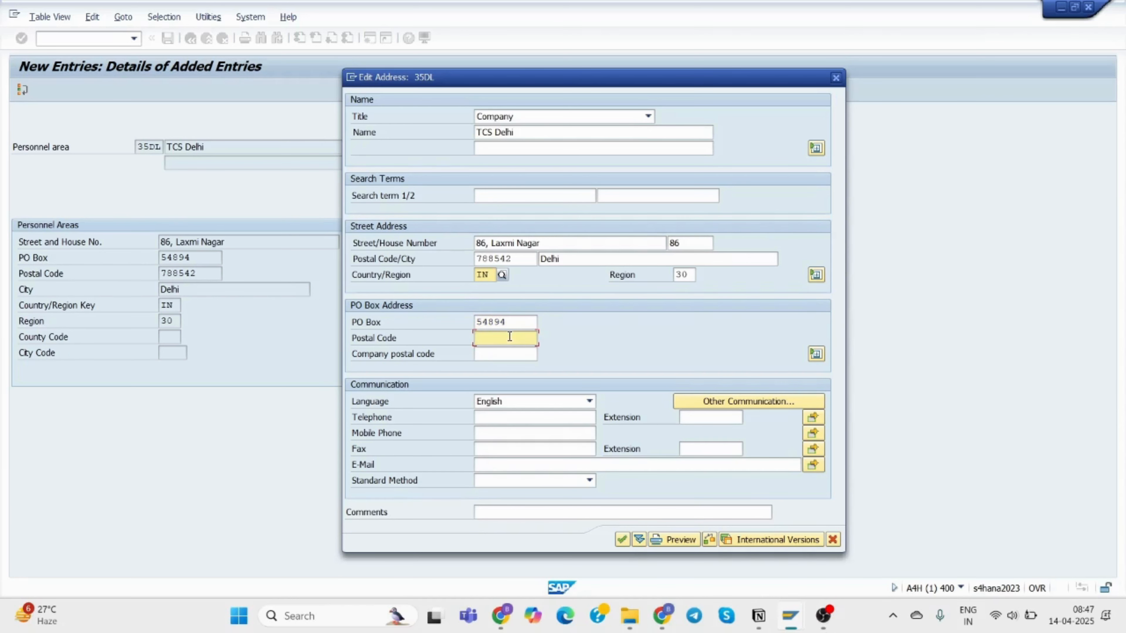
text(788542)
click(504, 417)
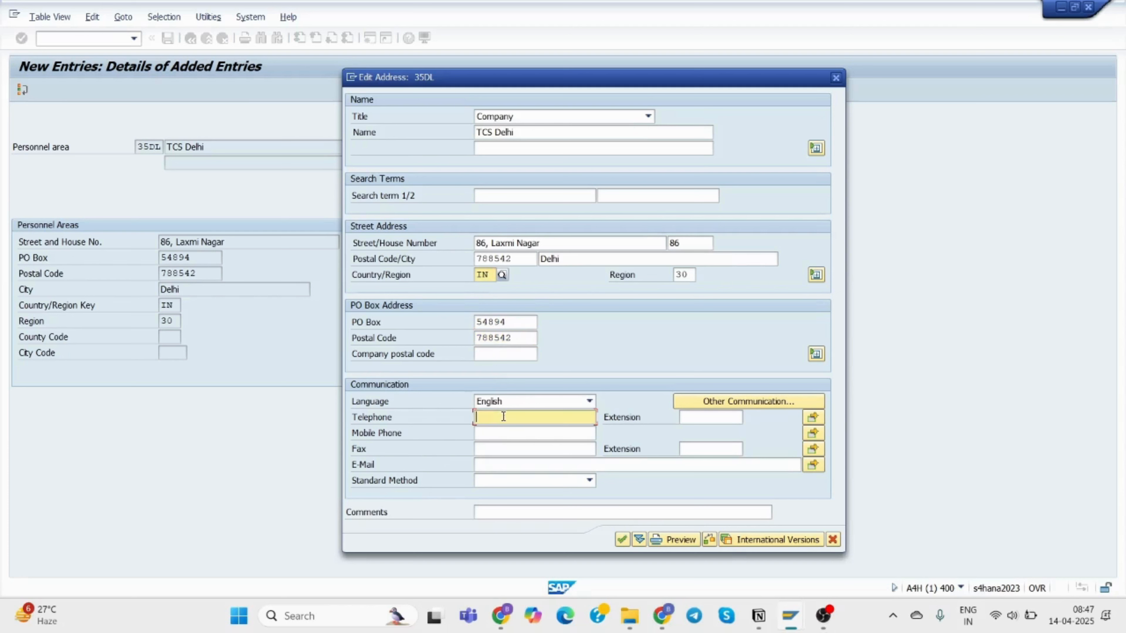
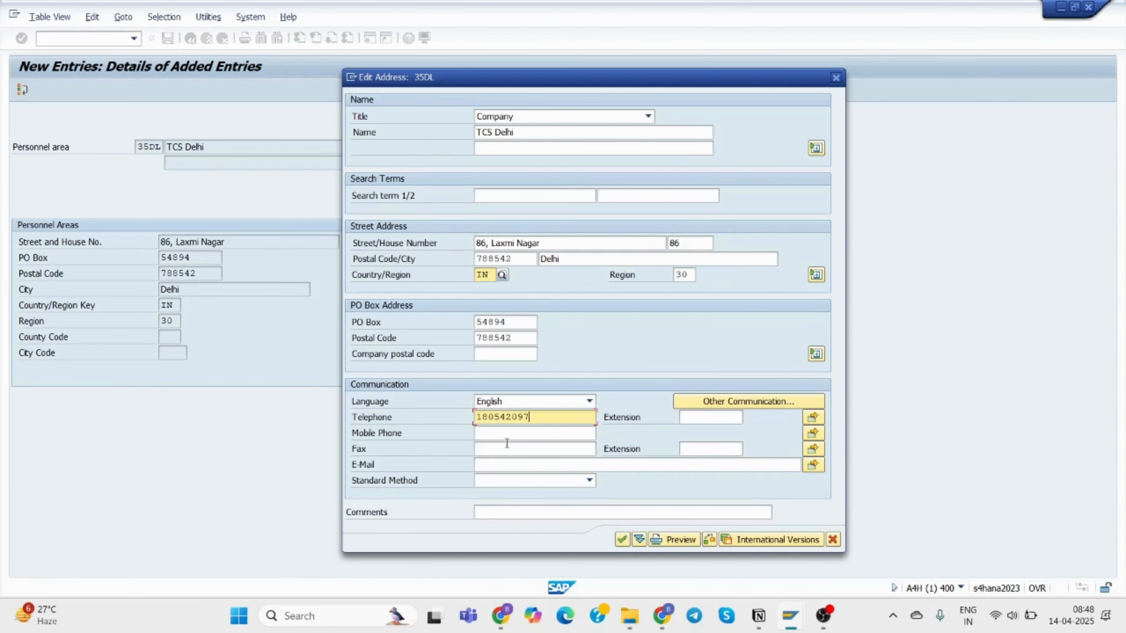
click(511, 466)
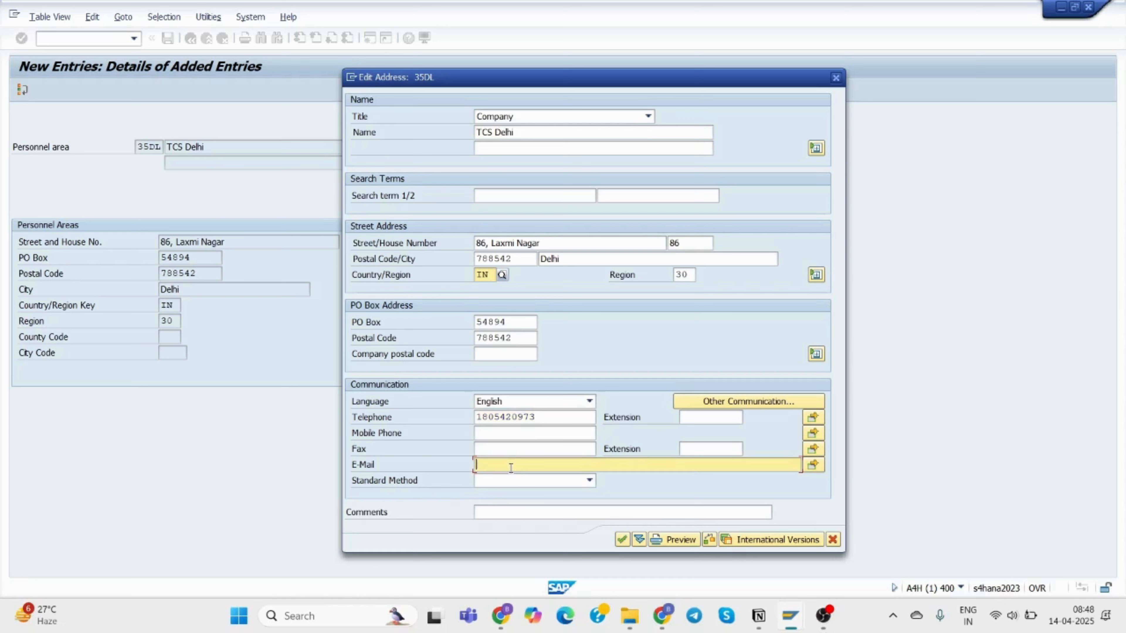
text(Co)
key(BackSpace)
key(BackSpace)
click(622, 540)
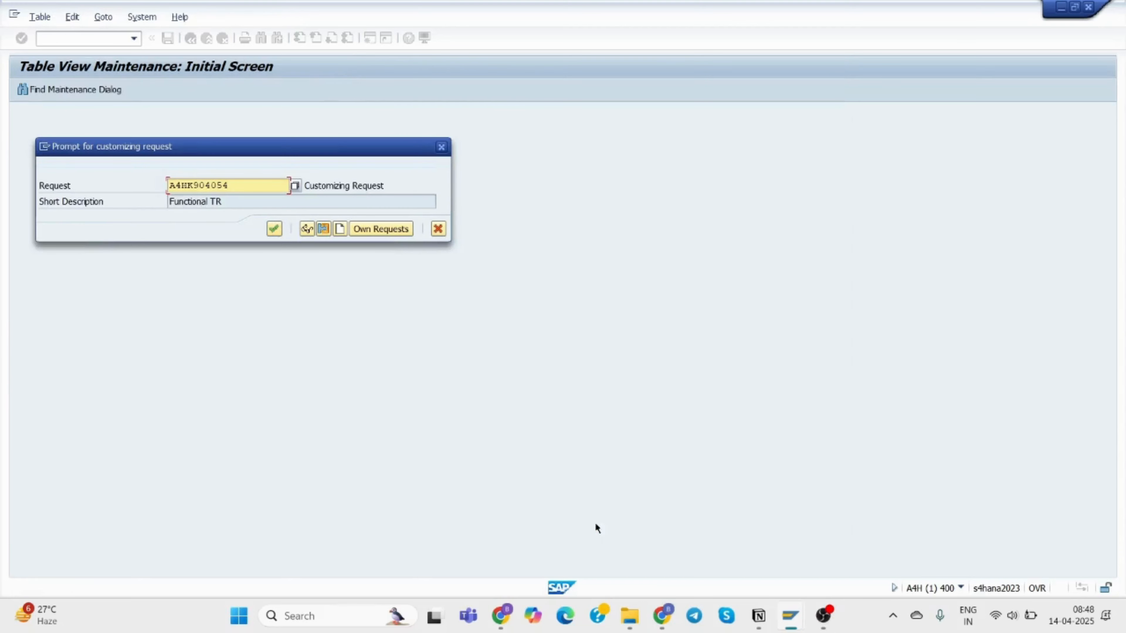
click(275, 229)
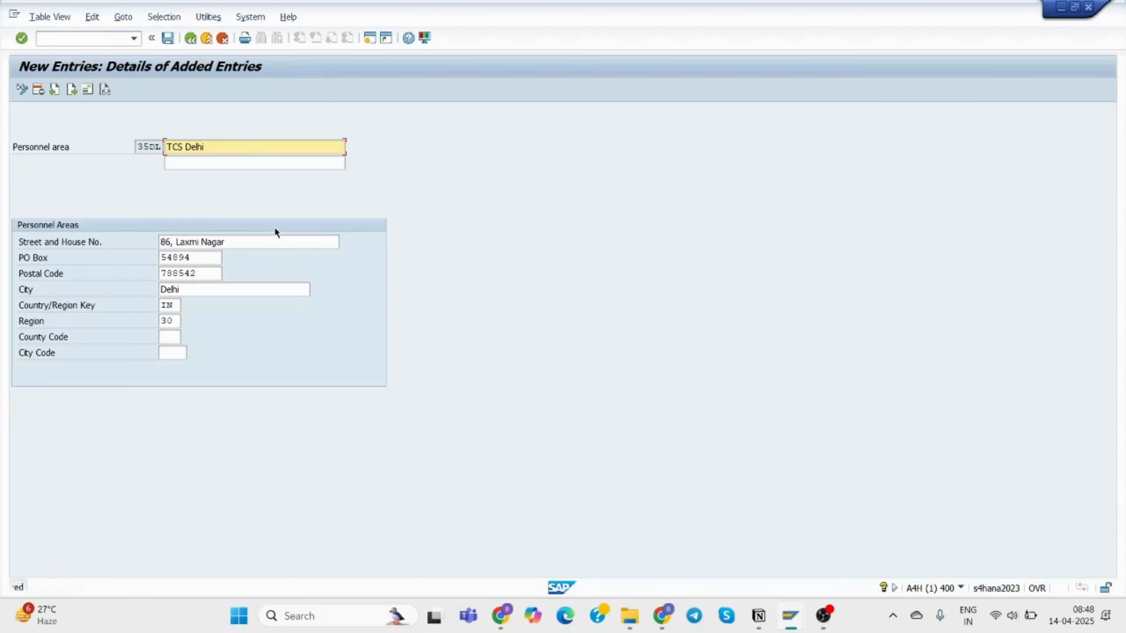
click(71, 90)
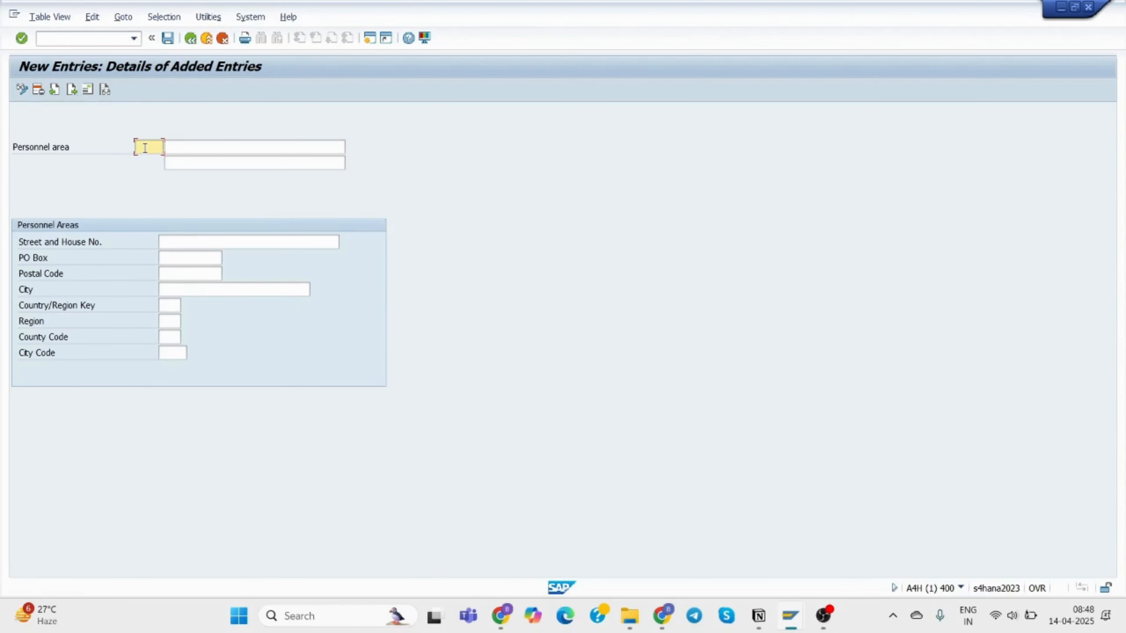
Create personnel area 35GU, TCS Gurgaon, with street '76, IT Hub'.
text(35)
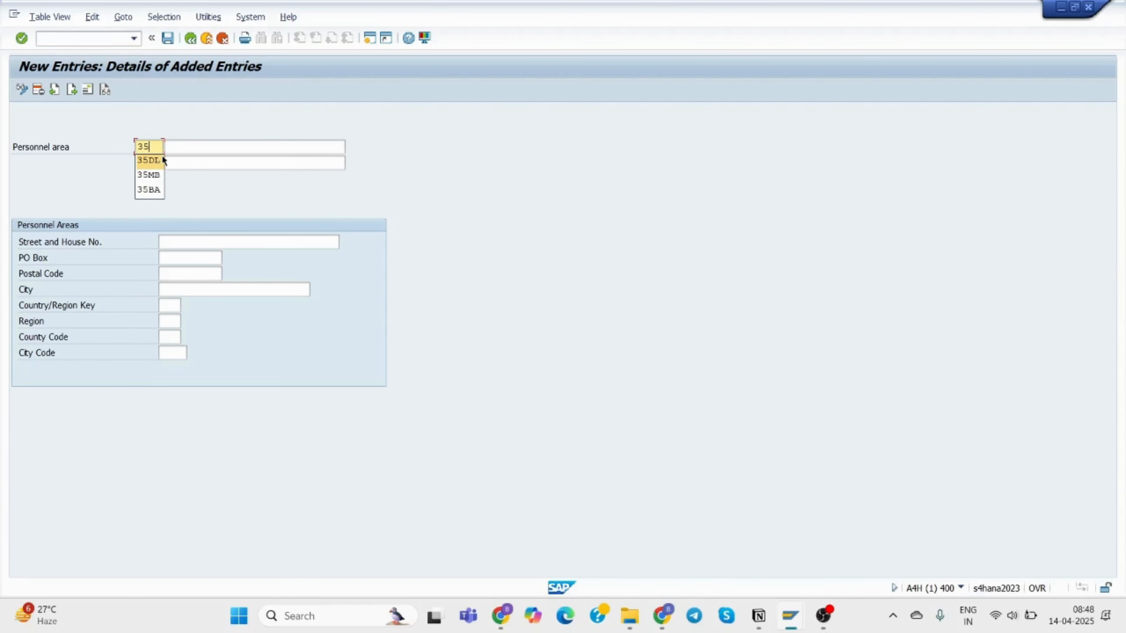
text(GU)
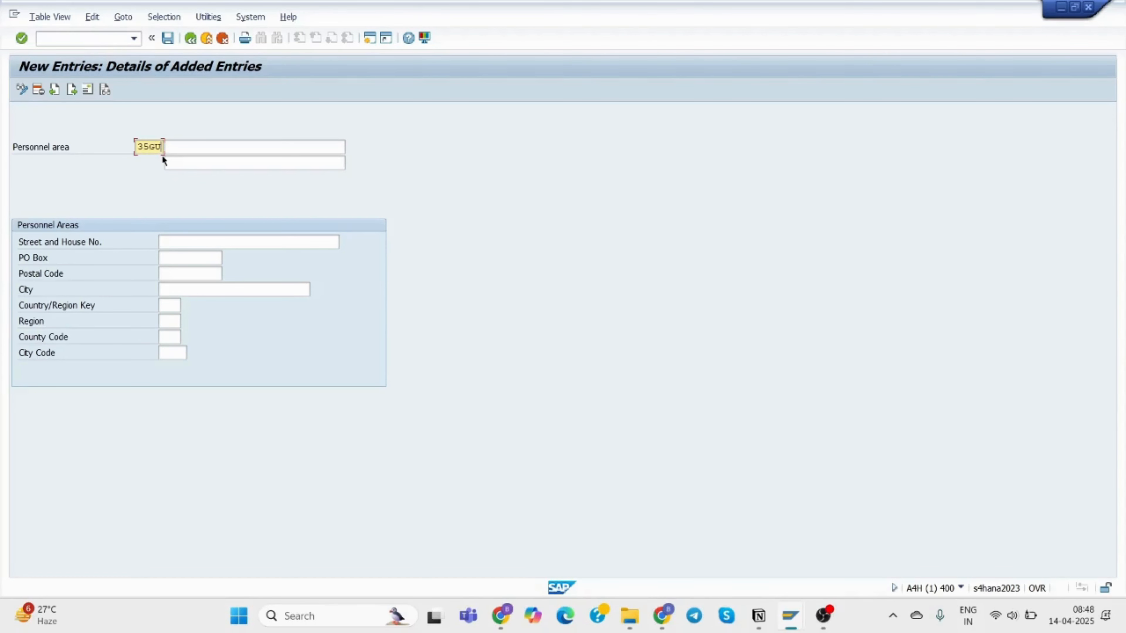
click(185, 146)
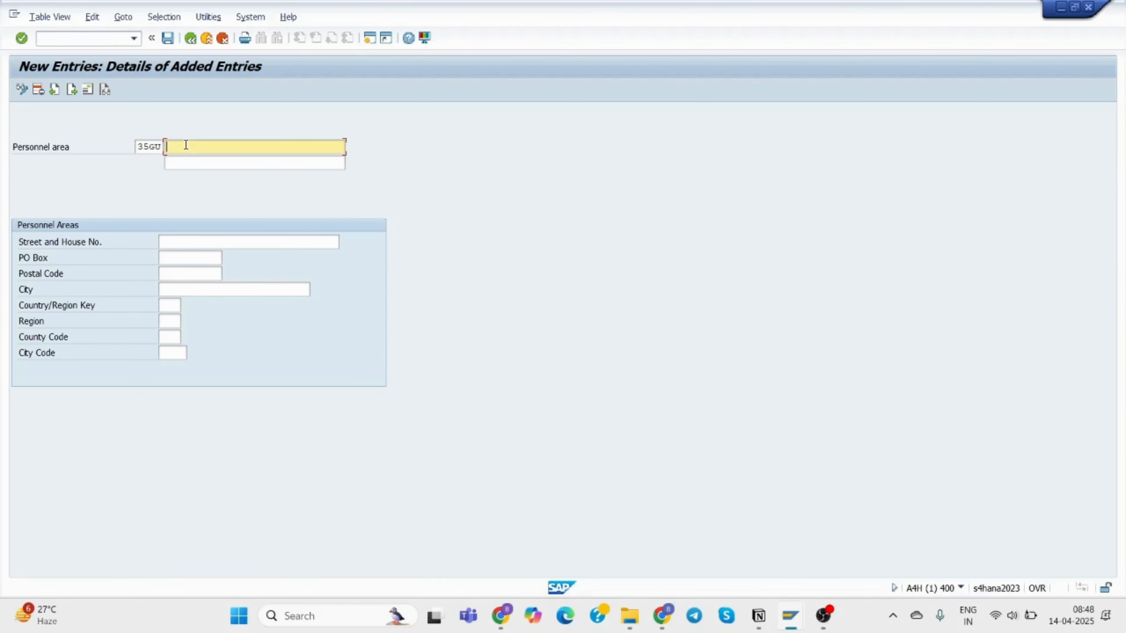
text(TCS)
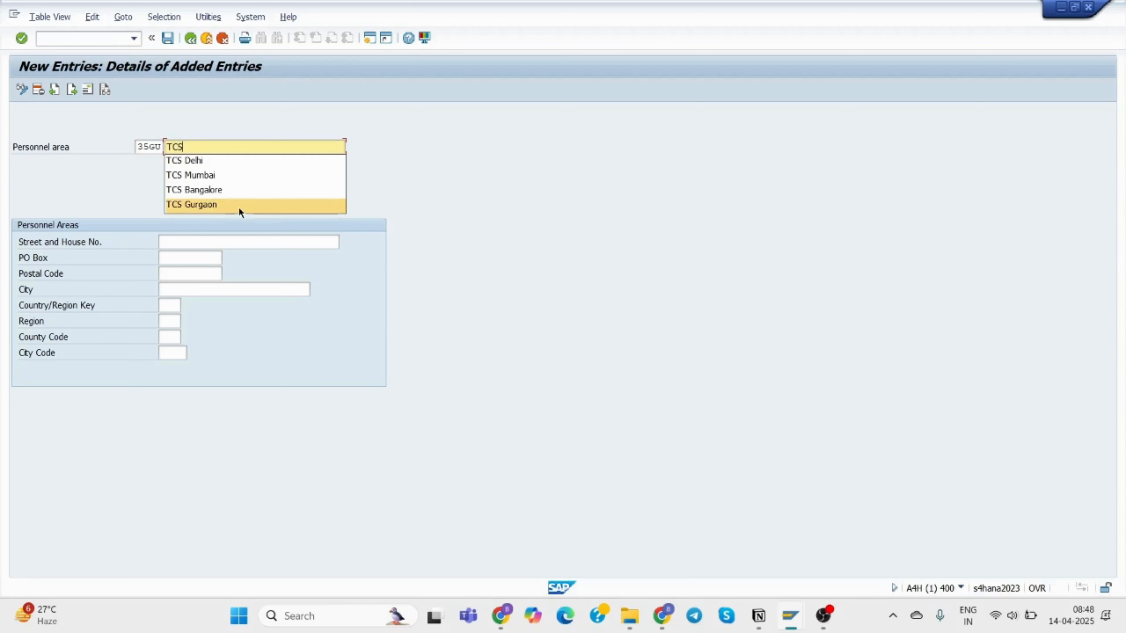
click(239, 205)
click(187, 241)
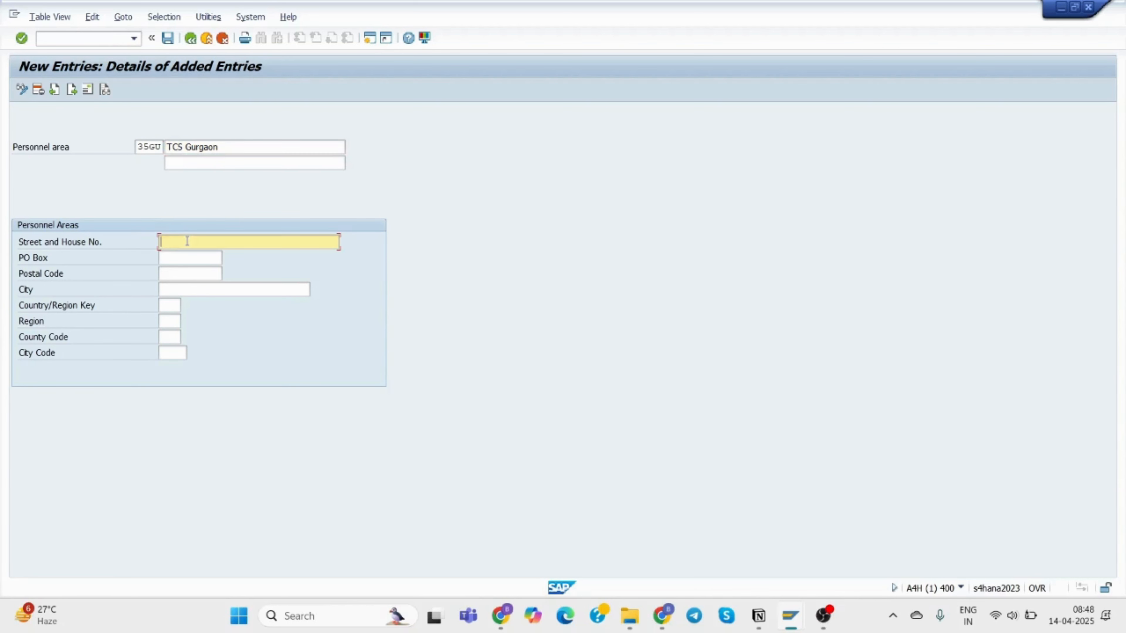
text(76)
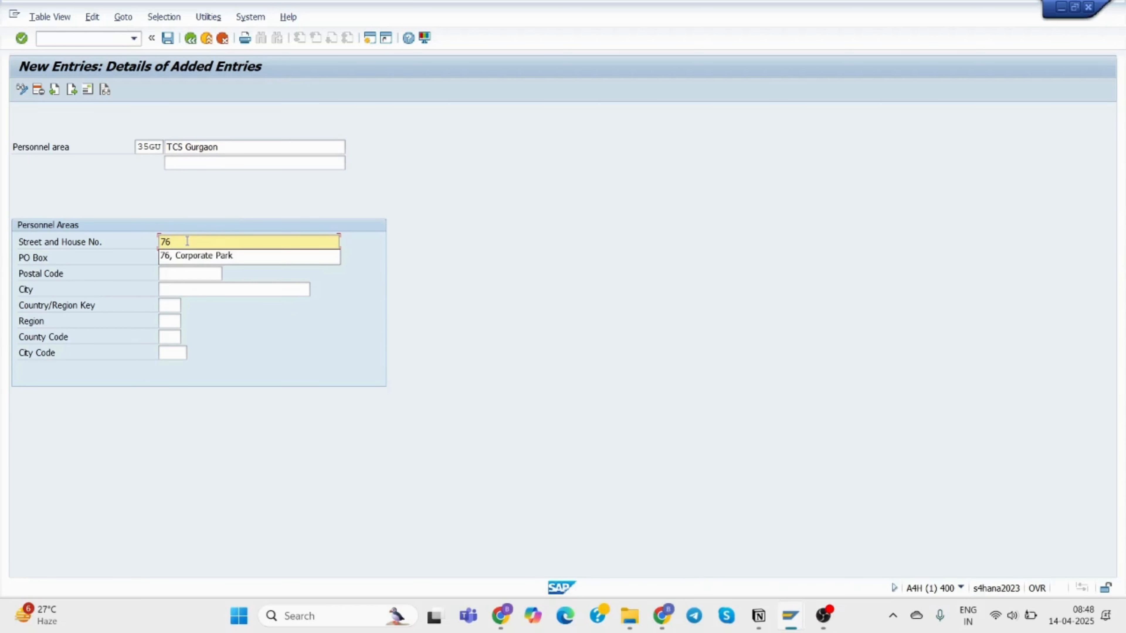
text(, IT)
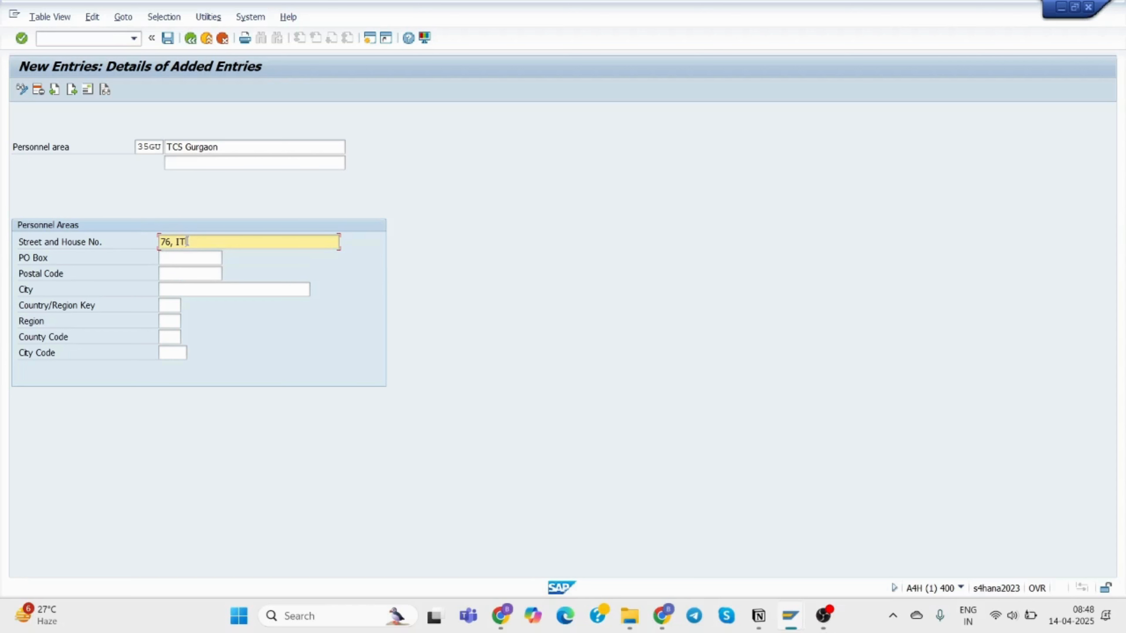
text( hub)
key(BackSpace)
key(BackSpace)
key(BackSpace)
text(Hub)
click(205, 256)
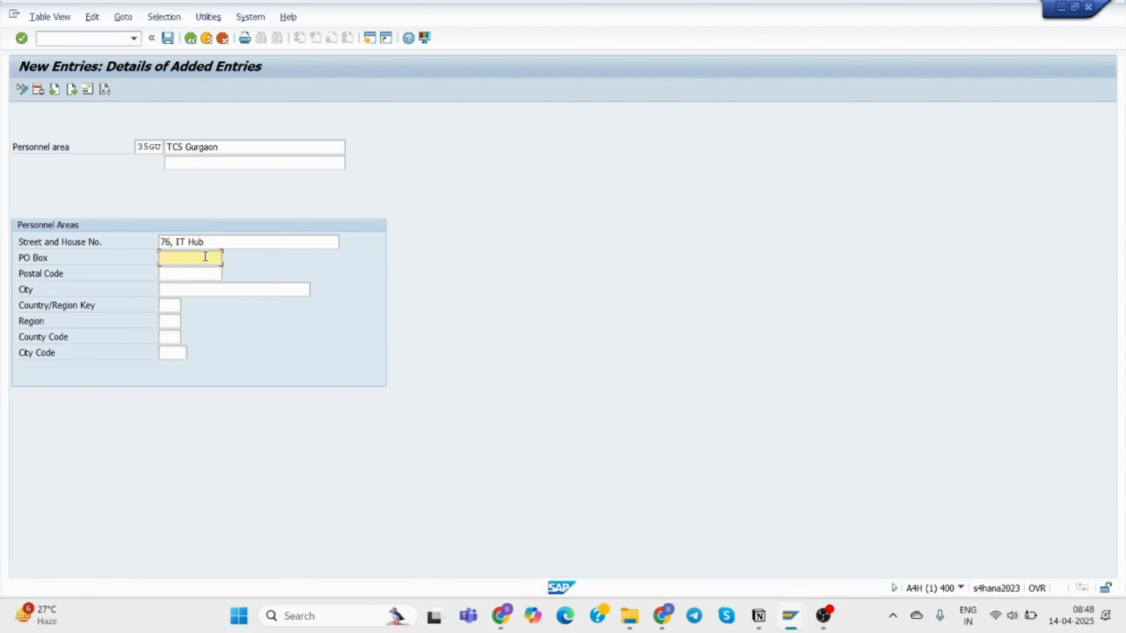
text(48487)
click(177, 271)
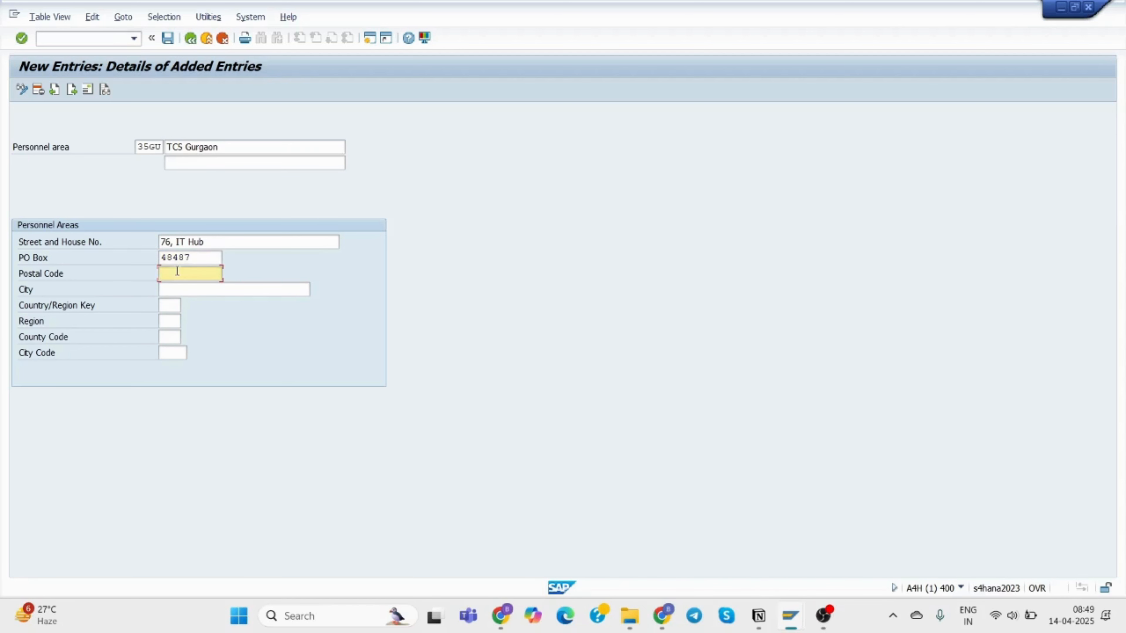
text(649253)
click(206, 291)
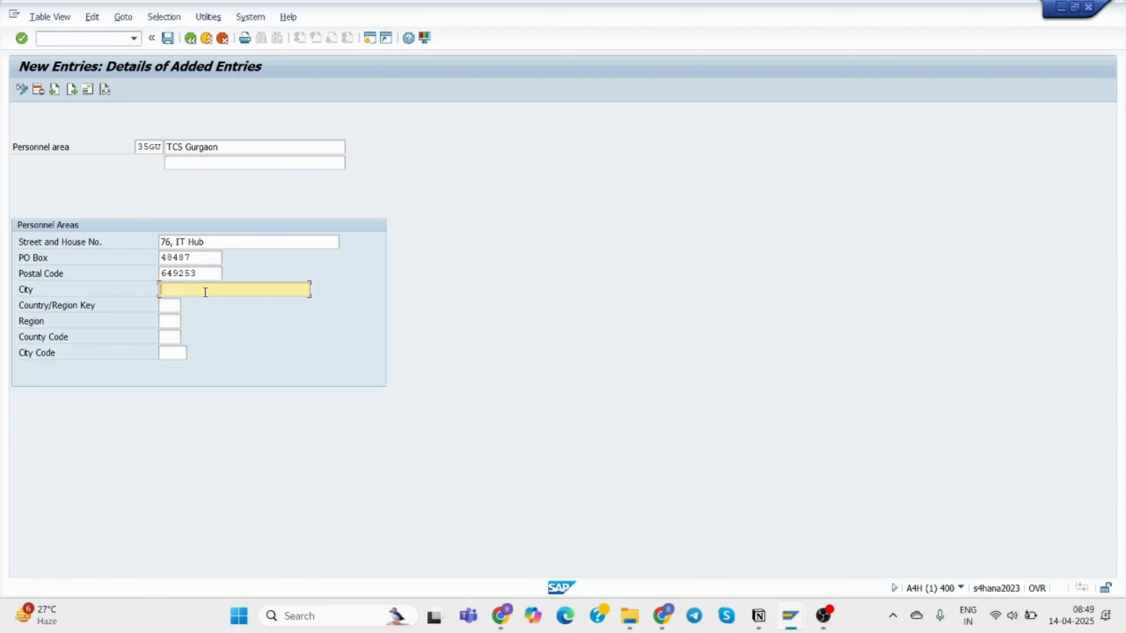
text(Gur)
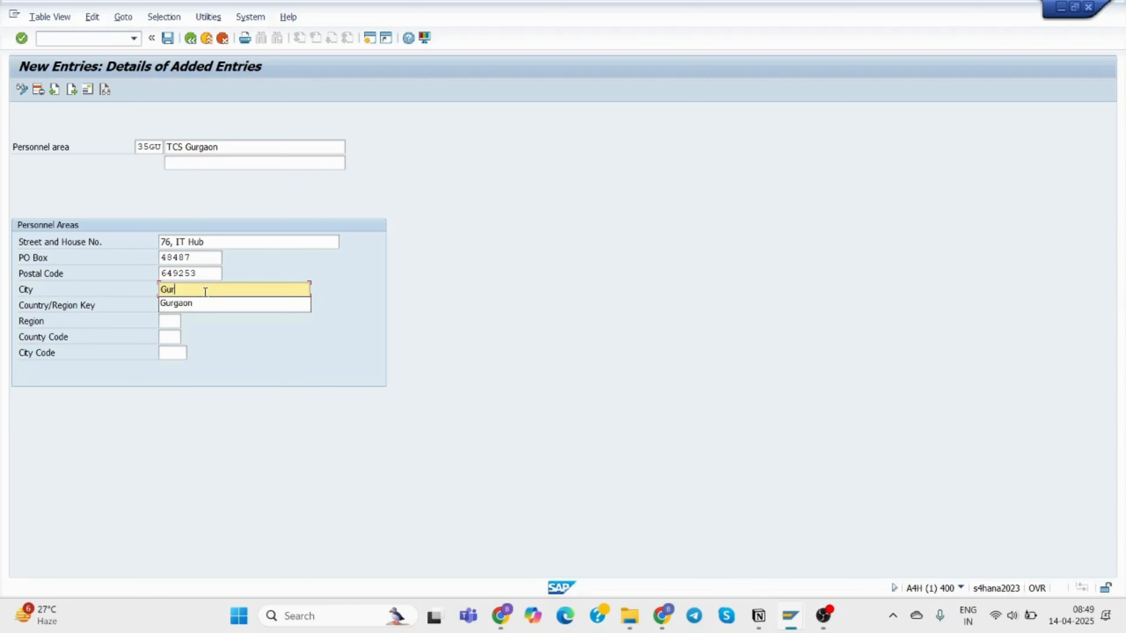
click(197, 302)
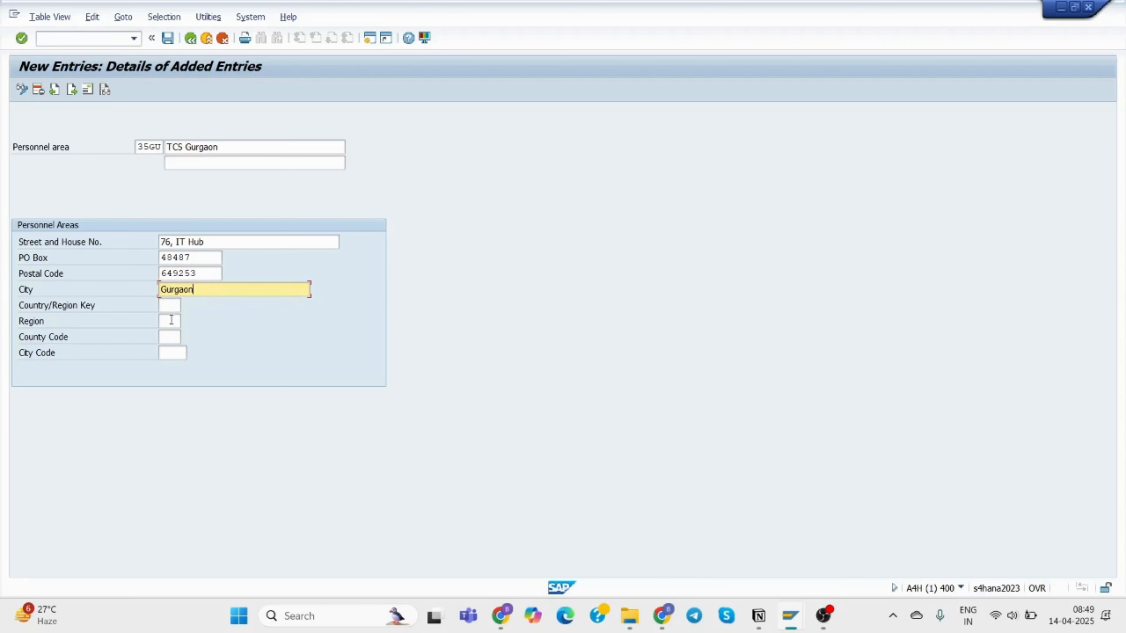
Set country IN and region 07 (Haryana), then save the entry.
click(169, 305)
text(in)
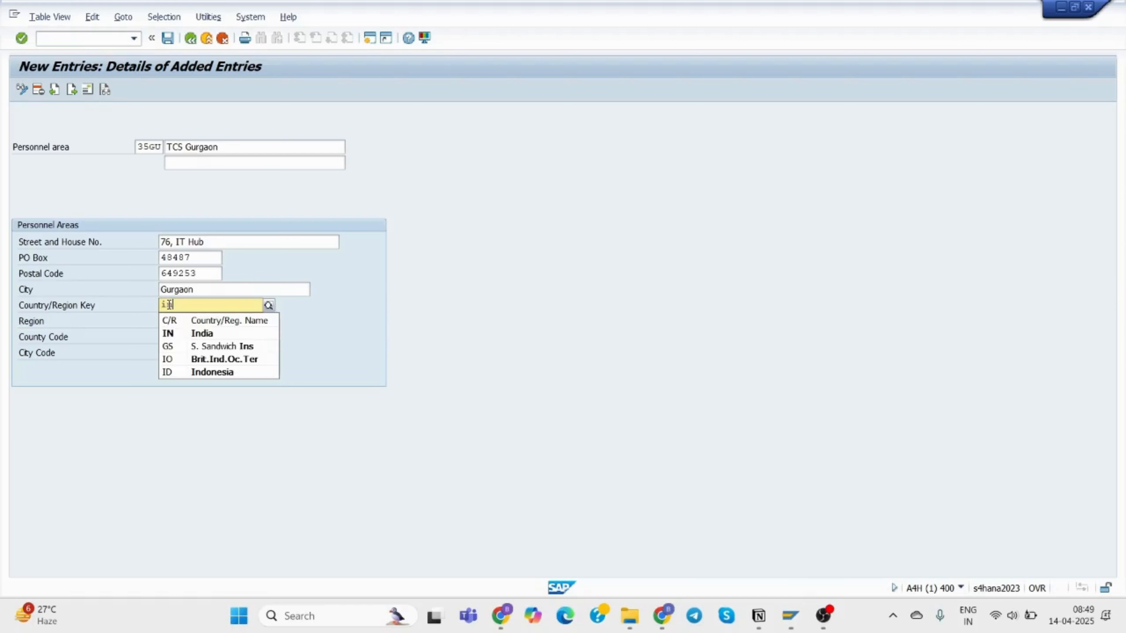
click(185, 337)
click(173, 321)
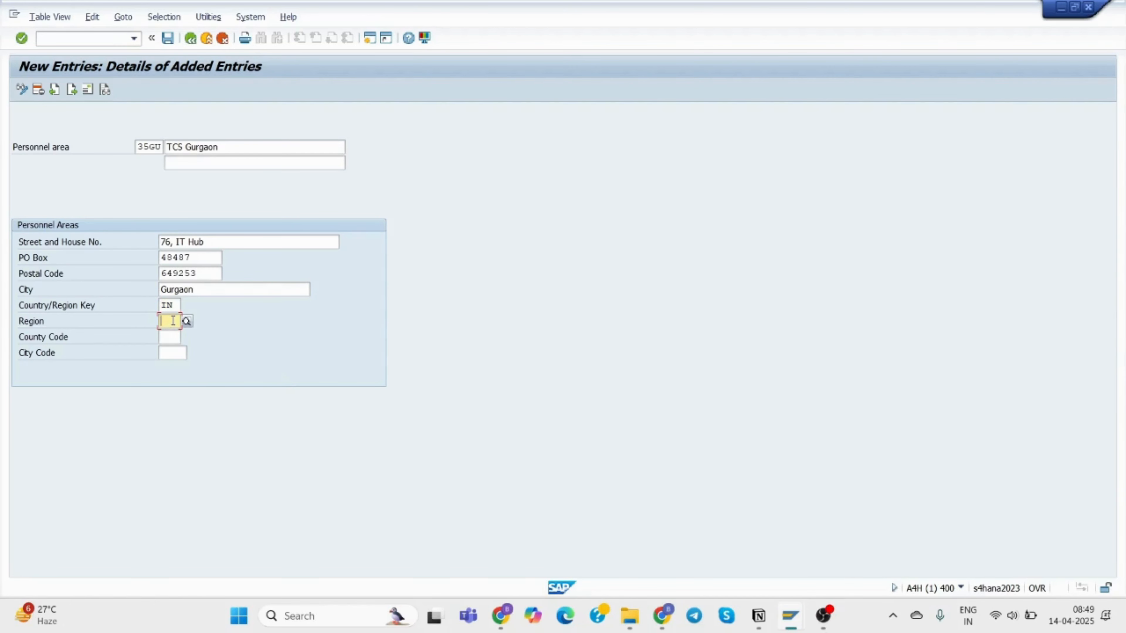
text(hr)
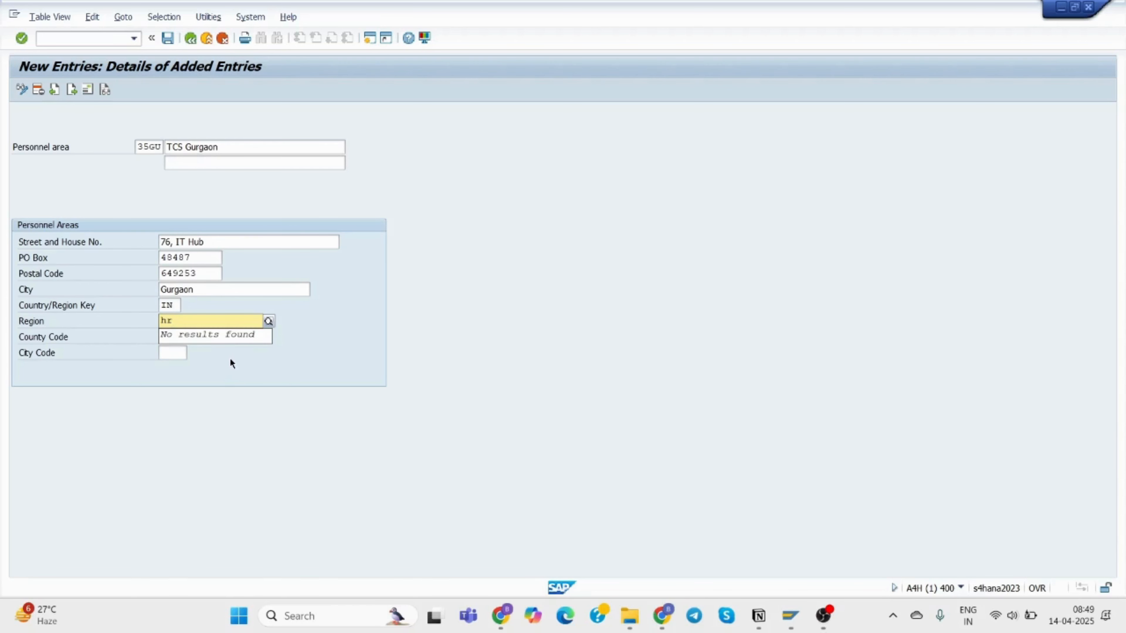
key(BackSpace)
key(BackSpace)
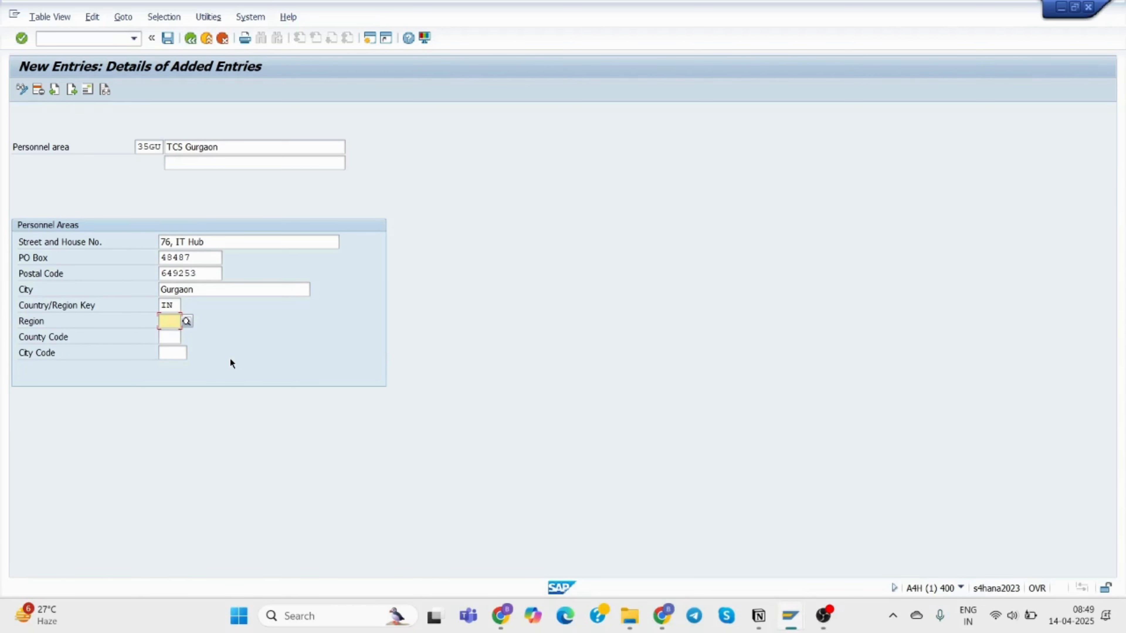
text(h)
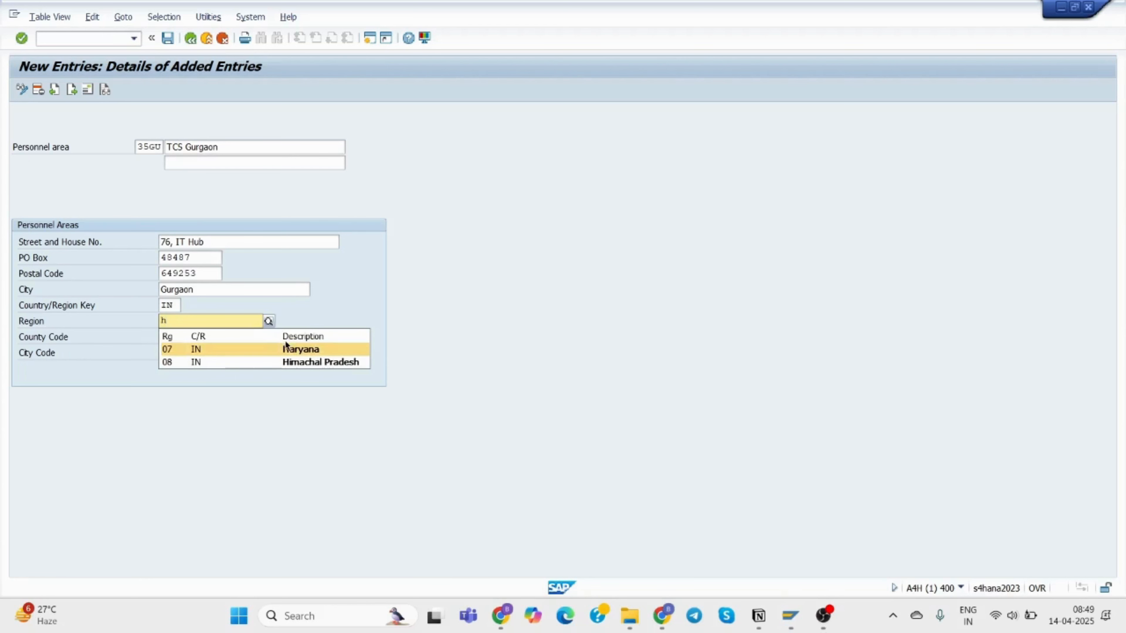
click(279, 349)
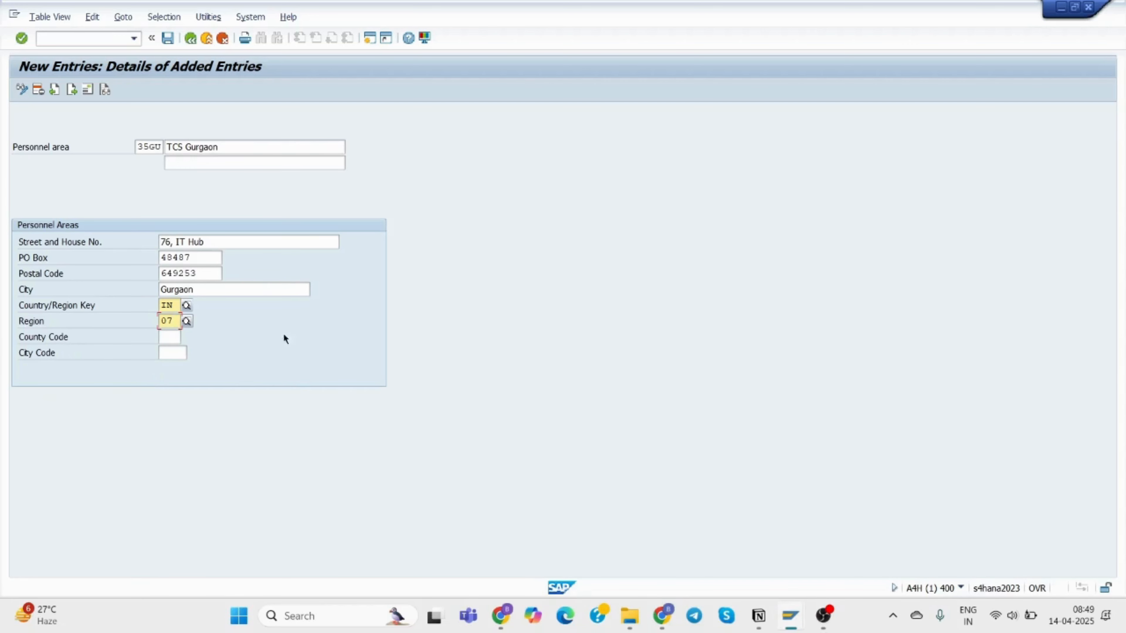
click(167, 38)
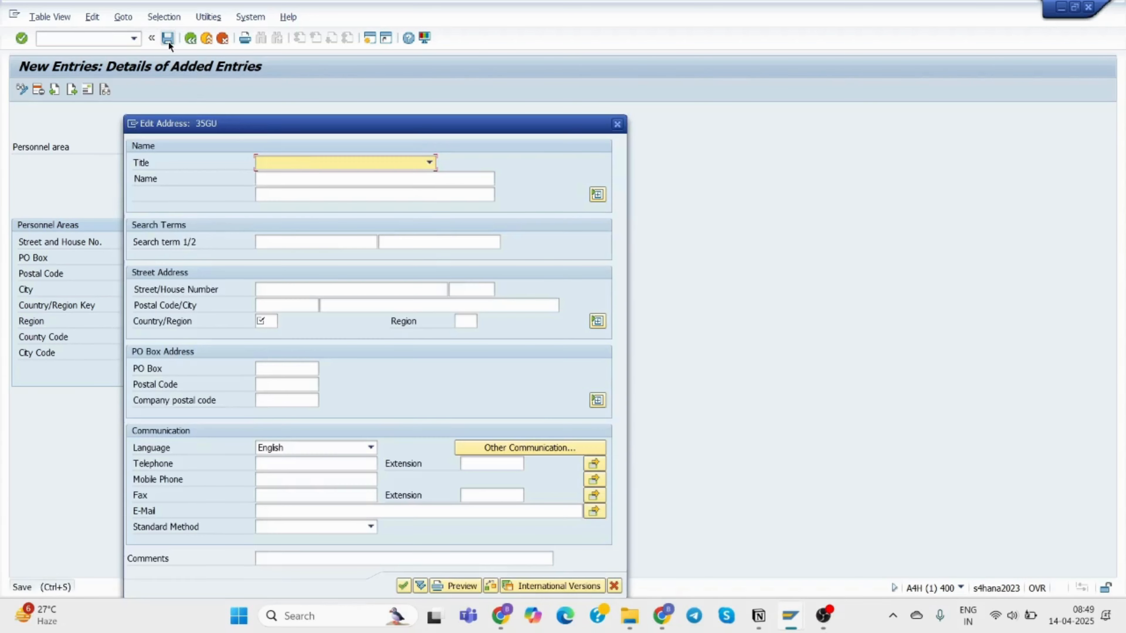
Set the address title to Company and the name to TCS Gurgaon.
click(306, 161)
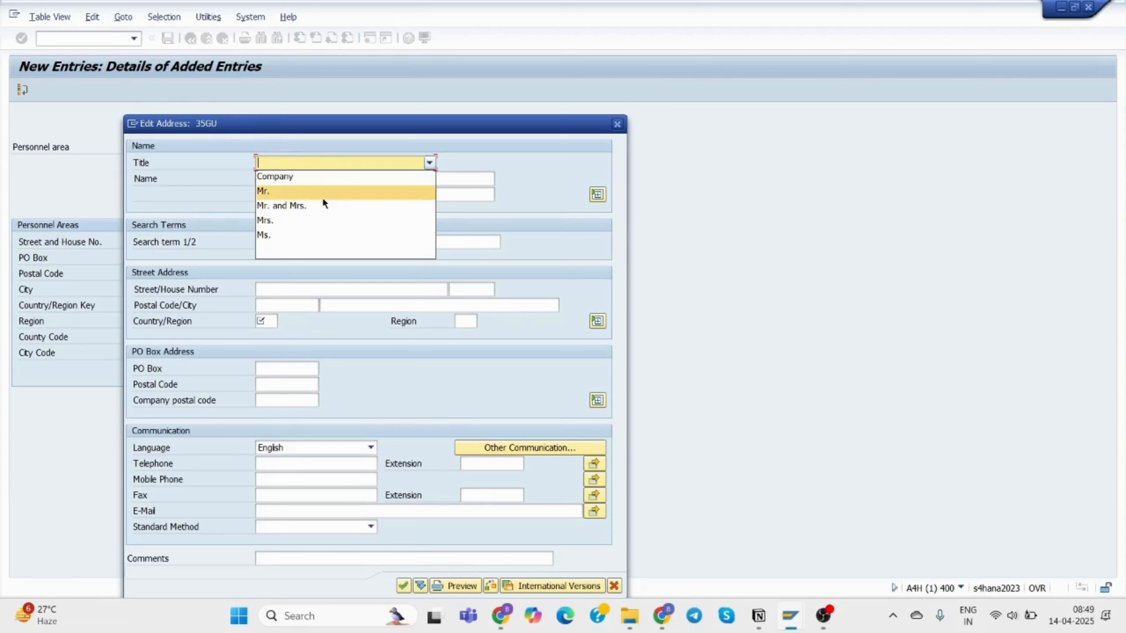
click(312, 177)
drag(443, 126, 699, 91)
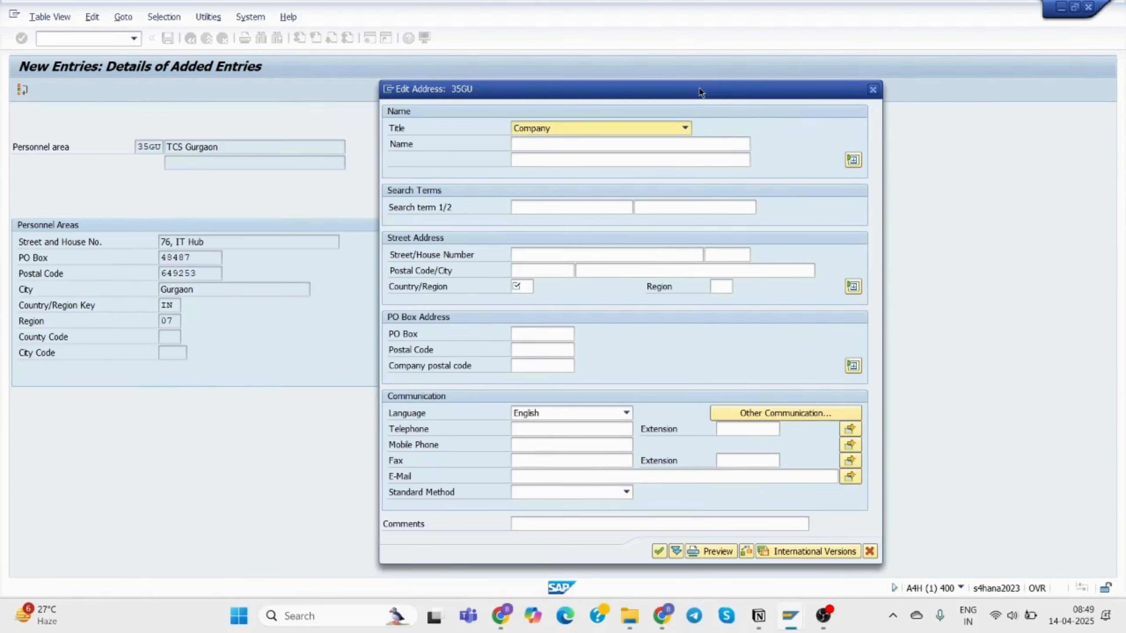
click(609, 143)
text(TCS)
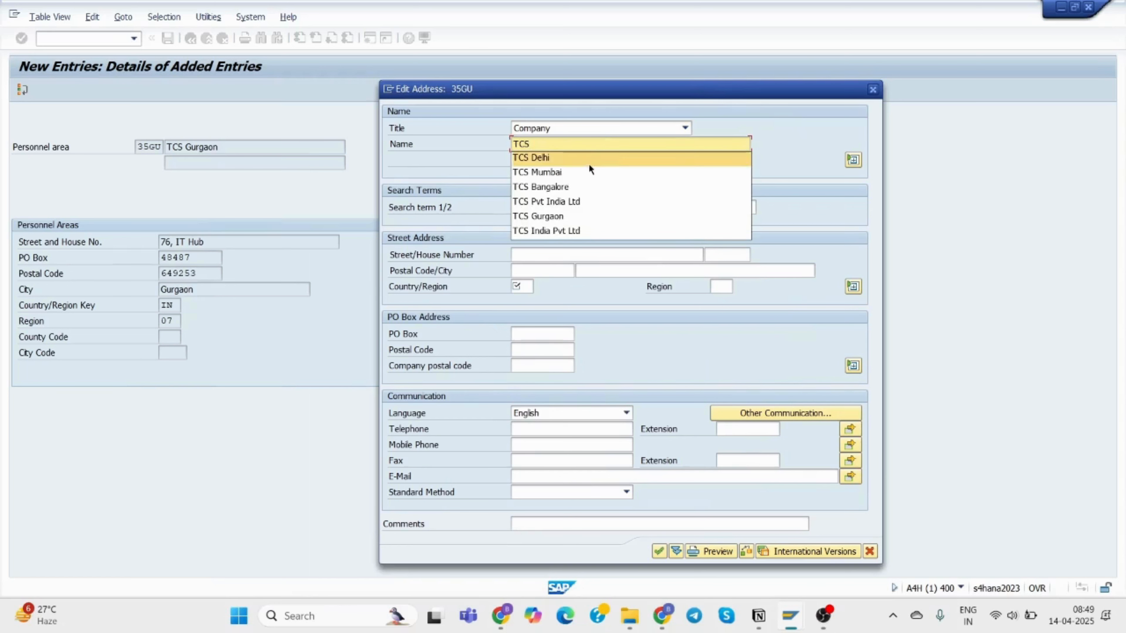
click(575, 215)
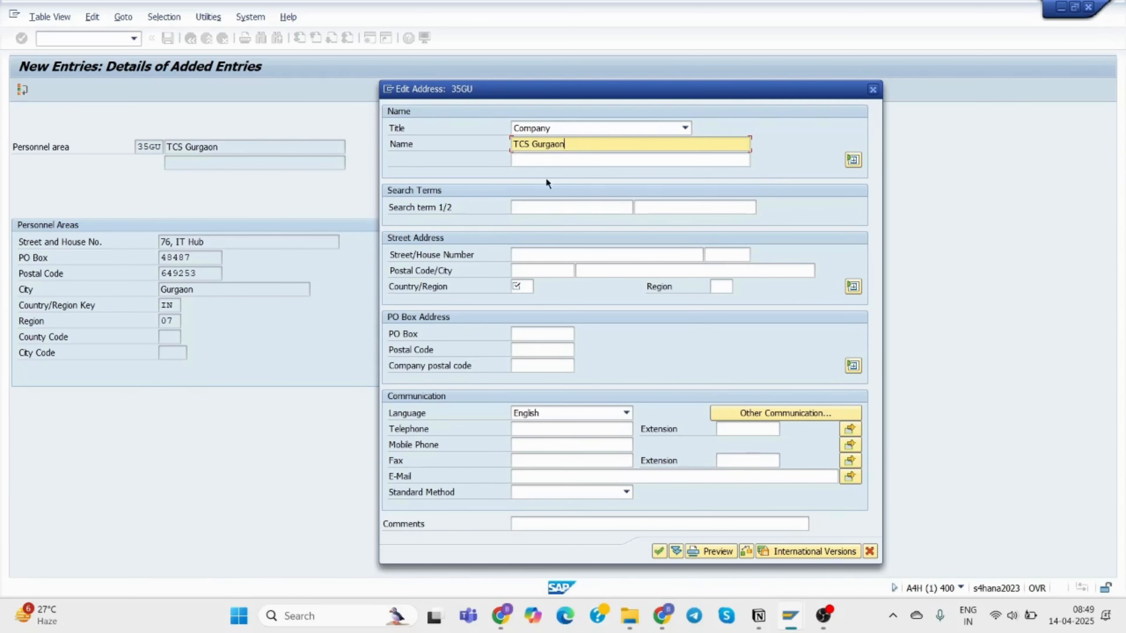
Enter street 76 IT Hub, house number 76, postal code 48487 and city Gurgaon.
click(536, 255)
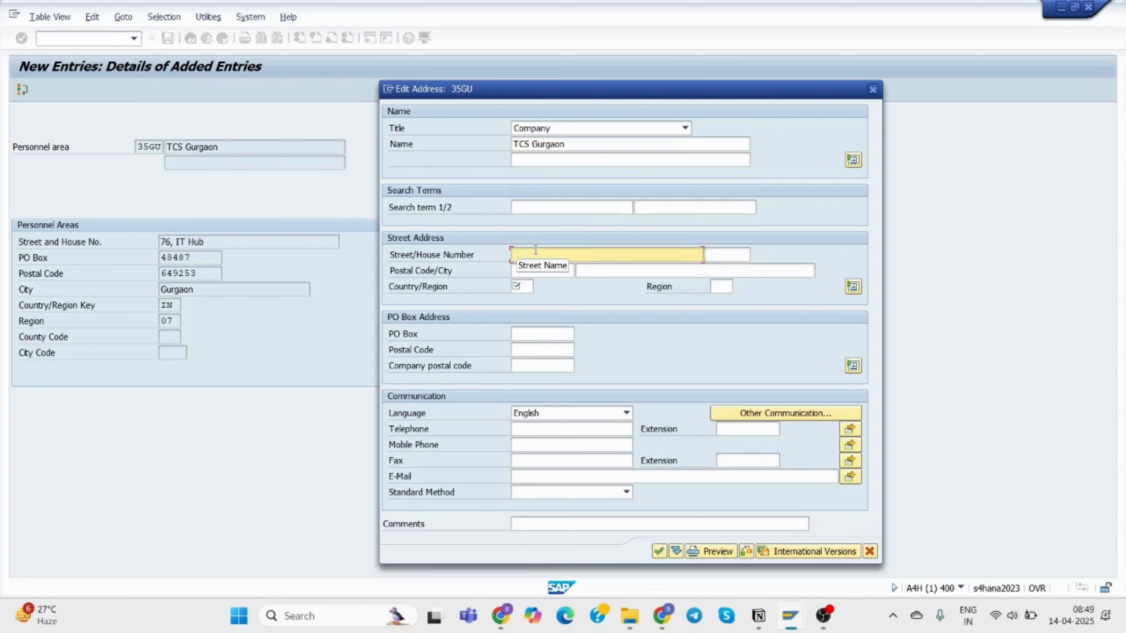
text(76)
text(IT HUB)
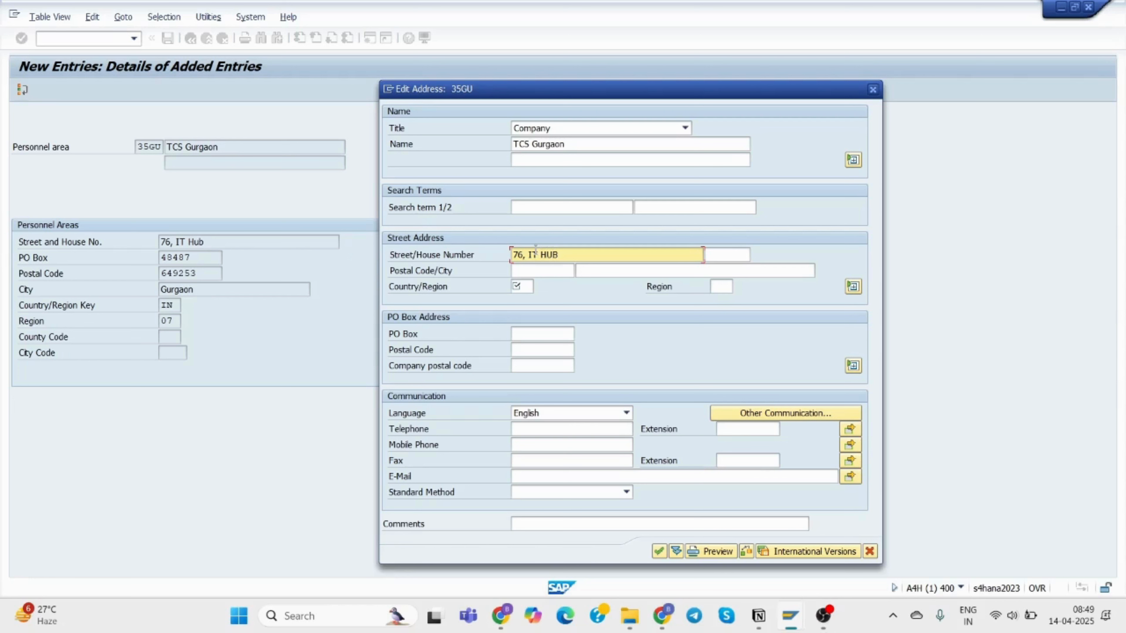
key(BackSpace)
key(BackSpace)
text(ub)
click(733, 257)
text(76)
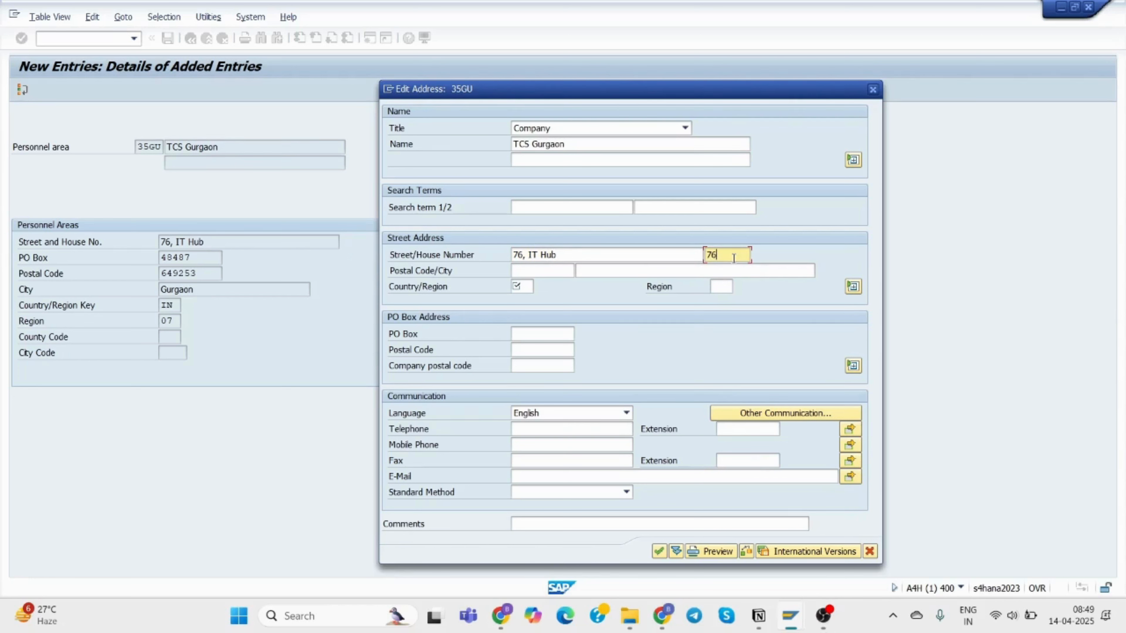
click(555, 272)
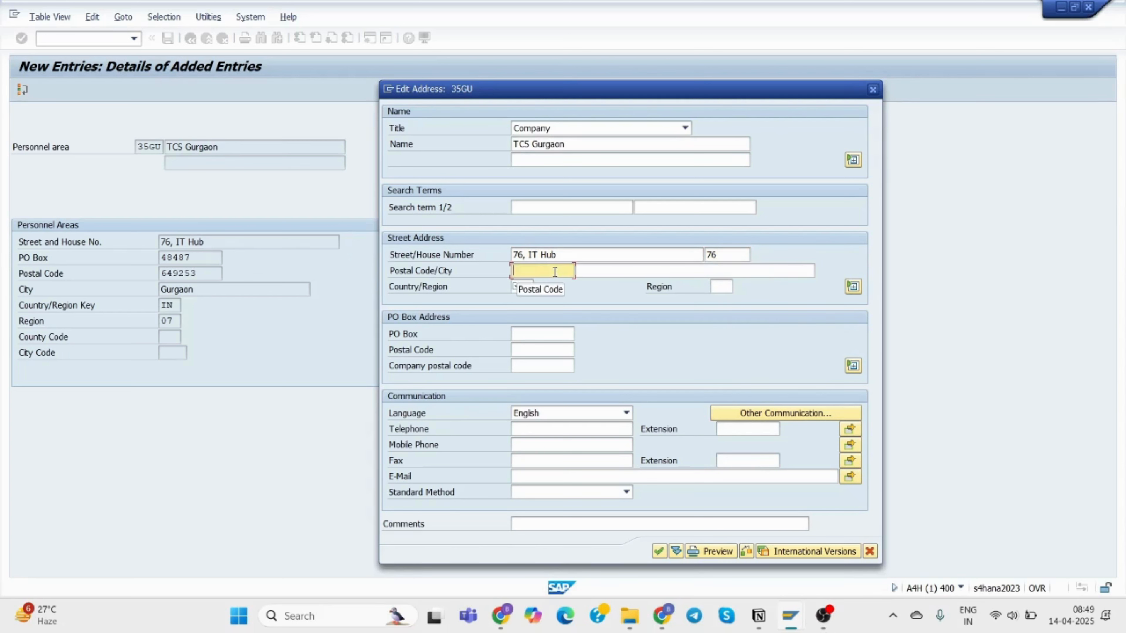
text(4)
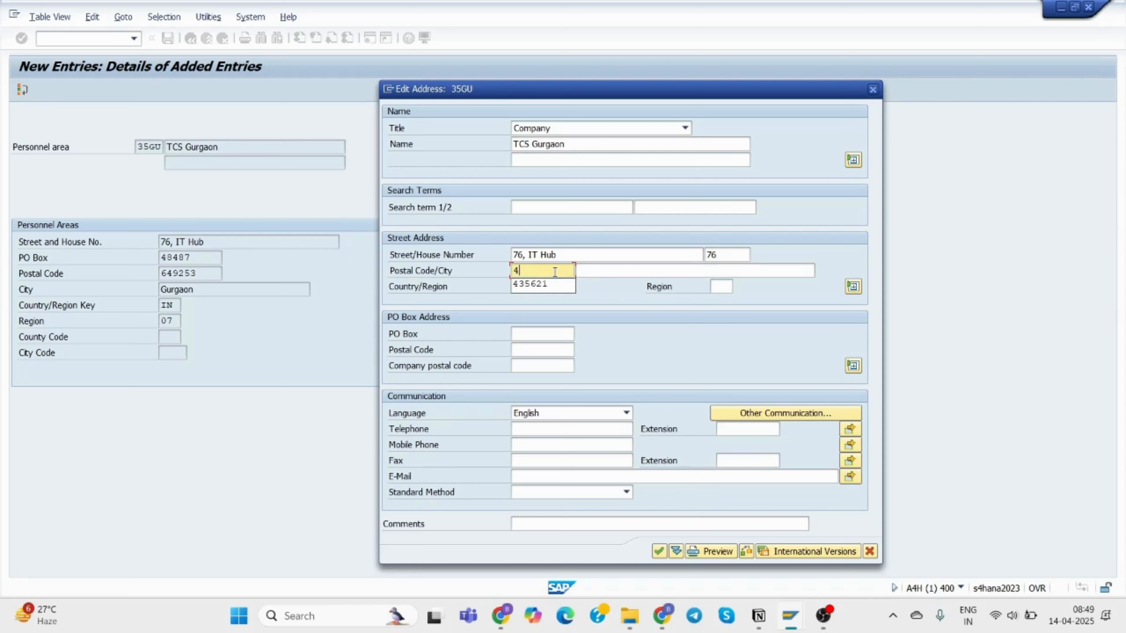
text(84)
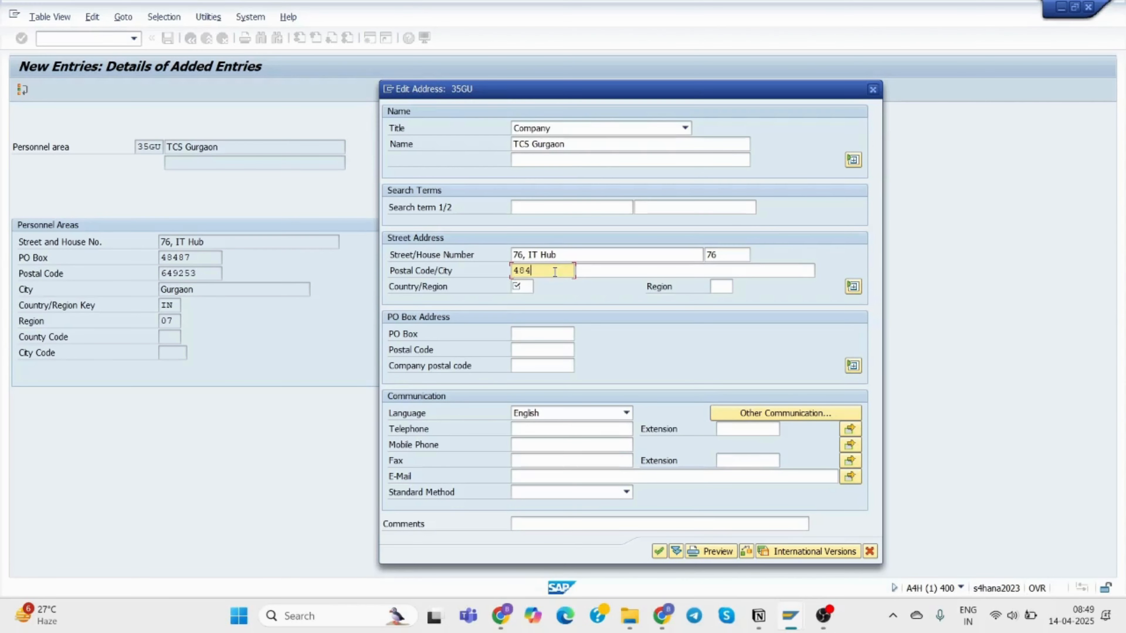
text(87)
click(626, 273)
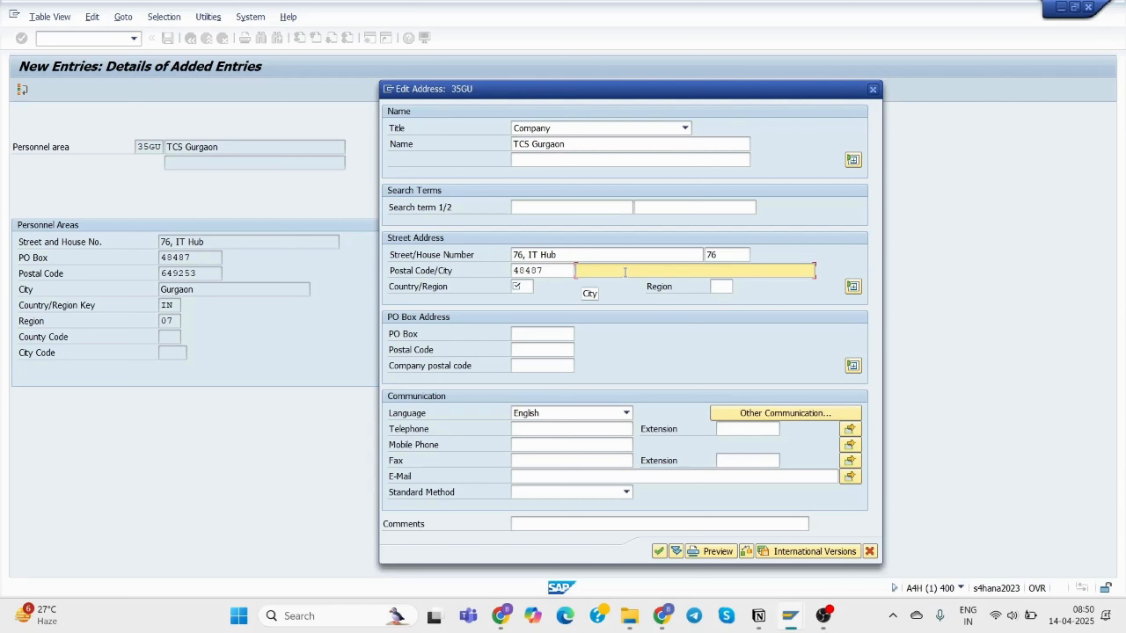
text(Gurgaon)
Set the country to India and the region to 07 Haryana.
click(522, 286)
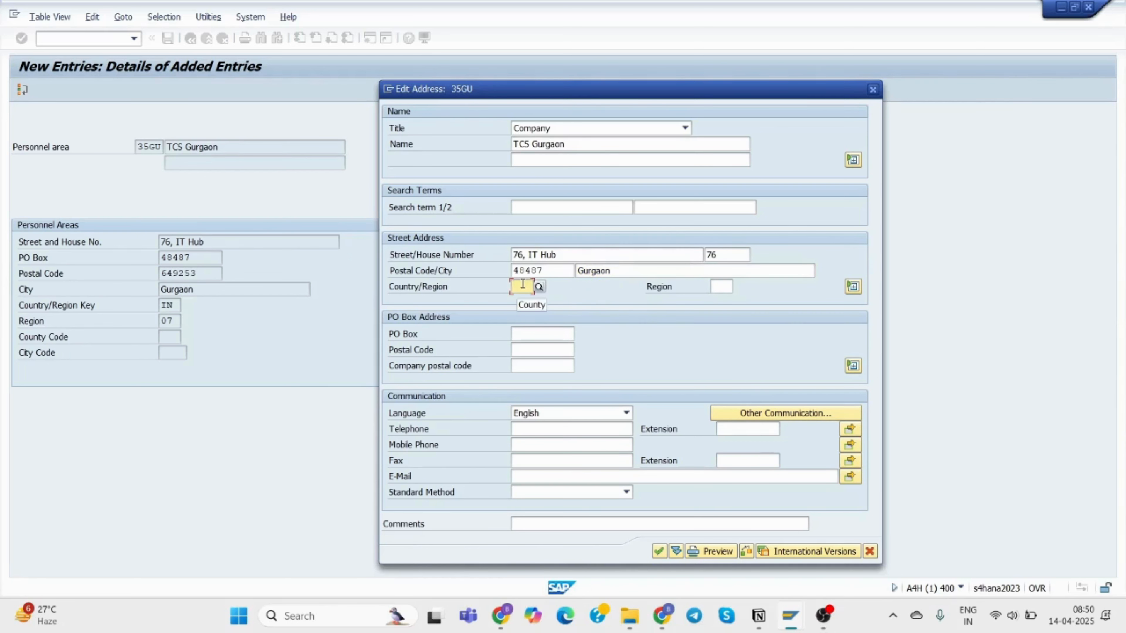
text(in)
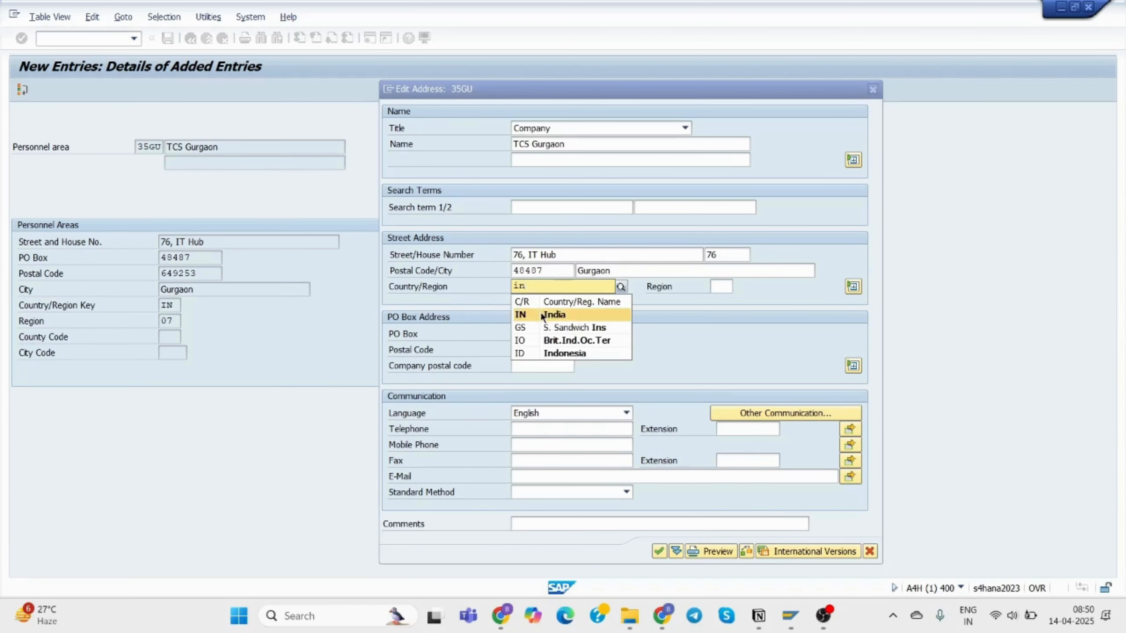
click(541, 316)
click(721, 286)
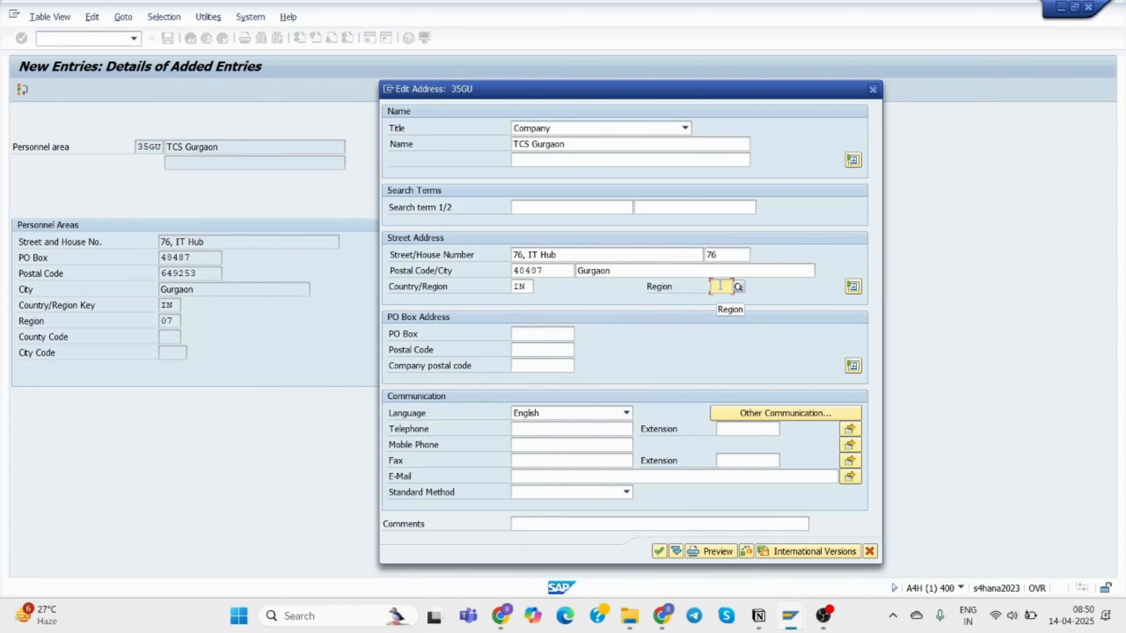
text(07)
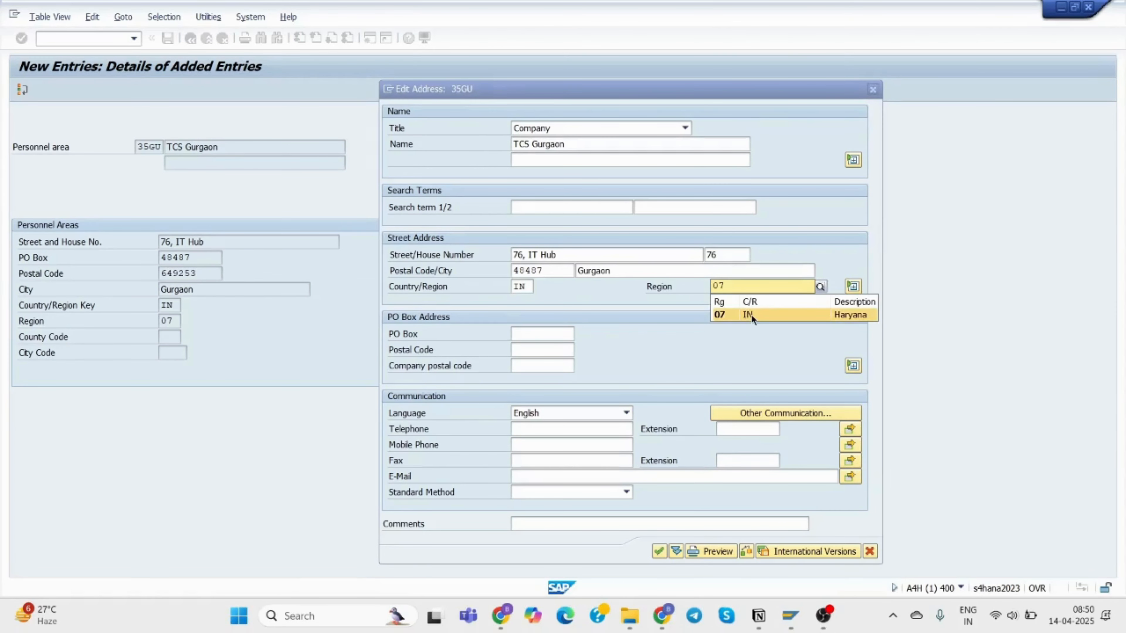
click(751, 315)
Fill in PO box 48487, PO box postal code 649253, the company telephone number and company e-mail.
click(514, 335)
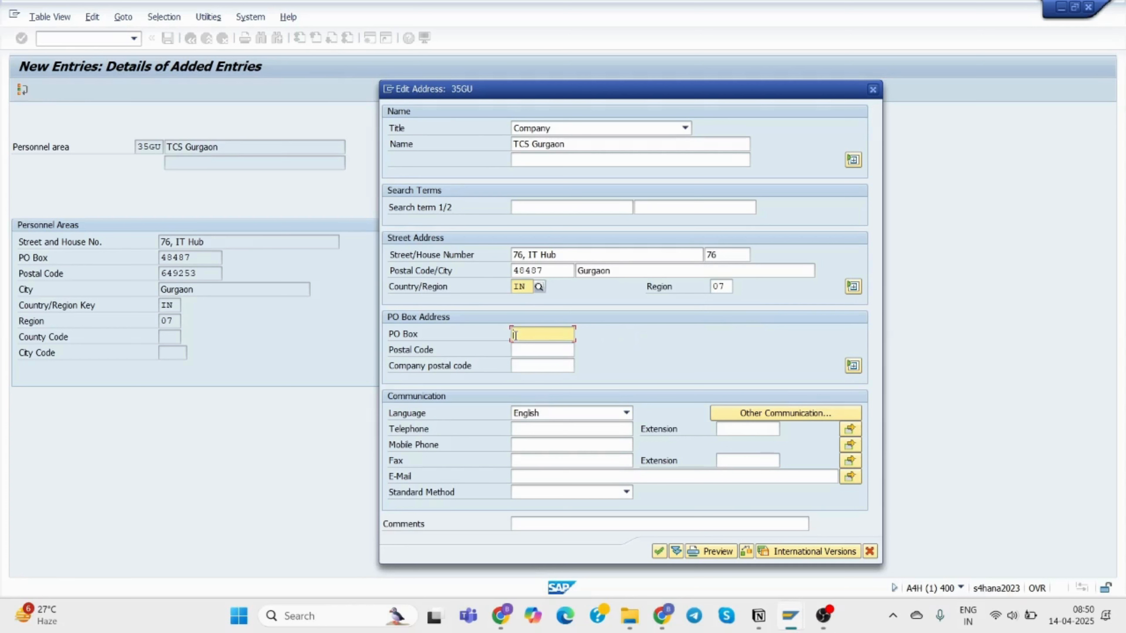
text(48487)
click(529, 348)
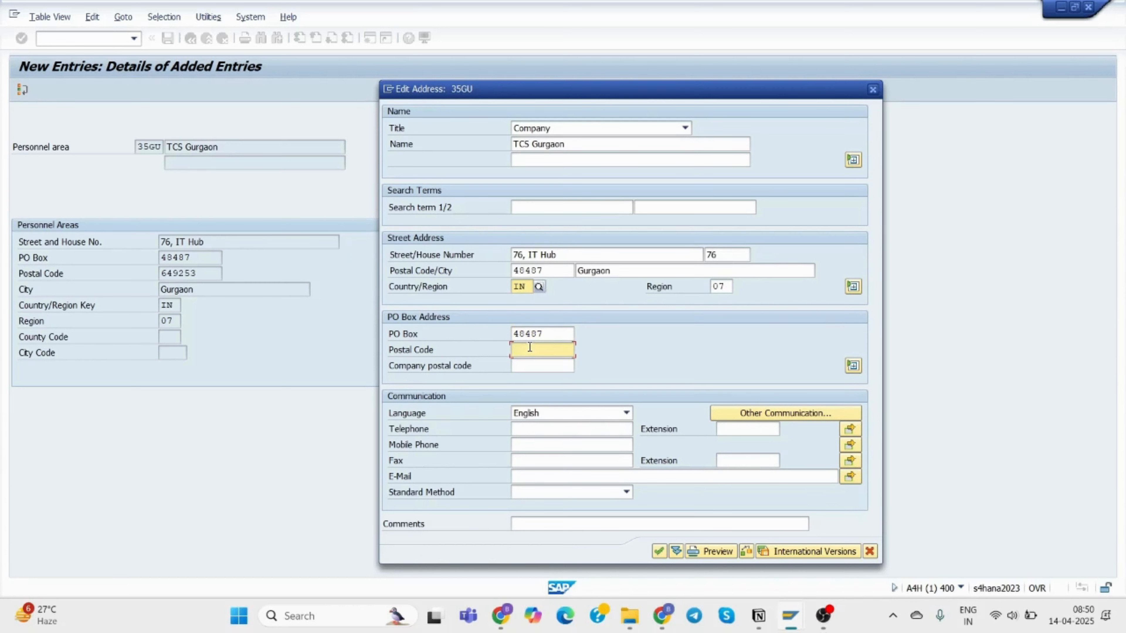
text(649253)
click(548, 433)
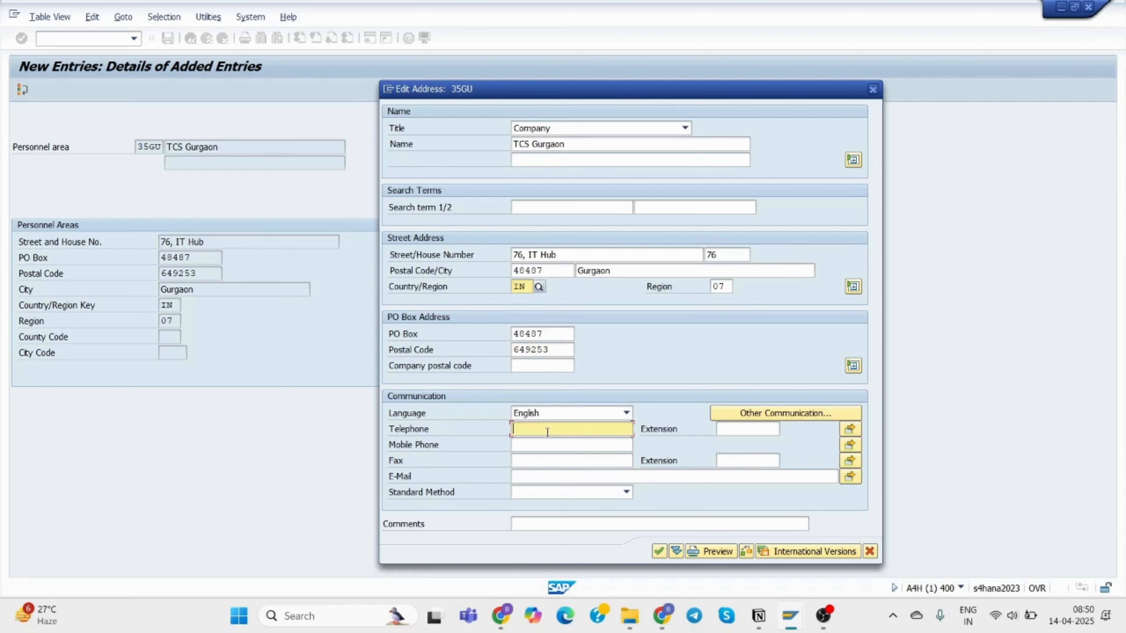
click(535, 477)
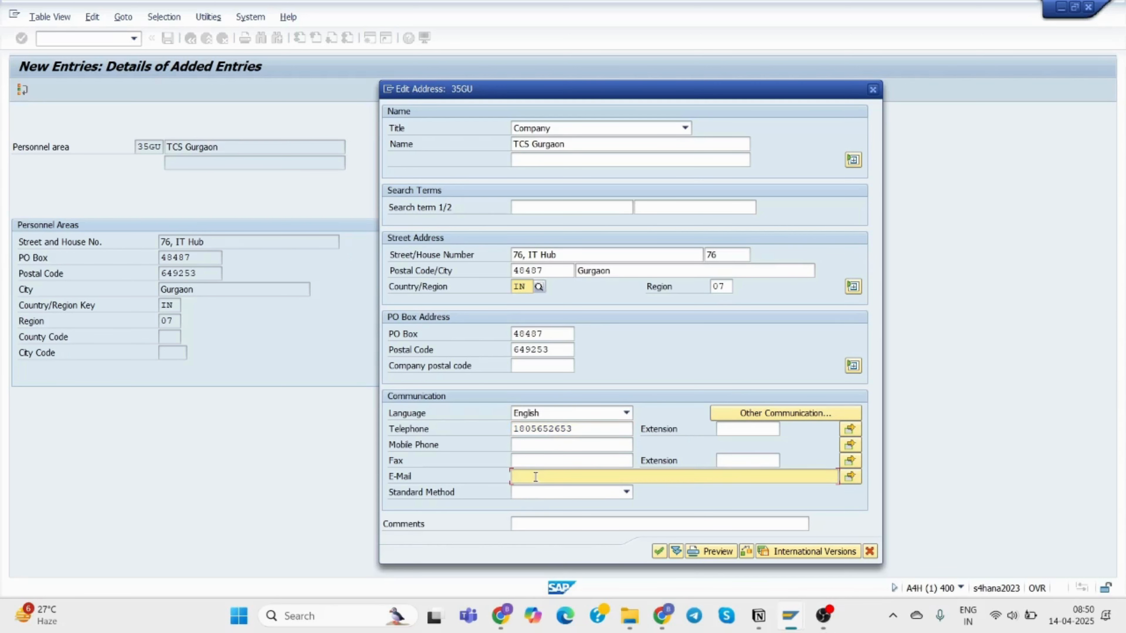
Replace the rejected street postal code 48487 with 649253 and re-validate the address.
click(659, 552)
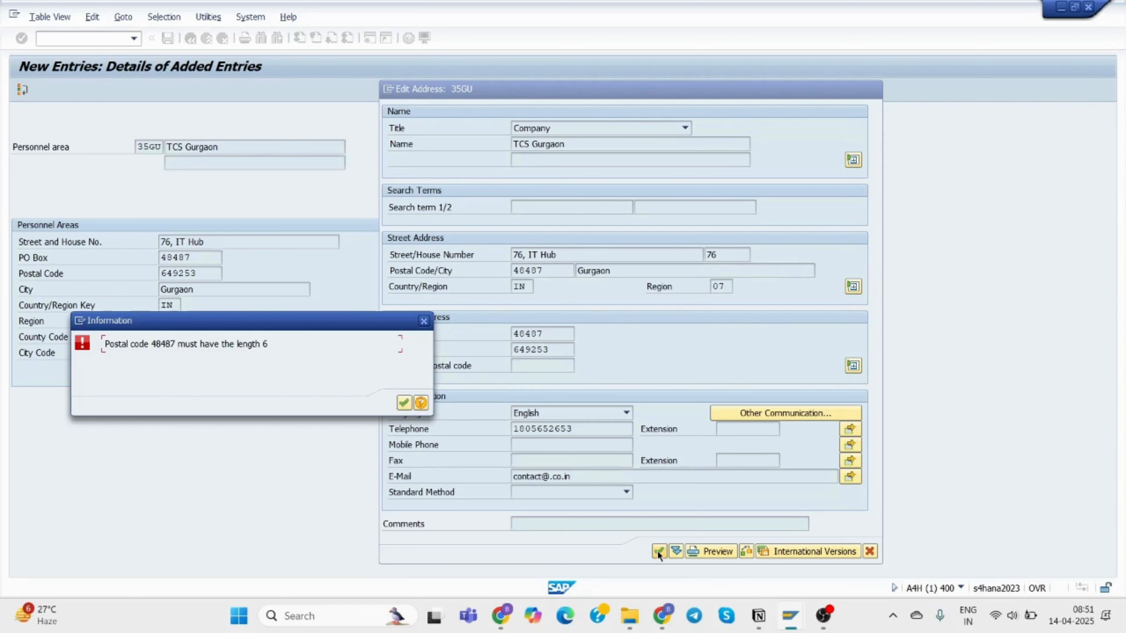
click(424, 322)
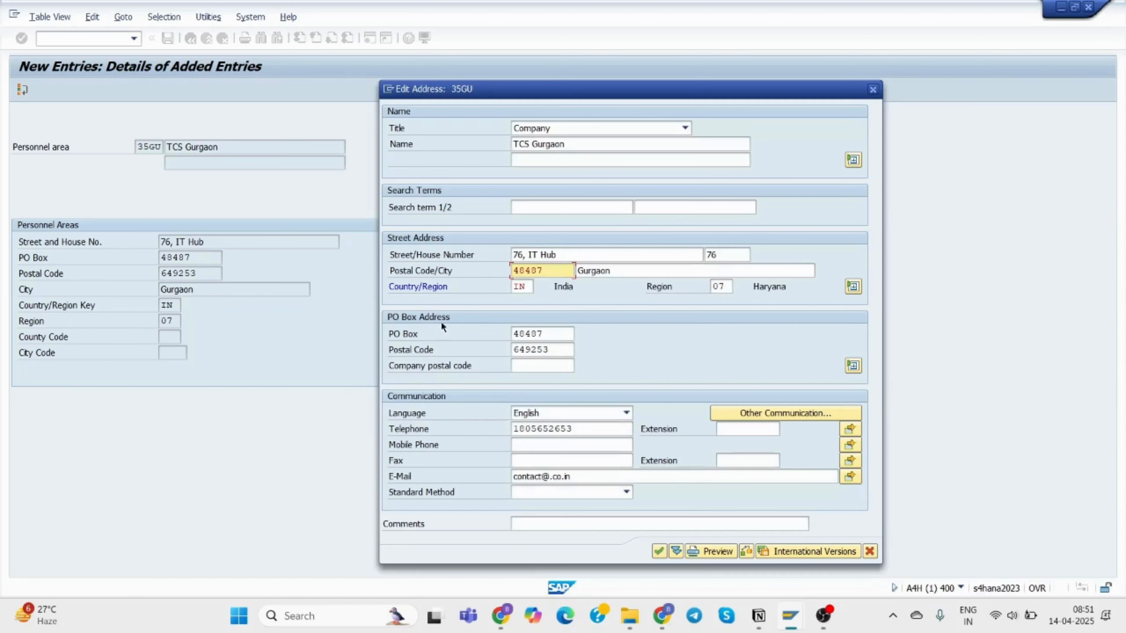
click(549, 266)
key(BackSpace)
key(BackSpace)
key(BackSpace)
key(BackSpace)
key(BackSpace)
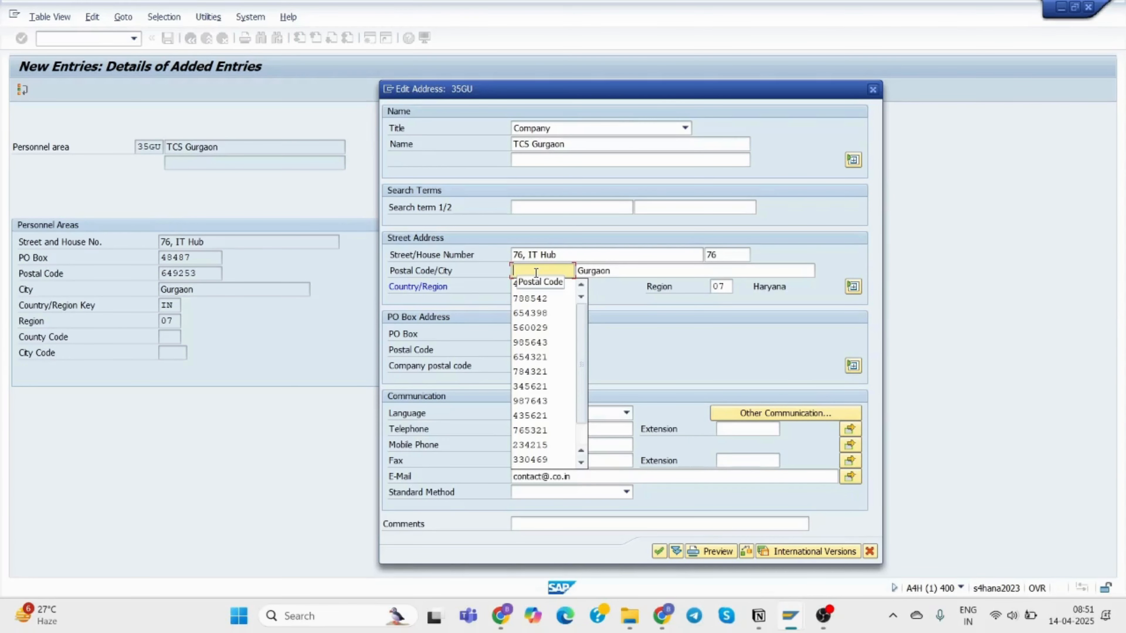
text(649)
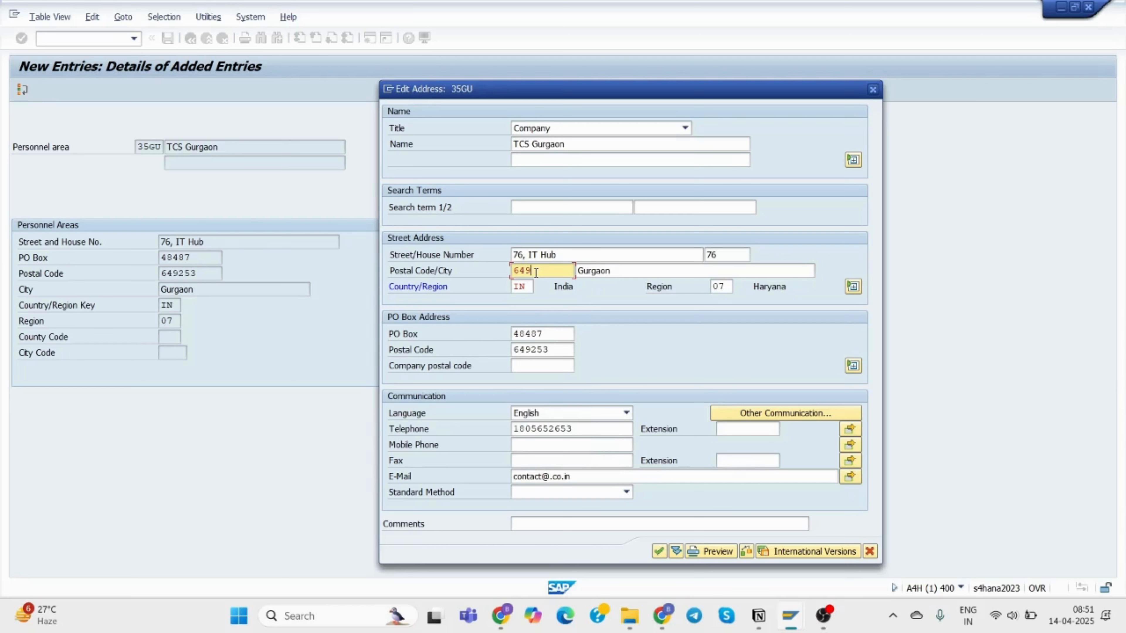
text(253)
click(659, 552)
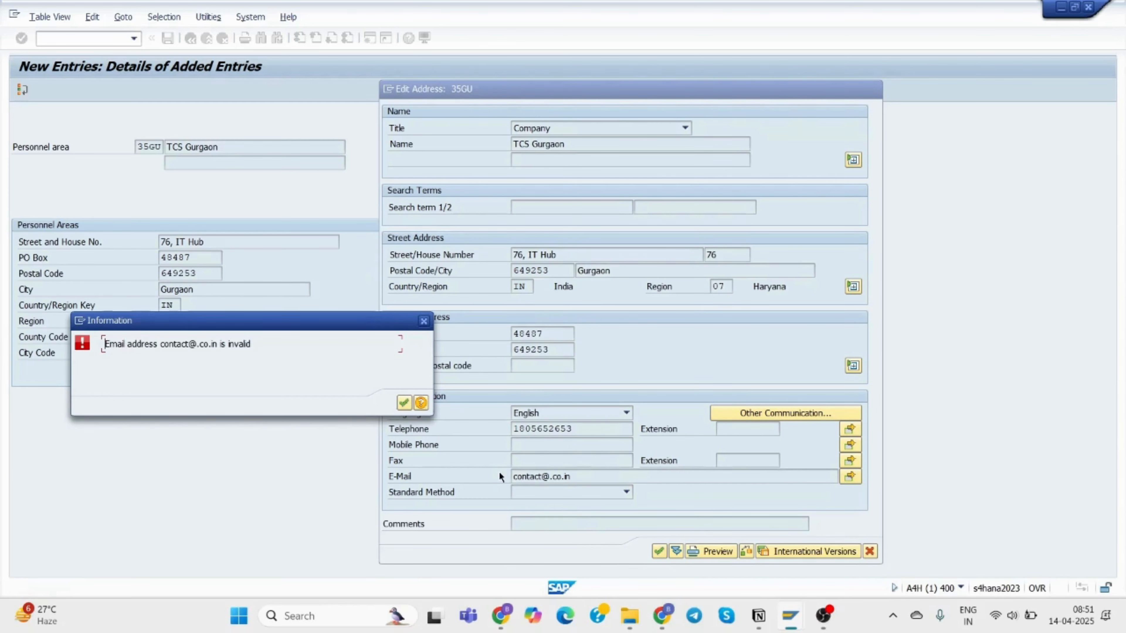
Correct the company e-mail to use the tcs.co.in domain.
click(425, 321)
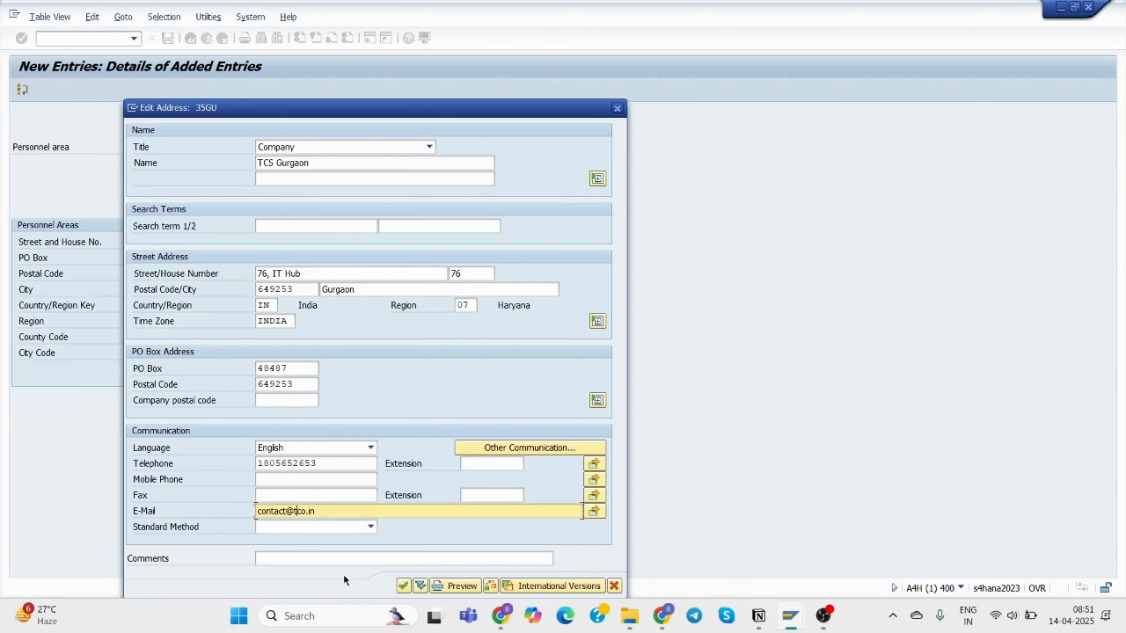
text(tcs.co.in)
drag(515, 108, 876, 76)
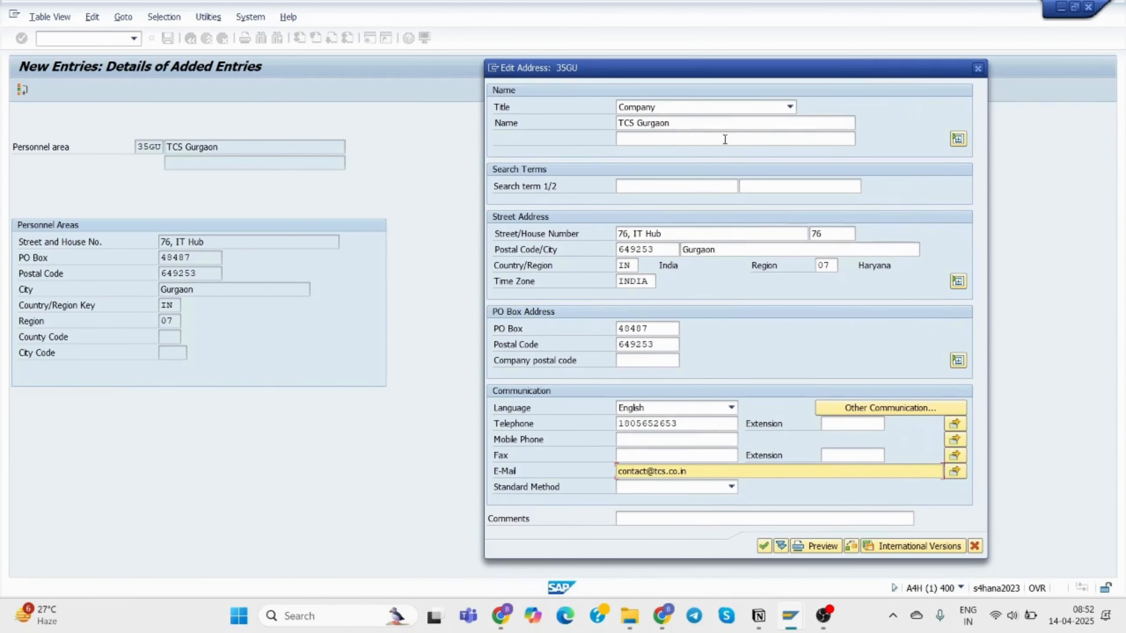
Accept the address, save personnel area 35GU, and return to the full personnel areas list.
click(763, 545)
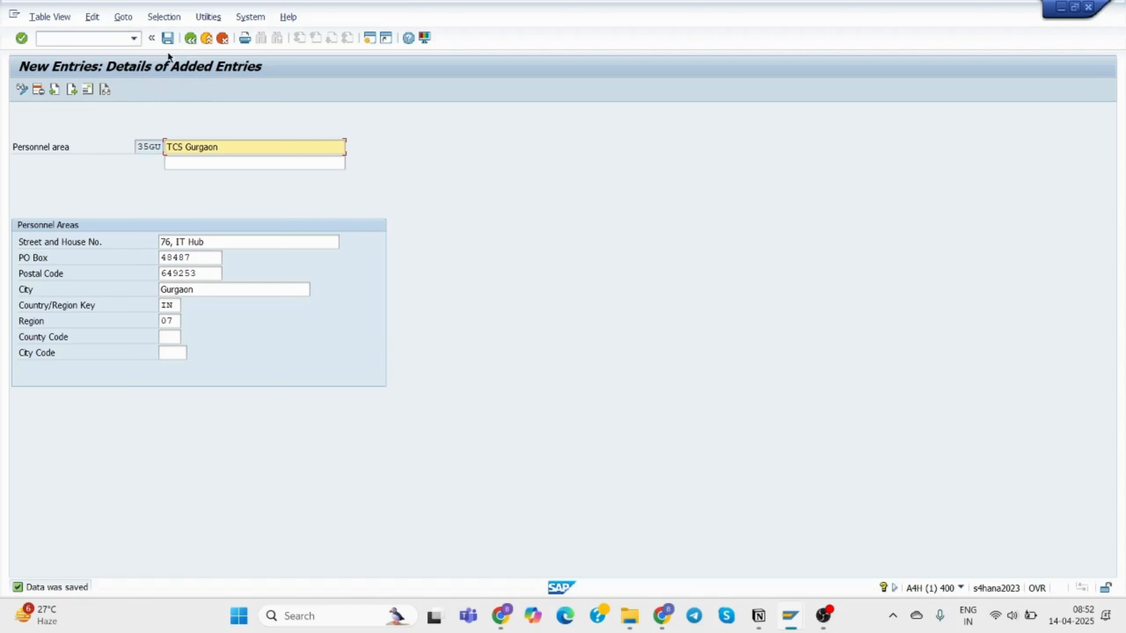
click(168, 40)
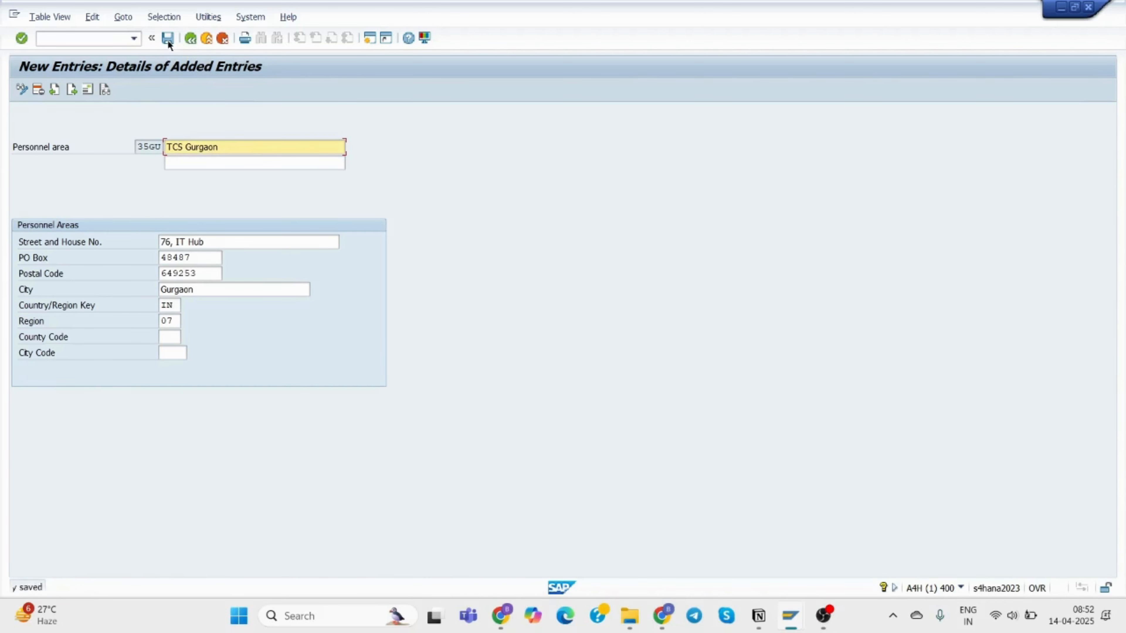
click(192, 39)
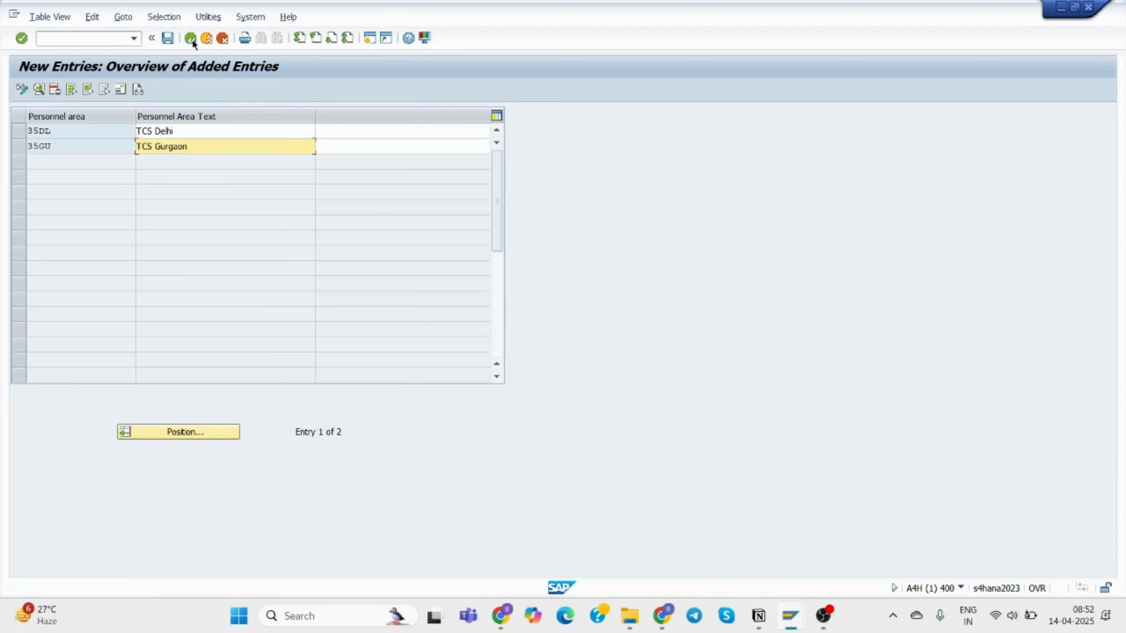
click(192, 39)
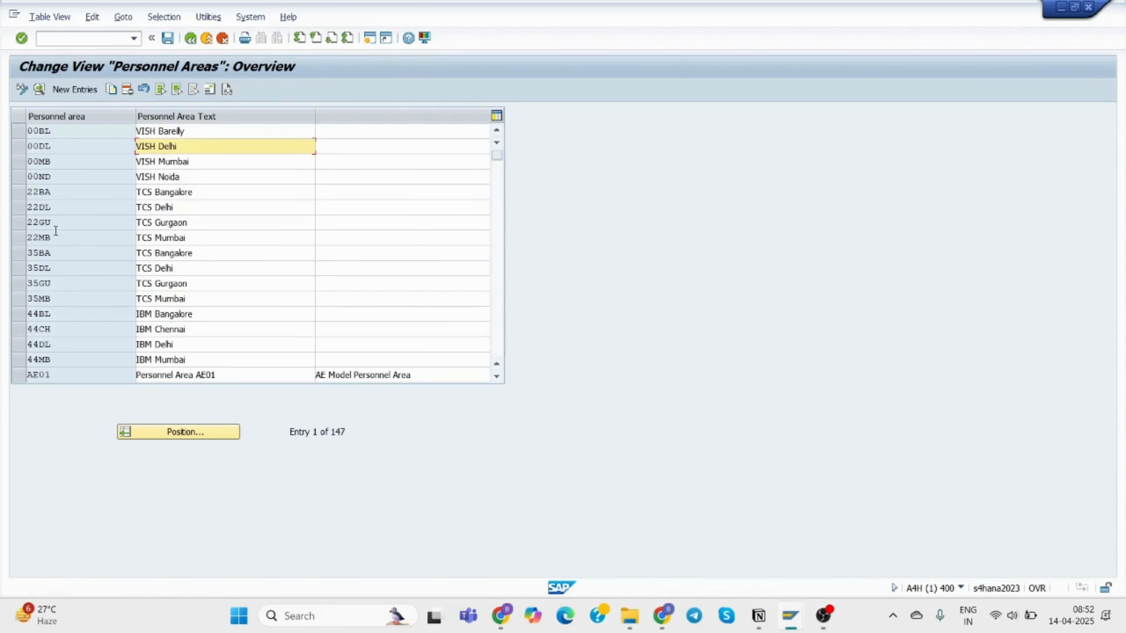
Select the 35BA, 35DL, 35GU and 35MB TCS rows in the list.
click(17, 223)
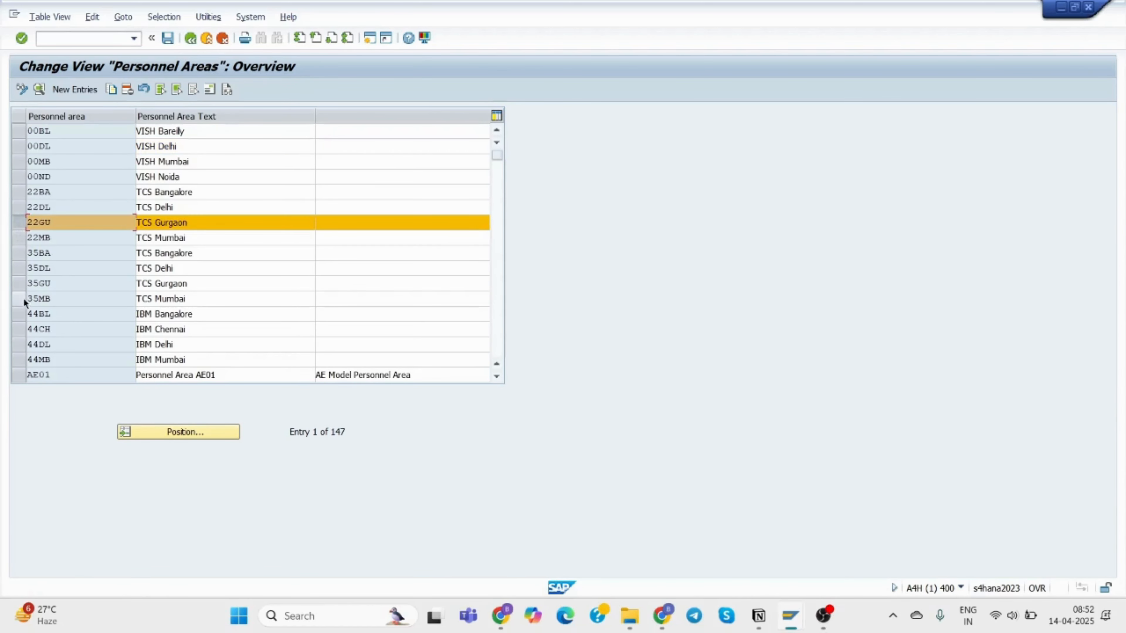
click(18, 224)
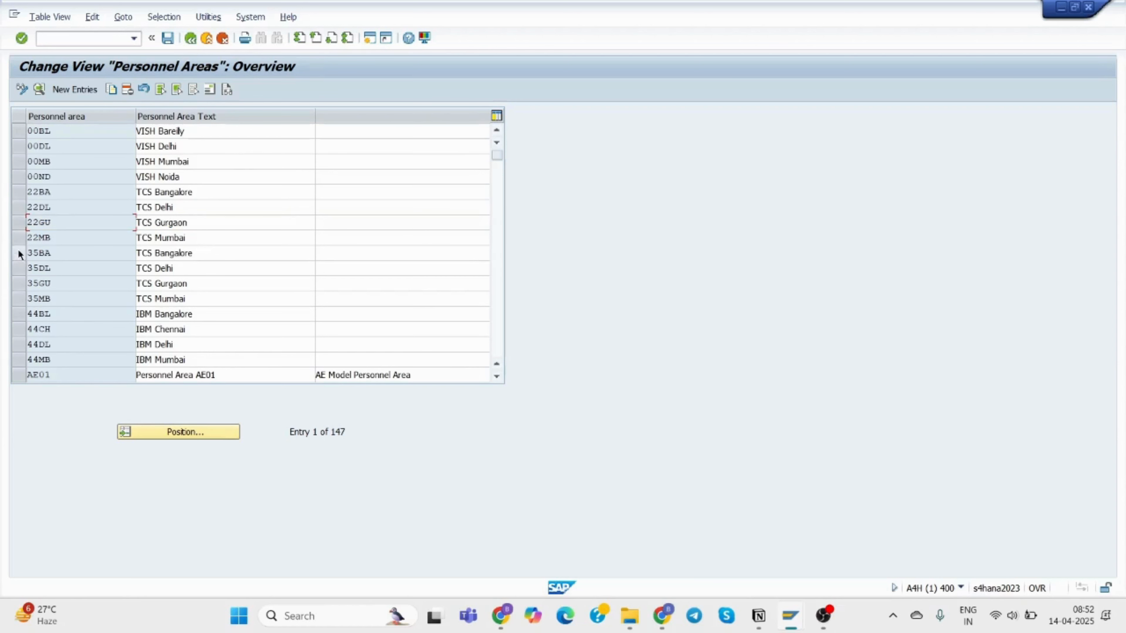
click(18, 254)
click(20, 268)
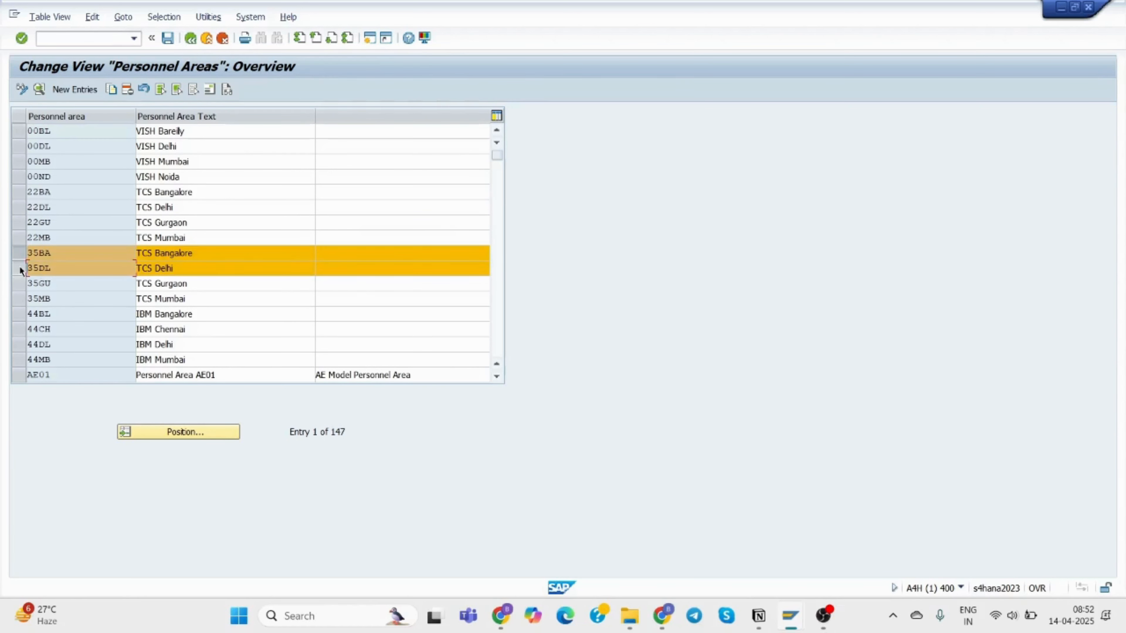
click(21, 285)
click(22, 301)
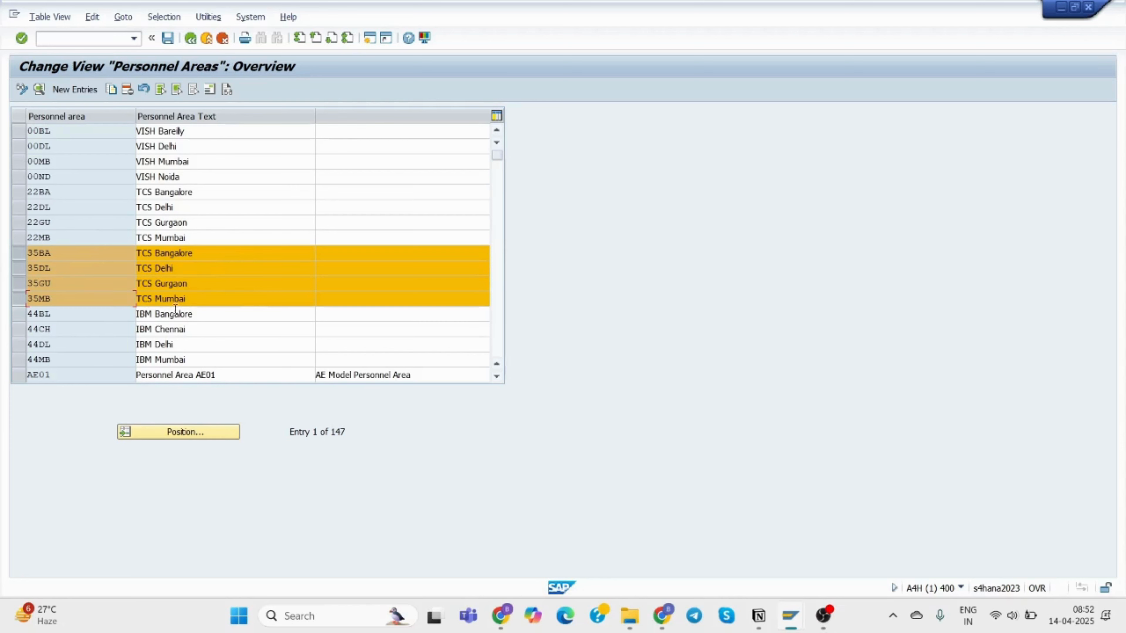
Back in the IMG tree, collapse Definition and expand Assignment > Human Resources Management.
click(190, 37)
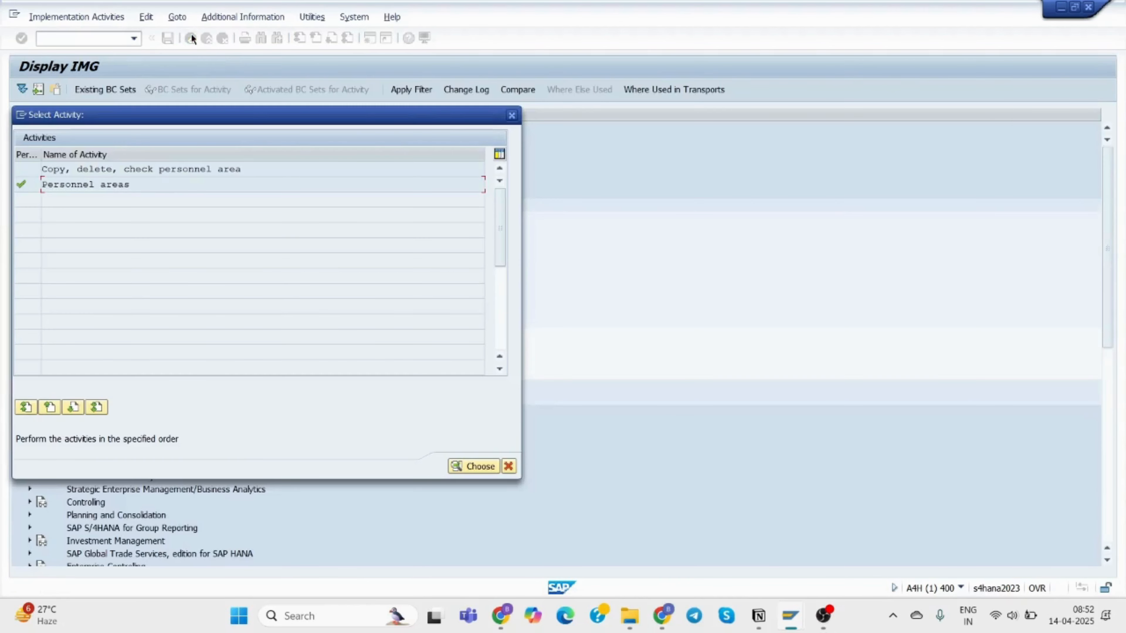
click(511, 116)
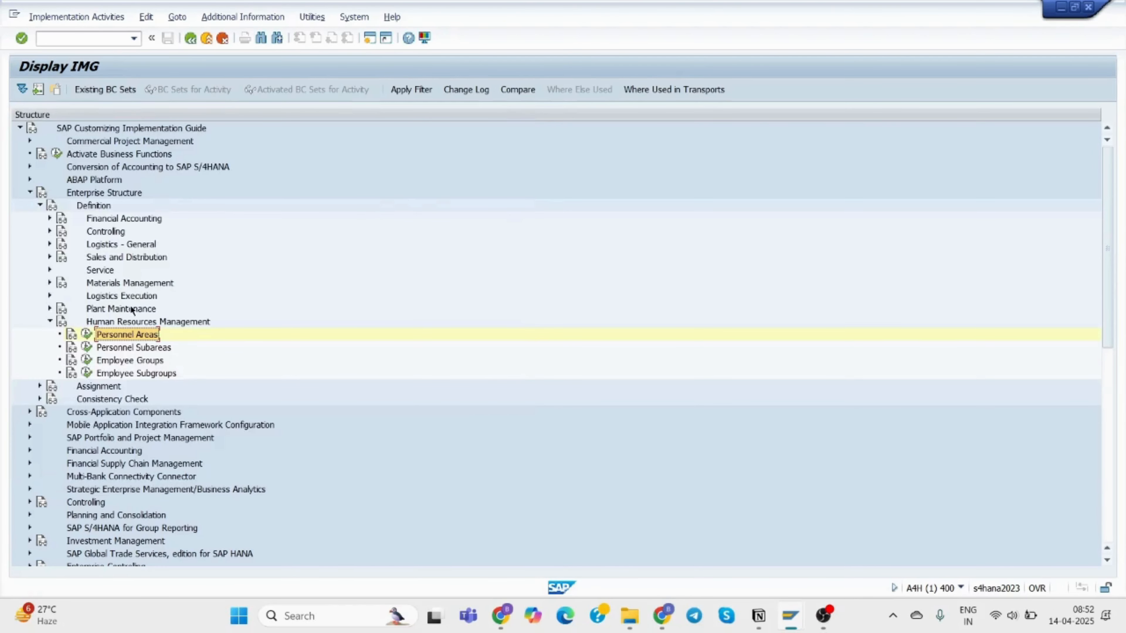
click(40, 205)
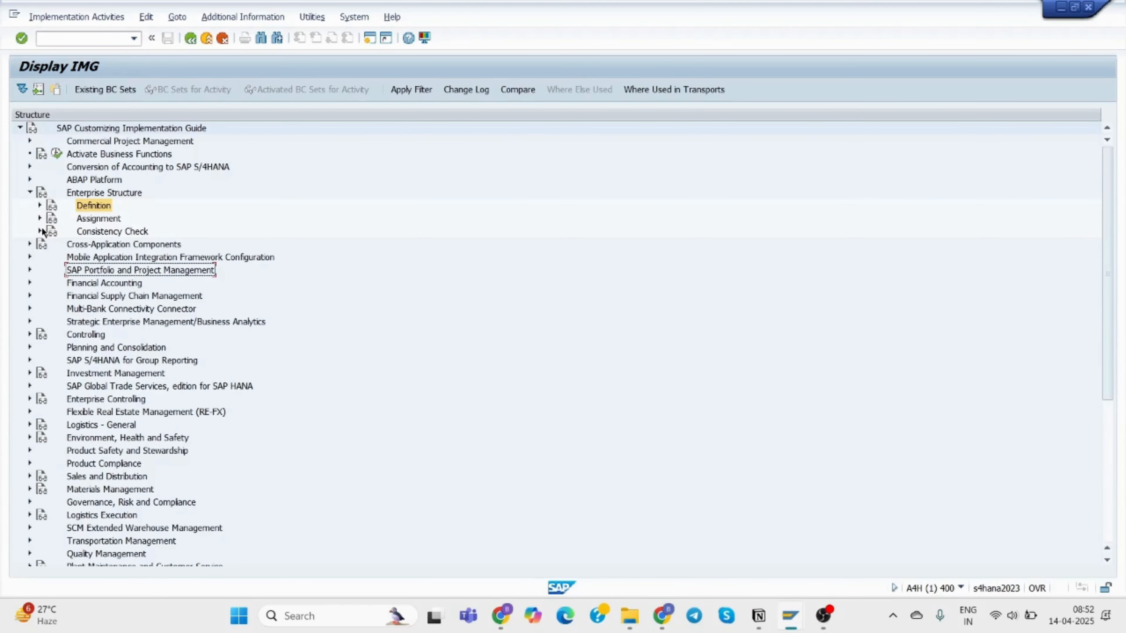
click(40, 218)
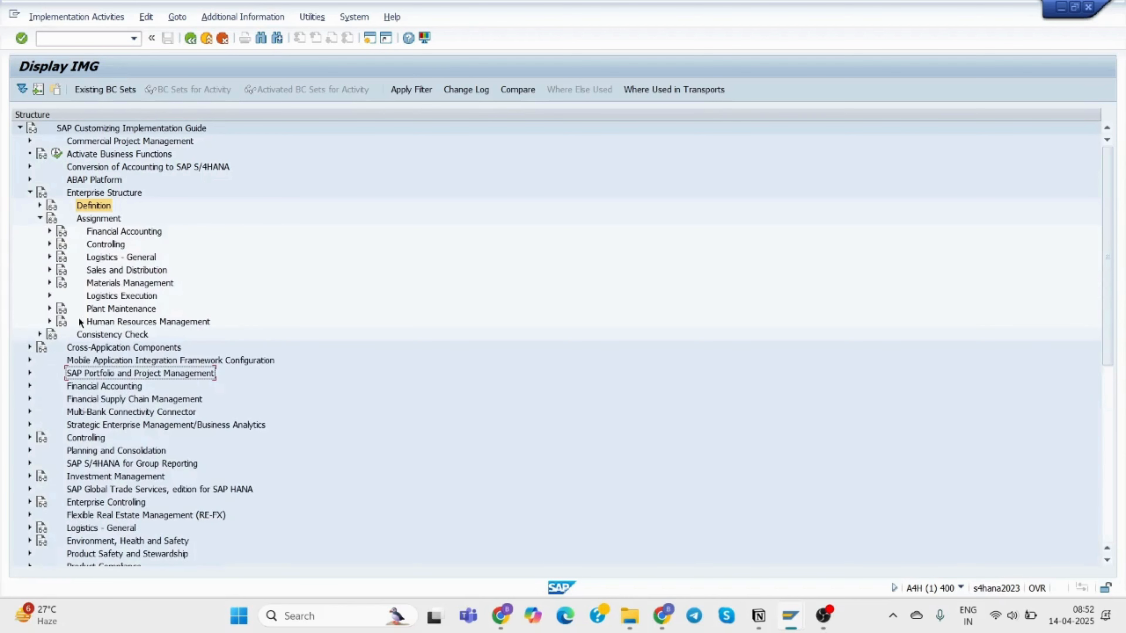
click(49, 322)
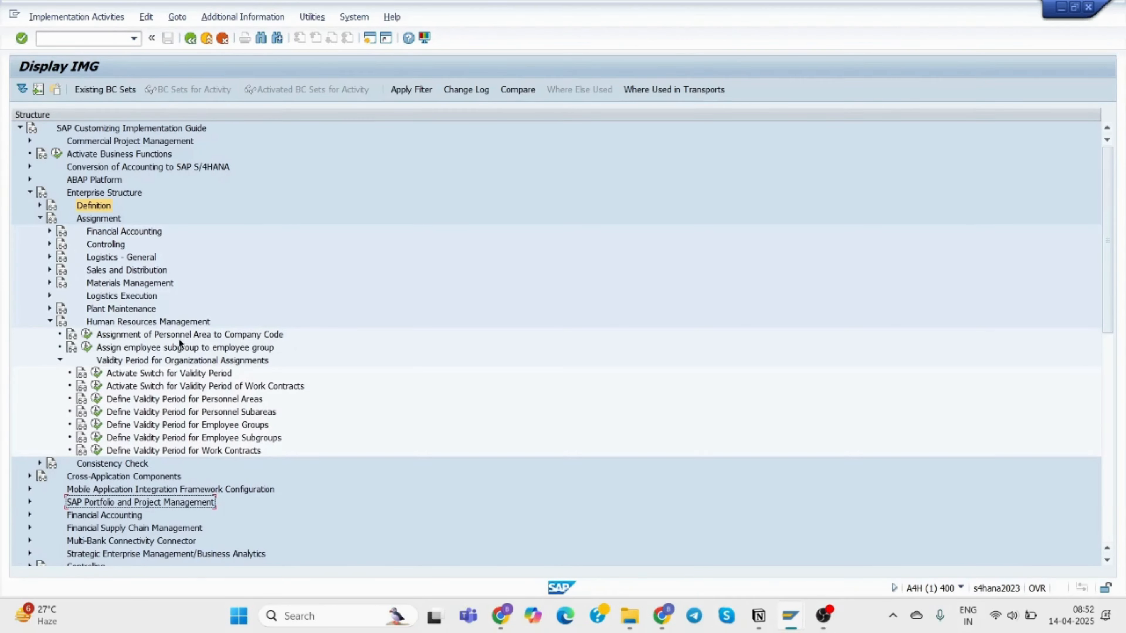
In the Notion course notes, jump to section 2, Assign the Personnel Area to Company Code.
mouse_move(756, 616)
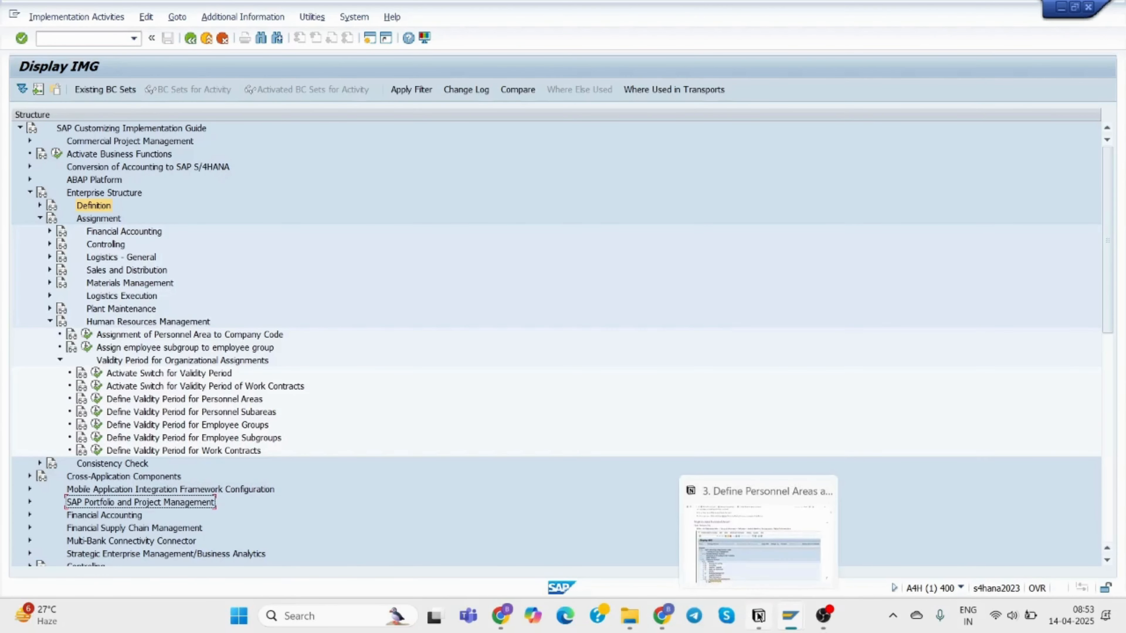
click(770, 552)
mouse_move(1093, 146)
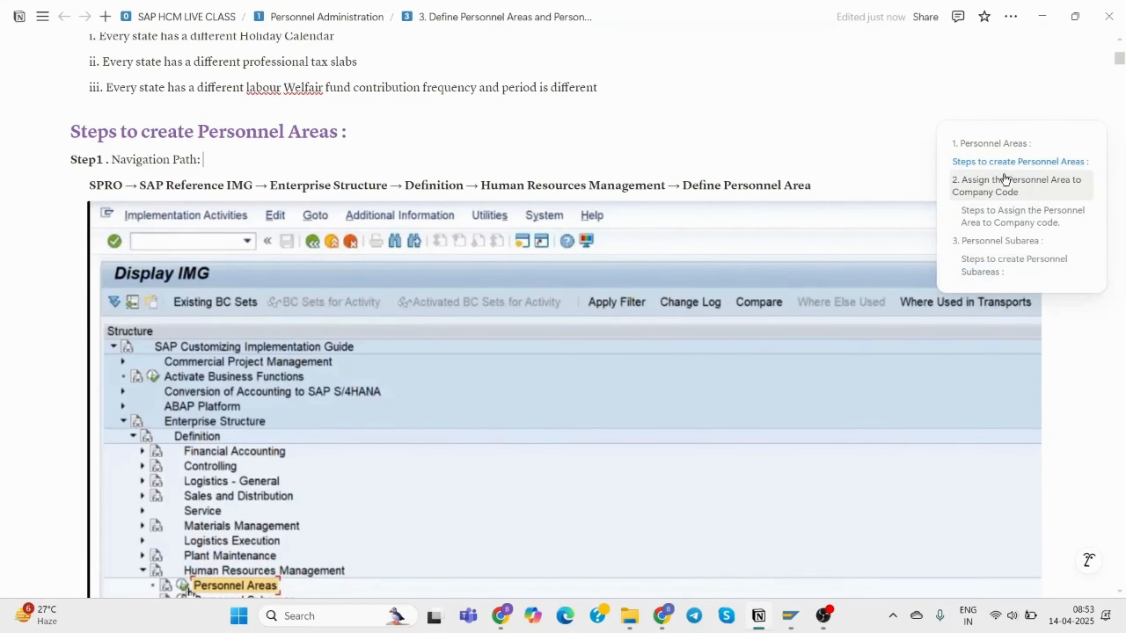
click(978, 186)
scroll(462, 217, down, 15)
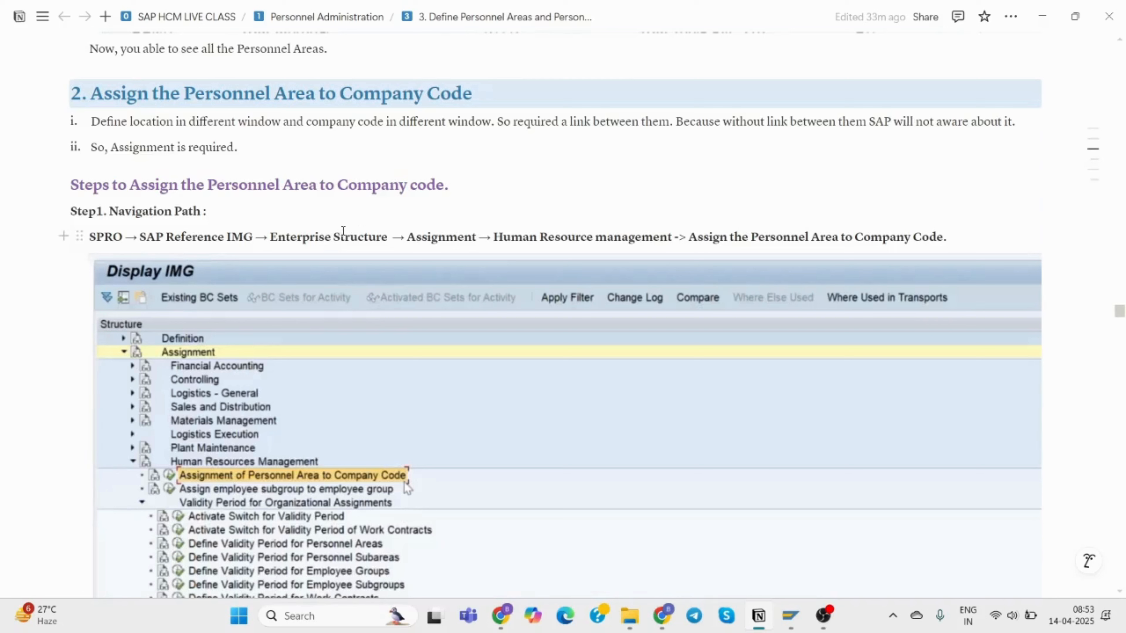
click(401, 147)
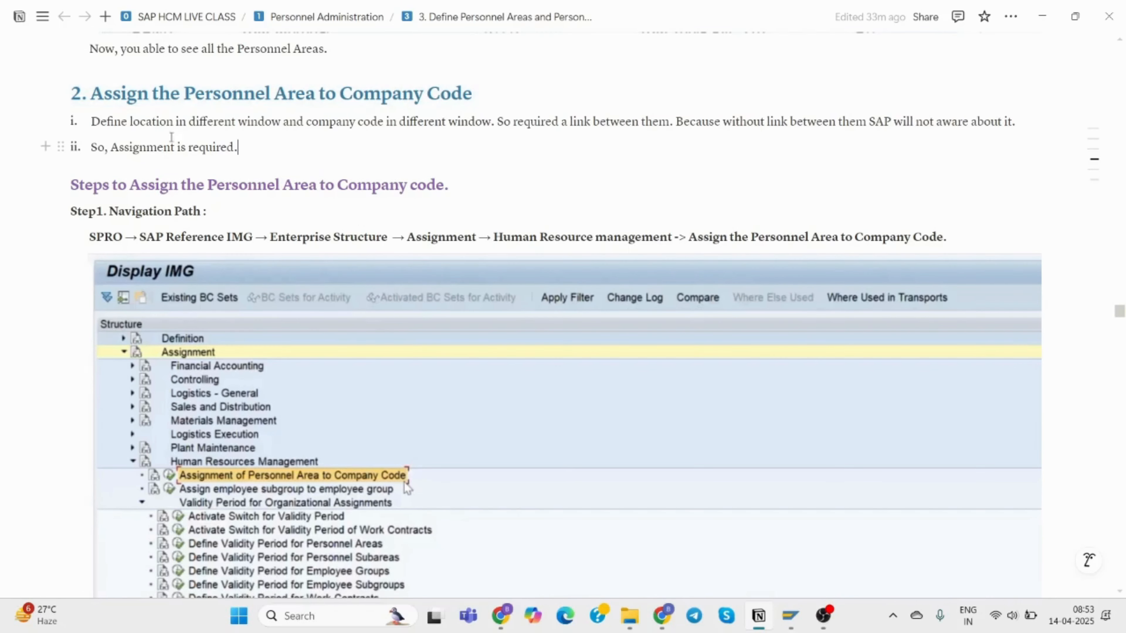
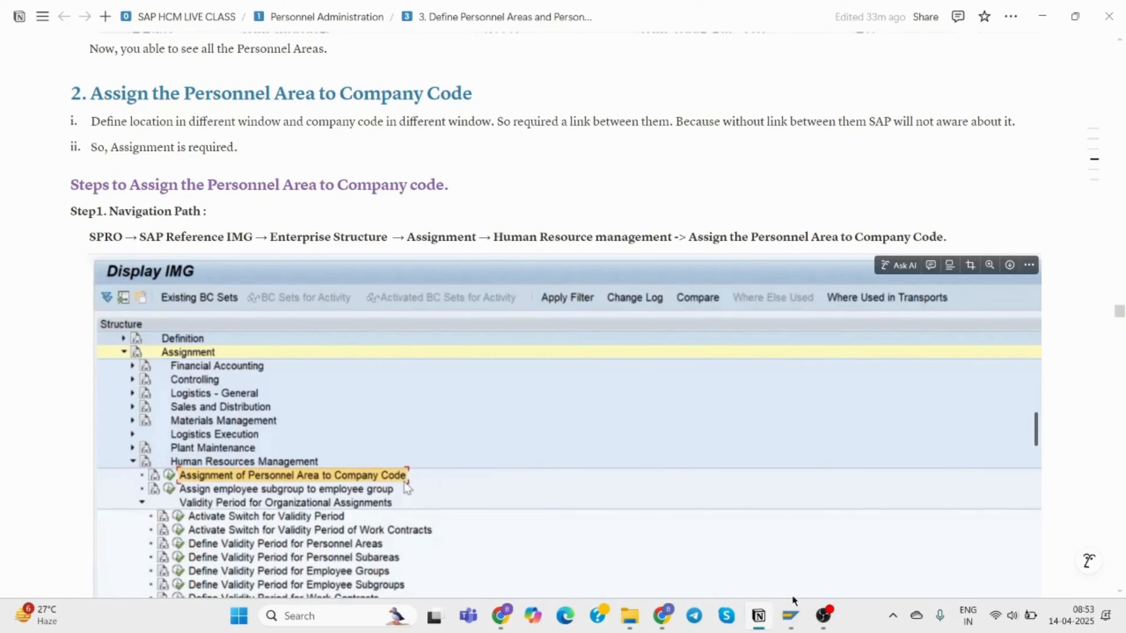
From the SAP Display IMG window, open the Assignment of Personnel Area to Company Code table.
mouse_move(790, 619)
click(816, 568)
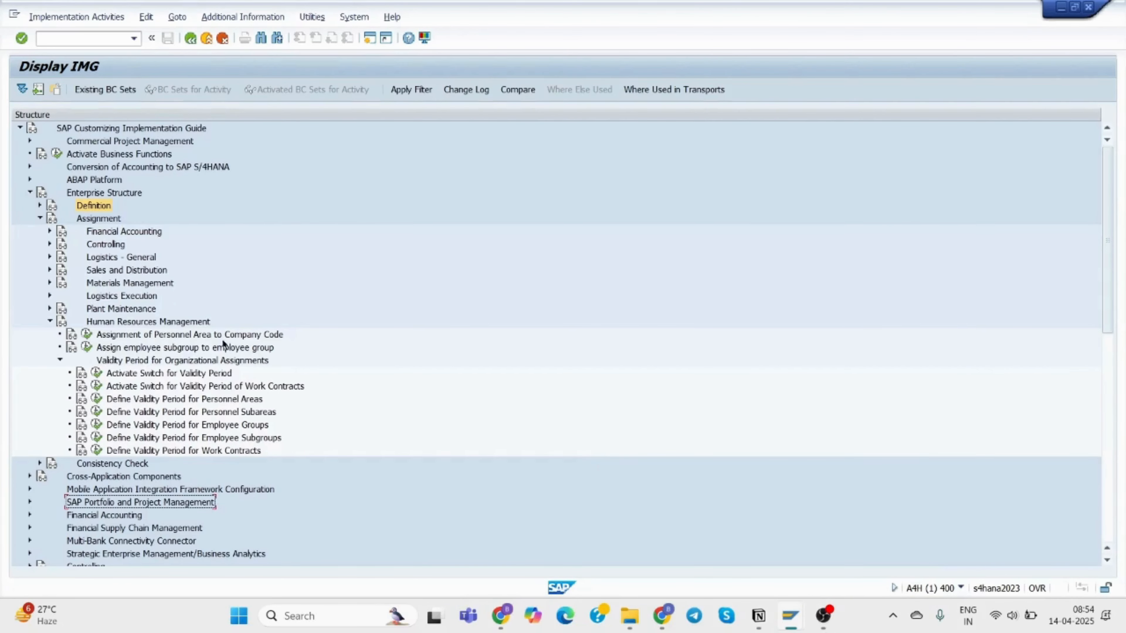
click(87, 334)
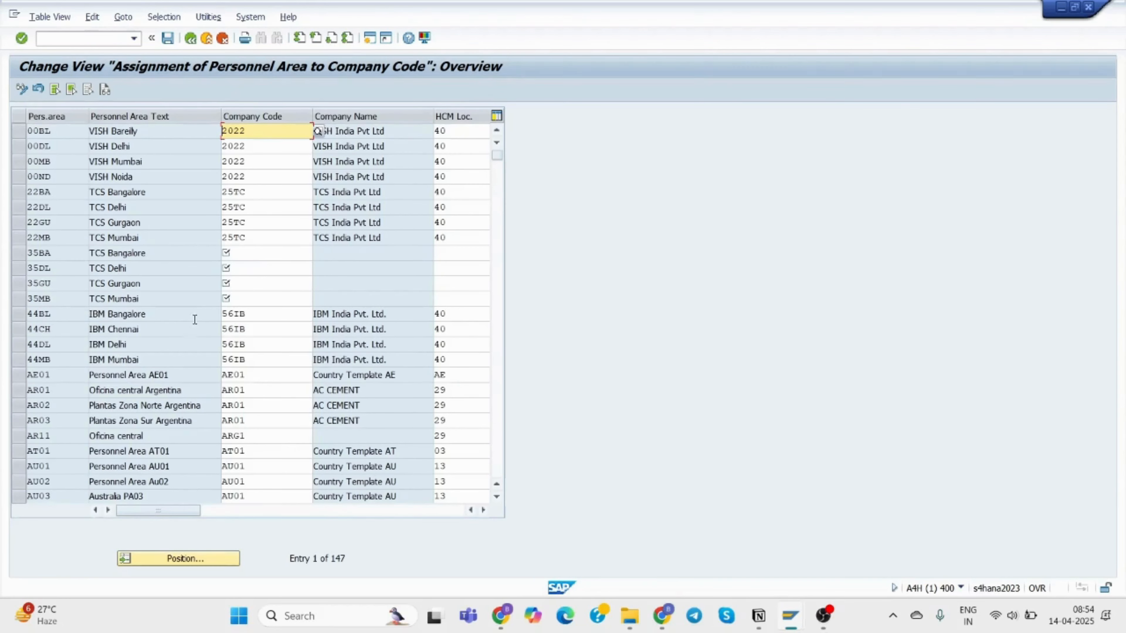
click(17, 255)
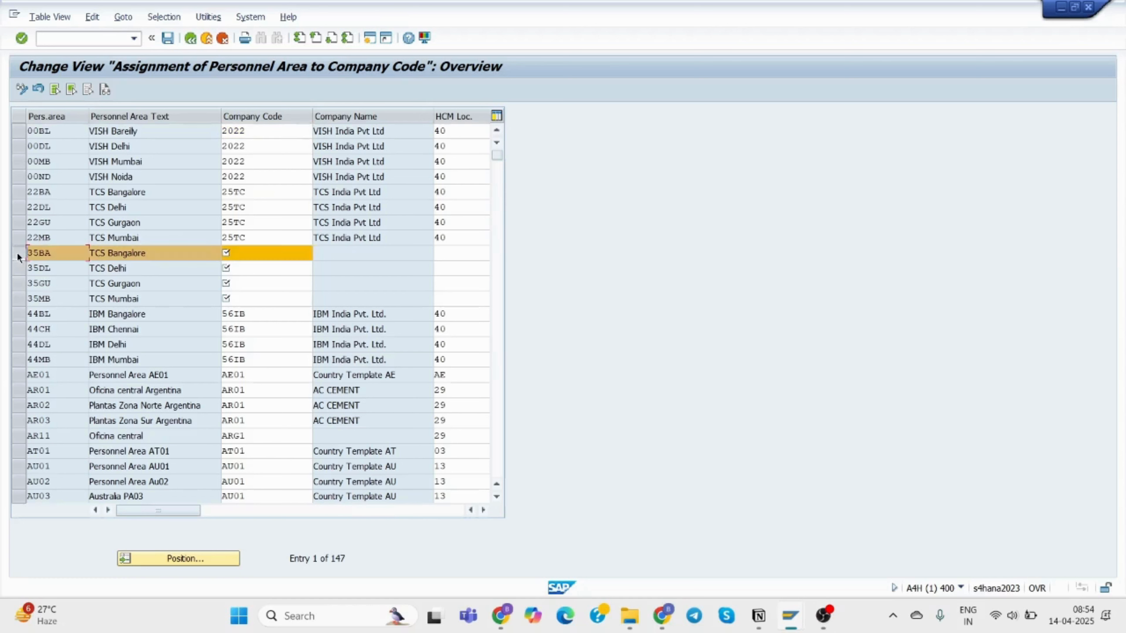
drag(17, 255, 117, 299)
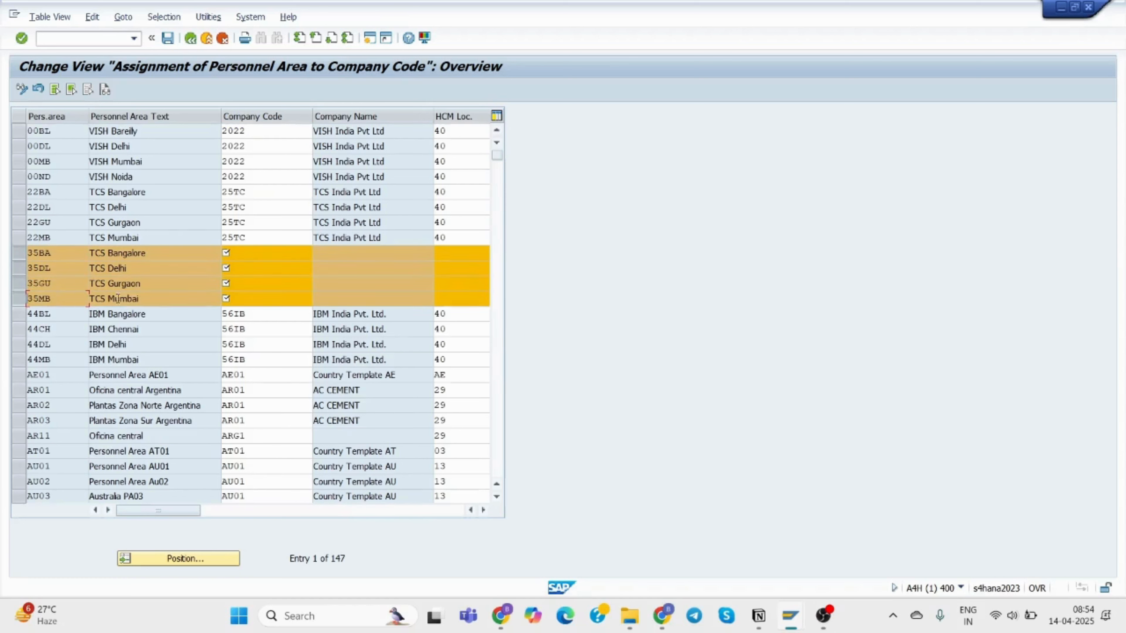
click(246, 252)
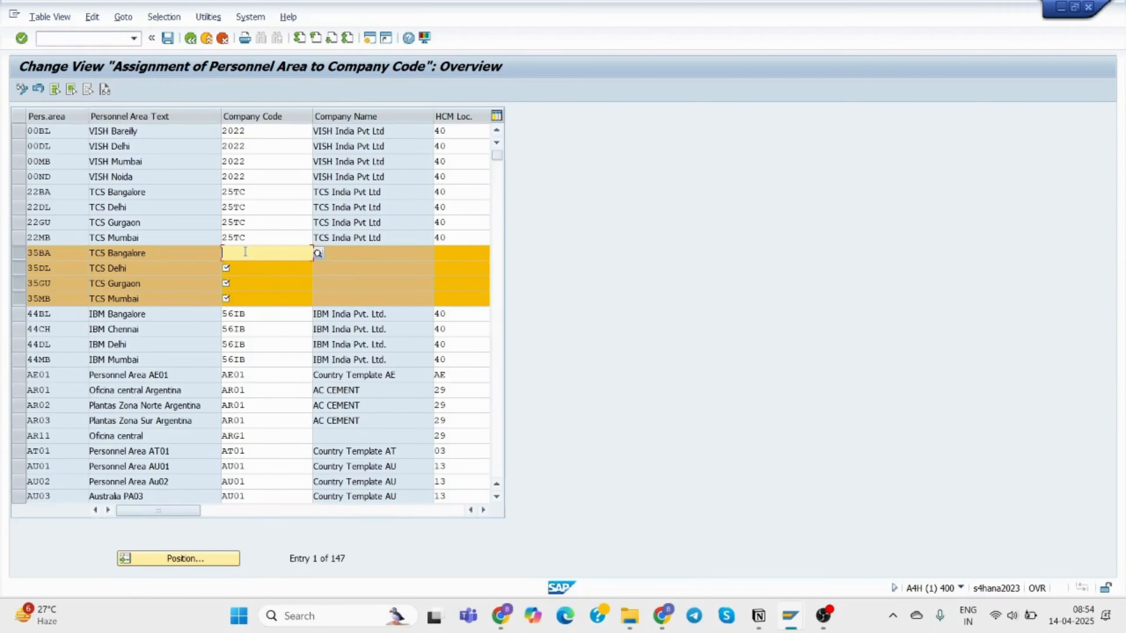
click(317, 254)
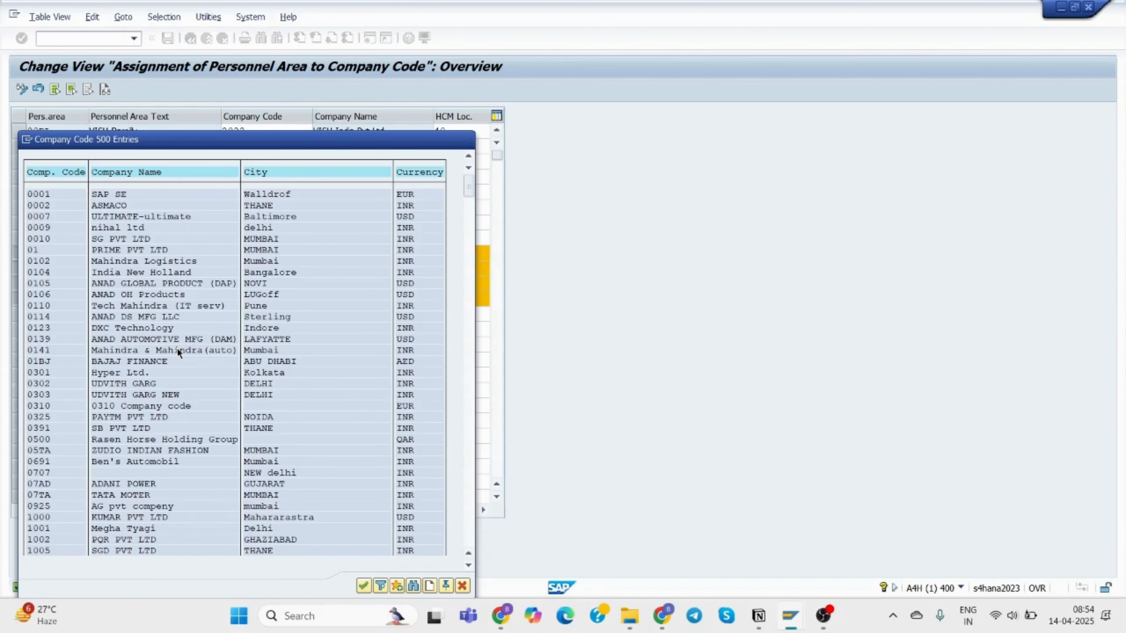
scroll(177, 349, down, 3)
scroll(355, 322, down, 1)
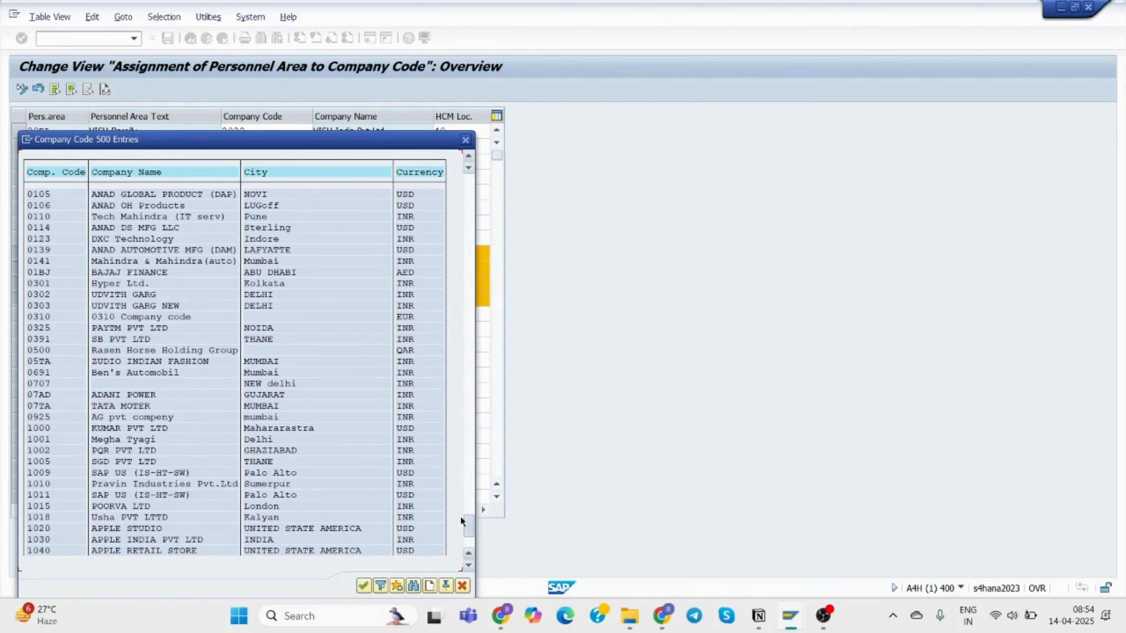
drag(461, 532, 459, 532)
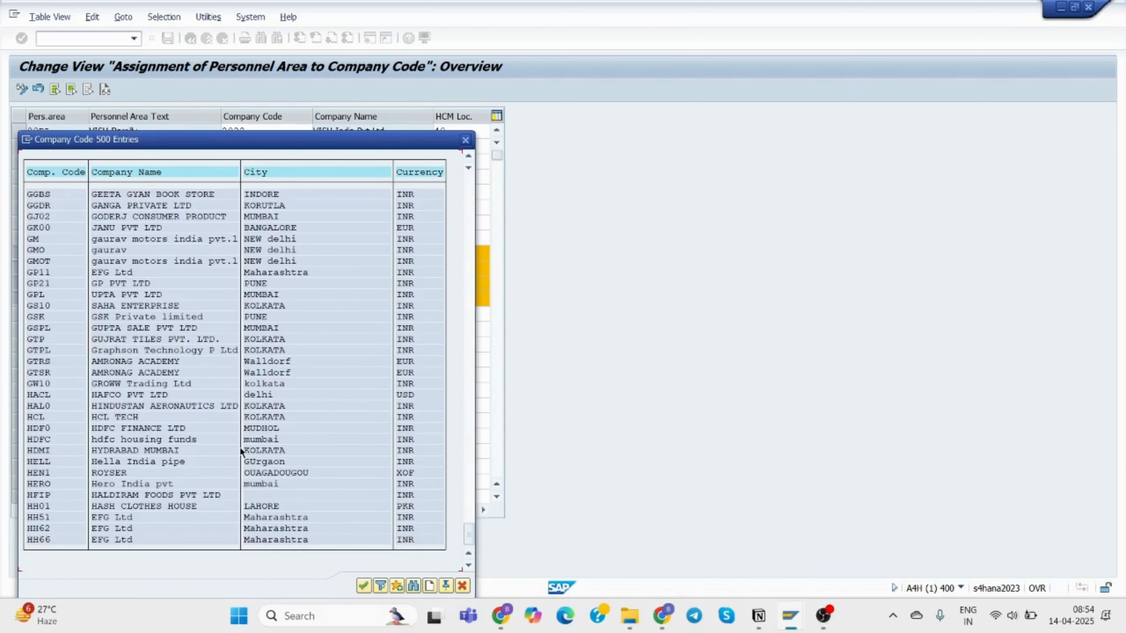
scroll(239, 447, up, 3)
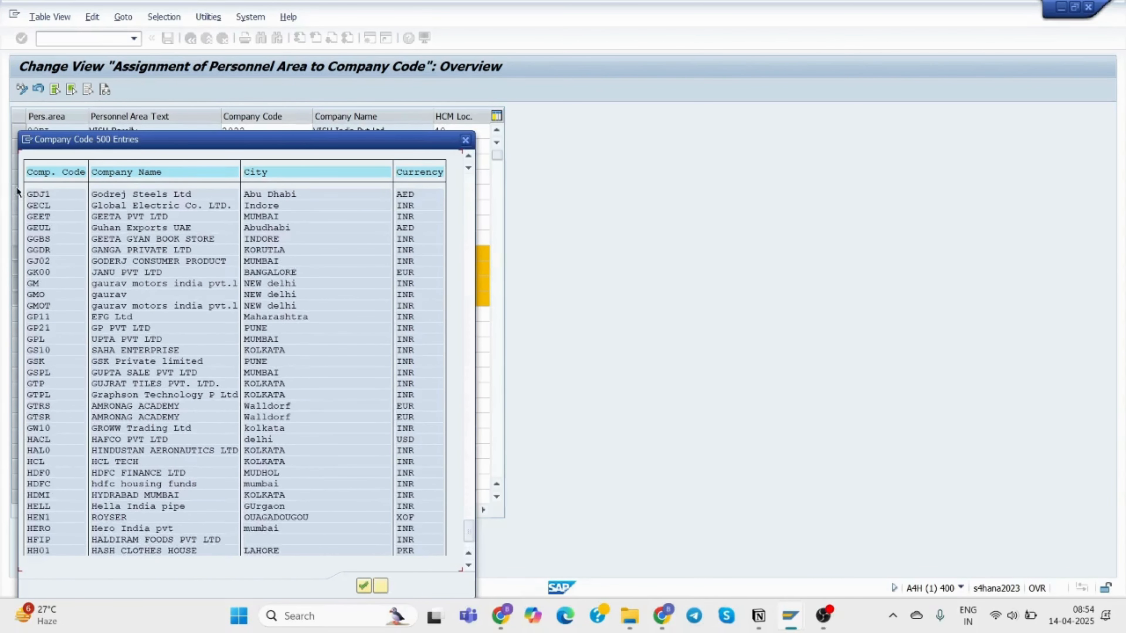
click(27, 140)
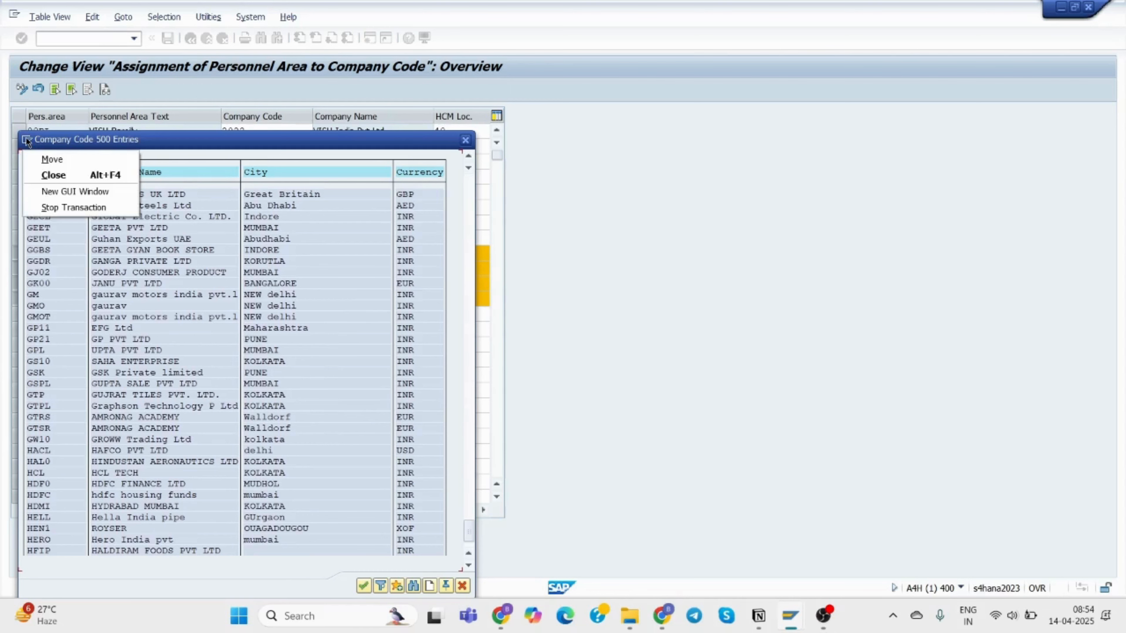
double_click(27, 140)
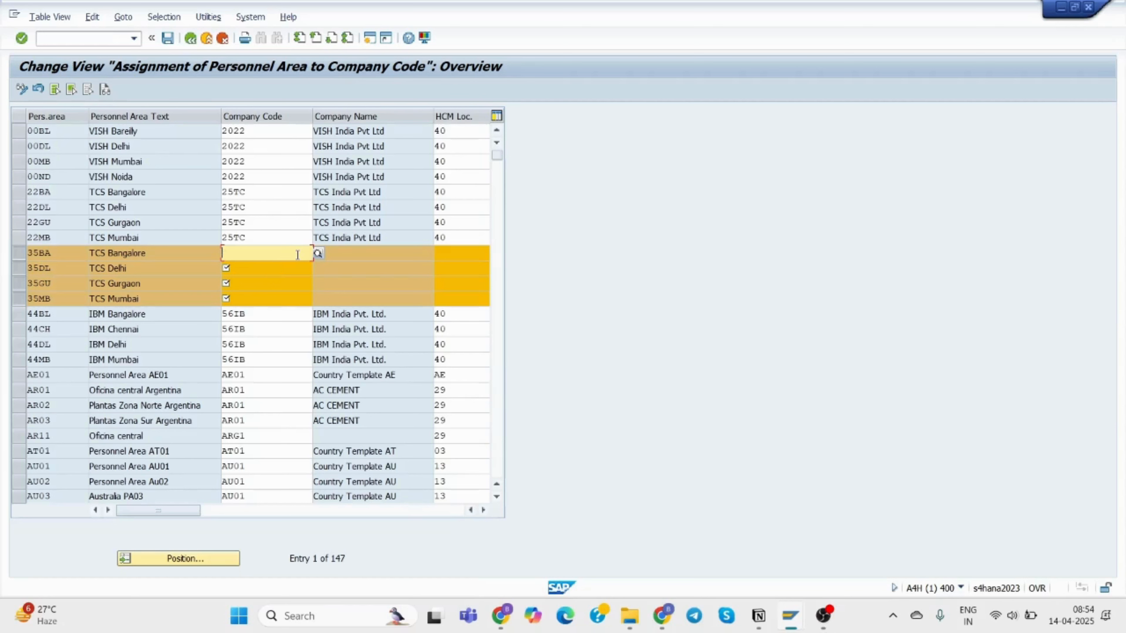
click(198, 557)
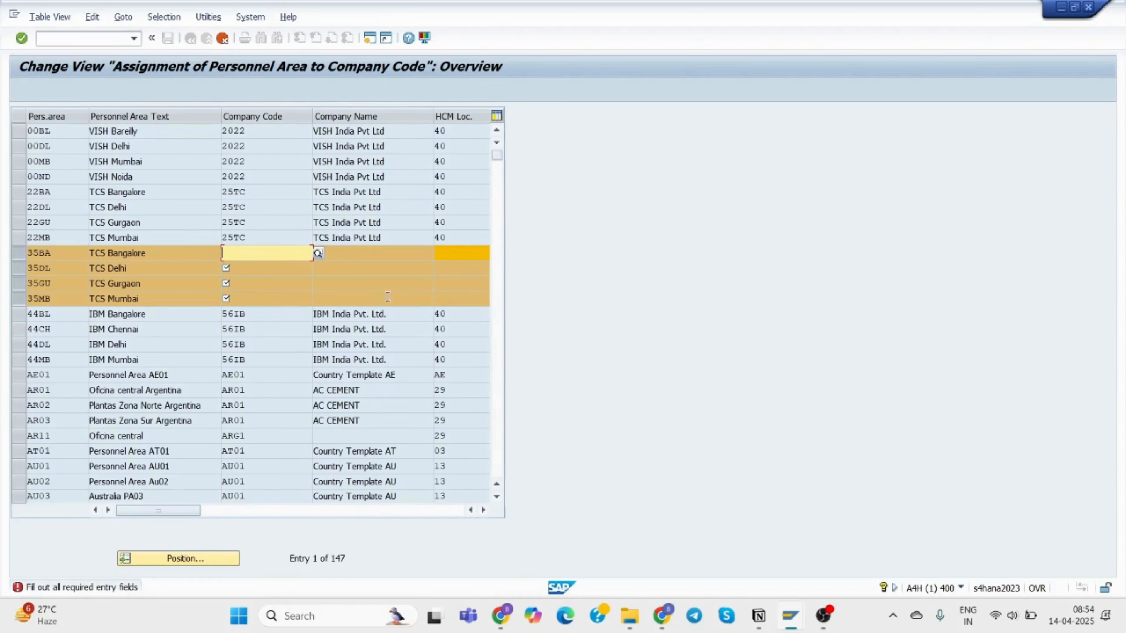
click(317, 253)
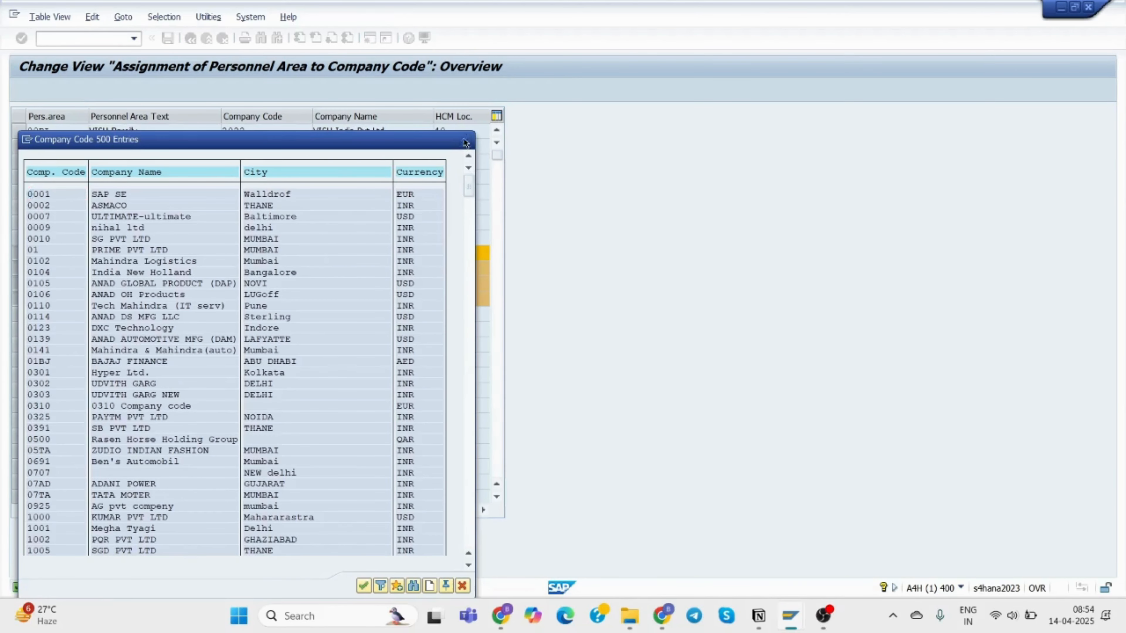
click(465, 142)
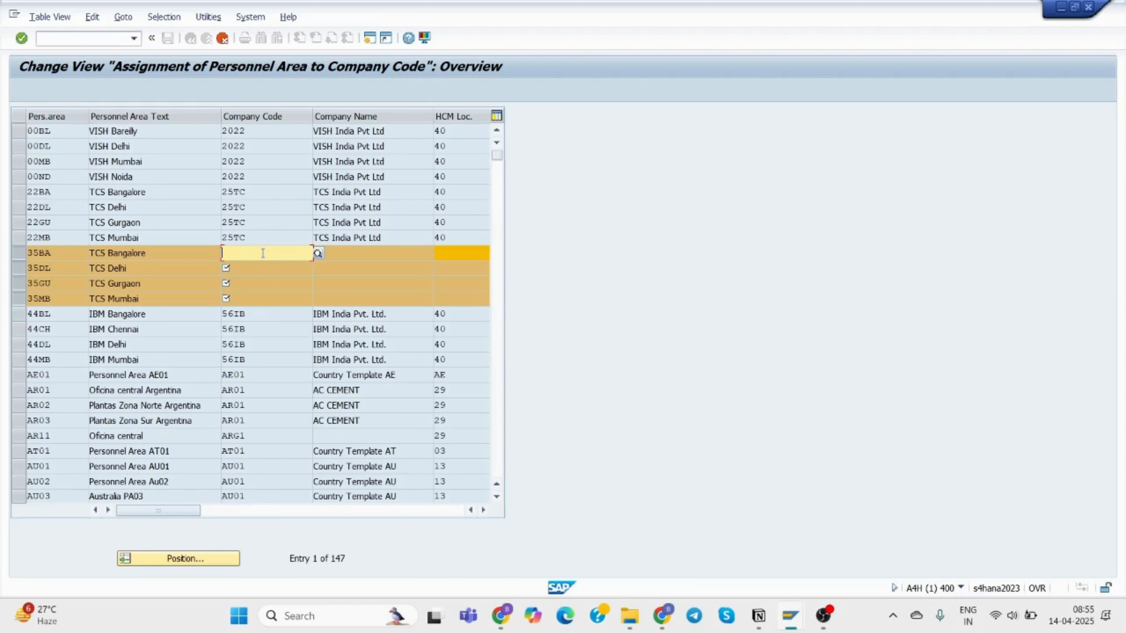
text(35tc)
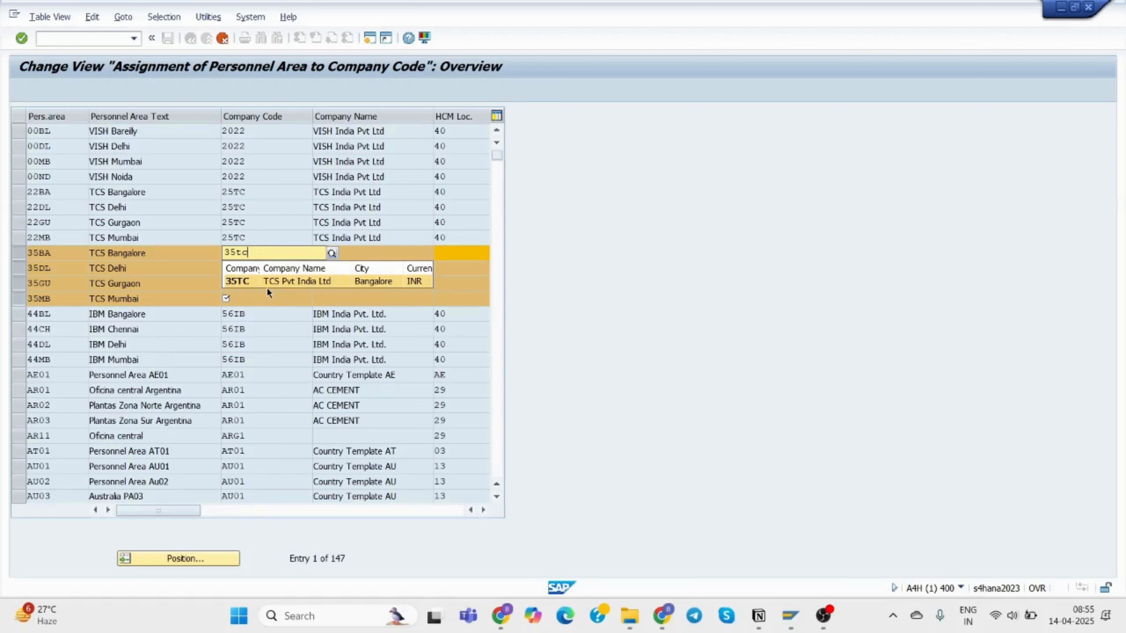
click(252, 282)
click(240, 268)
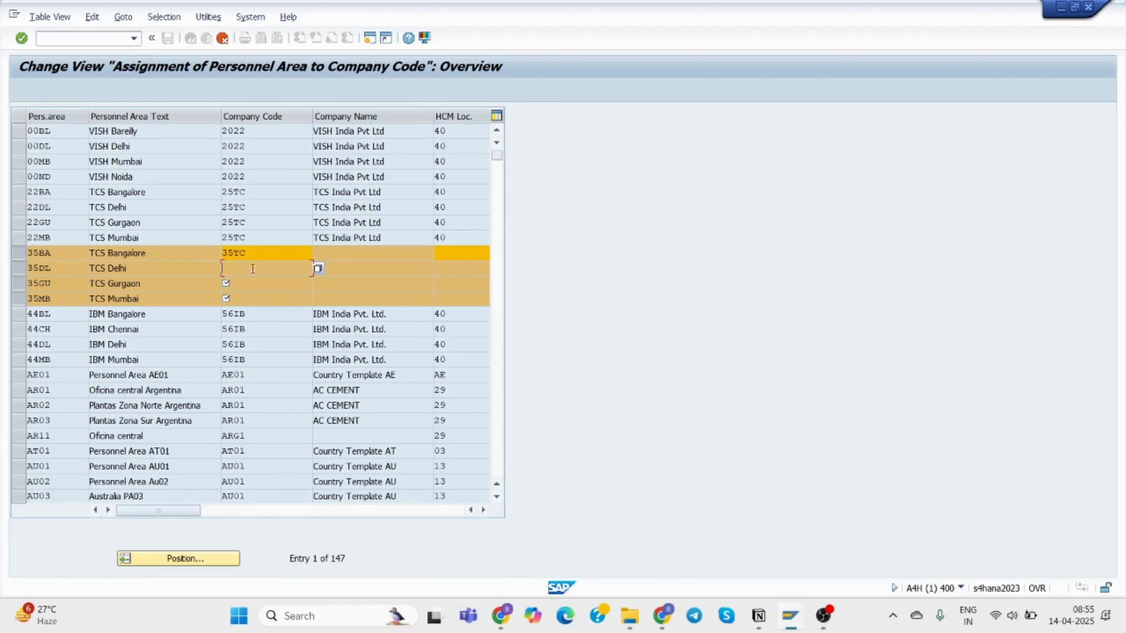
click(318, 268)
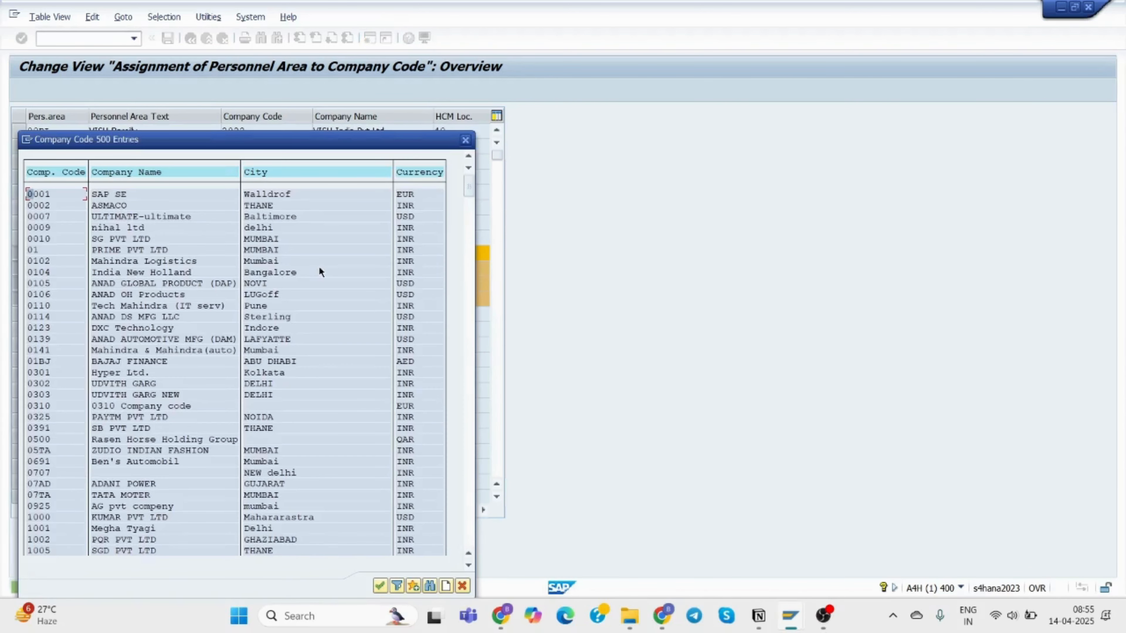
scroll(317, 360, down, 1)
scroll(318, 361, down, 3)
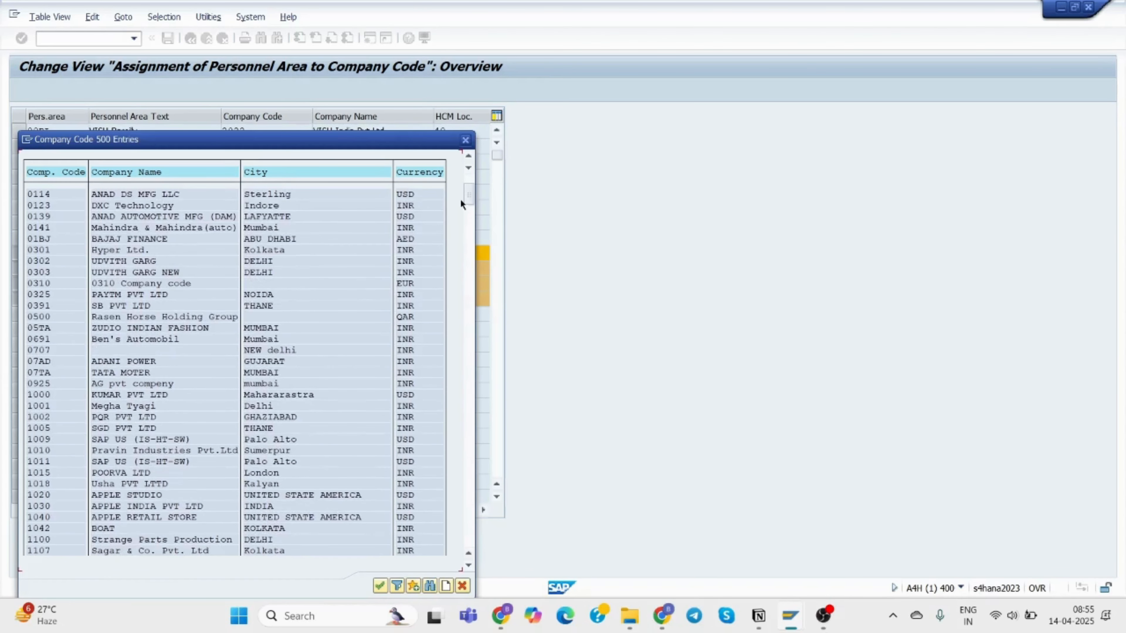
drag(468, 190, 471, 262)
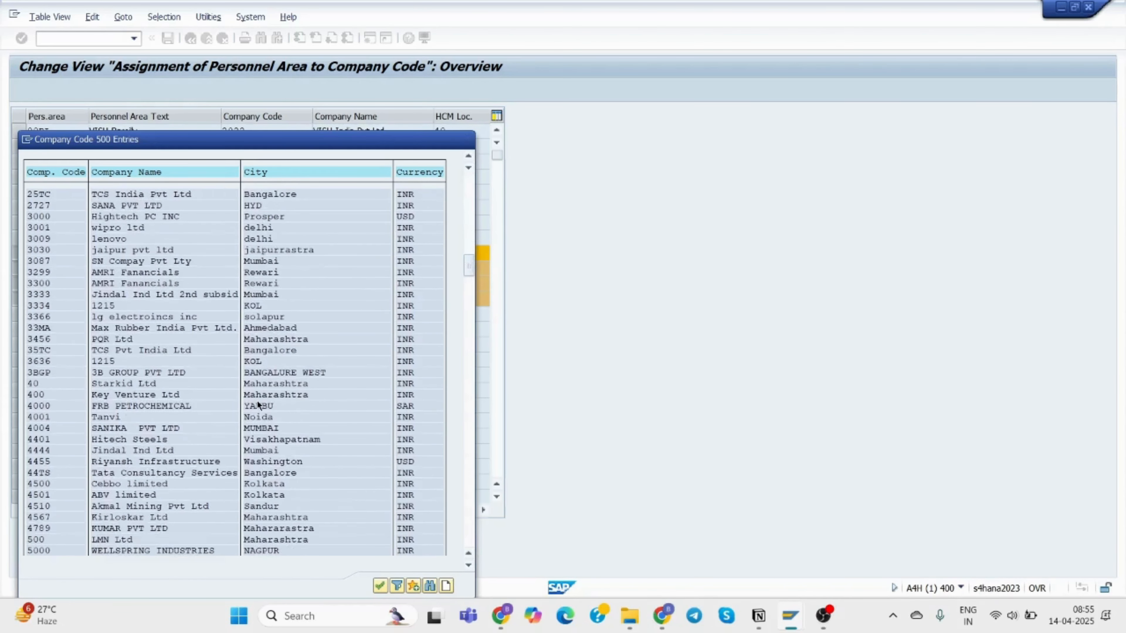
scroll(256, 401, down, 1)
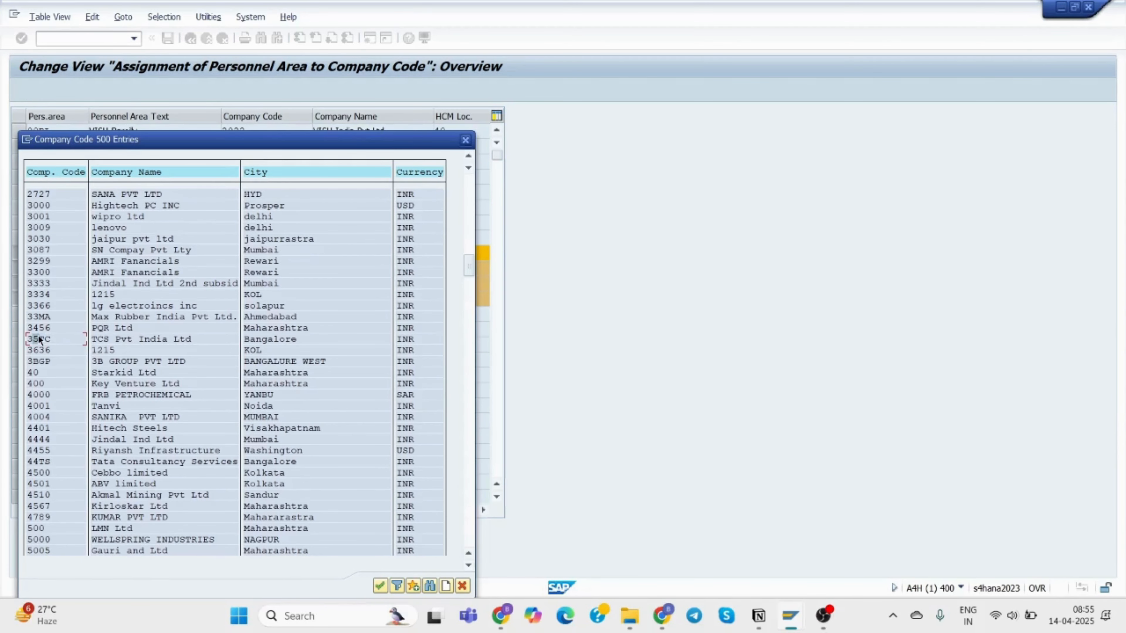
click(380, 586)
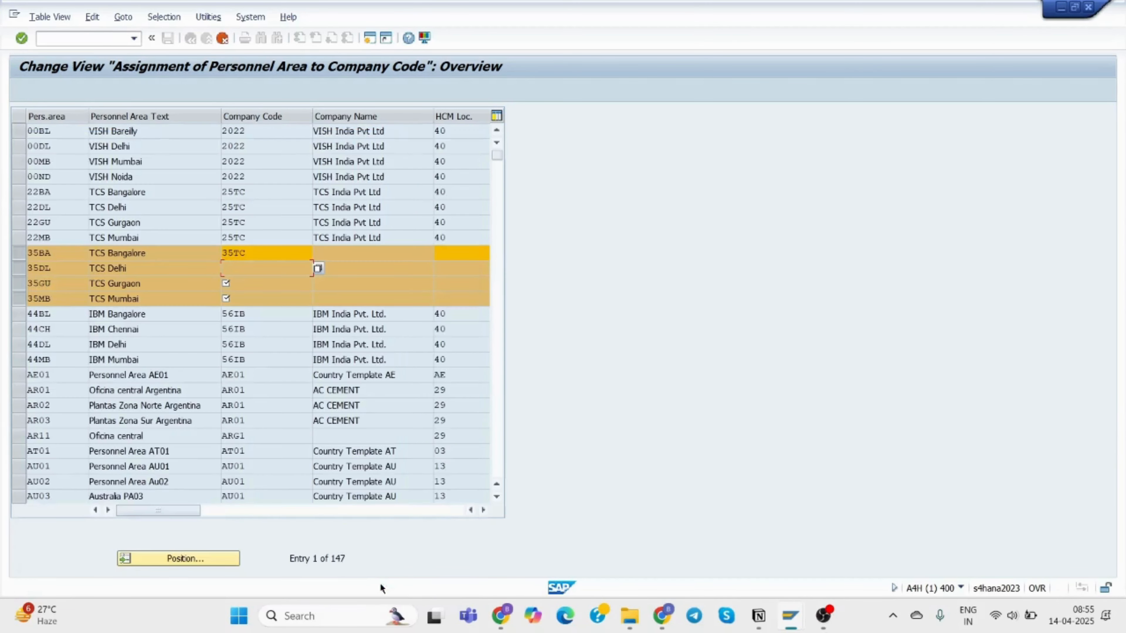
click(251, 286)
click(222, 39)
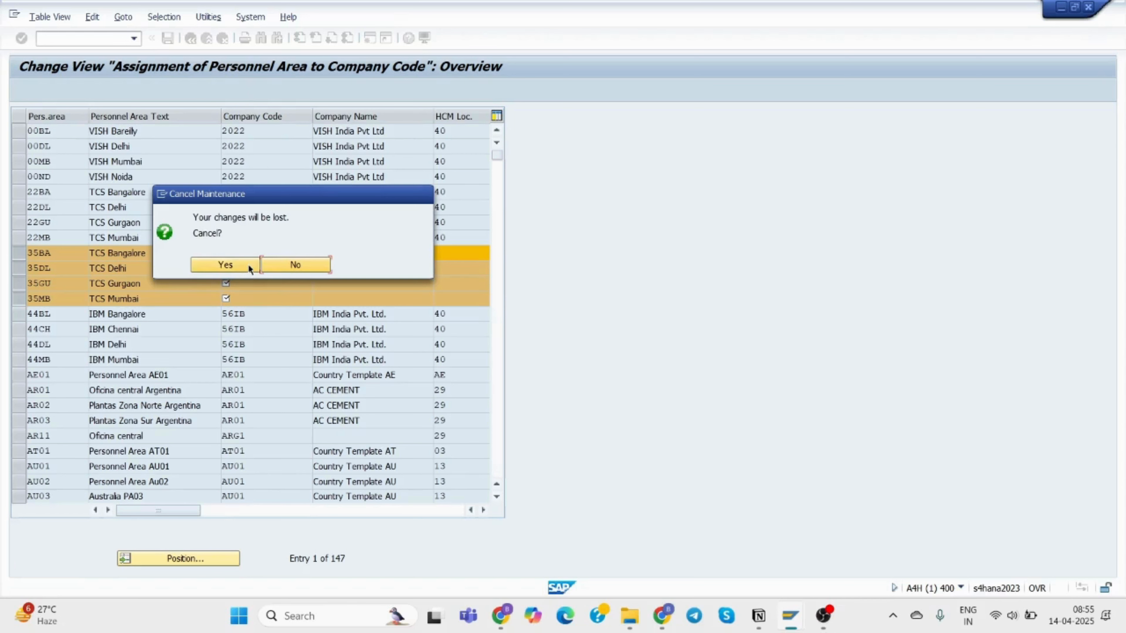
click(295, 265)
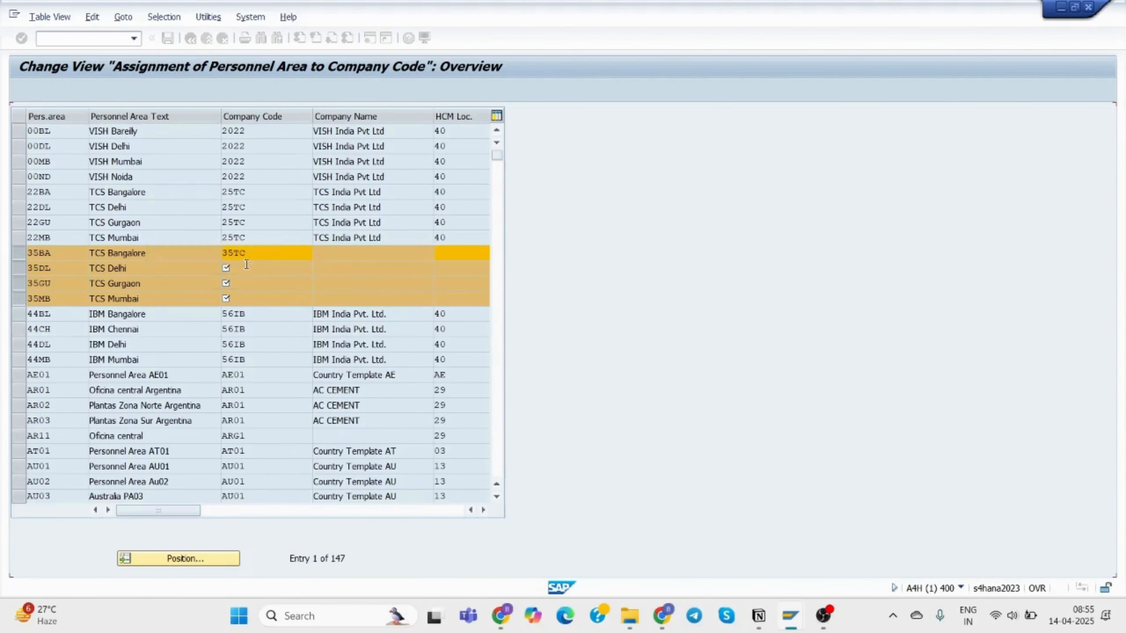
click(262, 251)
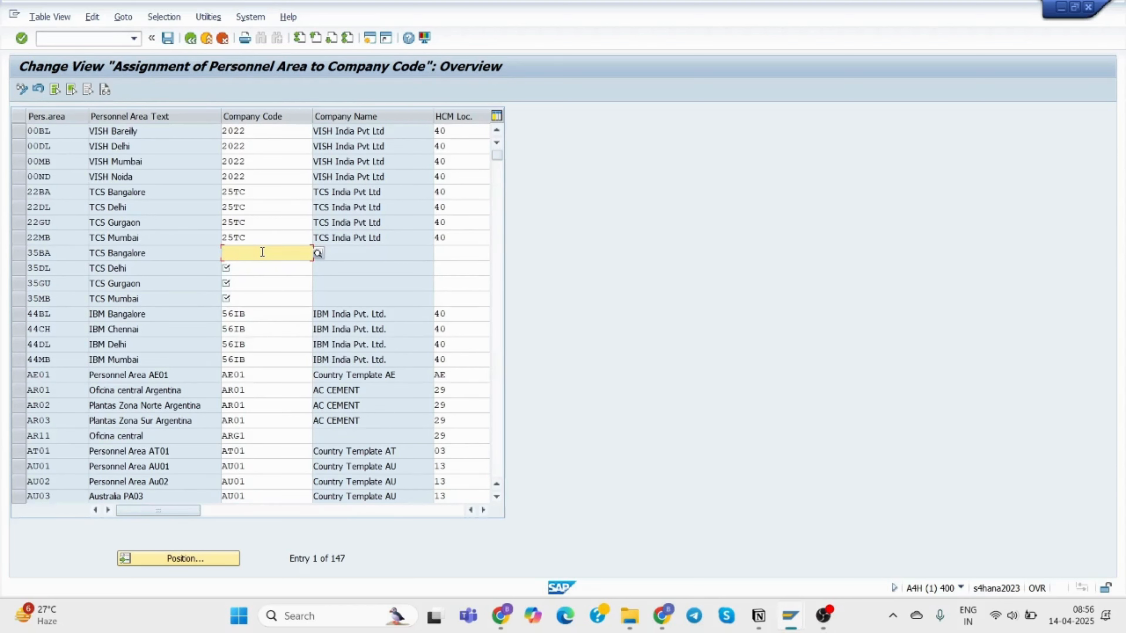
Pick company code 35TC for personnel area 35BA from the F4 list.
click(314, 254)
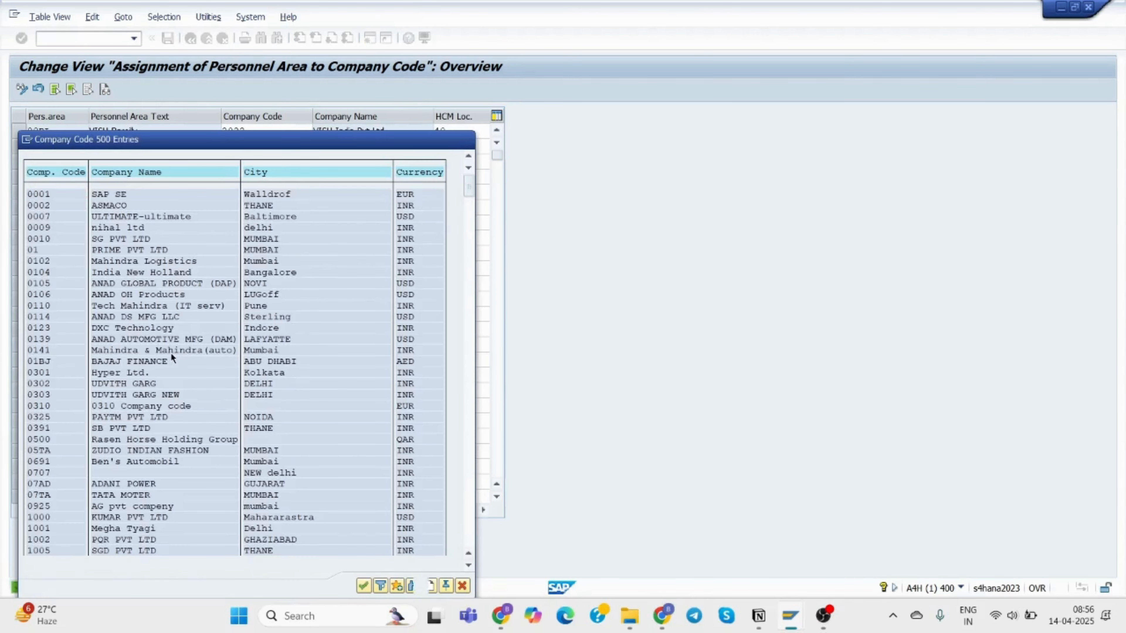
scroll(171, 353, down, 5)
scroll(173, 354, down, 4)
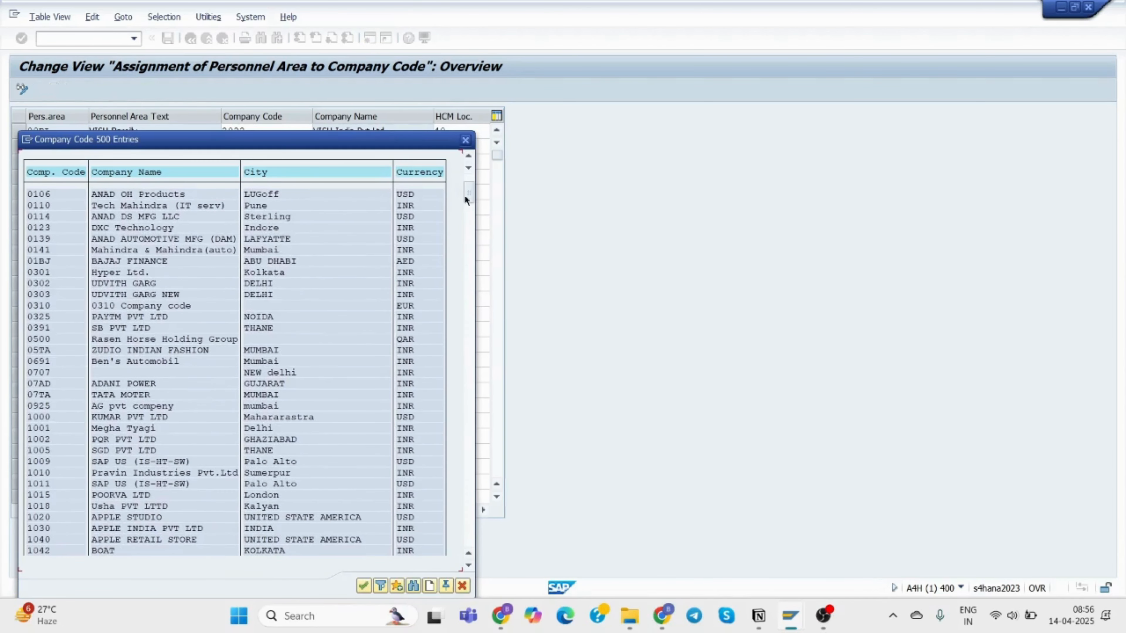
scroll(333, 407, down, 10)
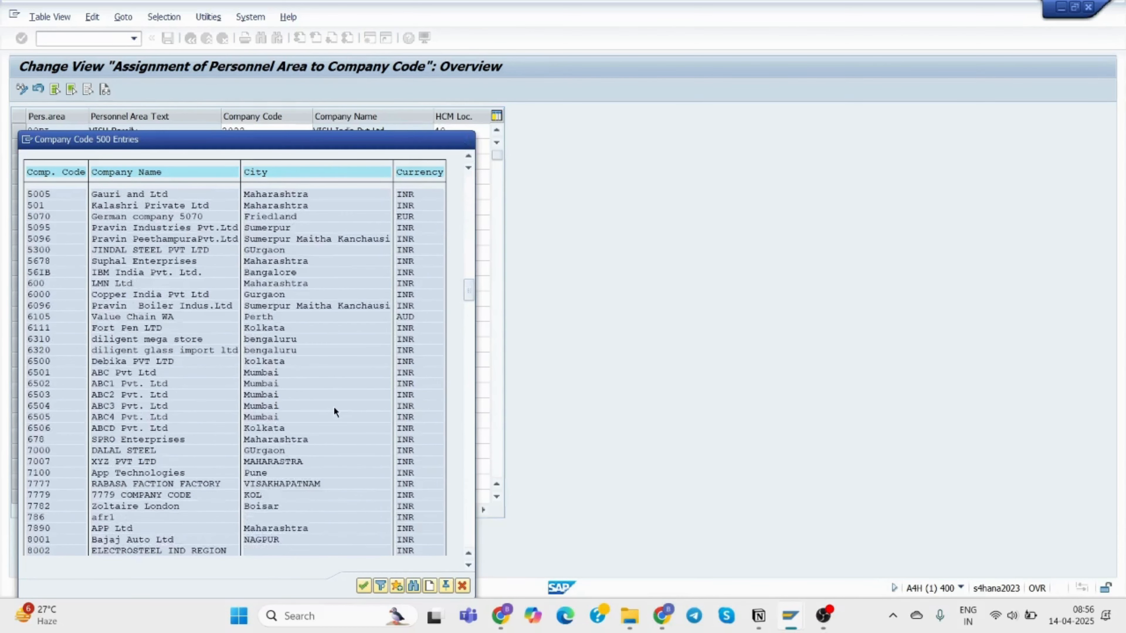
scroll(338, 391, up, 3)
scroll(342, 390, up, 8)
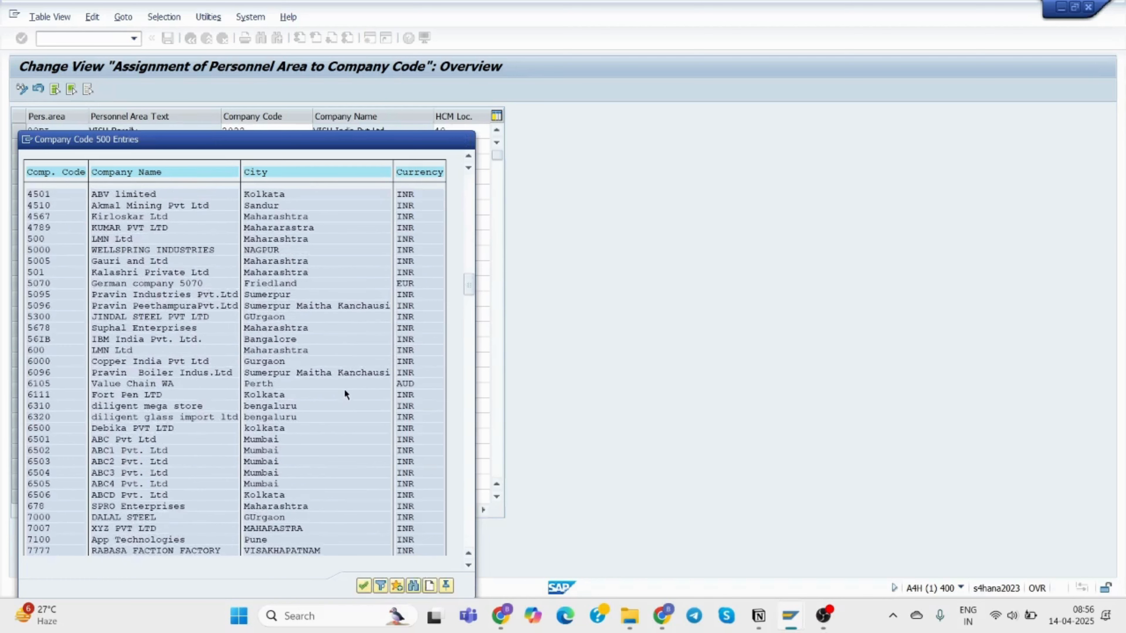
scroll(348, 393, up, 9)
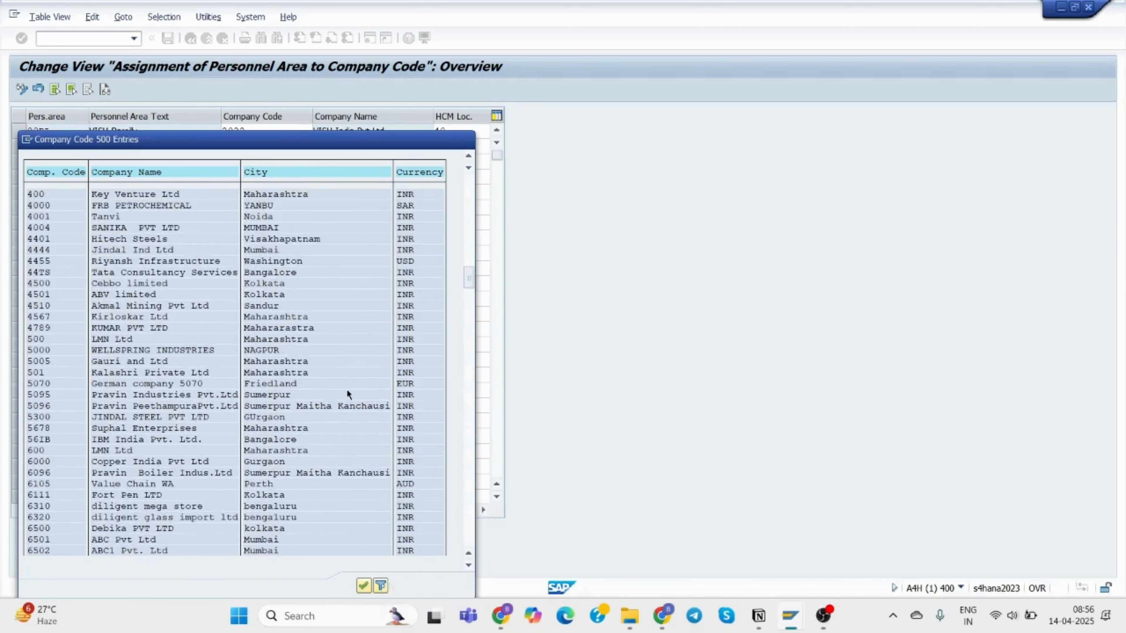
scroll(350, 389, up, 3)
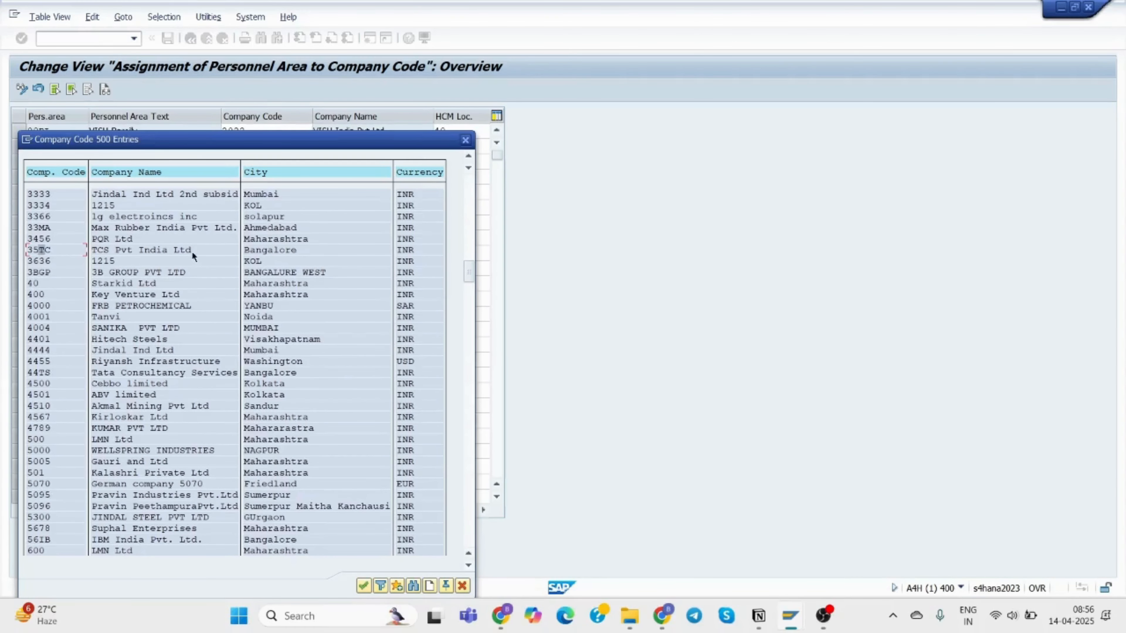
double_click(61, 250)
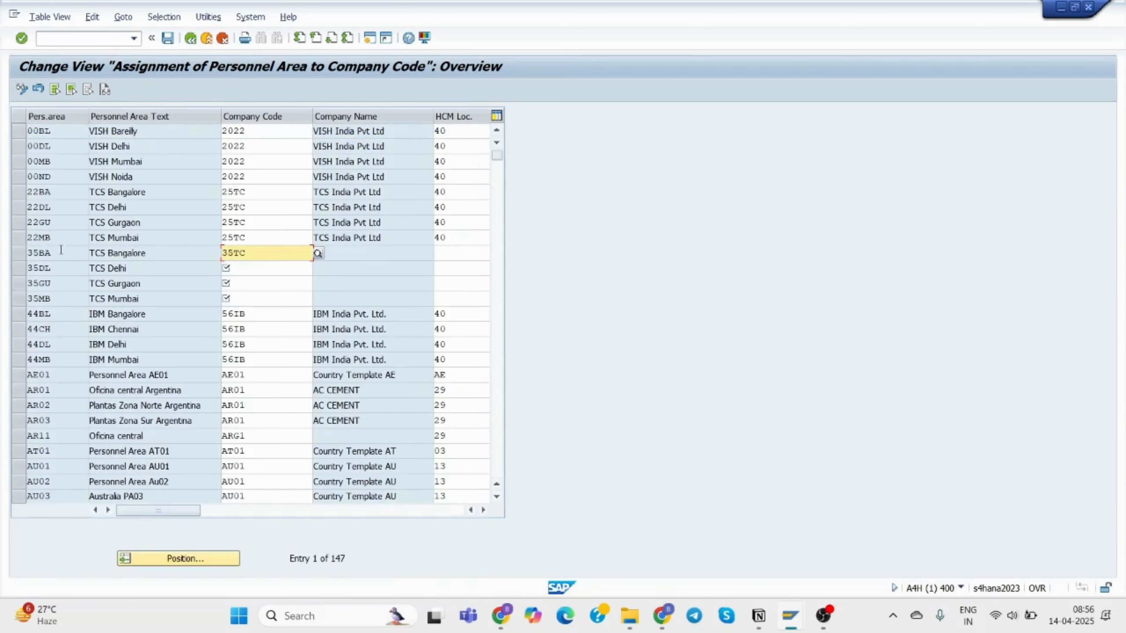
Enter company code 35TC for personnel areas 35DL, 35GU and 35MB.
click(254, 269)
text(35TC)
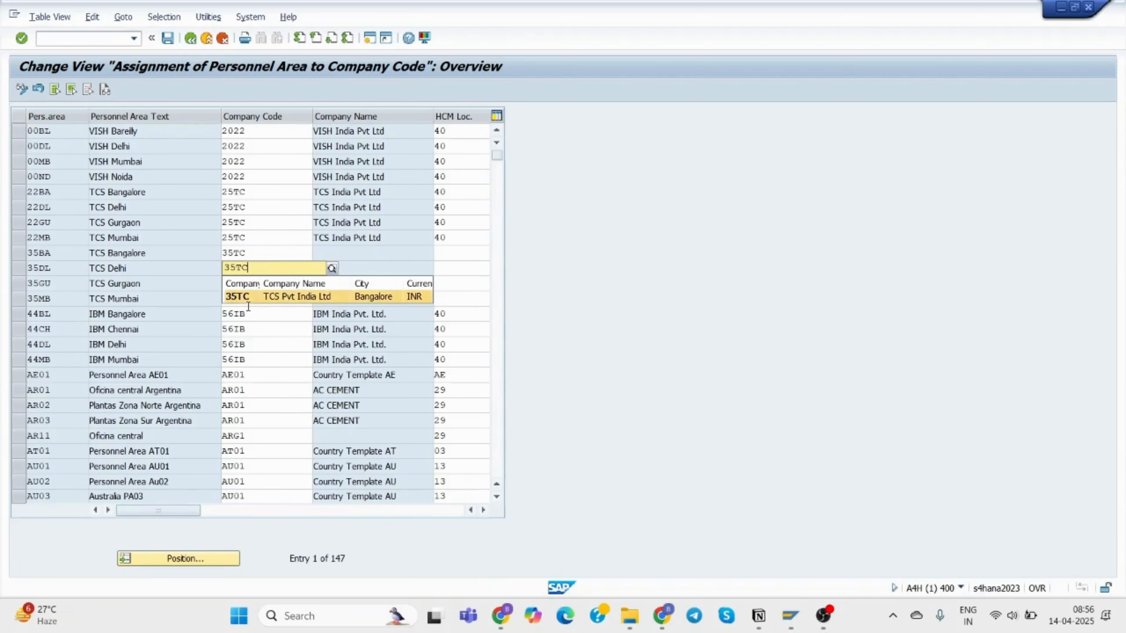
click(250, 298)
click(247, 285)
text(35TC)
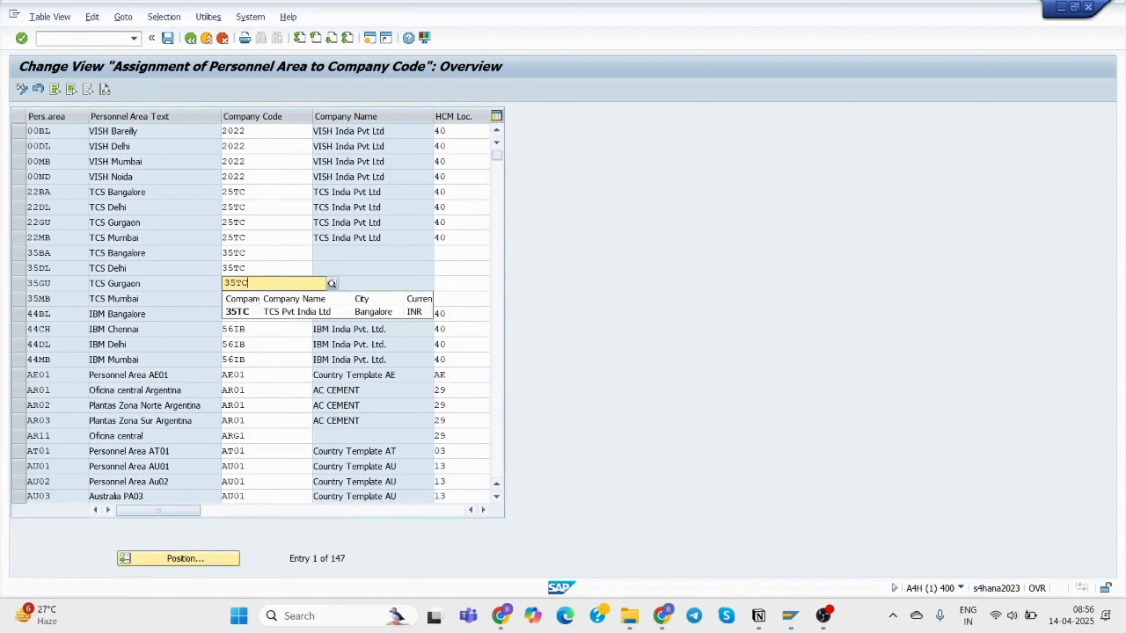
click(254, 316)
click(250, 299)
text(35)
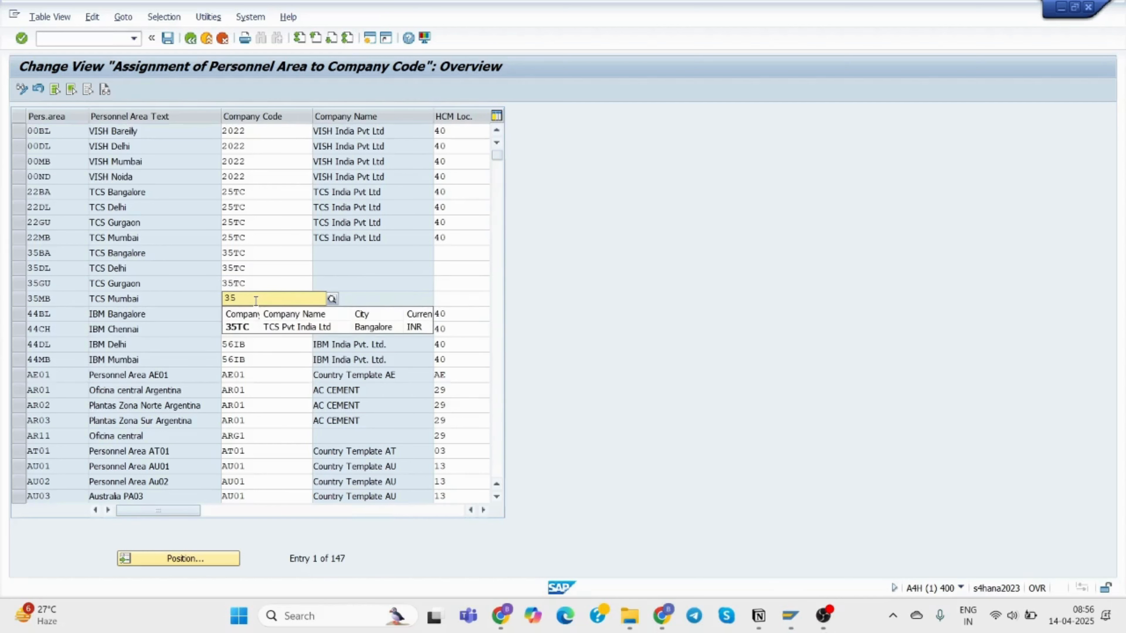
click(246, 324)
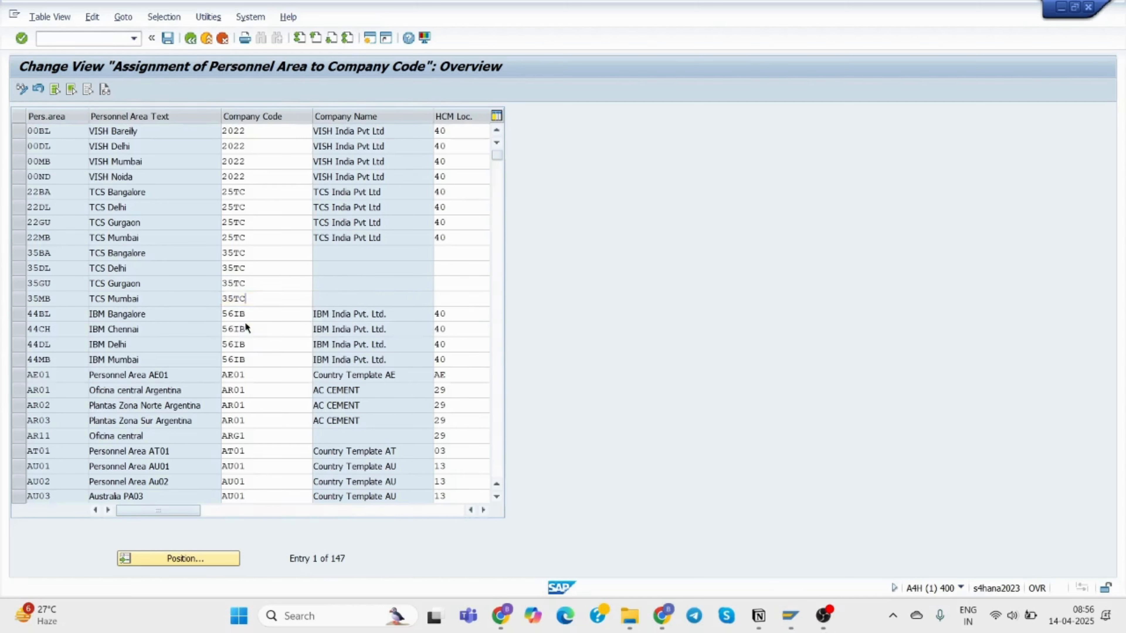
click(455, 251)
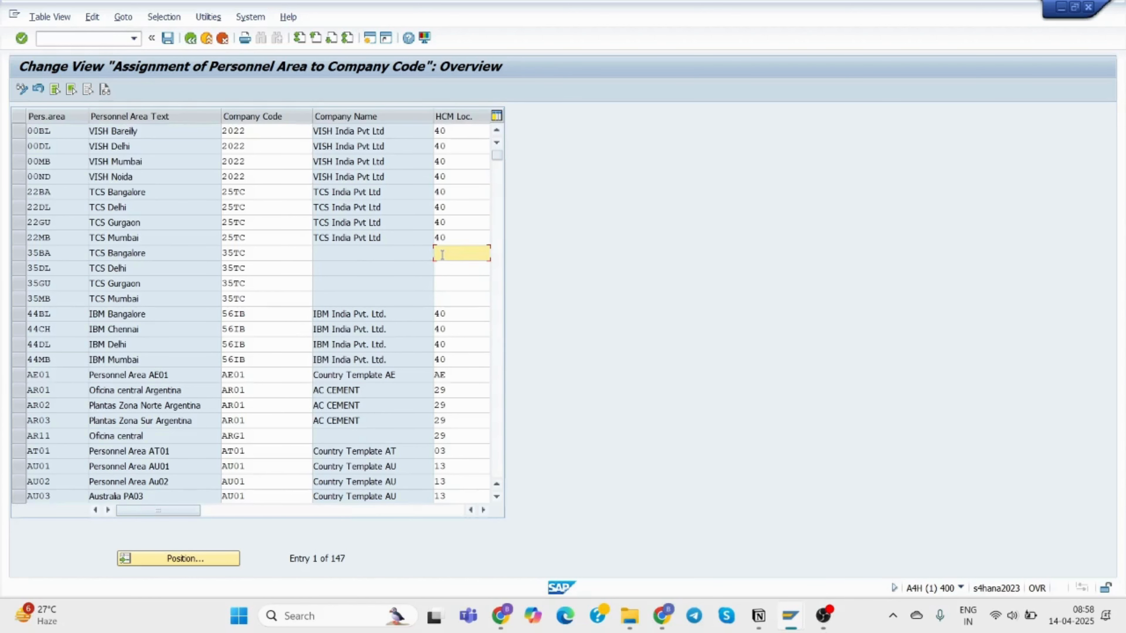
Enter HCM localization 40 (India) for personnel areas 35BA, 35DL and 35GU.
text(40)
key(Return)
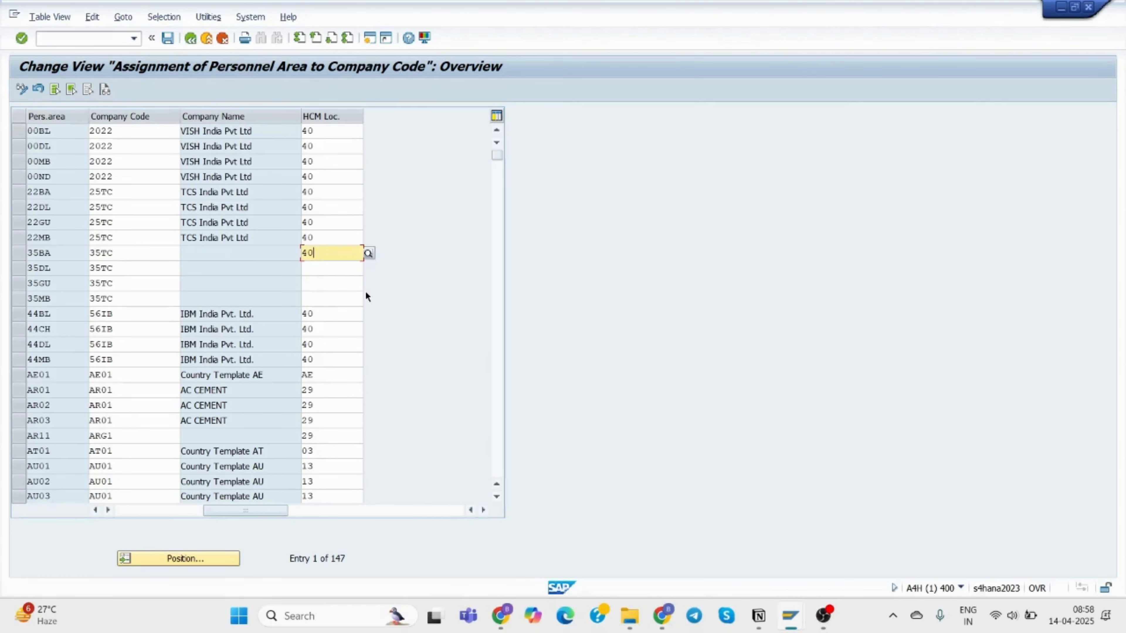
click(317, 268)
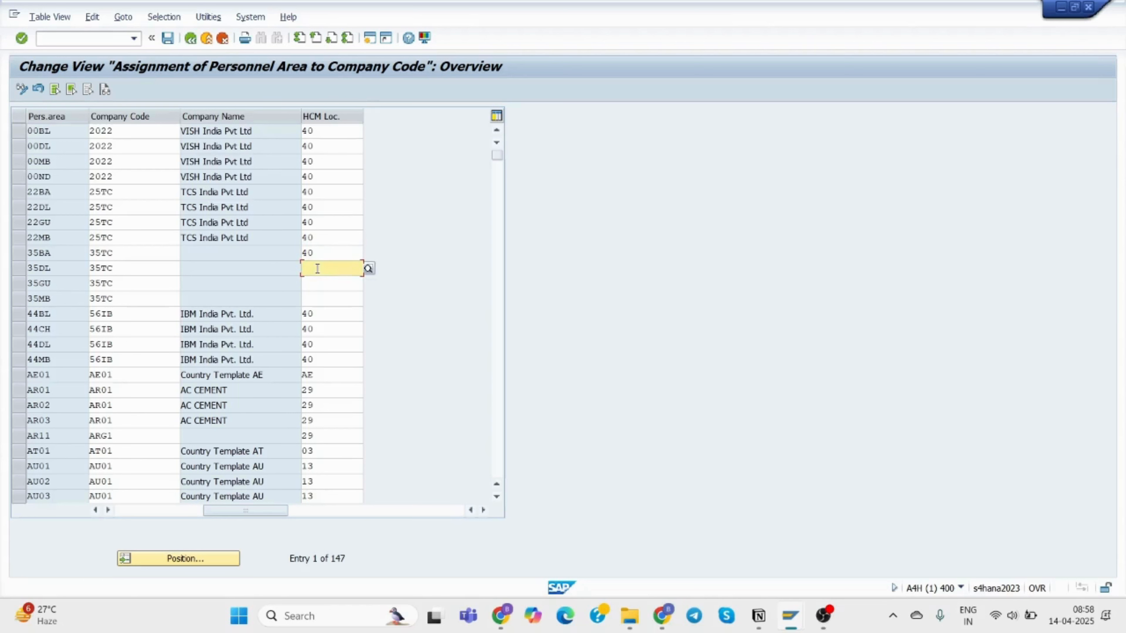
text(40)
key(Return)
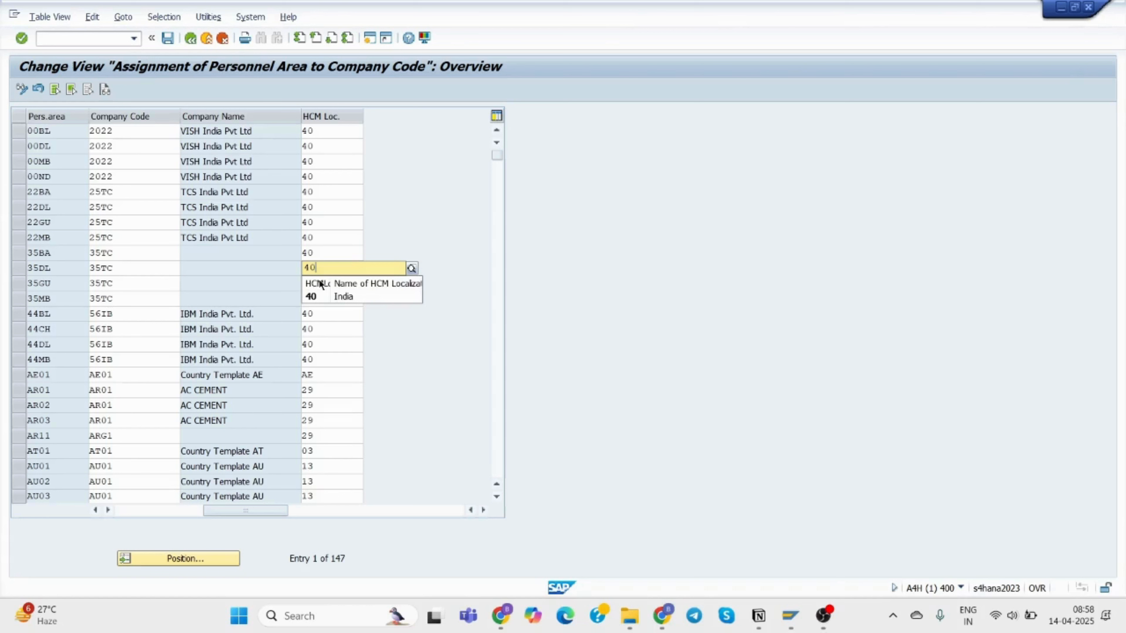
click(320, 285)
click(319, 283)
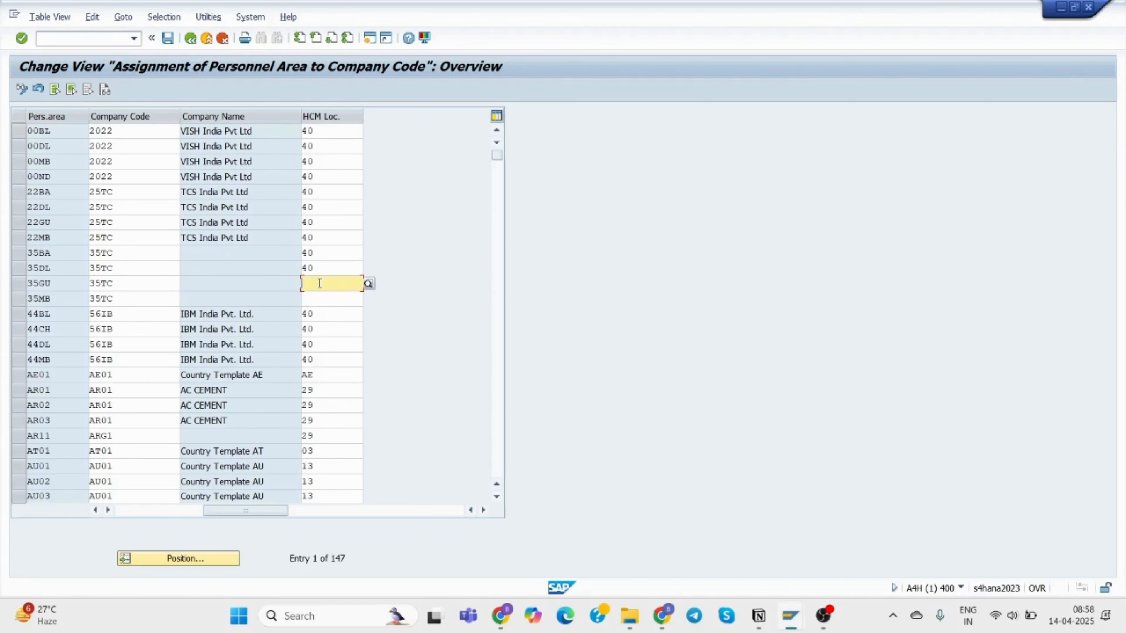
text(40)
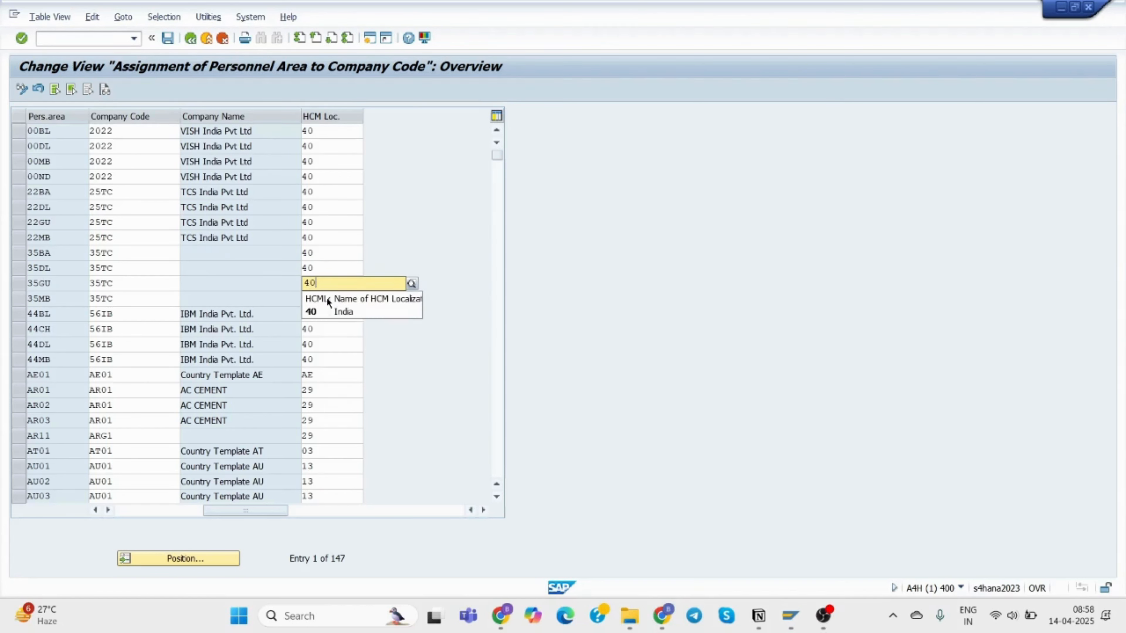
click(324, 313)
Set localization 40 India for 35MB, re-enter it for 35BA, and validate the entries.
click(314, 299)
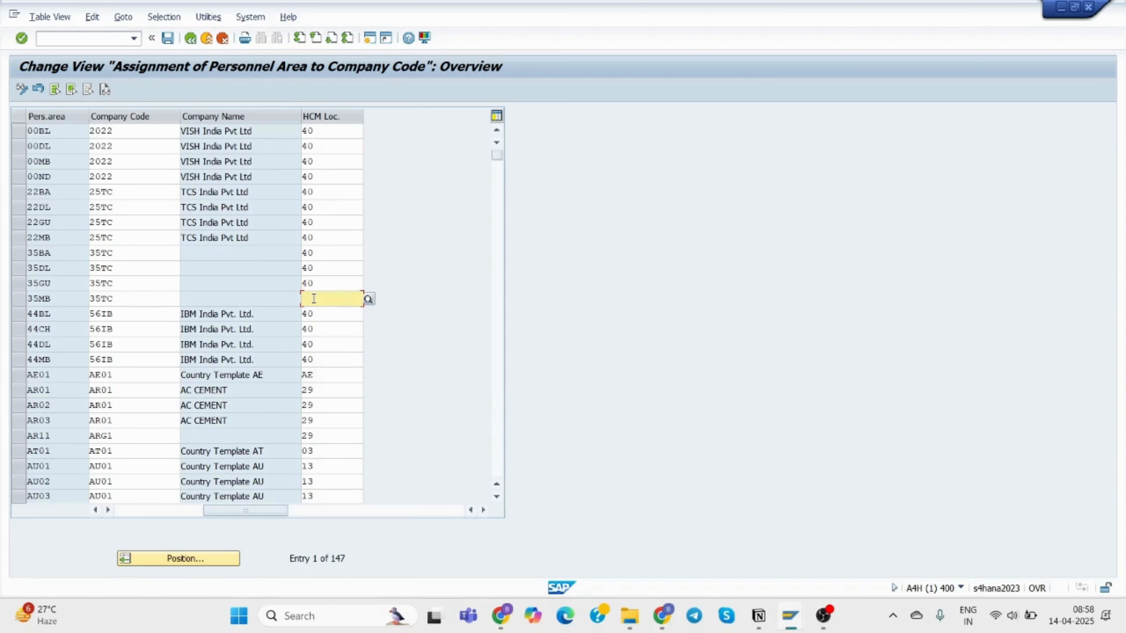
text(40)
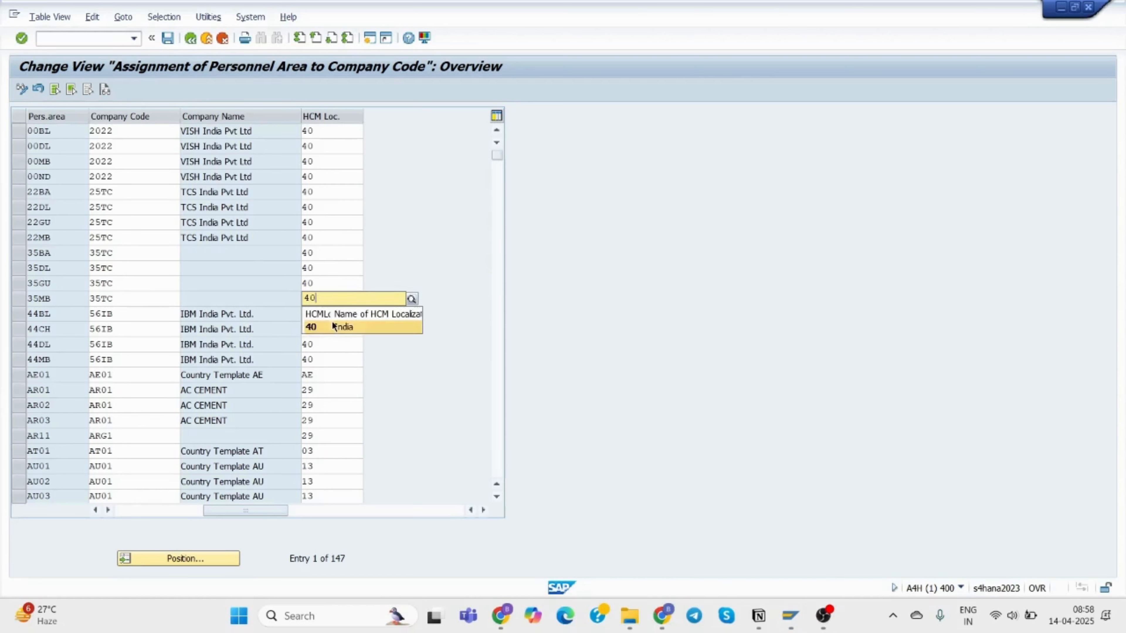
click(333, 326)
click(319, 252)
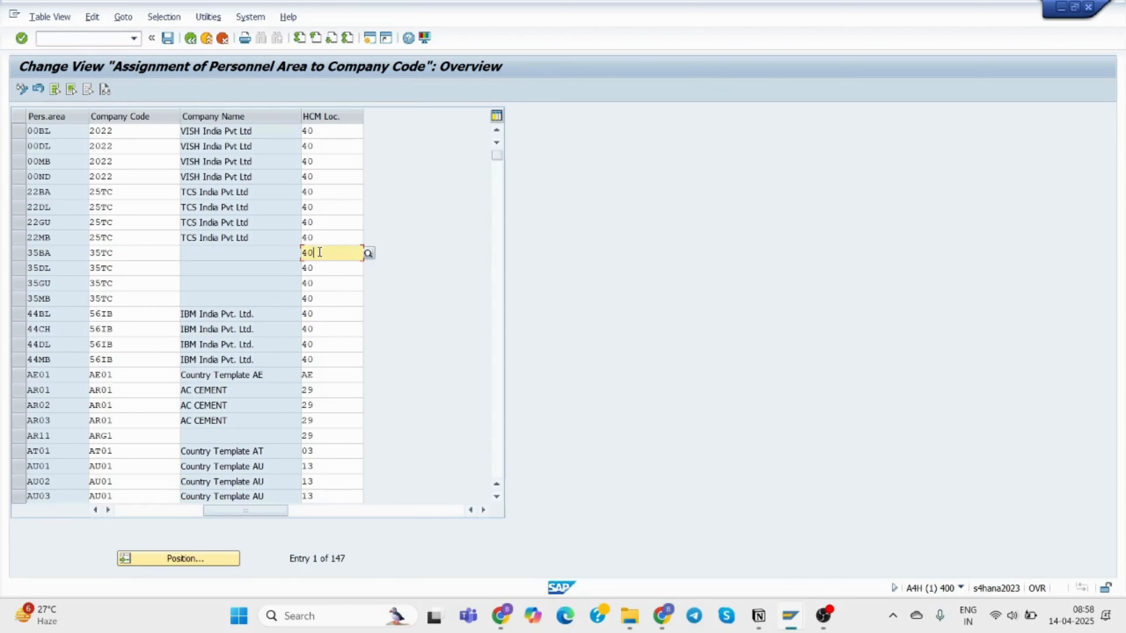
key(BackSpace)
key(BackSpace)
text(40)
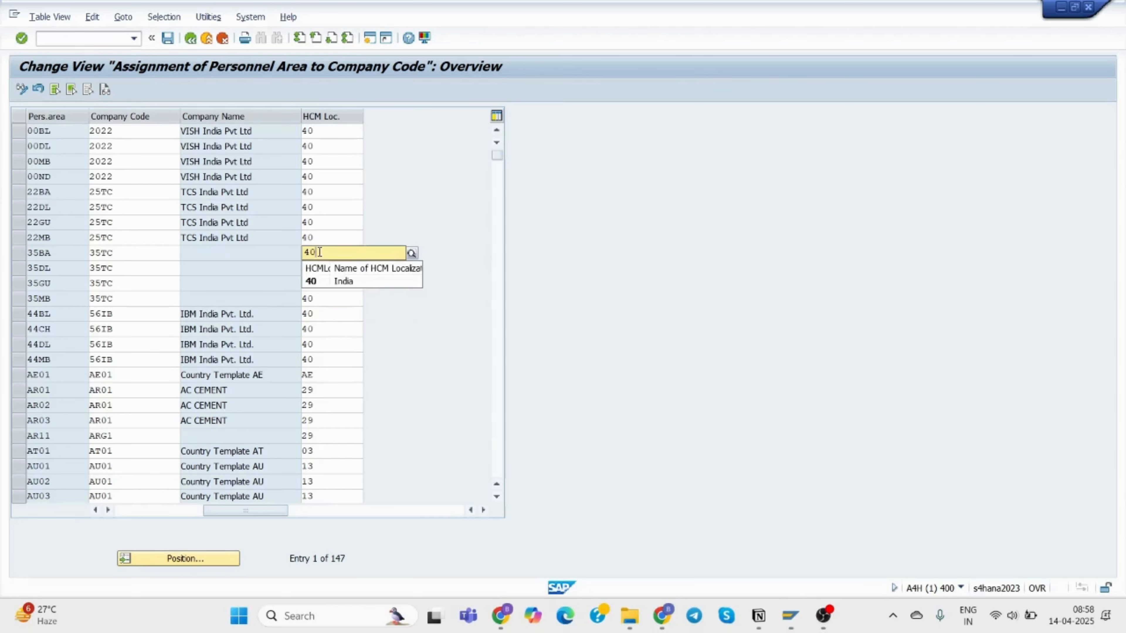
click(333, 282)
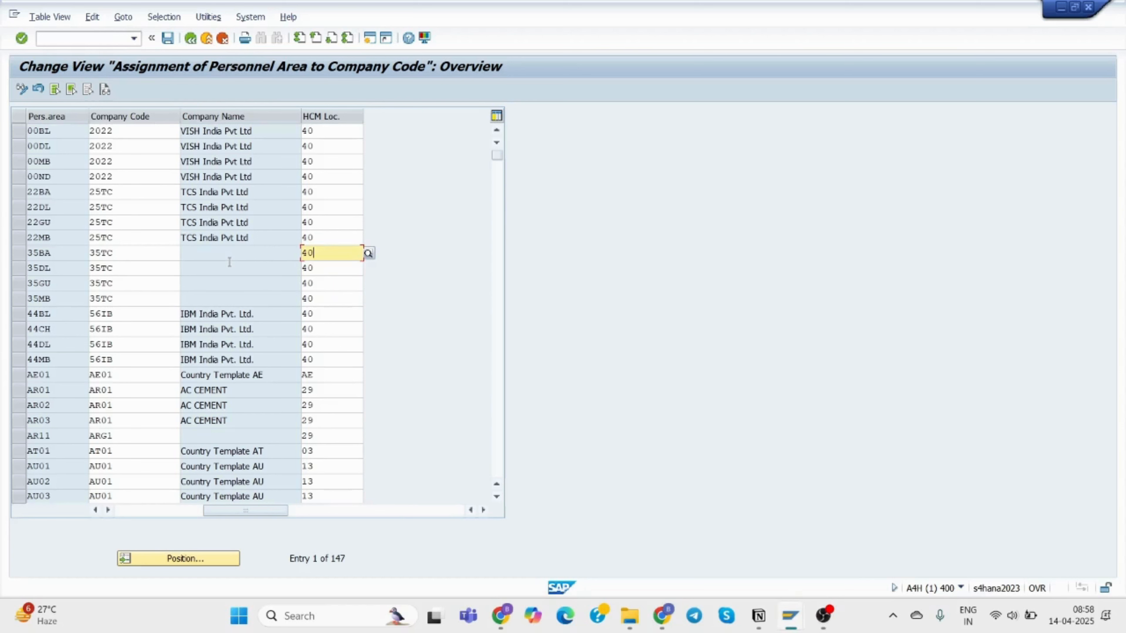
key(Return)
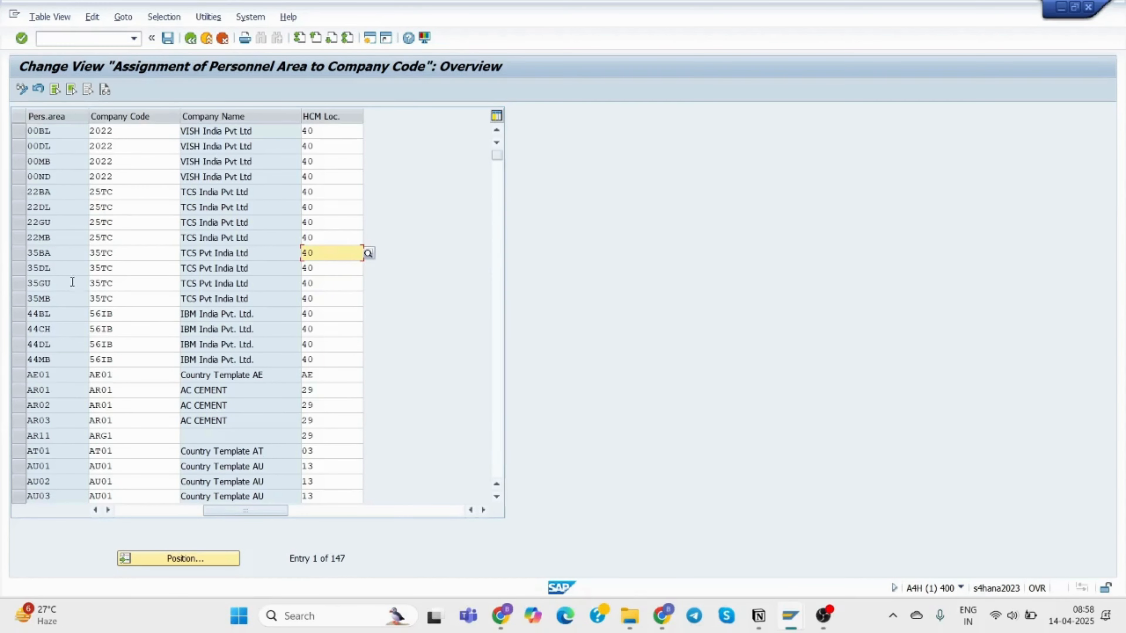
Save the assignments to request A4HK904054 and open a new SAP session.
click(168, 38)
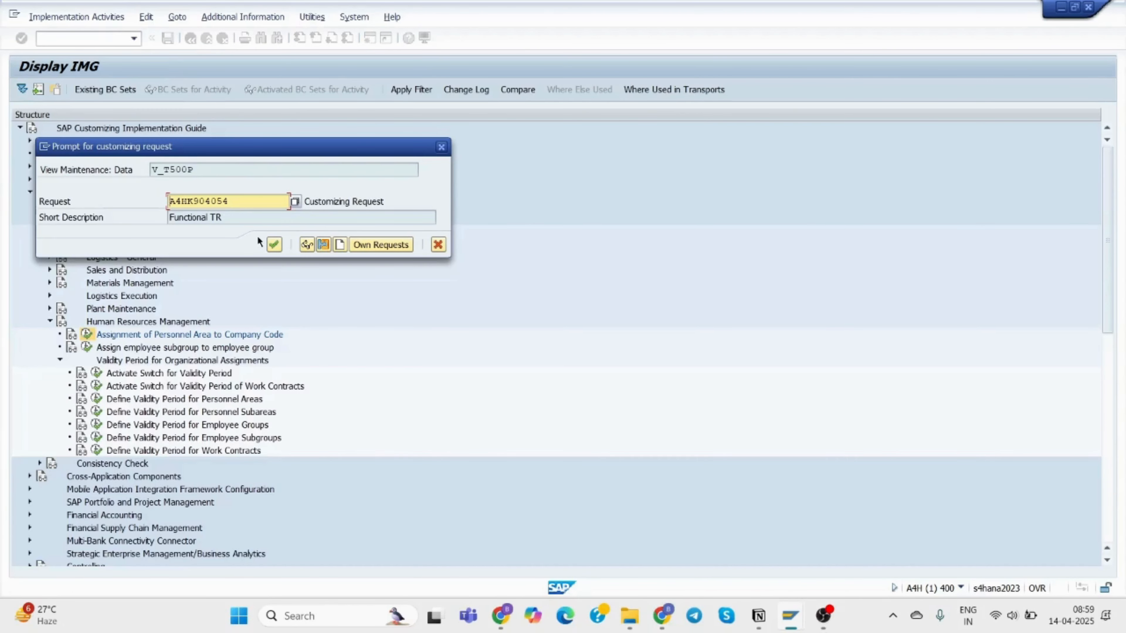
click(274, 244)
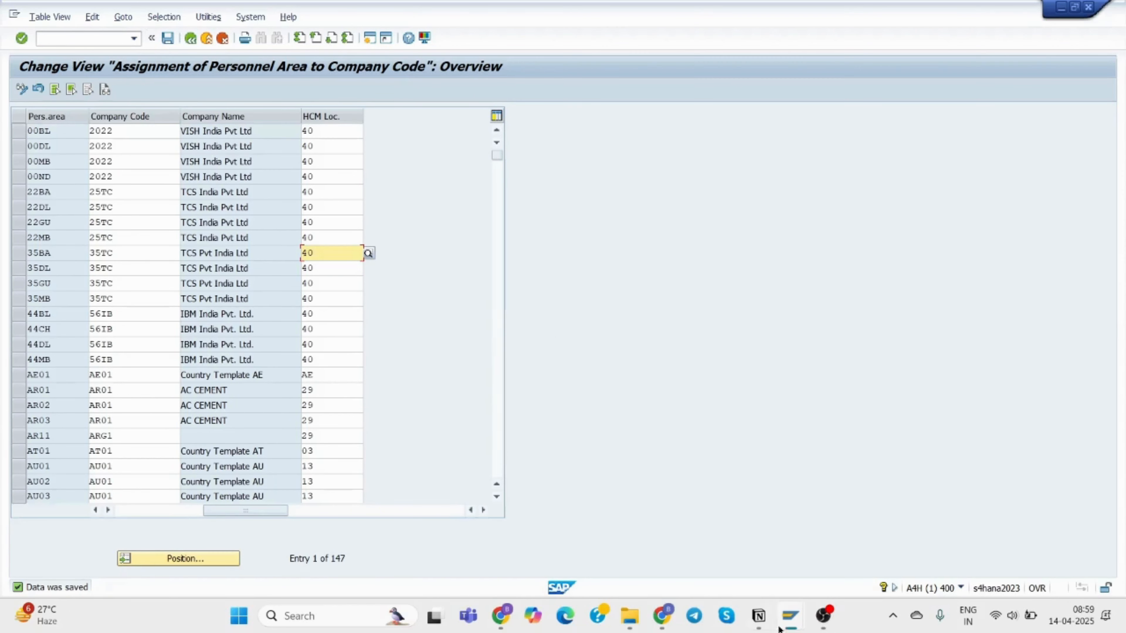
mouse_move(790, 621)
click(369, 39)
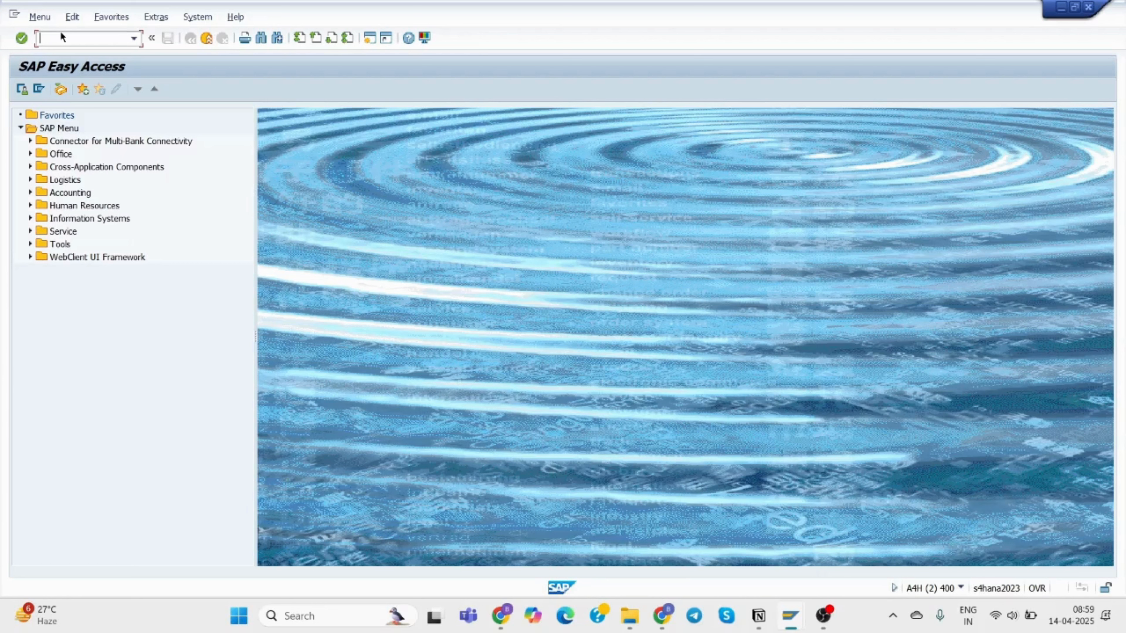
Run SE09 and display the modifiable change requests.
text(sE)()
key(BackSpace)
key(BackSpace)
text(09)
key(Return)
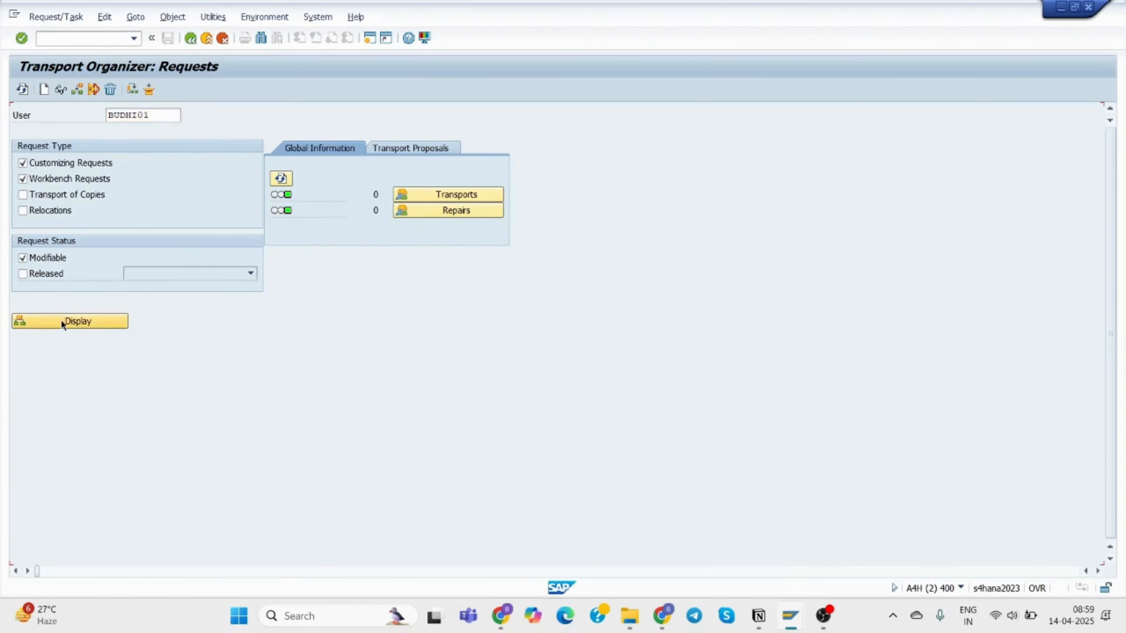
click(61, 320)
Expand A4HK904054 to show the T500P entries under Personnel Areas and V_T500P, then return to Notion.
click(140, 235)
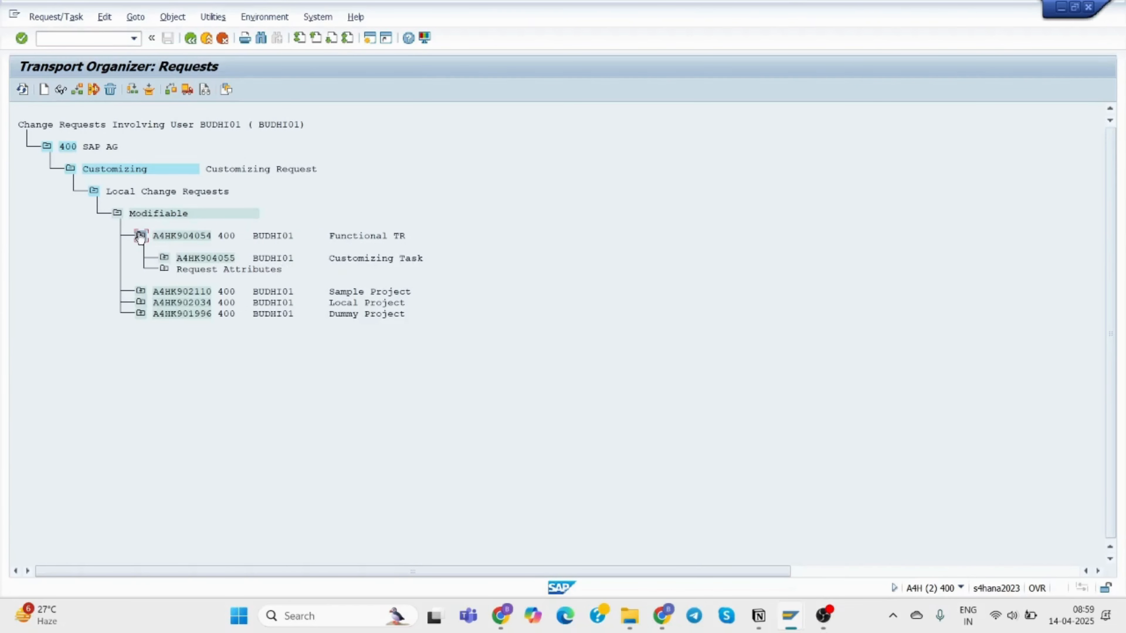
click(163, 258)
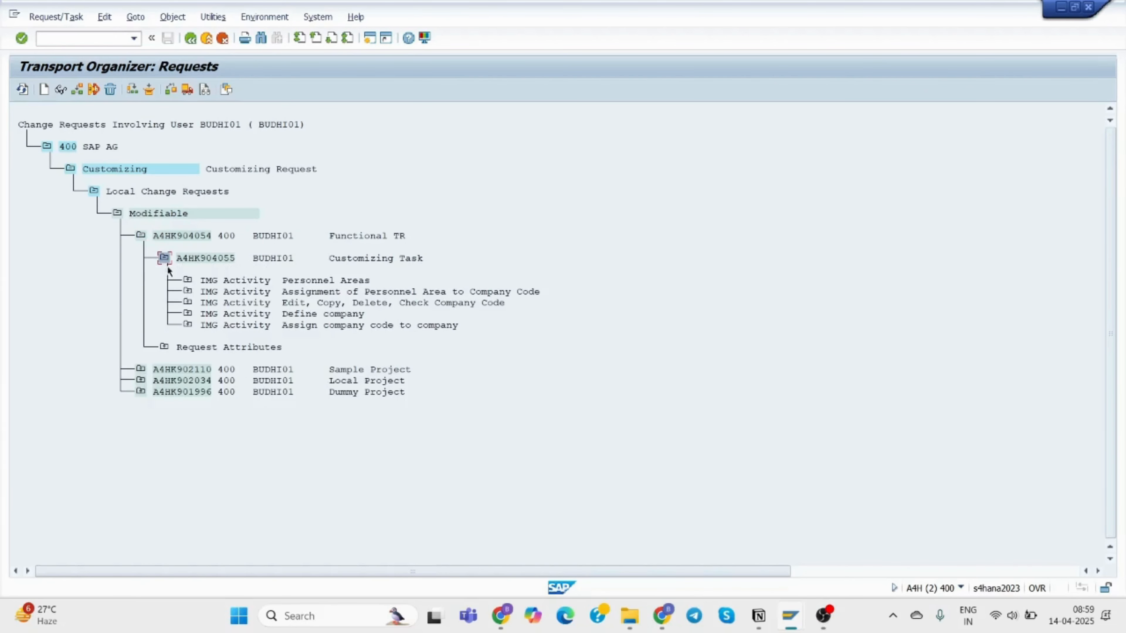
click(187, 281)
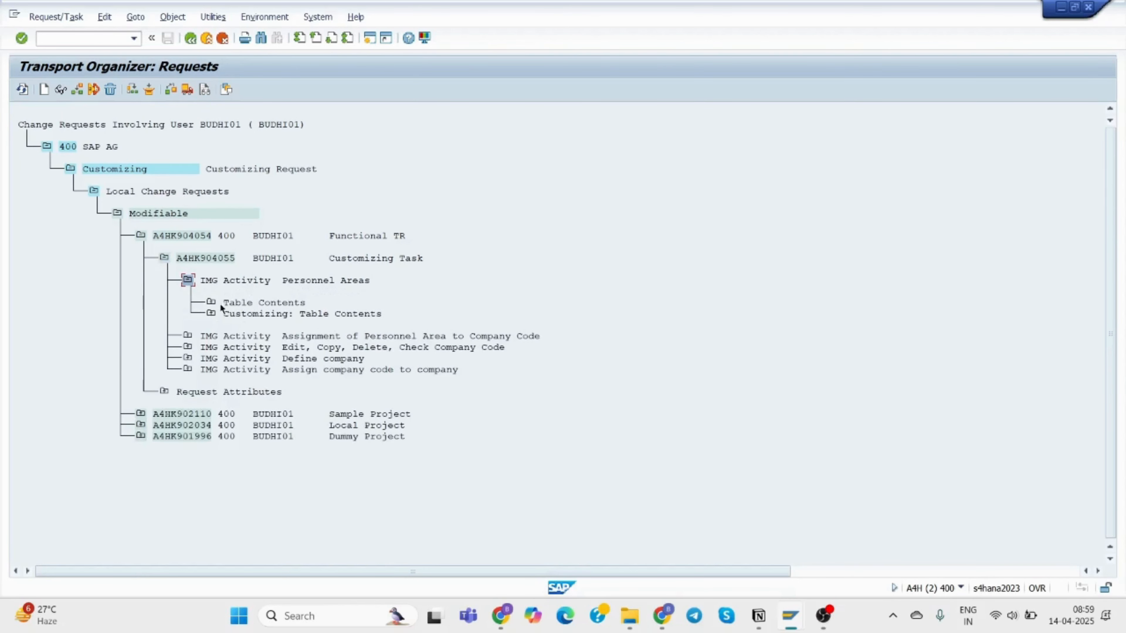
click(210, 302)
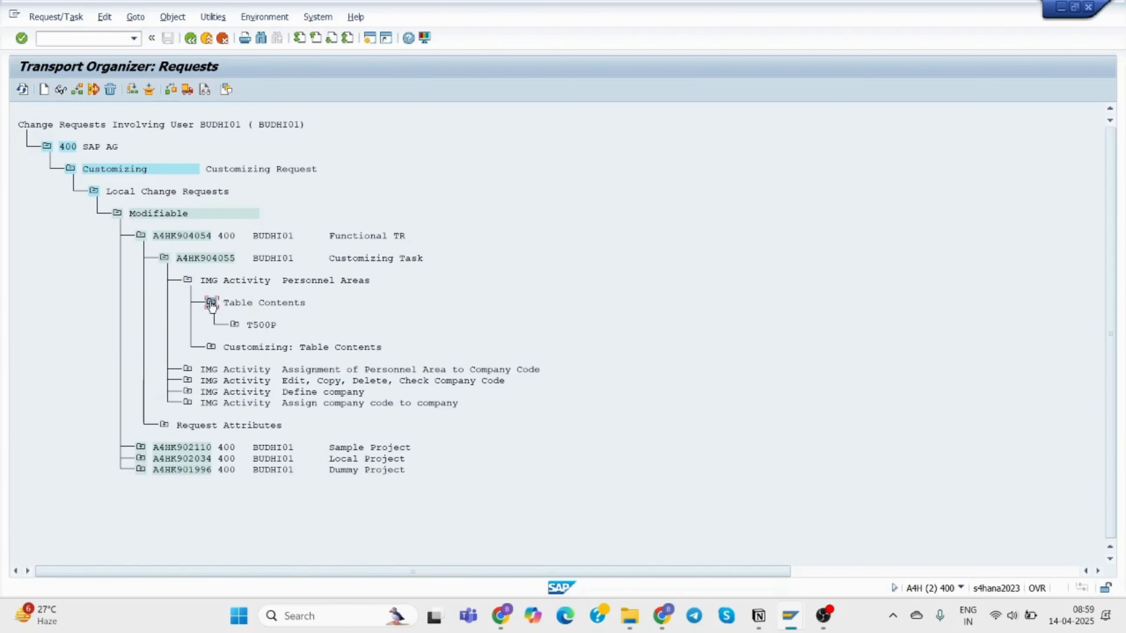
click(234, 325)
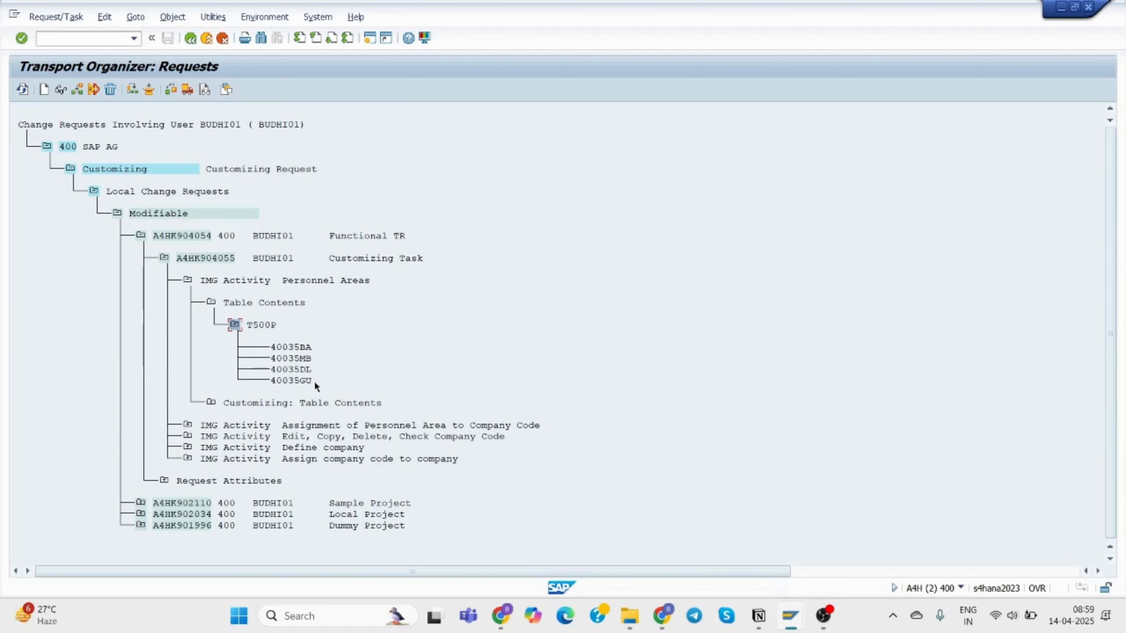
click(187, 426)
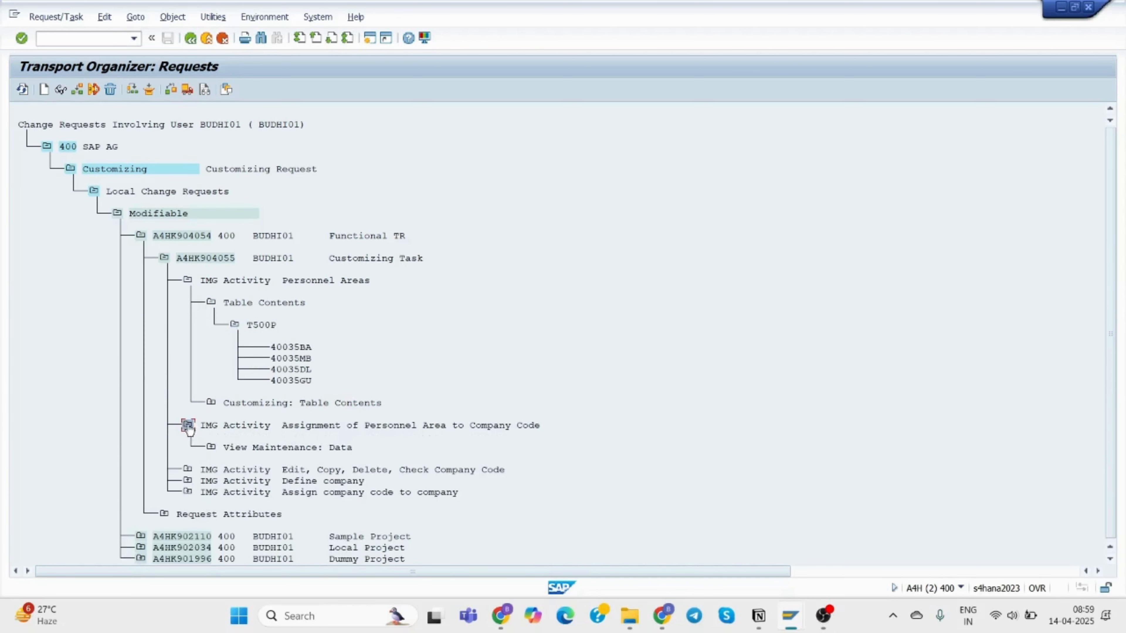
click(211, 448)
click(235, 468)
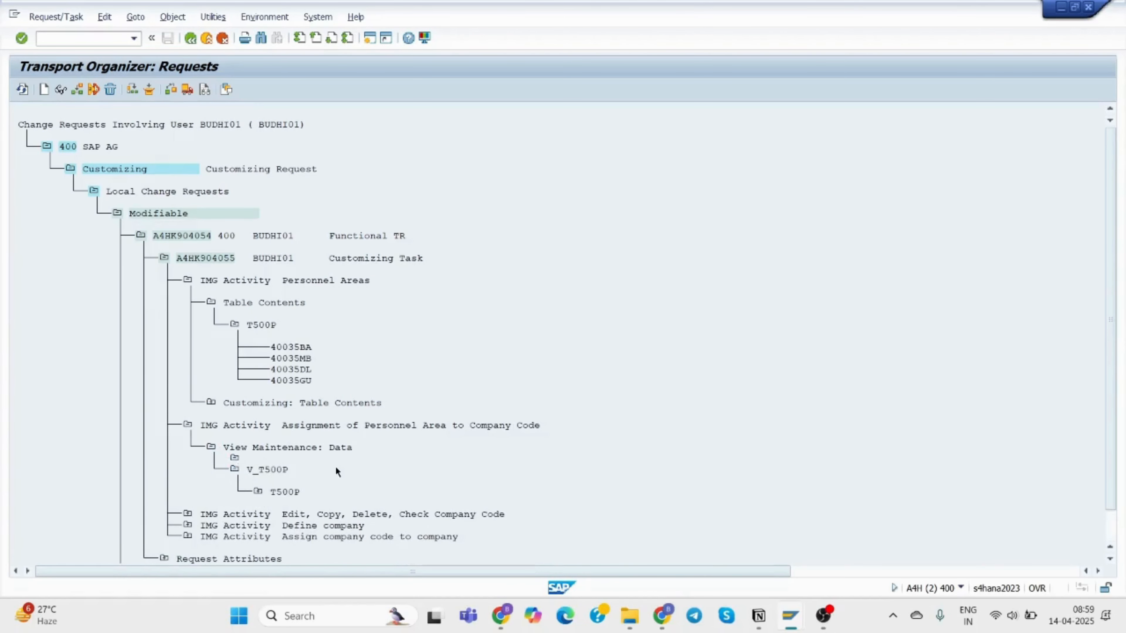
click(258, 469)
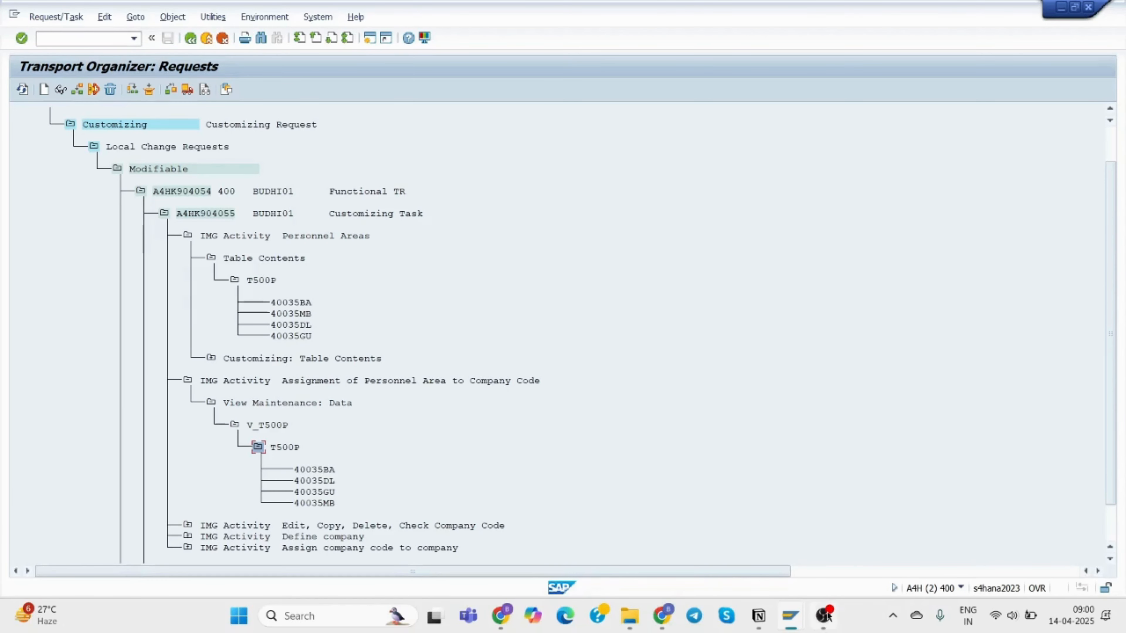
click(758, 616)
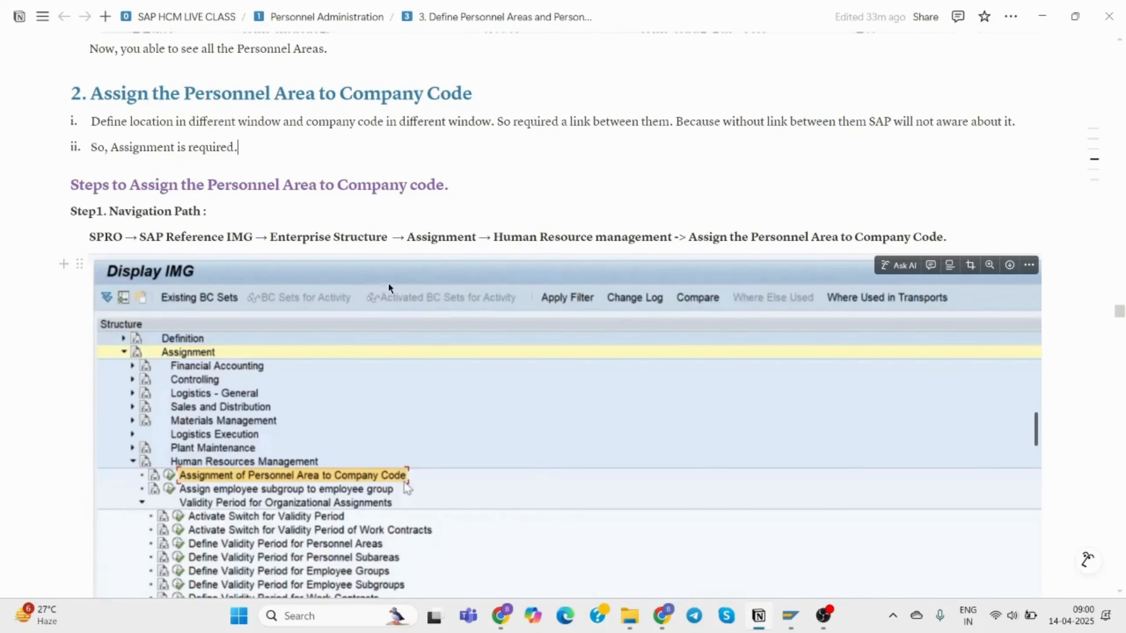
Jump to section '3. Personnel Subarea' via the notes' table of contents.
scroll(408, 215, down, 2)
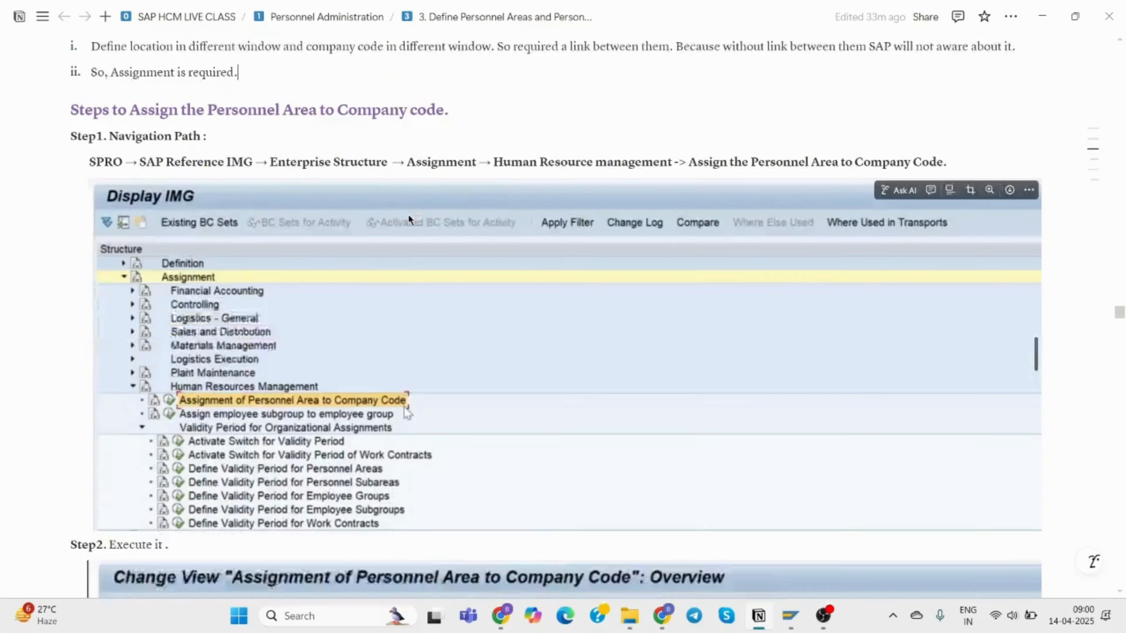
scroll(408, 215, down, 2)
mouse_move(1000, 162)
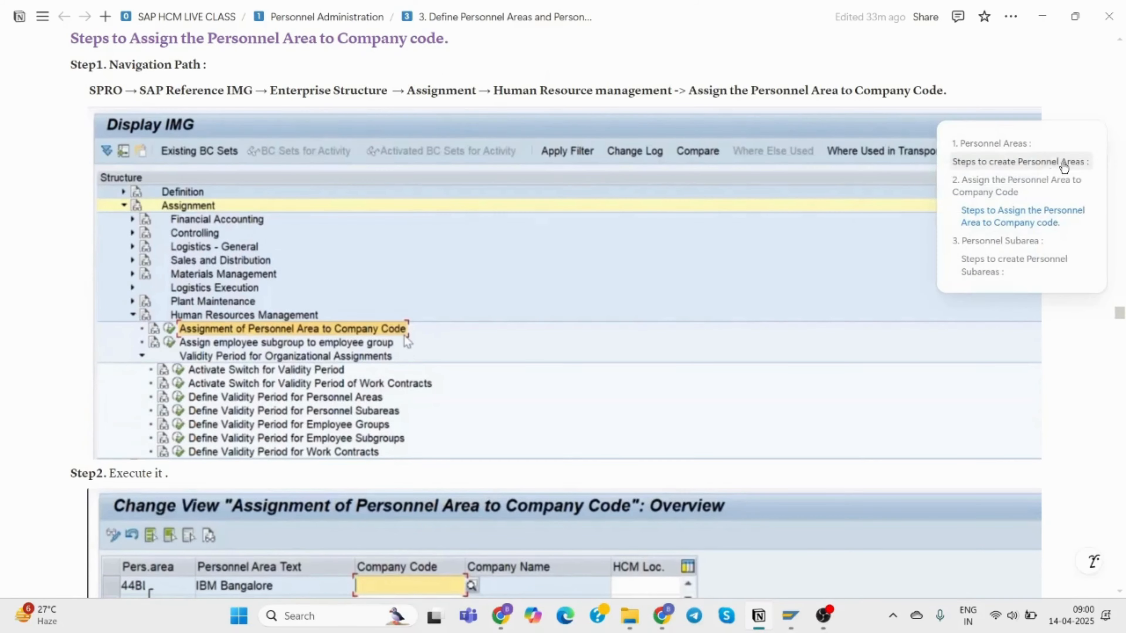
click(1024, 246)
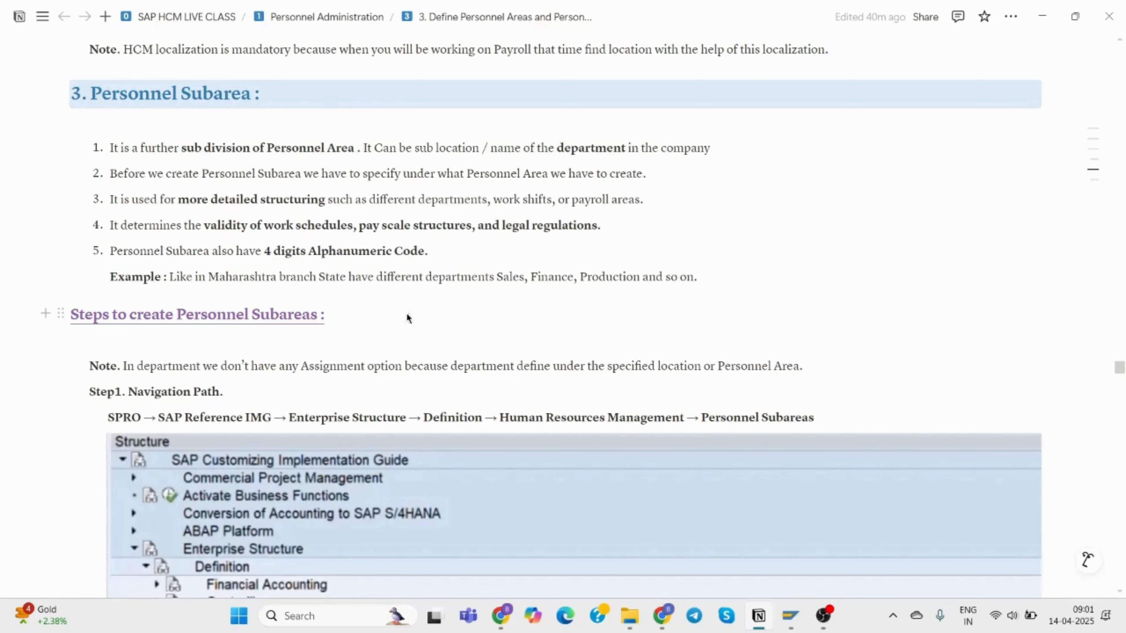
Scroll through the Personnel Subarea definition and creation steps in the notes.
scroll(406, 313, down, 5)
scroll(407, 314, up, 3)
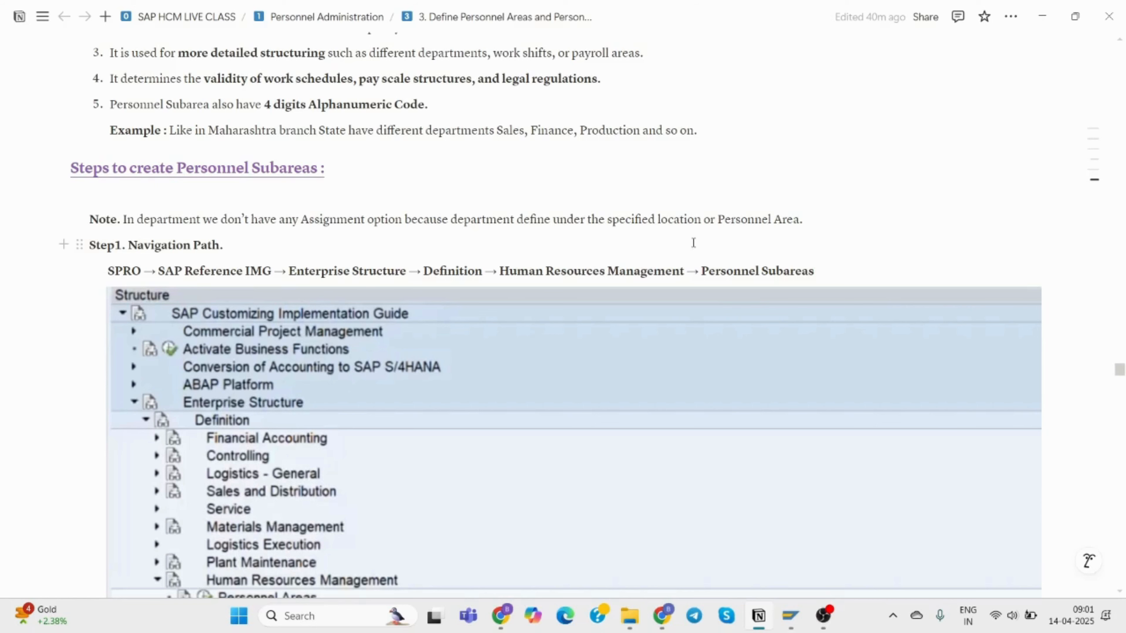
scroll(583, 287, down, 3)
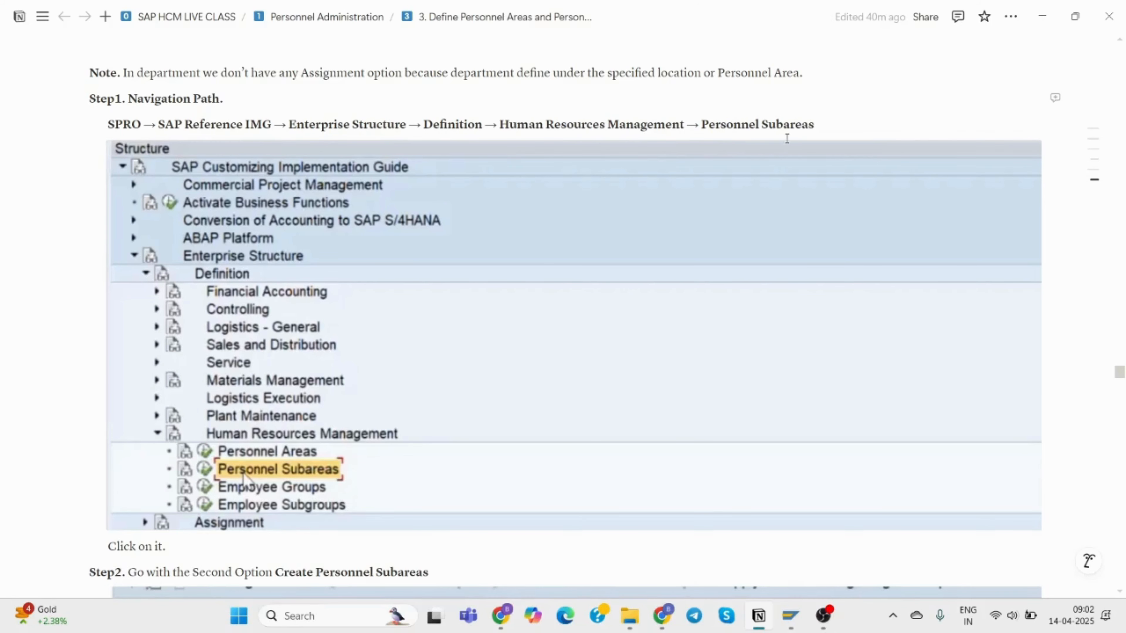
scroll(347, 404, down, 2)
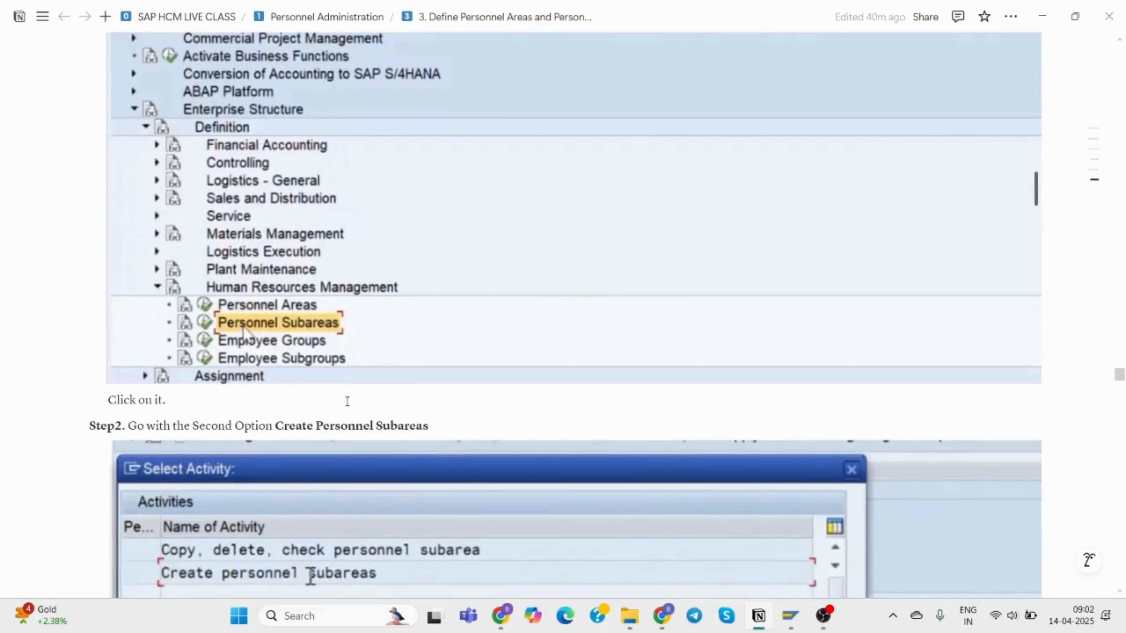
scroll(320, 402, up, 1)
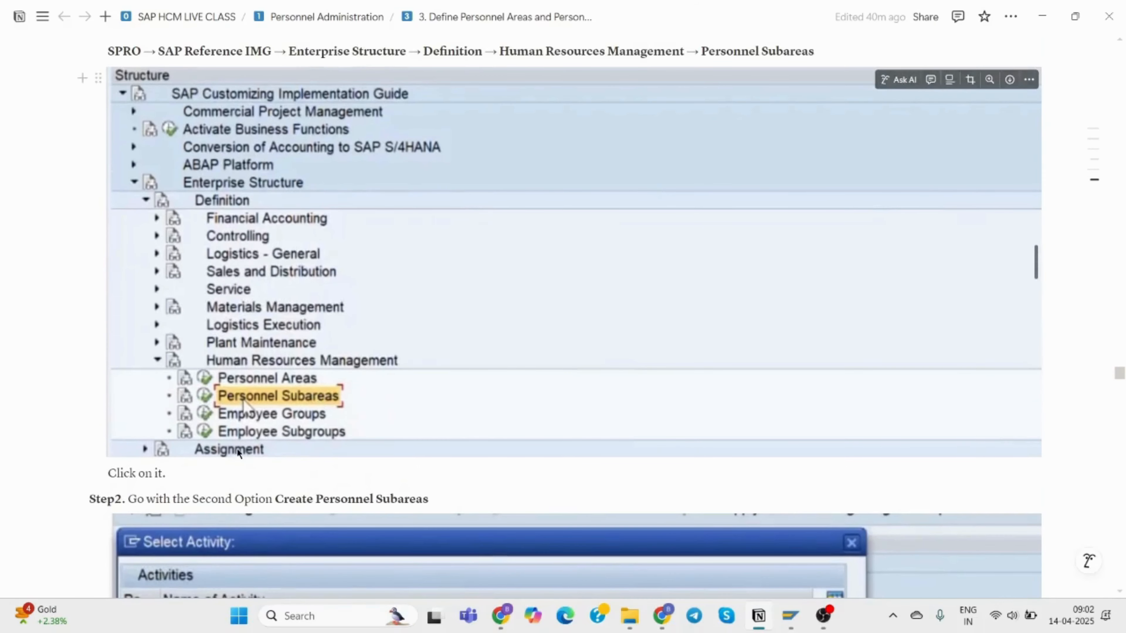
scroll(237, 449, down, 7)
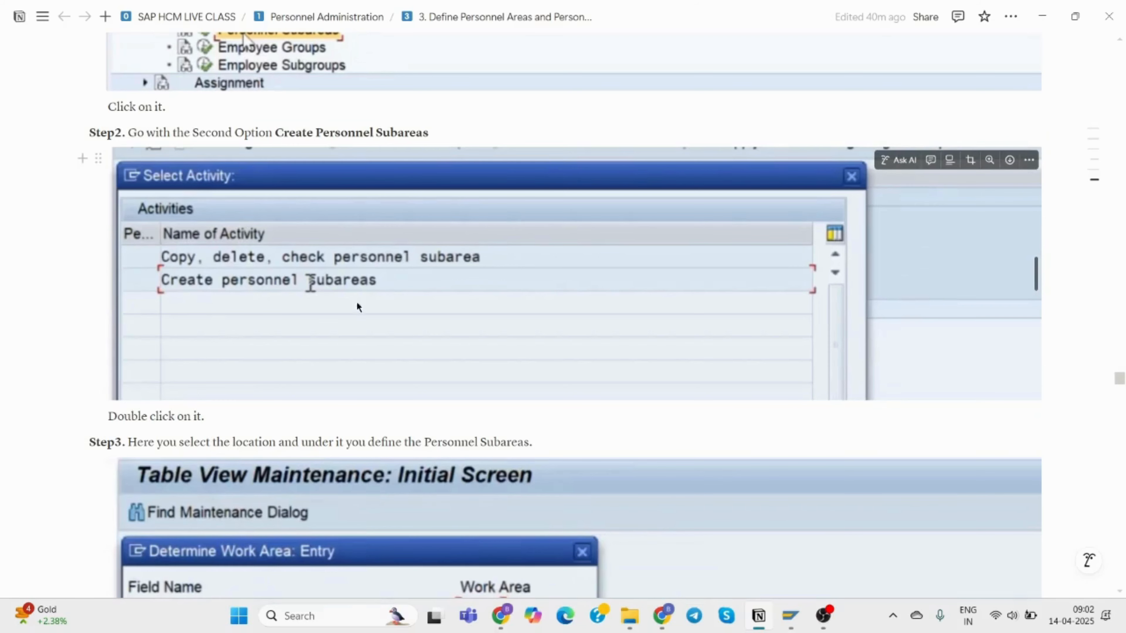
scroll(401, 302, down, 3)
scroll(401, 302, down, 3)
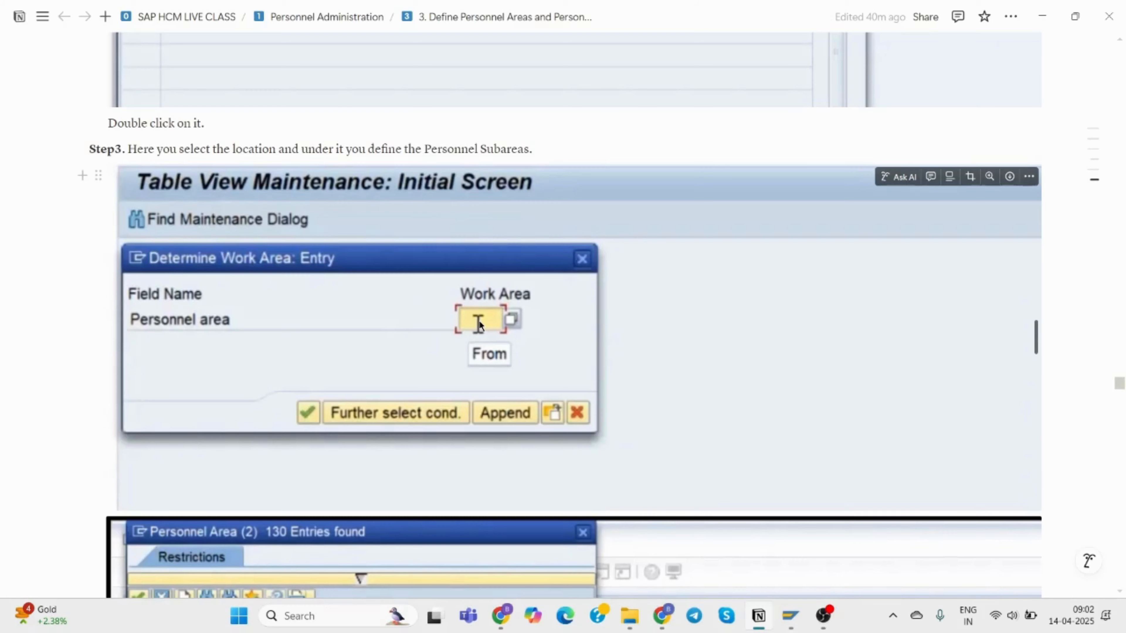
scroll(490, 331, down, 3)
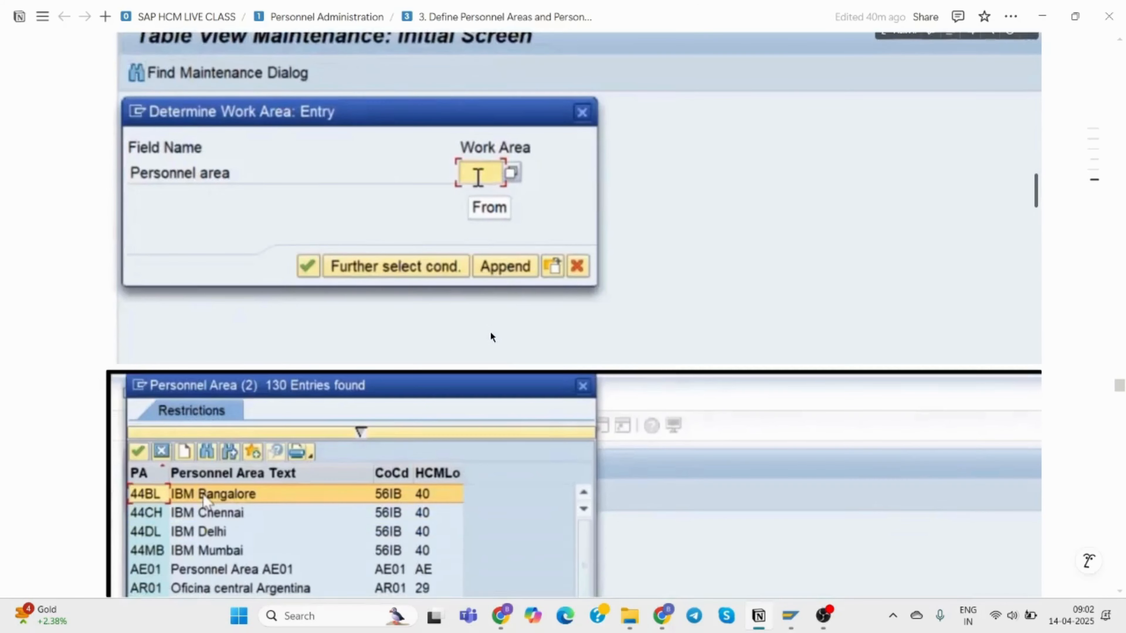
scroll(490, 337, down, 4)
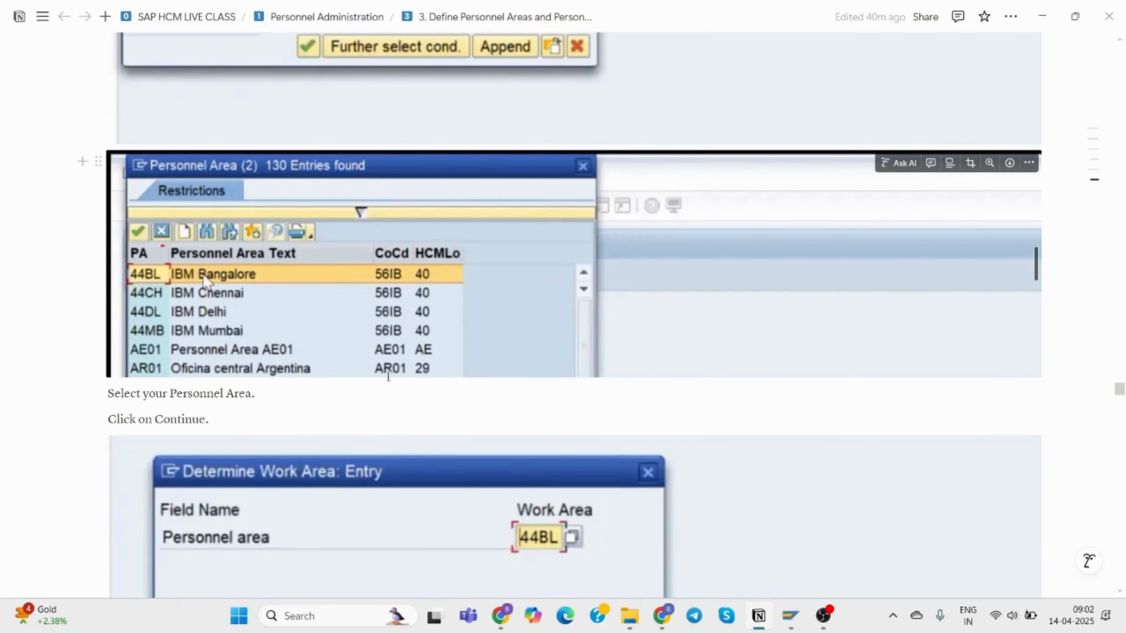
scroll(466, 332, down, 5)
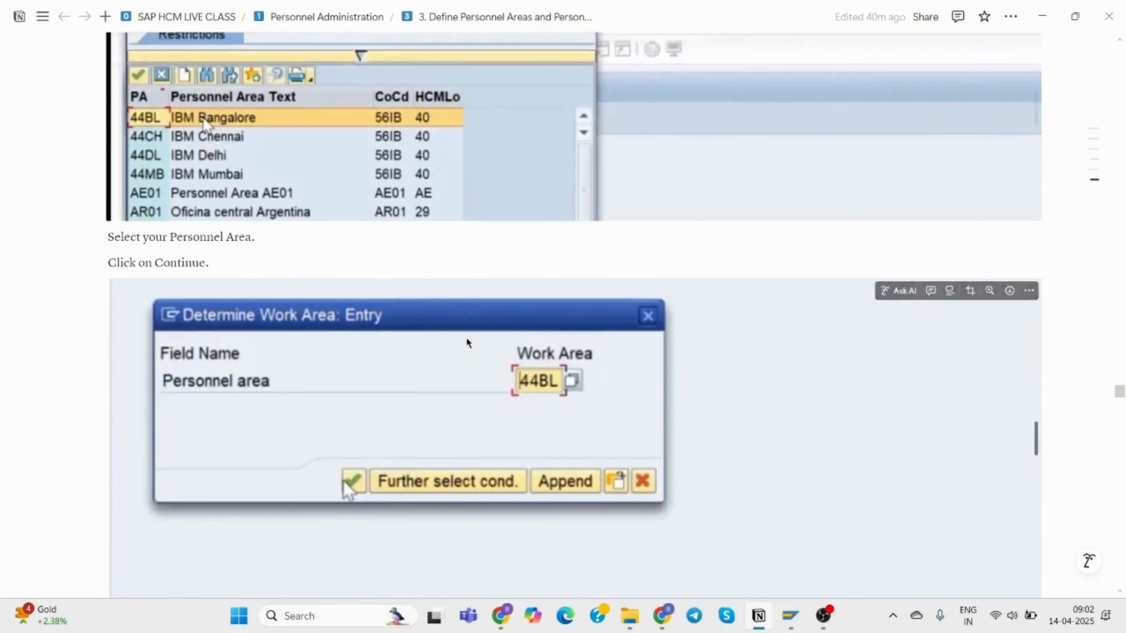
scroll(304, 323, down, 9)
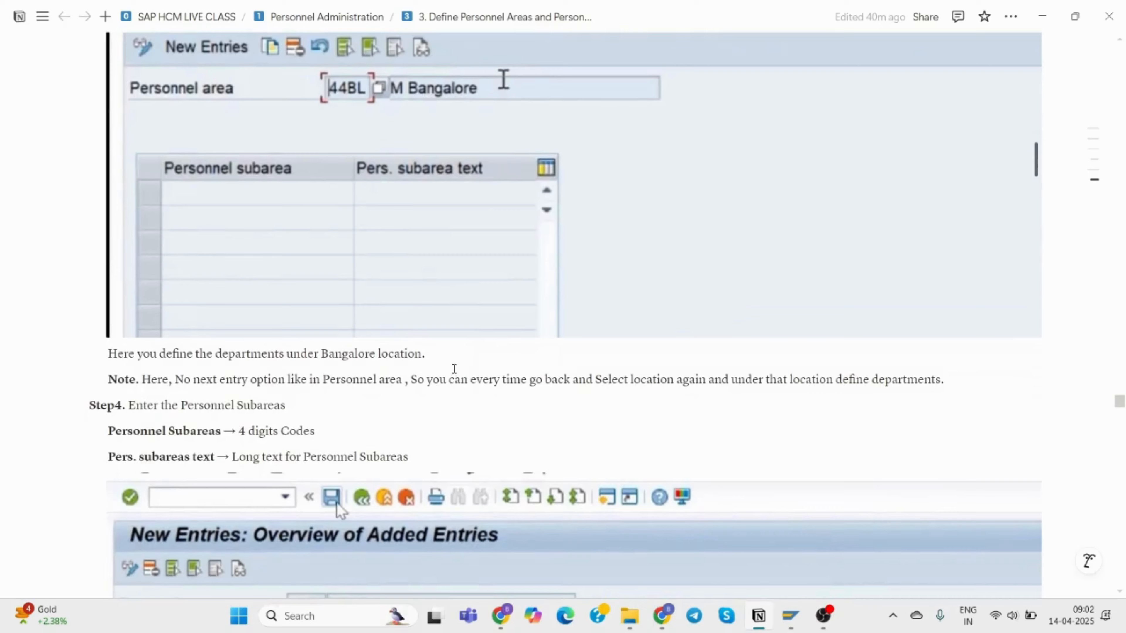
scroll(555, 243, down, 8)
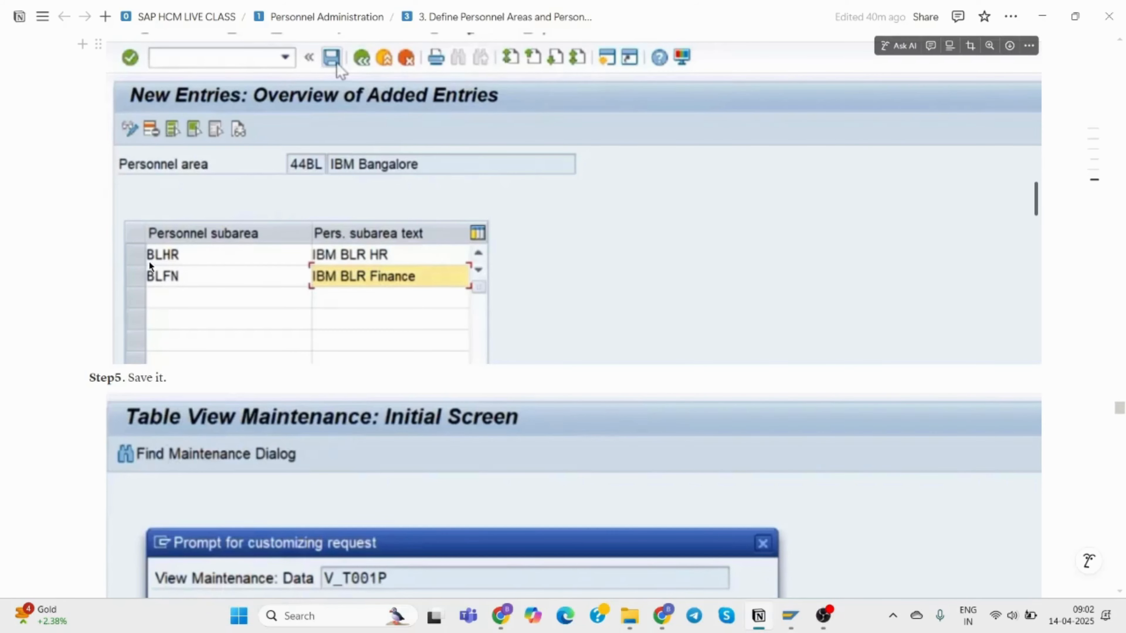
scroll(311, 306, down, 10)
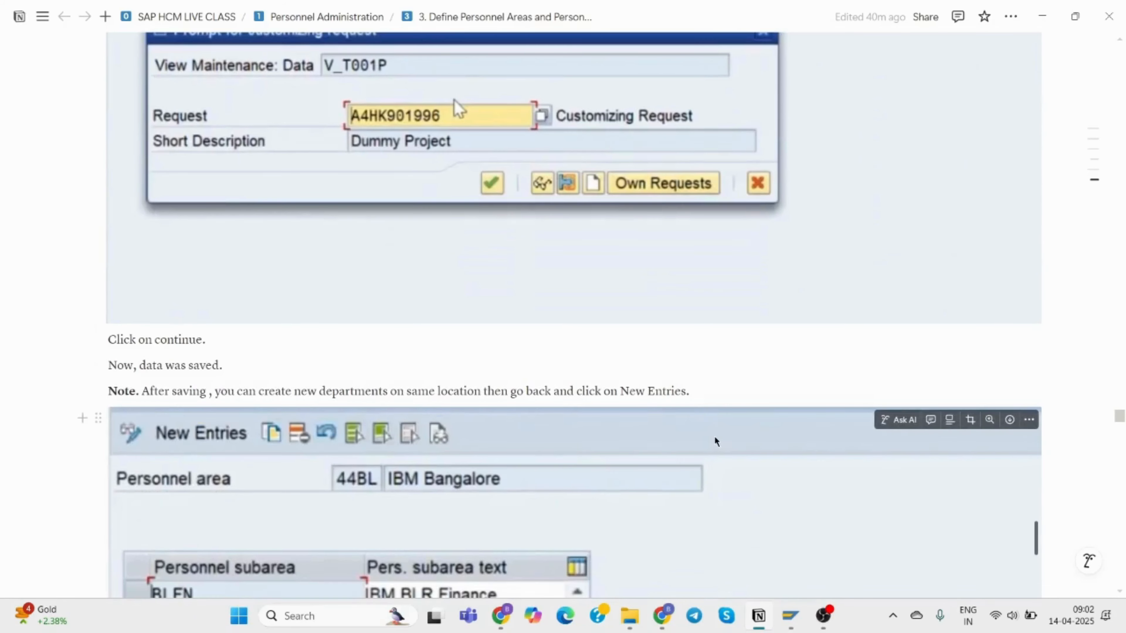
Bring the SAP company code assignment window back to the front.
click(788, 615)
mouse_move(791, 617)
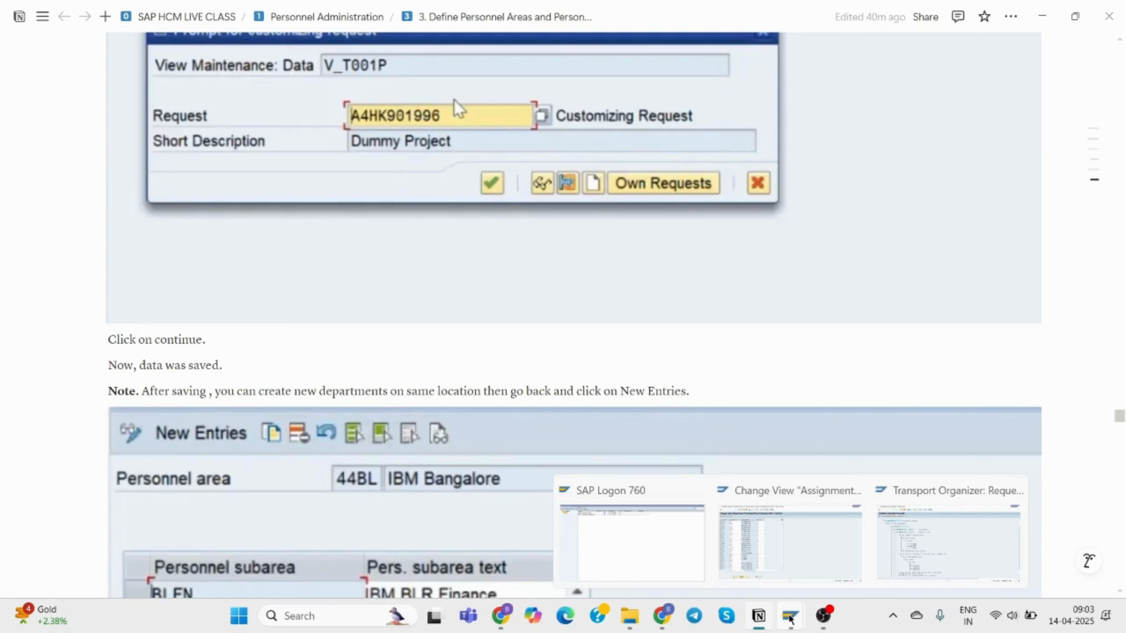
click(796, 537)
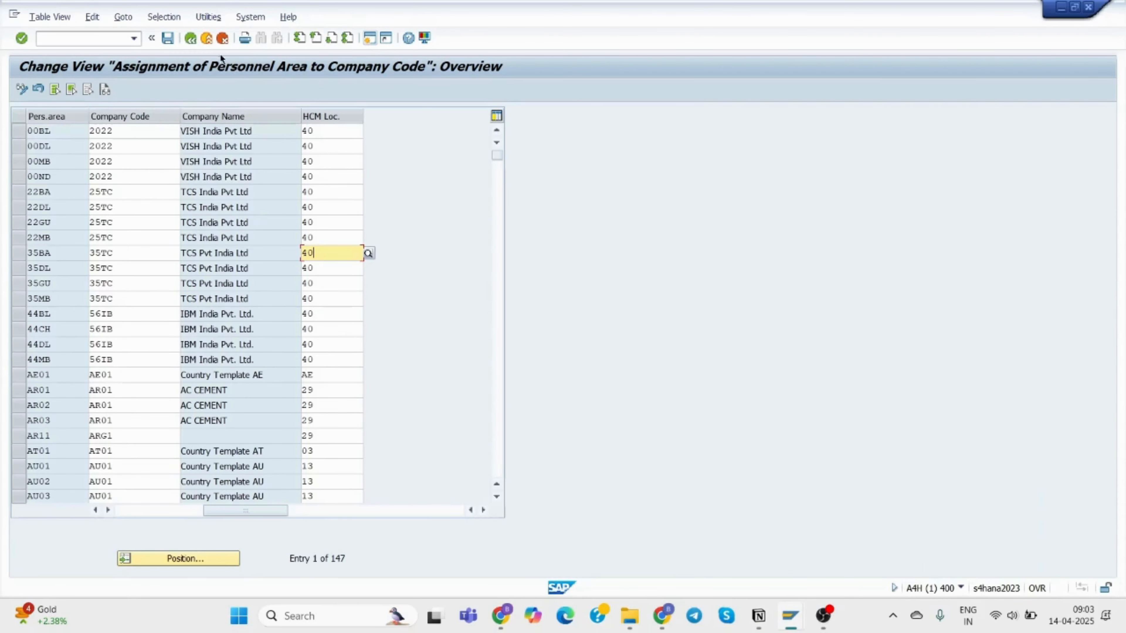
Leave the assignment table, return to SAP Easy Access, and run SPRO.
click(186, 39)
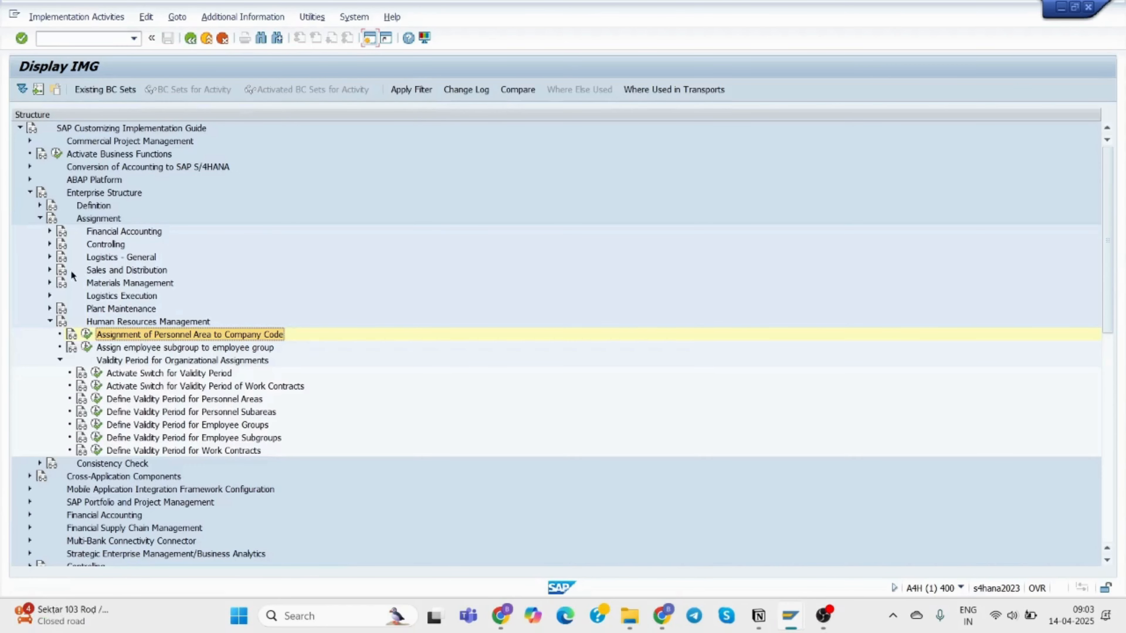
click(50, 322)
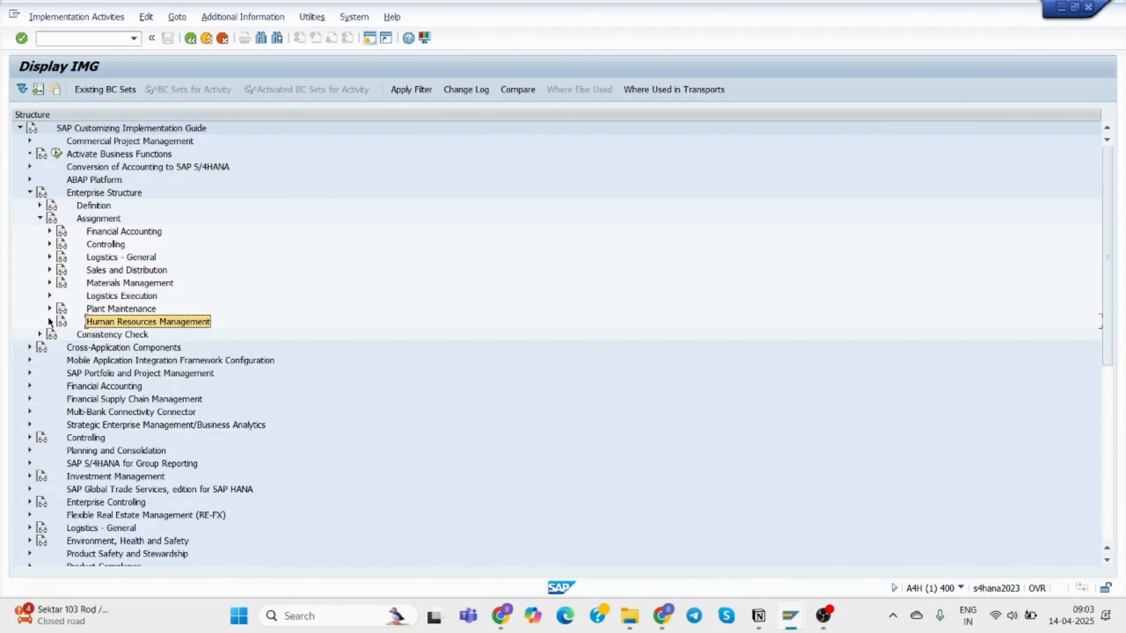
click(191, 39)
click(192, 39)
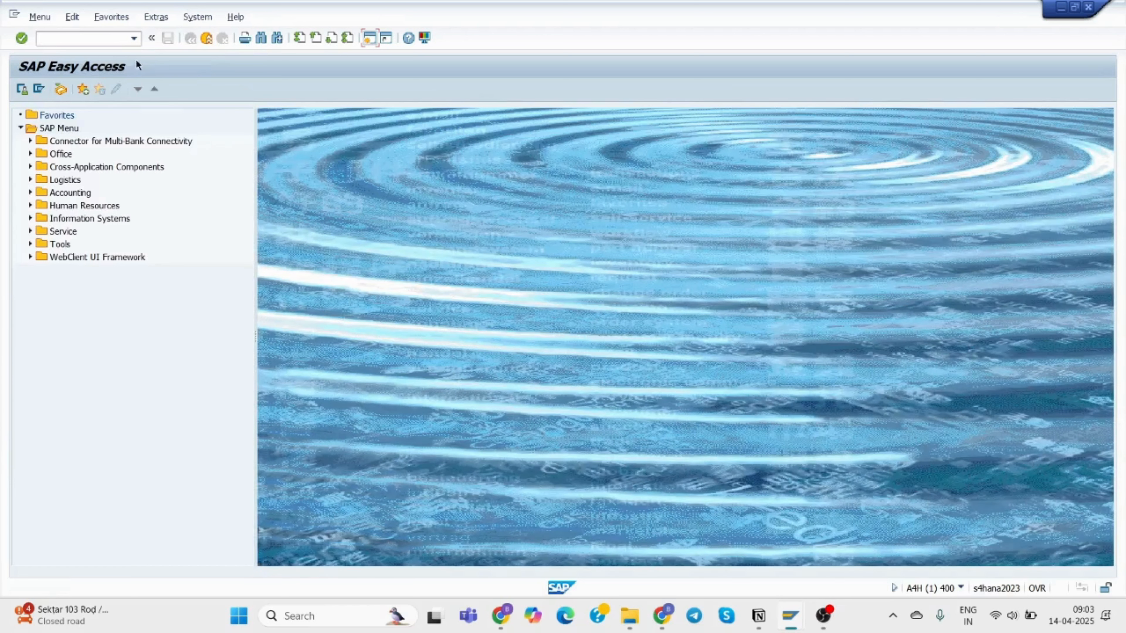
text(SPRO)
key(Return)
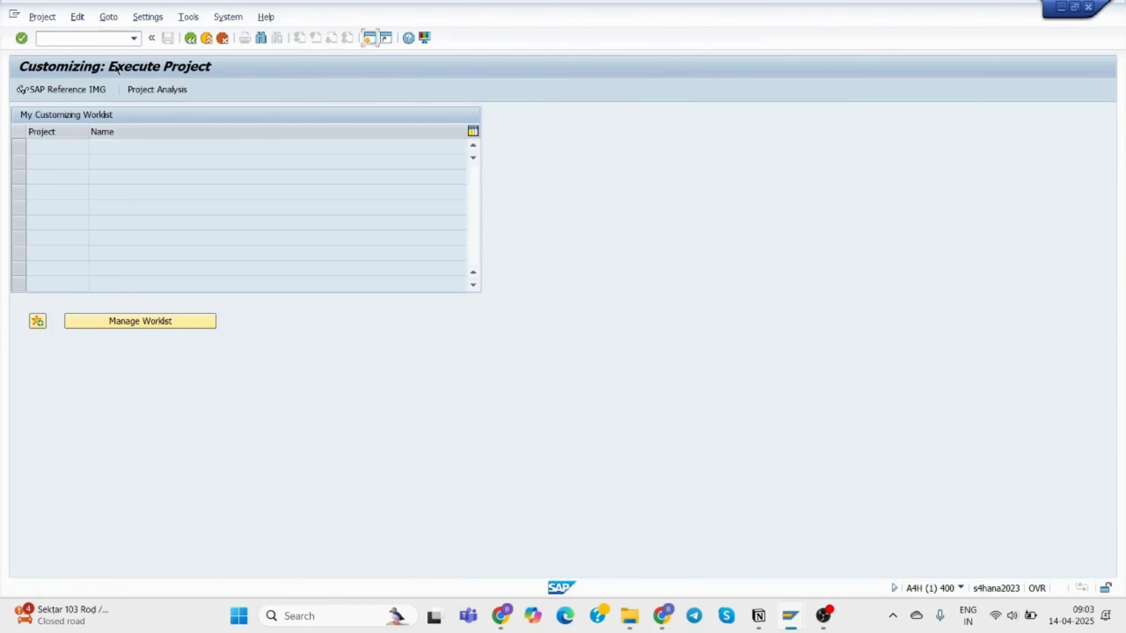
In the Reference IMG, go to Enterprise Structure > Definition > HR Management > Personnel Subareas and start Create personnel subareas.
click(83, 89)
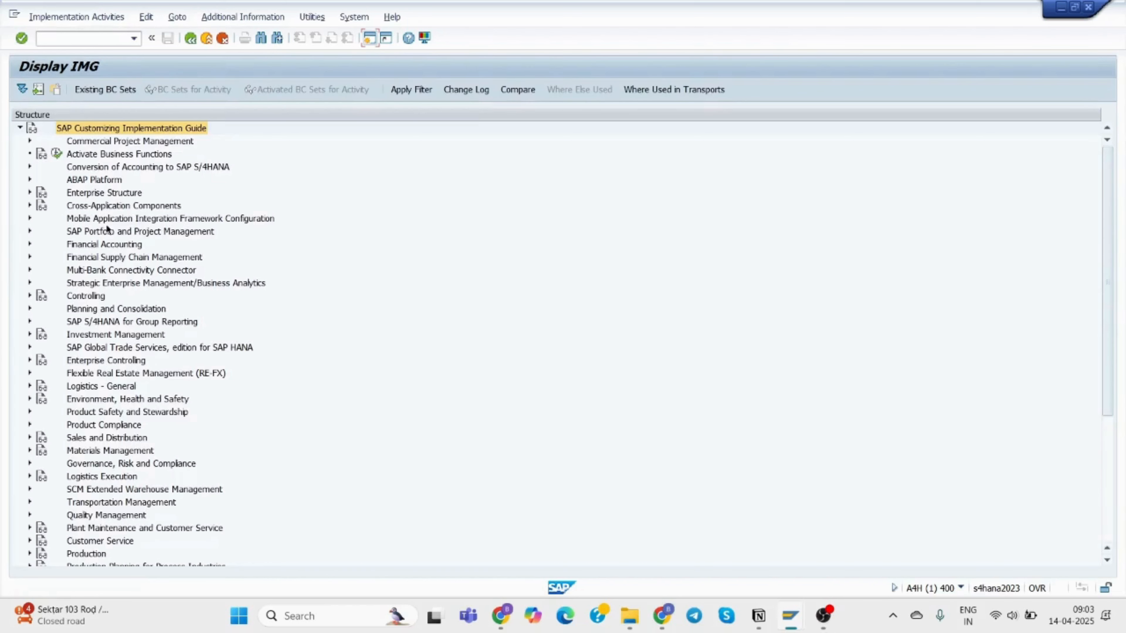
click(29, 192)
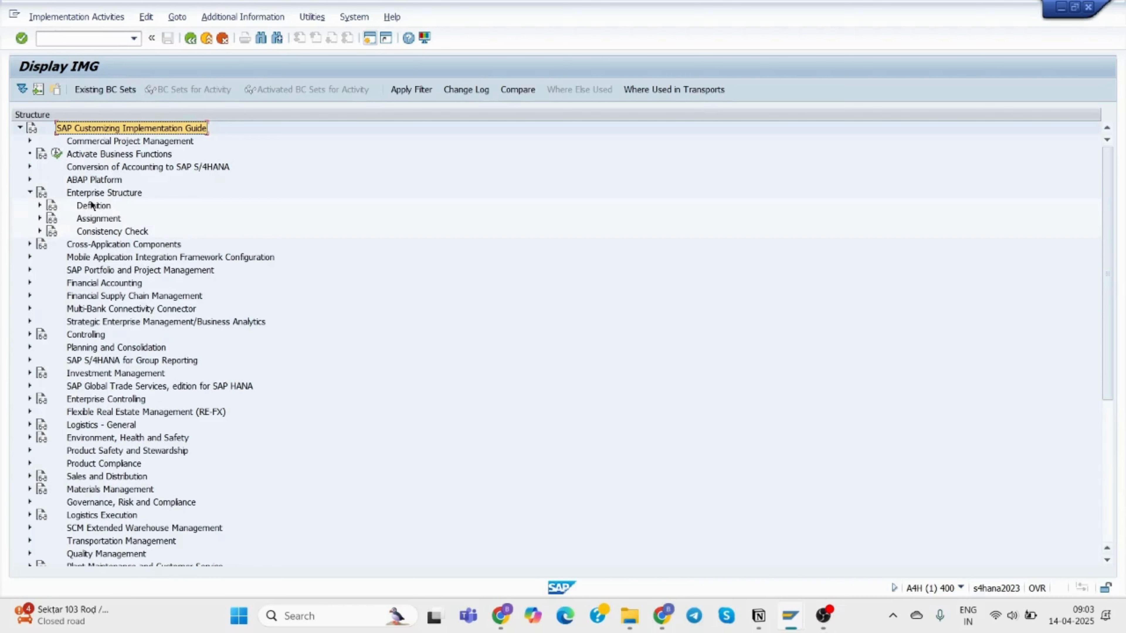
click(40, 206)
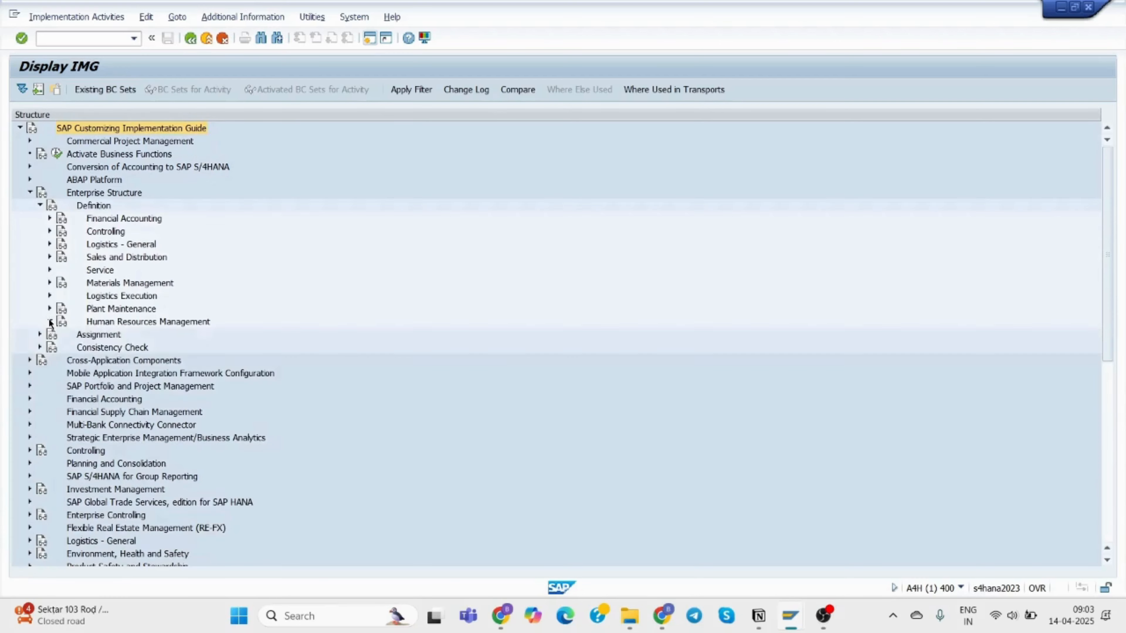
click(51, 322)
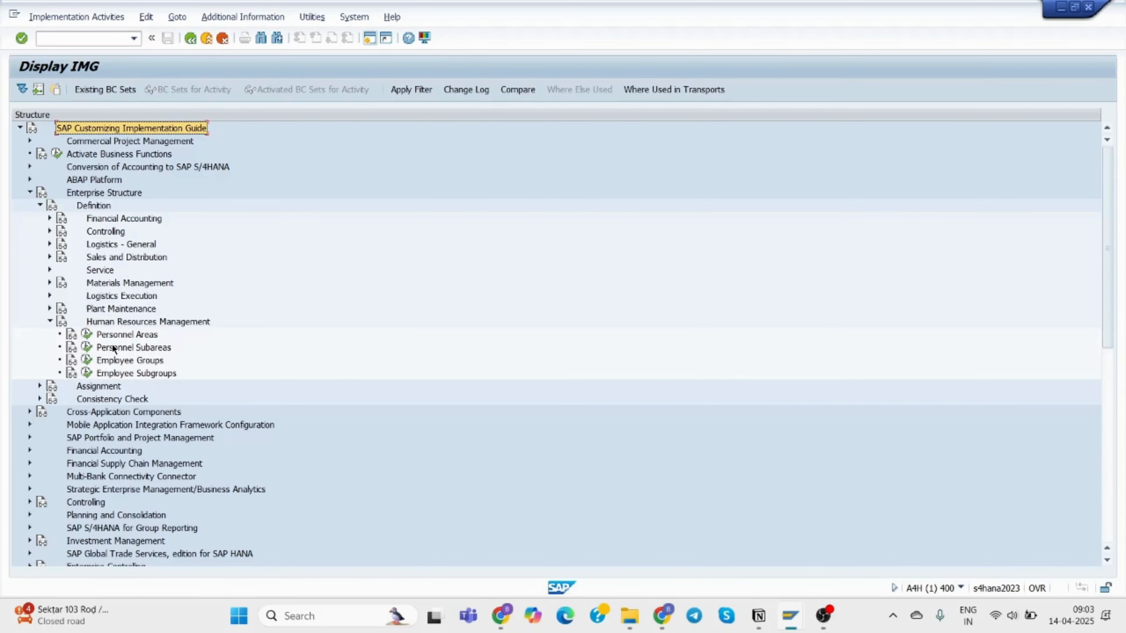
click(88, 347)
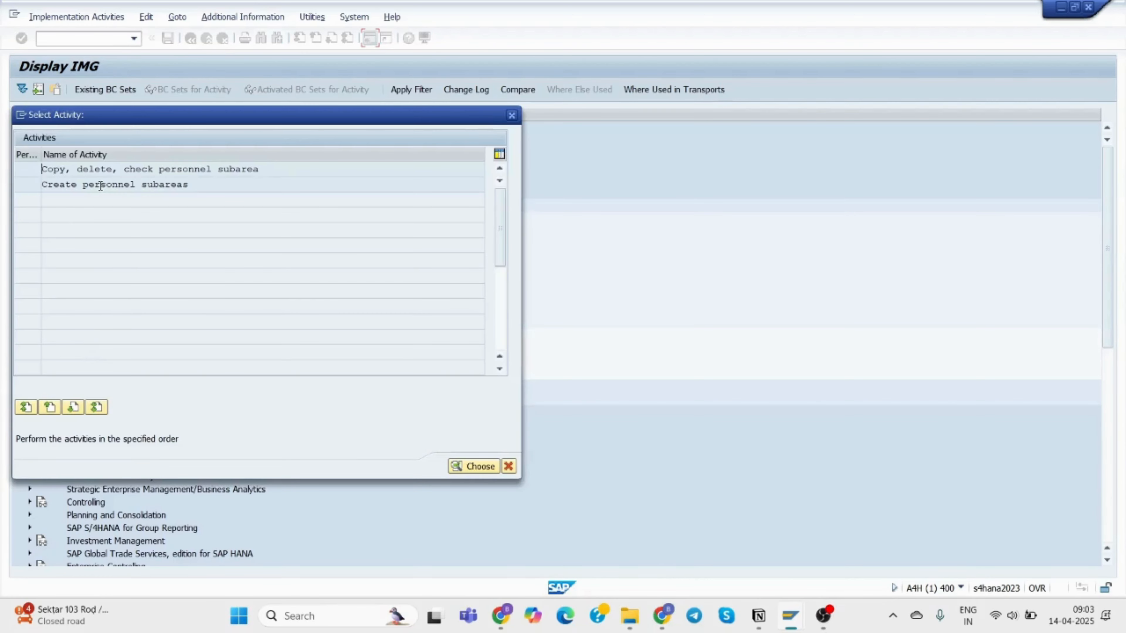
double_click(81, 185)
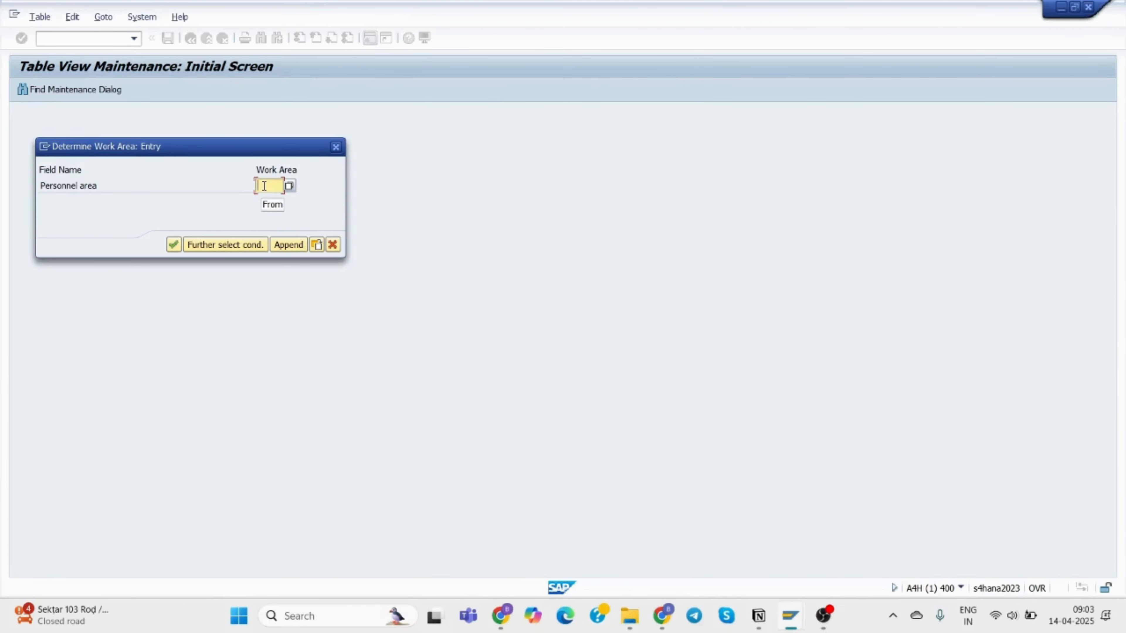
Choose work area 35BA (TCS Bangalore) from F4 and open New Entries for personnel subareas.
text(35BA)
click(173, 243)
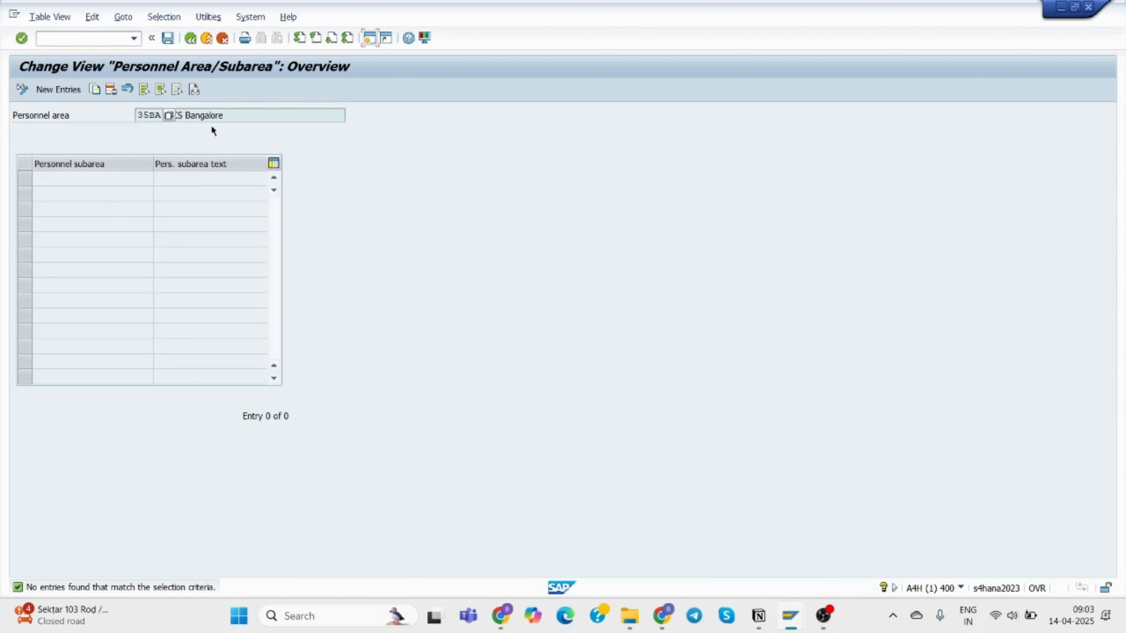
click(192, 39)
double_click(163, 184)
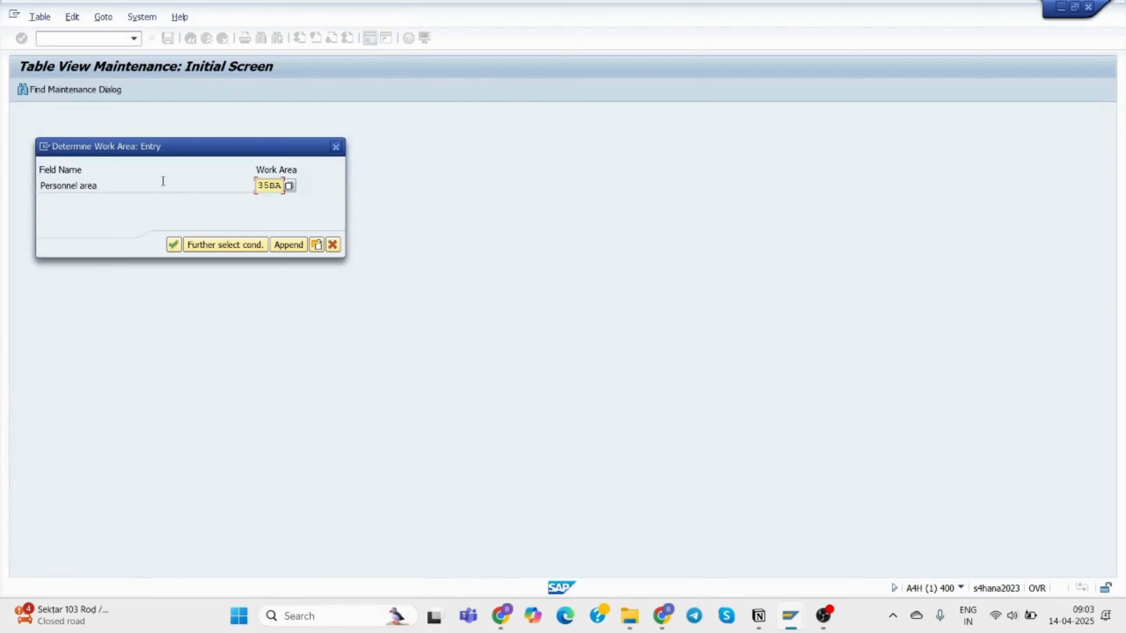
click(290, 186)
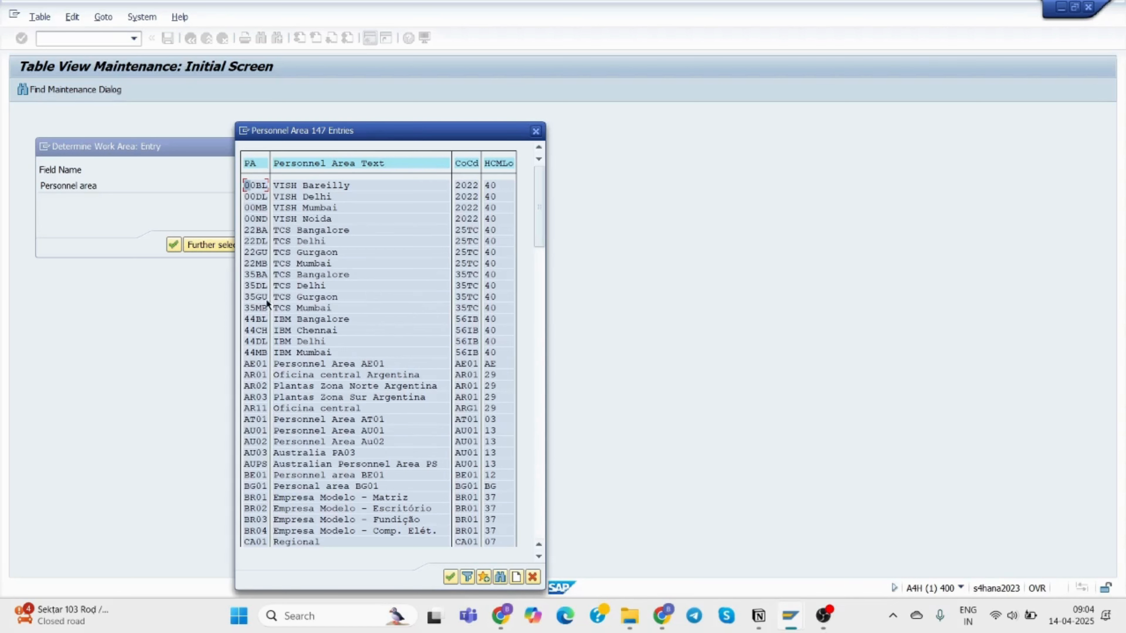
click(263, 278)
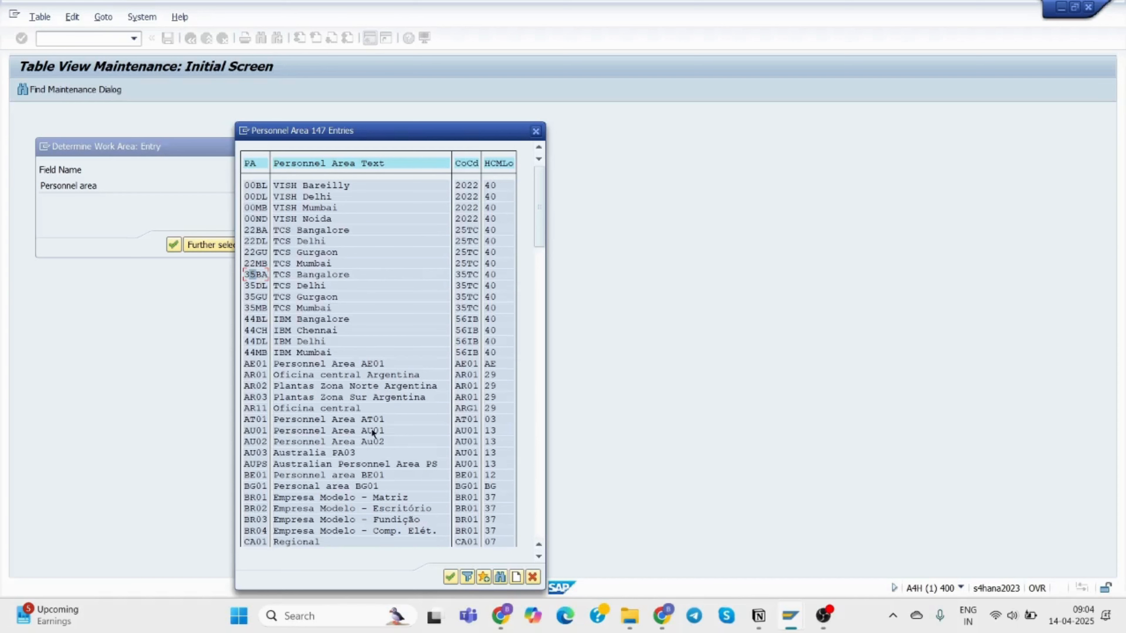
click(446, 577)
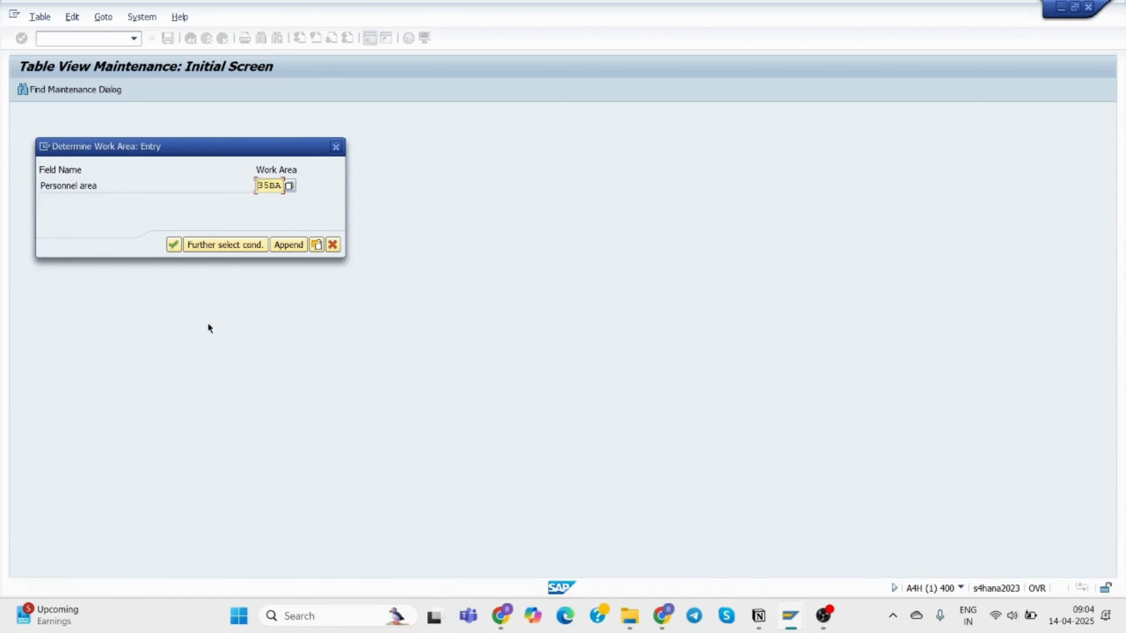
click(172, 244)
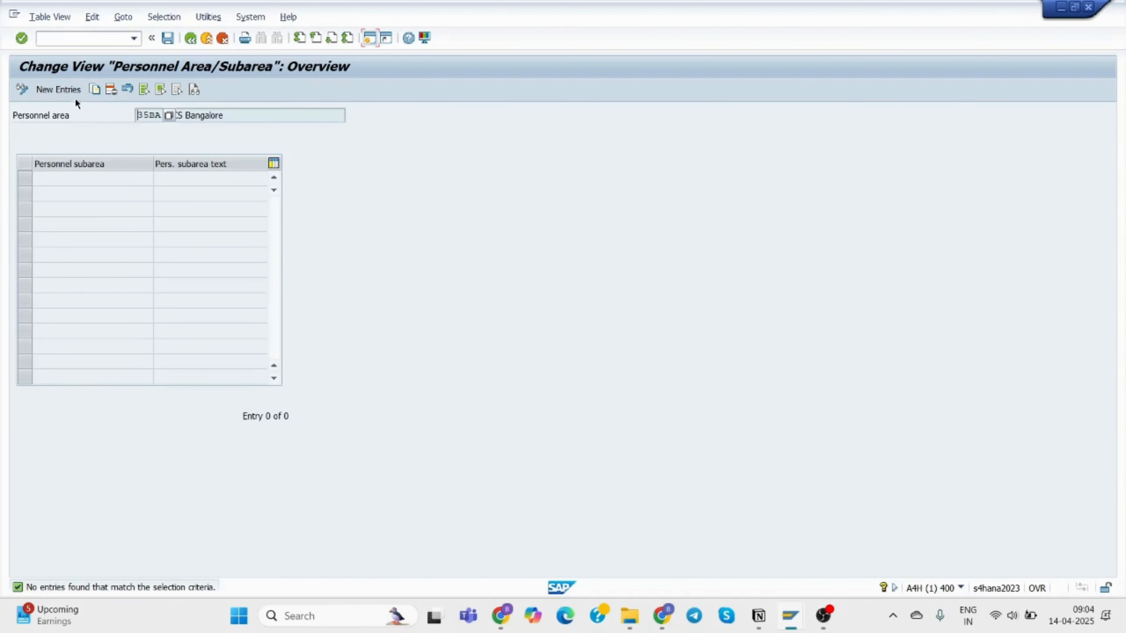
click(59, 90)
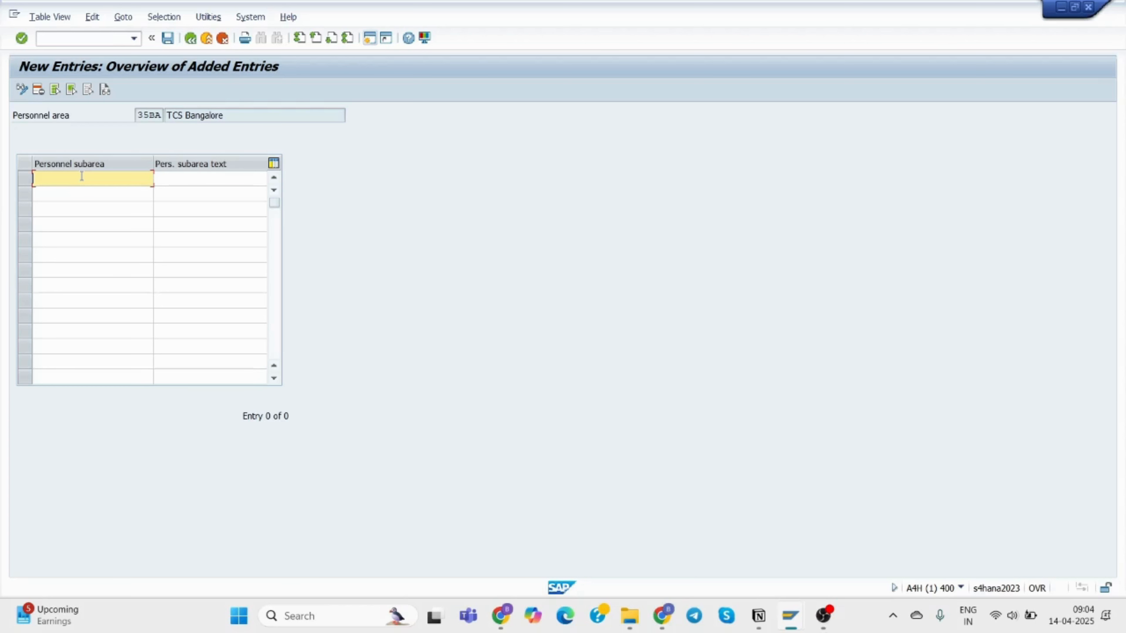
Enter subareas BAHR with text 'TCS BA hR' and BAIT with text 'TCS BA IT'.
text(B)
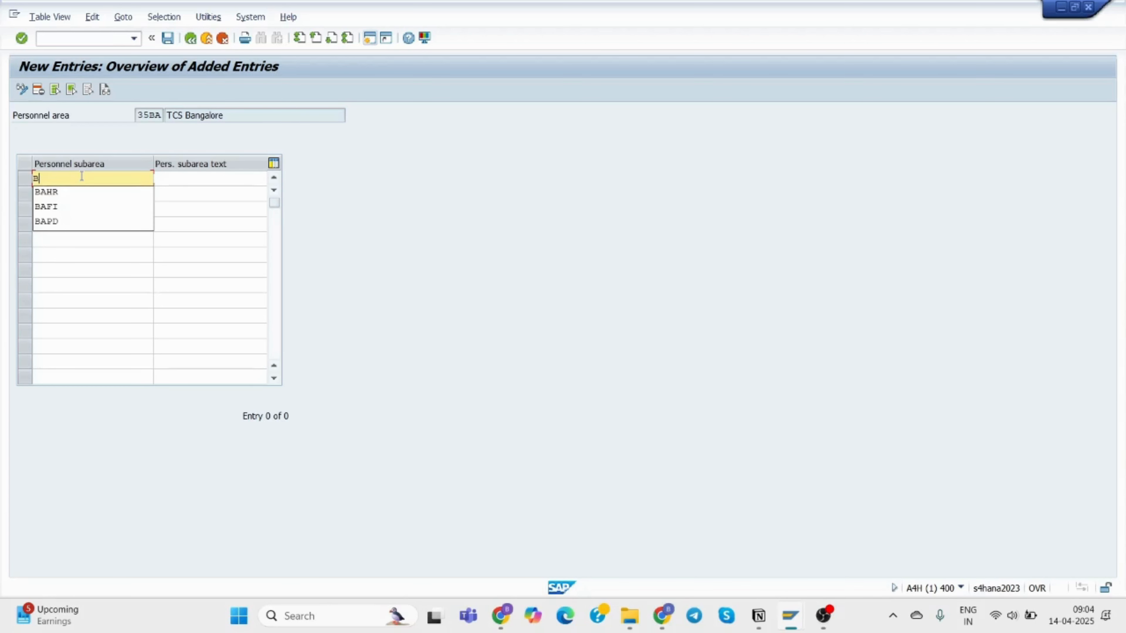
text(AHR)
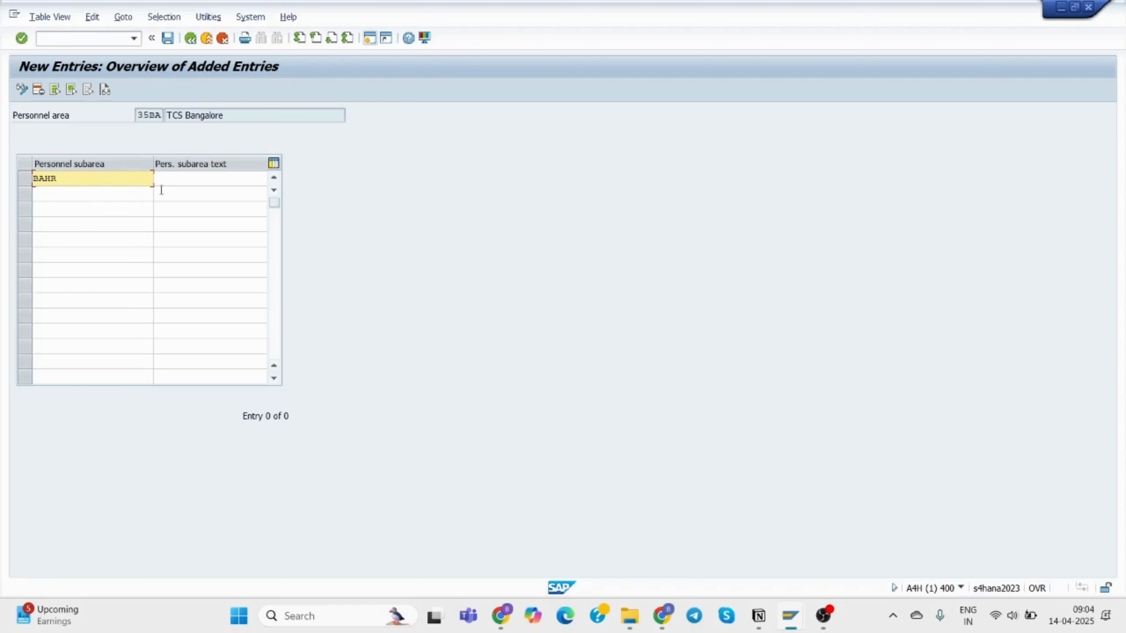
click(173, 179)
text(TCS )
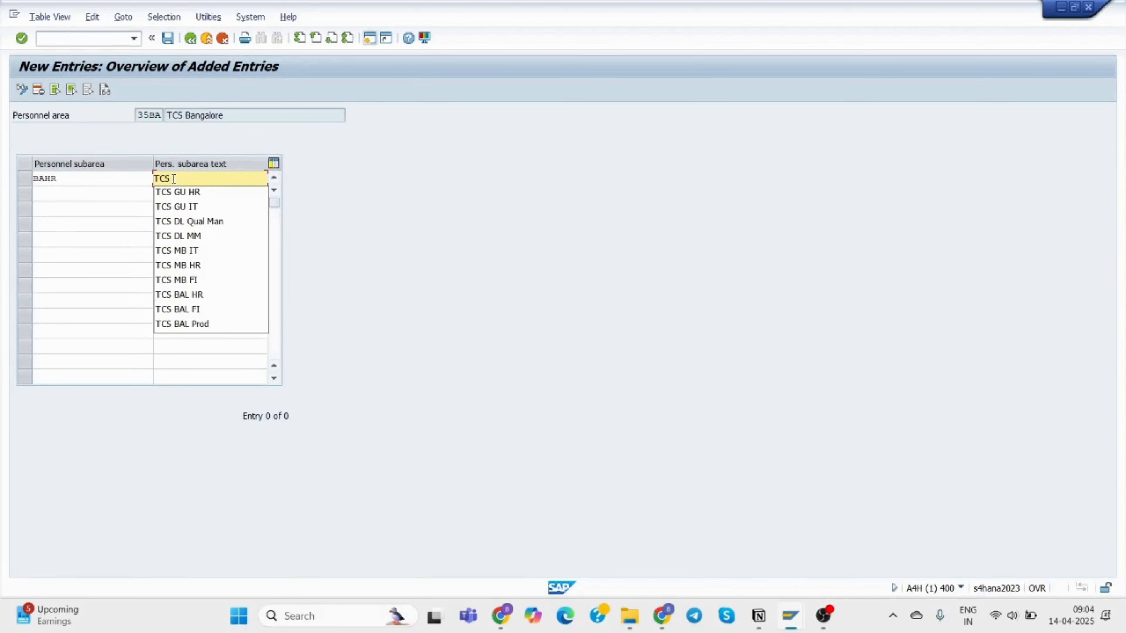
text(B)
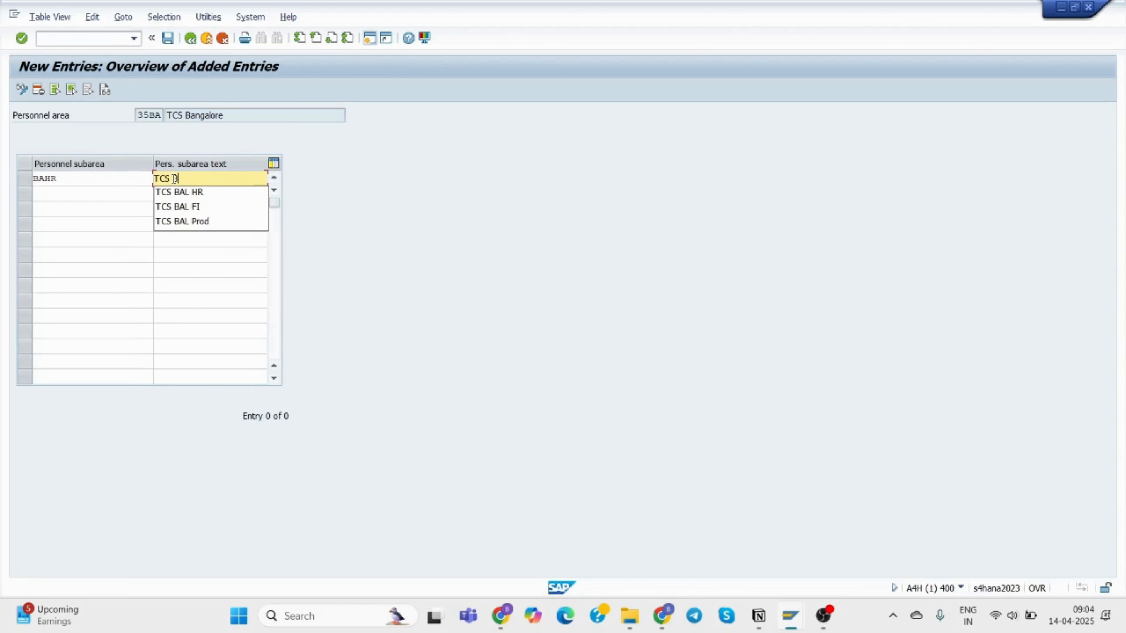
text(A hR)
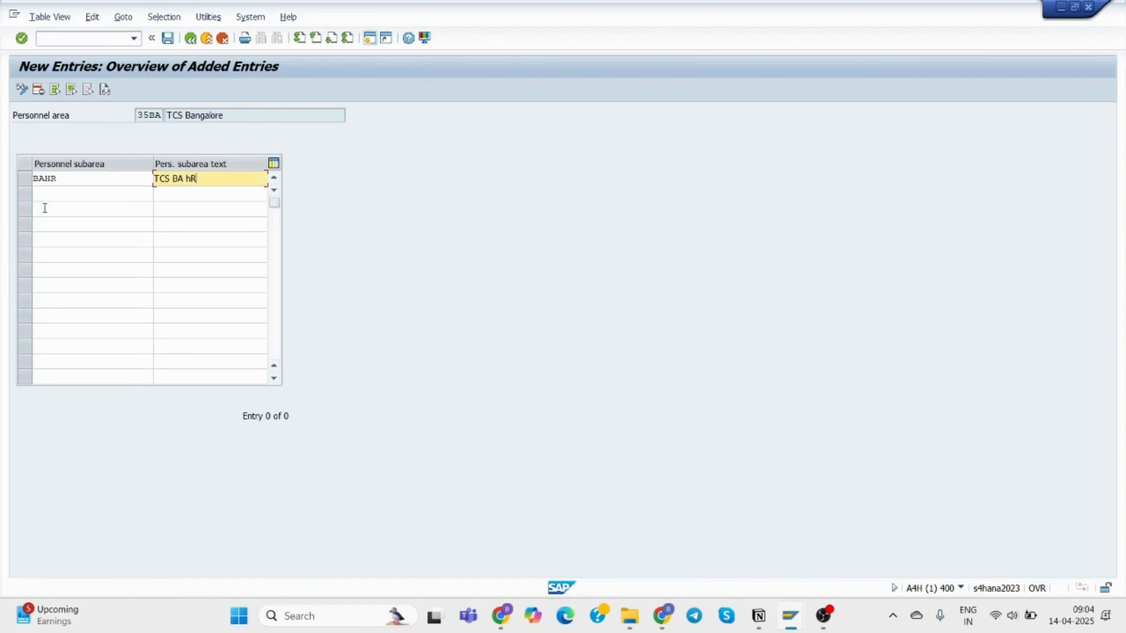
click(59, 189)
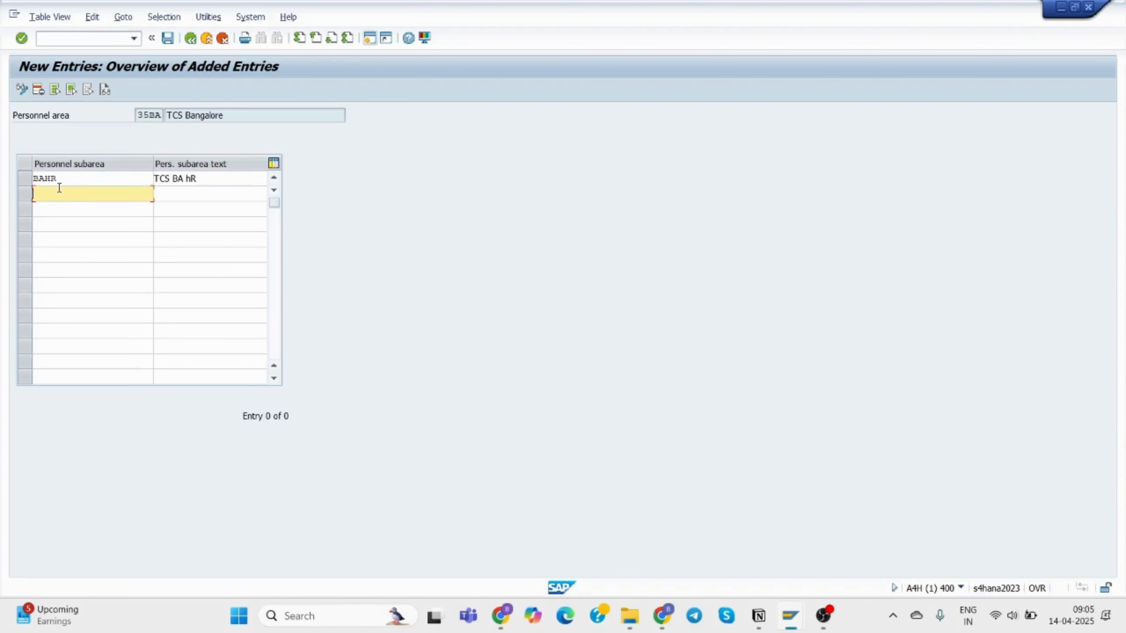
text(BA)
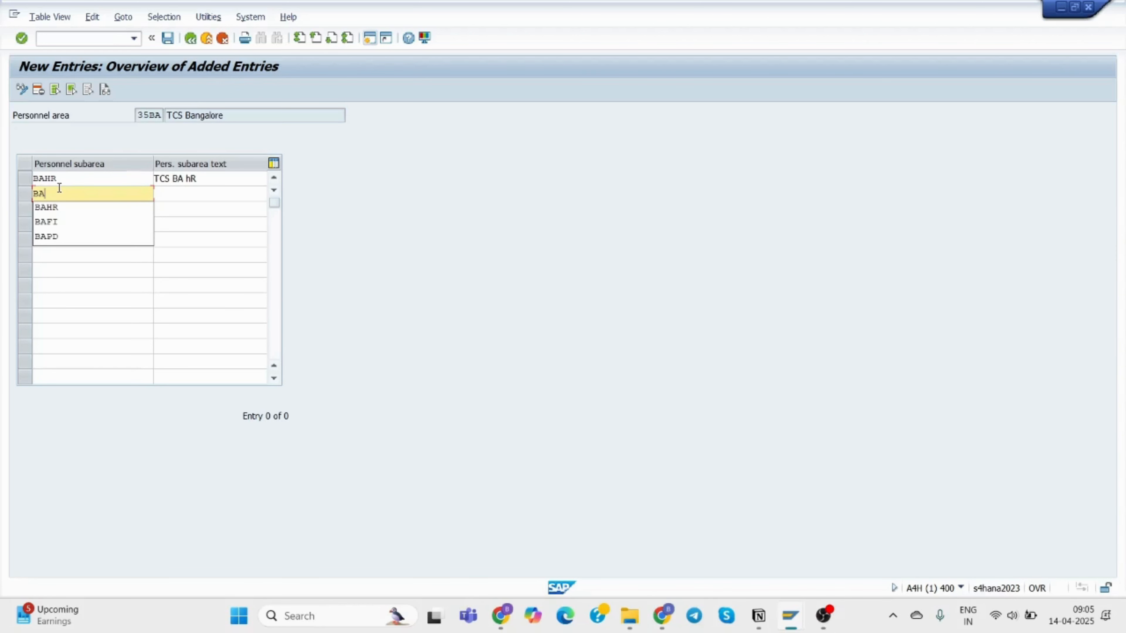
text(IT)
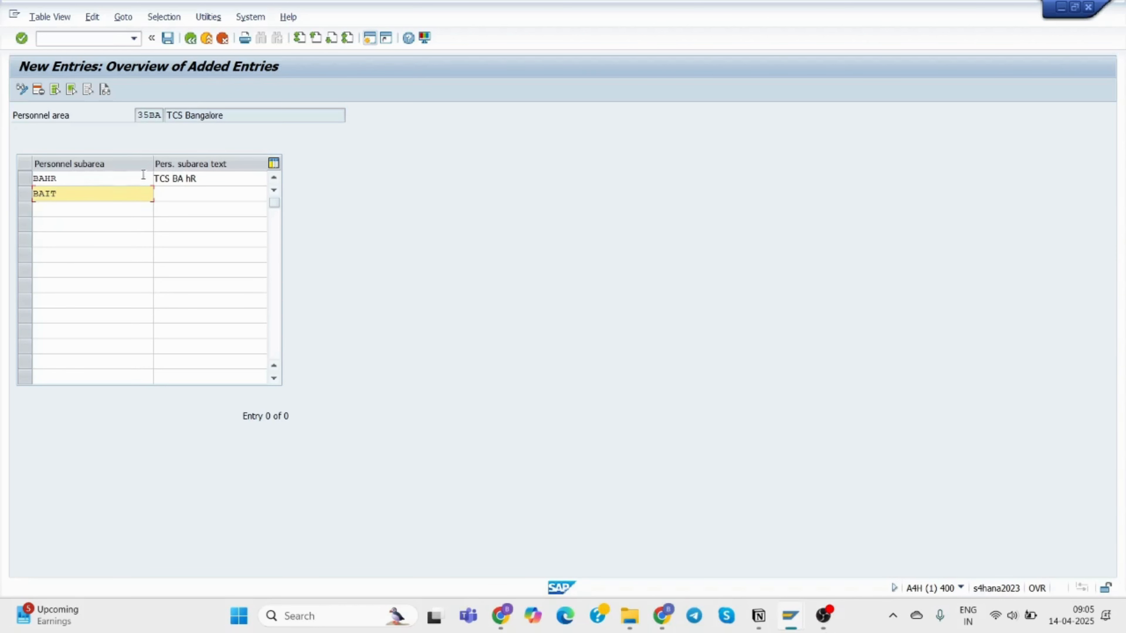
click(175, 189)
text(TCS)
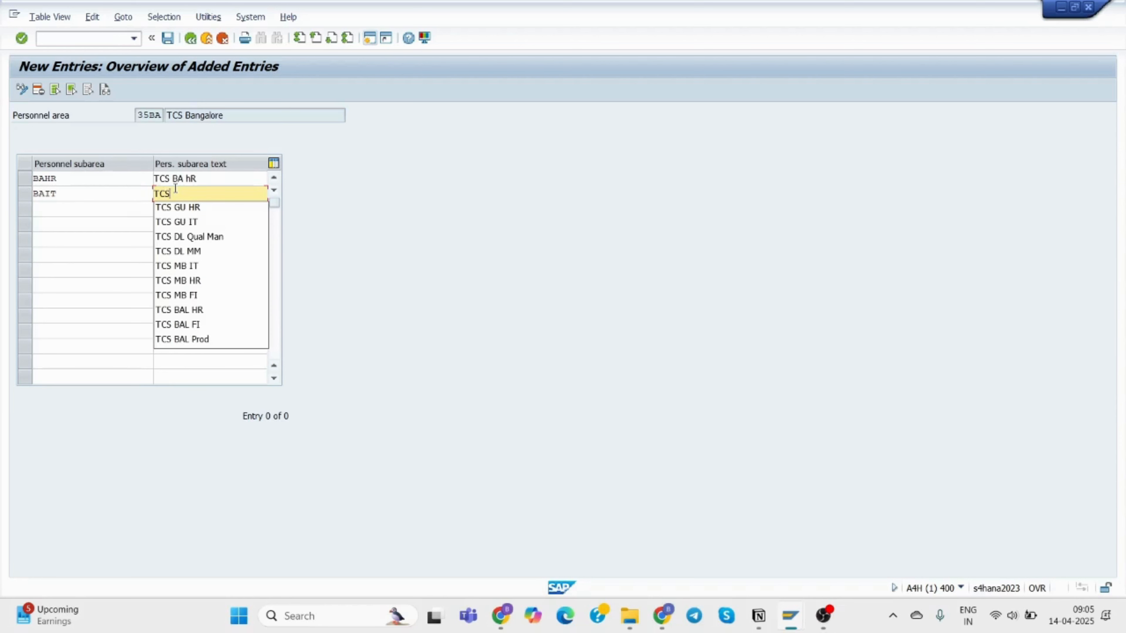
text( BA)
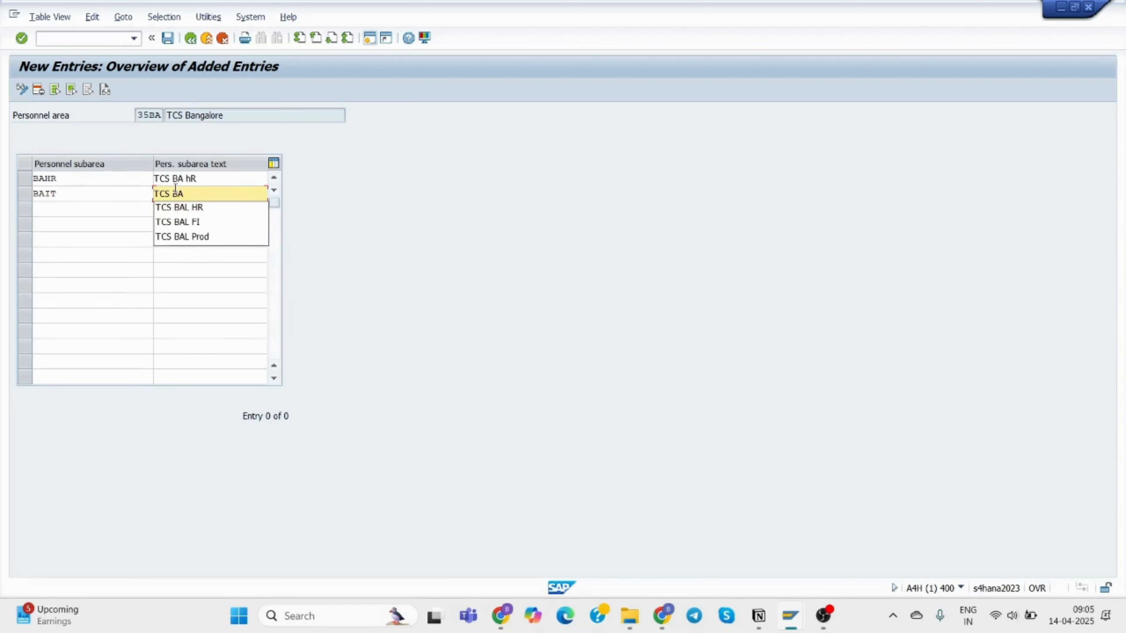
text( IT)
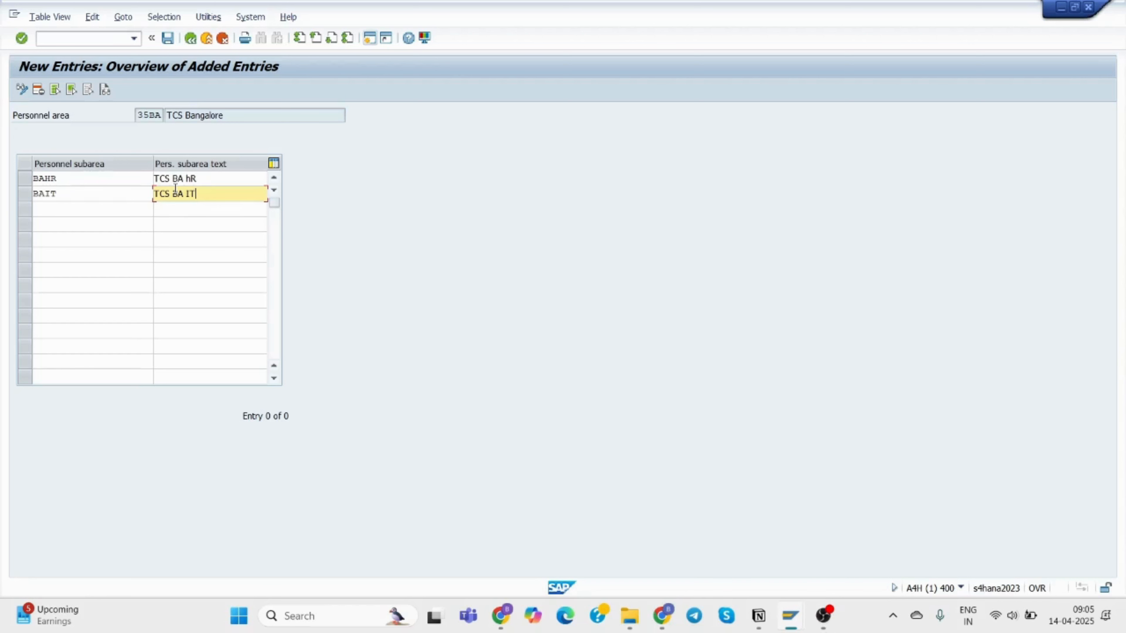
Correct the BAHR description to 'TCS BA HR'.
click(197, 178)
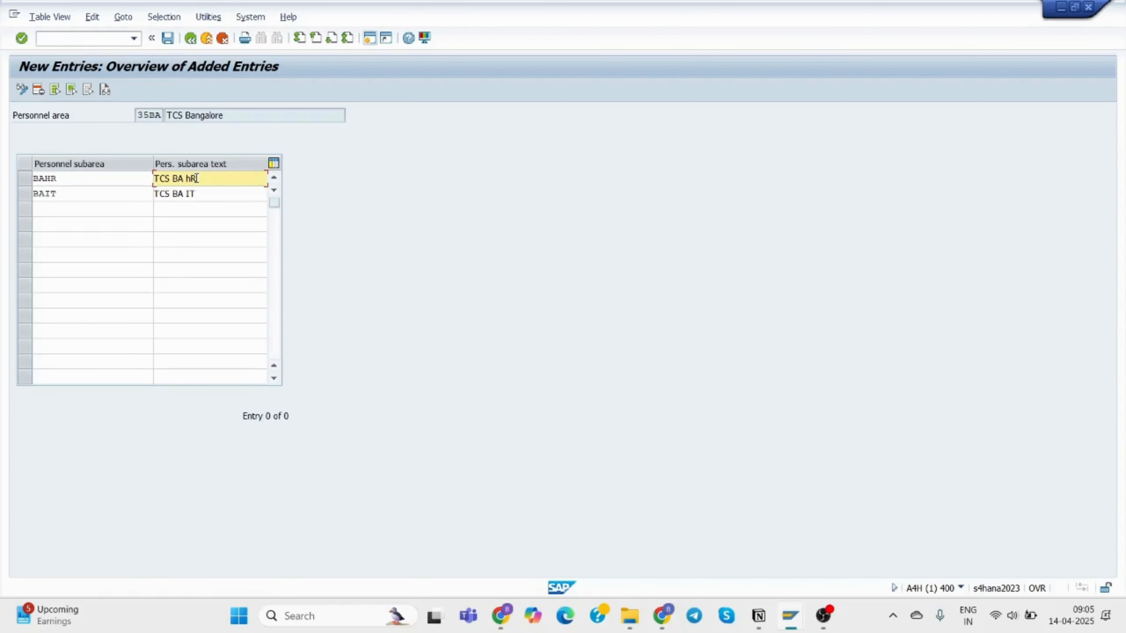
key(BackSpace)
key(BackSpace)
key(BackSpace)
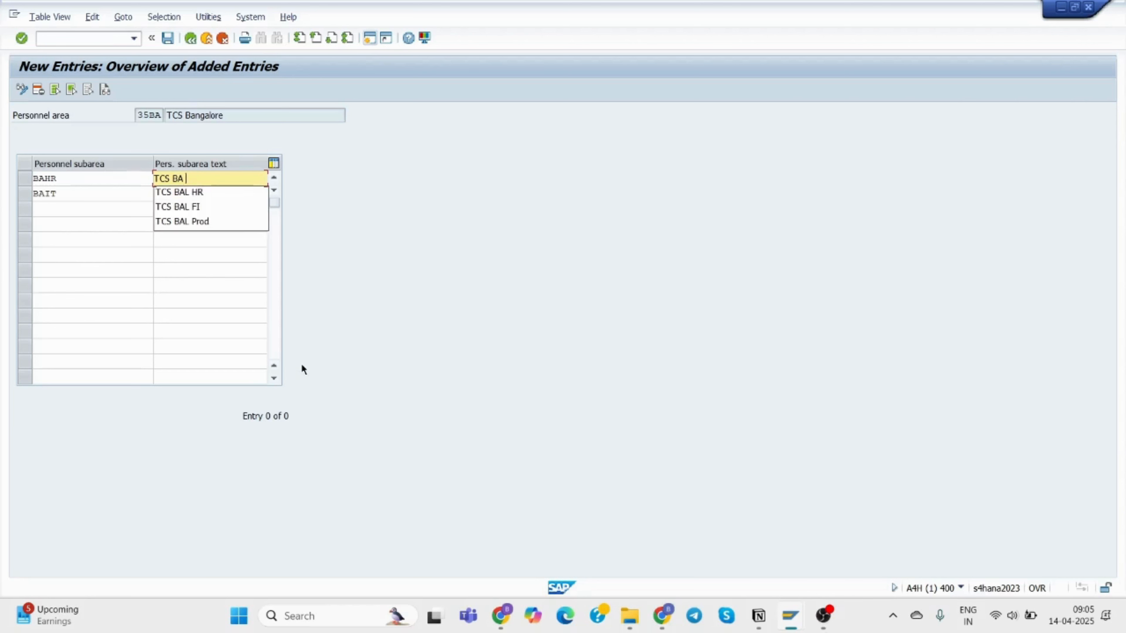
text(HR)
click(82, 209)
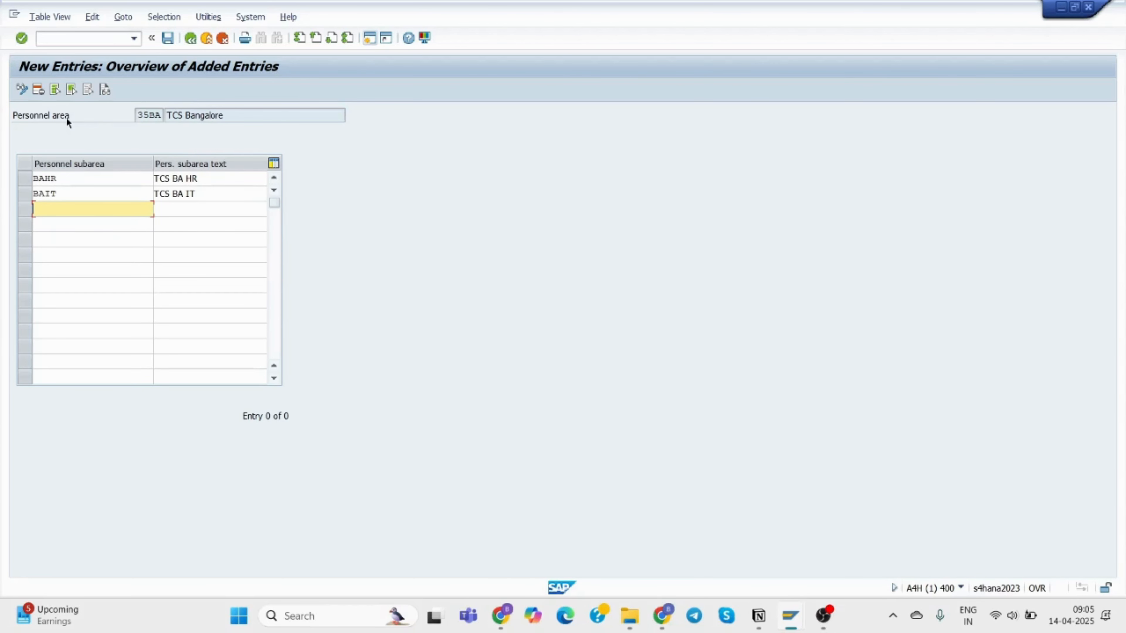
Save subareas BAHR and BAIT into request A4HK904054 and return to the IMG activity list.
click(167, 38)
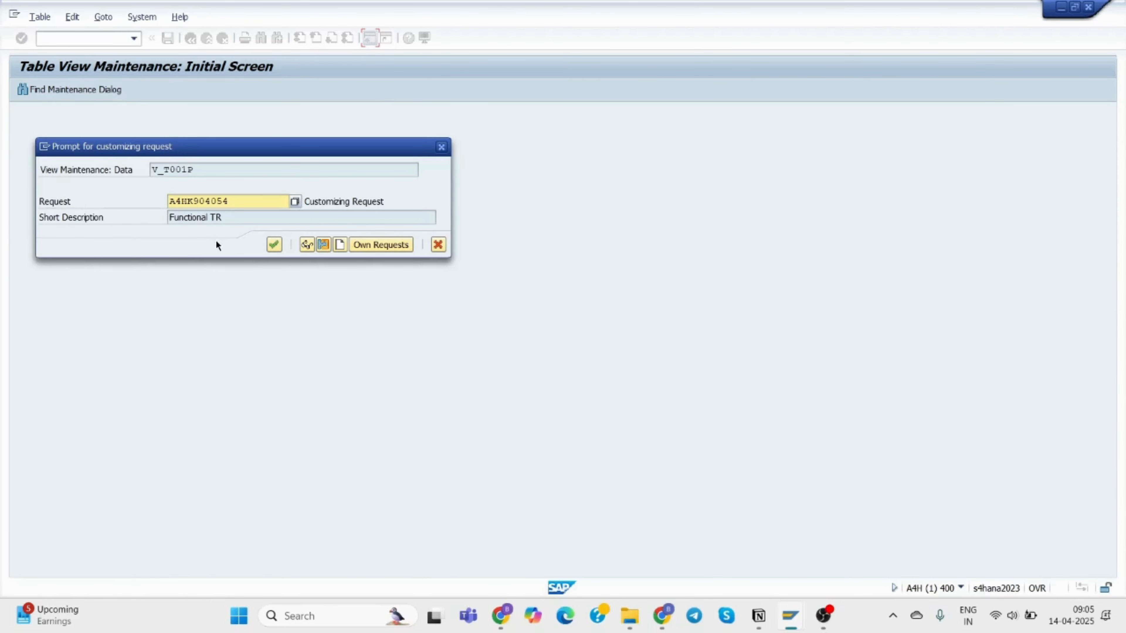
click(271, 243)
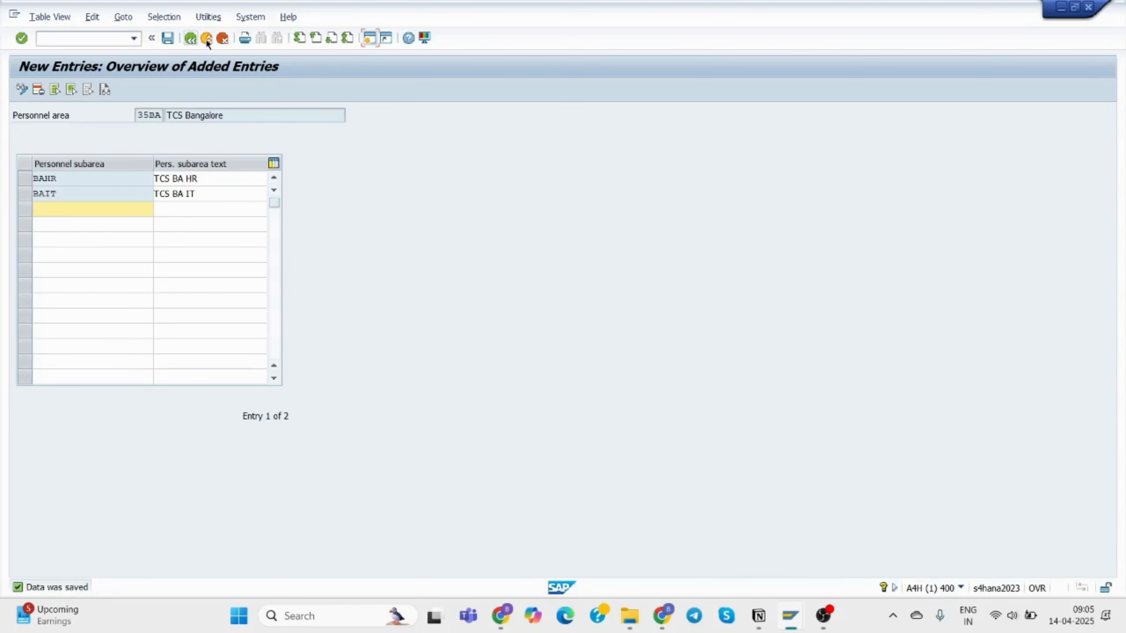
click(189, 43)
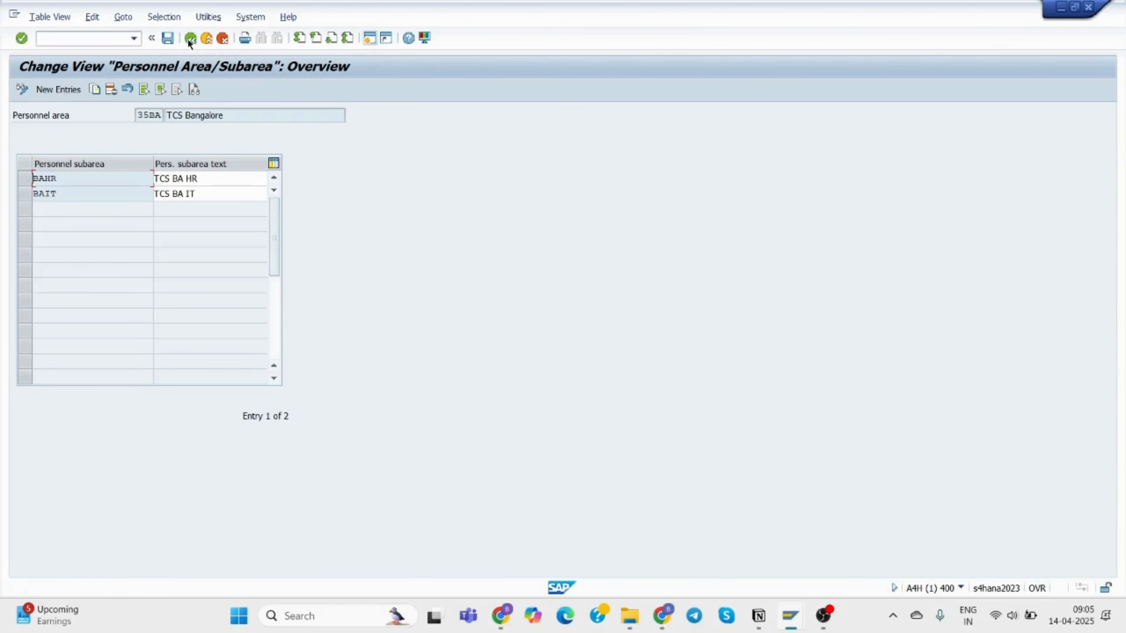
click(190, 39)
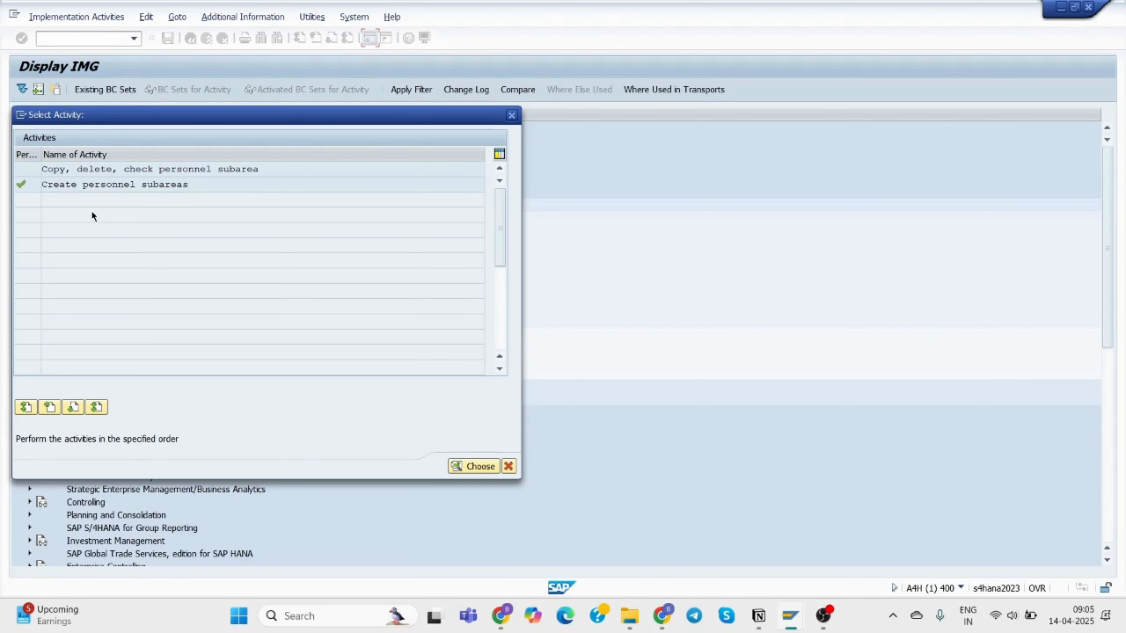
Rerun Create personnel subareas with personnel area 35DL, TCS Delhi, as the work area.
double_click(106, 185)
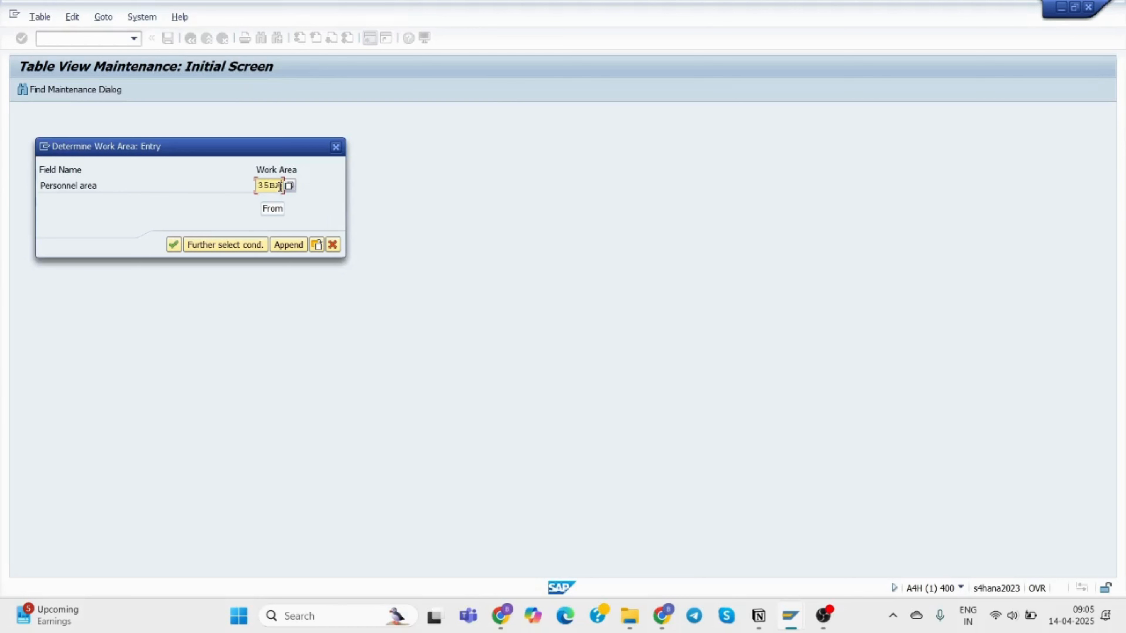
key(BackSpace)
key(BackSpace)
key(BackSpace)
key(BackSpace)
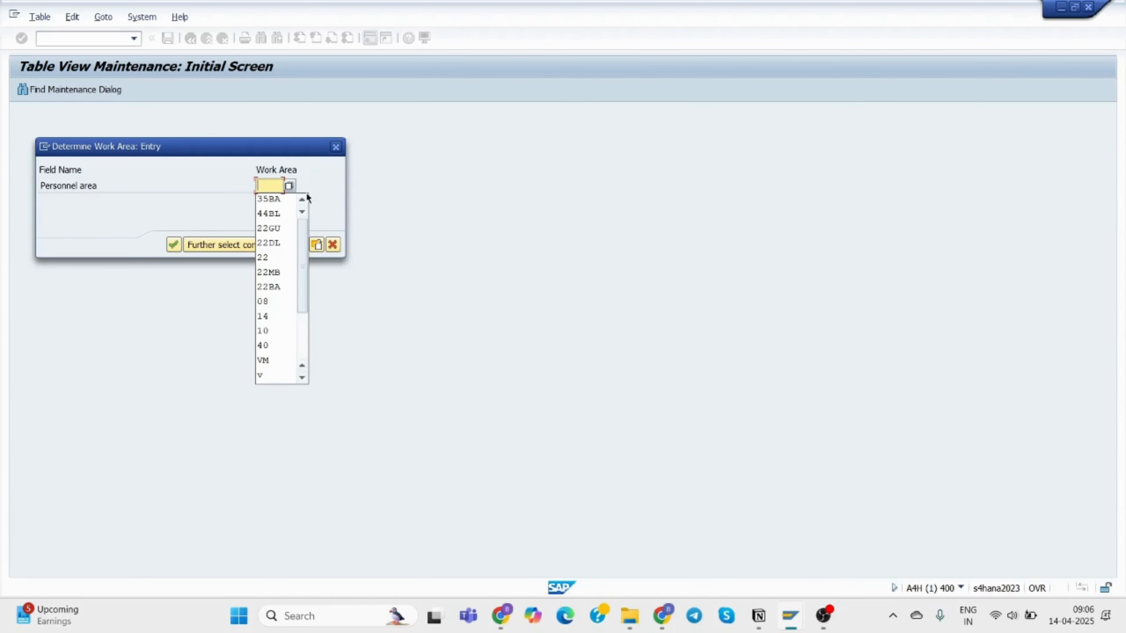
click(313, 178)
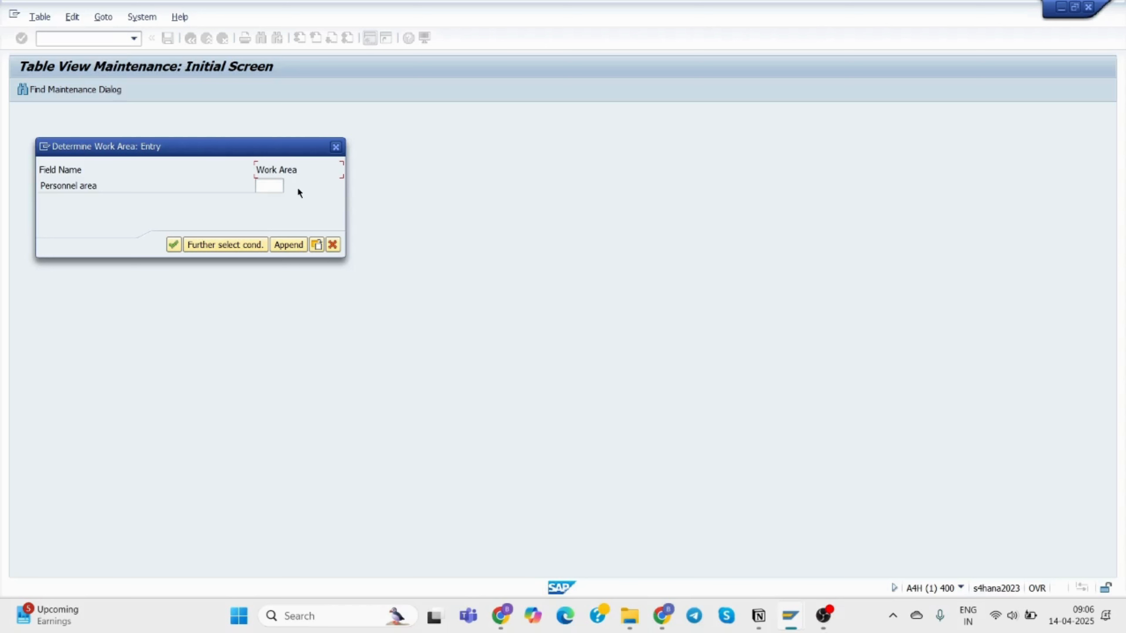
click(270, 186)
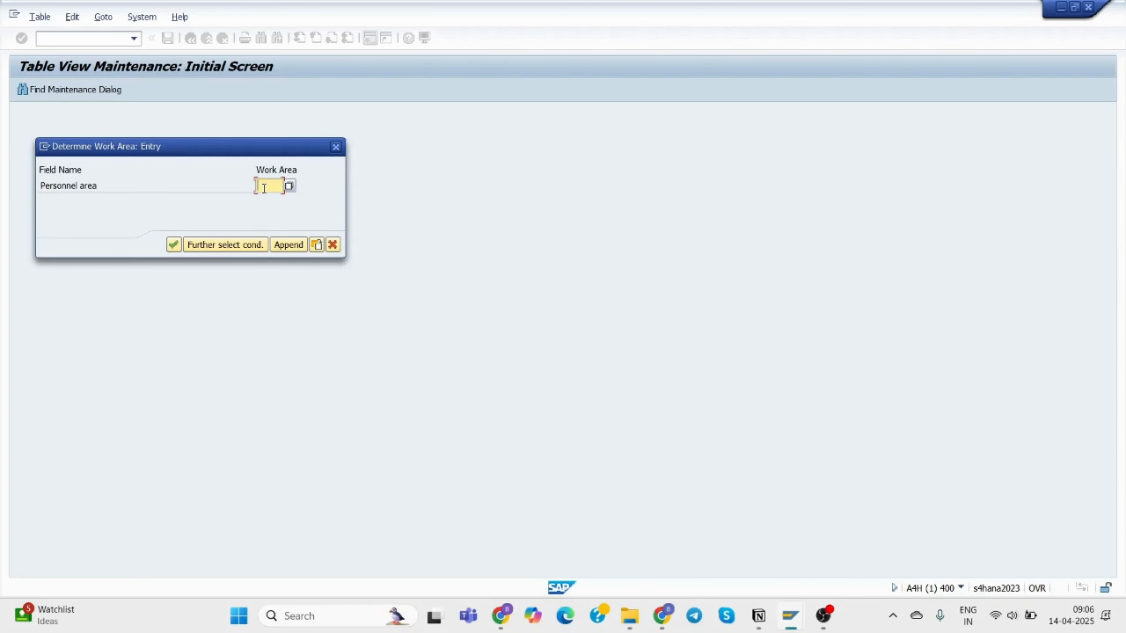
text(10)
key(BackSpace)
key(BackSpace)
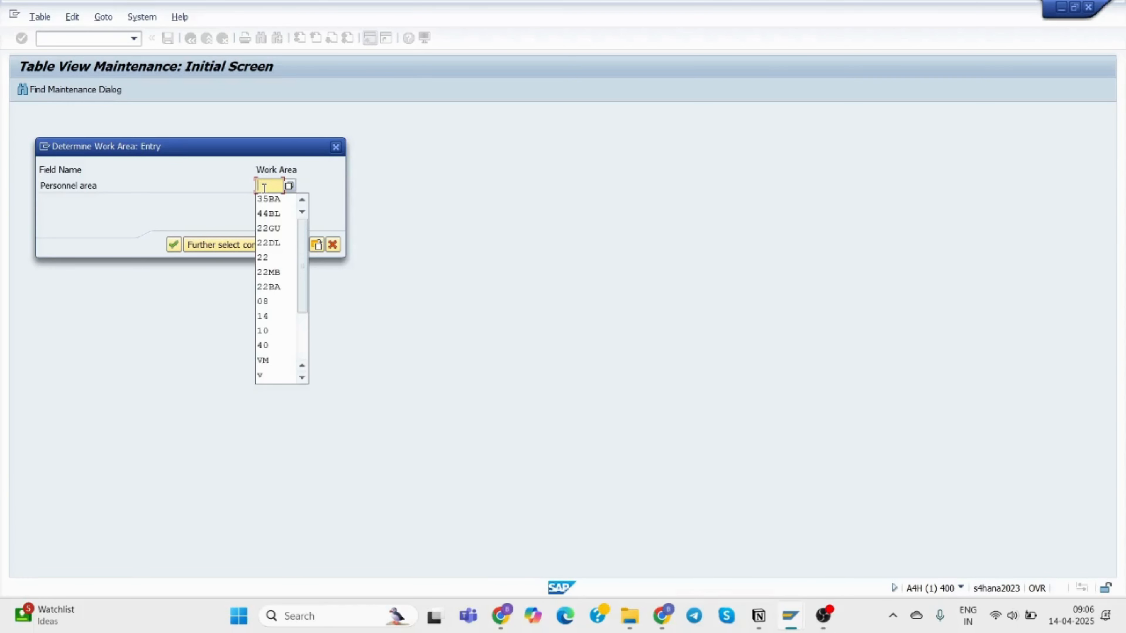
click(288, 185)
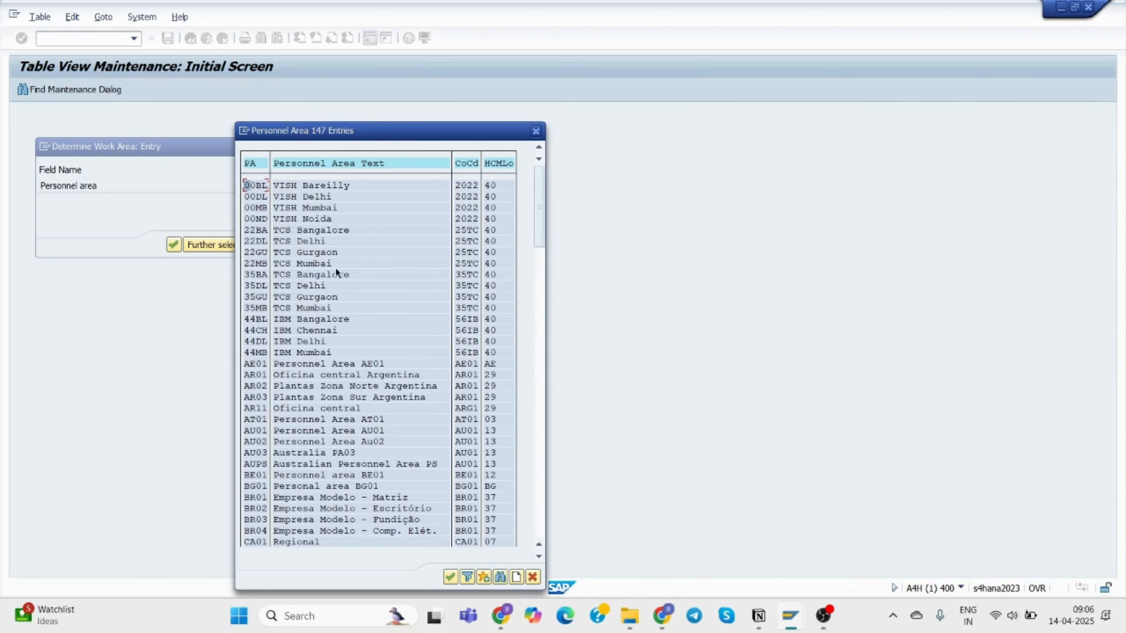
click(259, 275)
click(260, 287)
double_click(253, 285)
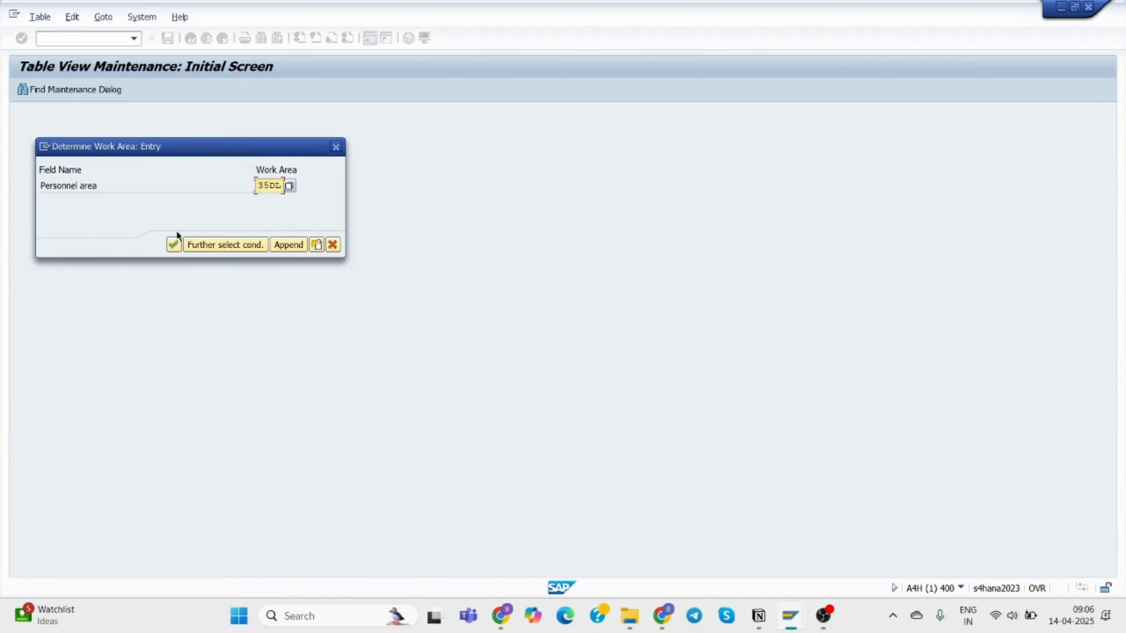
click(175, 245)
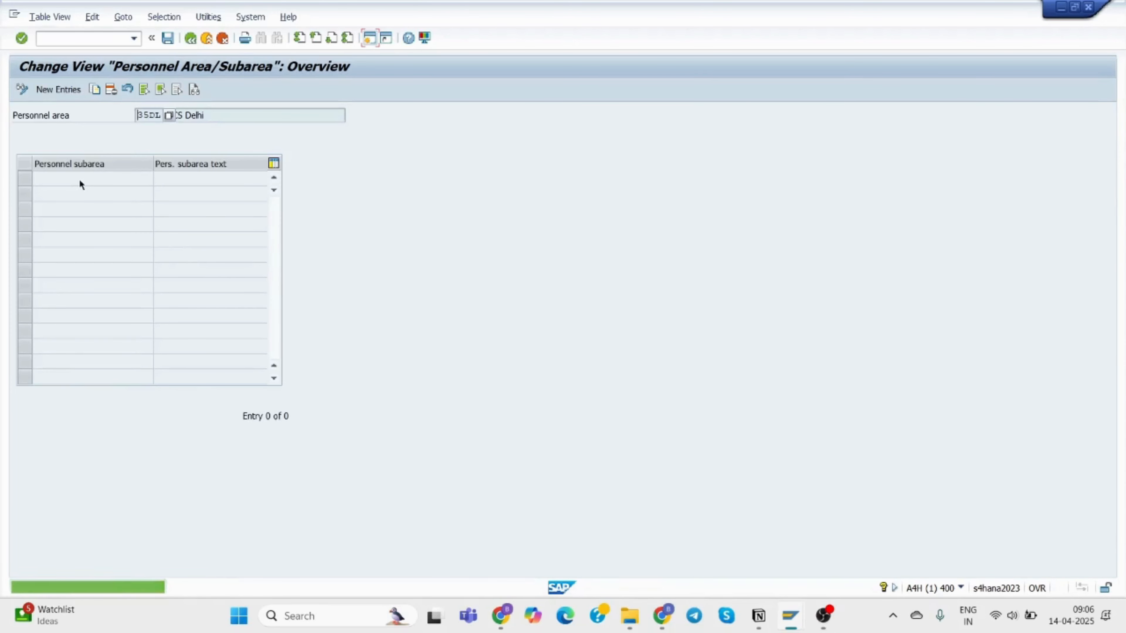
Add new entries with subarea codes DLIT, DLQM and DLFI.
click(54, 90)
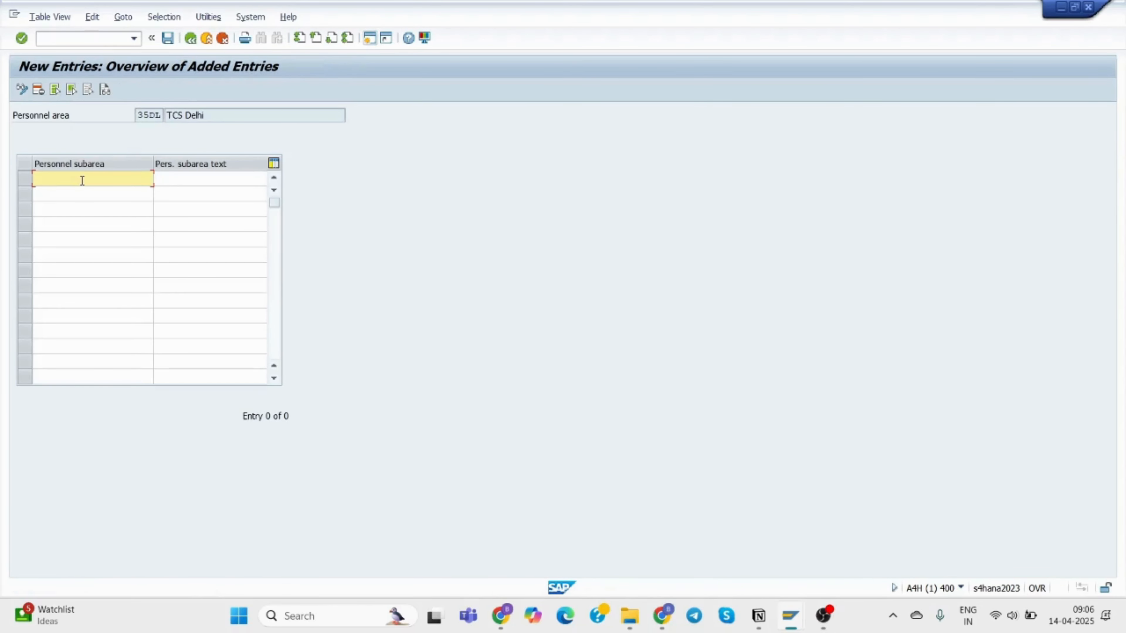
text(TCS)
key(BackSpace)
key(BackSpace)
key(BackSpace)
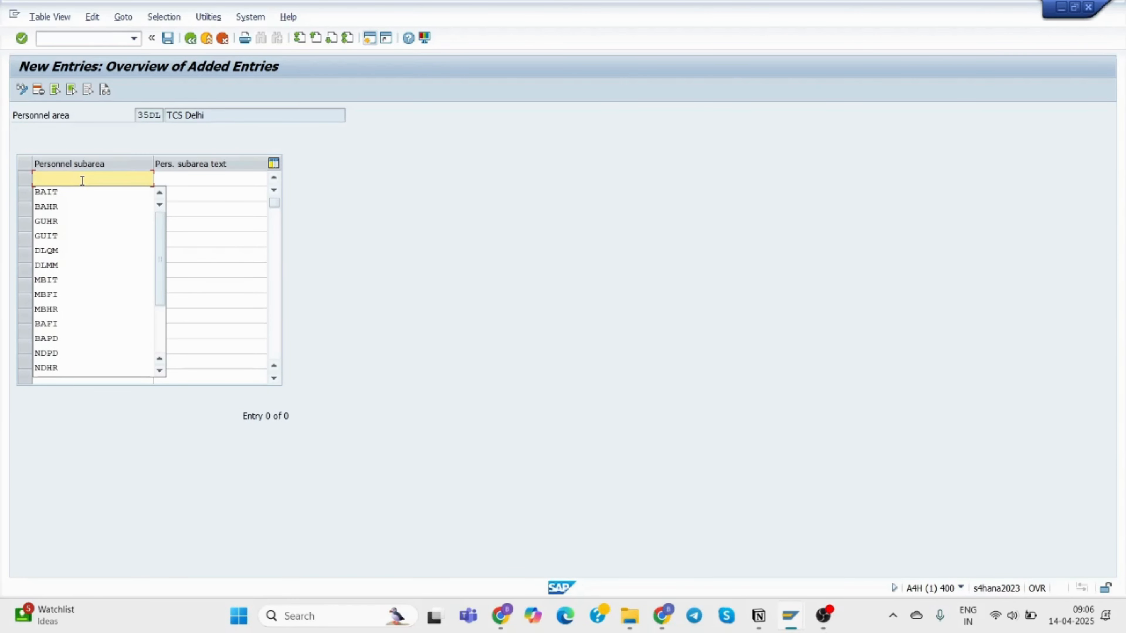
text(D)
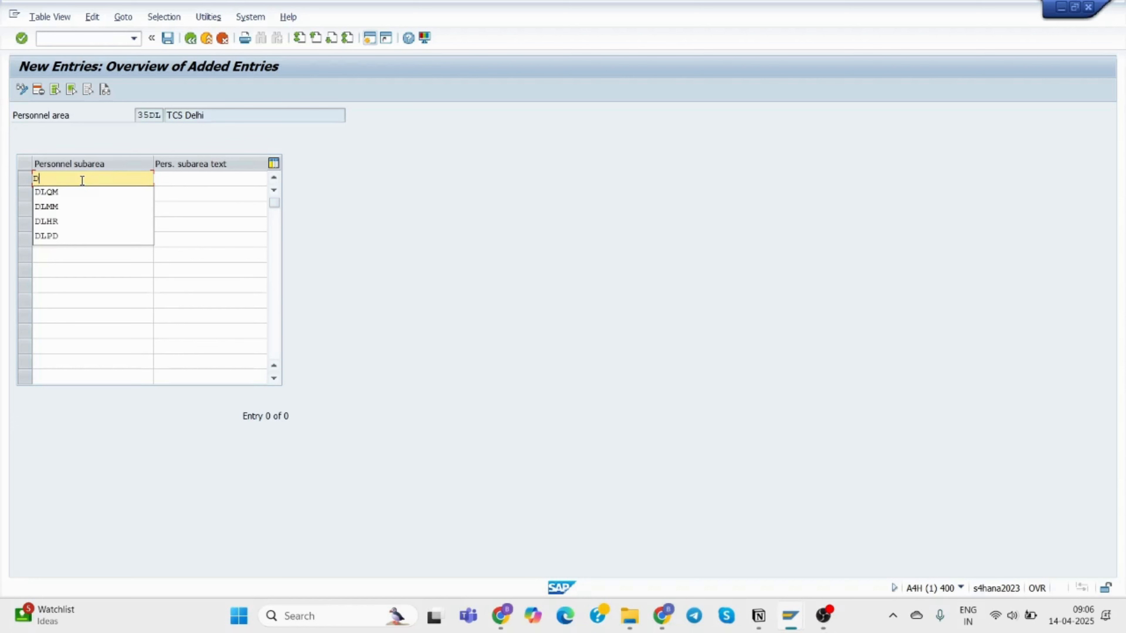
text(L IT)
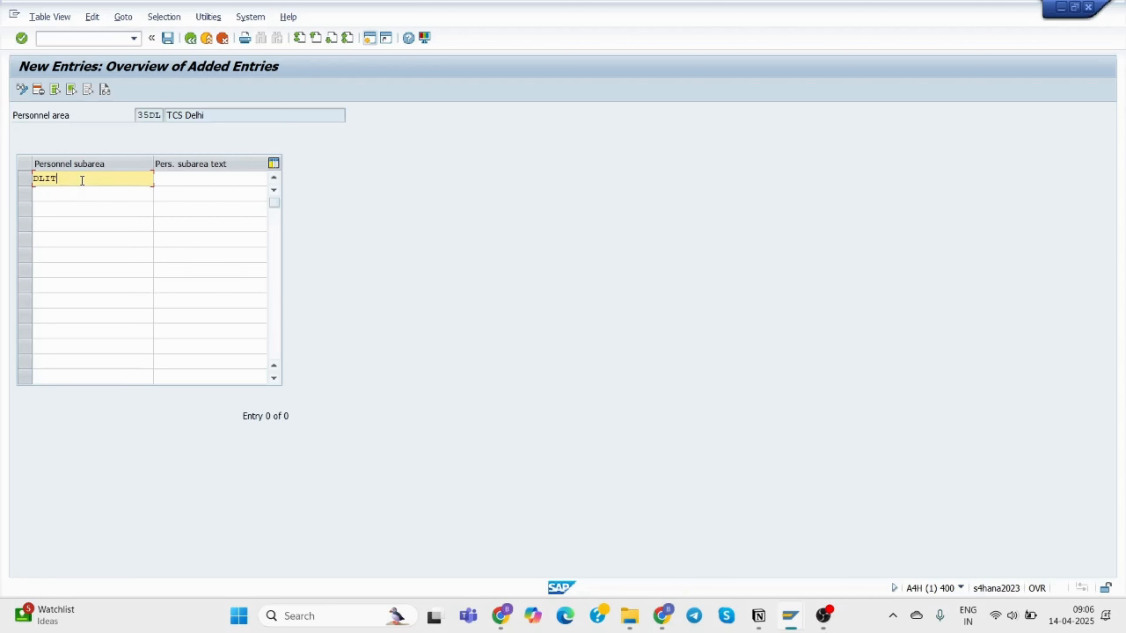
click(80, 196)
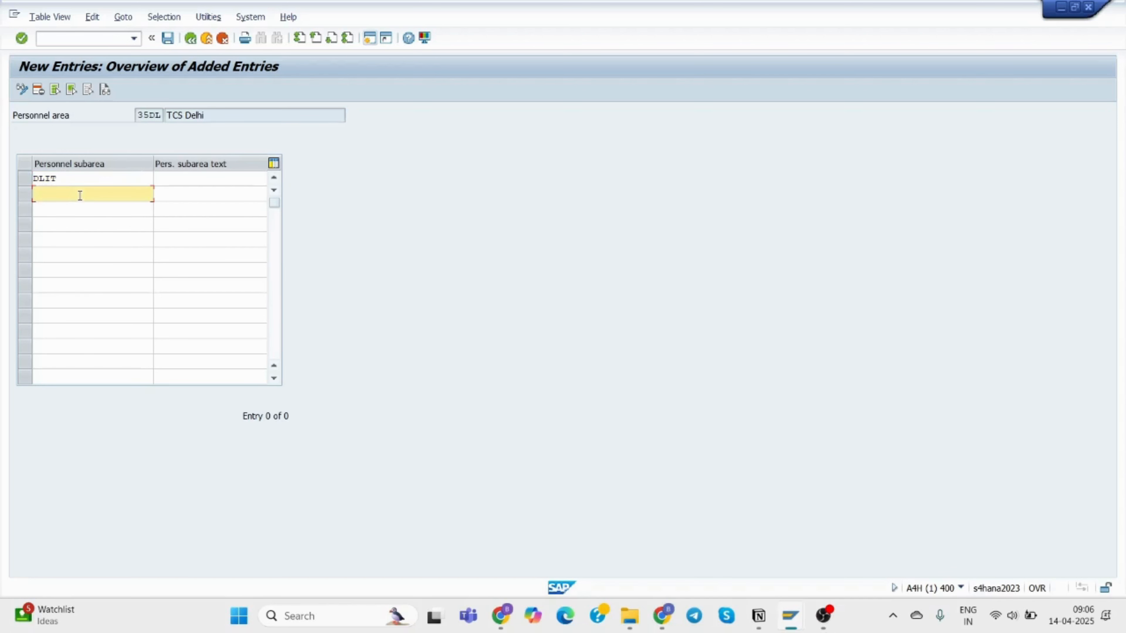
text(DL)
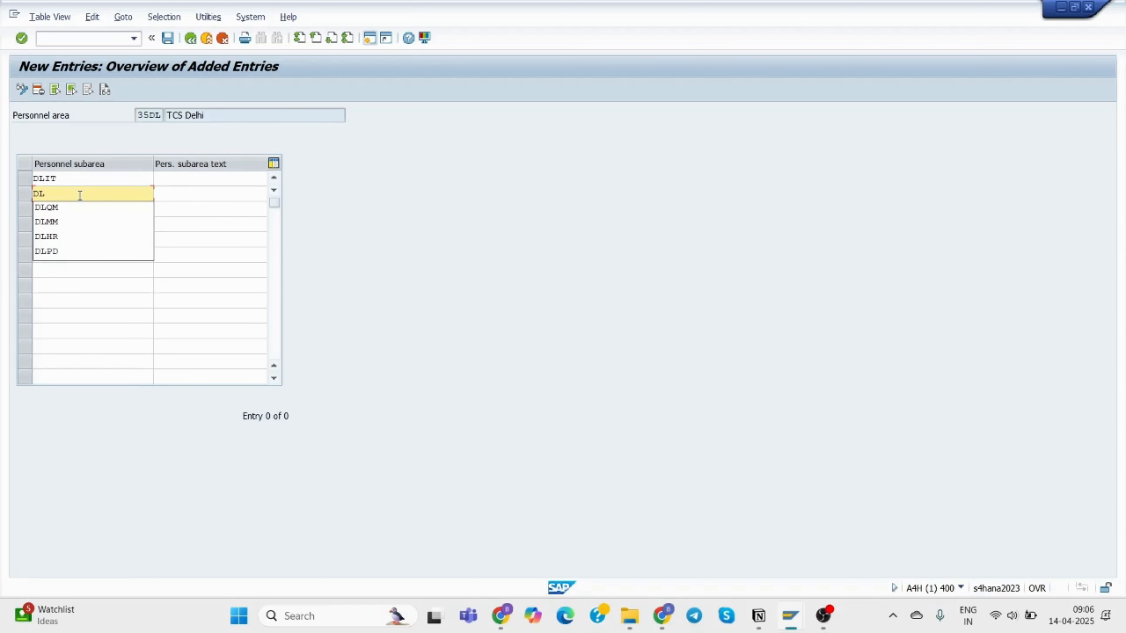
text(QM)
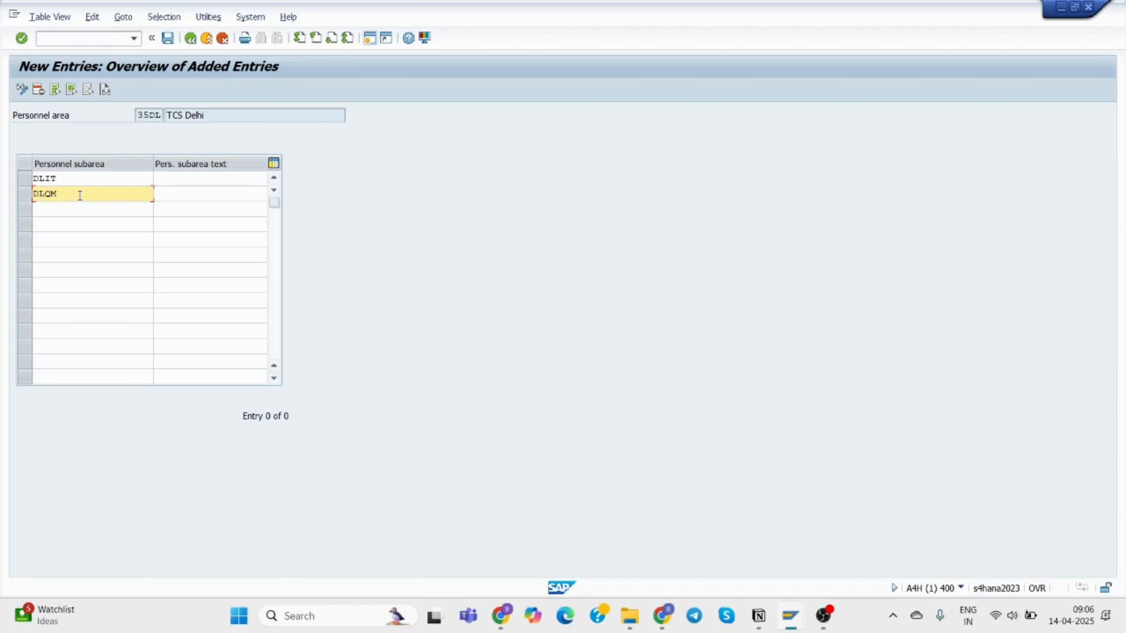
click(179, 182)
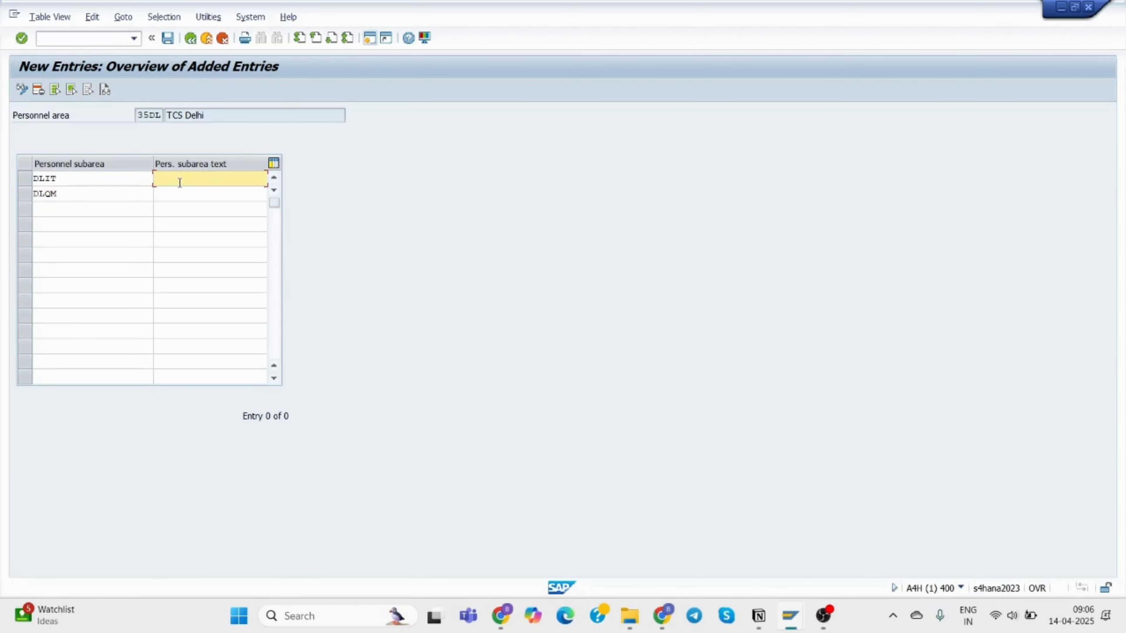
click(41, 205)
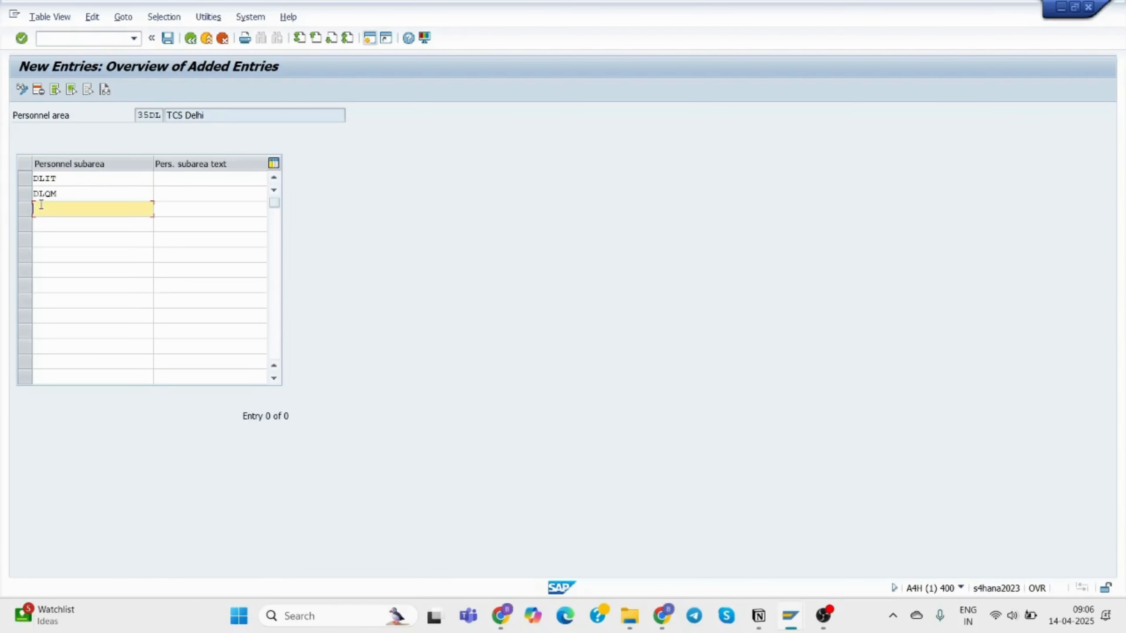
text(DL)
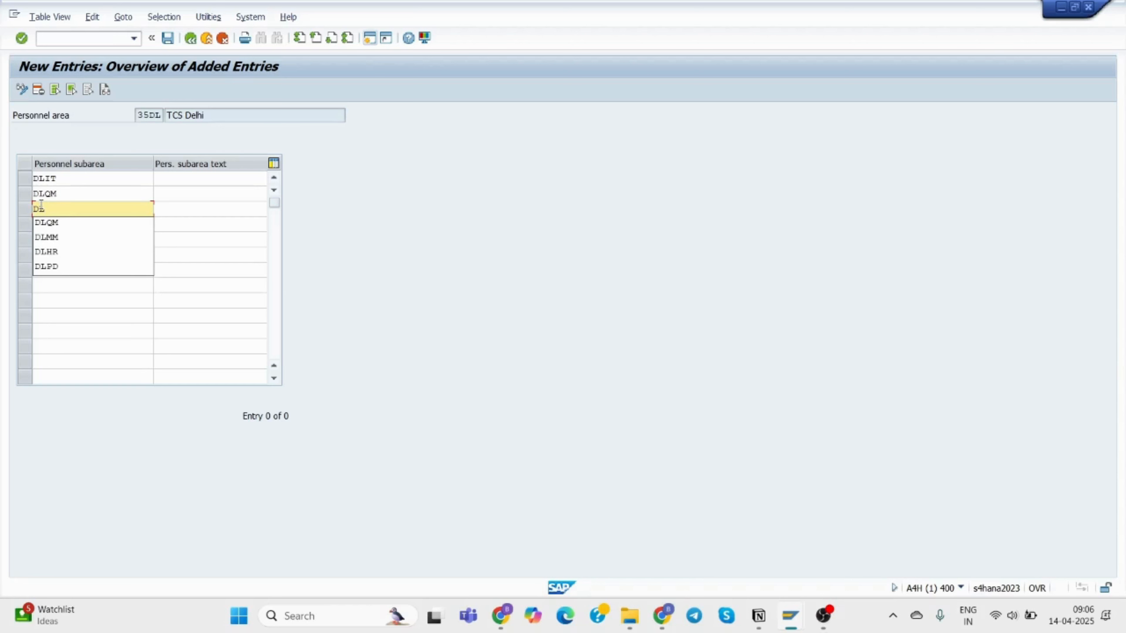
text(FI)
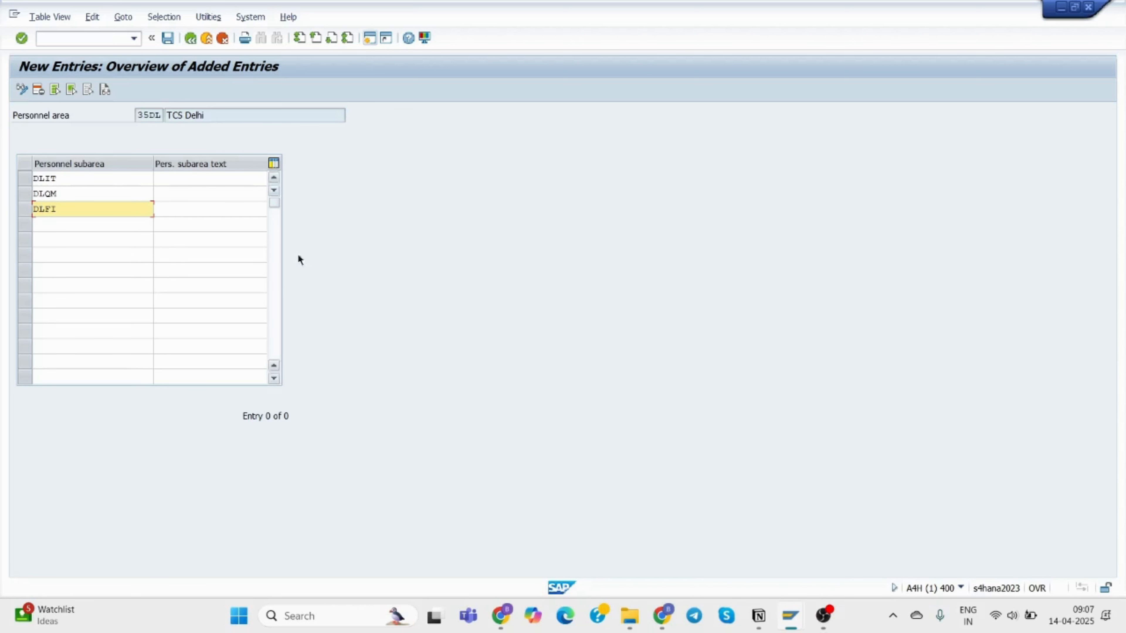
Give the subareas the texts TCS DL IT, TCS DL QM and TCS DL Finan.
click(176, 182)
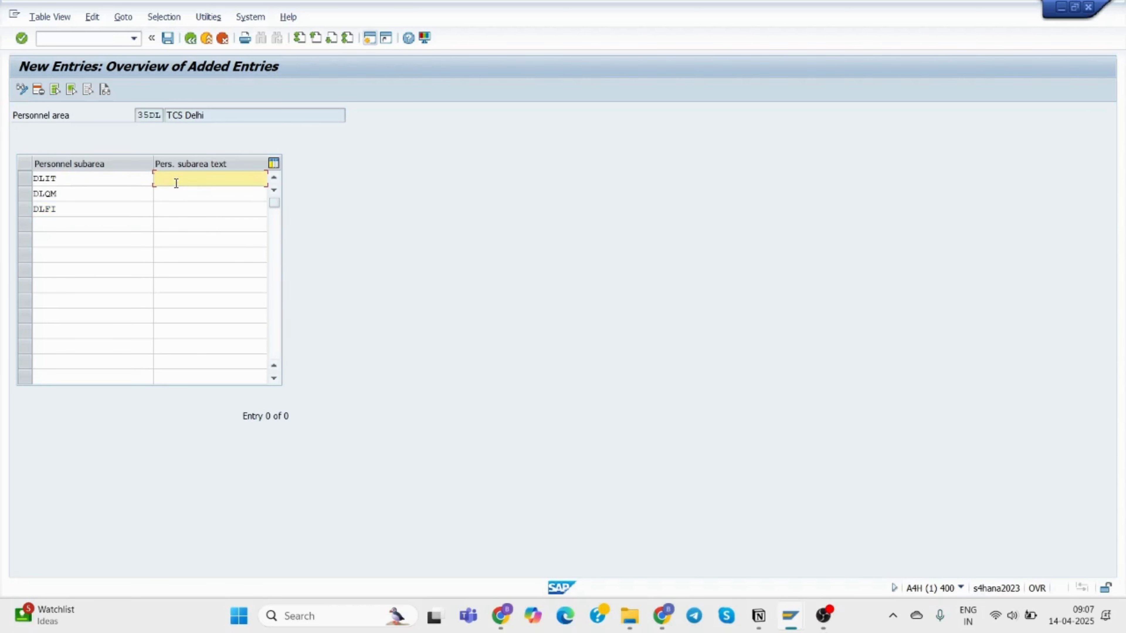
text(TCS )
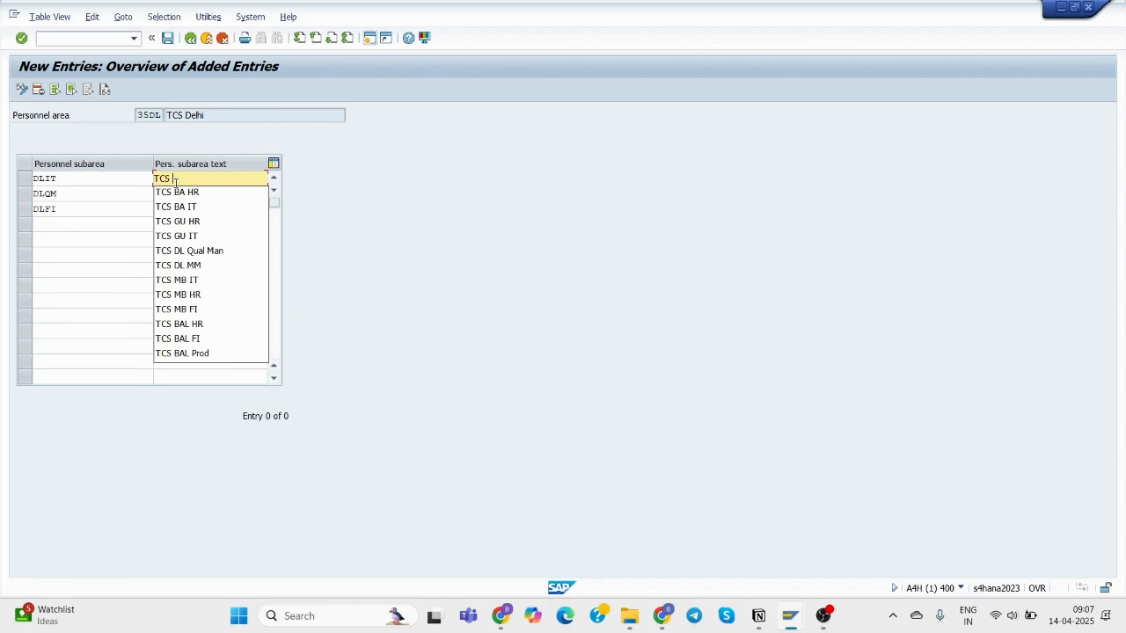
text(DL)
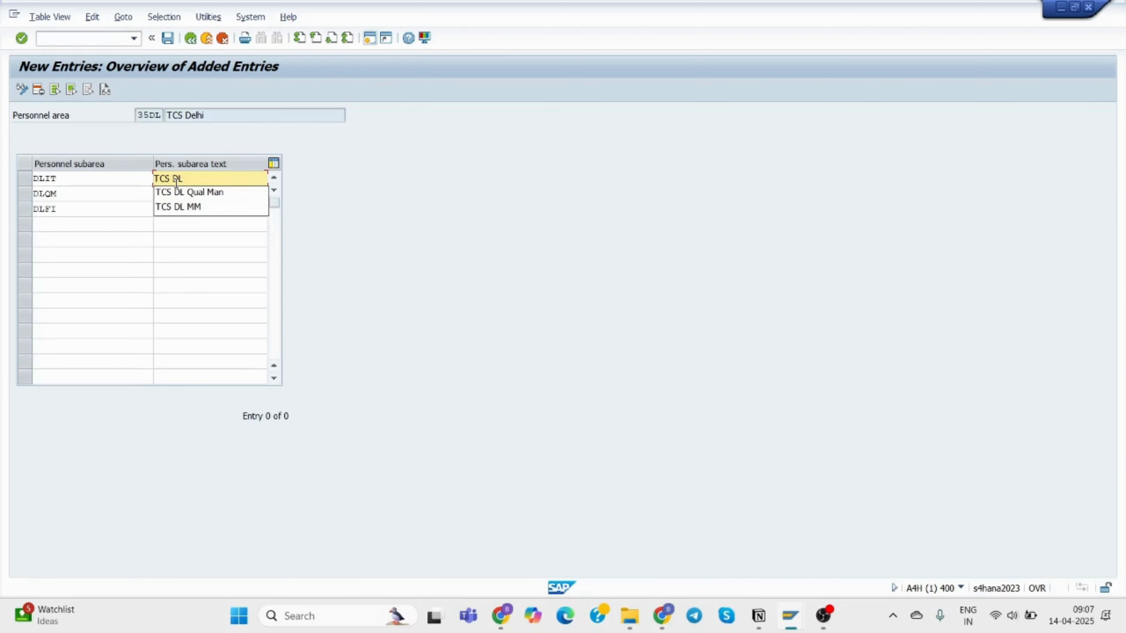
text( IT)
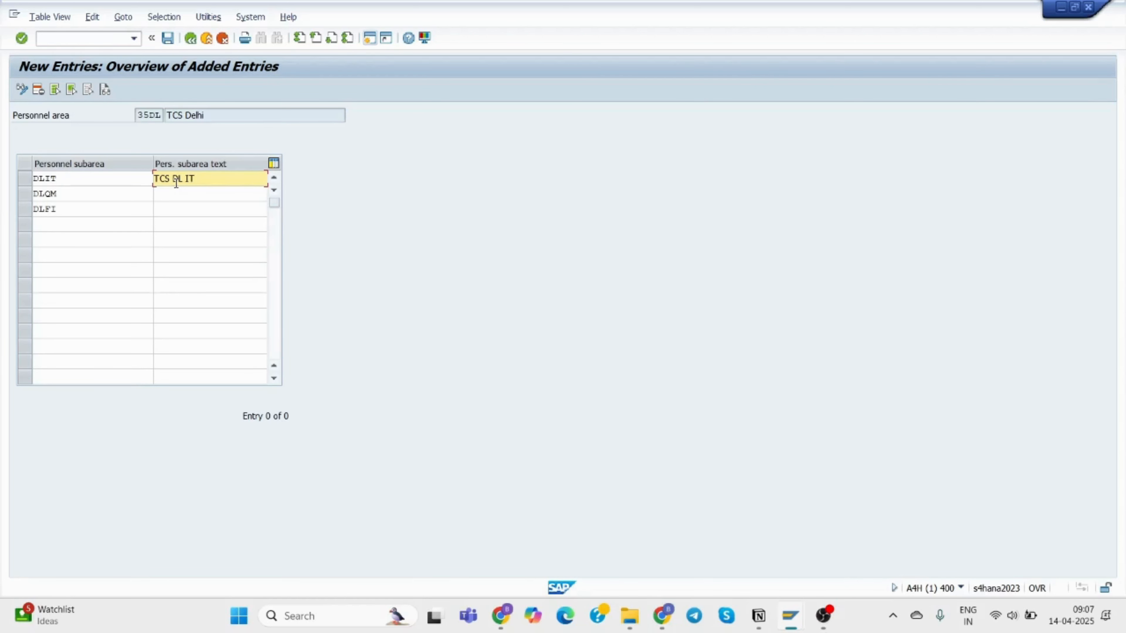
click(175, 192)
text(TCS)
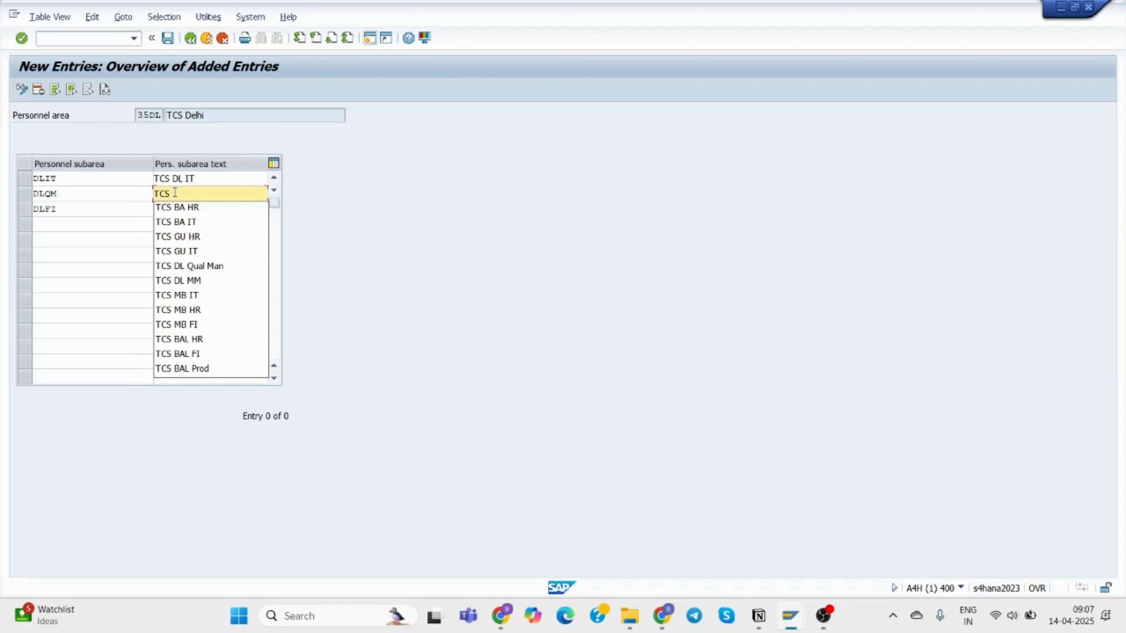
text( DL )
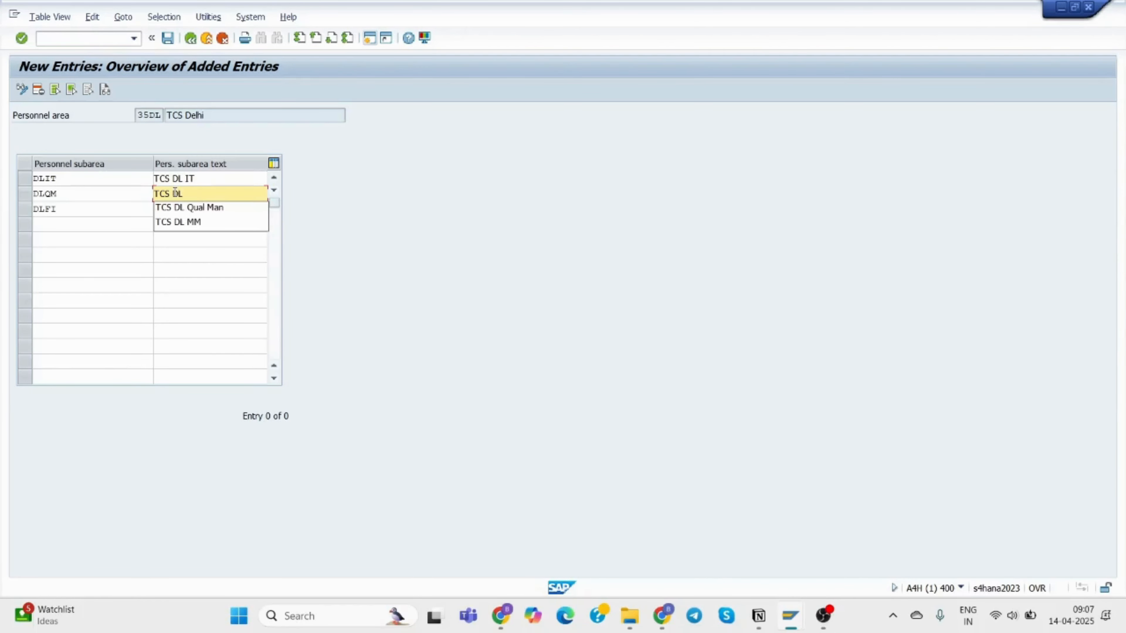
text(QM)
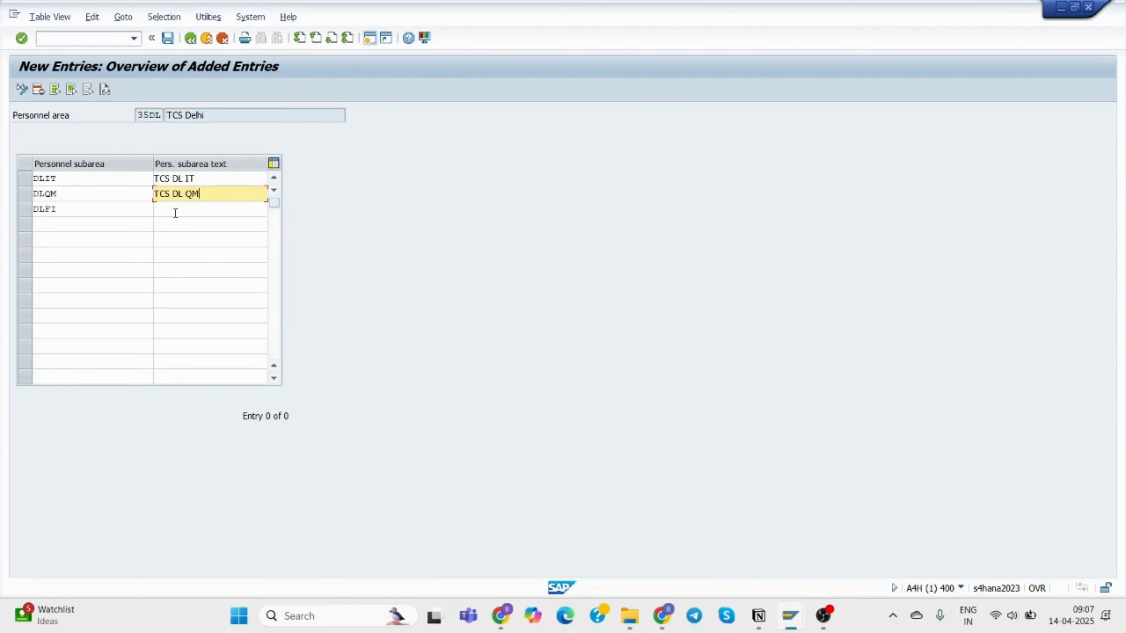
click(175, 212)
text(TCS)
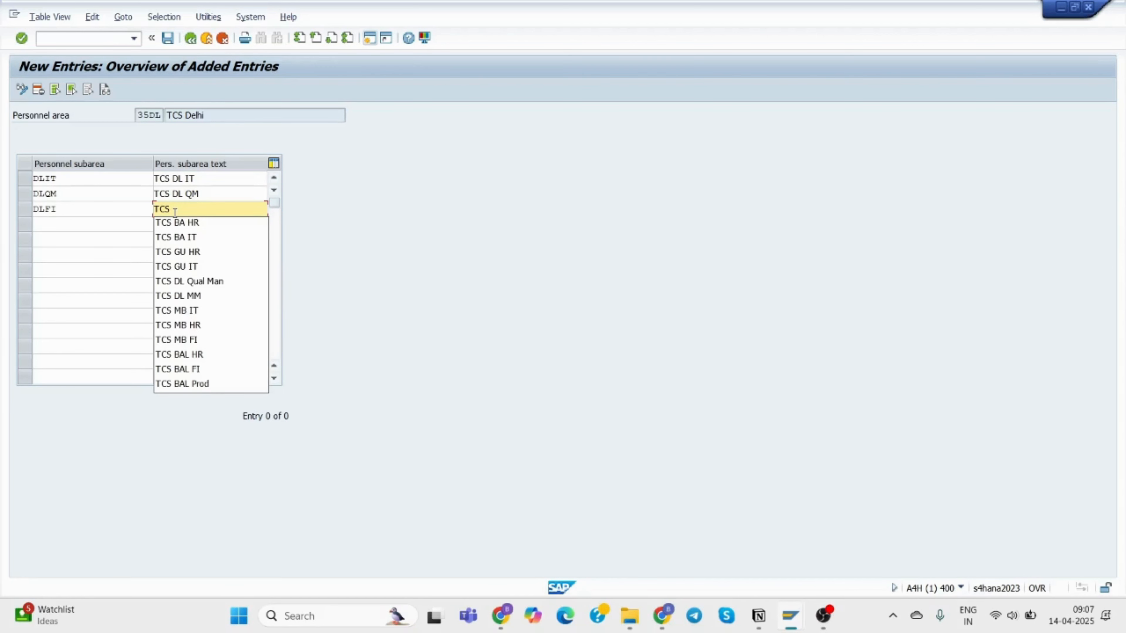
text( DL )
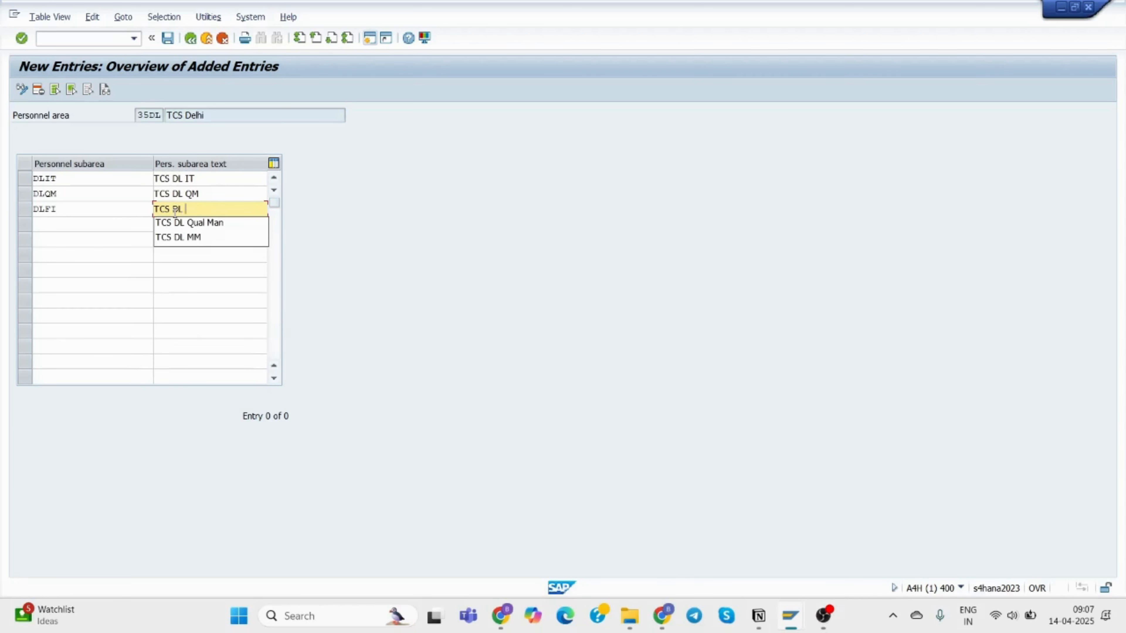
text(Fina)
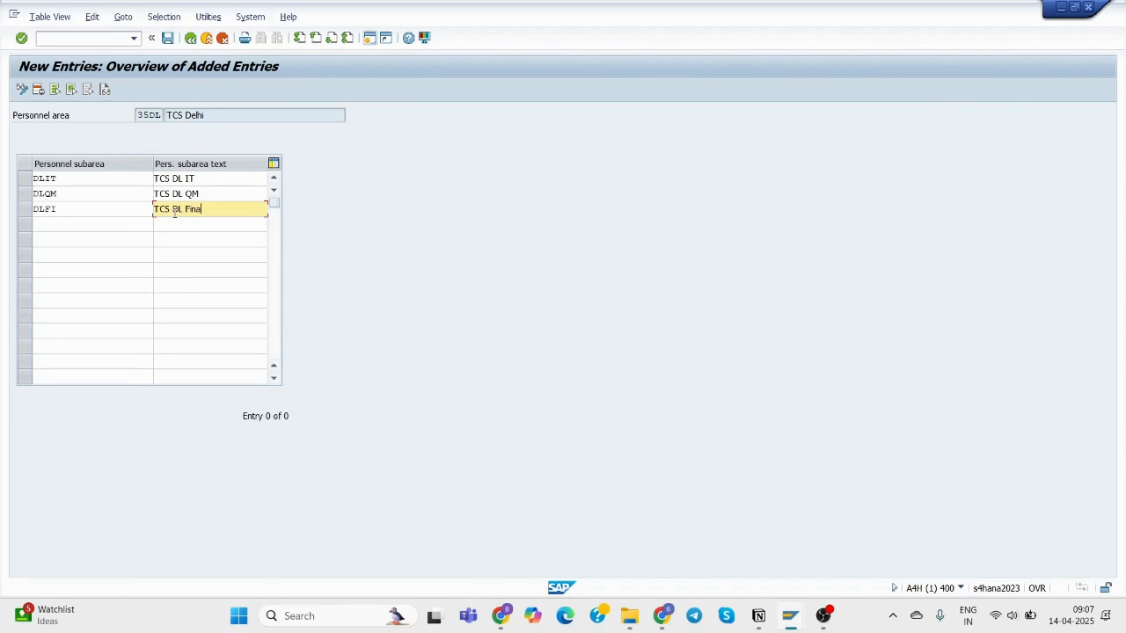
key(BackSpace)
key(BackSpace)
text(inan)
Save DLIT, DLQM and DLFI into customizing request A4HK904054 (Functional TR).
click(167, 38)
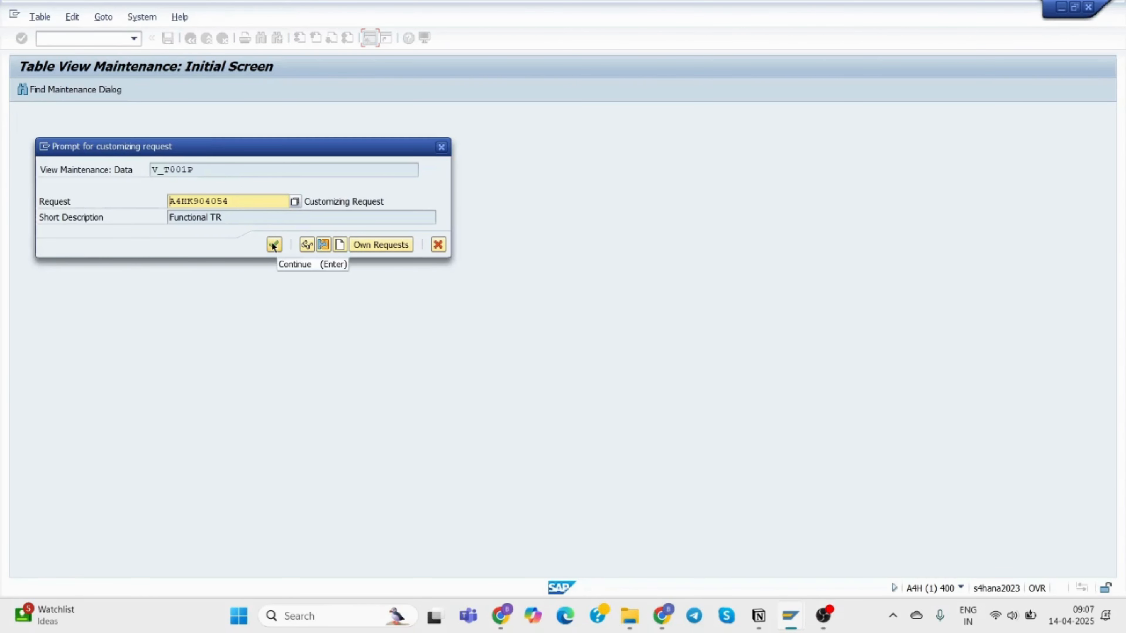
click(274, 245)
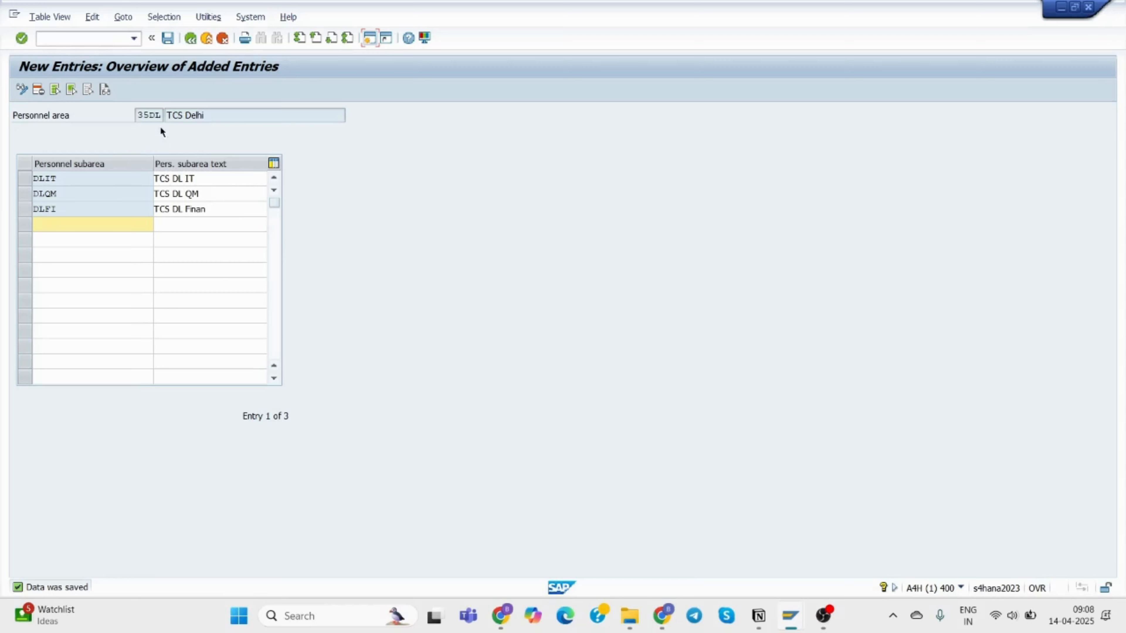
Go back and rerun Create personnel subareas for personnel area 35GU, TCS Gurgaon.
click(190, 41)
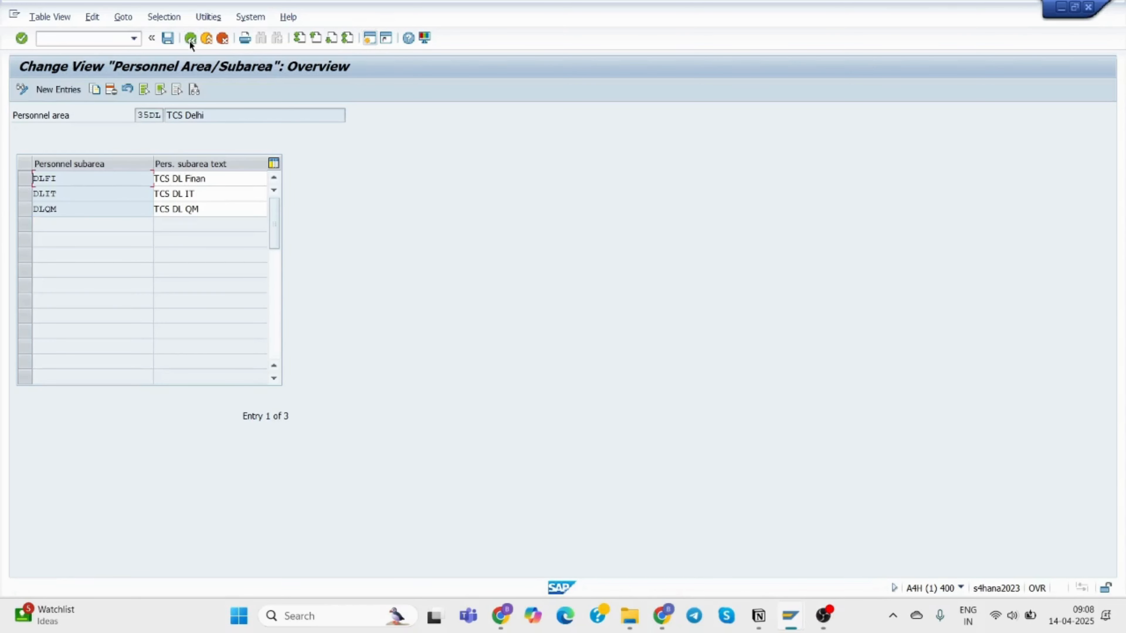
click(189, 40)
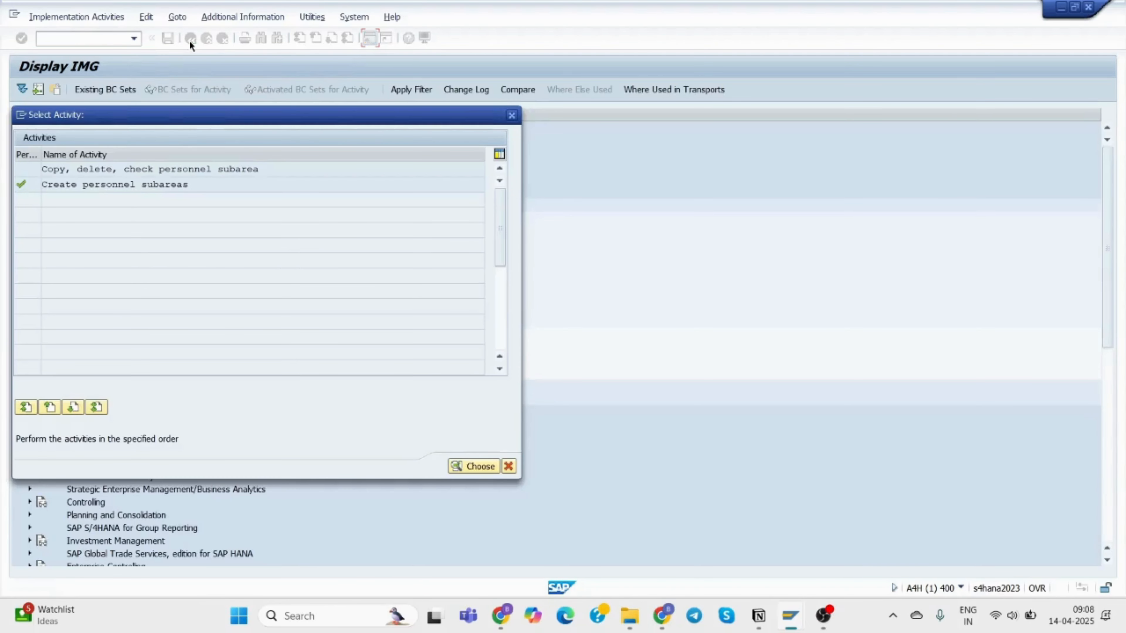
double_click(169, 181)
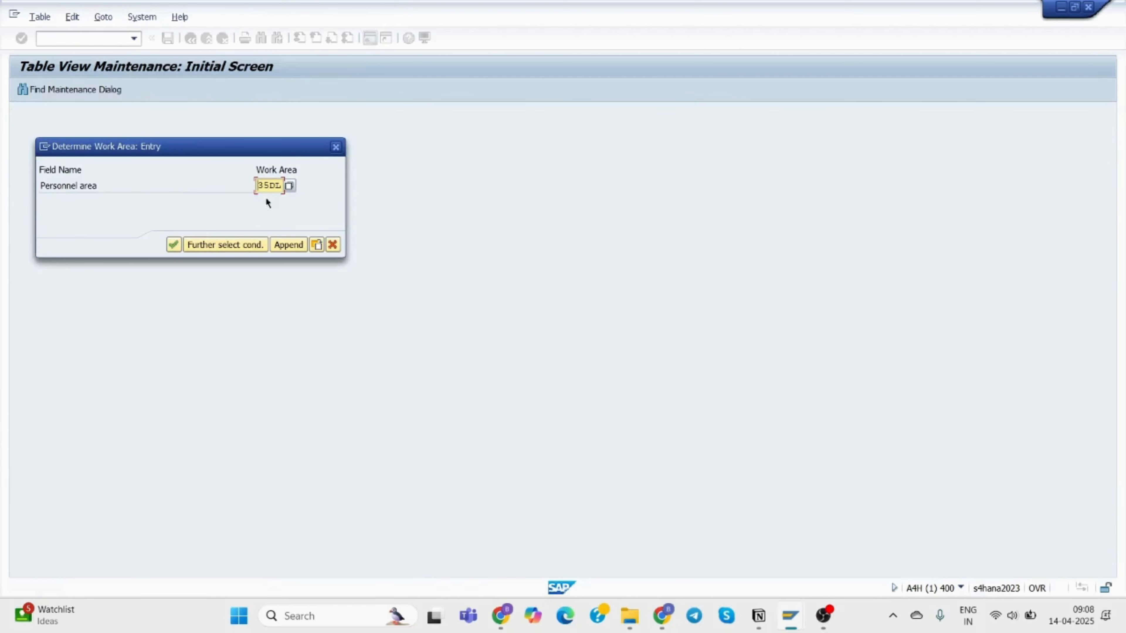
click(291, 185)
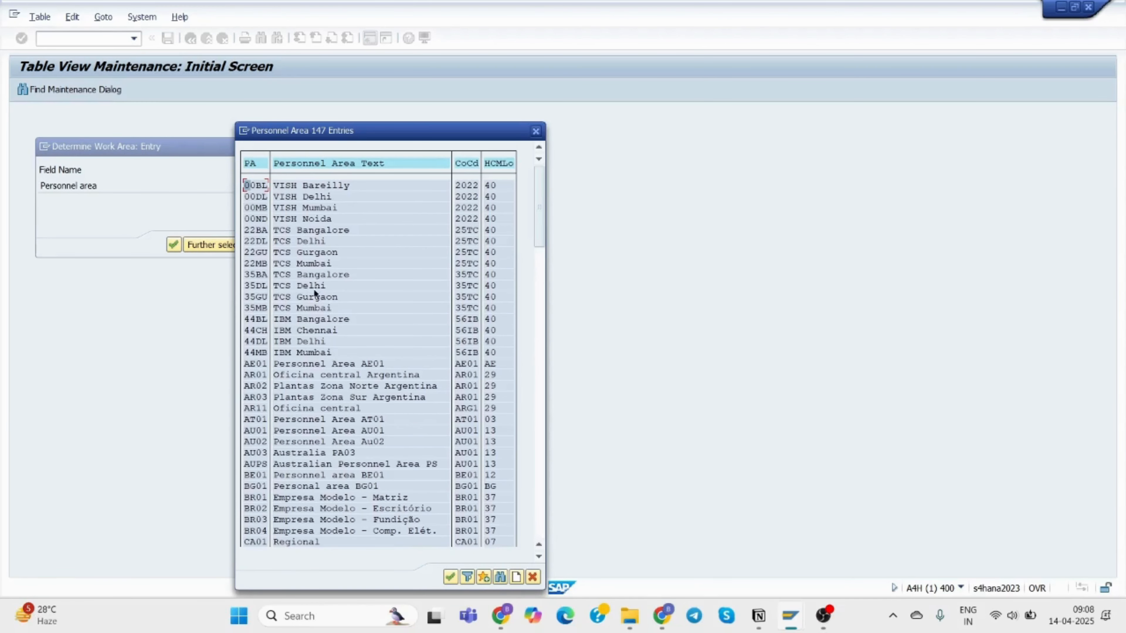
click(255, 297)
double_click(256, 296)
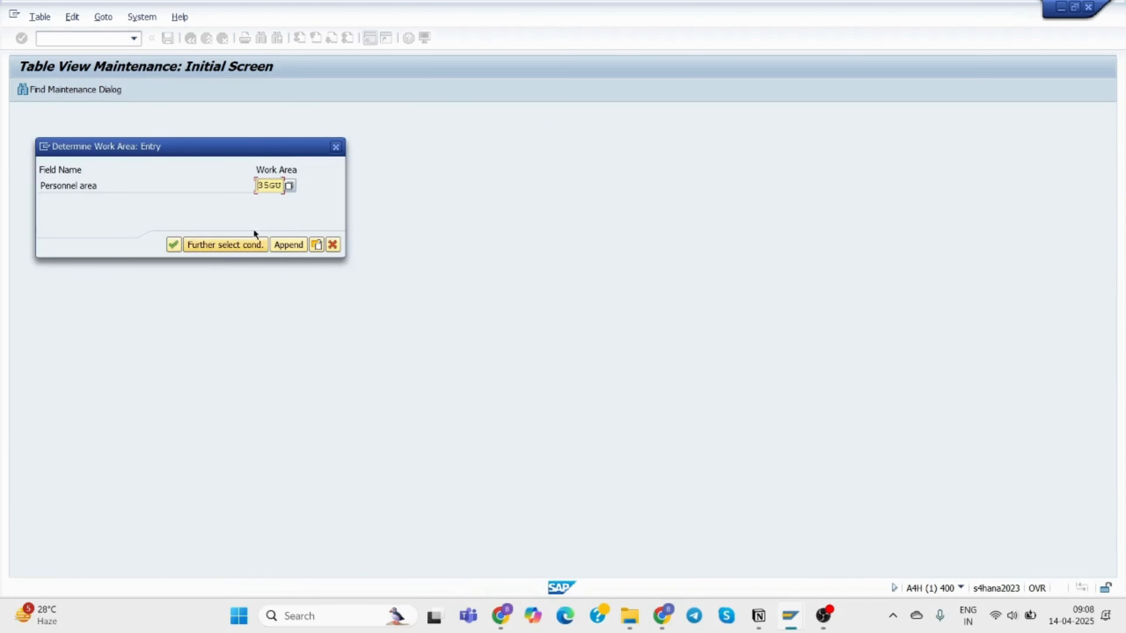
click(172, 245)
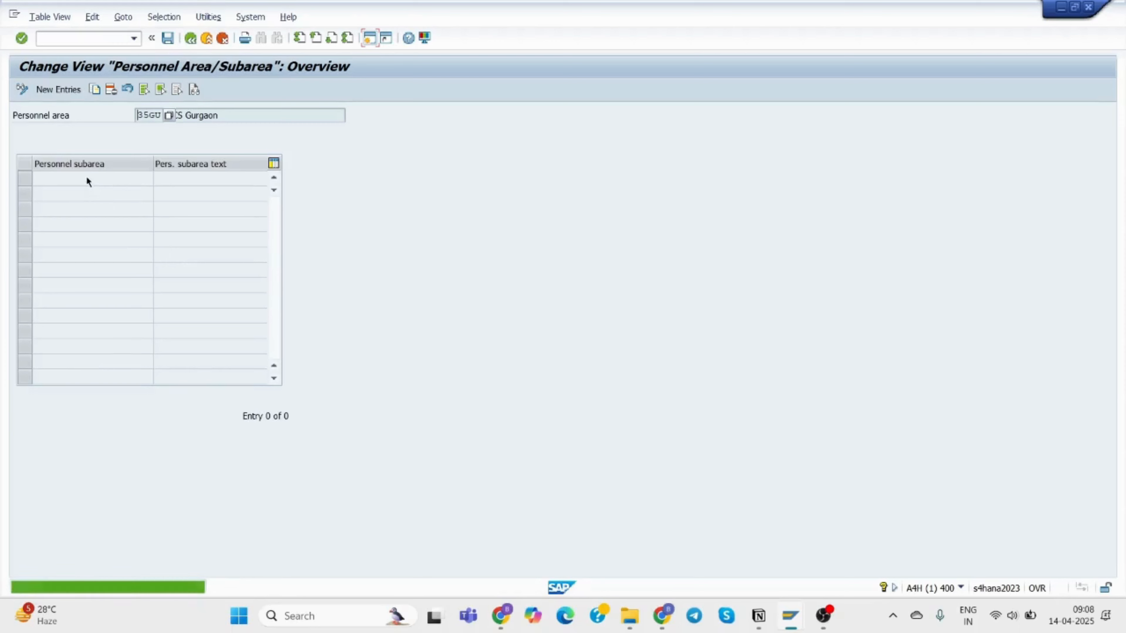
Add GUHR 'TCS GU HR' and GUFI 'TCS GU Finan' under 35GU and save to the request.
click(58, 89)
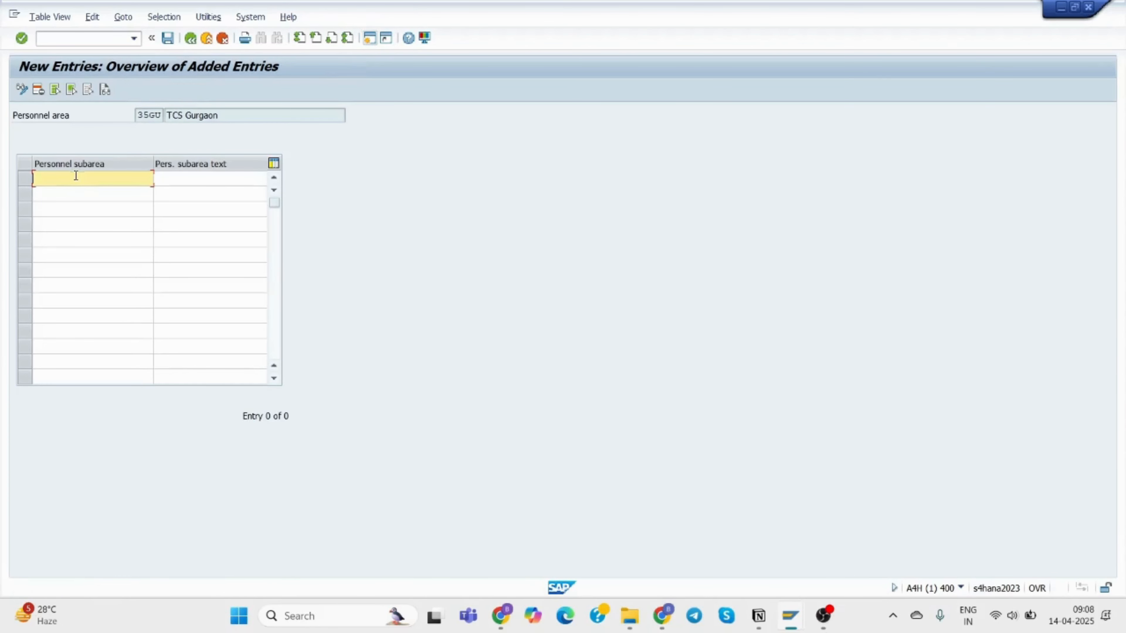
text(GU)
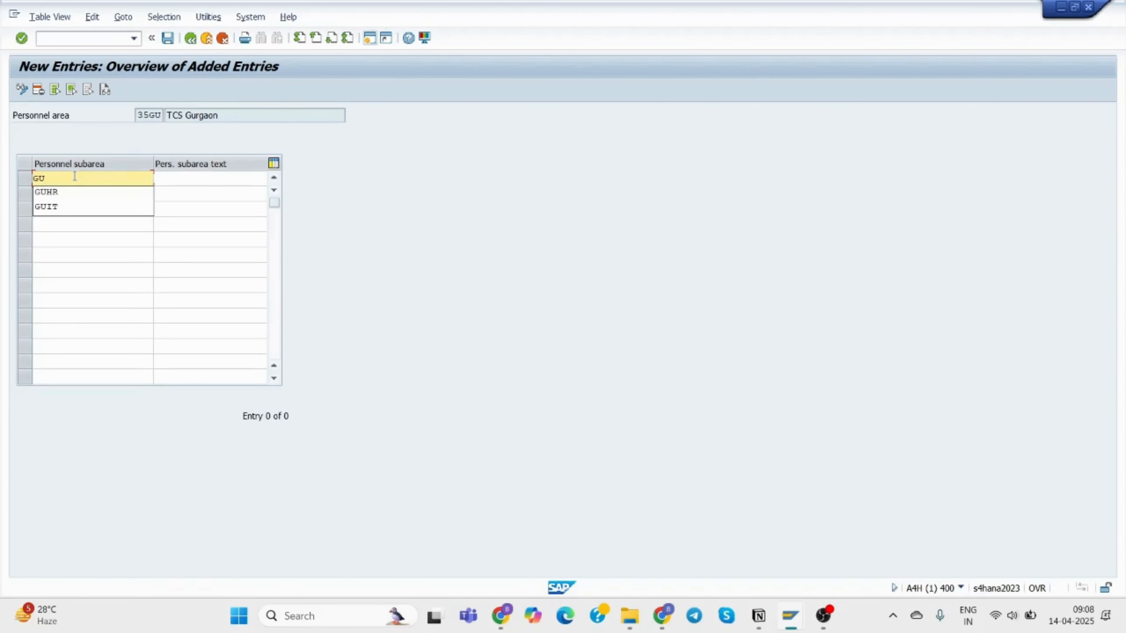
text(HR)
click(75, 189)
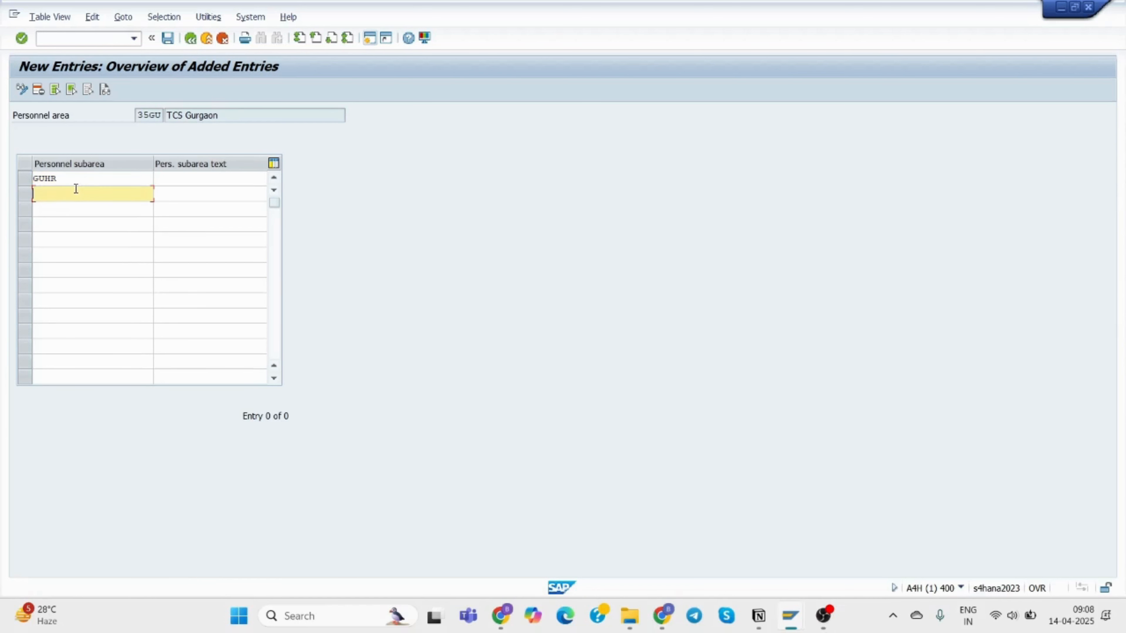
text(GU)
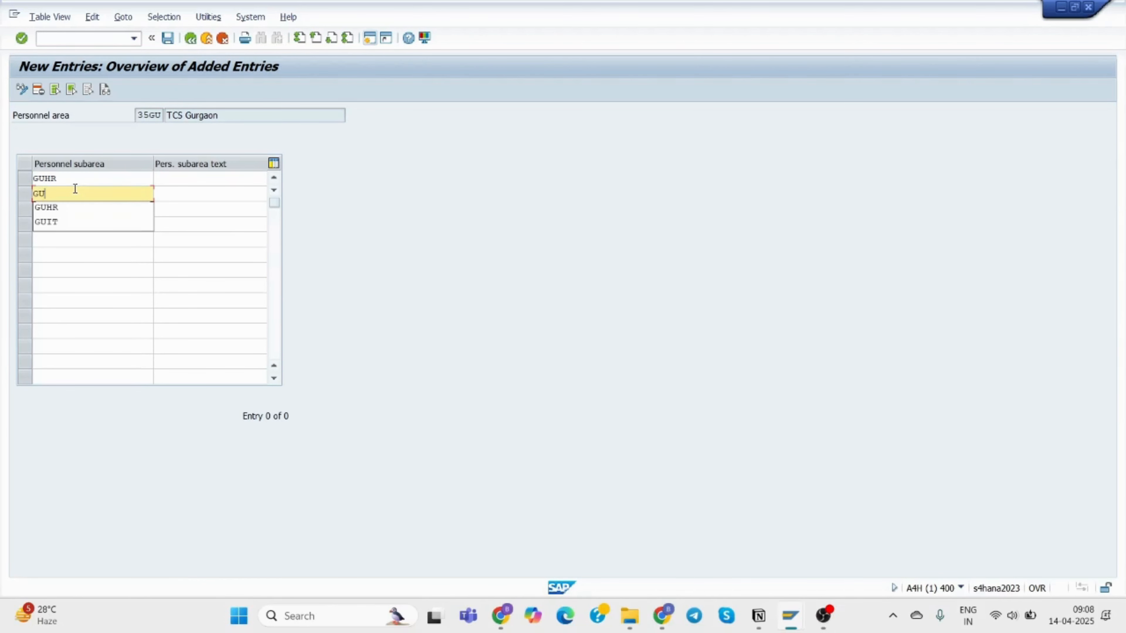
text(FI)
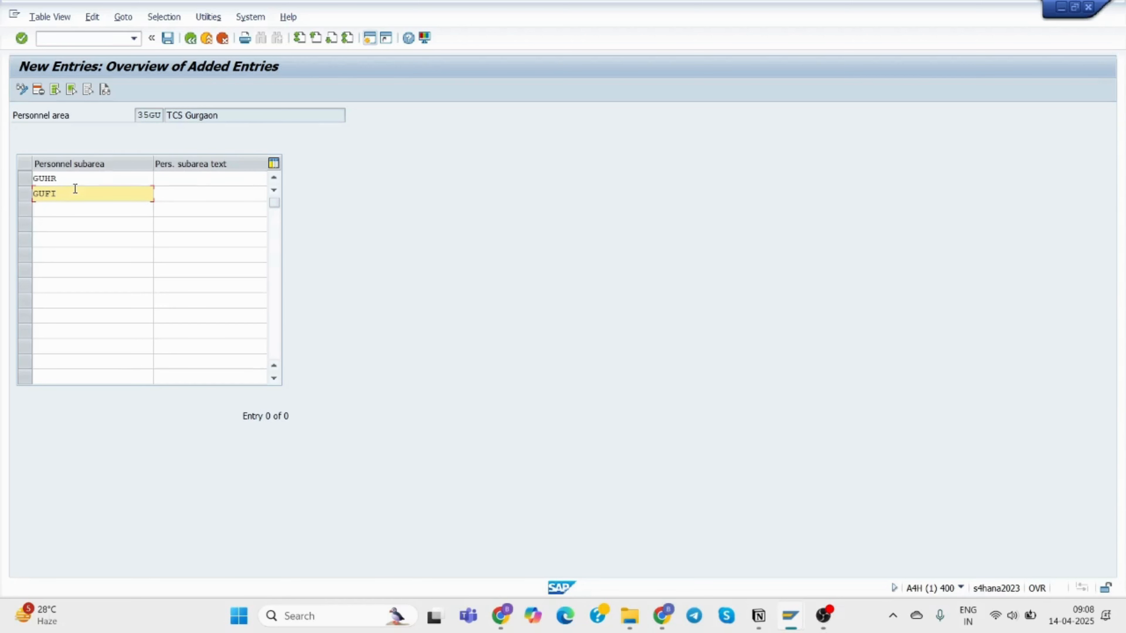
click(197, 179)
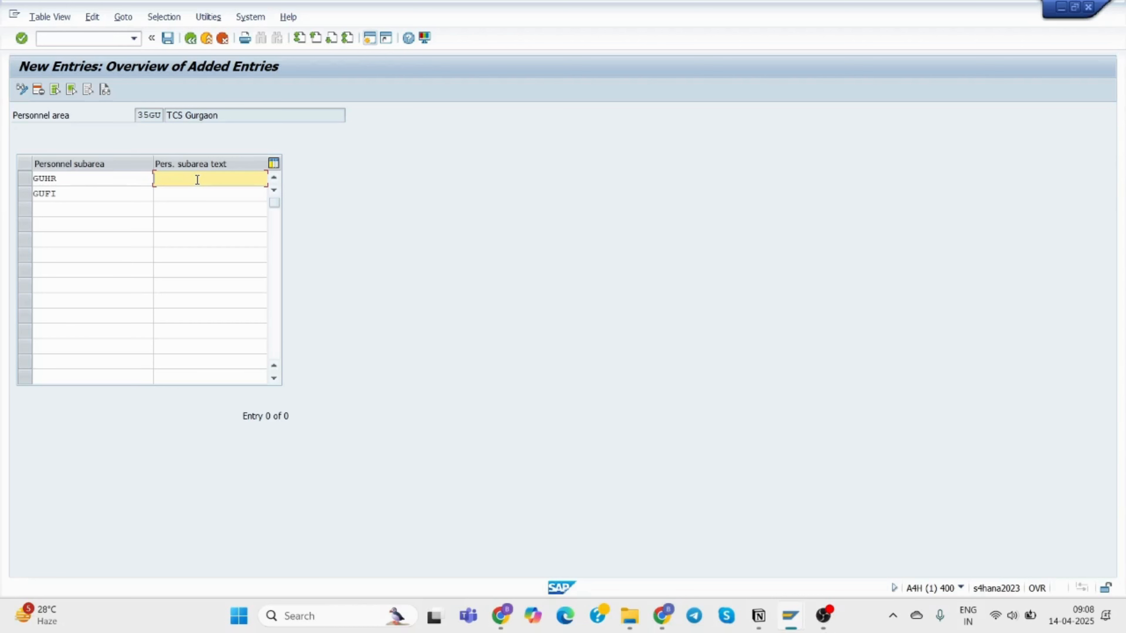
text(TCS GU)
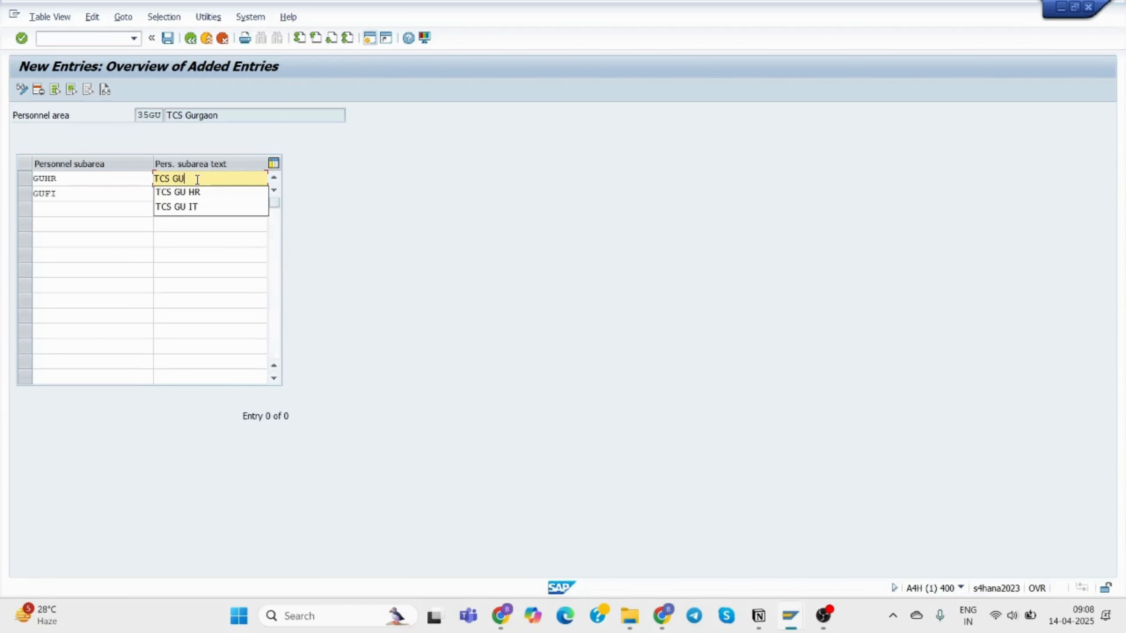
click(209, 192)
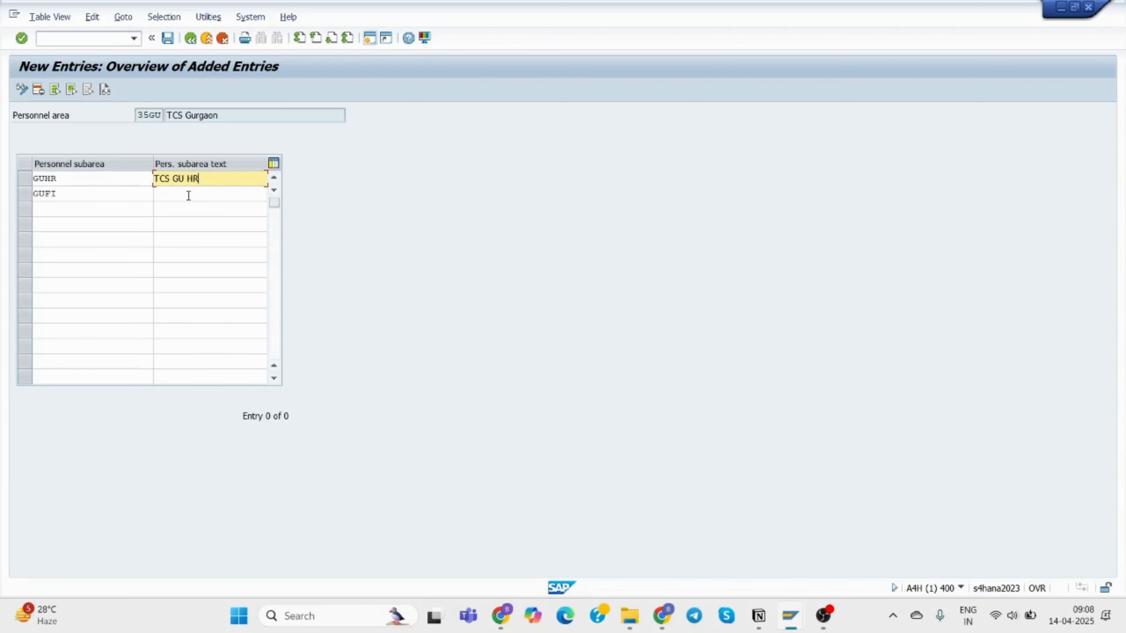
click(187, 194)
text(TCS)
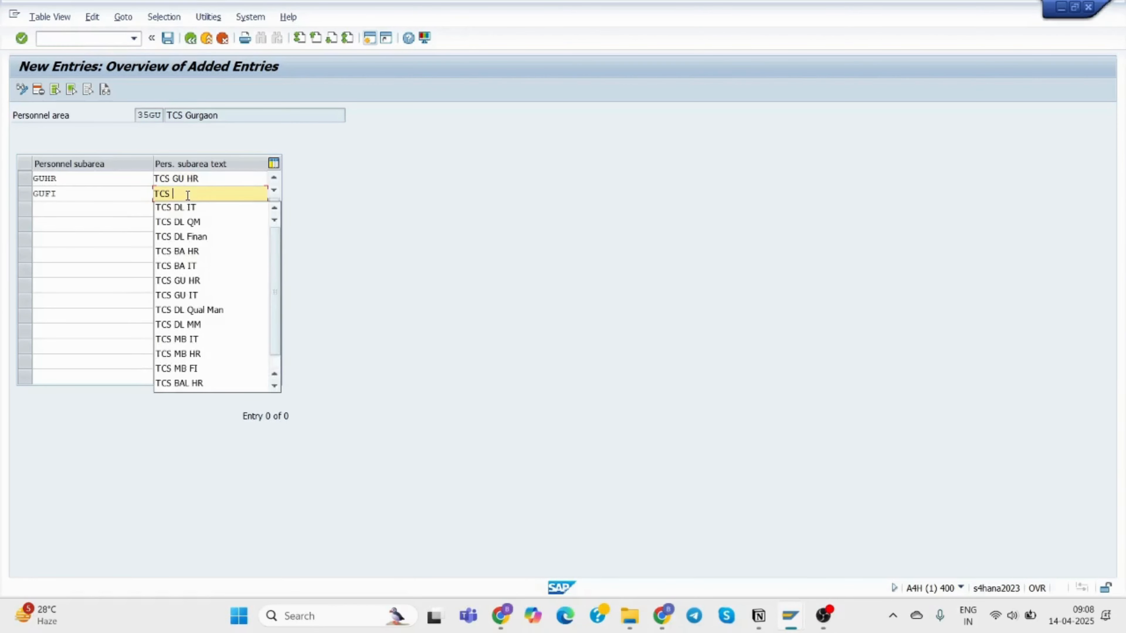
text( GU I)
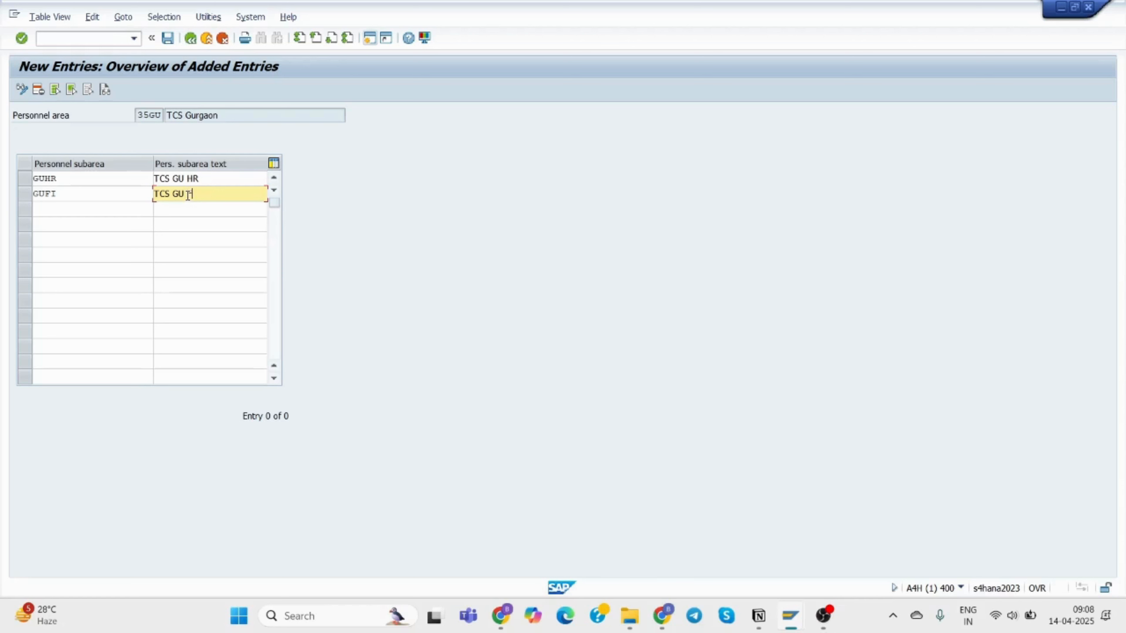
text(I)
text(inan)
click(167, 39)
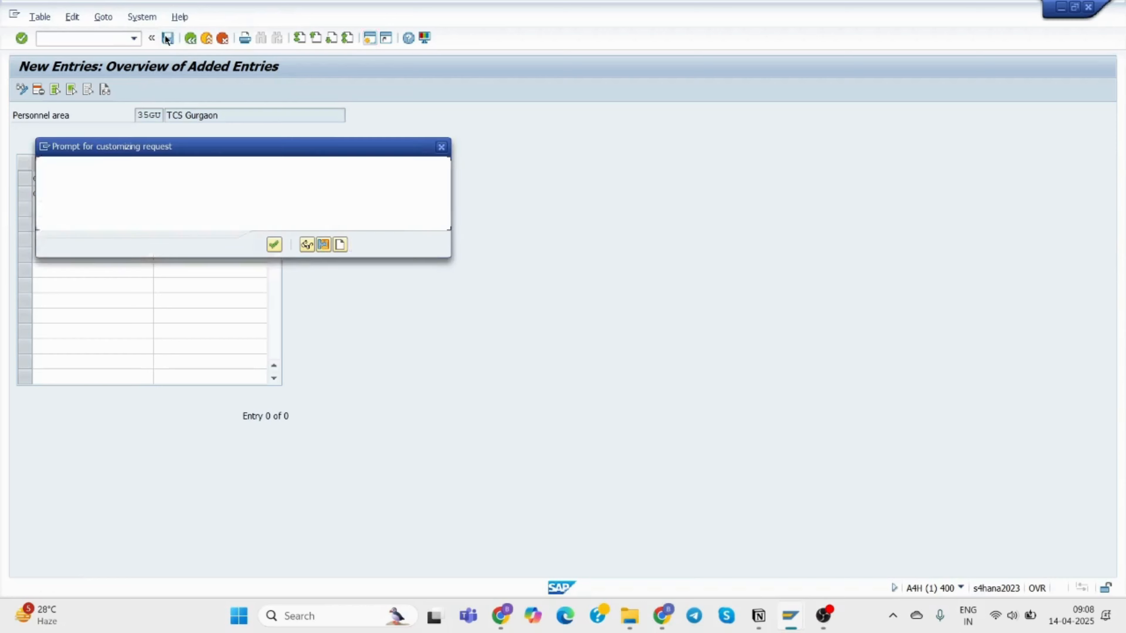
click(281, 245)
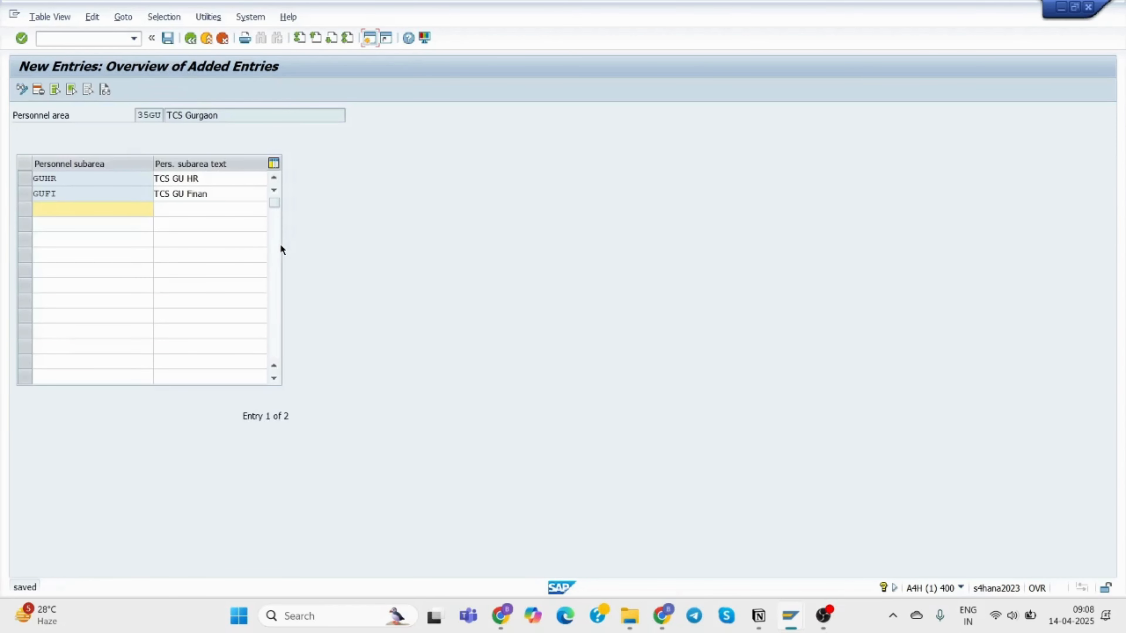
Go back and mistakenly open the subarea overview for personnel area 44MB, IBM Mumbai.
click(184, 40)
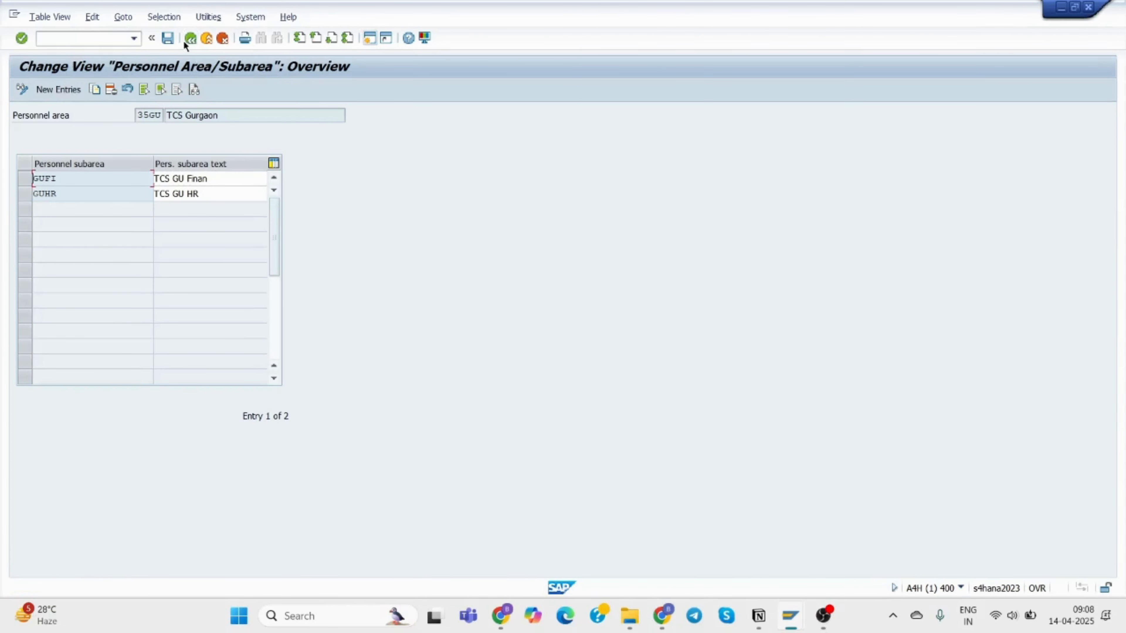
click(183, 41)
double_click(105, 184)
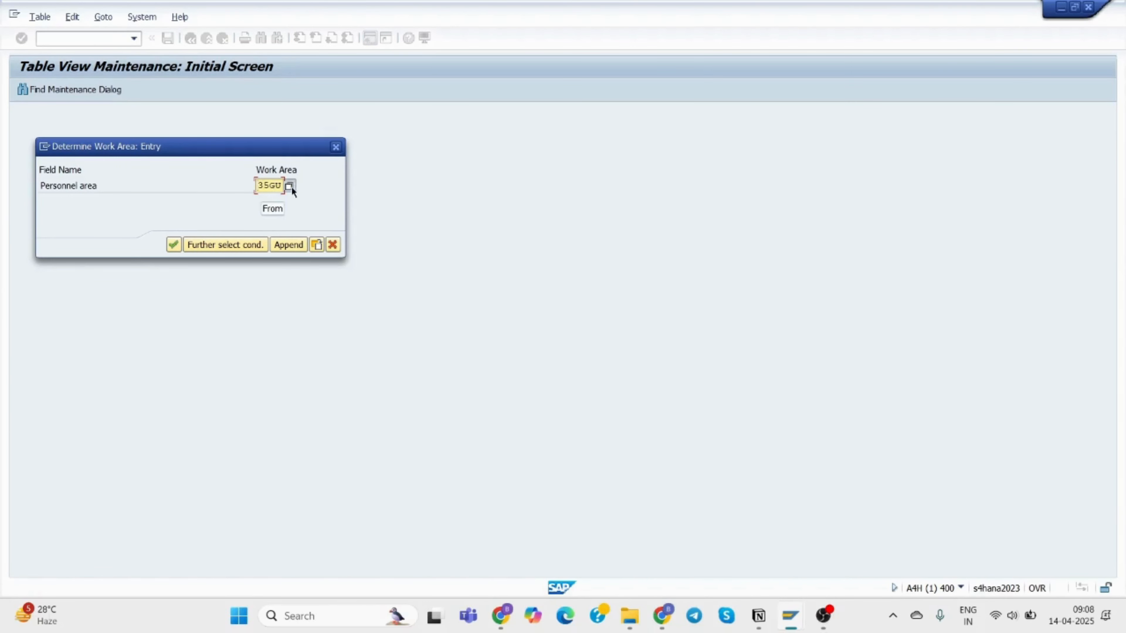
click(289, 186)
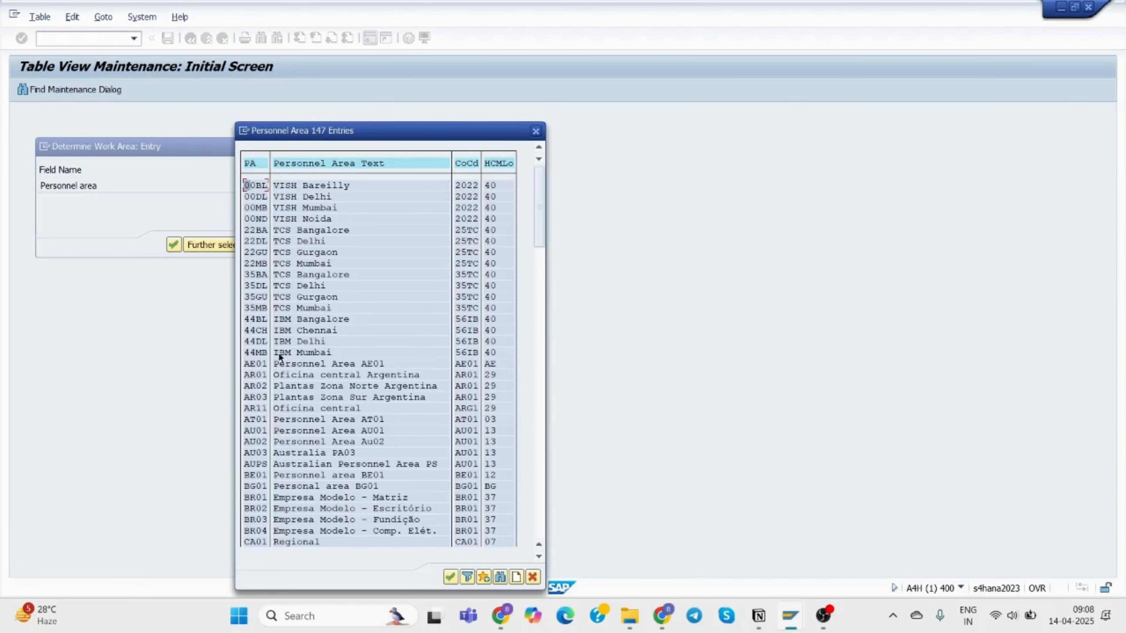
click(253, 353)
double_click(253, 353)
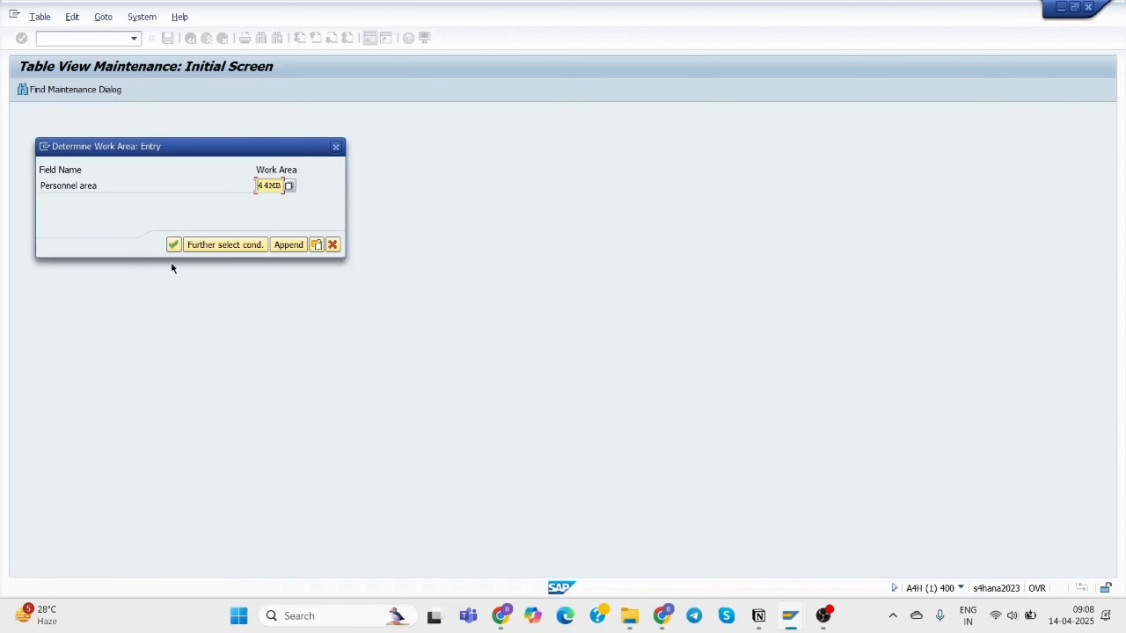
click(173, 244)
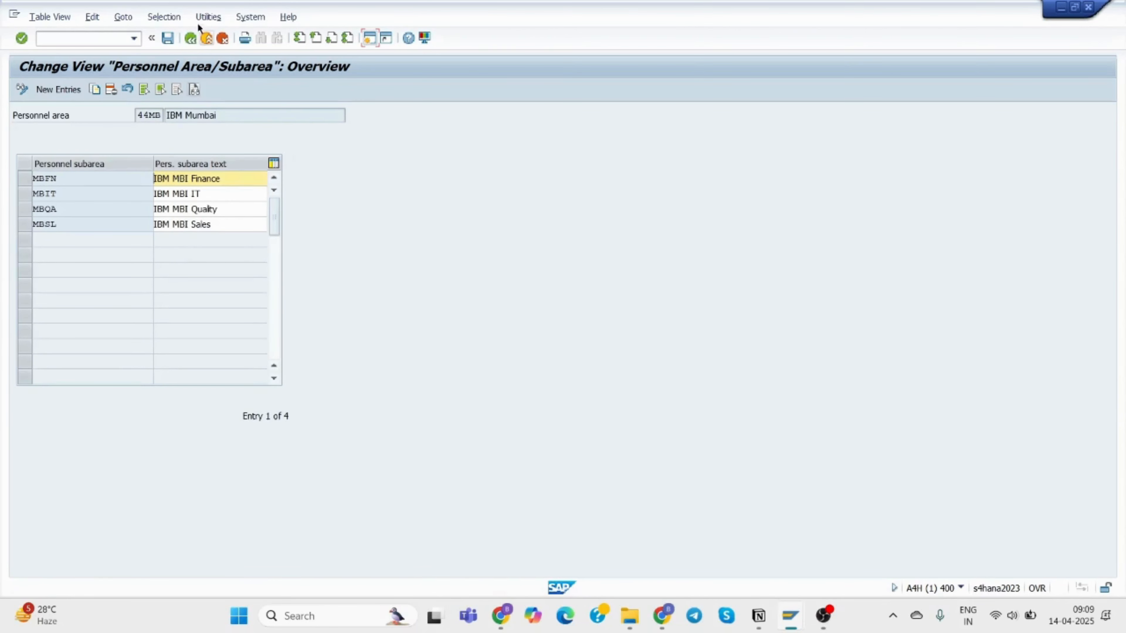
Return and pick personnel area 35MB, TCS Mumbai, instead.
click(190, 39)
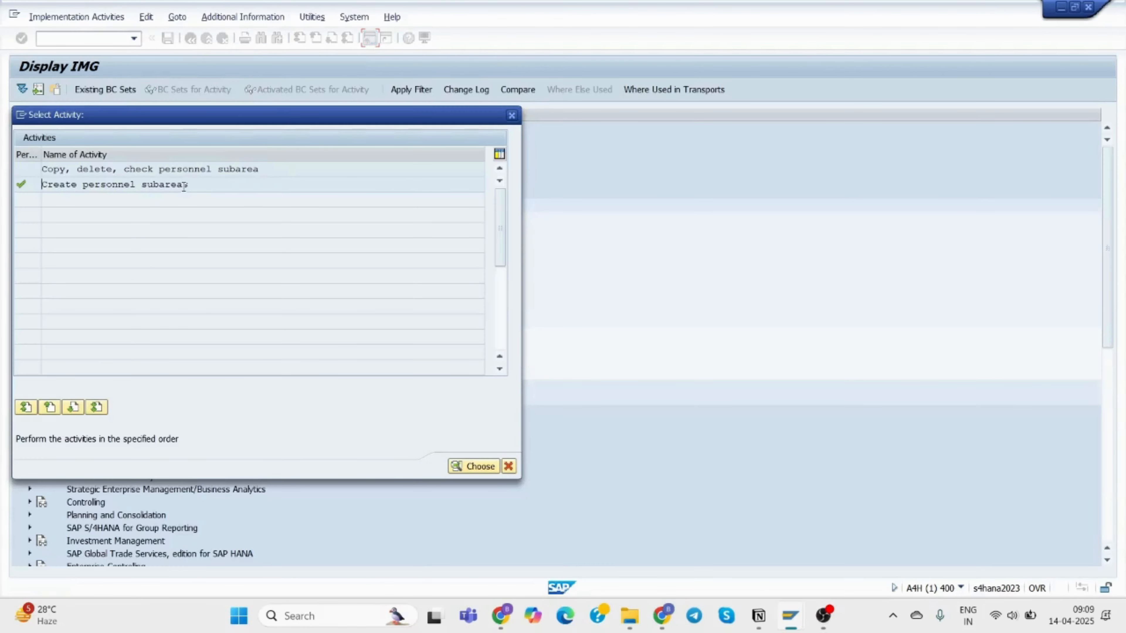
double_click(183, 187)
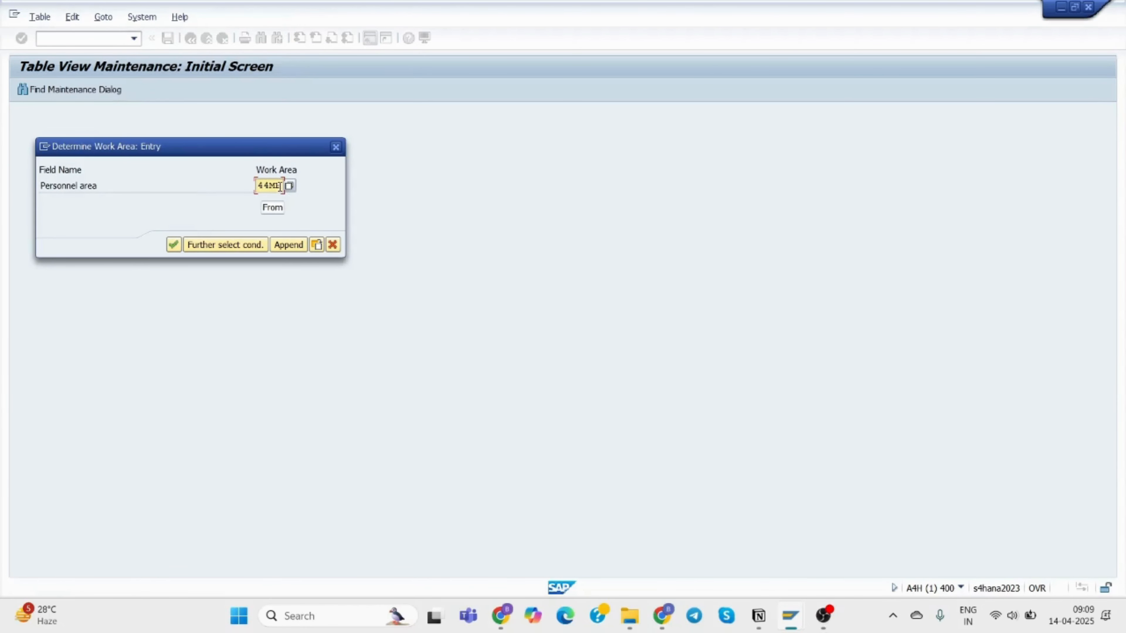
click(290, 185)
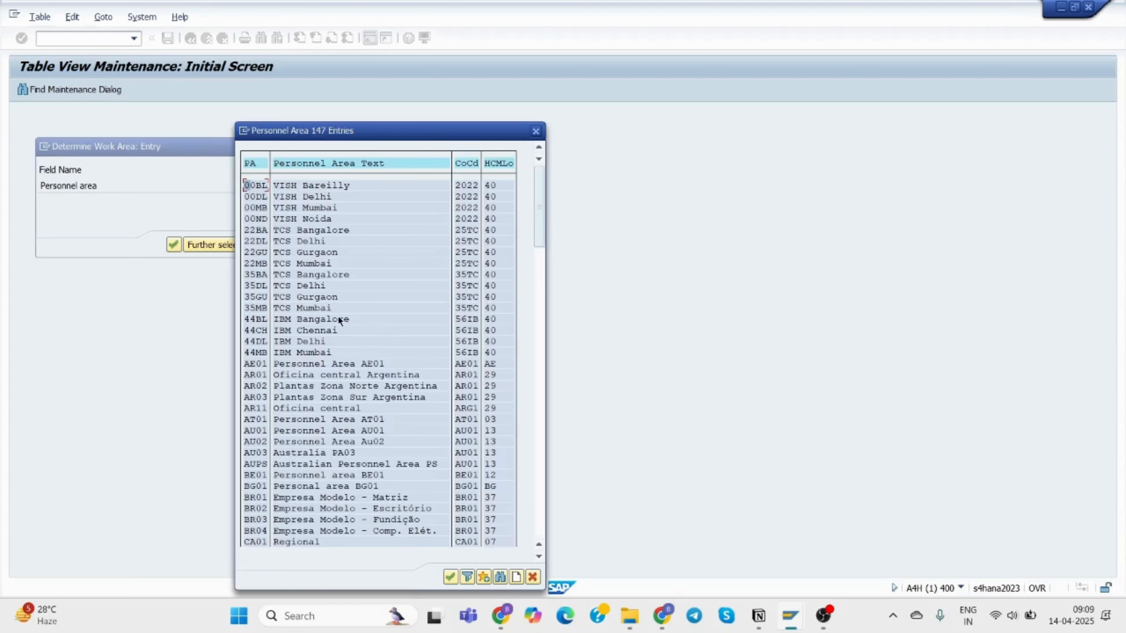
click(304, 307)
double_click(259, 307)
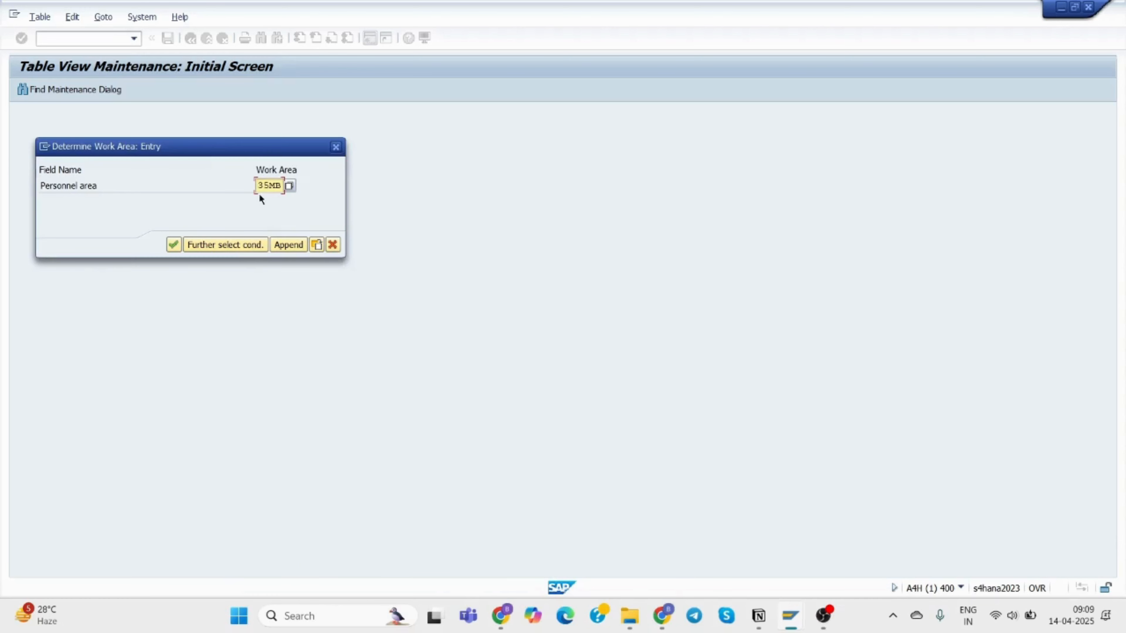
click(168, 242)
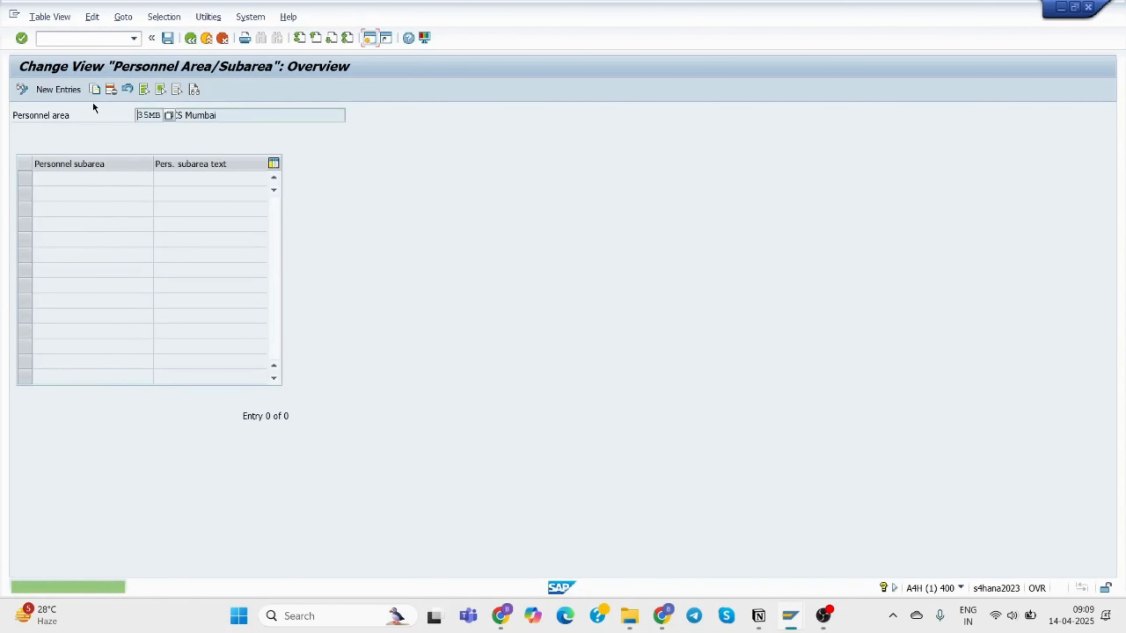
Add new entries with subarea codes MBIT, MBFI and MBPD.
click(60, 89)
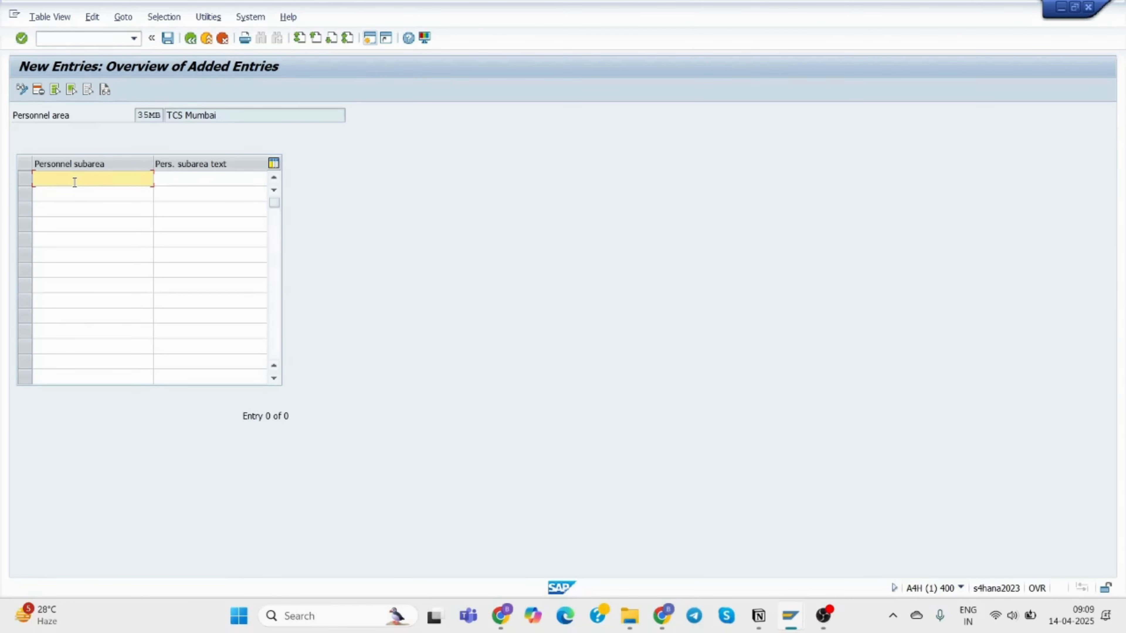
text(MB)
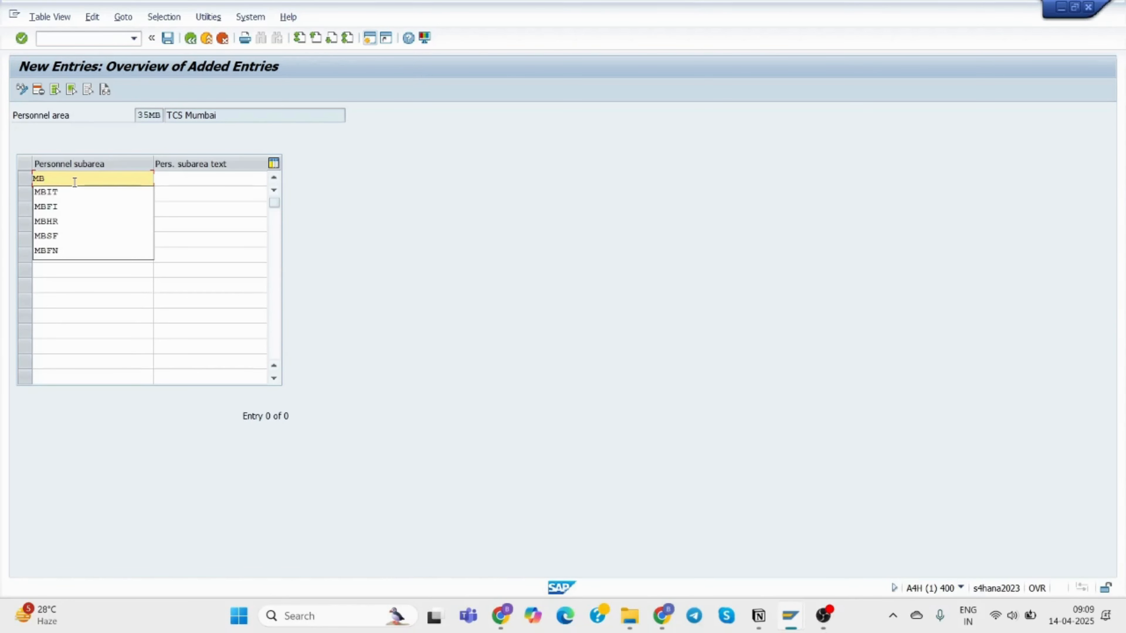
click(74, 191)
click(64, 191)
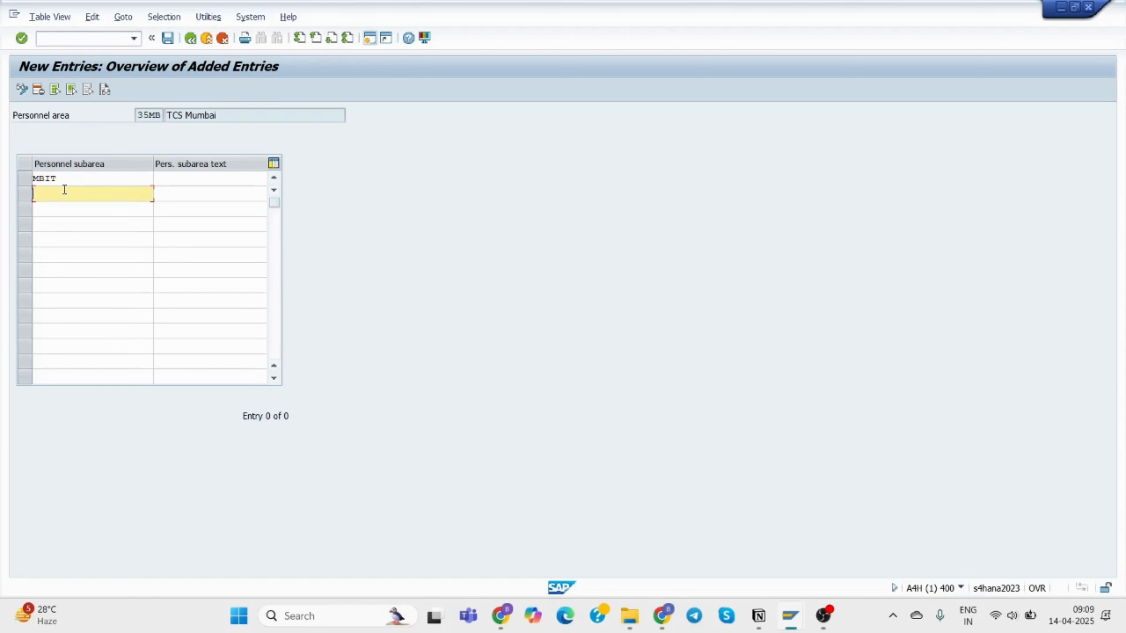
text(MB)
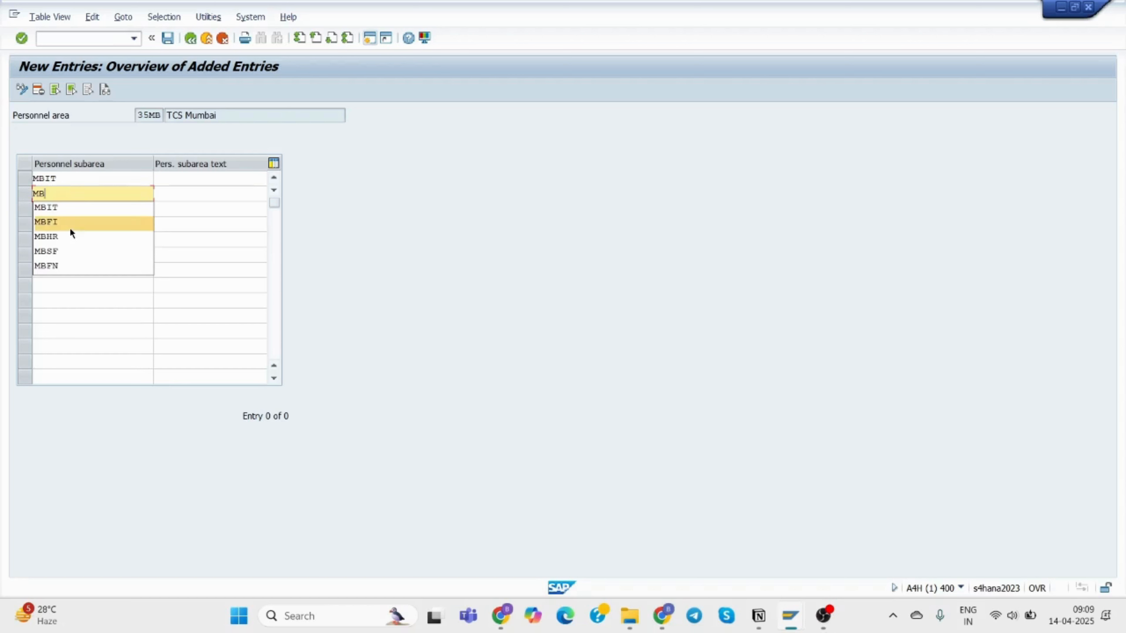
click(69, 222)
click(64, 210)
text(MB)
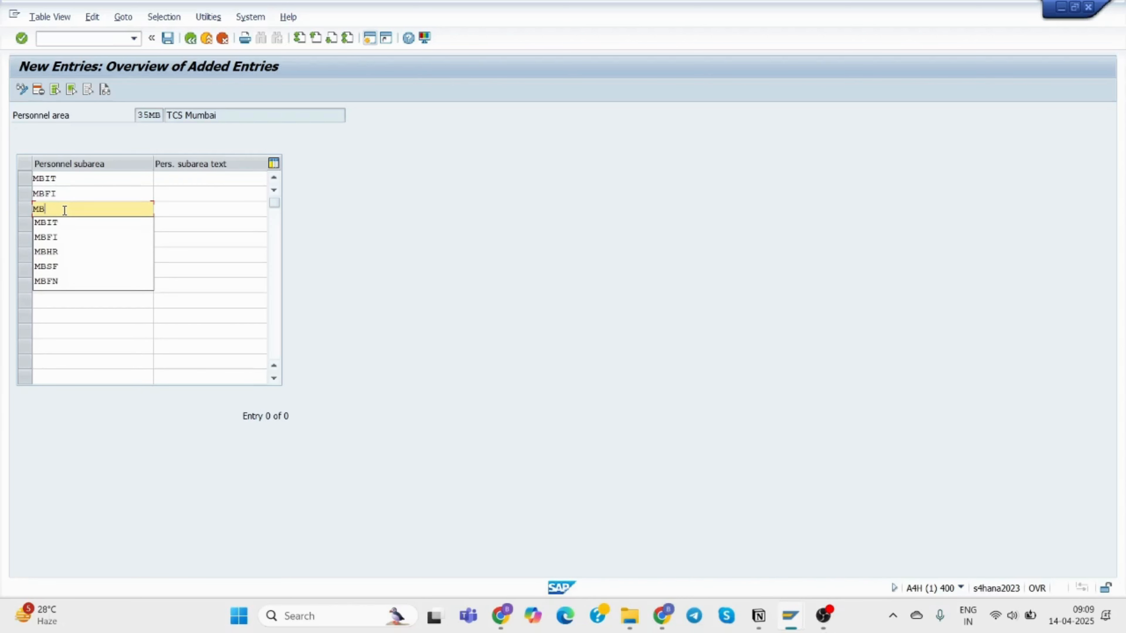
text(PD)
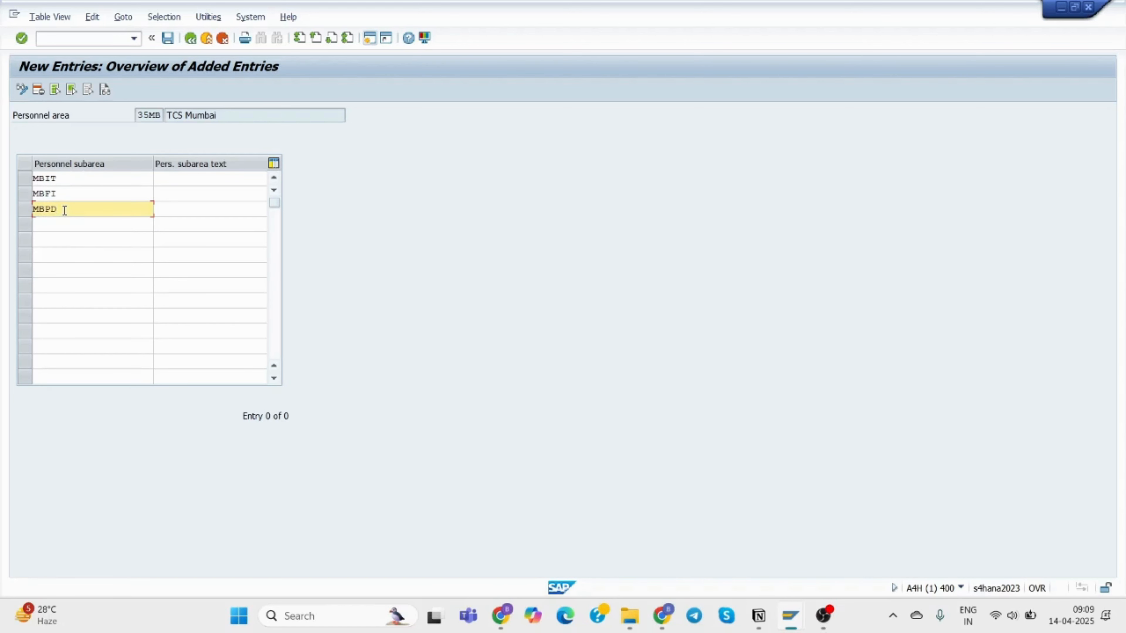
Give the subareas the texts TCS MB IT, TCS MB FI and TCS MB Prod.
click(171, 181)
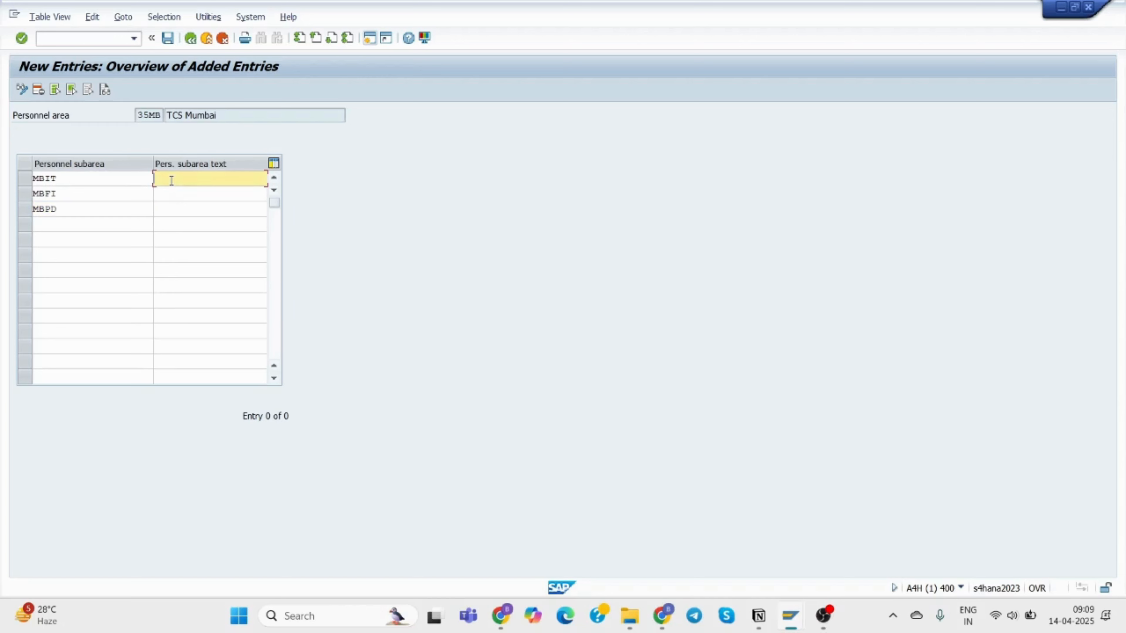
text(TCS)
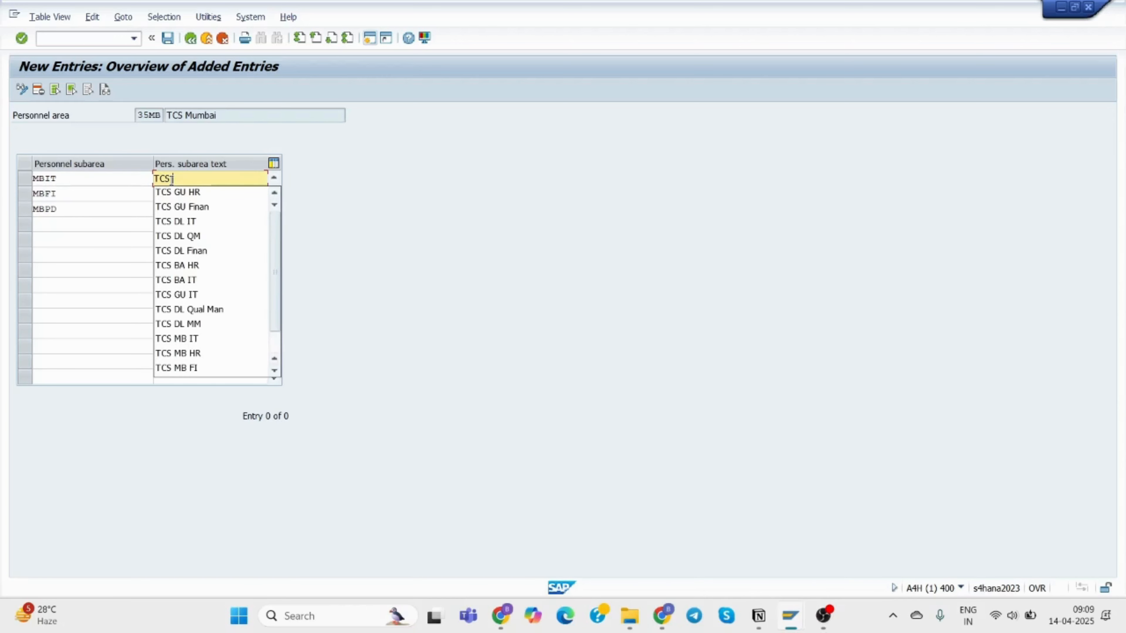
text( MB)
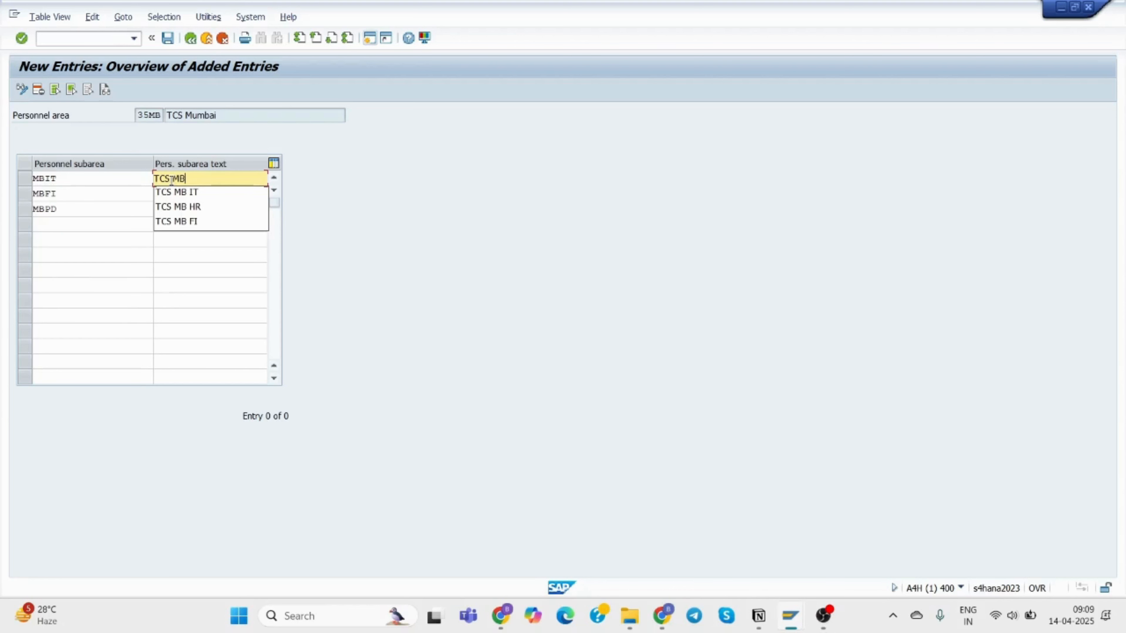
click(196, 191)
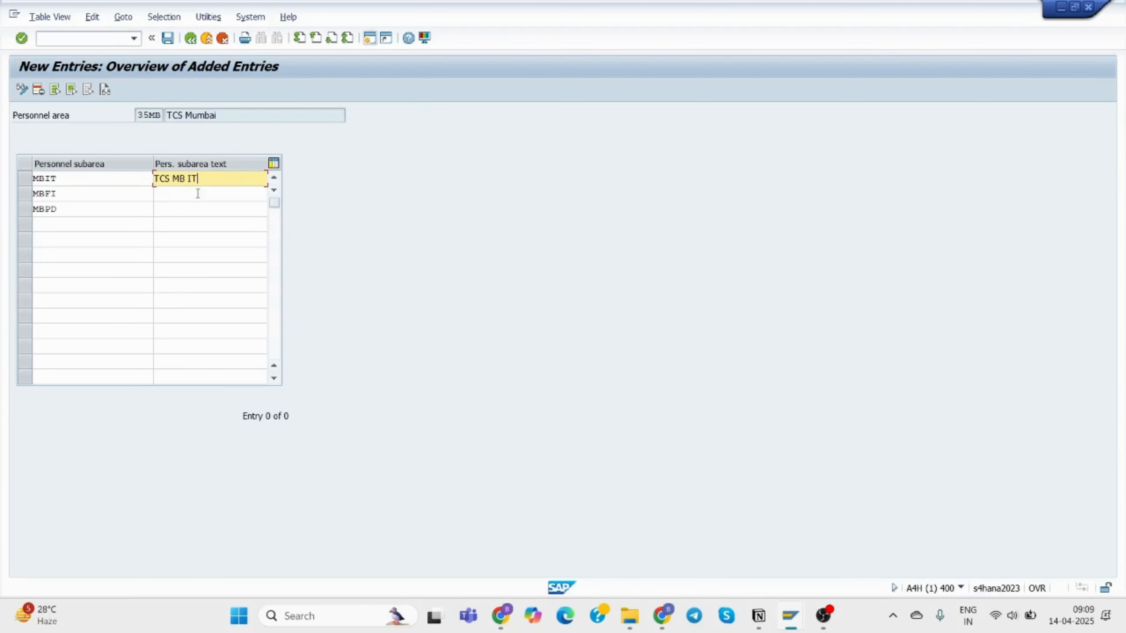
click(194, 199)
text(TCS)
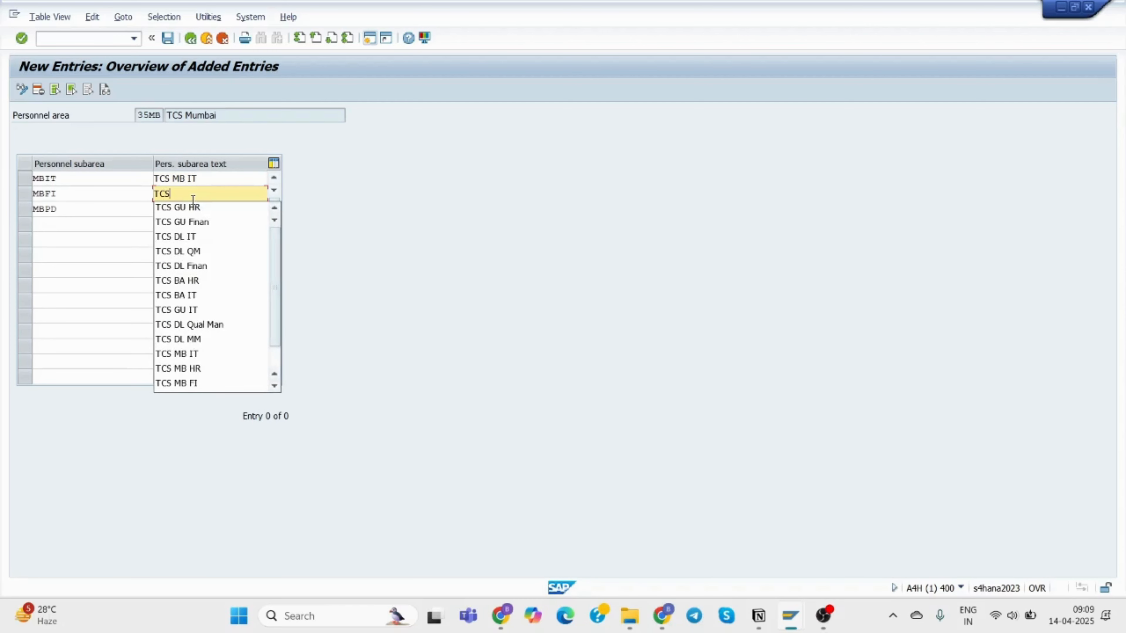
text( MB)
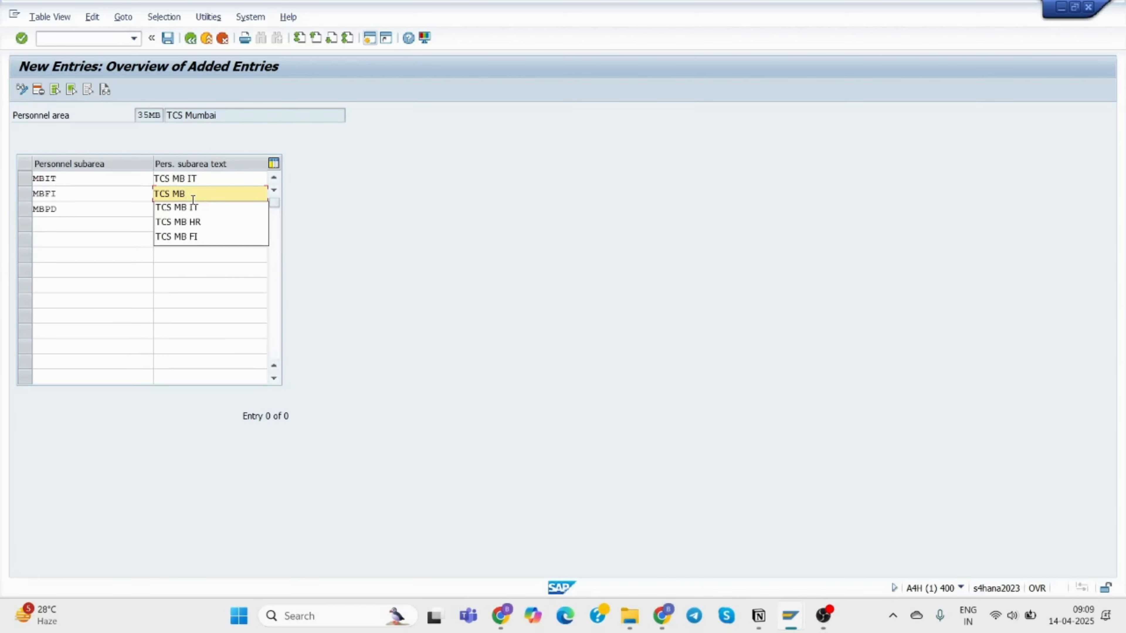
click(191, 237)
click(182, 211)
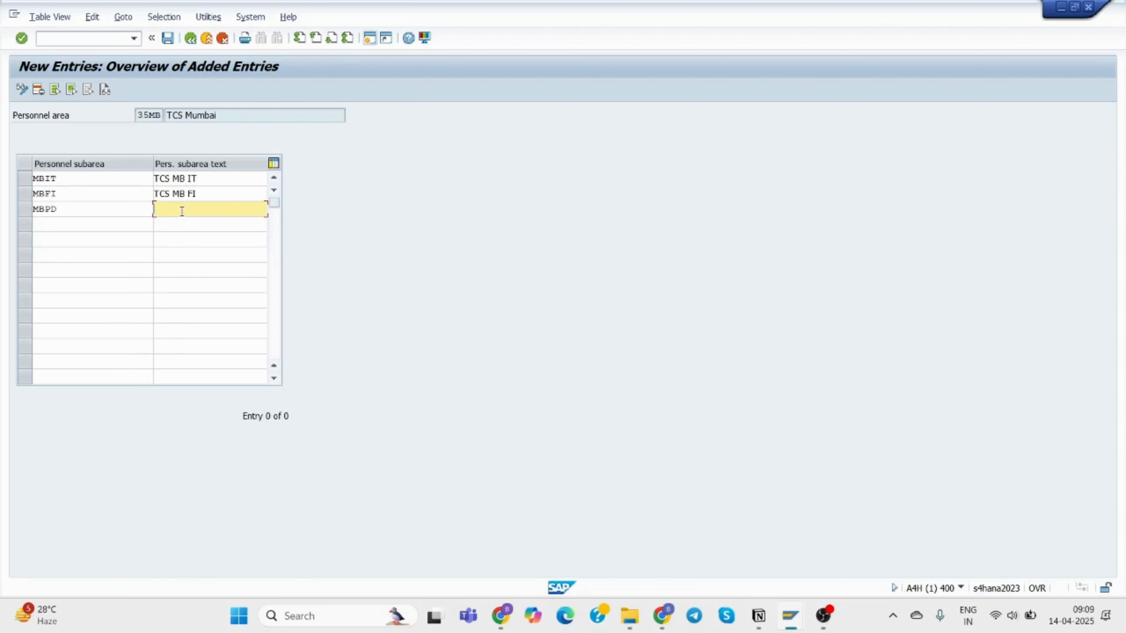
text(TCS)
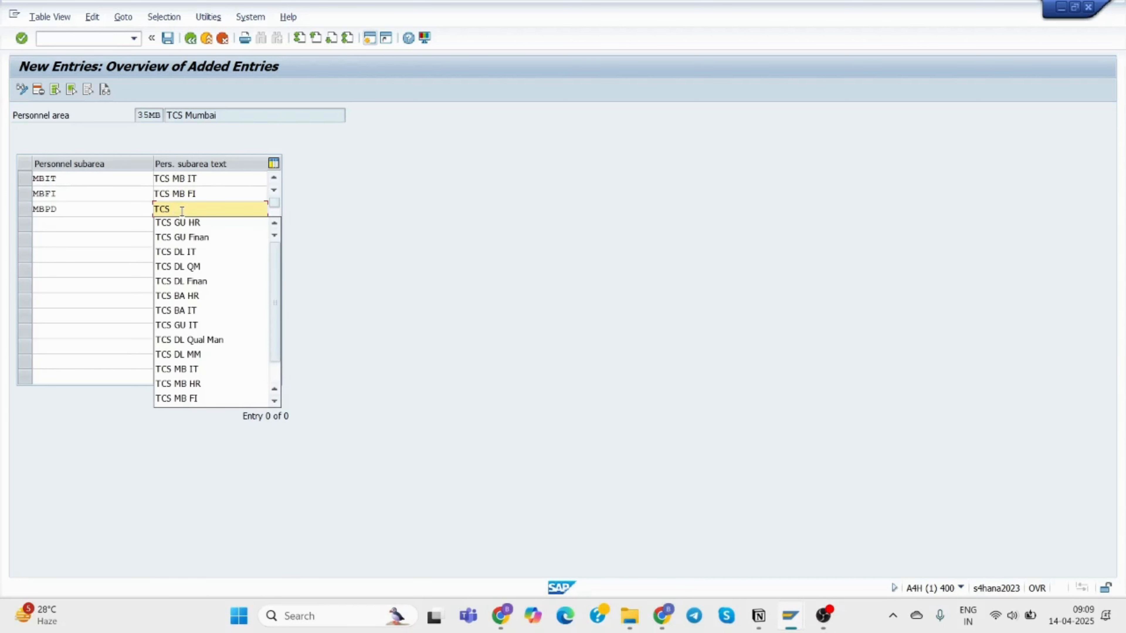
text( MB P)
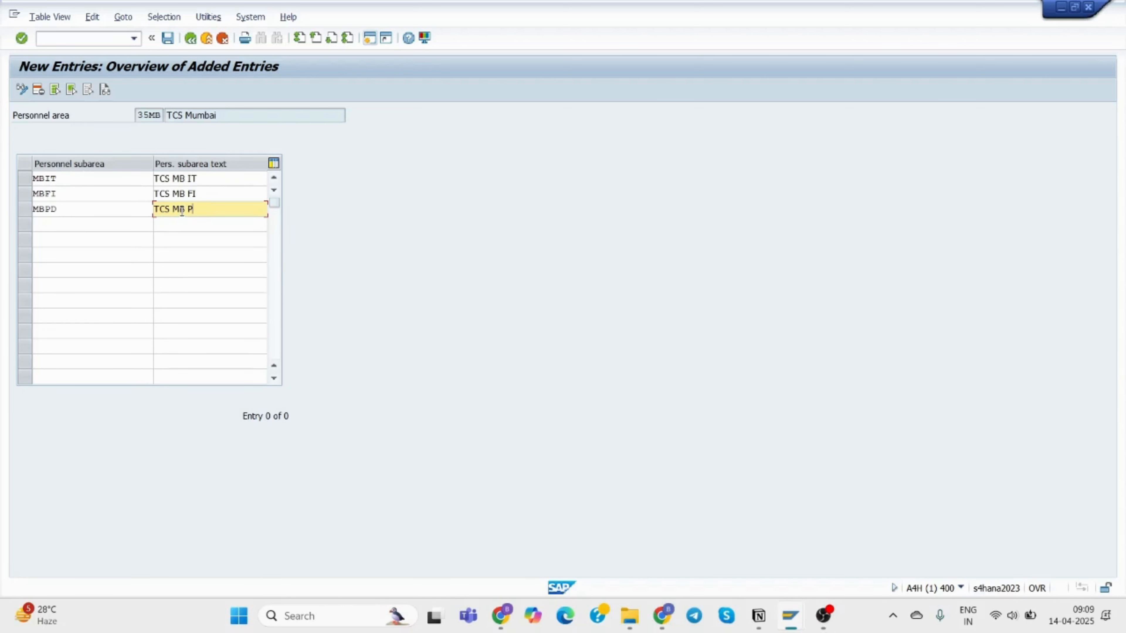
text(rod)
Save the 35MB subareas into the customizing request and leave back to the IMG.
click(167, 39)
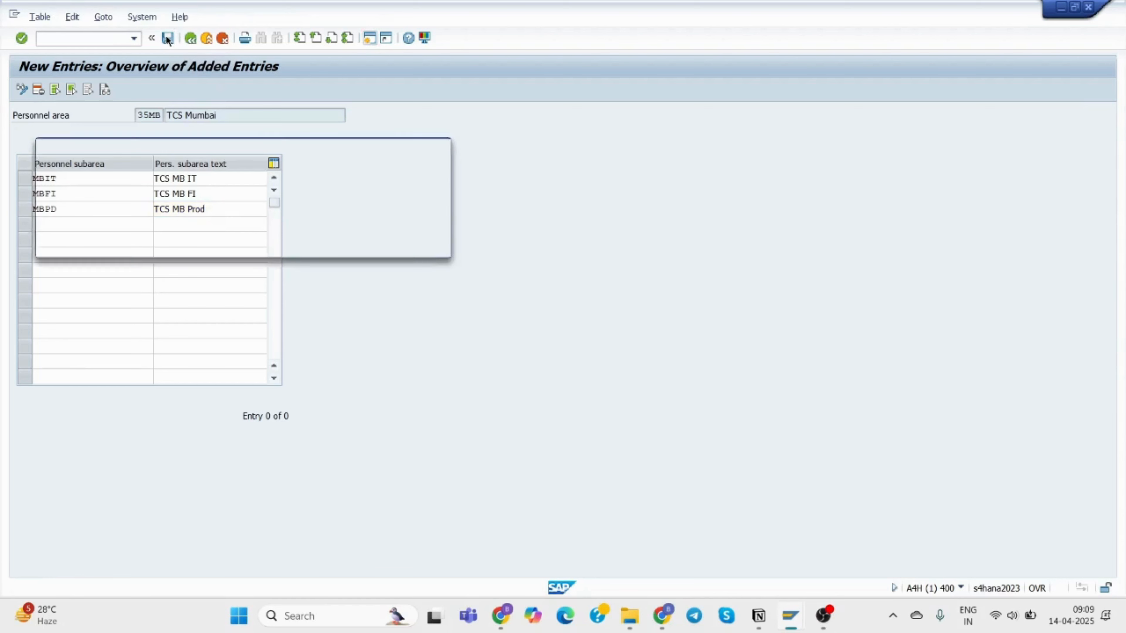
click(274, 245)
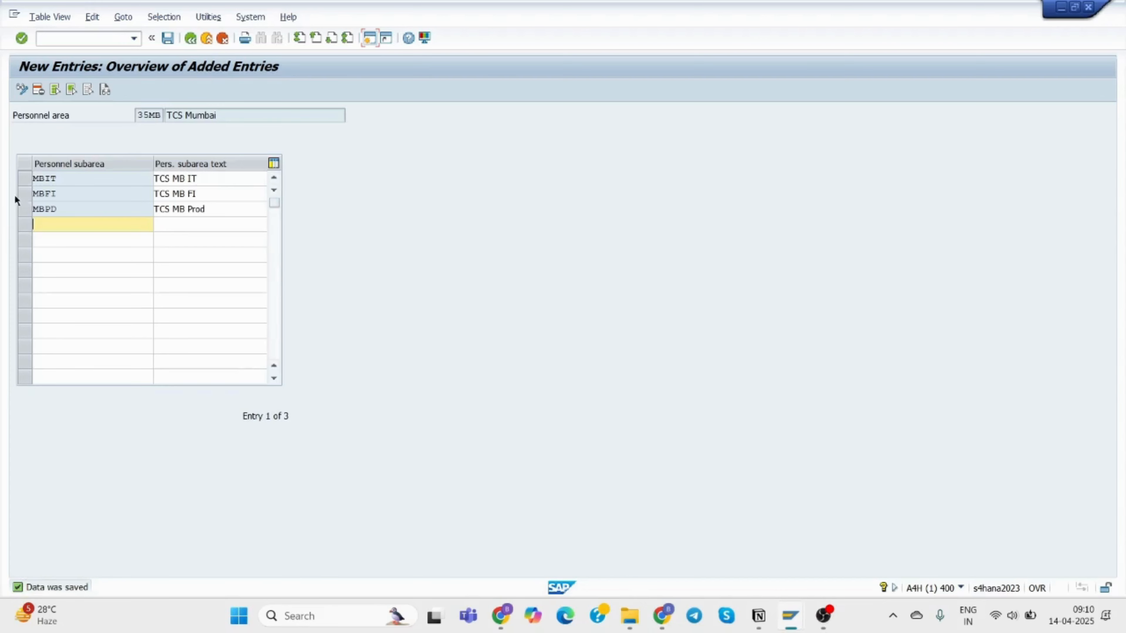
click(191, 42)
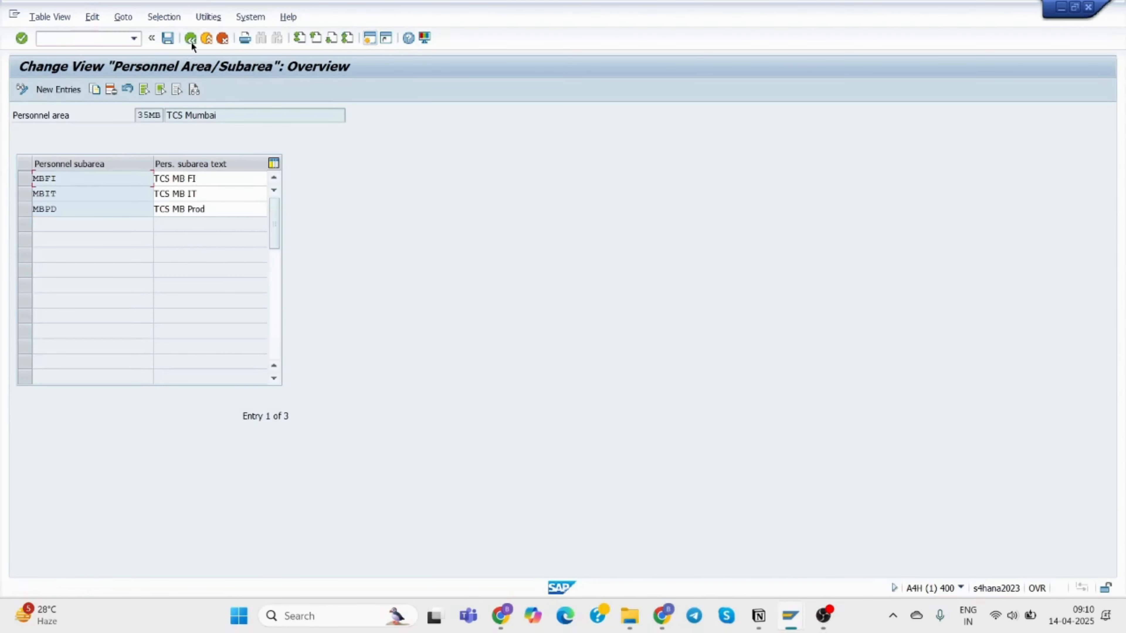
click(192, 43)
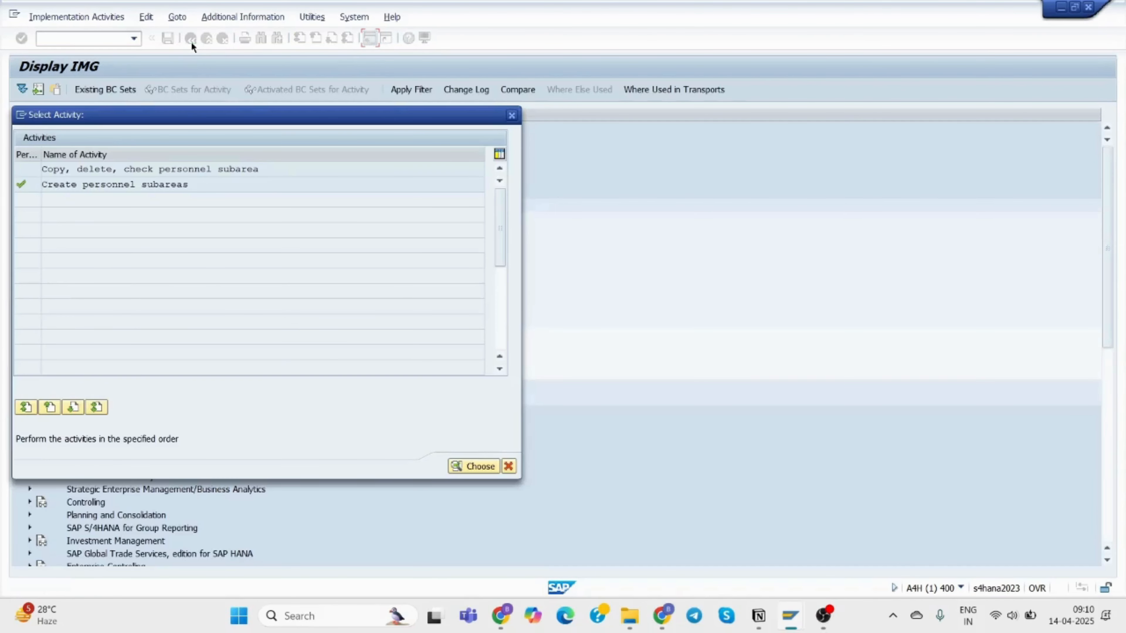
click(512, 115)
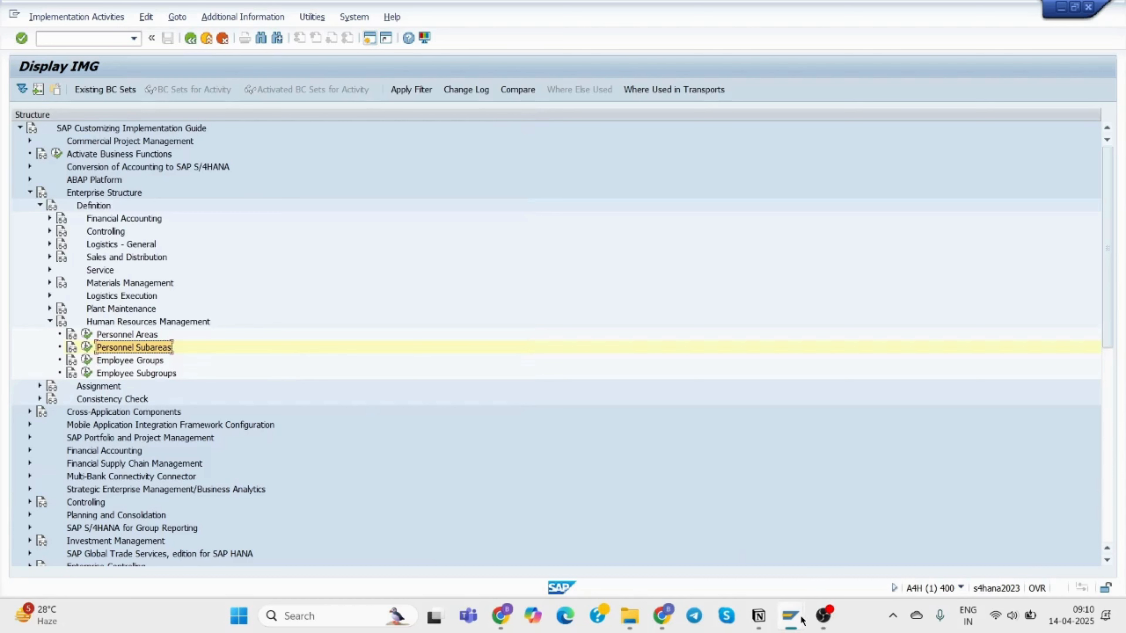
In the Transport Organizer, display the modifiable change requests.
mouse_move(800, 621)
click(931, 554)
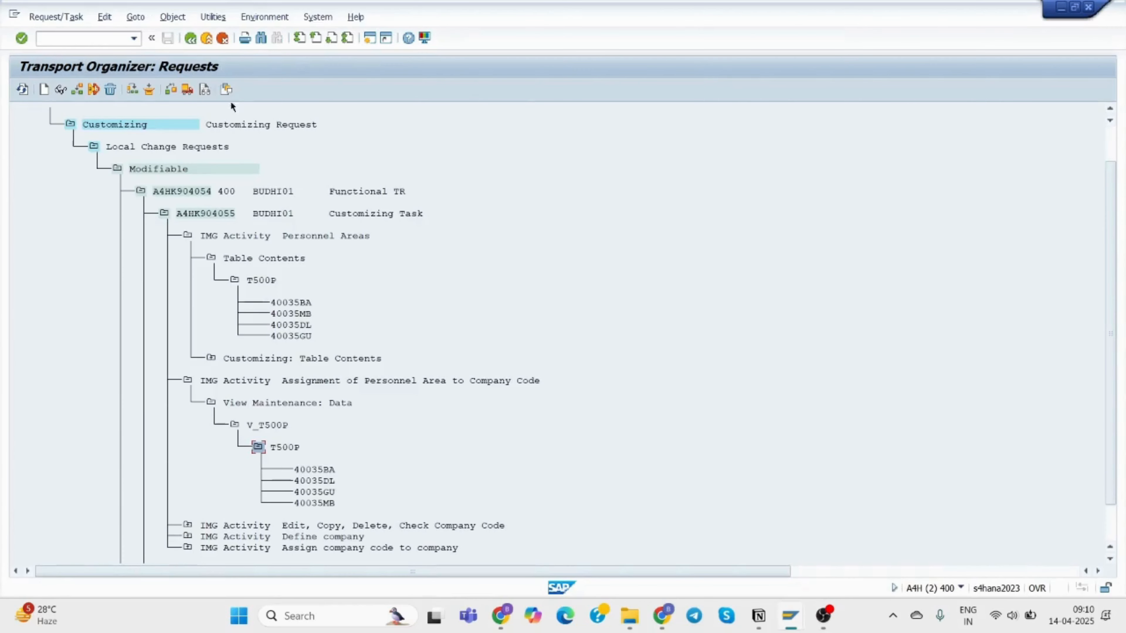
click(191, 39)
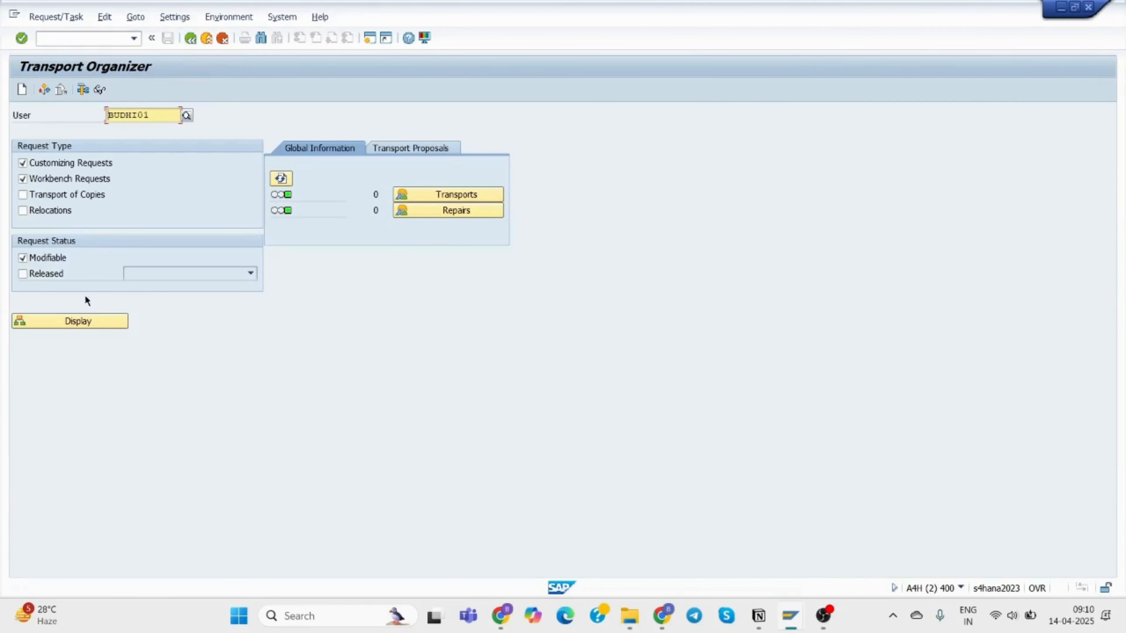
click(93, 320)
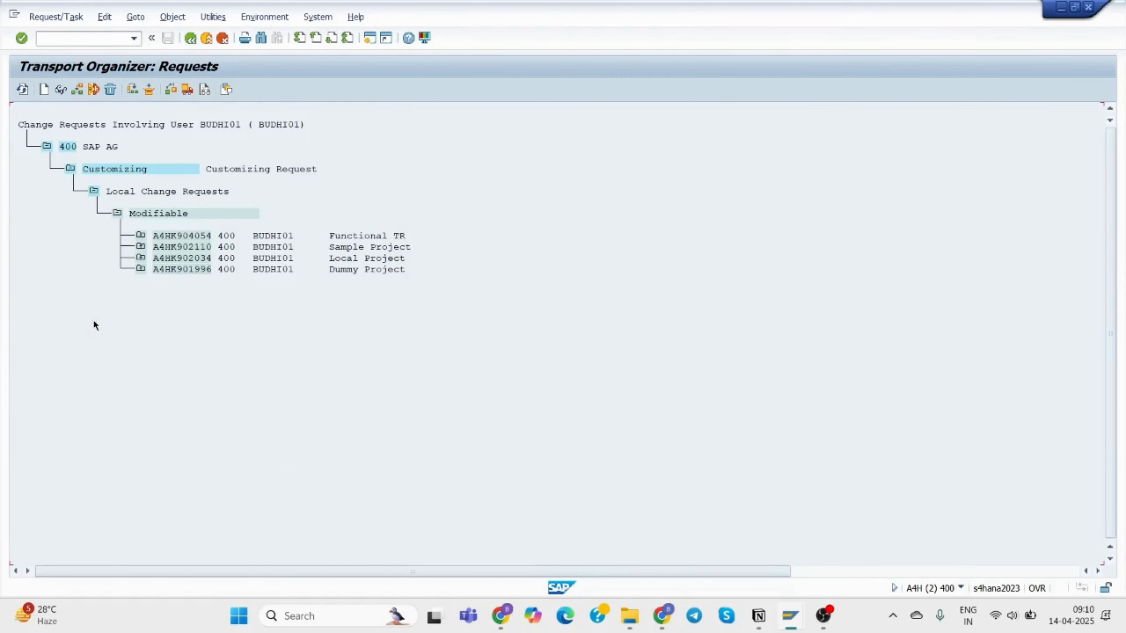
Expand request A4HK904054 down to the V_T001P / T001P subarea entries.
click(141, 236)
click(164, 257)
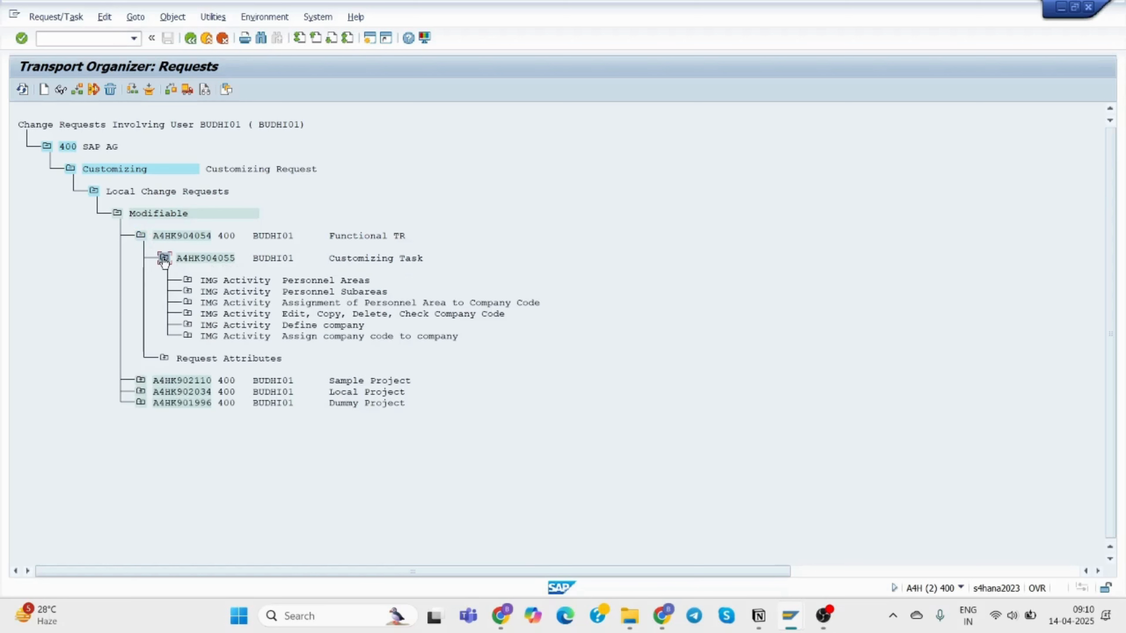
click(187, 280)
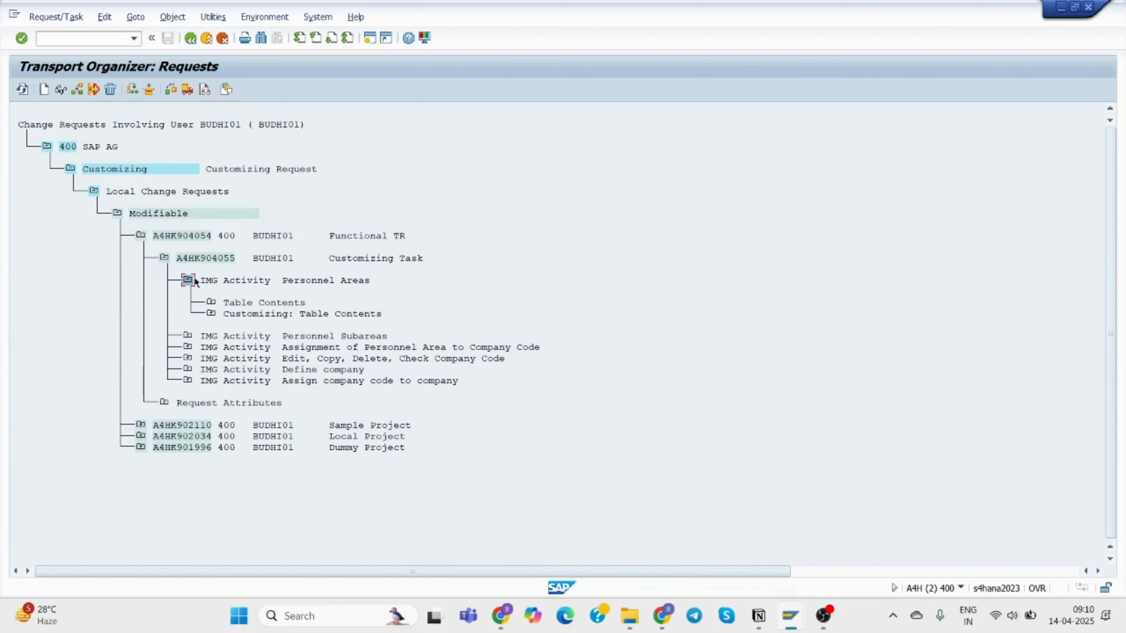
click(188, 336)
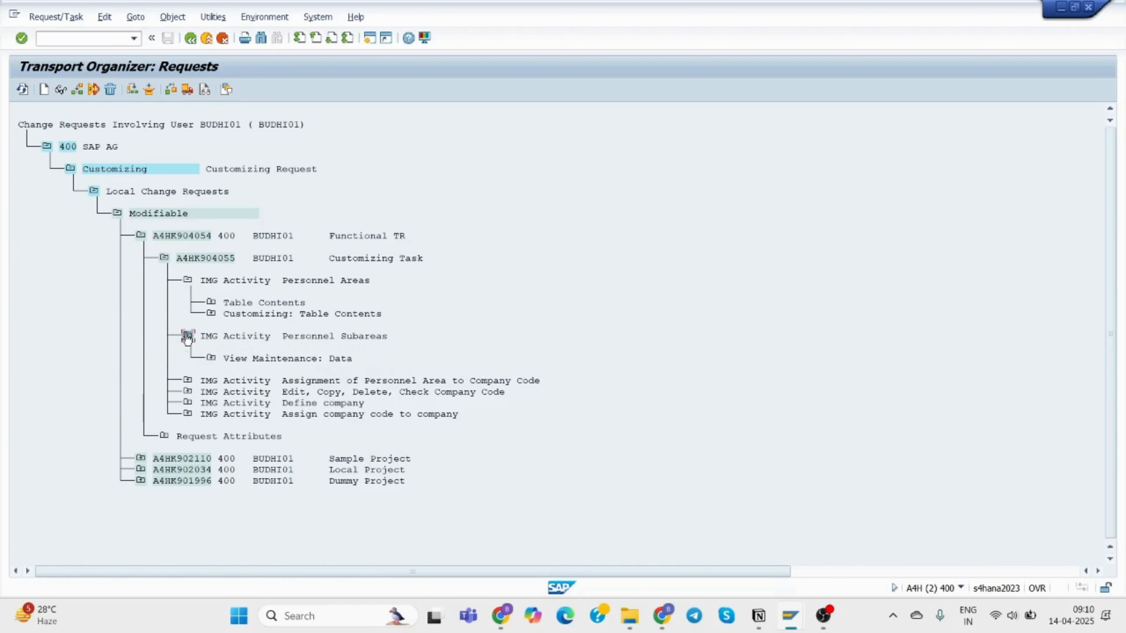
click(211, 358)
click(235, 381)
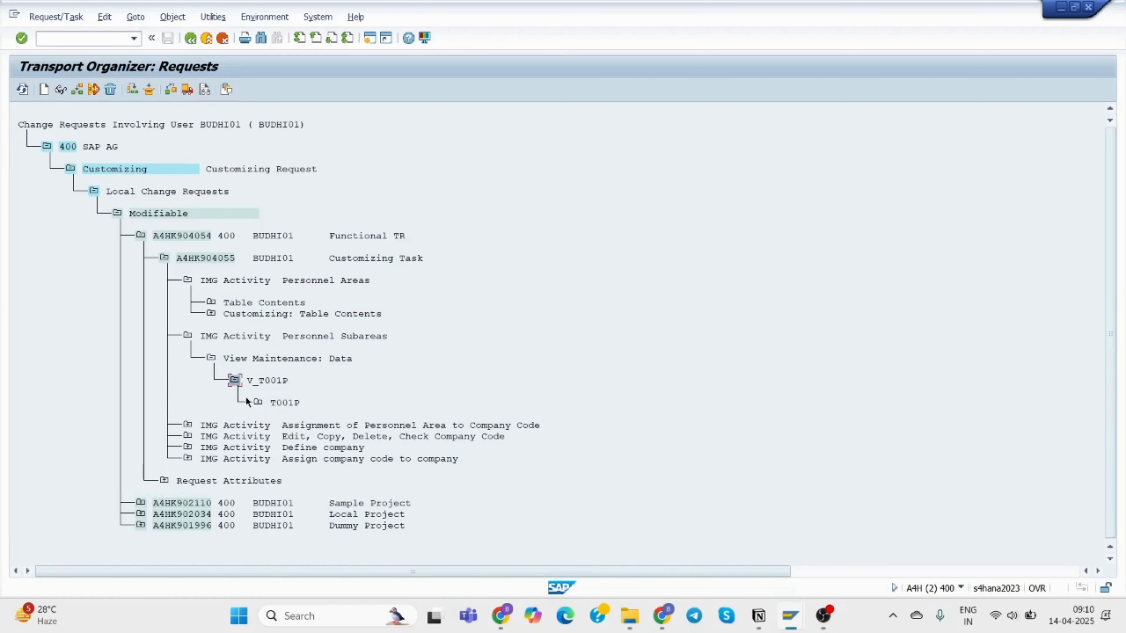
click(259, 402)
scroll(465, 389, down, 3)
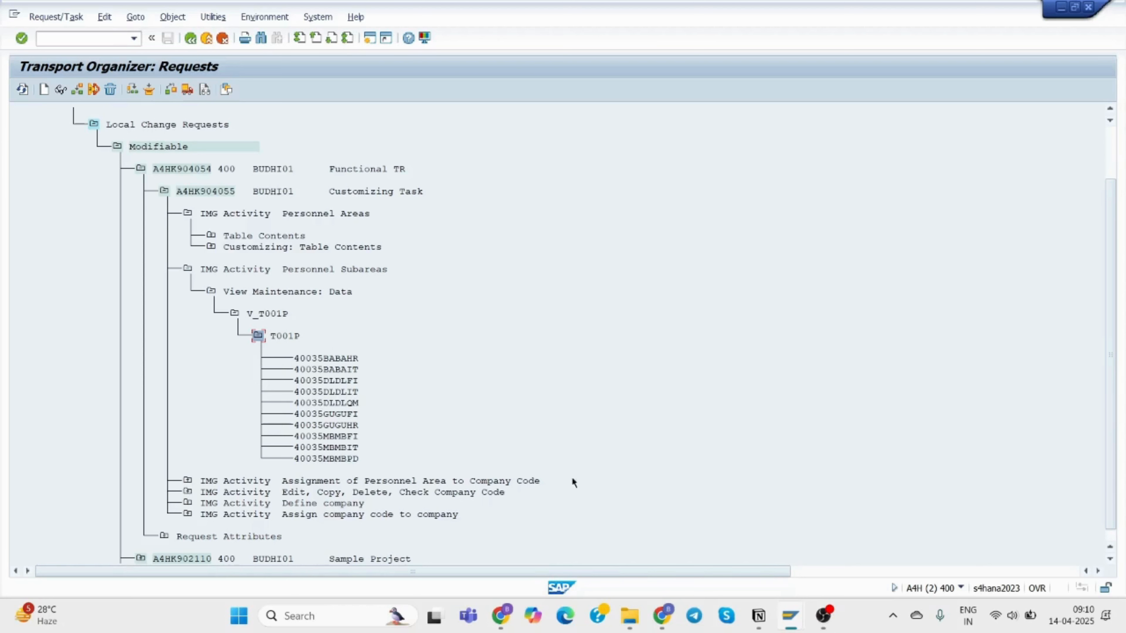
Back in the IMG, open the subarea overview for personnel area 35BA.
mouse_move(795, 621)
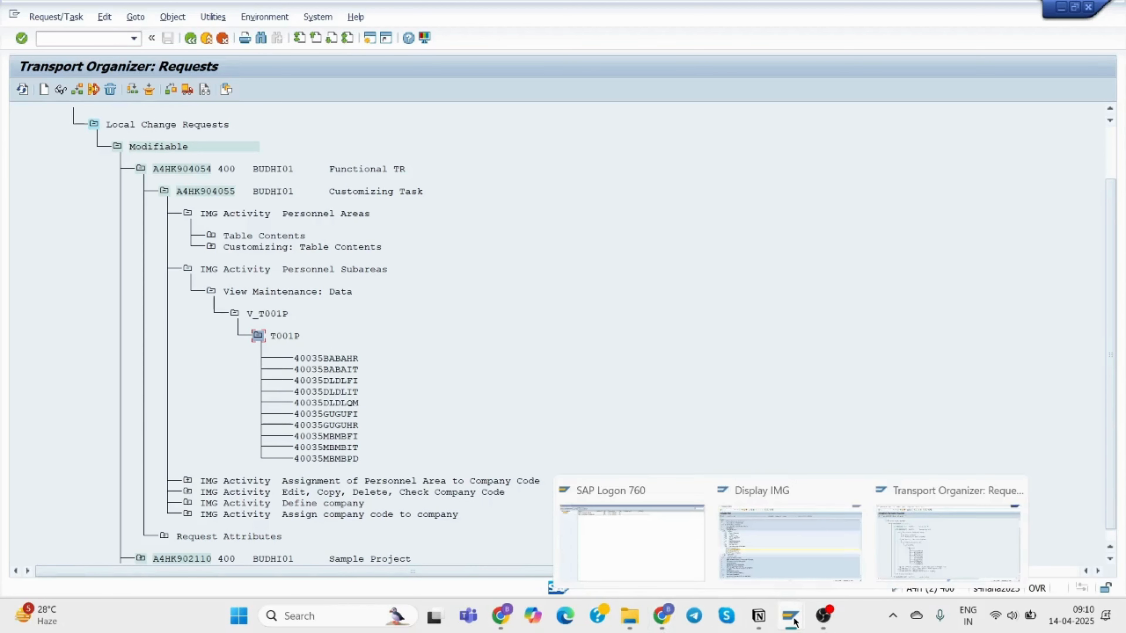
click(759, 537)
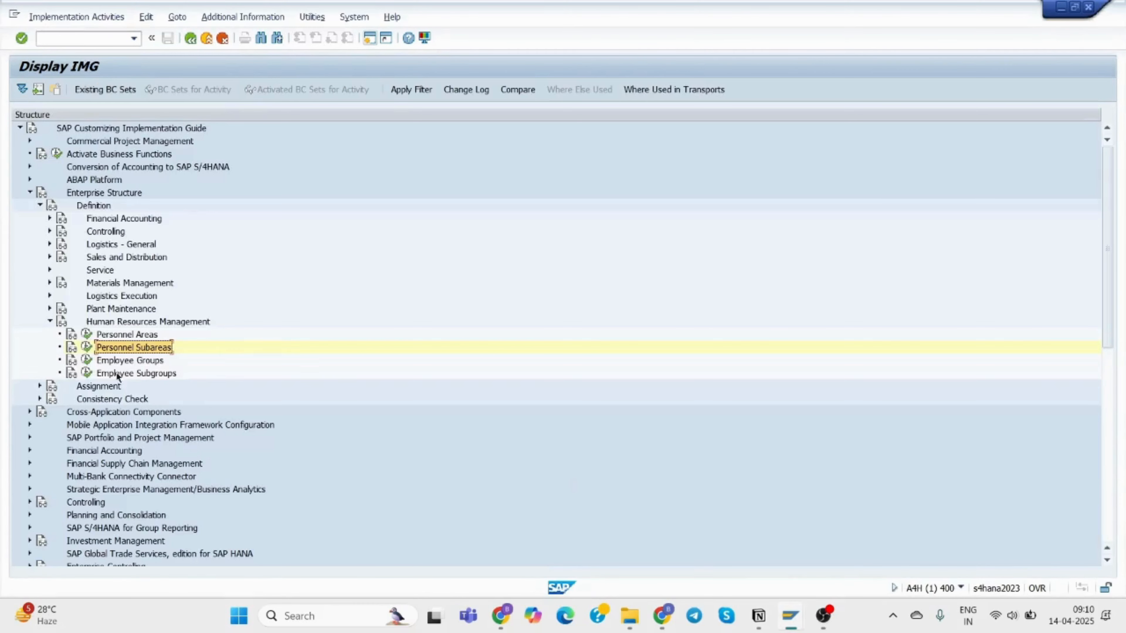
click(86, 346)
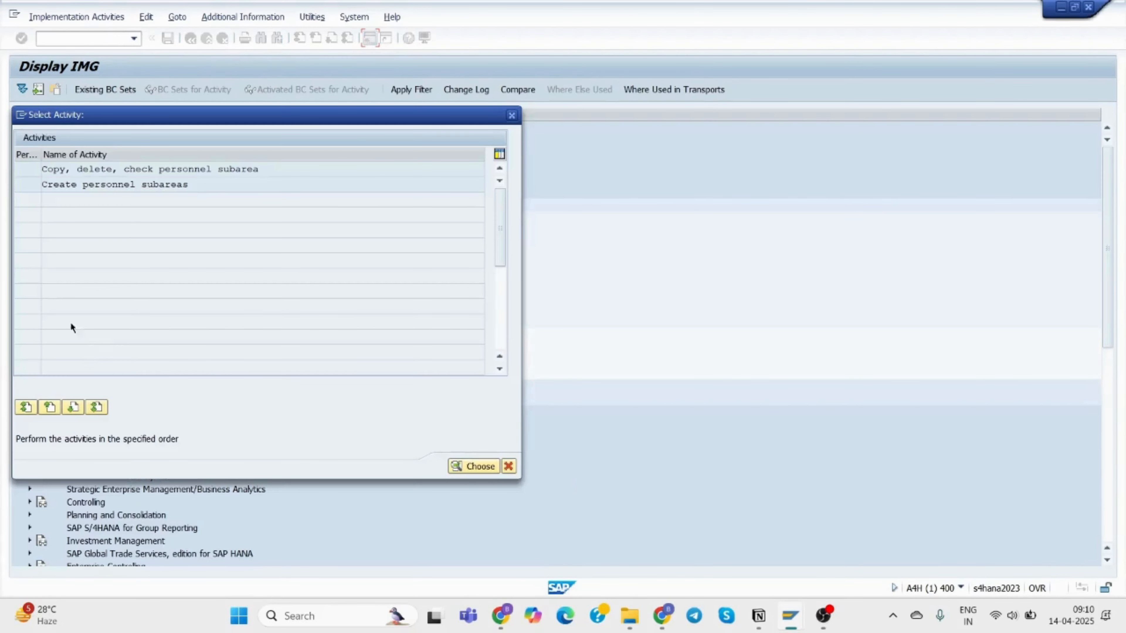
double_click(88, 185)
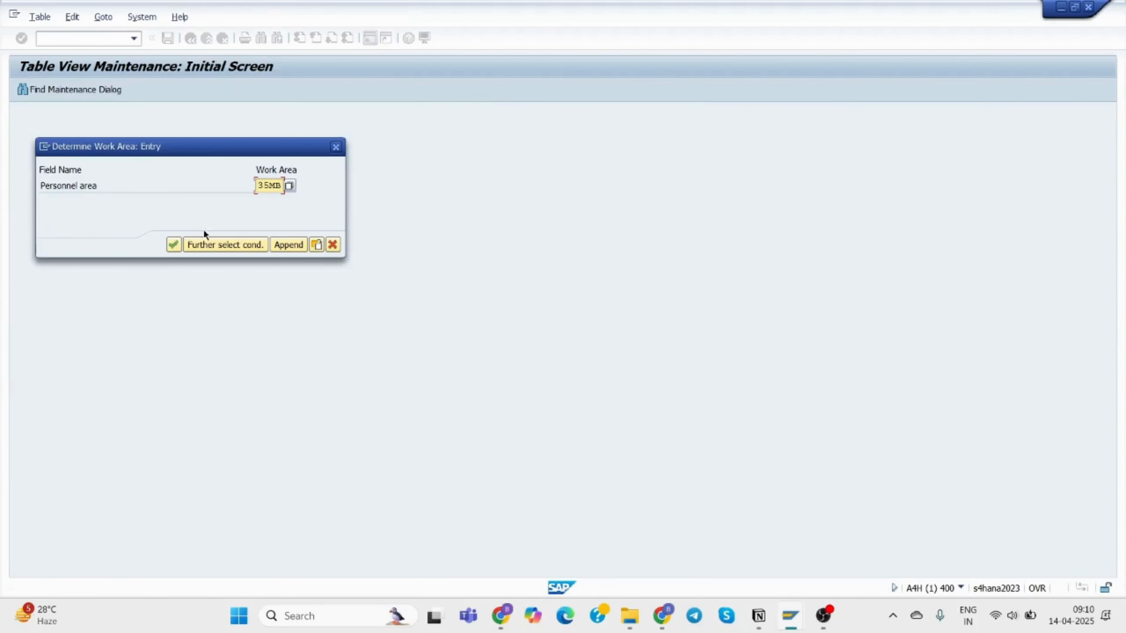
click(288, 186)
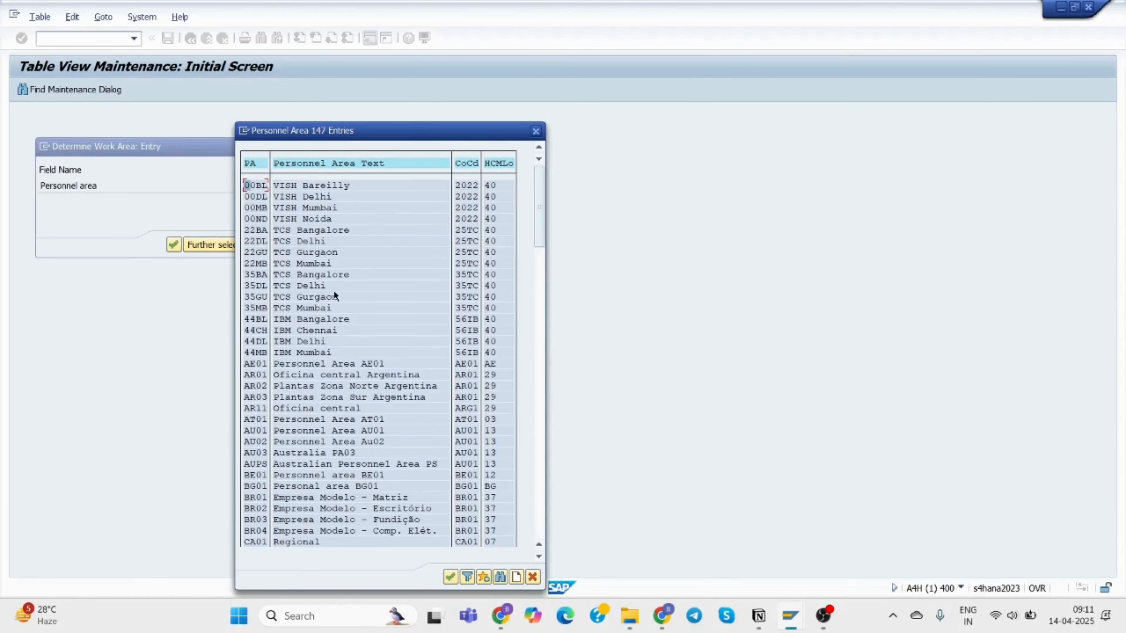
double_click(262, 275)
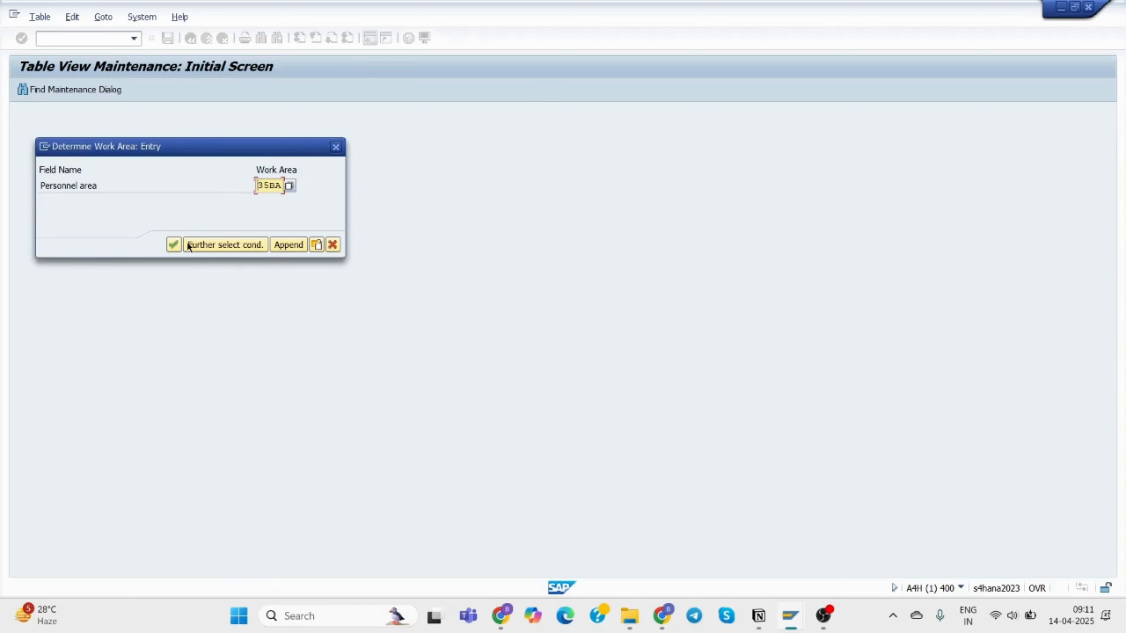
click(174, 245)
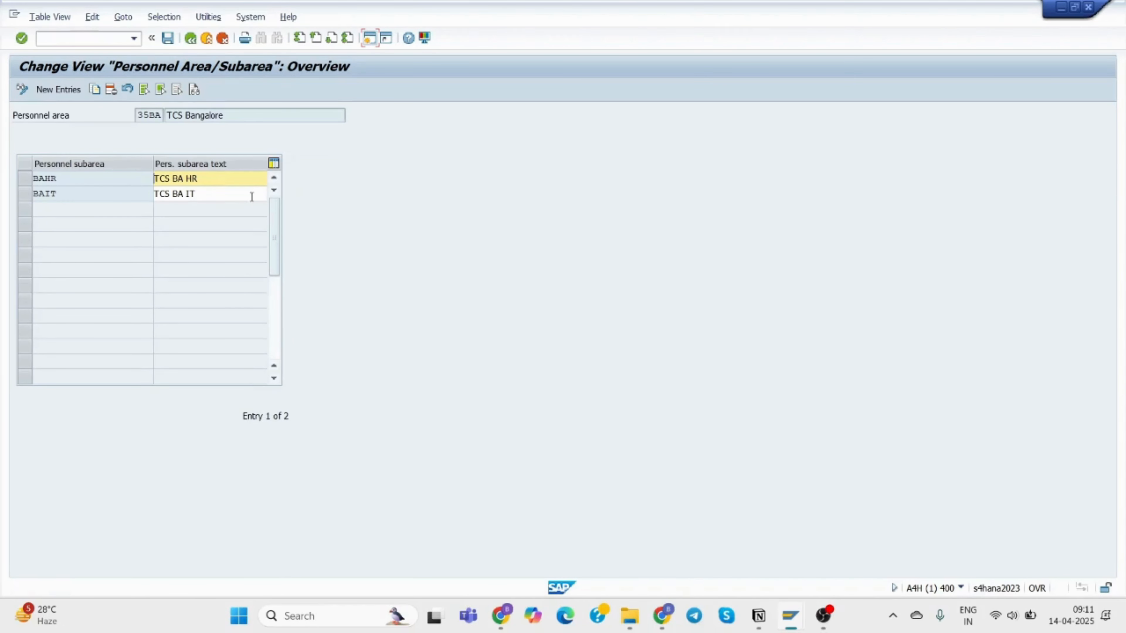
Delete subarea BAIT and exit the maintenance without saving.
click(26, 193)
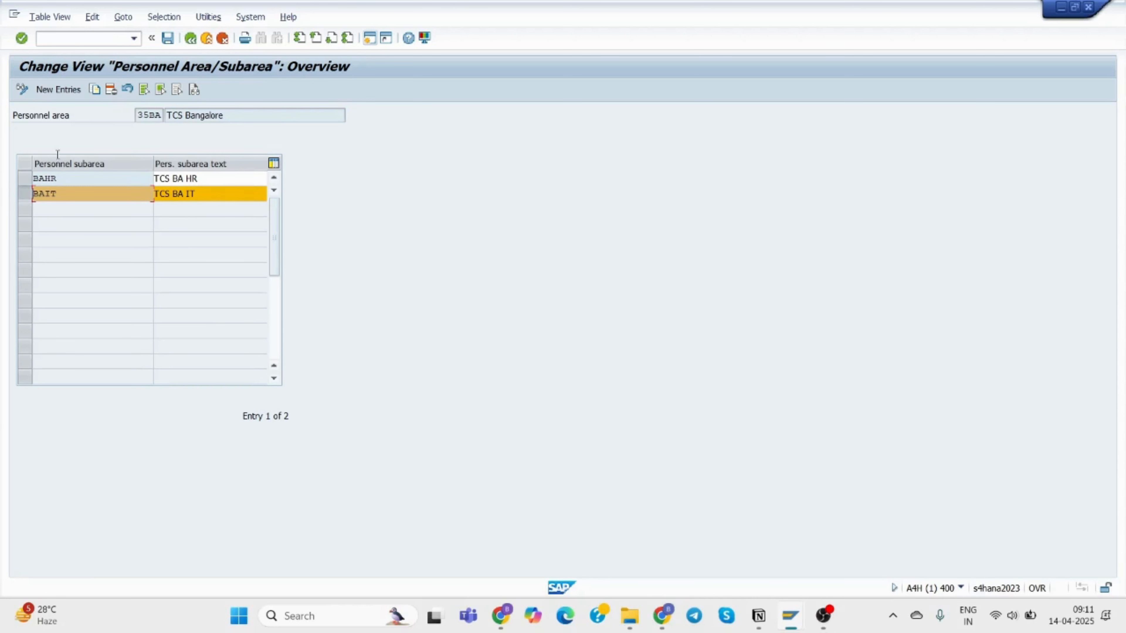
click(110, 90)
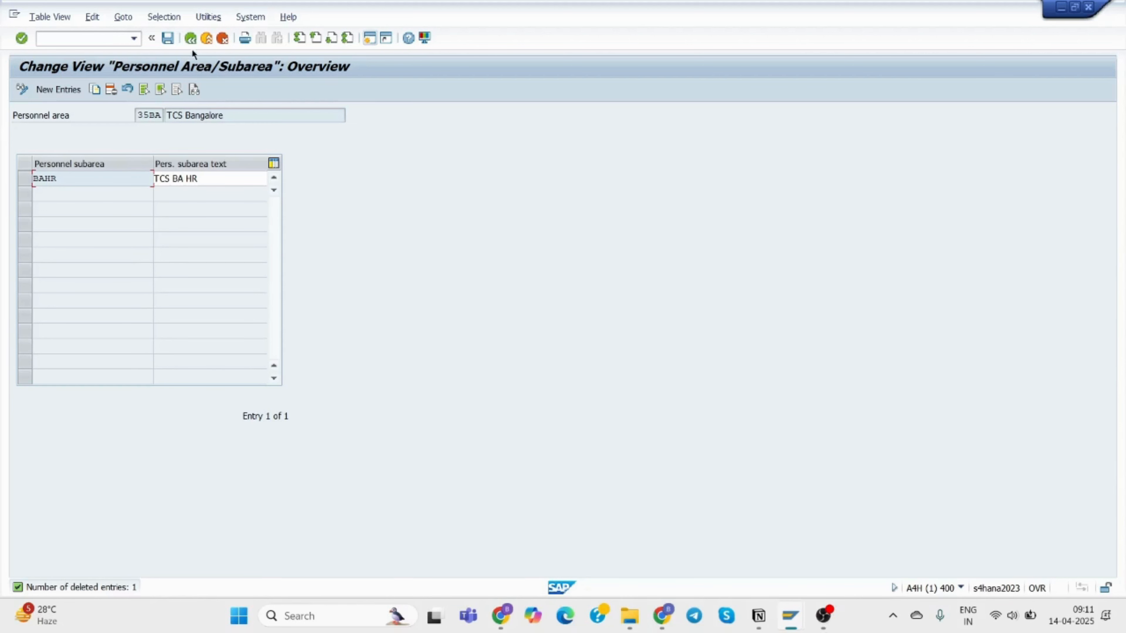
click(190, 39)
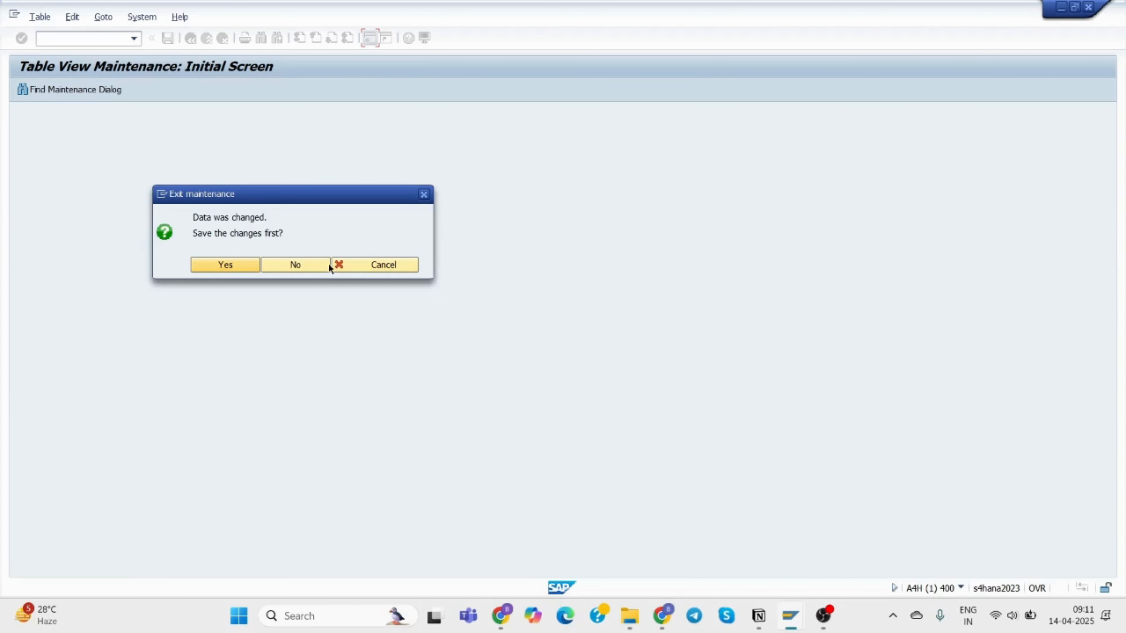
click(297, 265)
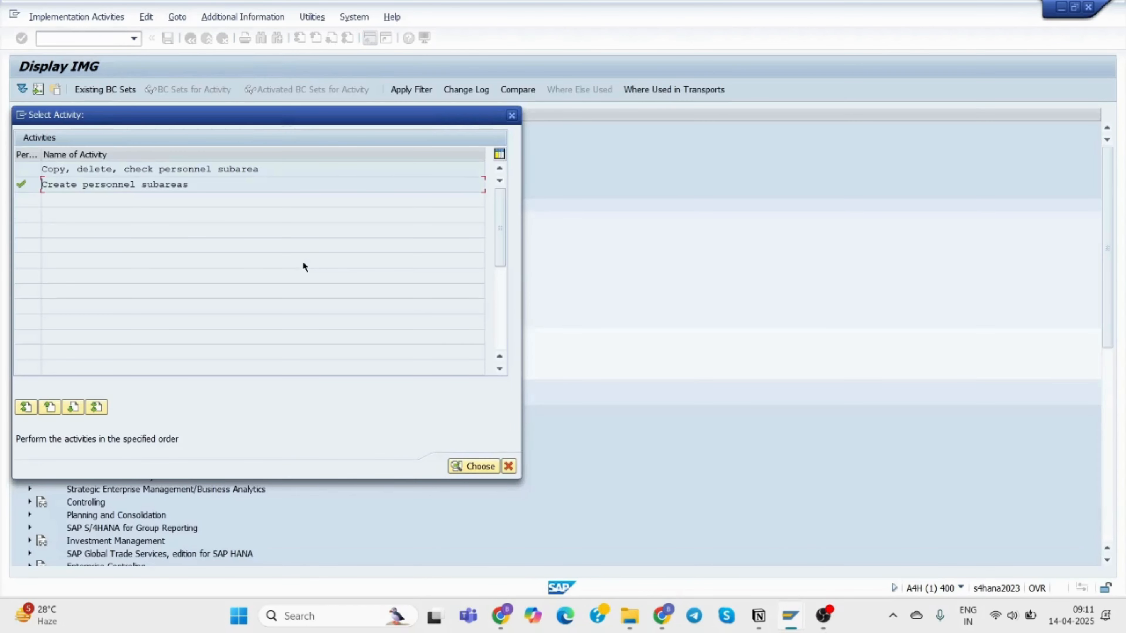
Start a new subarea entry under personnel area 35BA with subarea key BAPD.
double_click(201, 184)
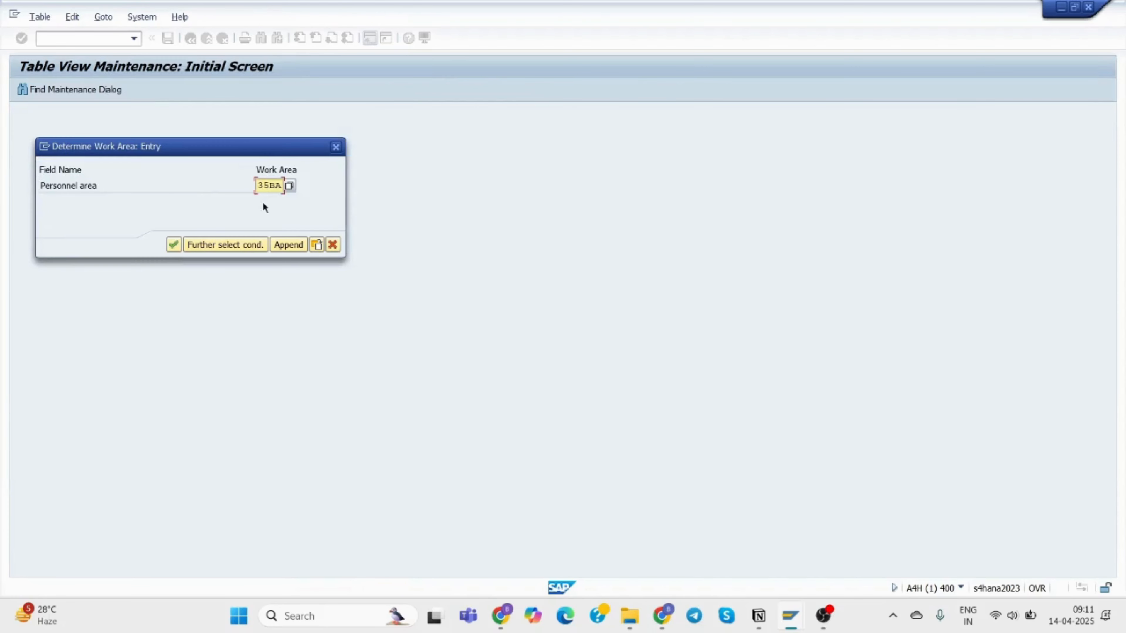
click(174, 244)
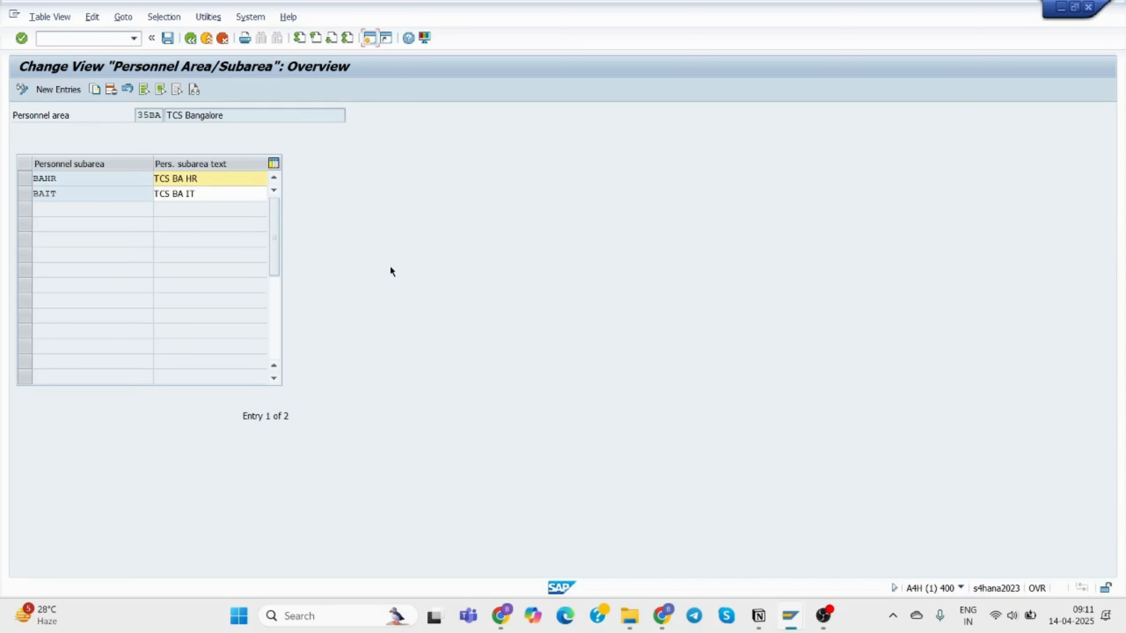
click(56, 93)
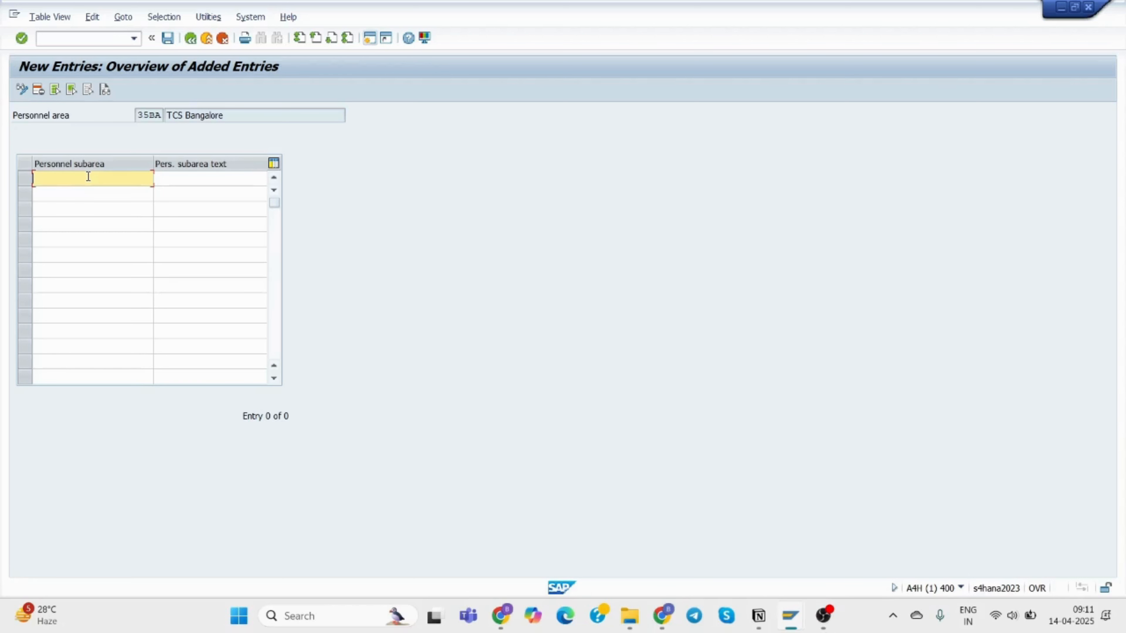
text(BA)
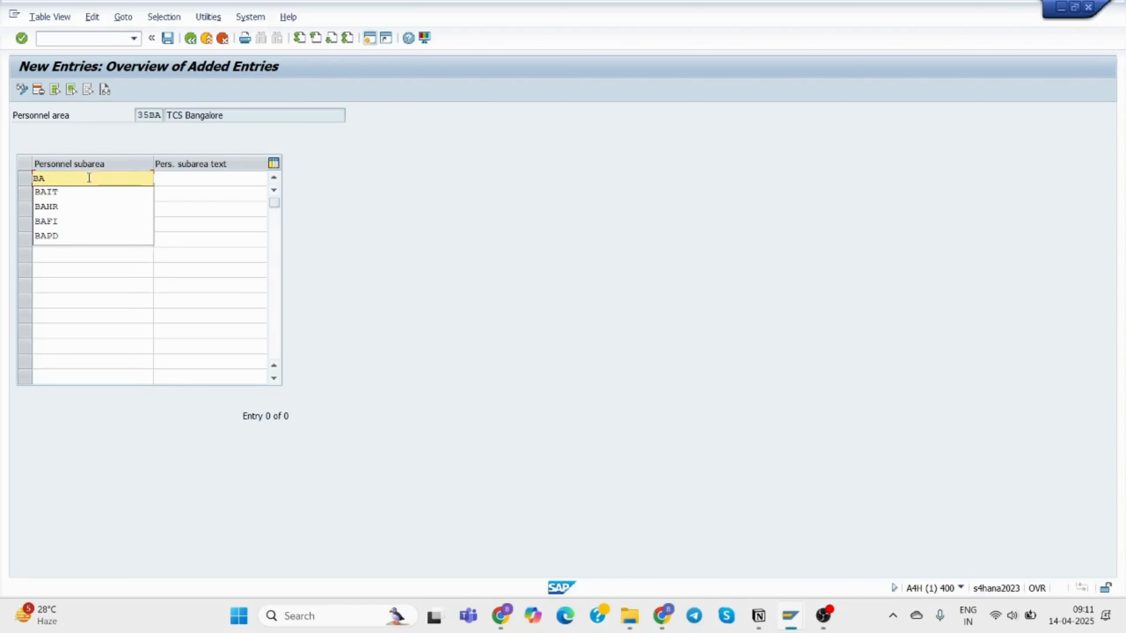
click(82, 238)
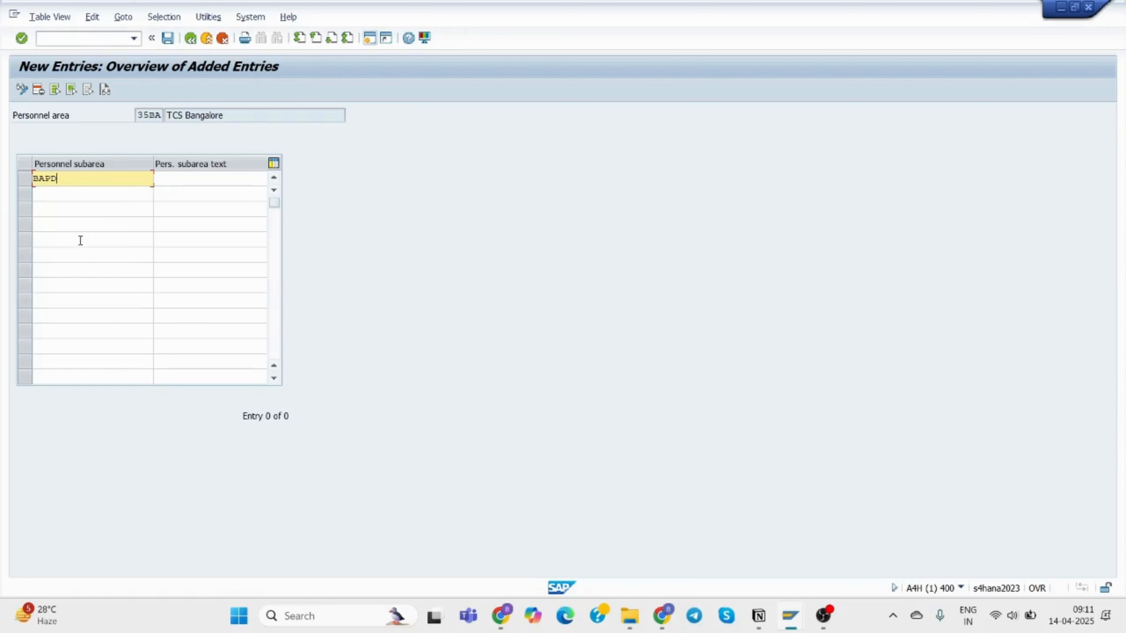
Enter 'TCS BA Prod' as the BAPD subarea text.
click(174, 178)
text(TCS)
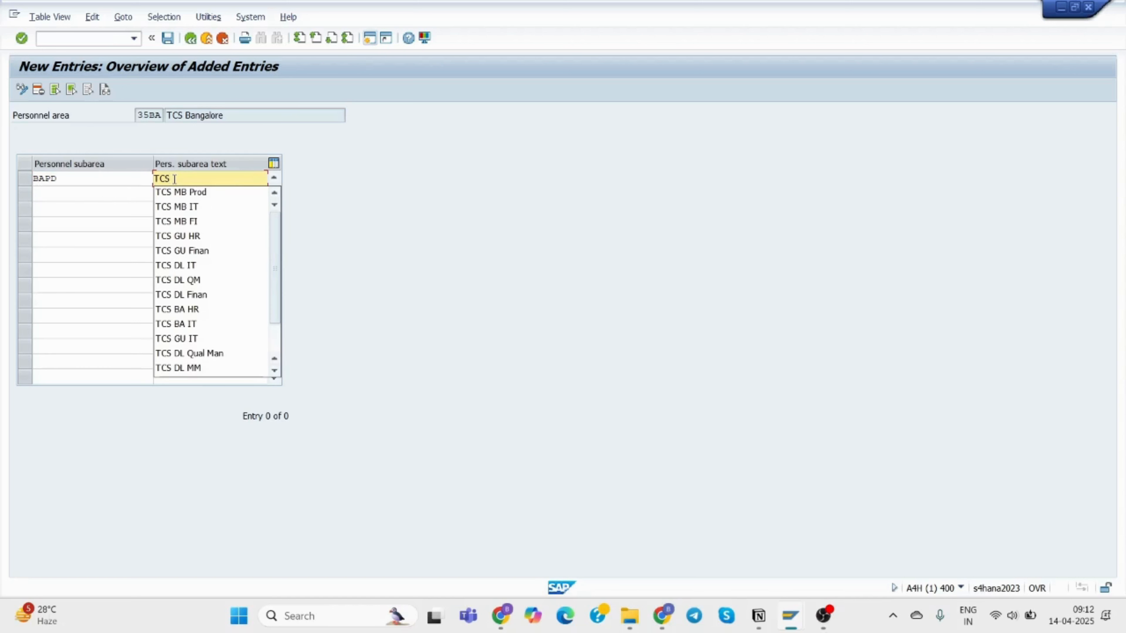
text( P)
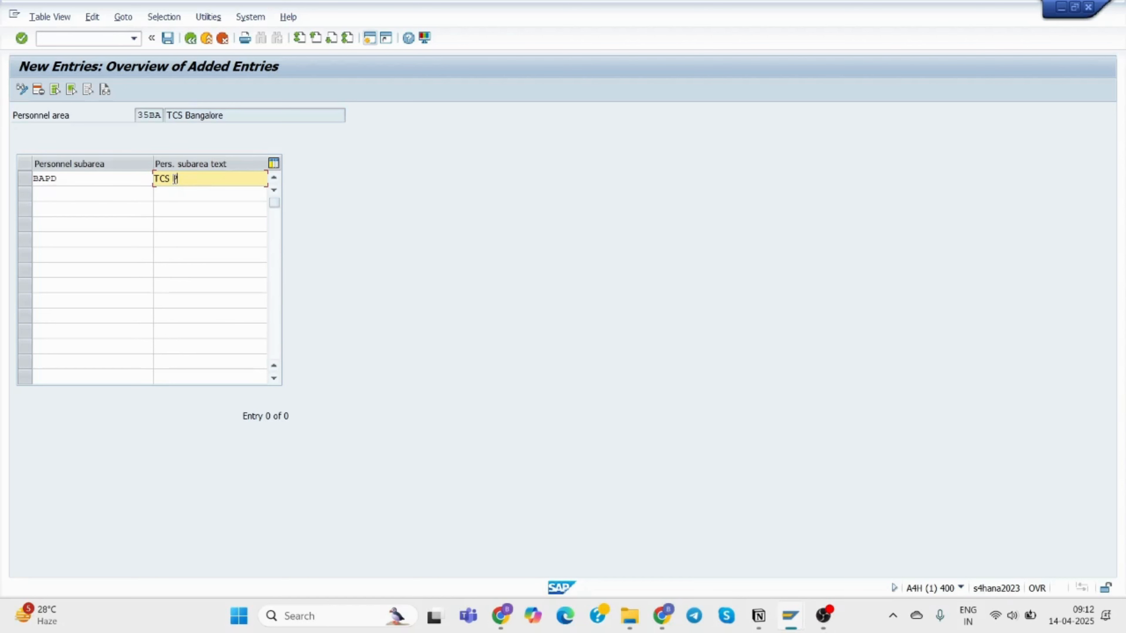
key(BackSpace)
text(BA)
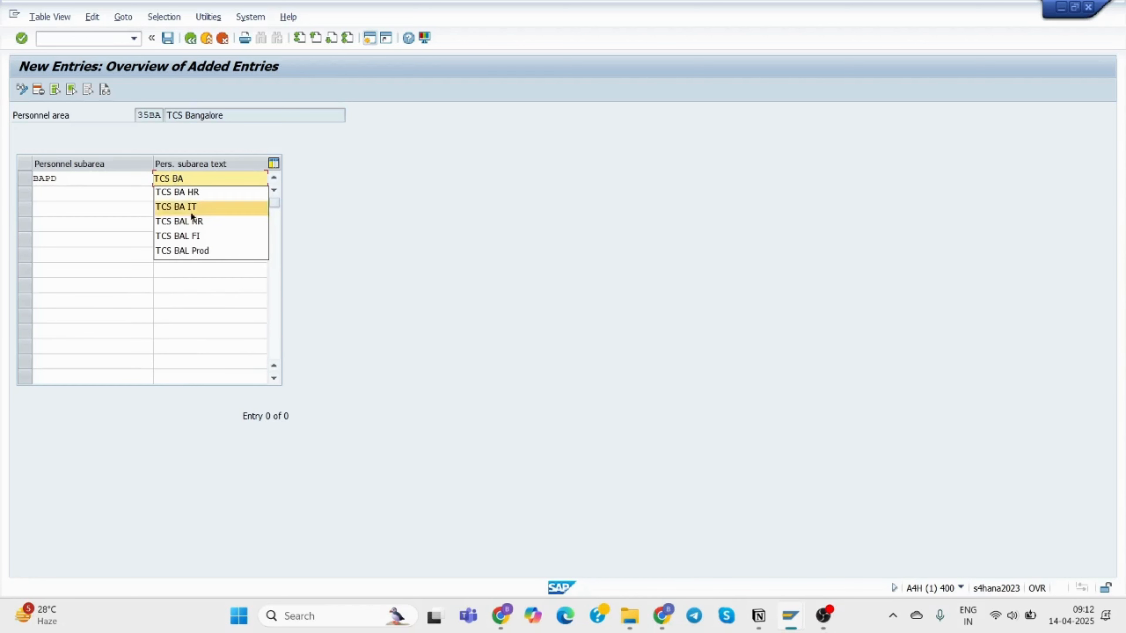
click(200, 251)
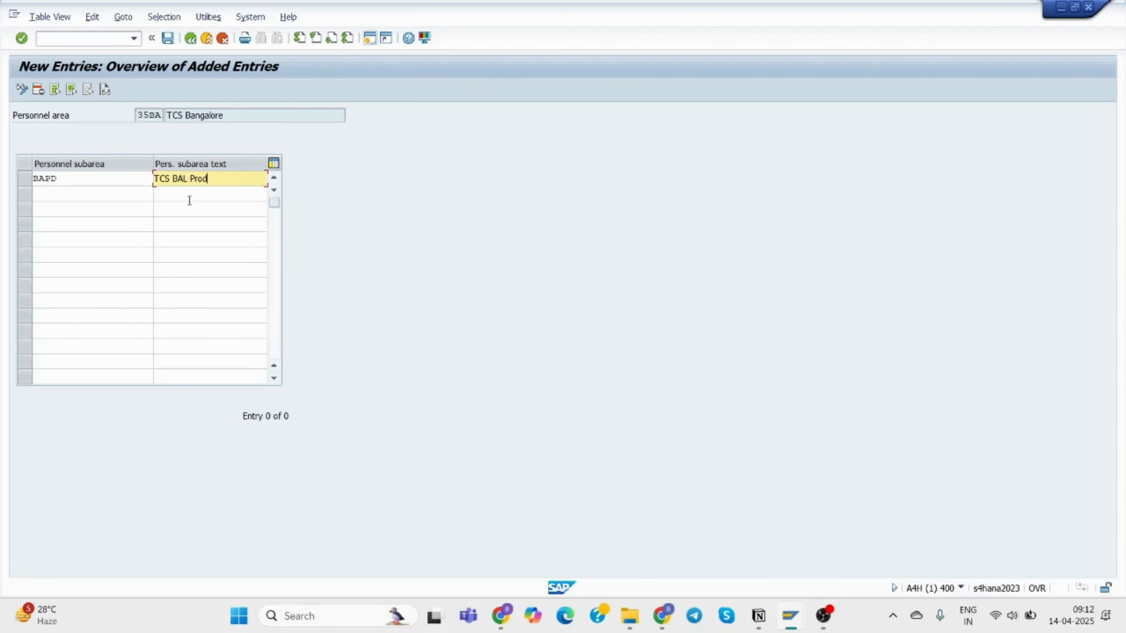
click(186, 179)
key(BackSpace)
Save the BAPD entry into request A4HK904054 and back out to the IMG activity list.
click(164, 39)
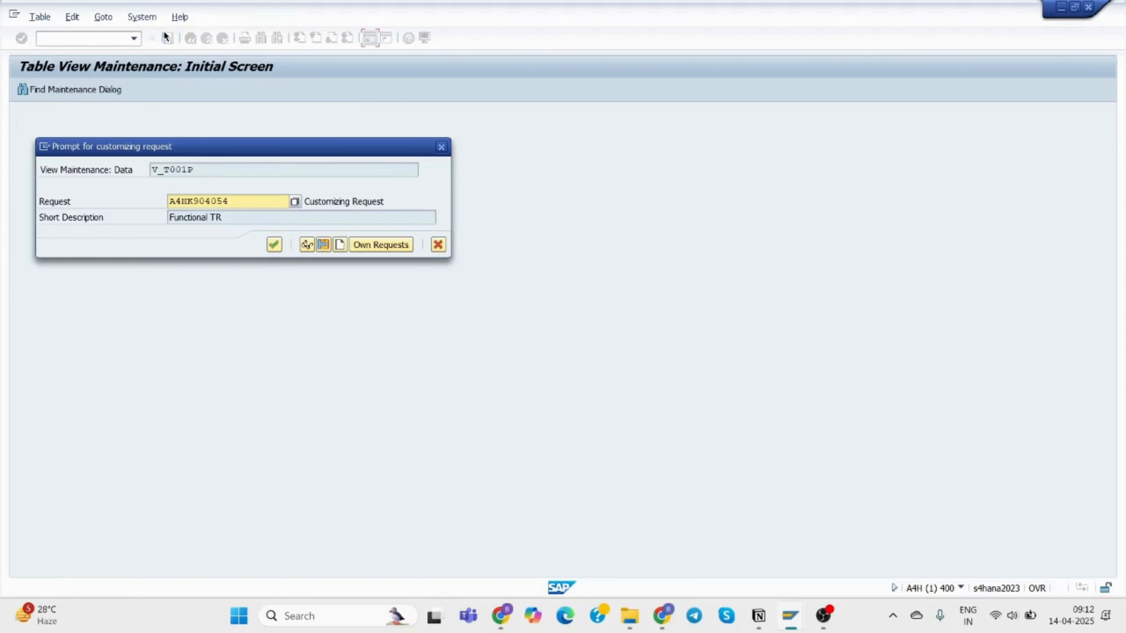
click(273, 244)
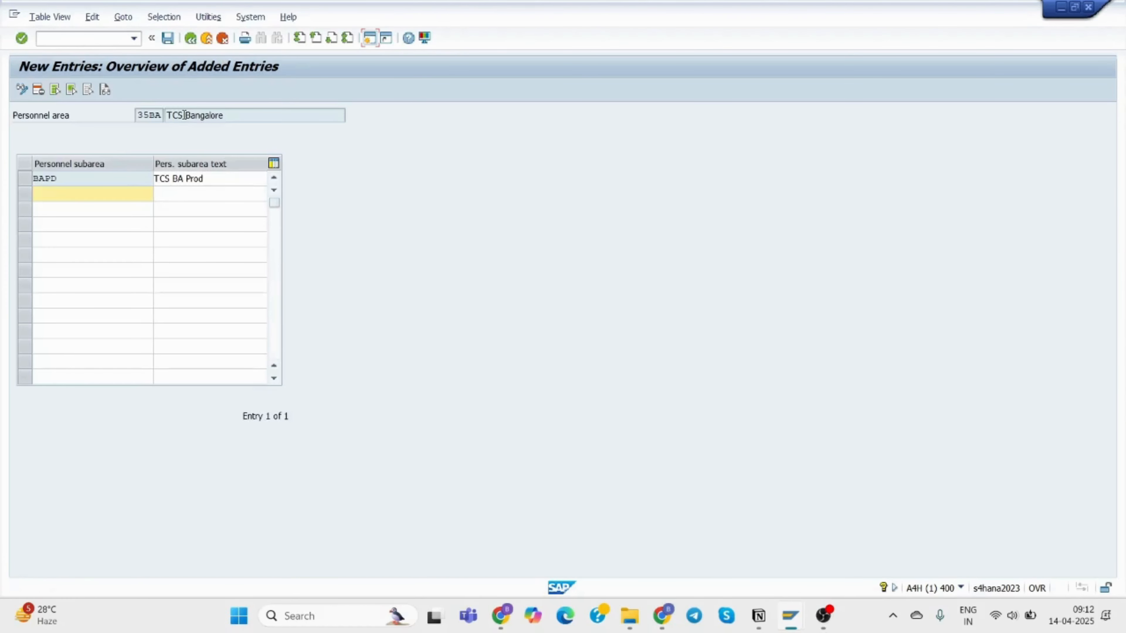
click(191, 39)
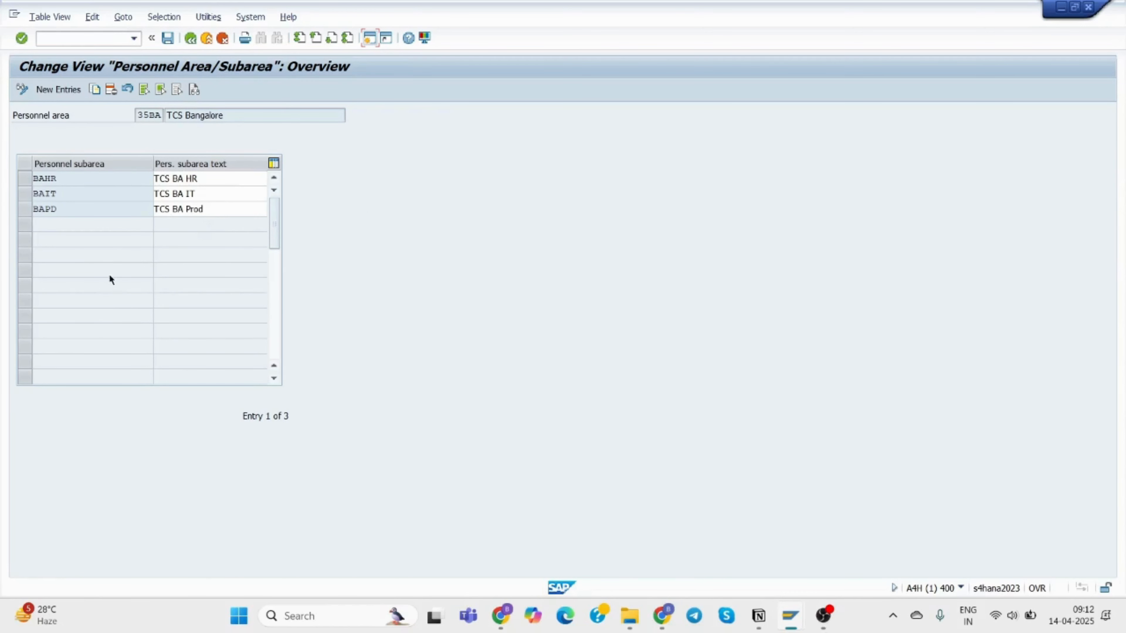
click(189, 42)
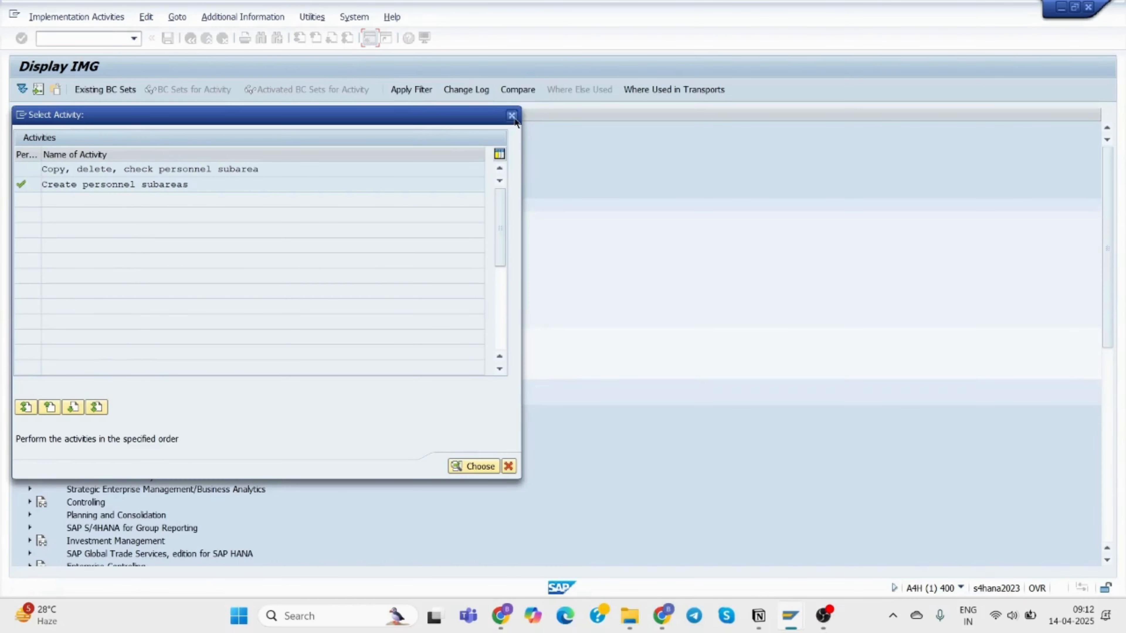
click(511, 116)
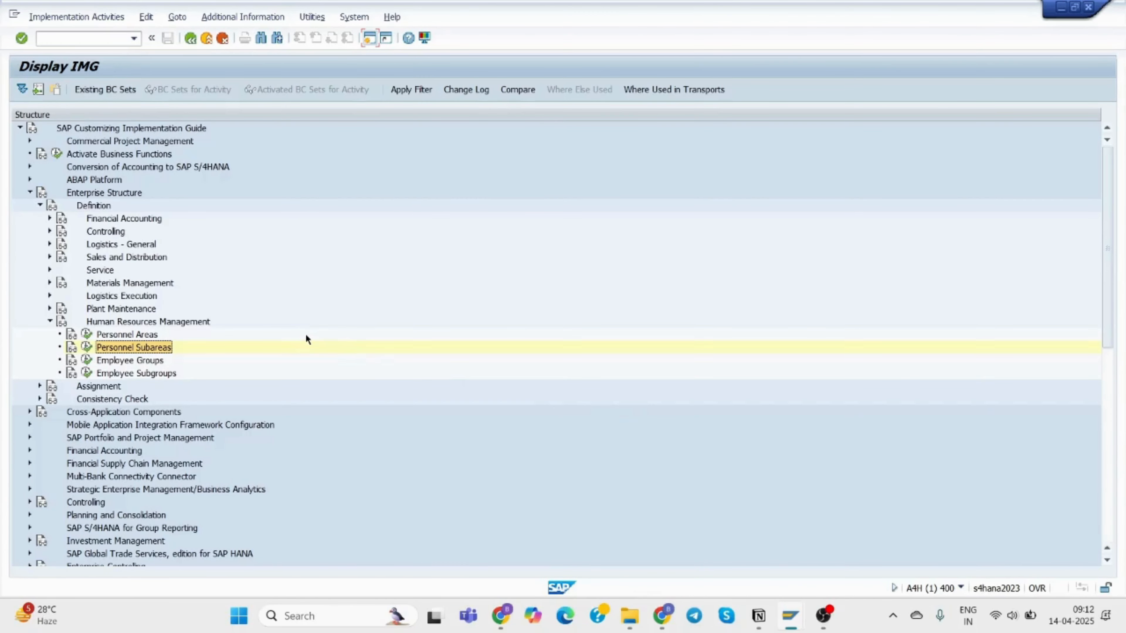
Return to the Transport Organizer showing request A4HK904054.
click(759, 620)
scroll(670, 359, up, 15)
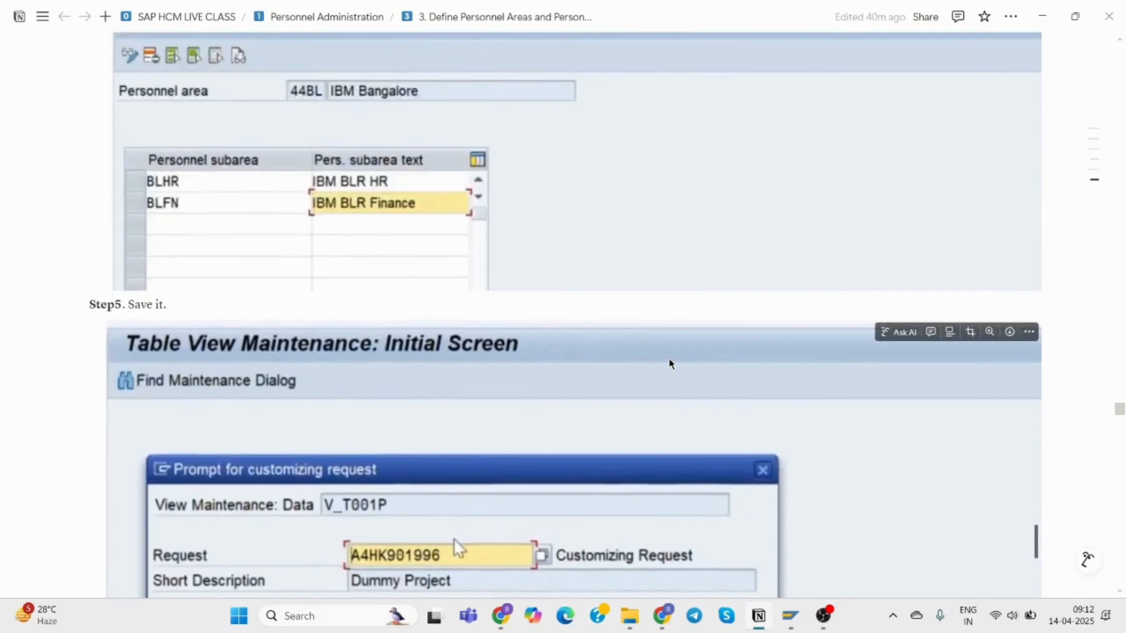
scroll(670, 363, up, 10)
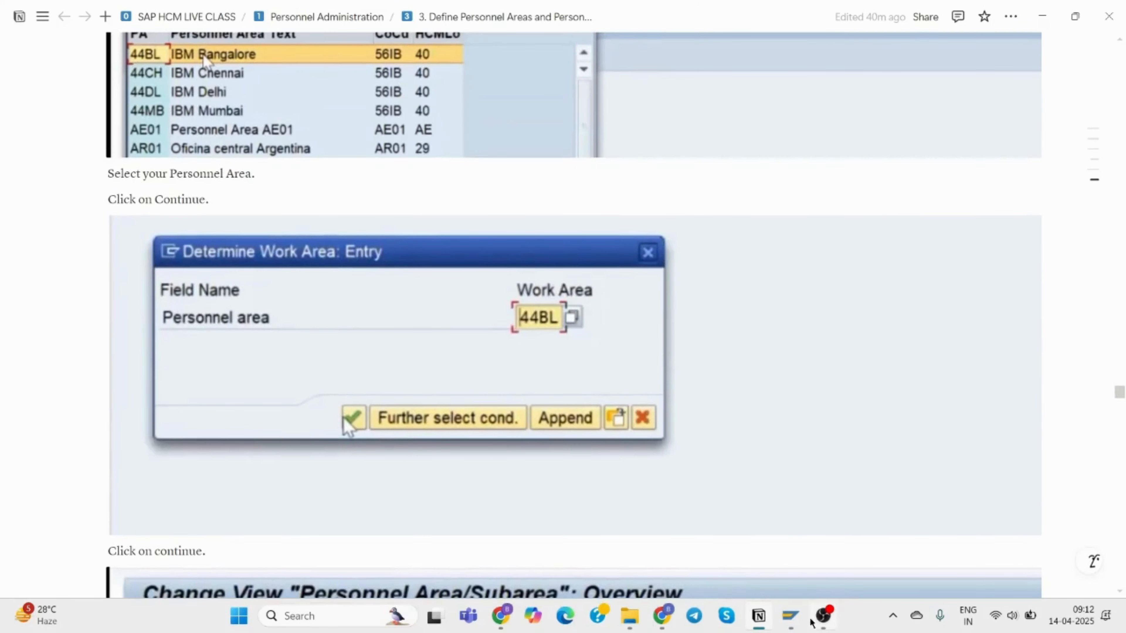
mouse_move(789, 623)
click(948, 537)
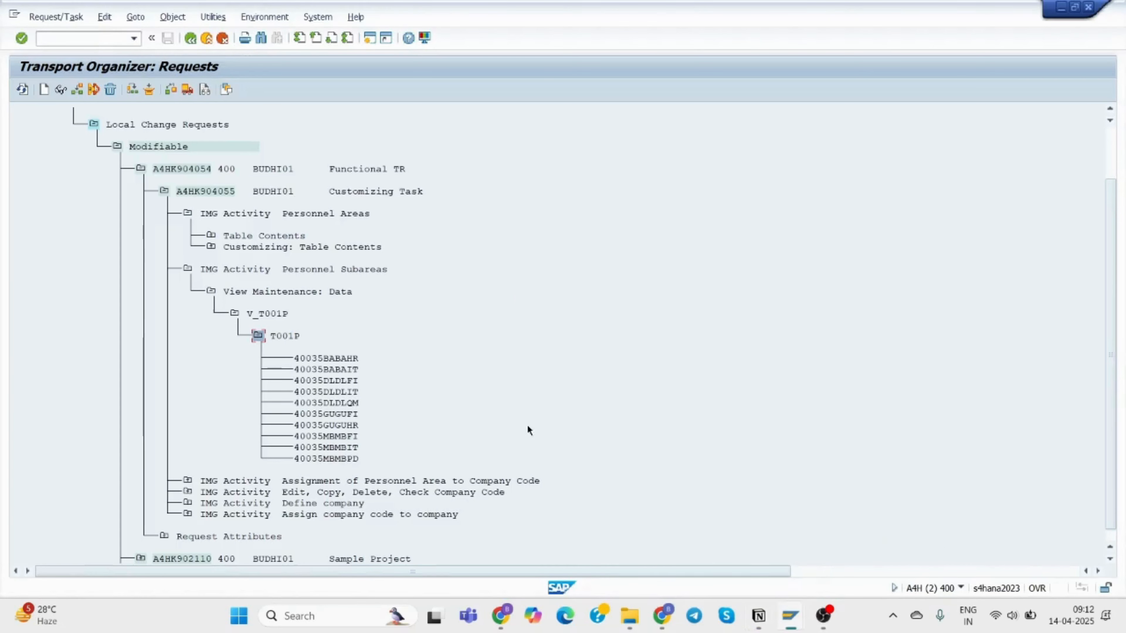
Expand Table Contents > T500P and the V_T500P company-code assignment view down to its T500P entries.
click(212, 236)
click(234, 258)
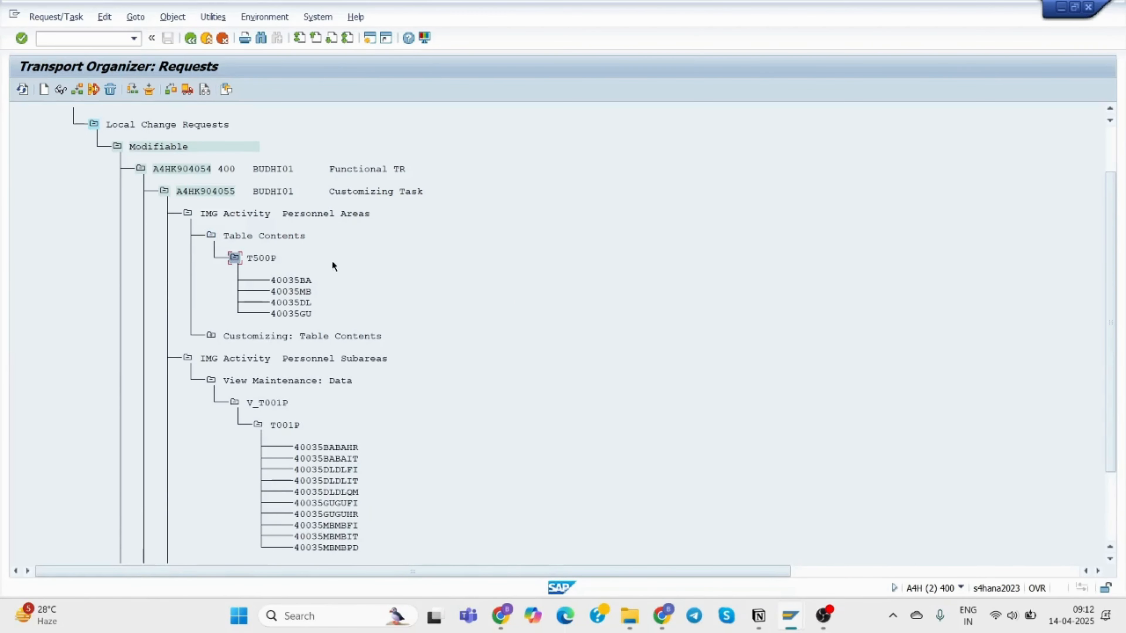
scroll(357, 407, down, 4)
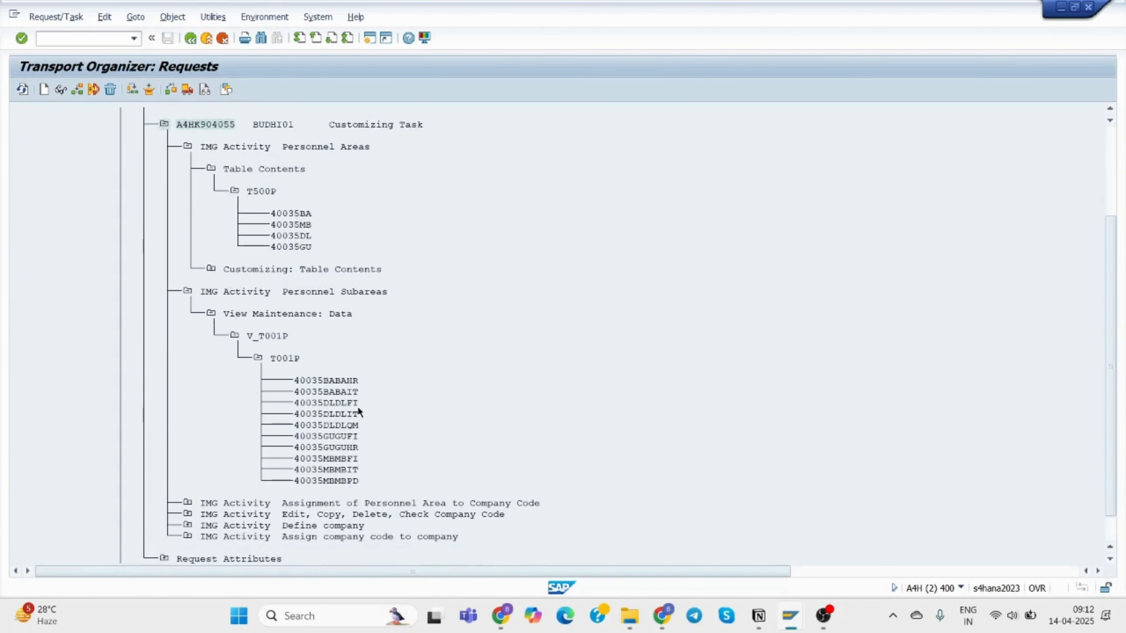
click(187, 481)
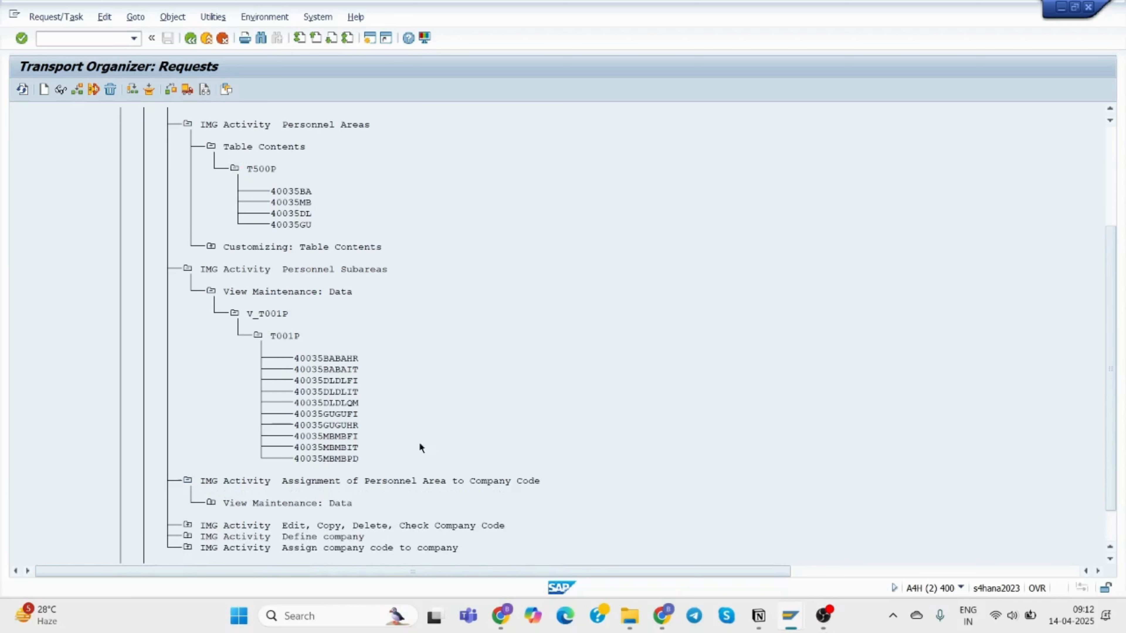
scroll(419, 443, down, 1)
click(211, 481)
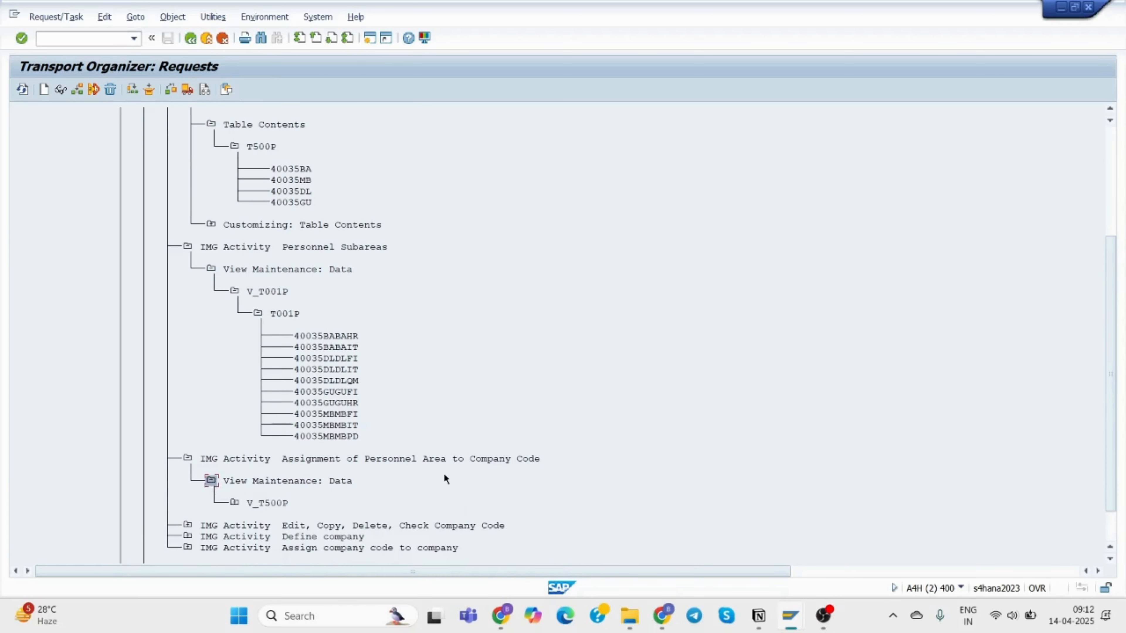
scroll(444, 474, down, 1)
scroll(443, 473, down, 2)
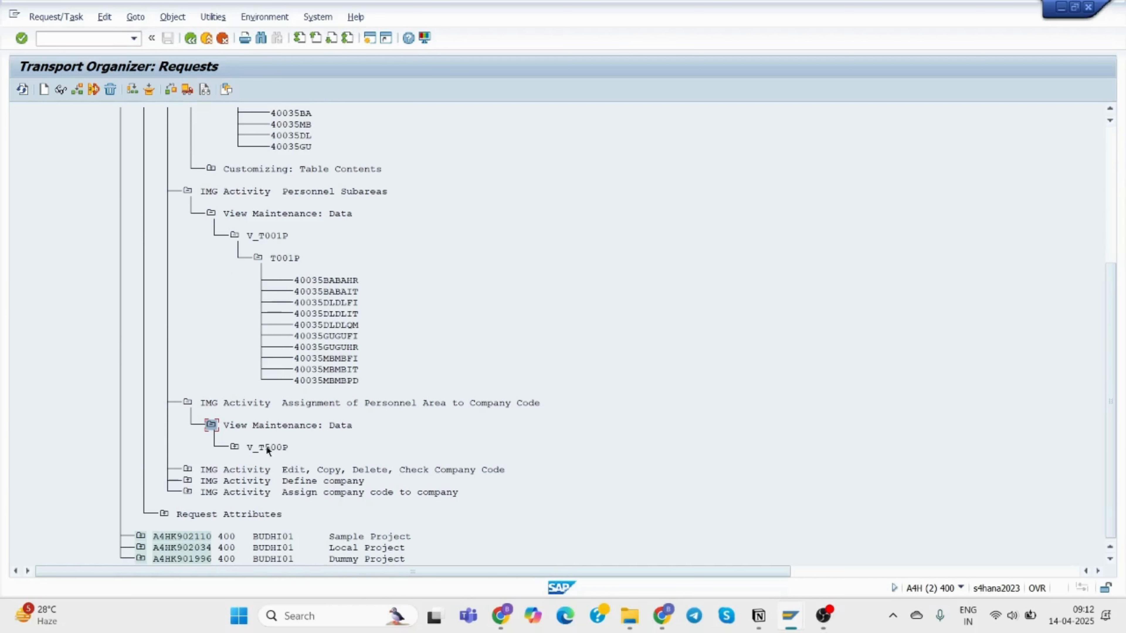
click(235, 446)
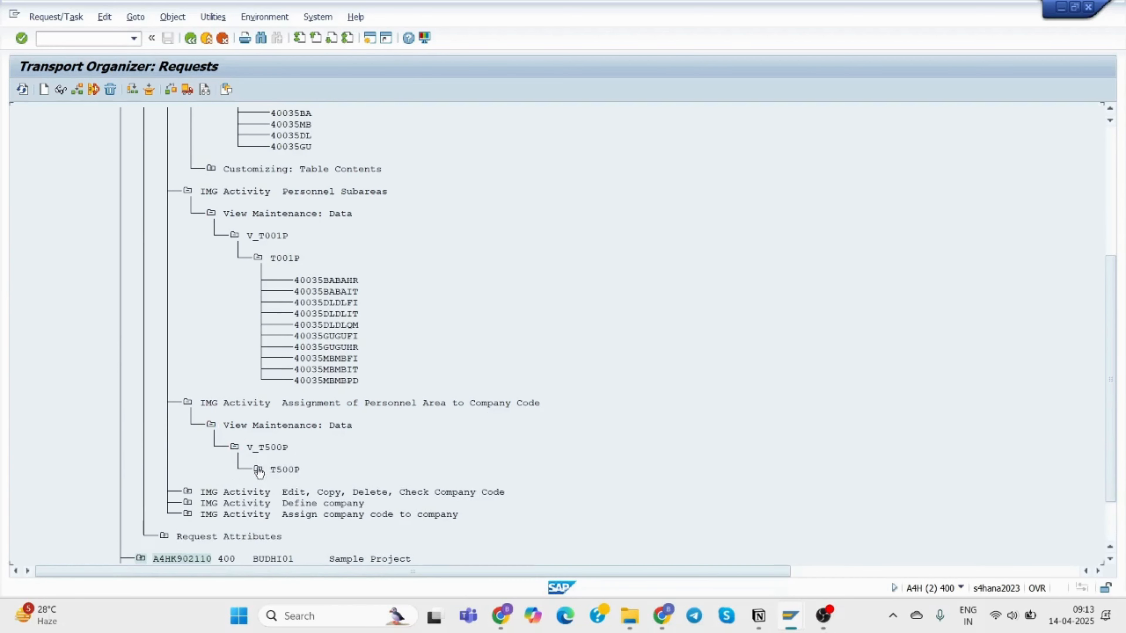
click(258, 469)
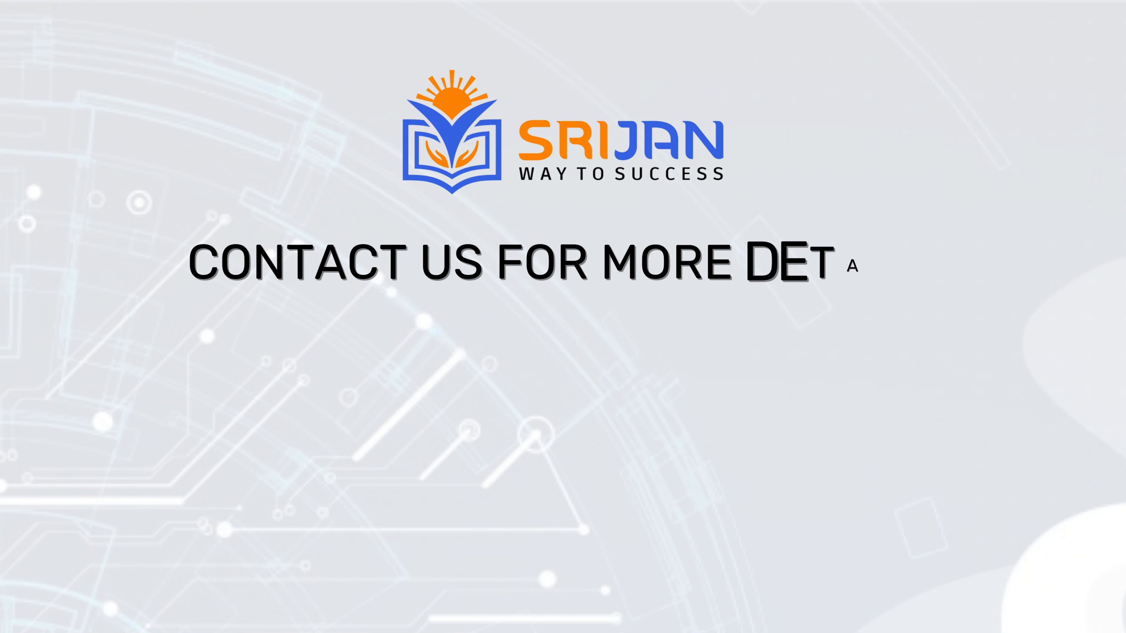